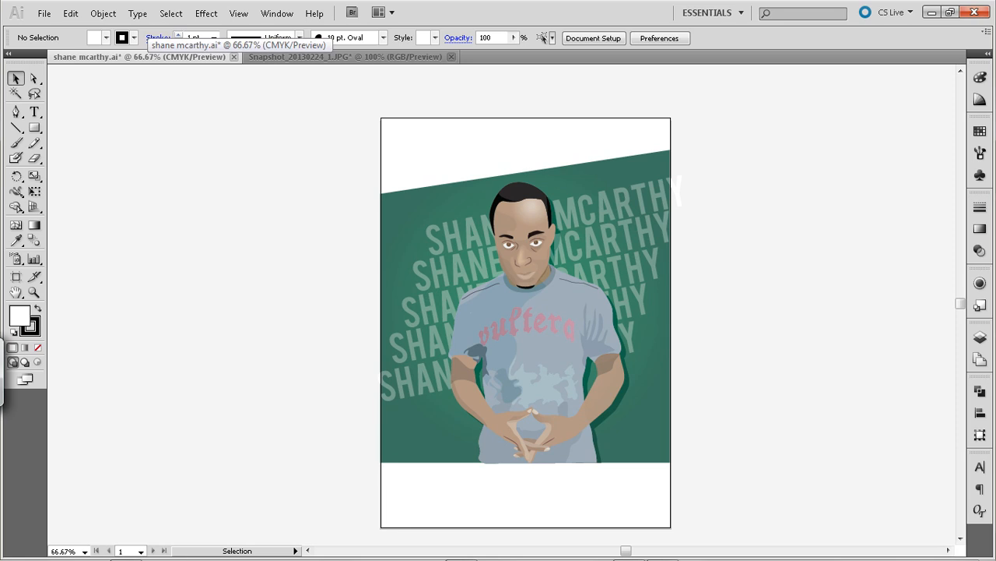
Compare the finished vector portrait with its source photo by switching the visibility of Layer 1 and Layer 2
key(F7)
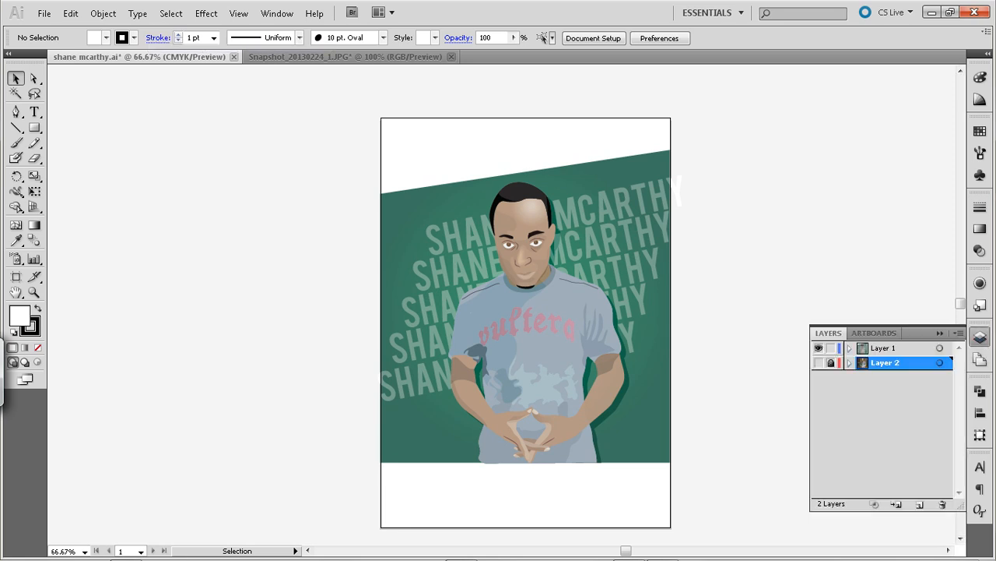
click(819, 348)
click(818, 363)
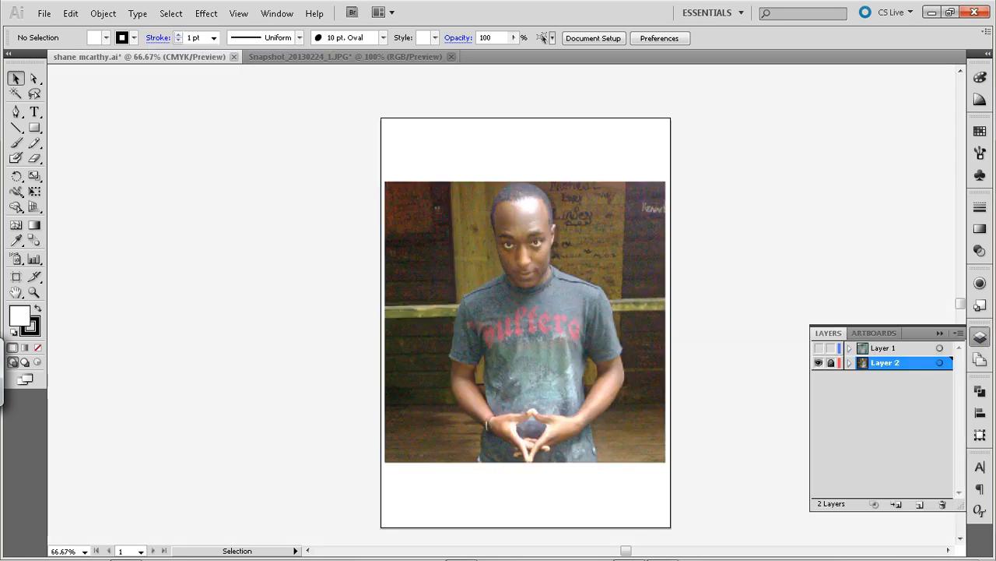
click(818, 363)
click(818, 348)
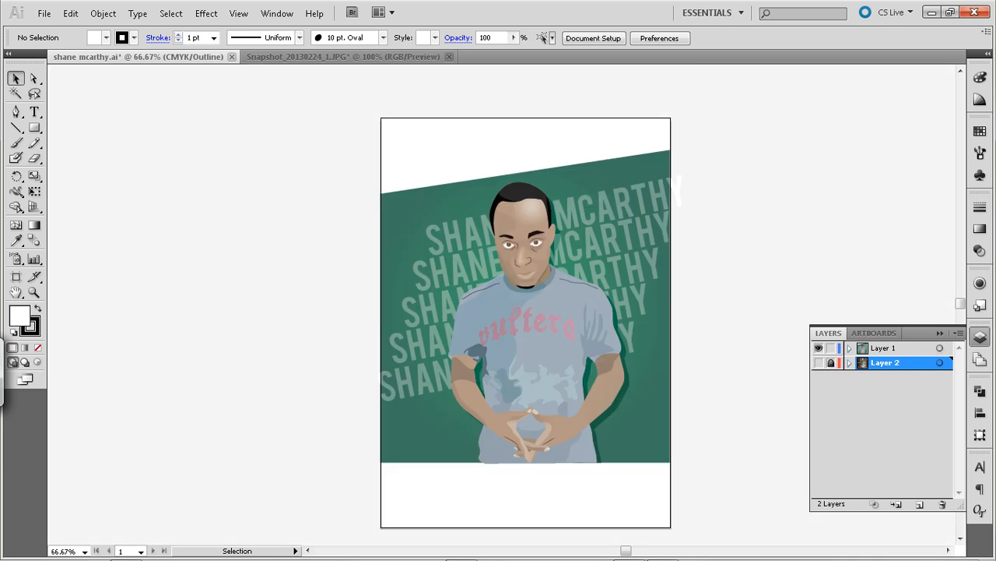
Hide and show the illustration on Layer 1 and switch the document to Outline view
click(819, 348)
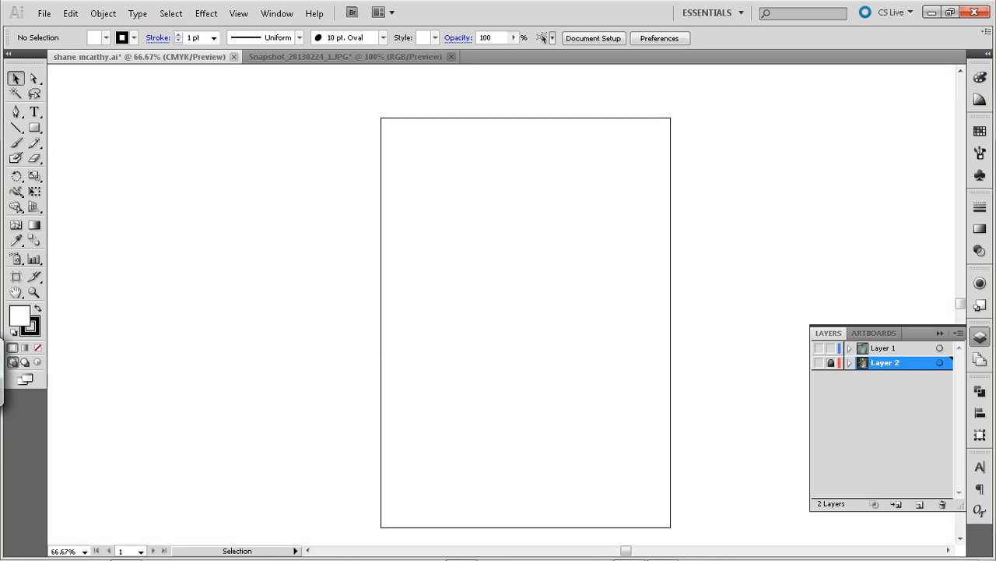
click(818, 348)
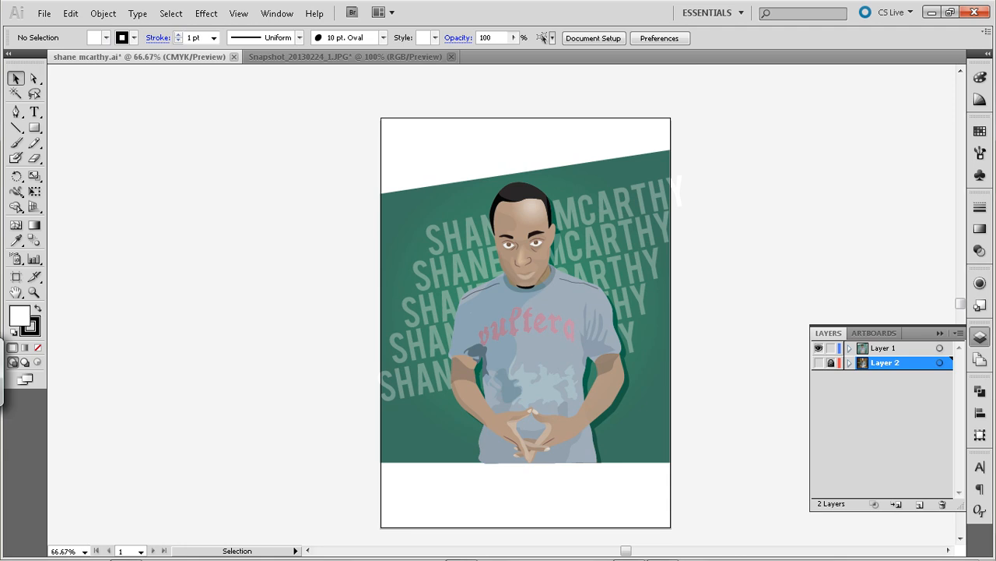
click(818, 348)
click(819, 348)
key(ctrl+y)
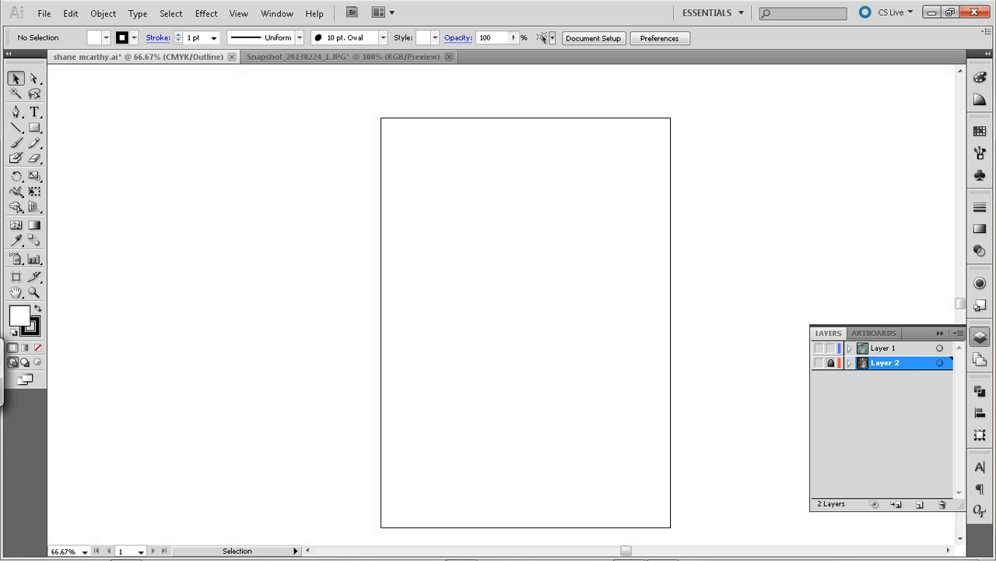
Switch to the Snapshot_20130224_1.JPG document and select the photo
click(346, 57)
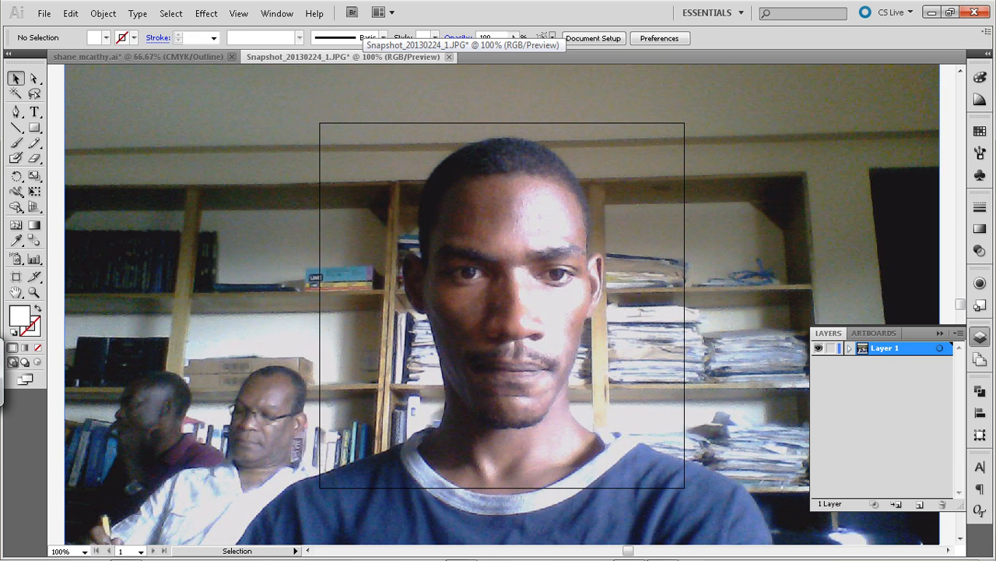
key(ctrl+a)
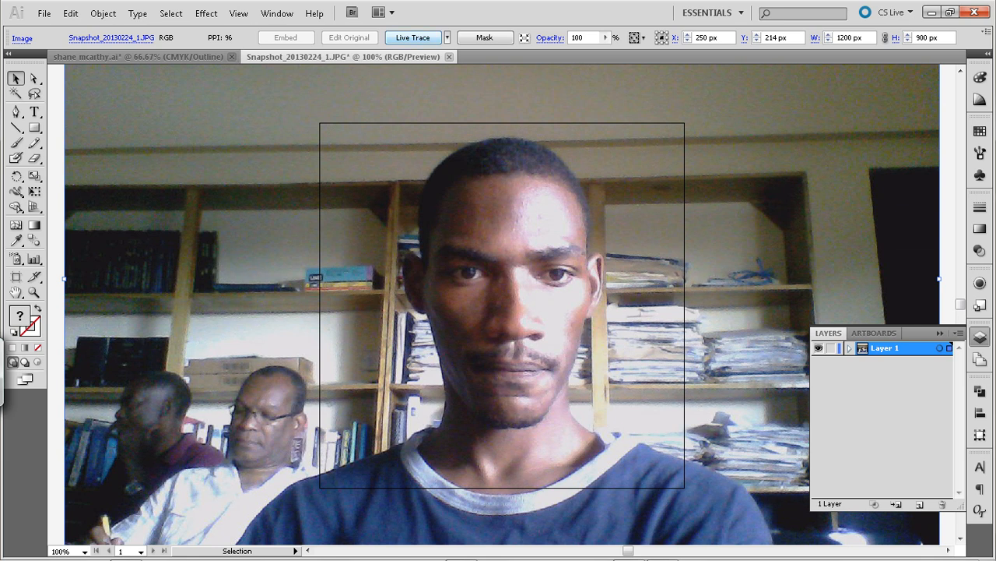
Apply Live Trace to the photo and set the tracing threshold to 208
click(413, 37)
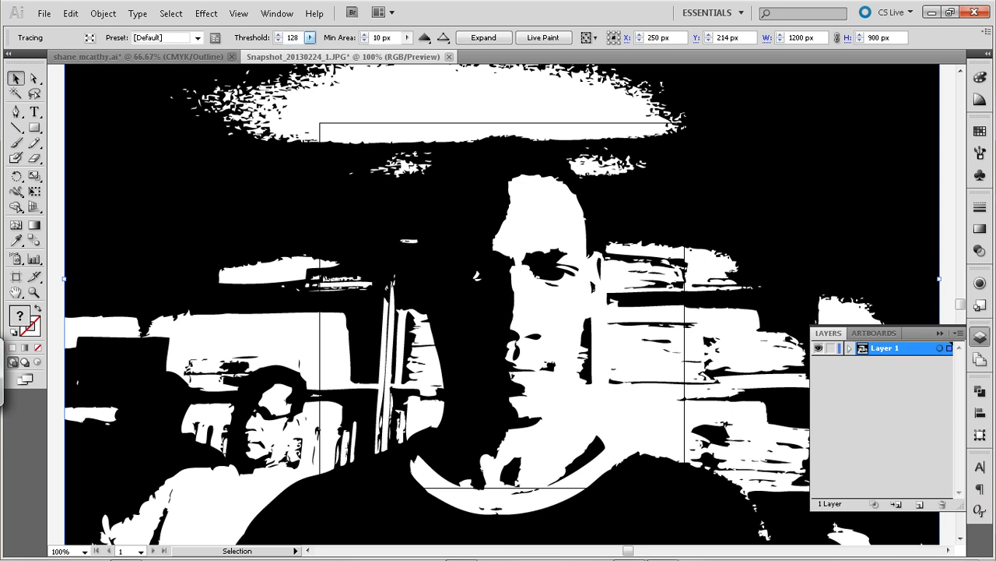
click(310, 38)
drag(272, 53, 296, 52)
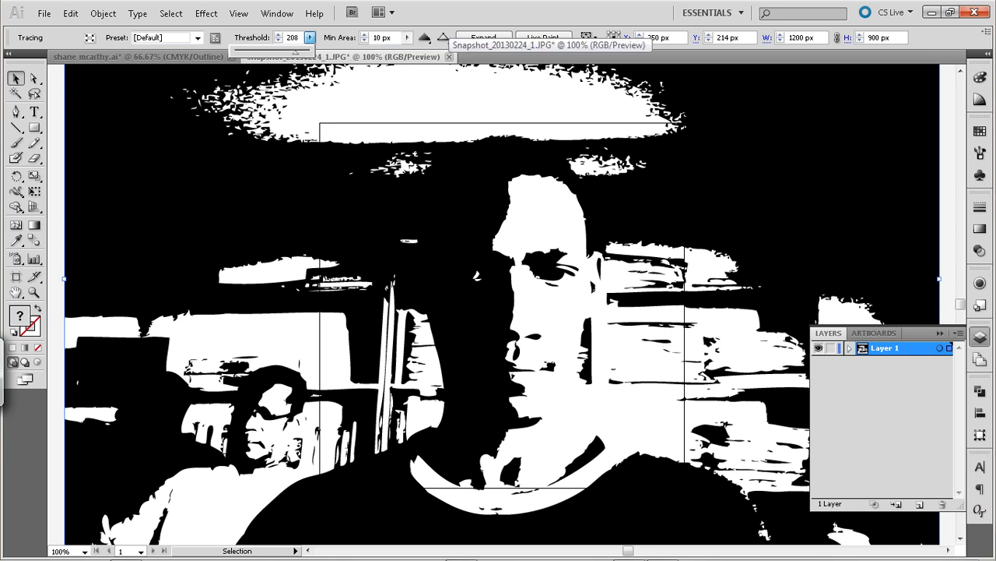
key(Return)
Set the tracing threshold to 48
click(310, 38)
drag(295, 52, 249, 52)
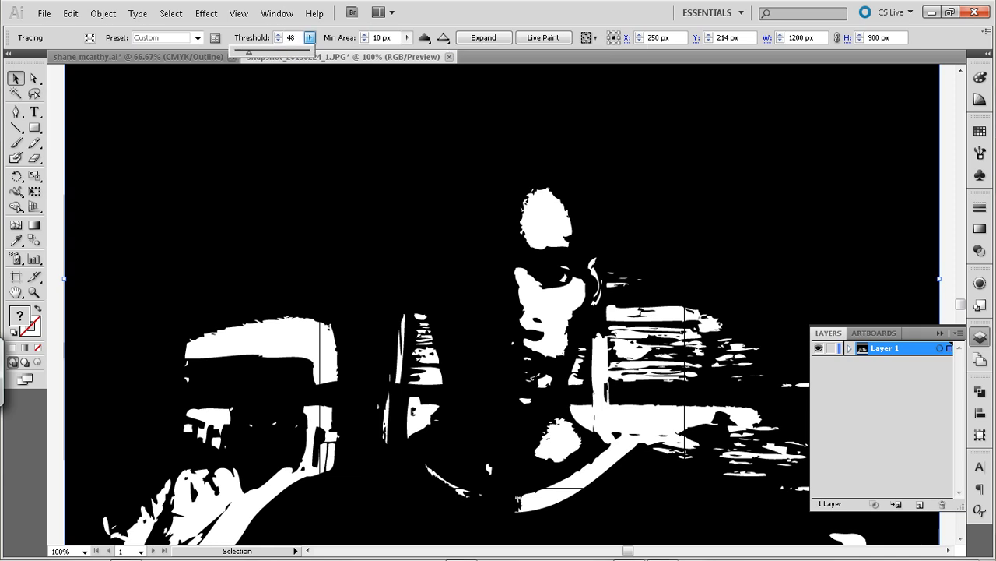
key(Return)
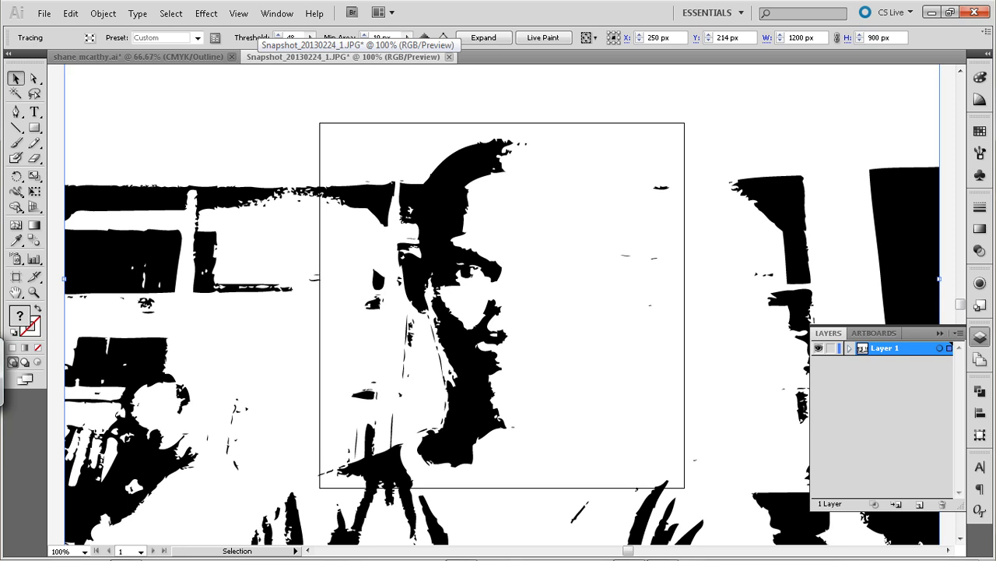
Set the tracing threshold to 128 and the minimum area to 0 px
click(310, 38)
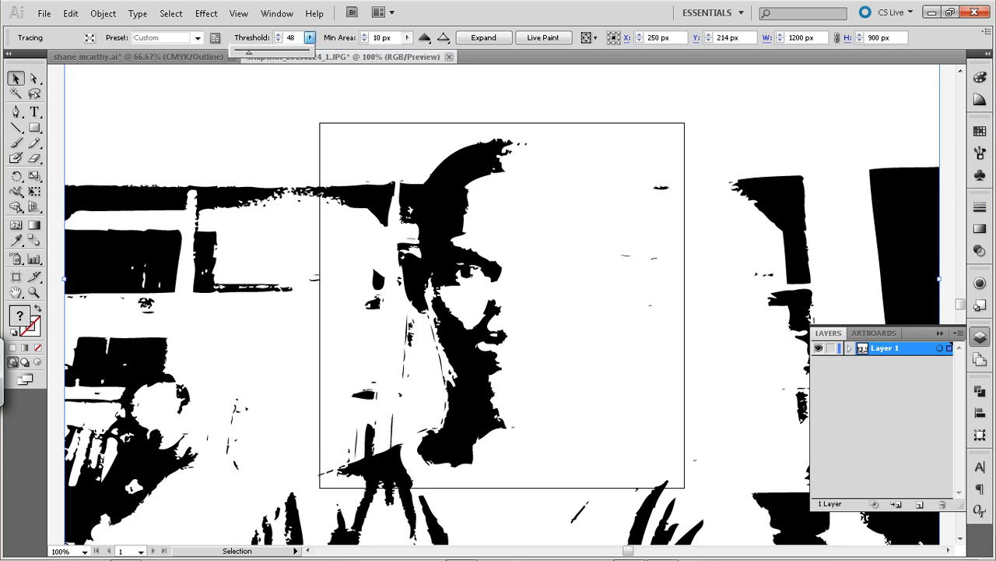
drag(249, 52, 271, 53)
key(Return)
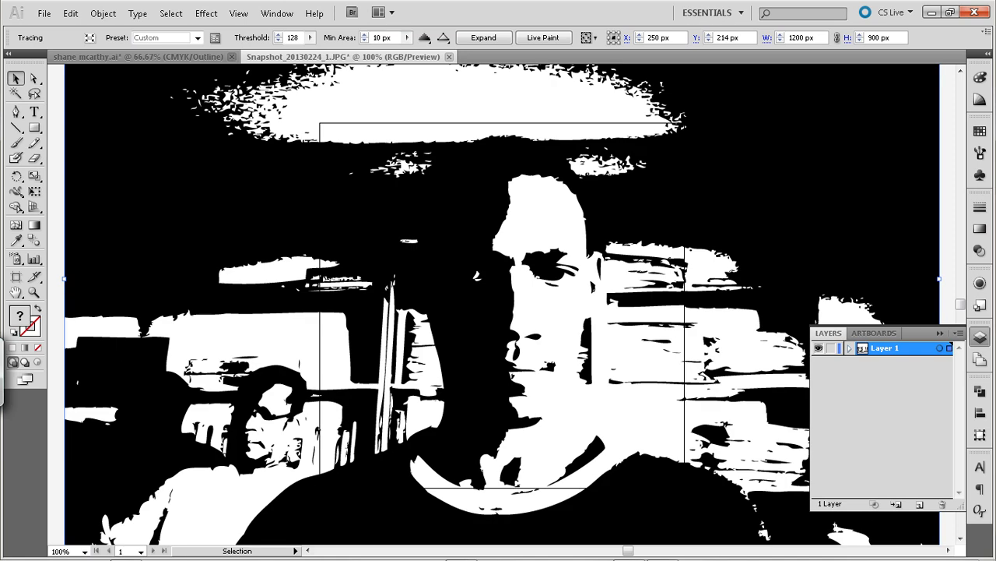
click(407, 38)
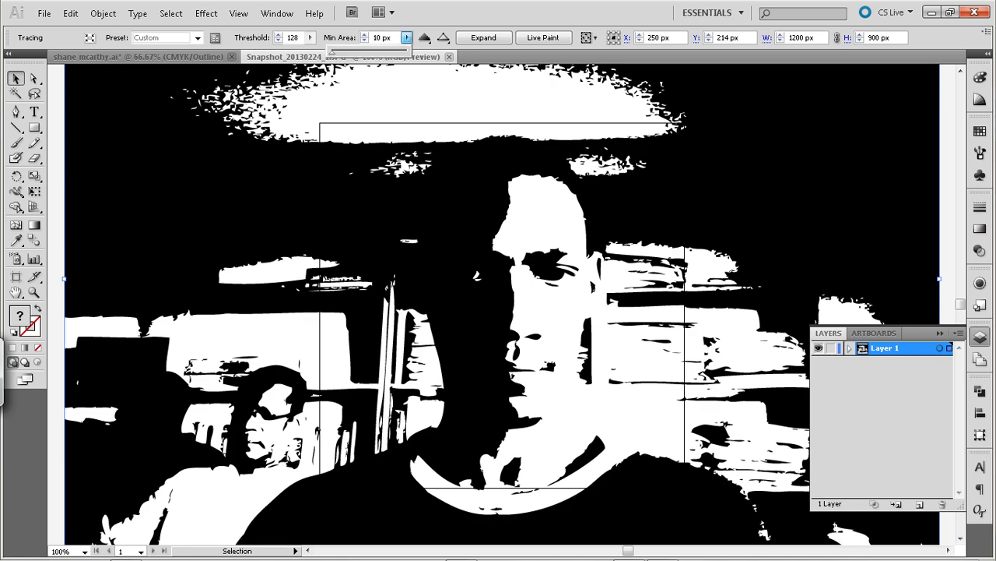
drag(333, 52, 331, 52)
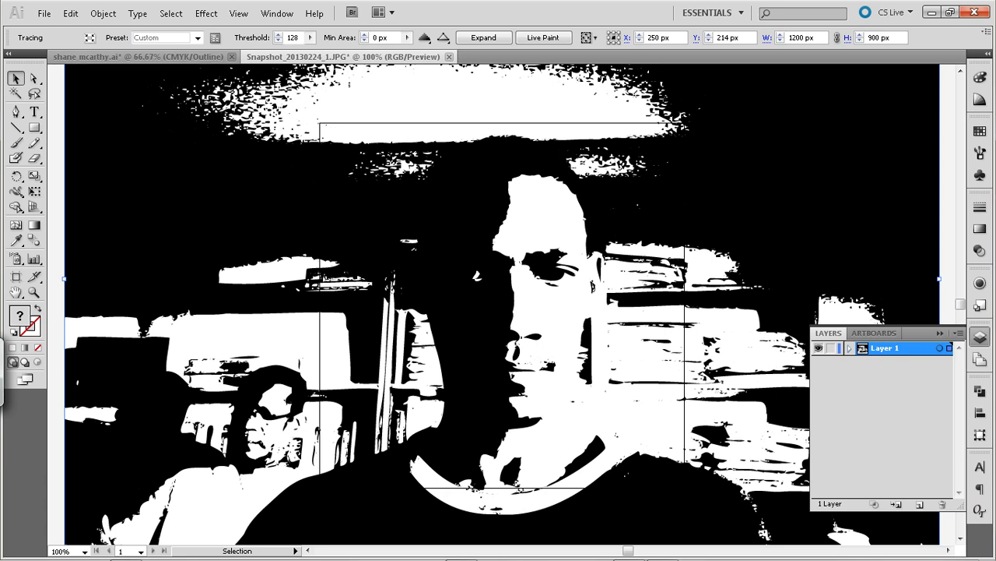
Try the Simple Trace and Color 6 tracing presets on the photo
click(198, 37)
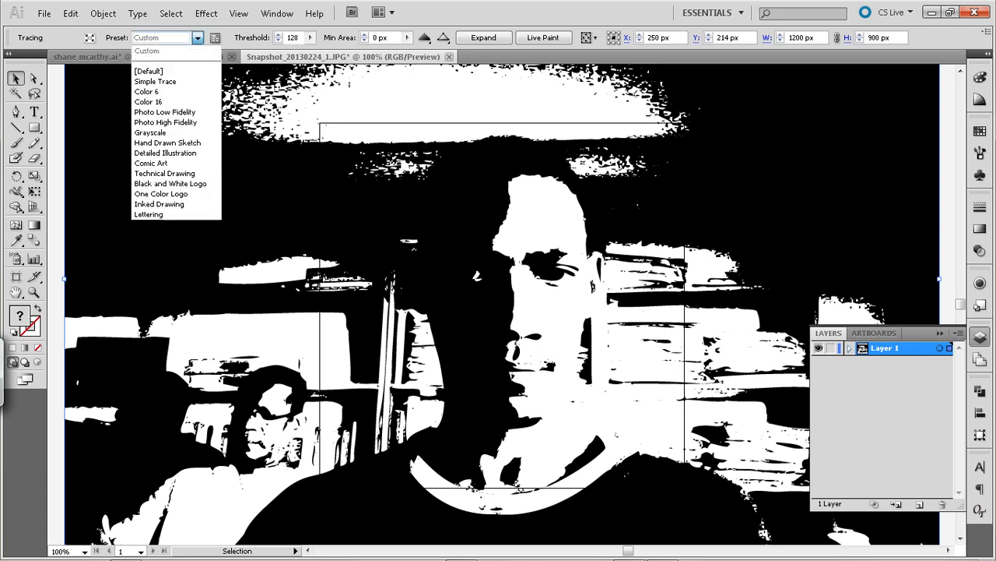
click(156, 81)
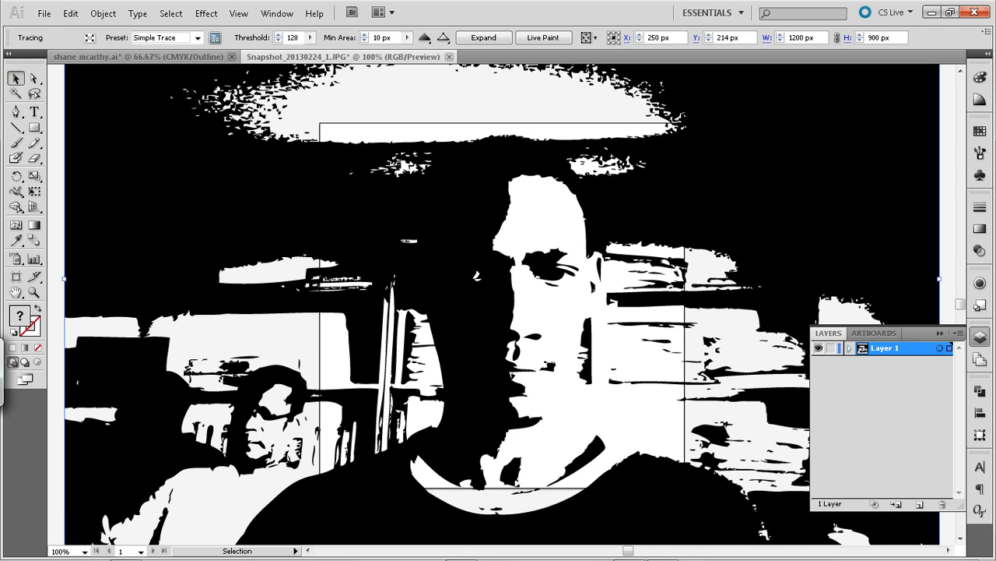
click(197, 37)
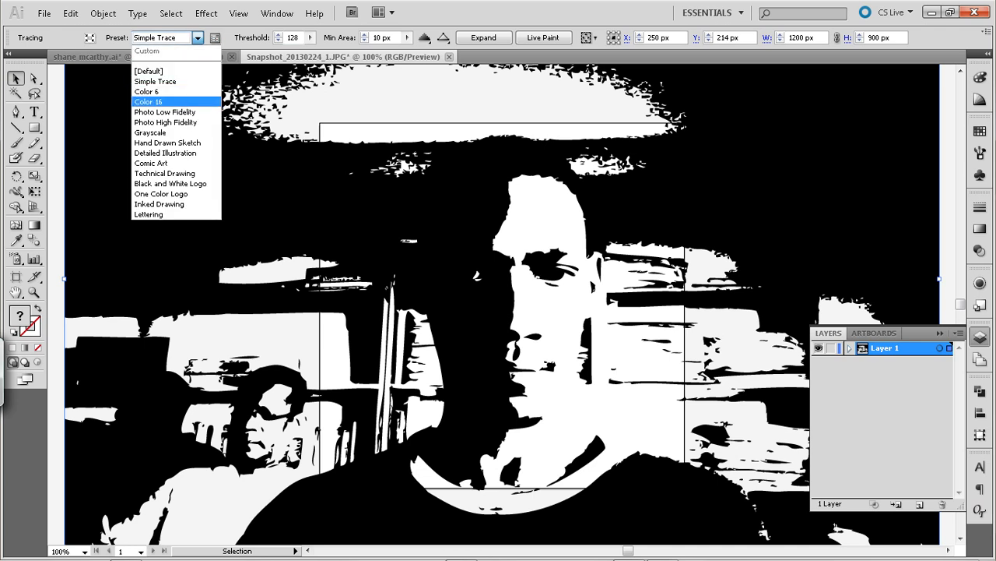
click(152, 91)
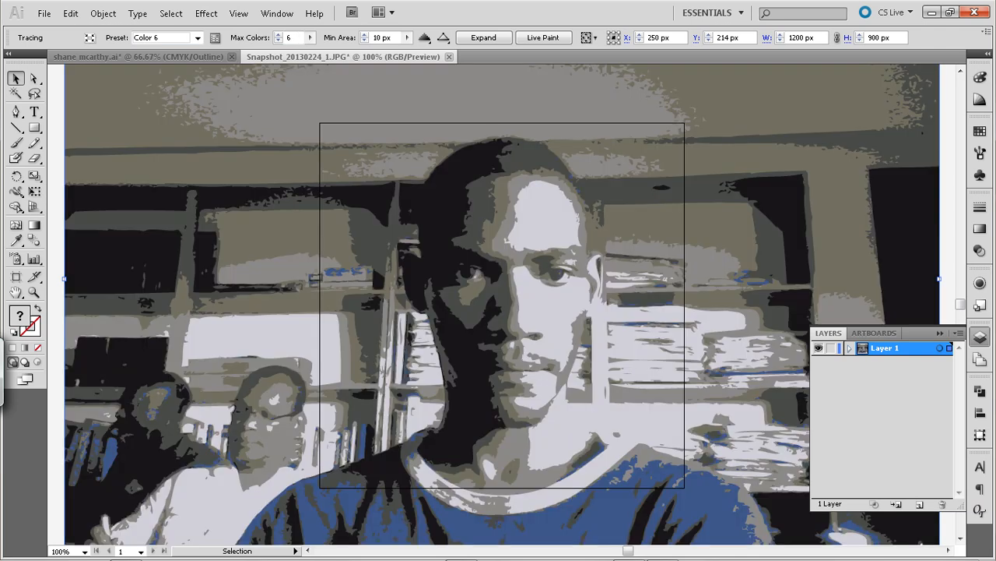
Try the Color 16 and Detailed Illustration tracing presets on the photo
click(197, 37)
click(152, 102)
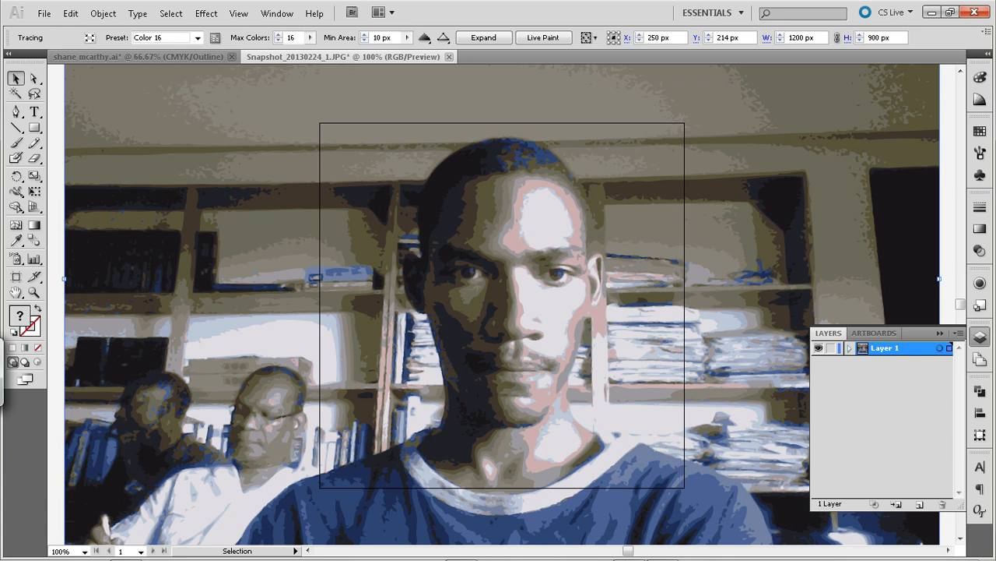
click(198, 37)
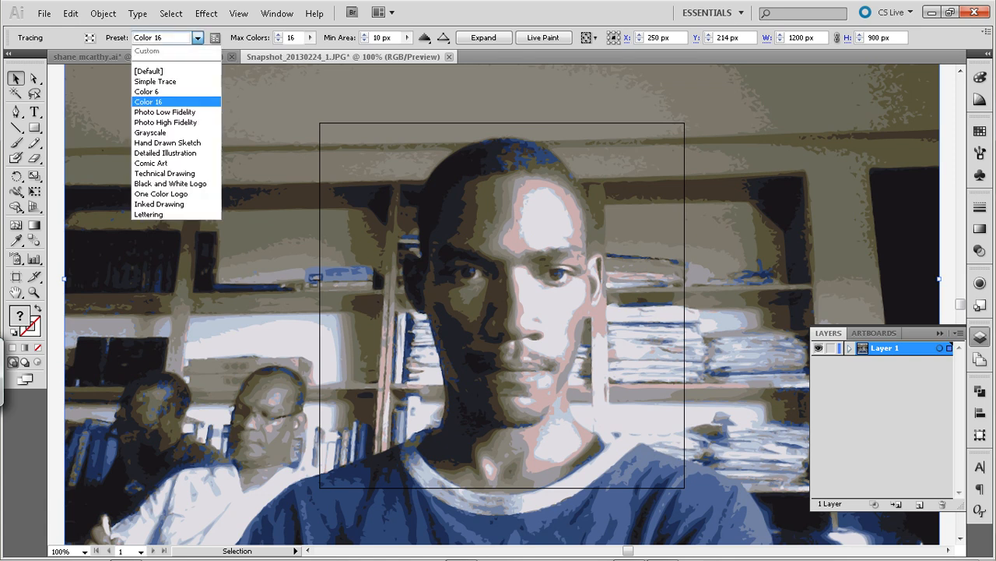
click(166, 153)
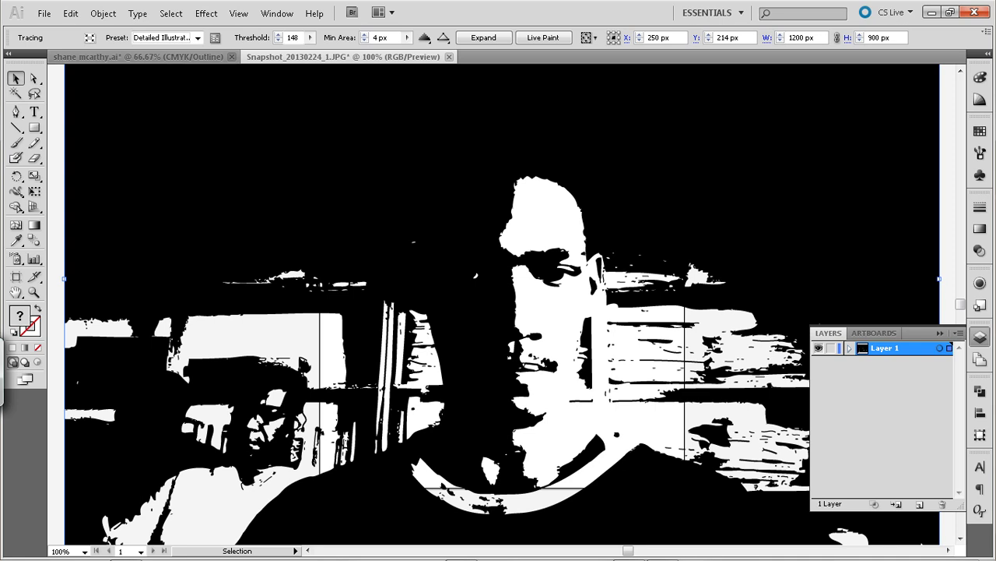
Undo all the tracing changes and the Live Trace itself, back to the original photo
key(ctrl)
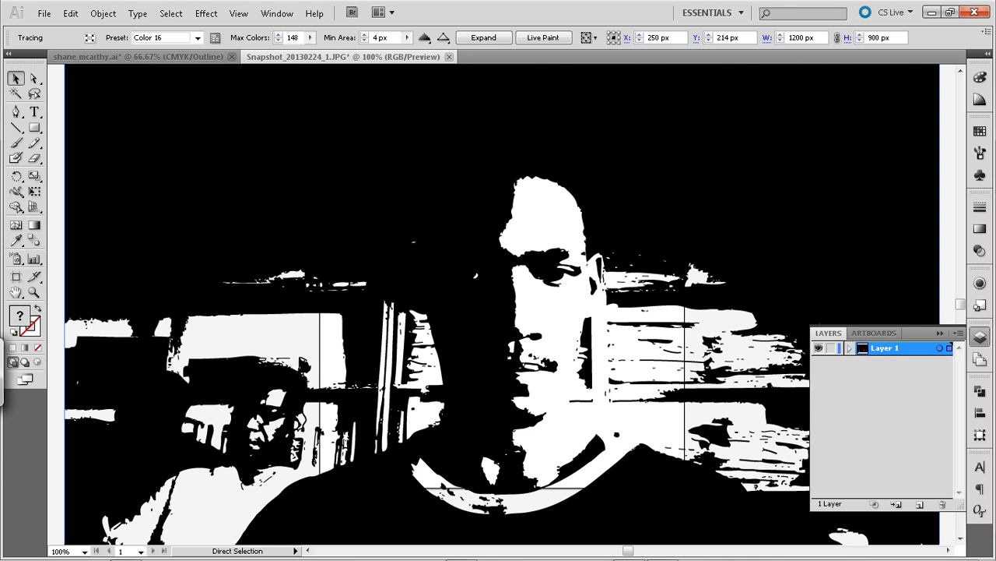
key(ctrl)
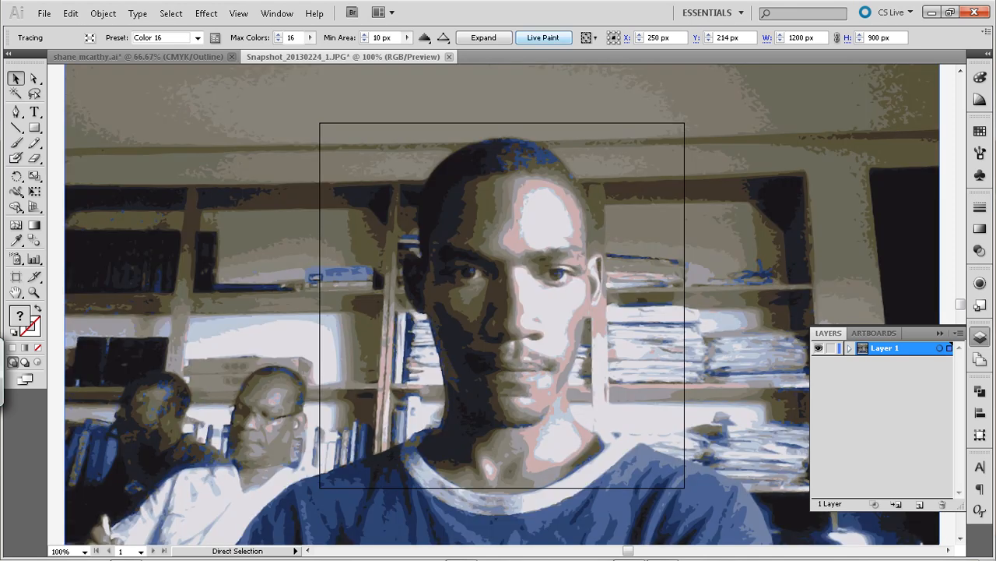
key(ctrl+z)
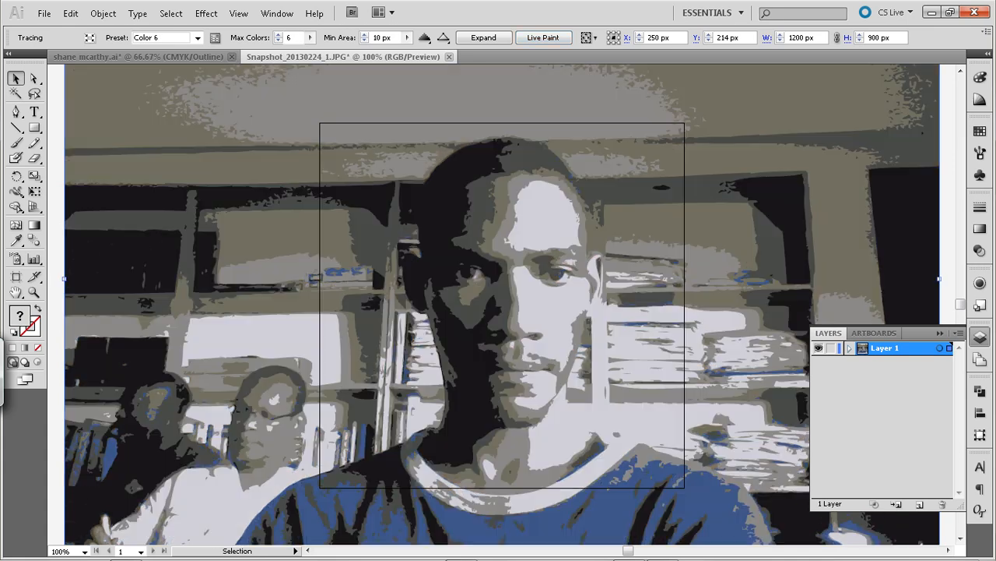
key(ctrl)
key(ctrl+z)
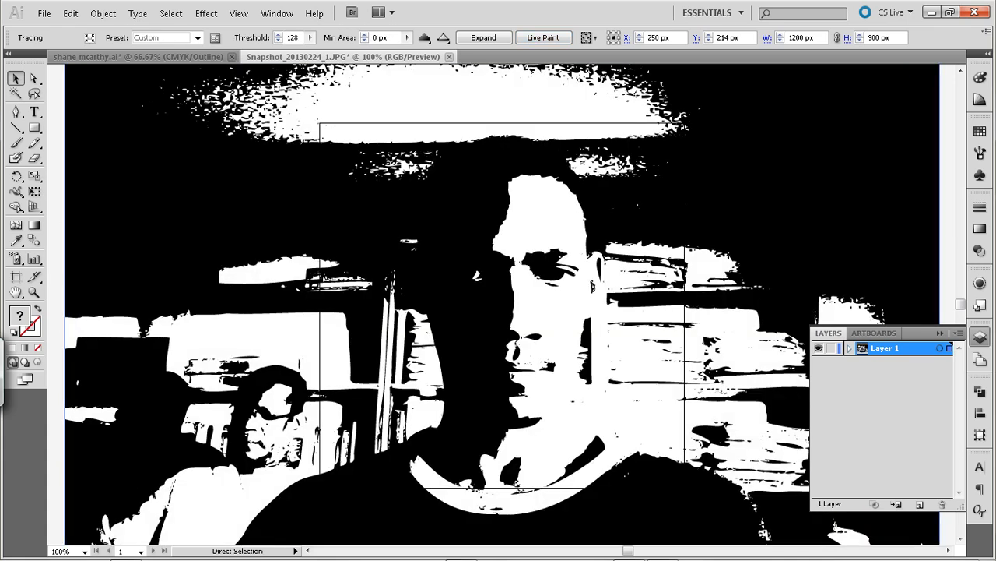
key(ctrl+z)
key(ctrl+z)
key(ctrl+z)
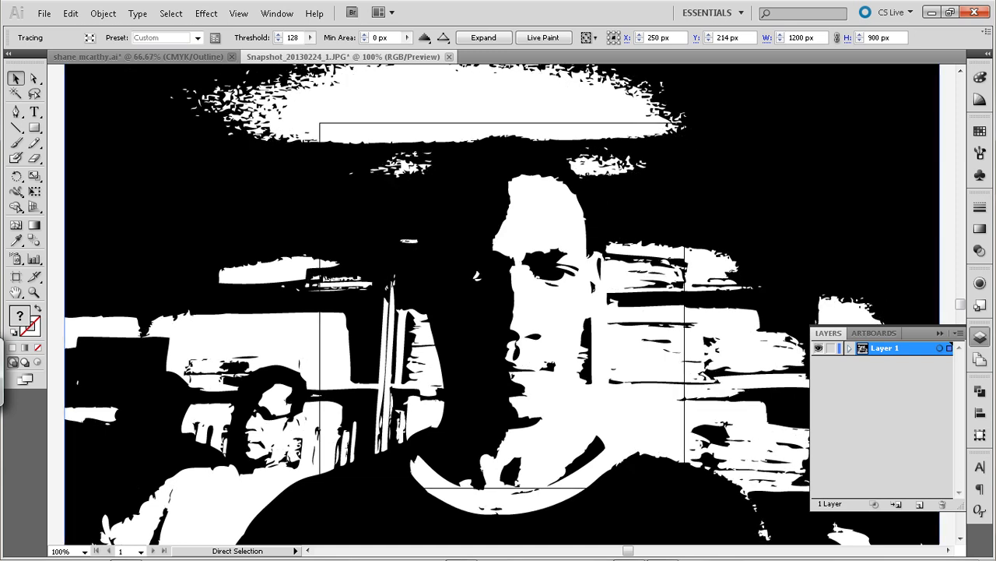
key(ctrl+z)
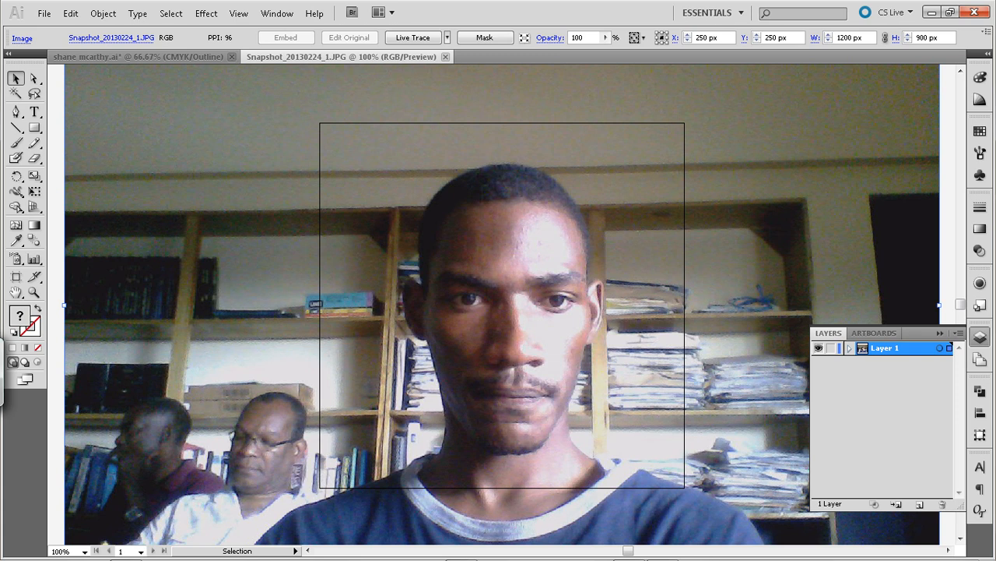
Lock the photo's layer and add a new layer above it
click(831, 348)
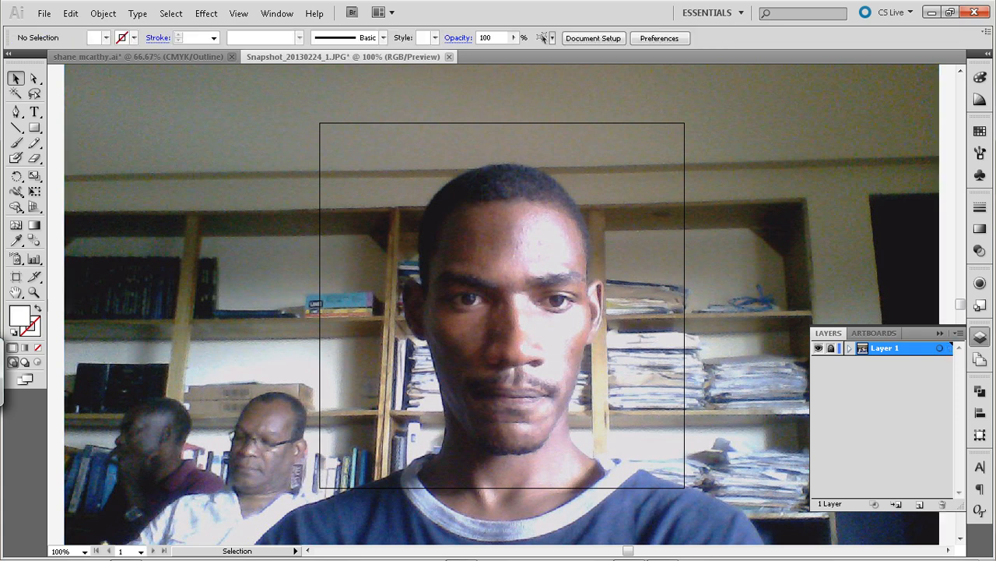
click(920, 504)
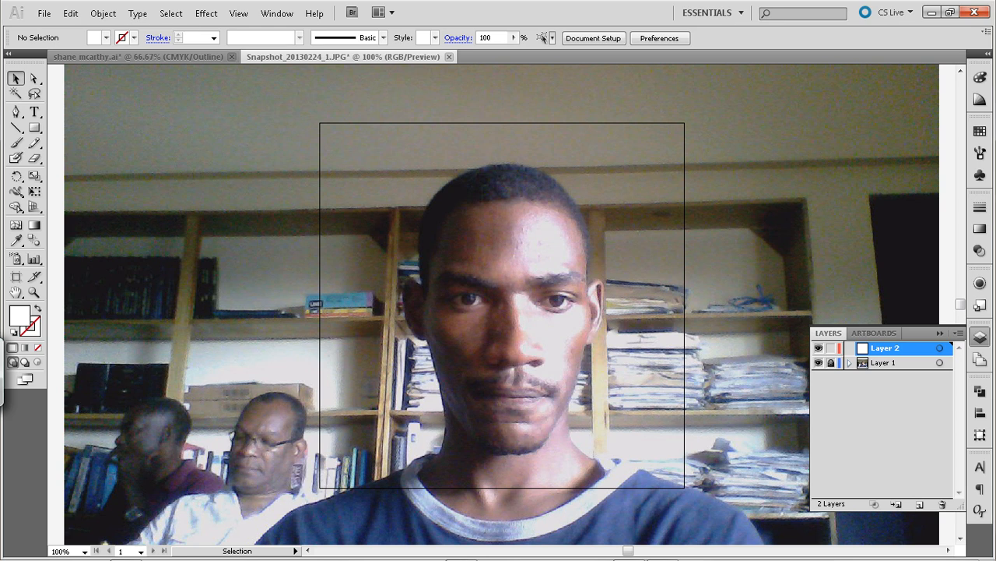
Start a Pen tool path at the temple beside the well-lit ear and trace down the face edge past the ear
click(15, 112)
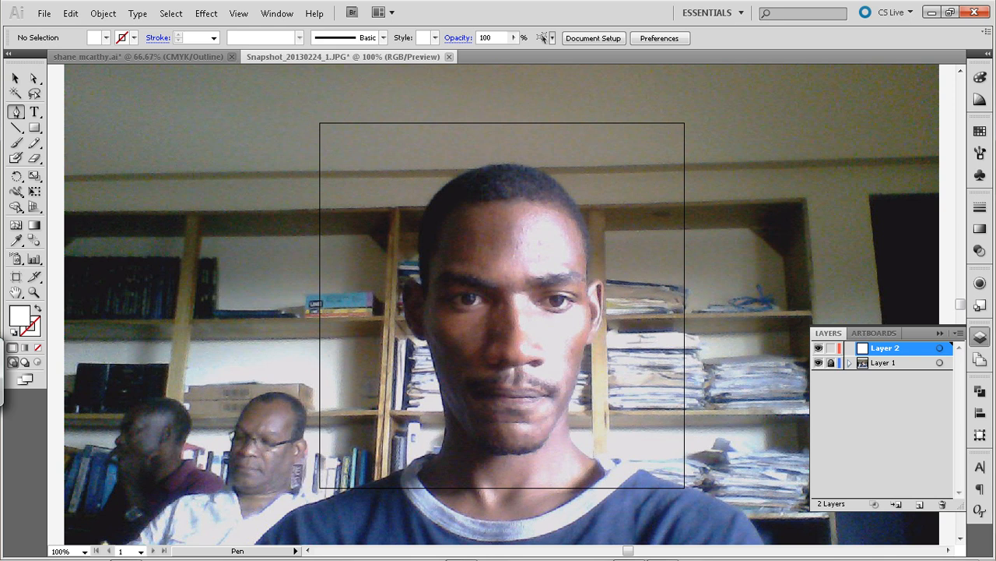
key(Caps_Lock)
click(605, 298)
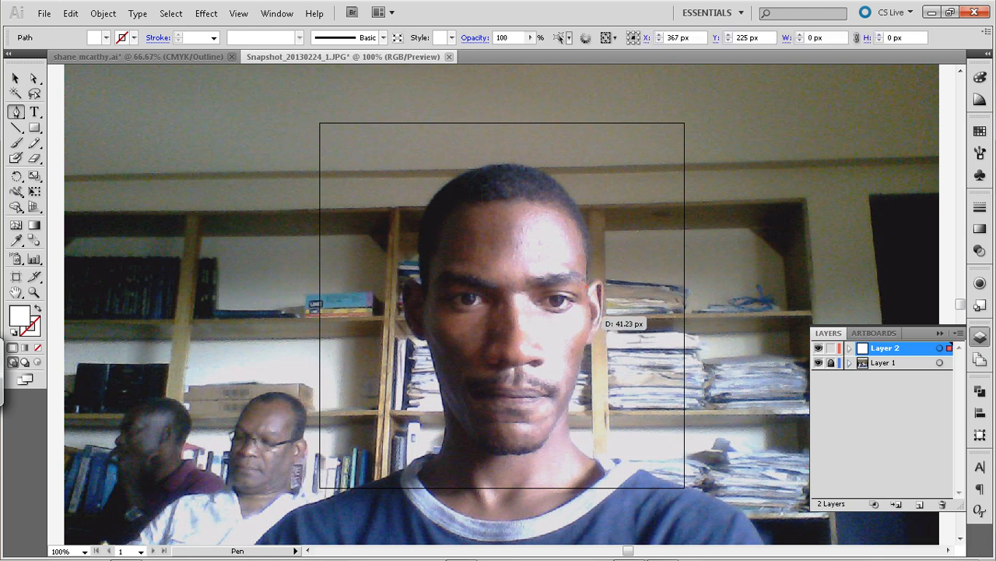
key(ctrl+equal)
key(ctrl+equal)
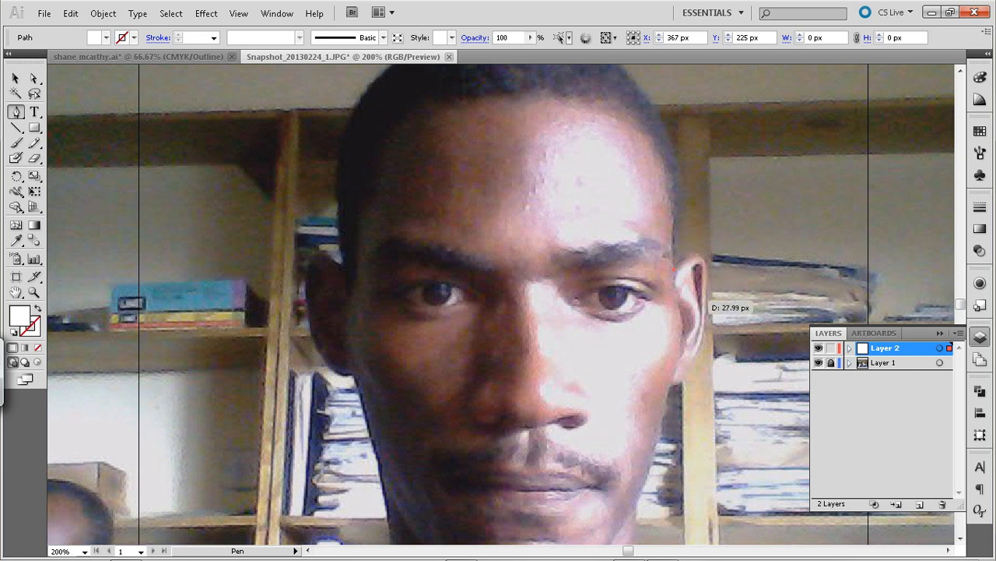
click(682, 315)
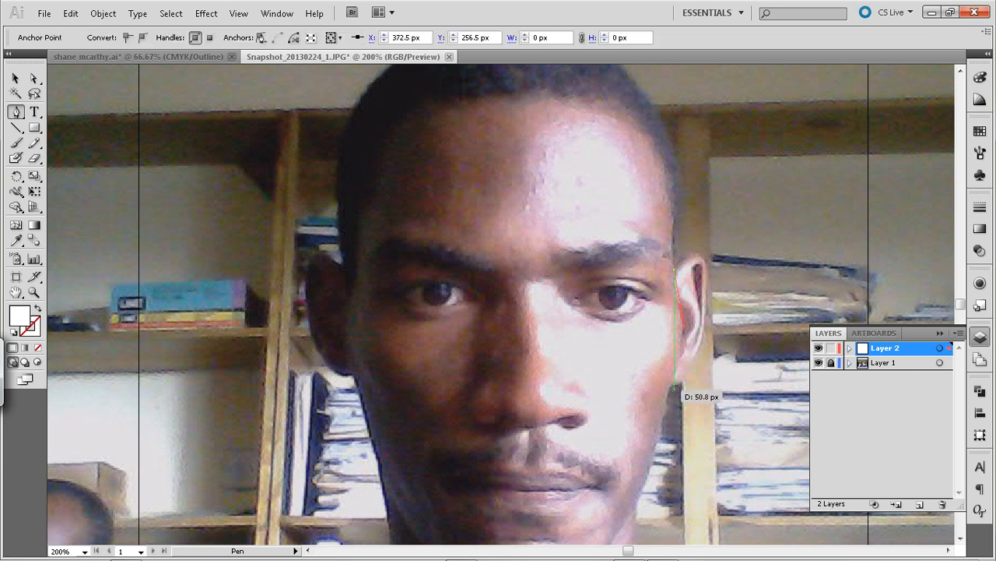
click(664, 407)
drag(663, 407, 645, 456)
Continue the path along the well-lit jawline and curve it around to the middle of the chin
drag(647, 459, 614, 272)
key(space)
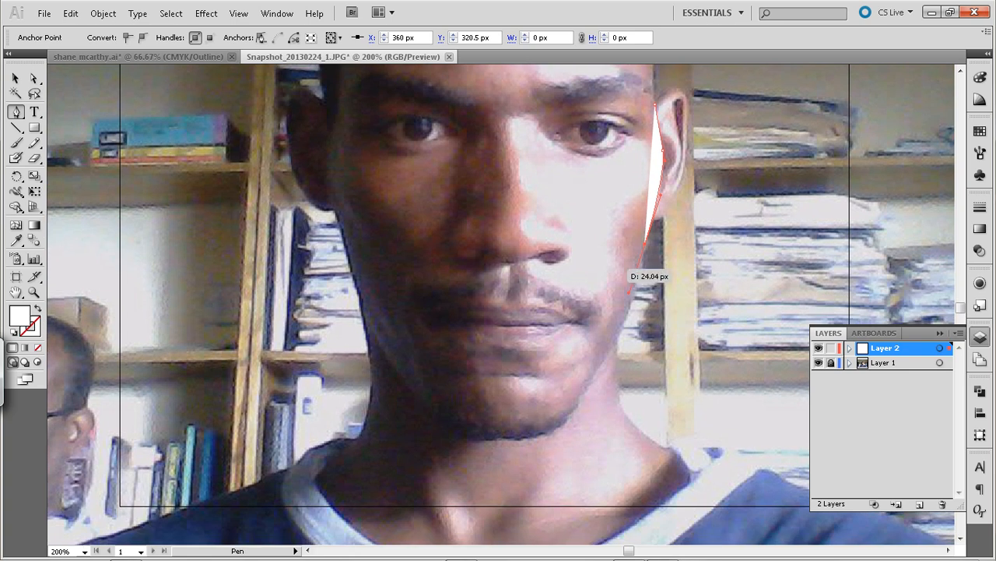
key(ctrl)
drag(630, 293, 639, 273)
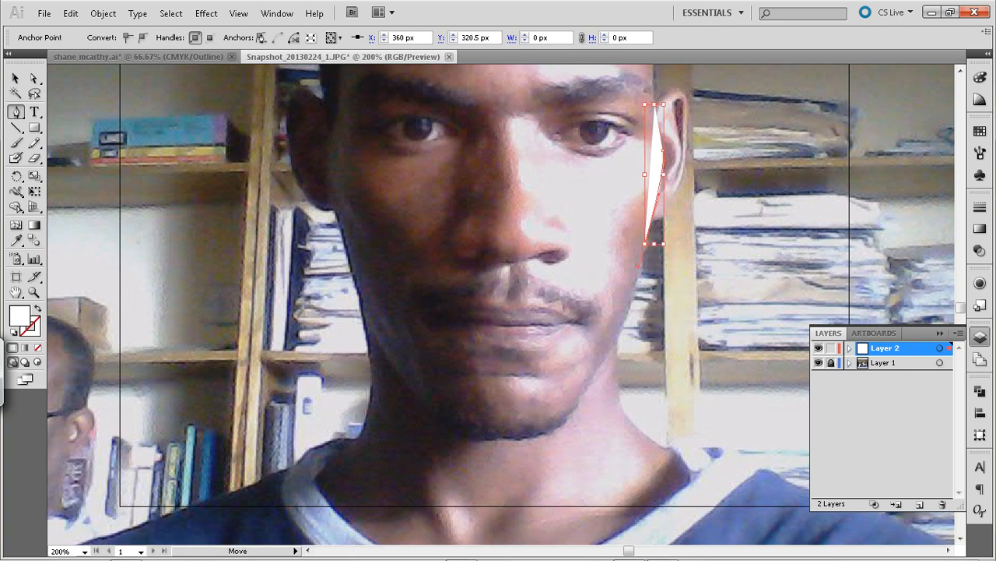
drag(609, 355, 604, 357)
drag(503, 441, 426, 438)
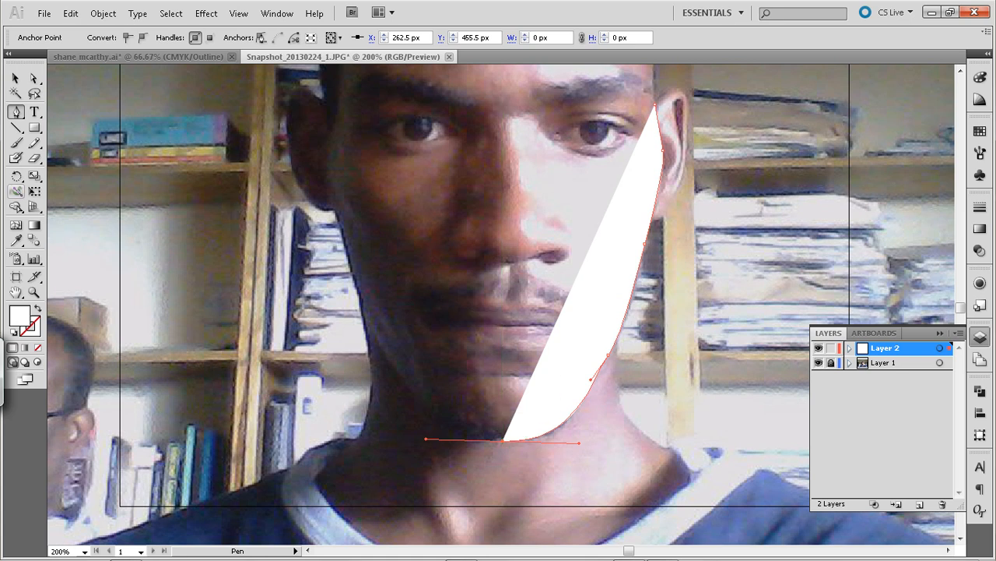
Set the traced face shape's opacity to 39% and deselect it
click(15, 78)
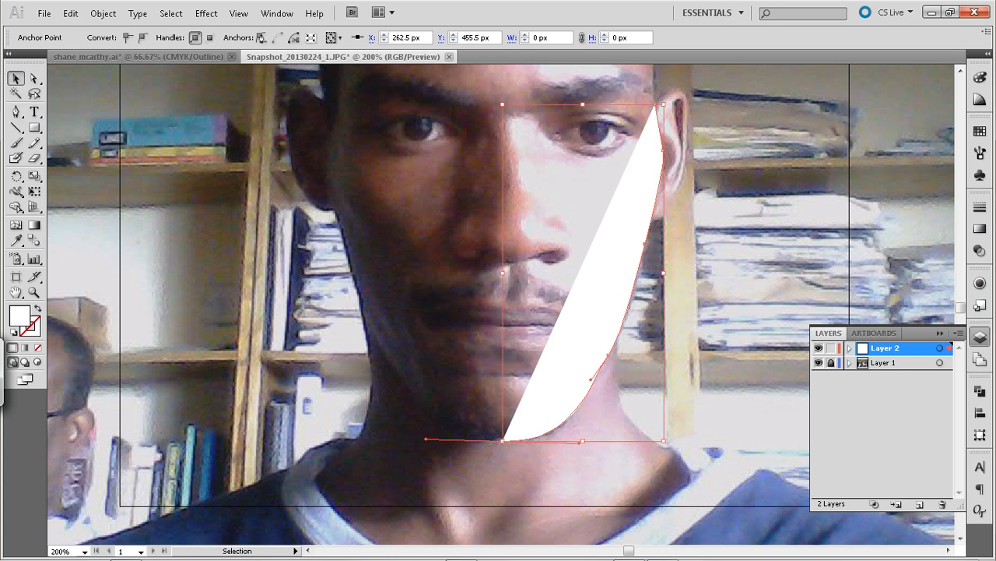
click(596, 311)
click(530, 37)
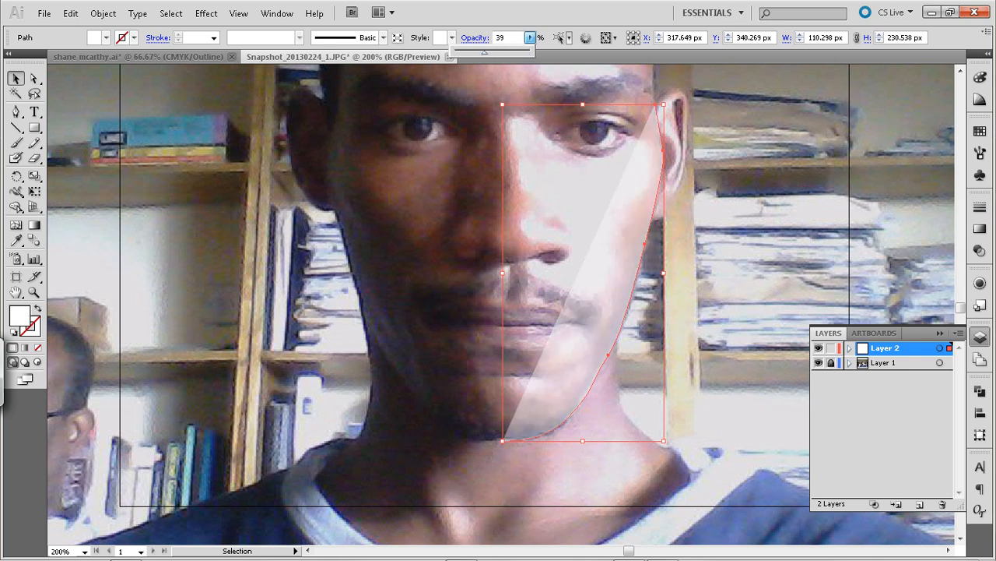
click(508, 440)
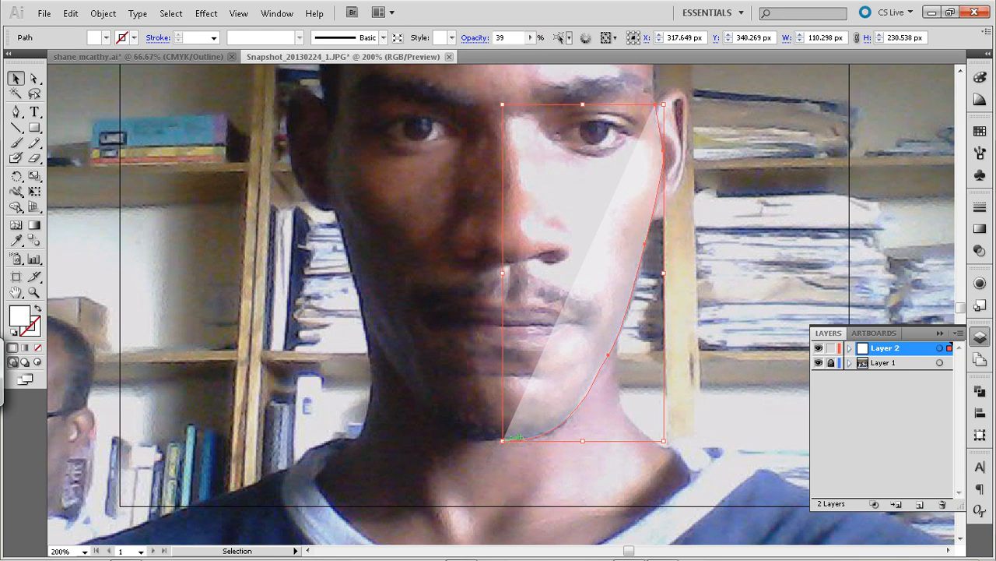
key(ctrl+shift+a)
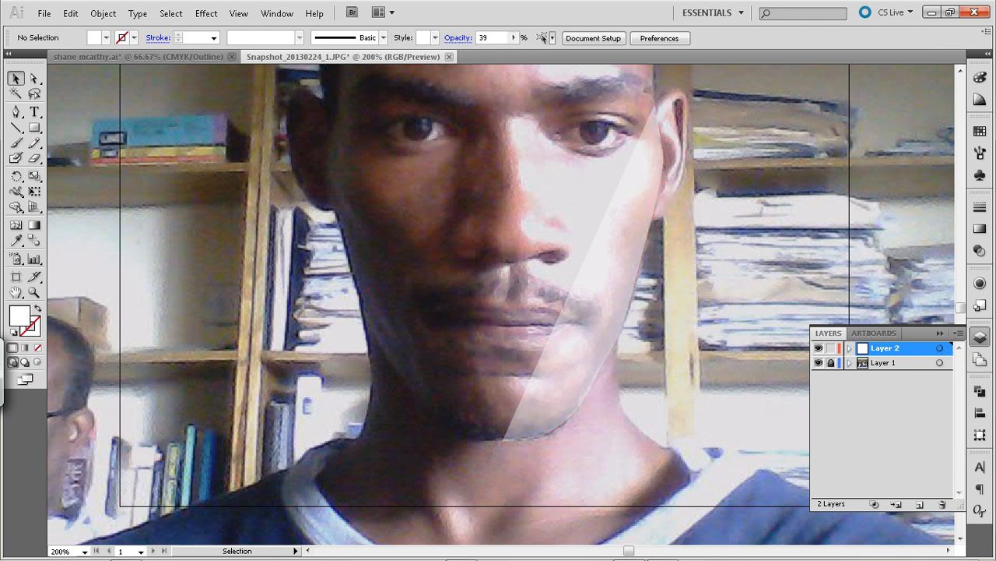
Resume the open path at its chin endpoint and add a curved anchor on the shadowed side of the lower jaw
key(p)
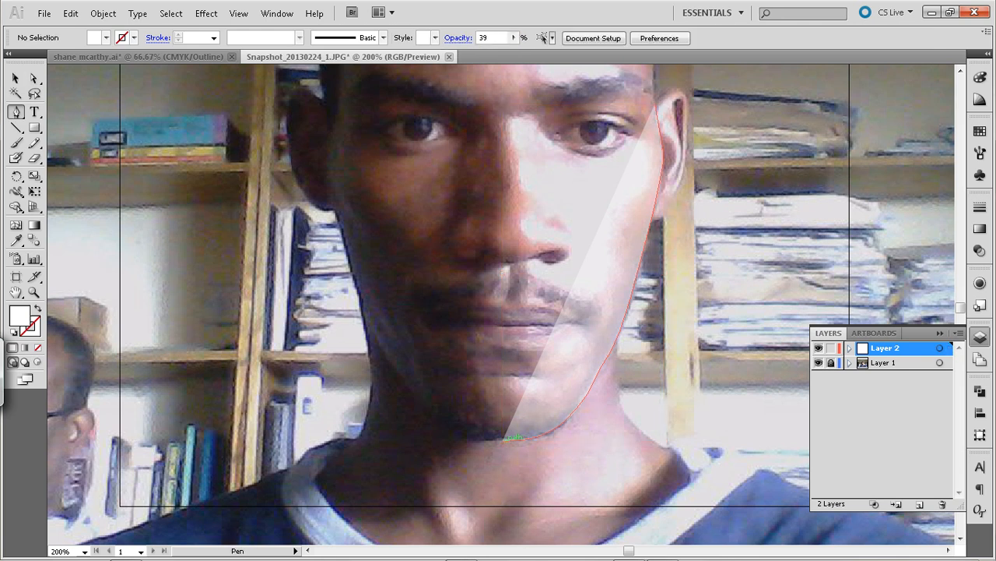
drag(502, 440, 369, 333)
drag(335, 223, 427, 261)
key(Right)
key(Right)
key(Right)
key(Right)
key(Right)
key(Right)
key(ctrl)
key(Left)
key(ctrl+z)
key(ctrl+z)
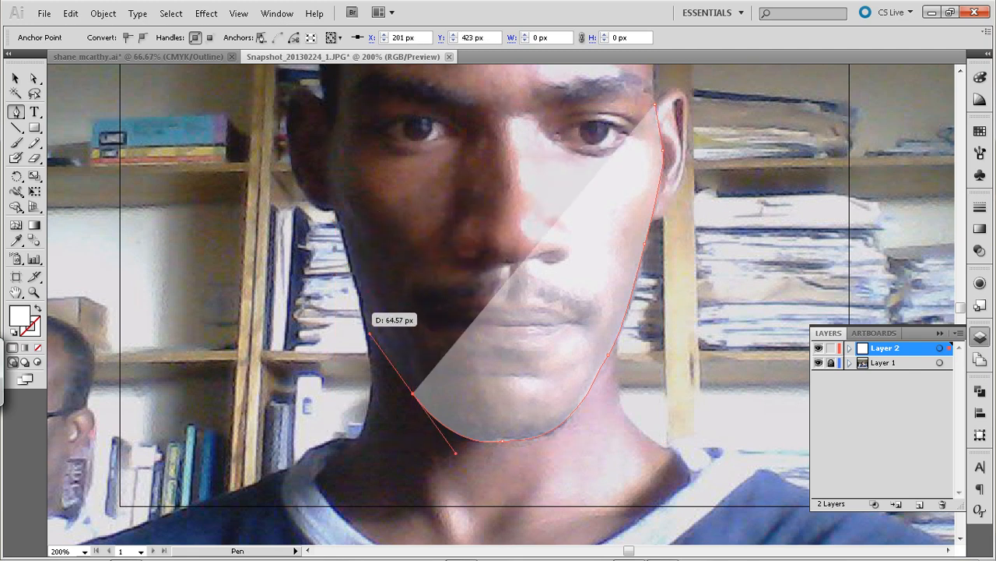
Trace up the shadowed cheek to the base of the ear and curve around the earlobe
drag(362, 308, 353, 279)
click(333, 210)
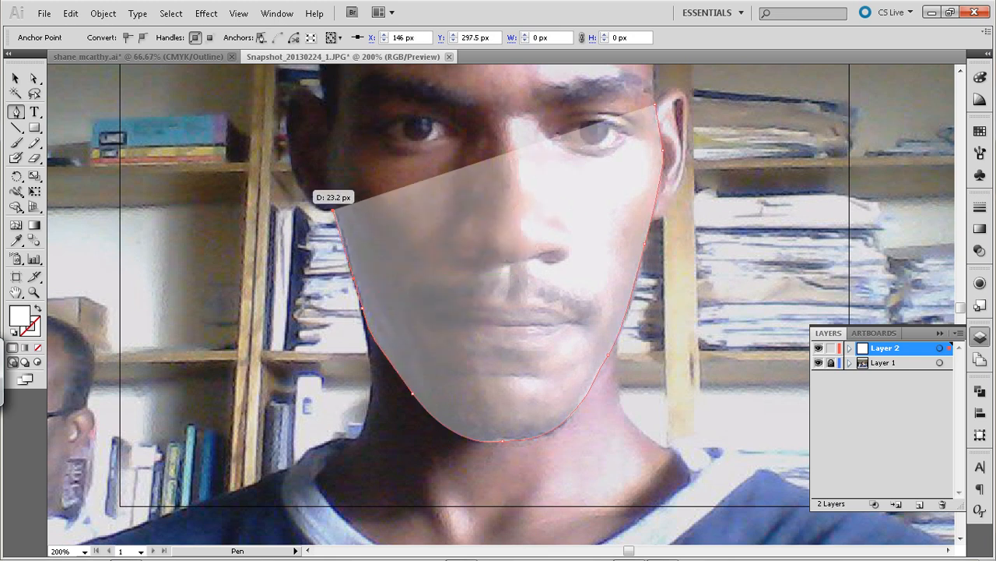
click(293, 173)
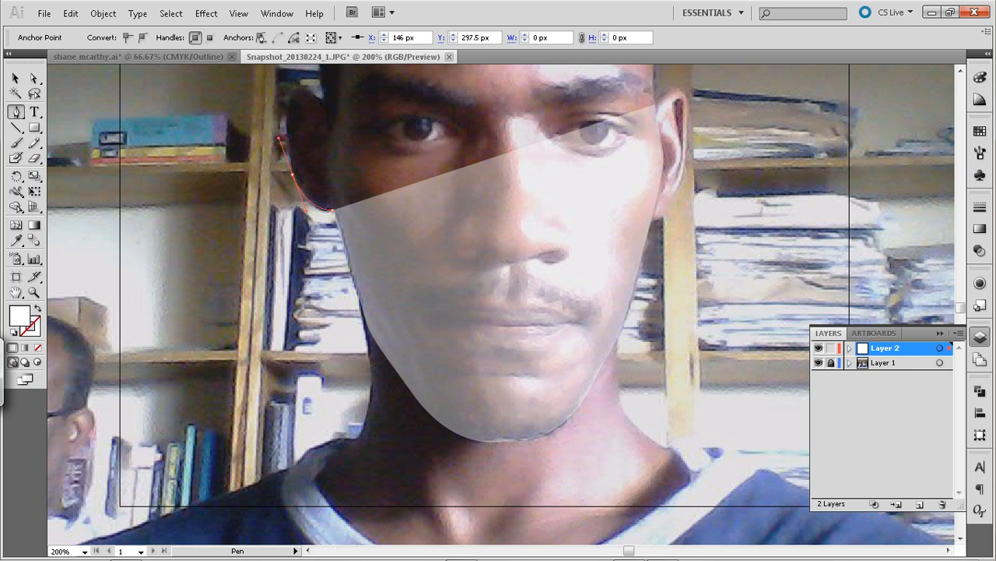
drag(281, 135, 281, 135)
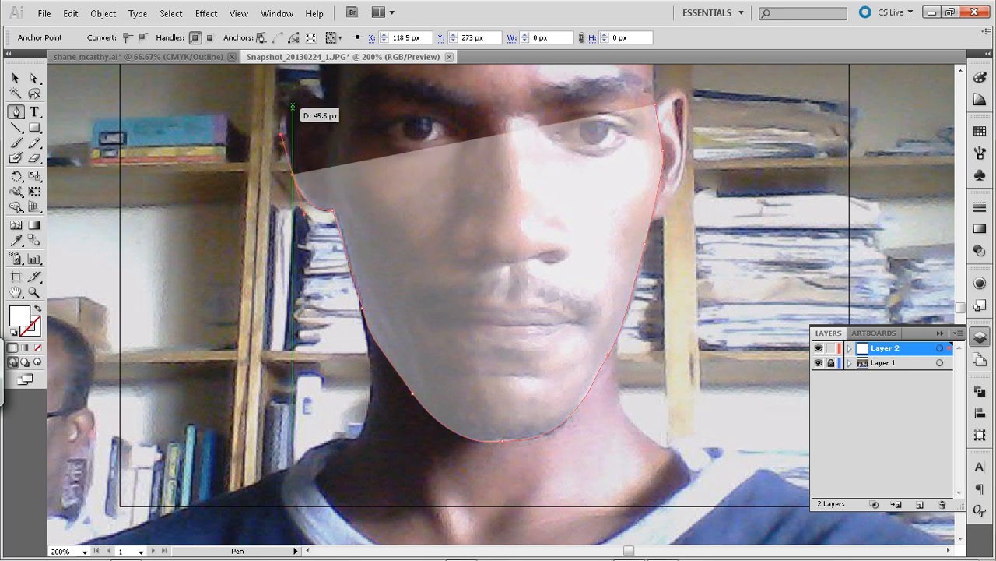
Trace the upper part of the shadowed ear and end with a corner anchor where it meets the head
key(space)
drag(321, 114, 340, 275)
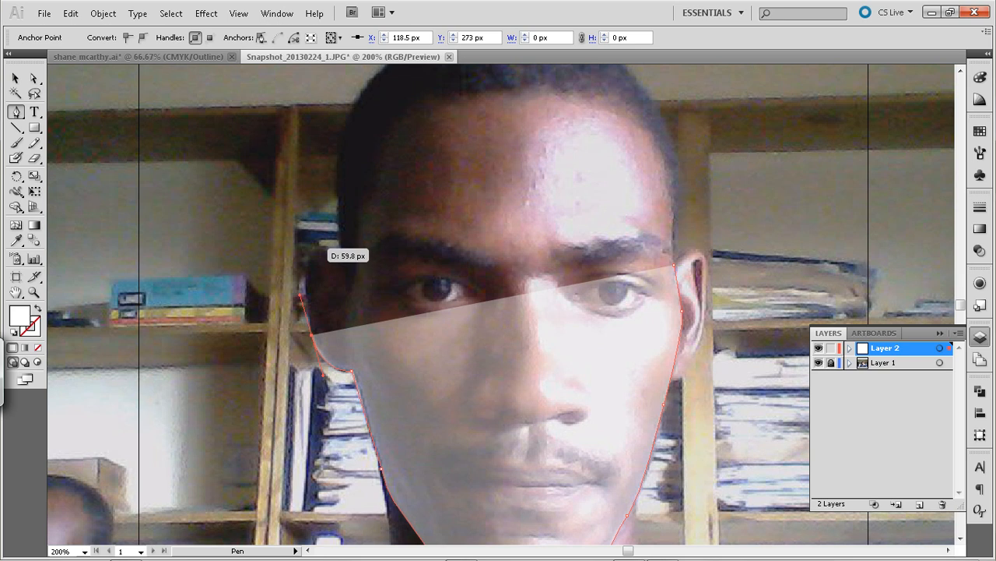
drag(320, 248, 384, 382)
key(Right)
key(Up)
key(Up)
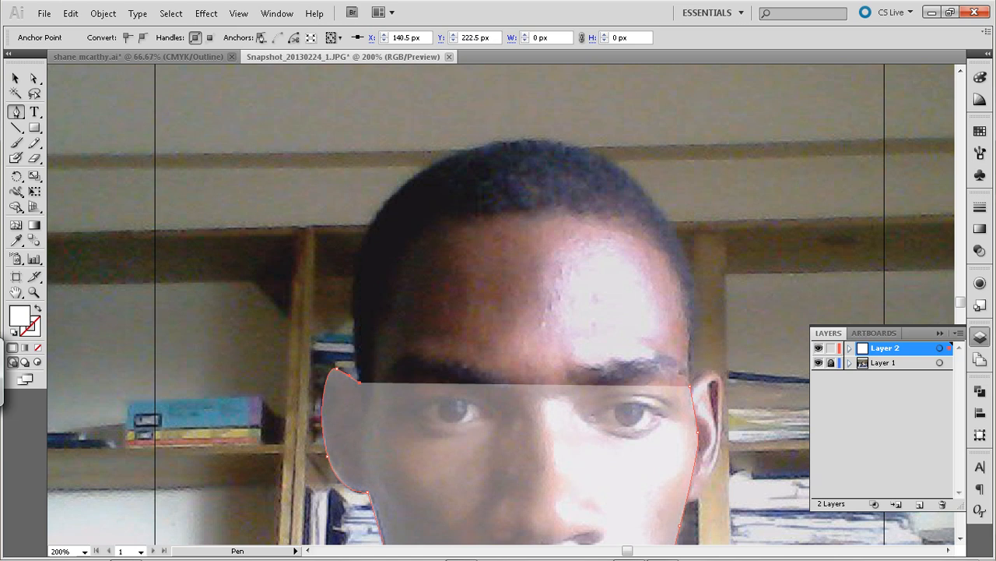
key(ctrl+z)
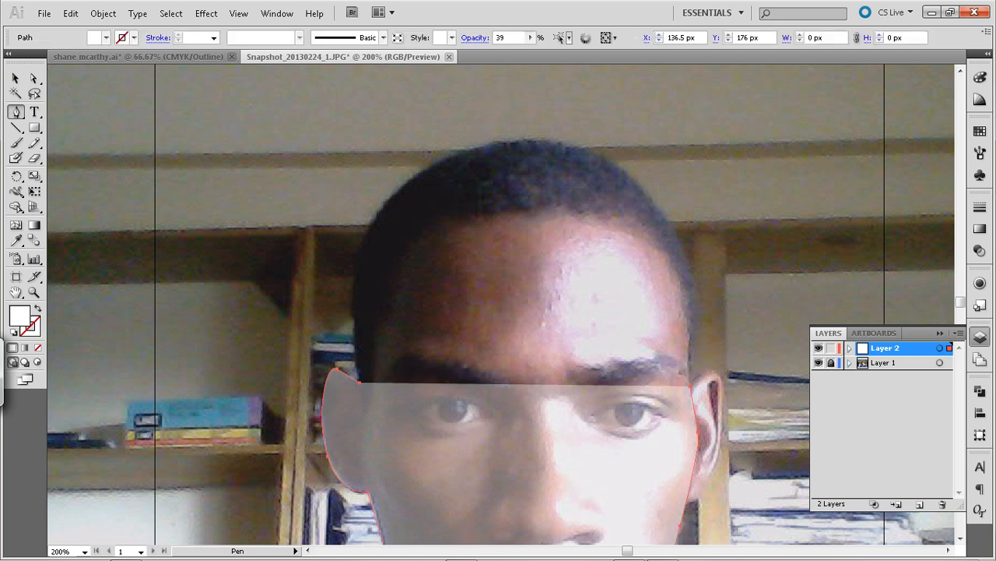
click(360, 382)
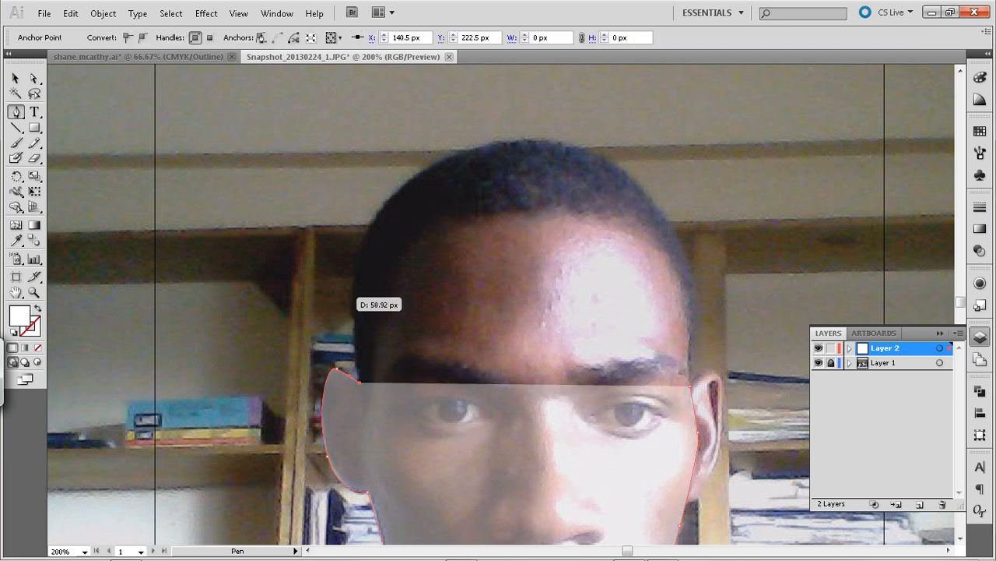
Trace the outline over the top of the head and close the path at its starting anchor near the temple
drag(353, 290, 558, 117)
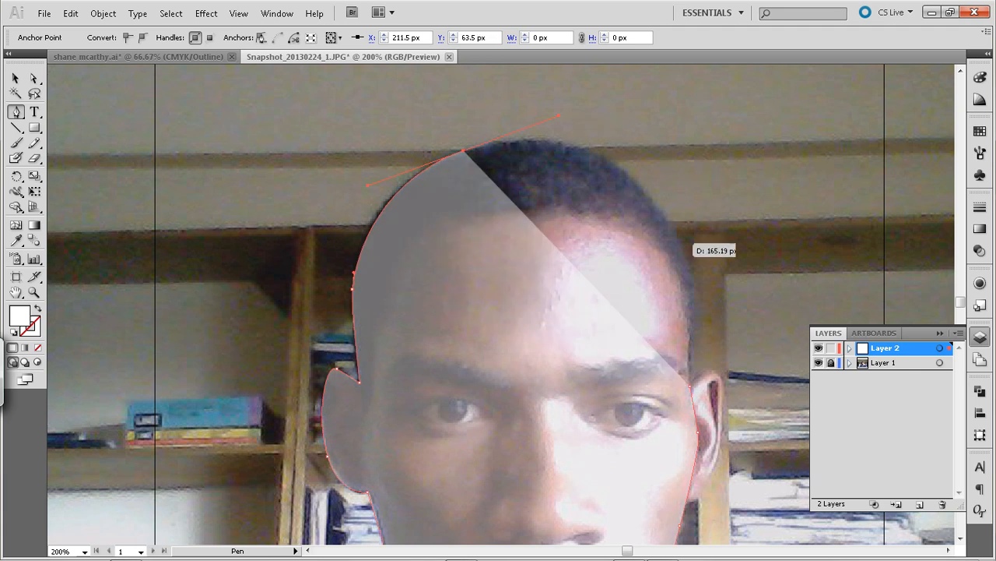
drag(682, 245, 717, 325)
click(682, 246)
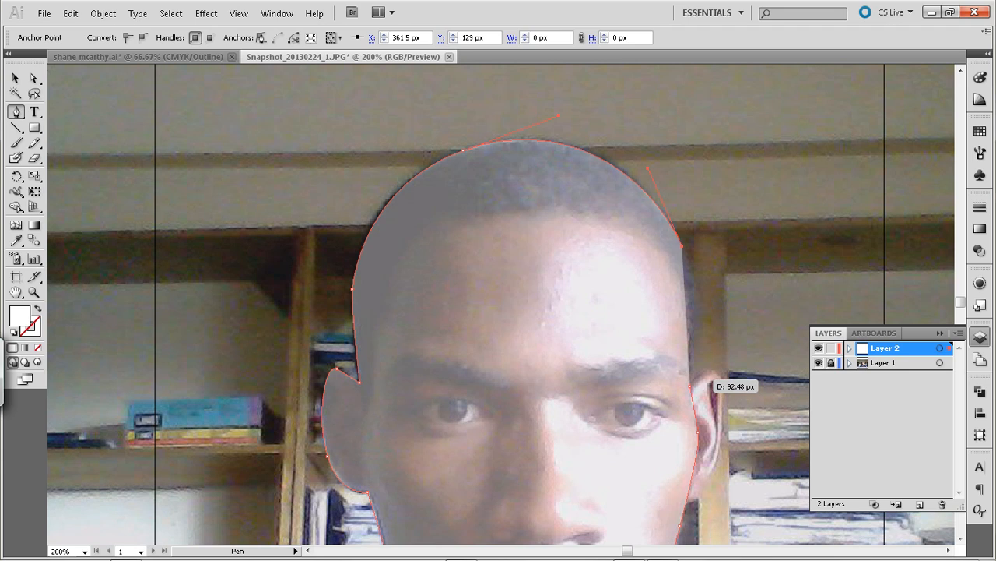
drag(690, 387, 692, 378)
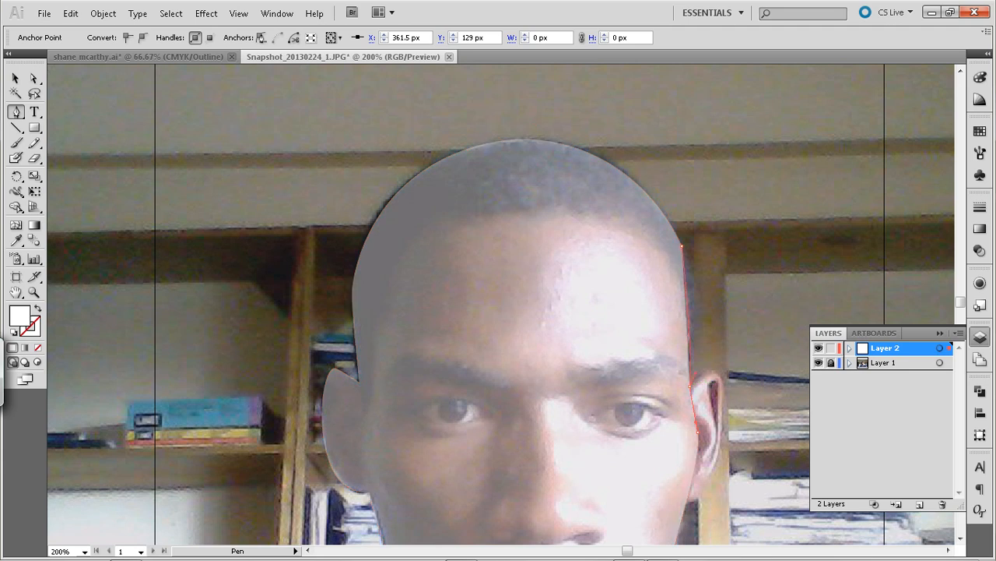
drag(695, 307, 626, 165)
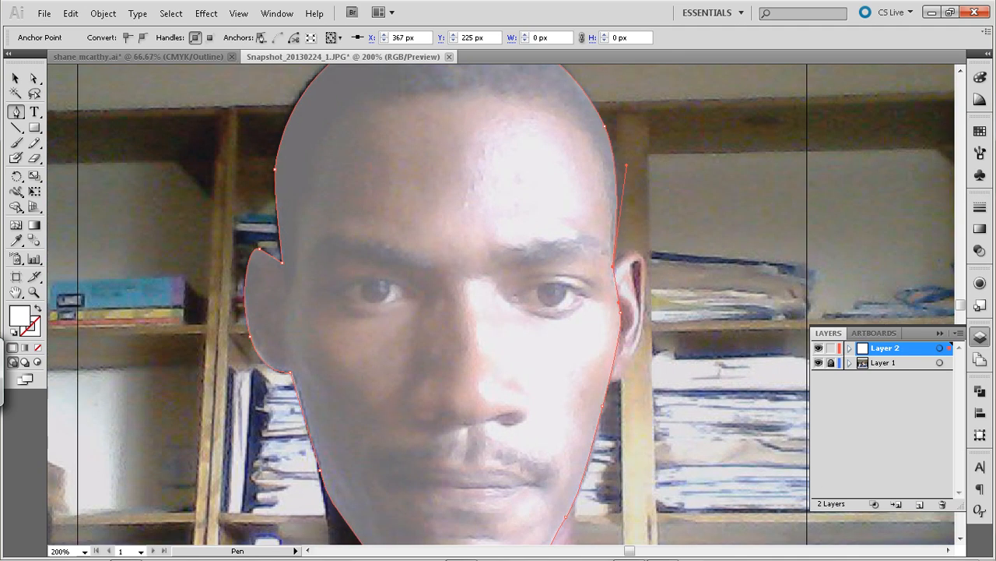
Deselect the head outline and trace the well-lit ear as a separate closed Pen shape overlapping the face edge
key(v)
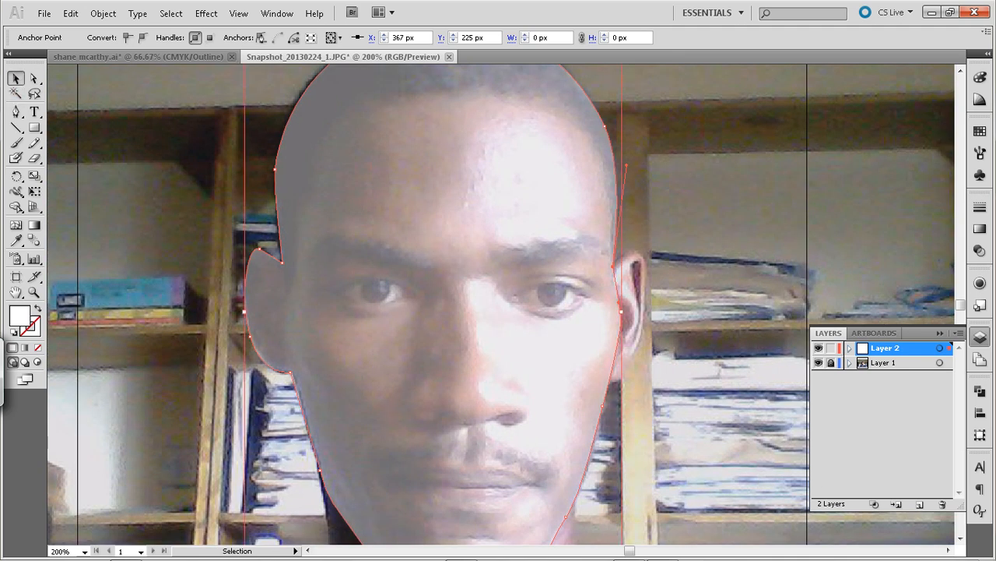
key(ctrl+shift+a)
key(p)
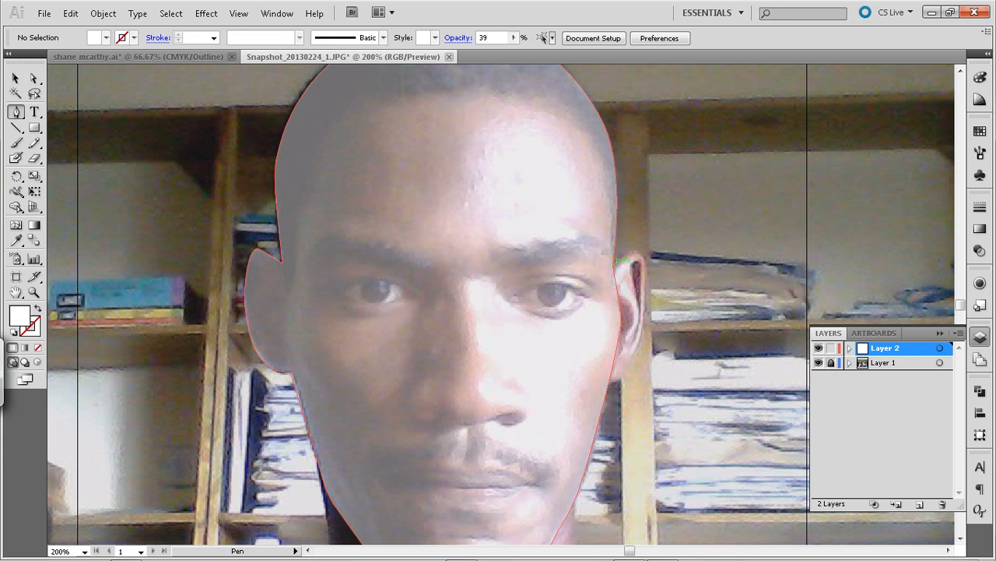
drag(620, 260, 652, 271)
click(641, 329)
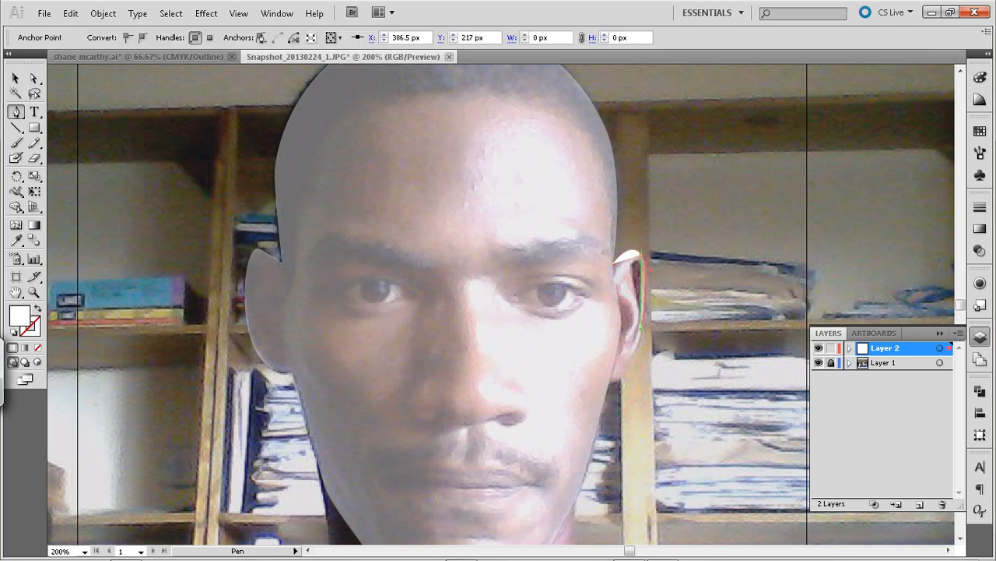
click(625, 372)
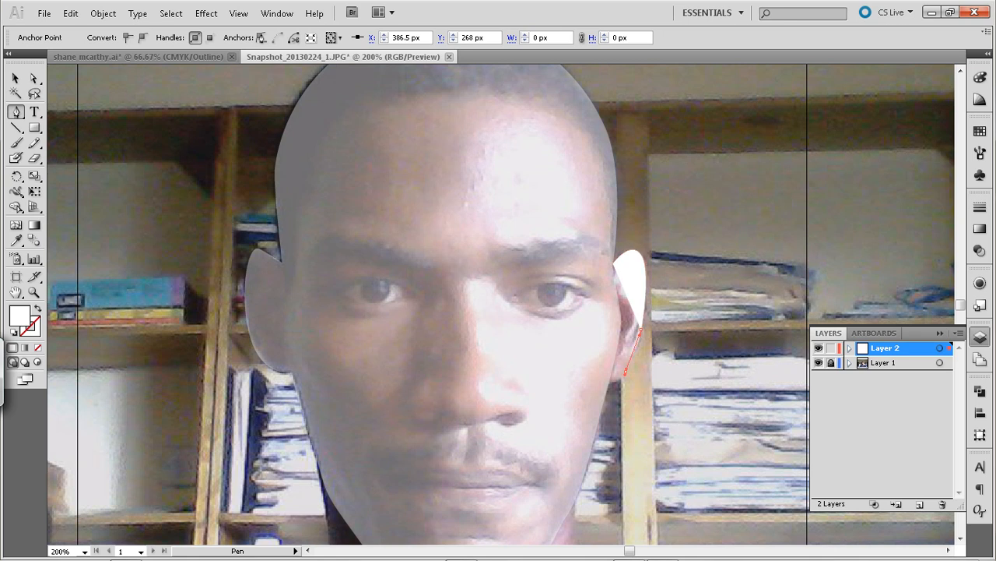
drag(608, 383, 597, 379)
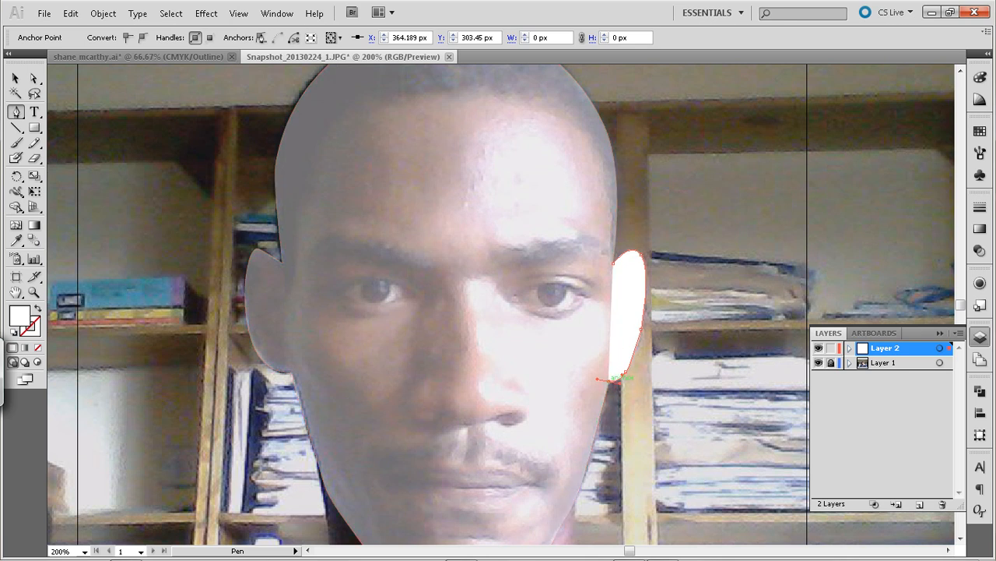
click(613, 264)
drag(609, 381, 581, 343)
Unite the head and ear shapes into one with Pathfinder and select the merged shape
key(v)
key(ctrl+a)
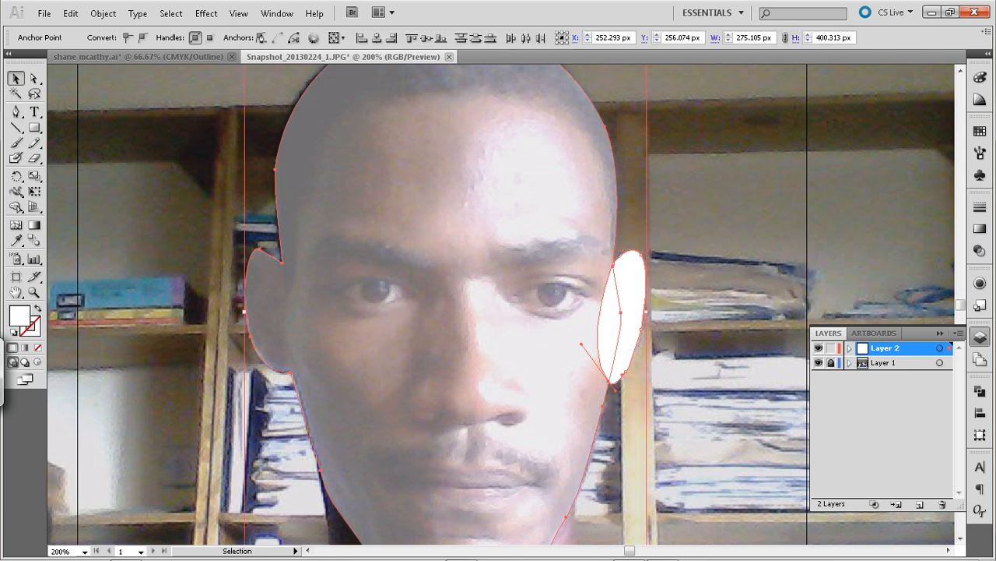
click(979, 336)
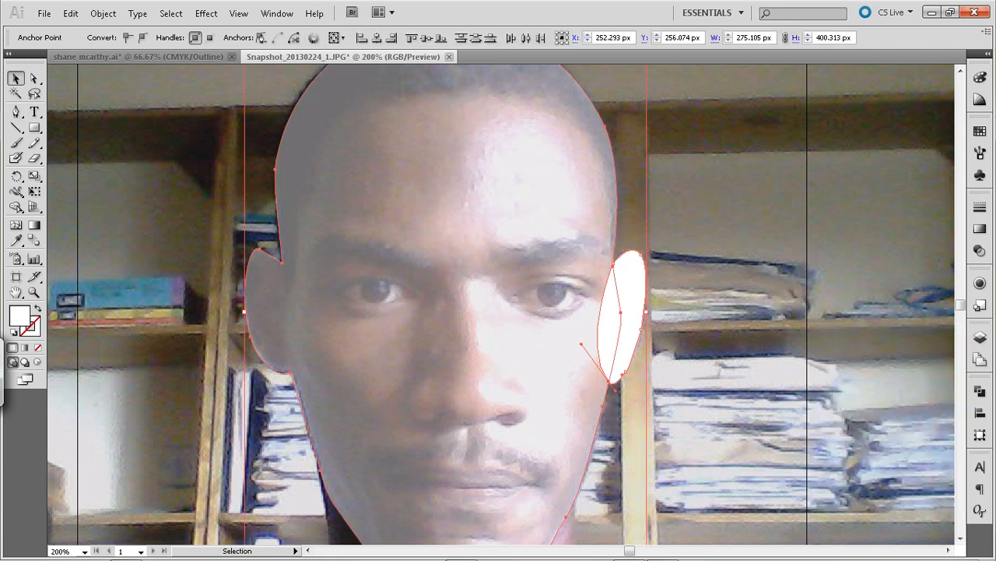
click(979, 391)
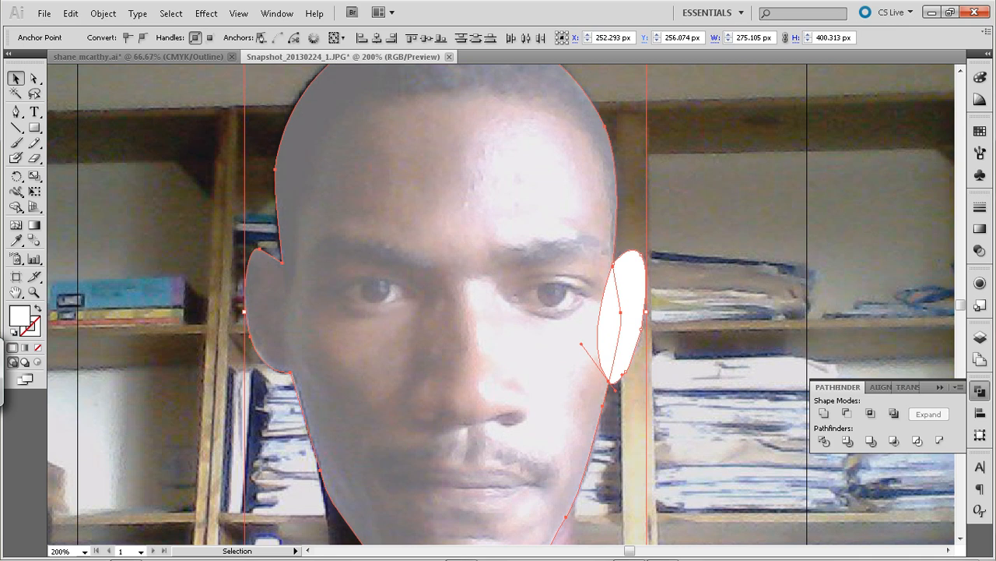
click(277, 14)
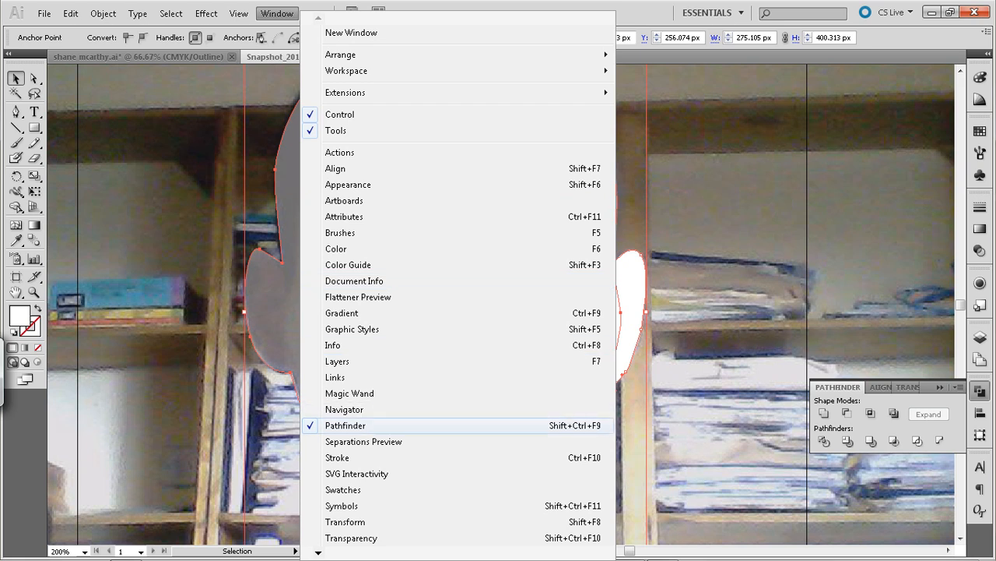
click(346, 426)
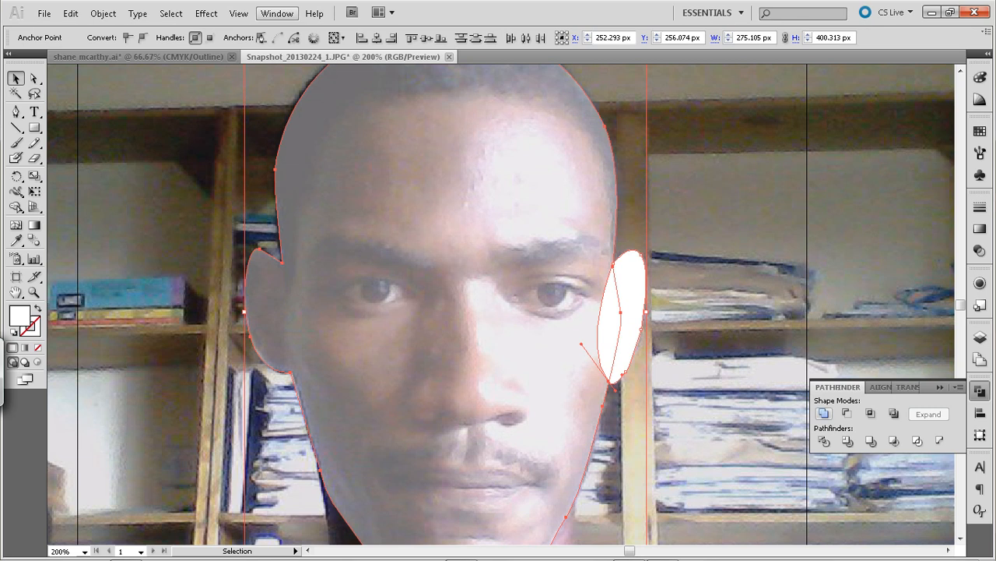
click(823, 414)
click(724, 233)
click(545, 312)
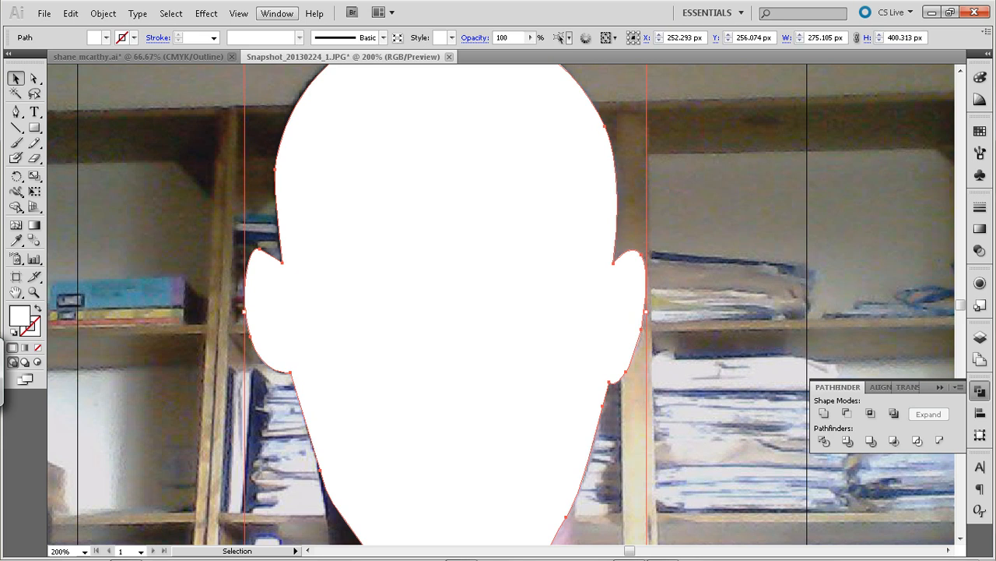
Lower the merged head shape's opacity to 37% and deselect it
click(530, 37)
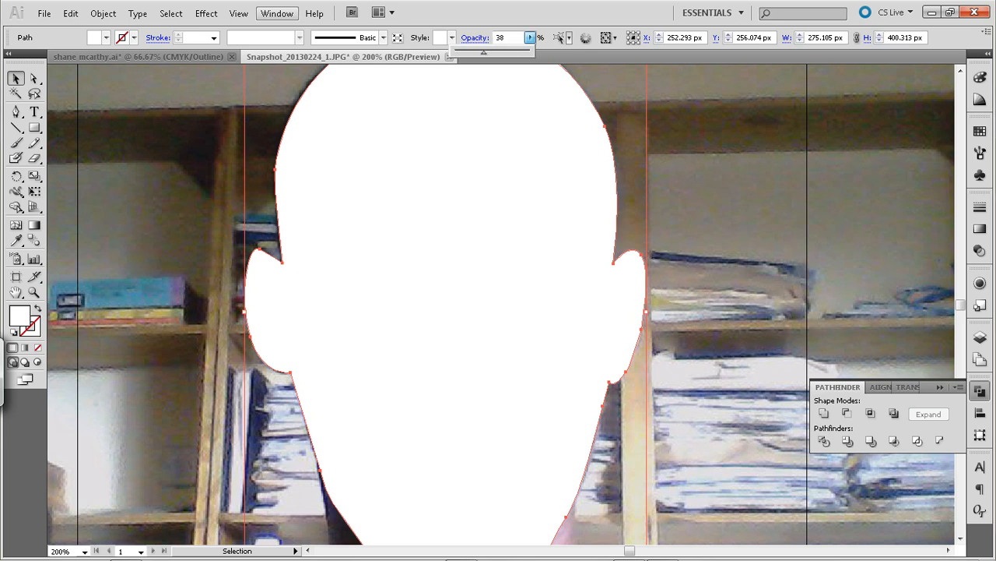
drag(485, 52, 483, 53)
key(space)
drag(498, 327, 524, 302)
key(space)
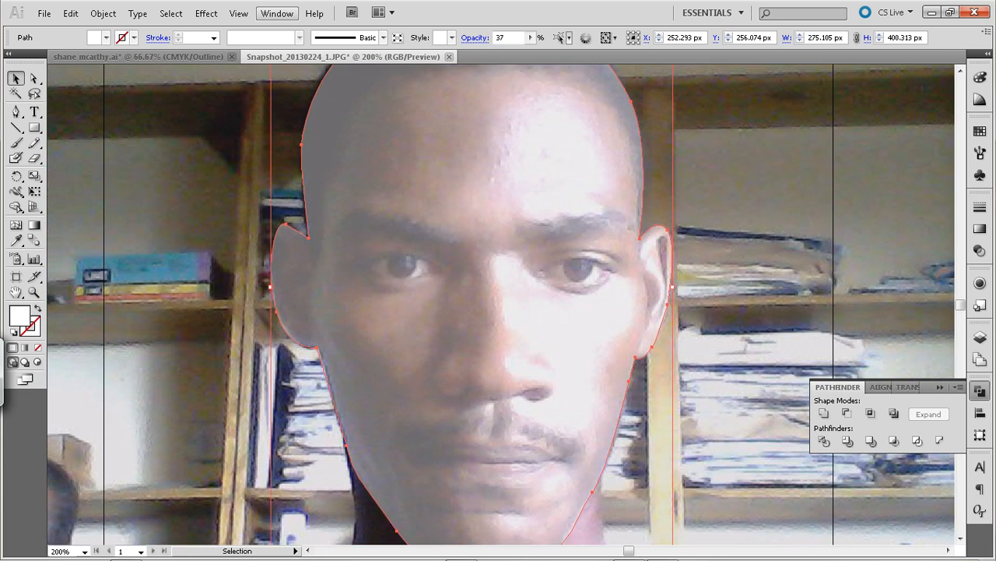
click(690, 352)
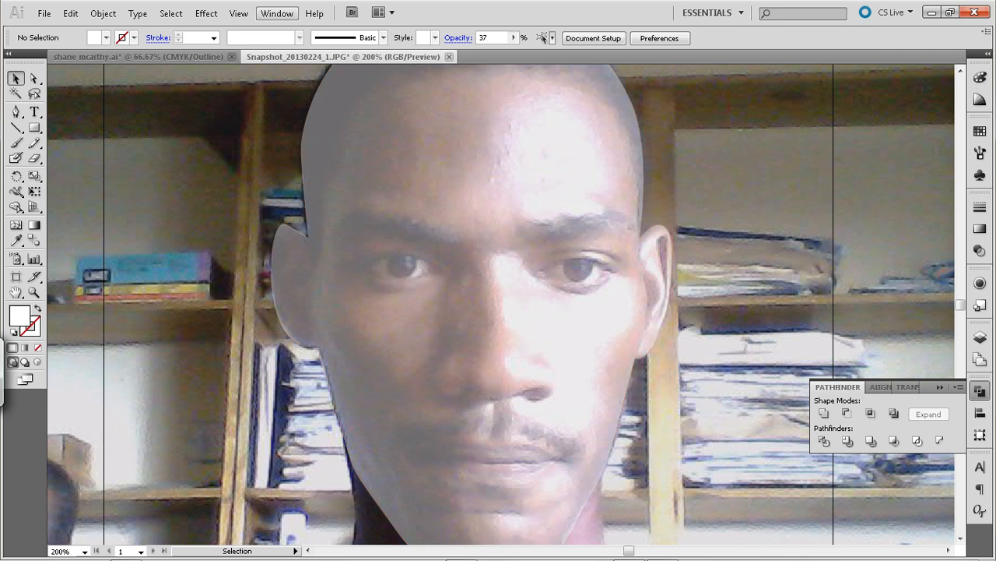
Start a new Pen path on Layer 2 at the well-lit jaw edge and trace that side of the neck to the collar
click(940, 387)
key(space)
drag(545, 389, 468, 199)
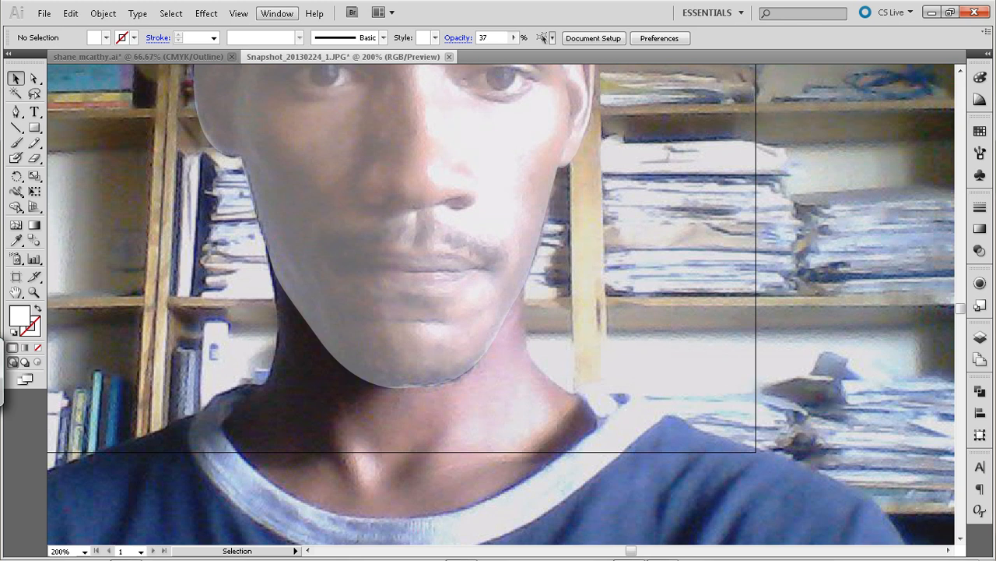
click(980, 337)
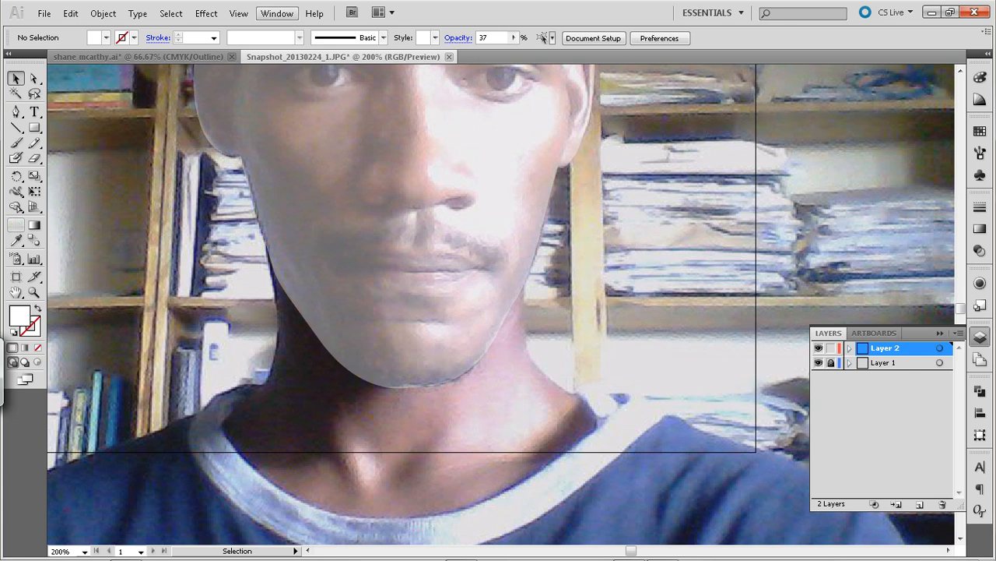
click(15, 112)
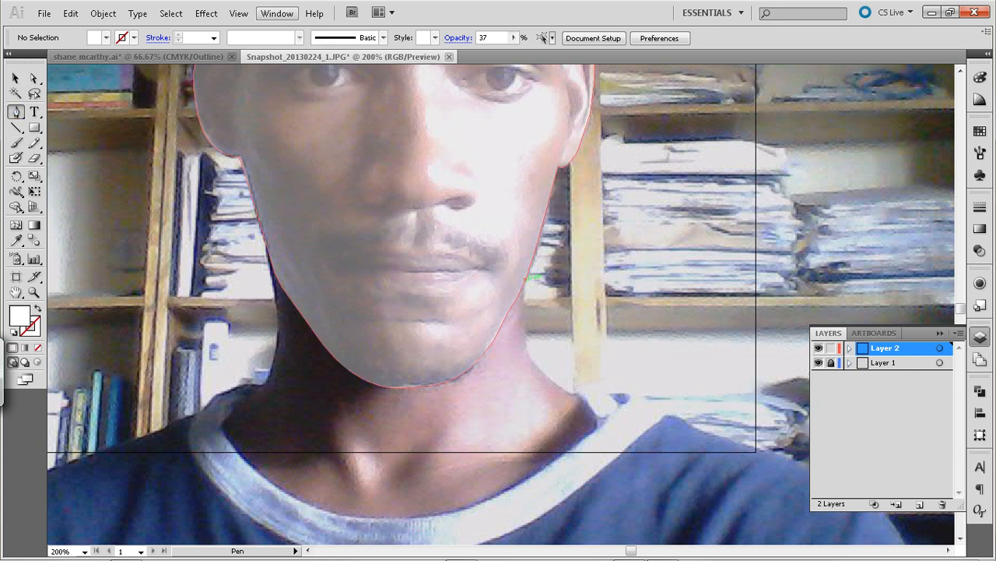
click(525, 278)
drag(533, 361, 544, 373)
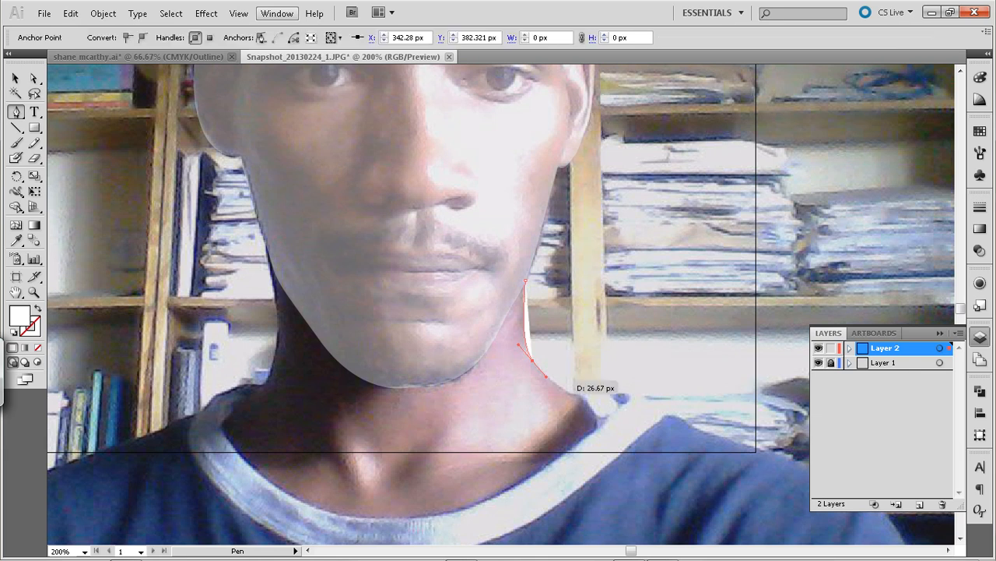
click(577, 394)
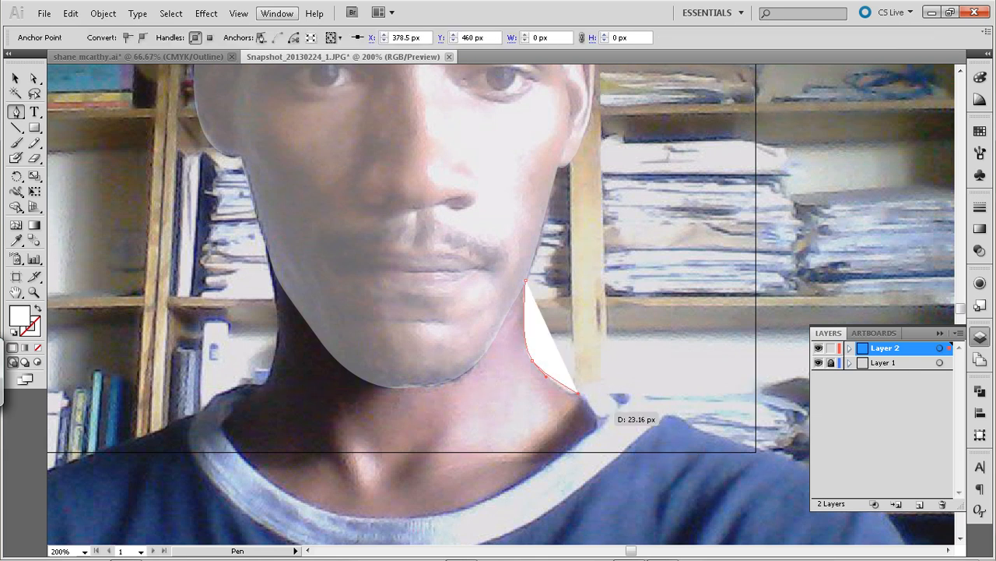
Continue the neck path around the collar corner and along the shirt's inner neckline to the shadowed side
drag(595, 427, 609, 416)
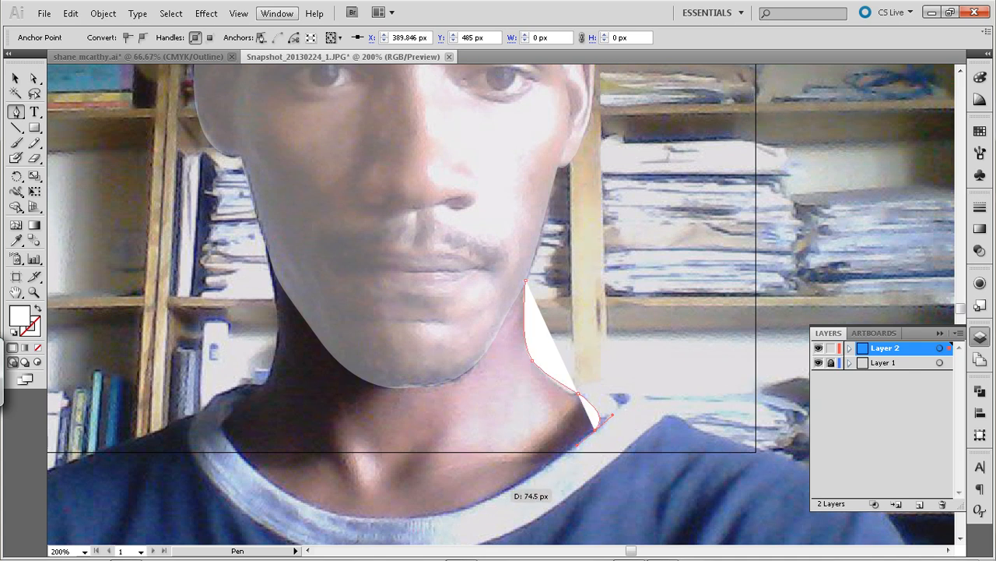
drag(405, 520, 497, 520)
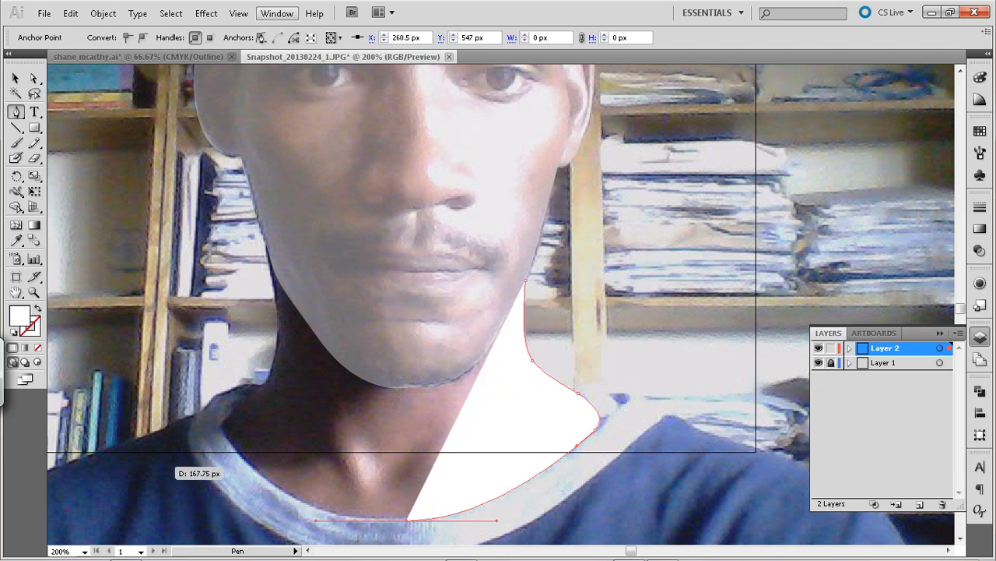
mouse_move(221, 425)
mouse_down()
mouse_move(269, 471)
mouse_move(245, 459)
mouse_move(184, 357)
mouse_move(220, 425)
mouse_up()
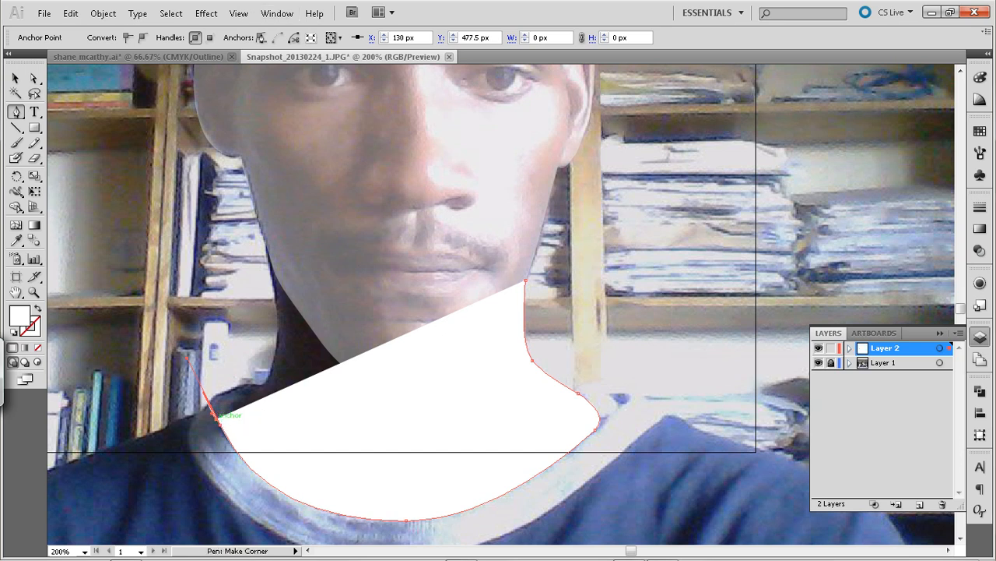
Delete the stray anchor just past the end of the neckline curve on the shadowed side of the collar
drag(216, 415, 203, 406)
drag(186, 385, 220, 420)
key(Delete)
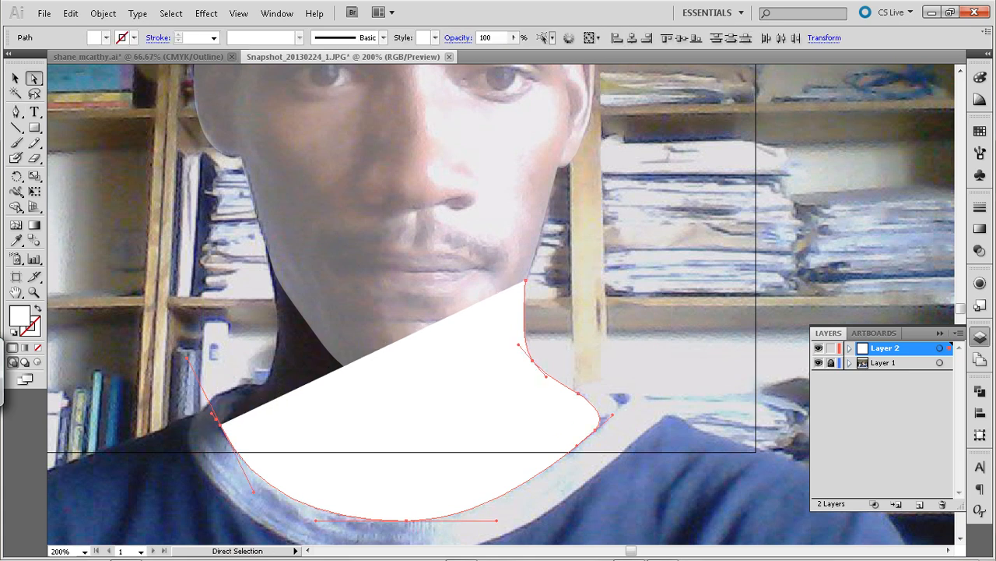
click(216, 419)
key(Delete)
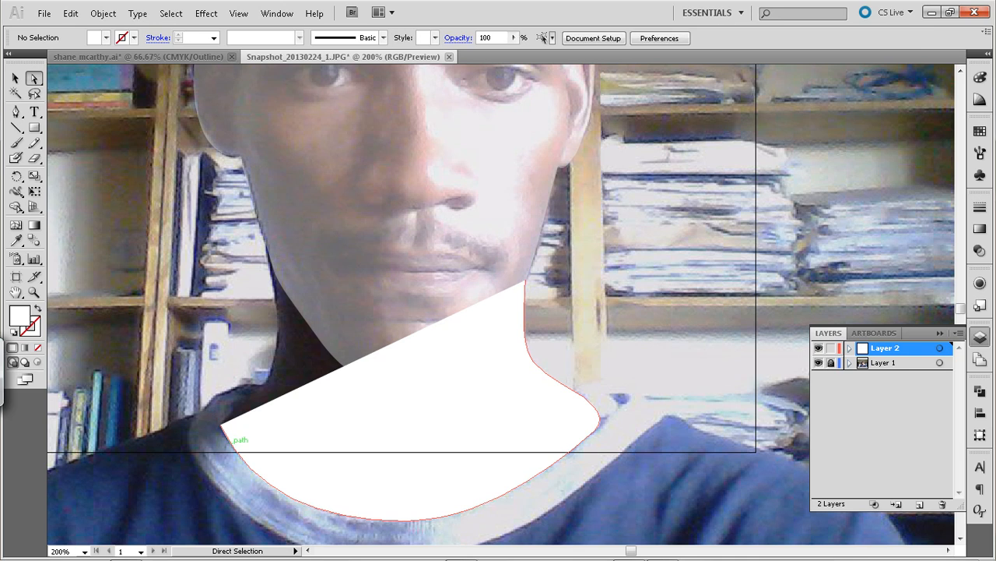
Resume the neck path up the shadowed side to the jaw, close it across the lower face at its starting anchor, and deselect it
key(p)
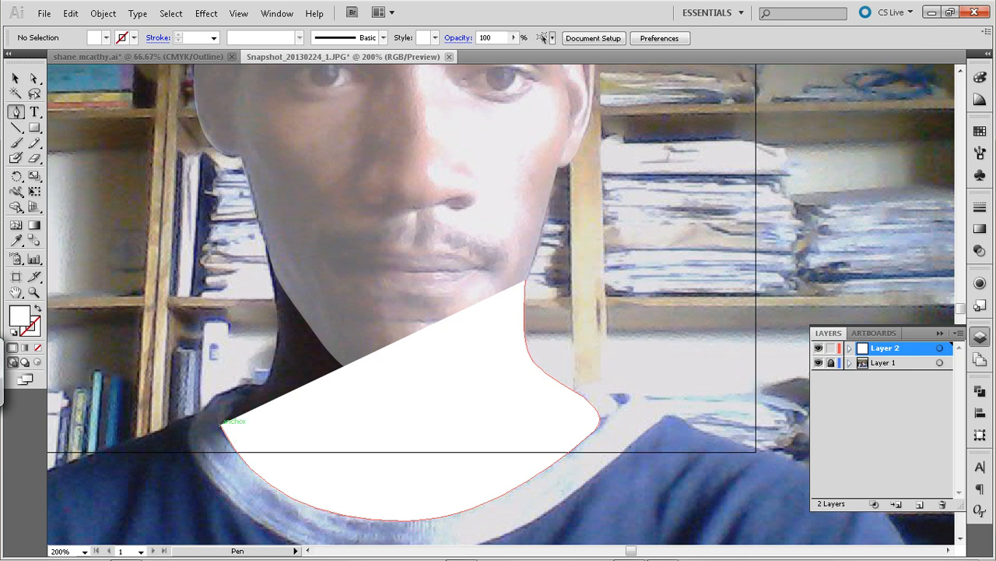
click(221, 424)
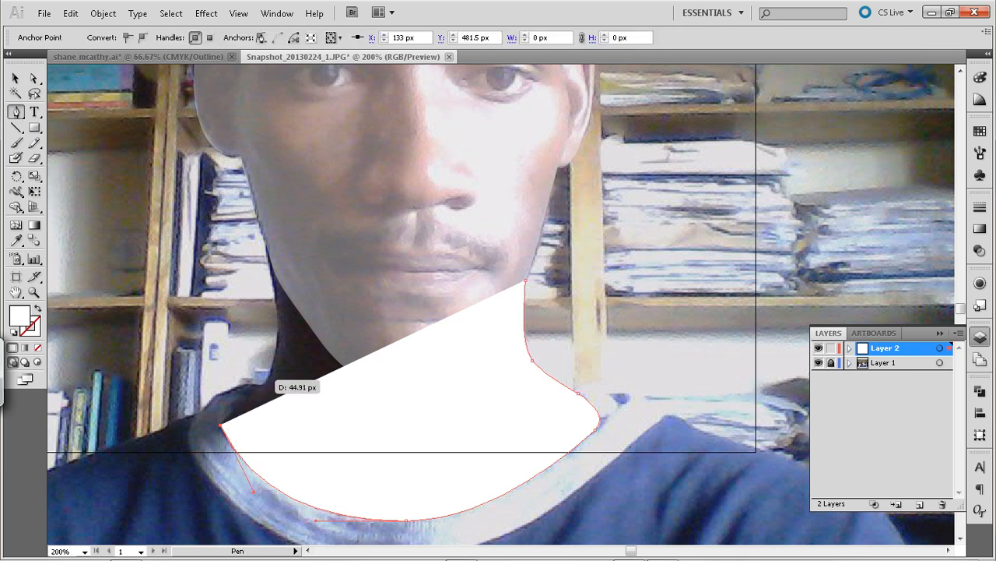
click(264, 384)
drag(264, 384, 283, 370)
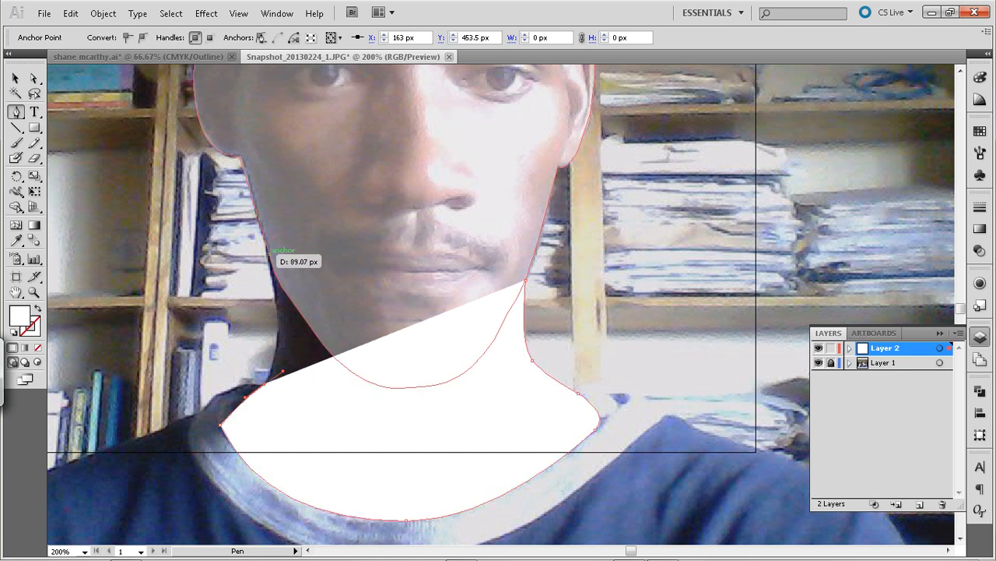
drag(260, 222, 241, 160)
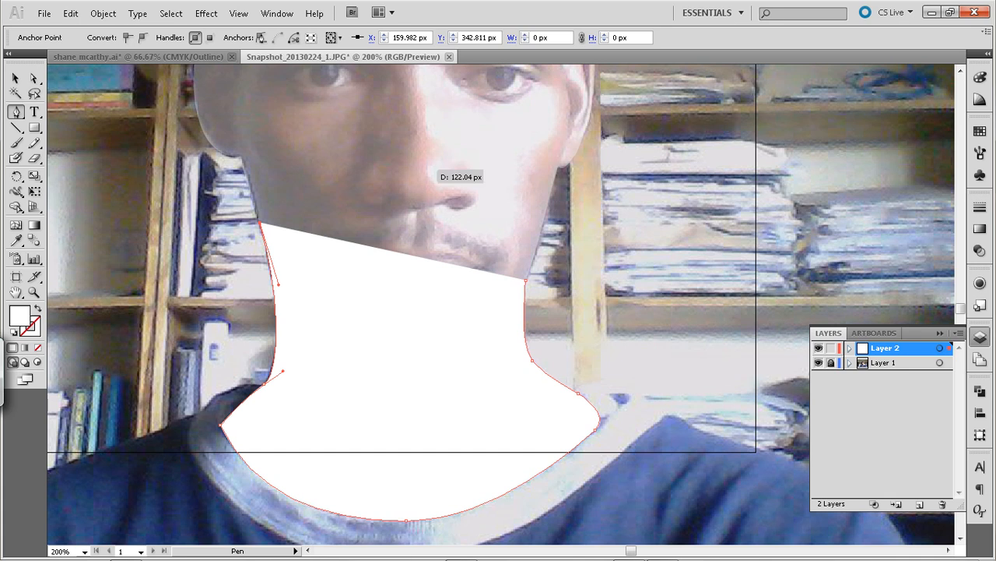
drag(527, 277, 562, 153)
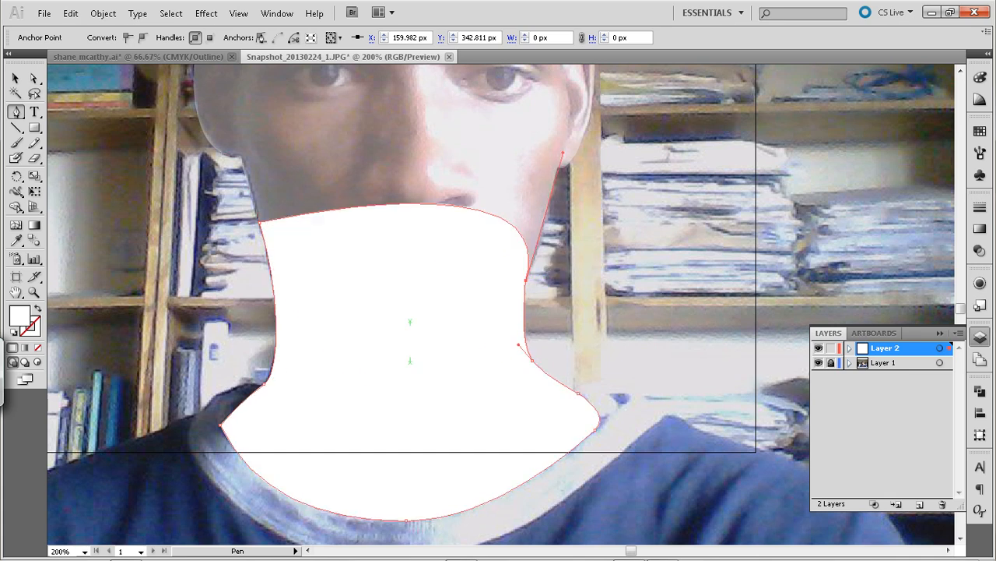
click(16, 78)
click(148, 256)
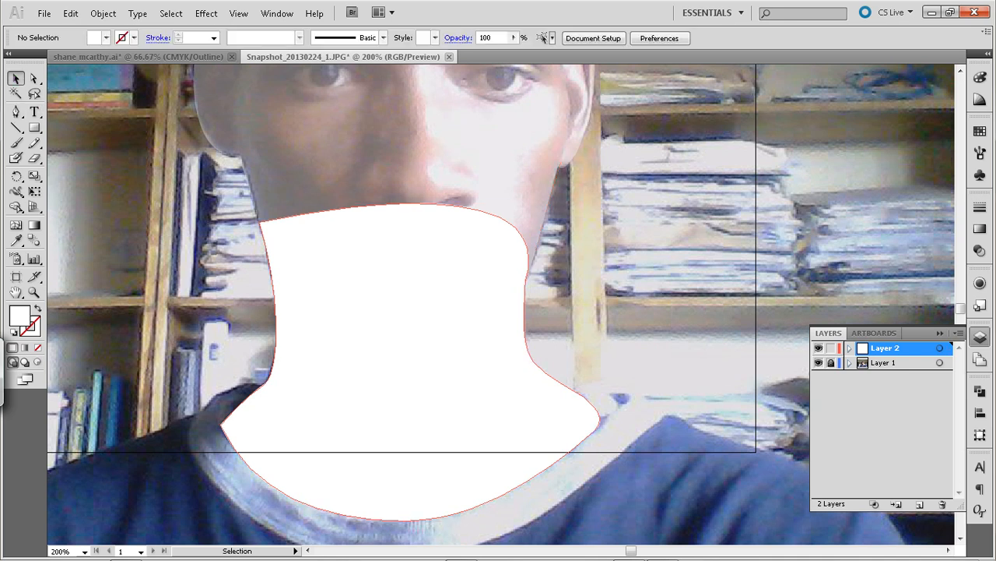
Lower the neck shape's opacity to 29% and deselect it
click(574, 157)
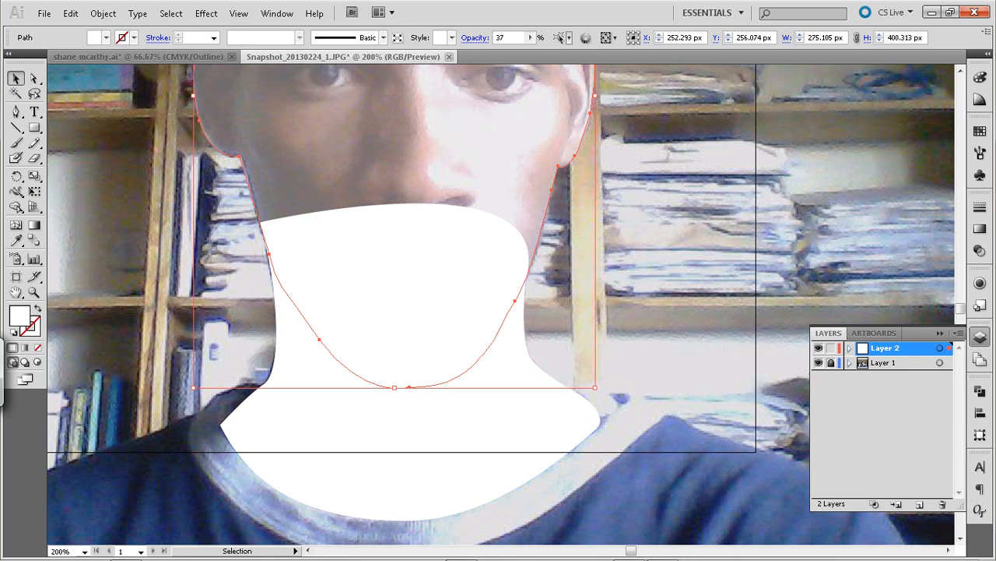
click(662, 234)
click(545, 405)
click(529, 195)
click(661, 234)
click(498, 351)
click(531, 37)
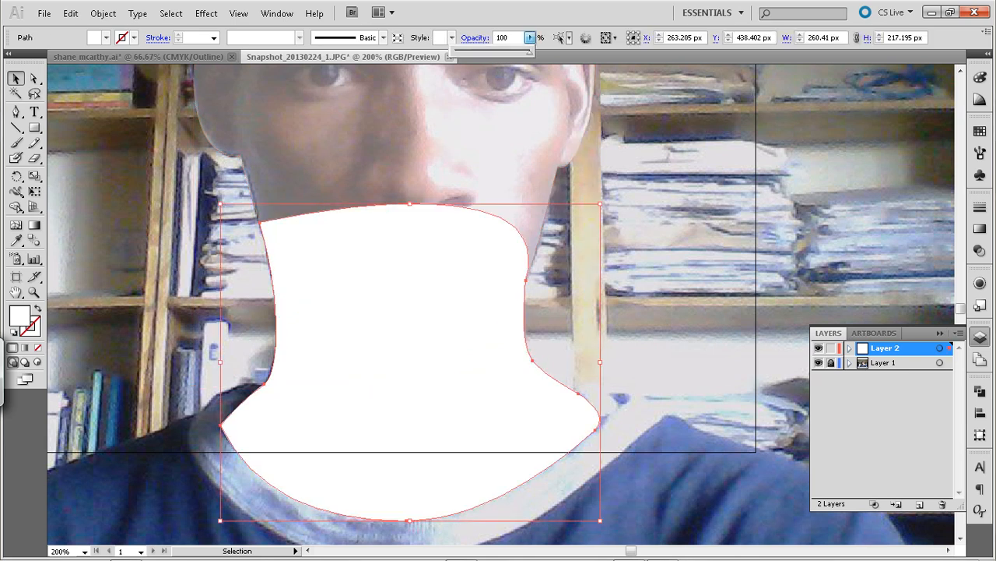
drag(530, 52, 476, 52)
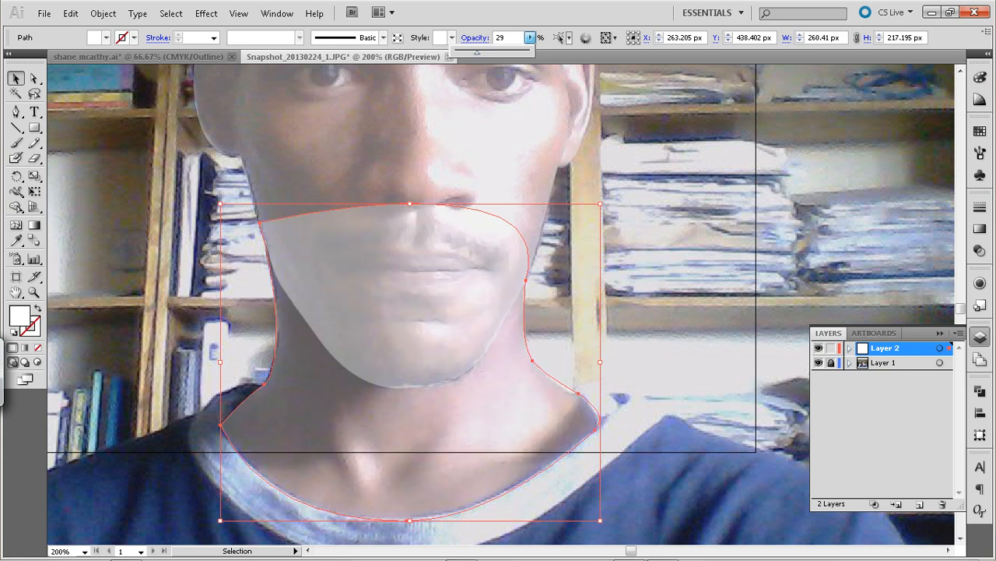
click(669, 226)
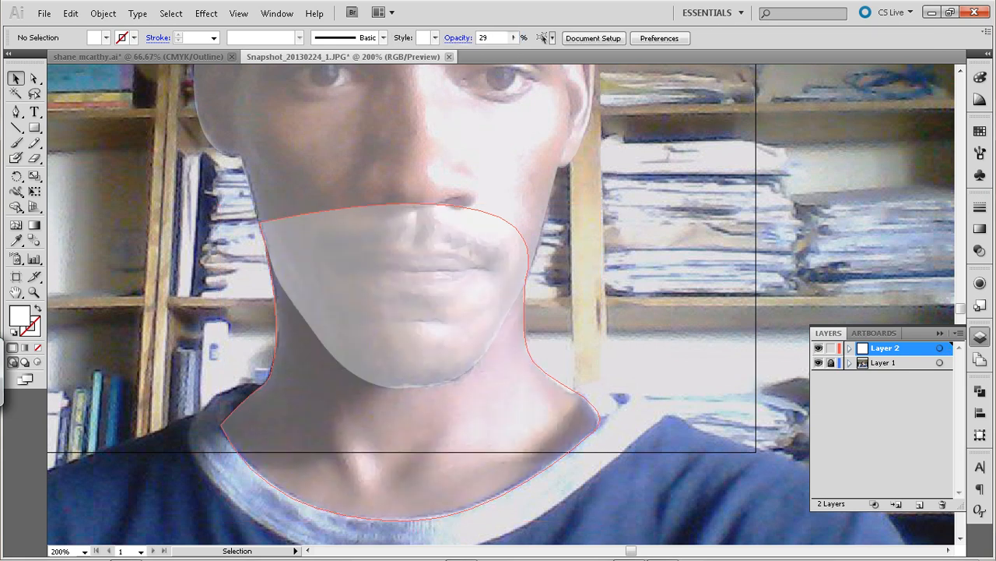
Expand Layer 2 and move the neck path below the head path in the stacking order
click(850, 348)
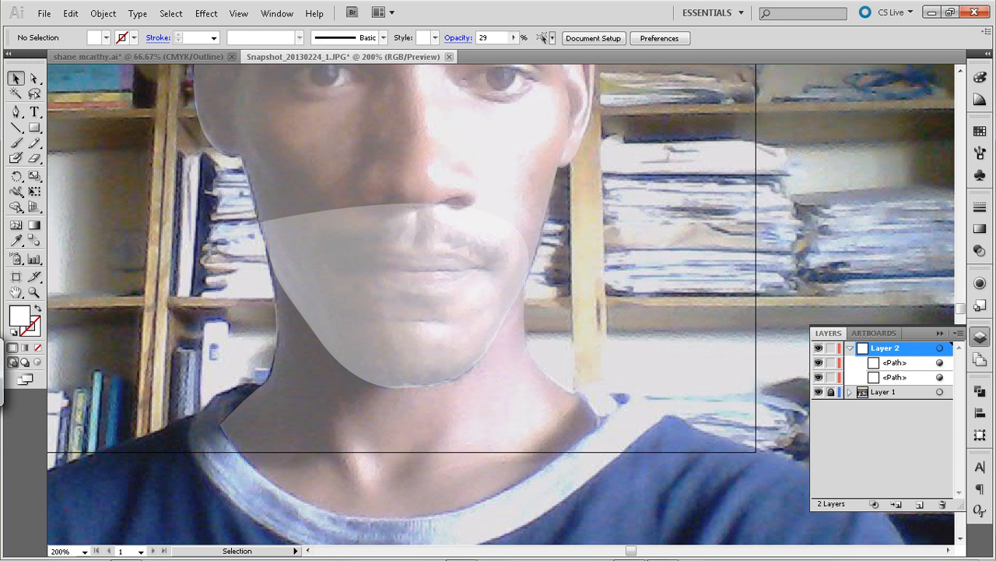
click(903, 363)
click(903, 378)
click(903, 362)
click(903, 377)
click(903, 363)
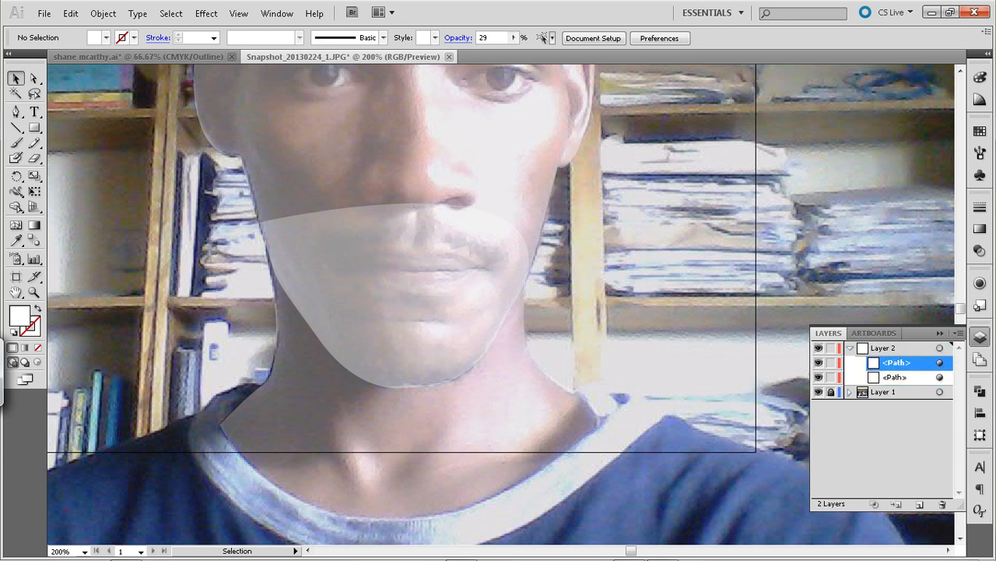
click(940, 363)
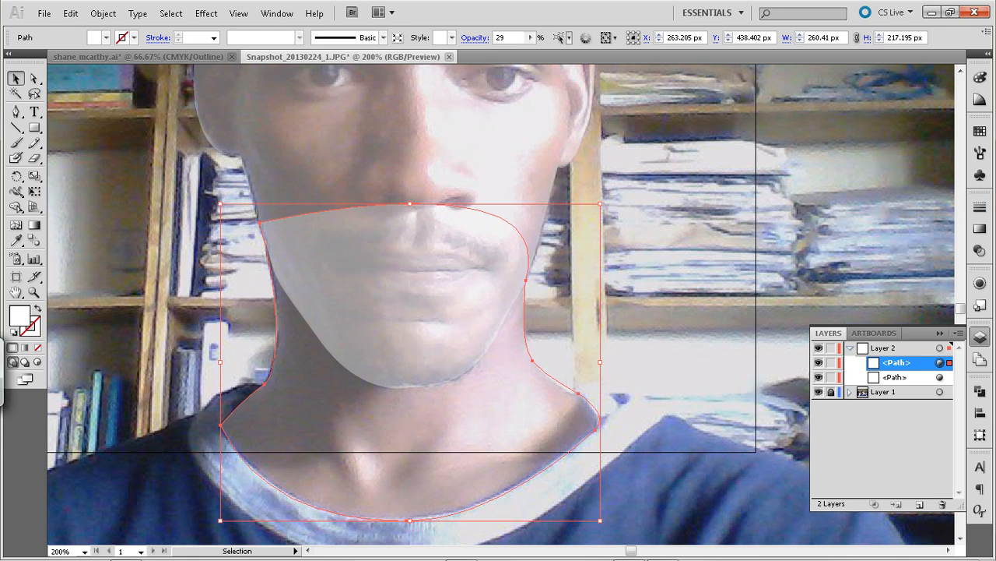
drag(903, 362, 905, 384)
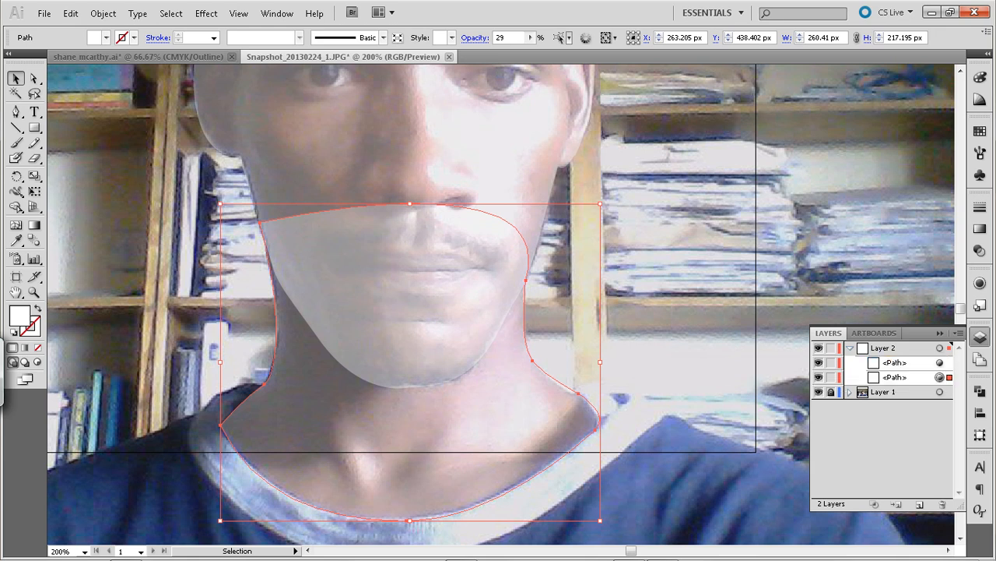
click(756, 269)
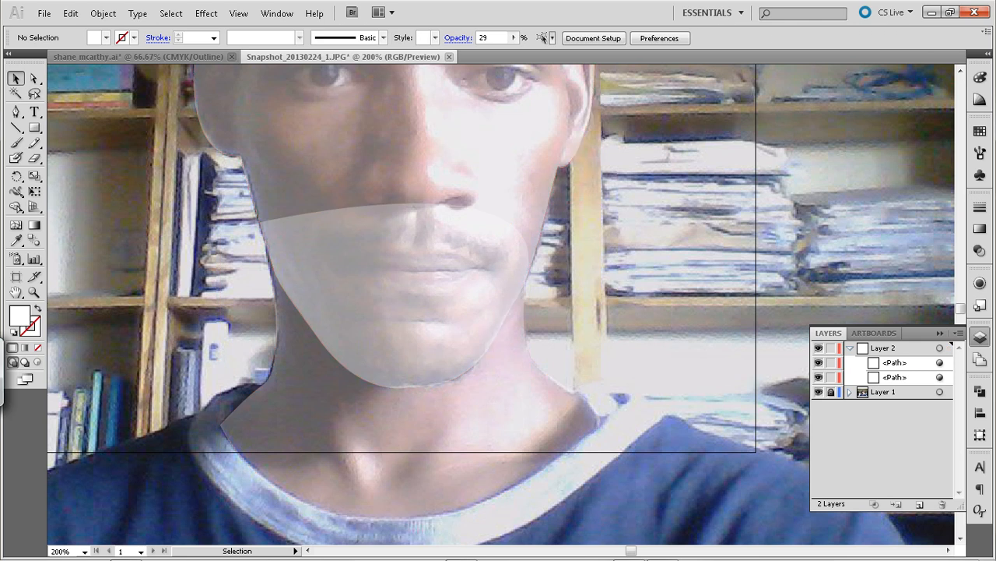
Set the neck shape's opacity back to 100%
key(space)
drag(498, 257, 517, 318)
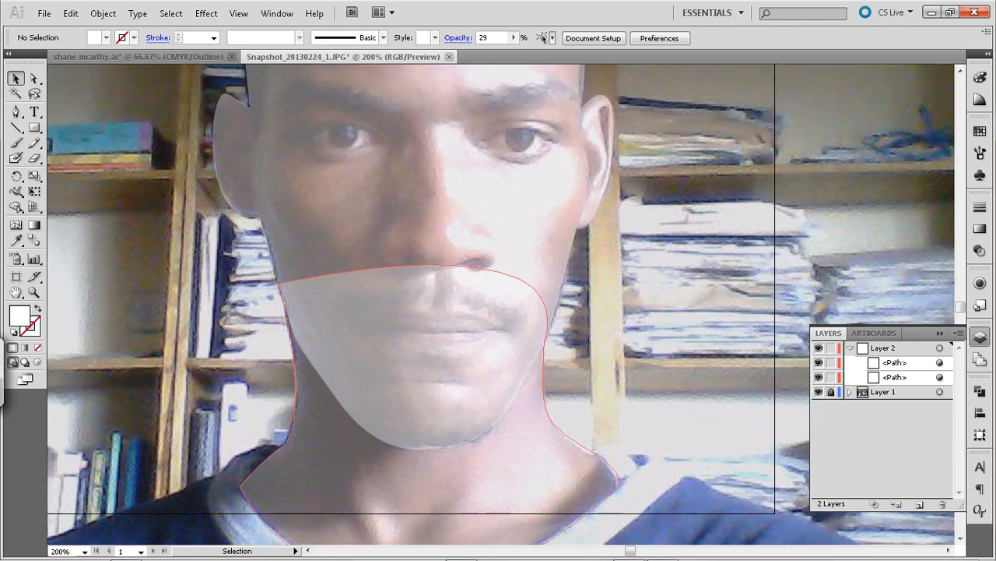
click(506, 474)
click(530, 37)
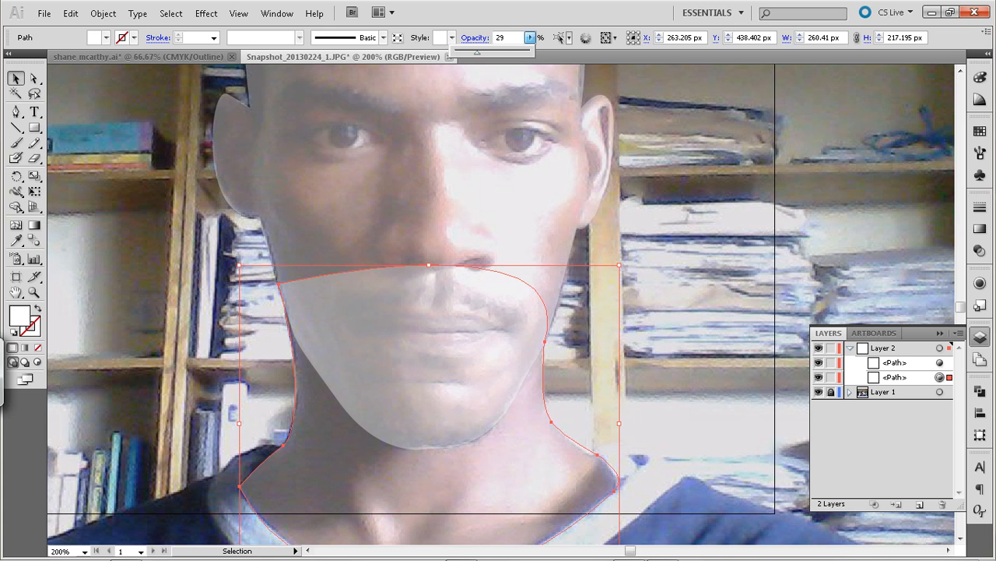
drag(476, 52, 530, 52)
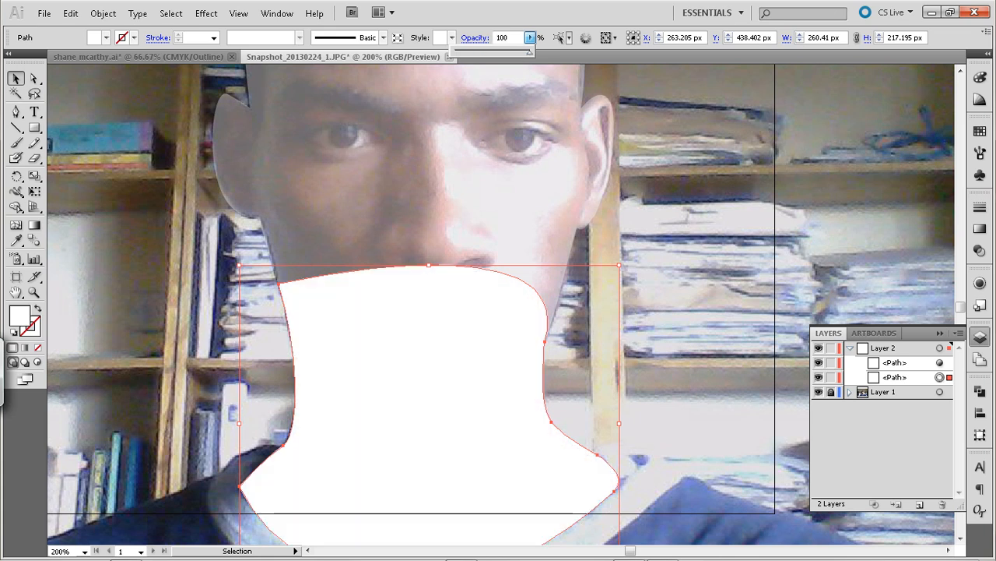
Set the head shape's opacity back to 100% and deselect it
click(521, 141)
click(531, 38)
click(522, 155)
click(521, 156)
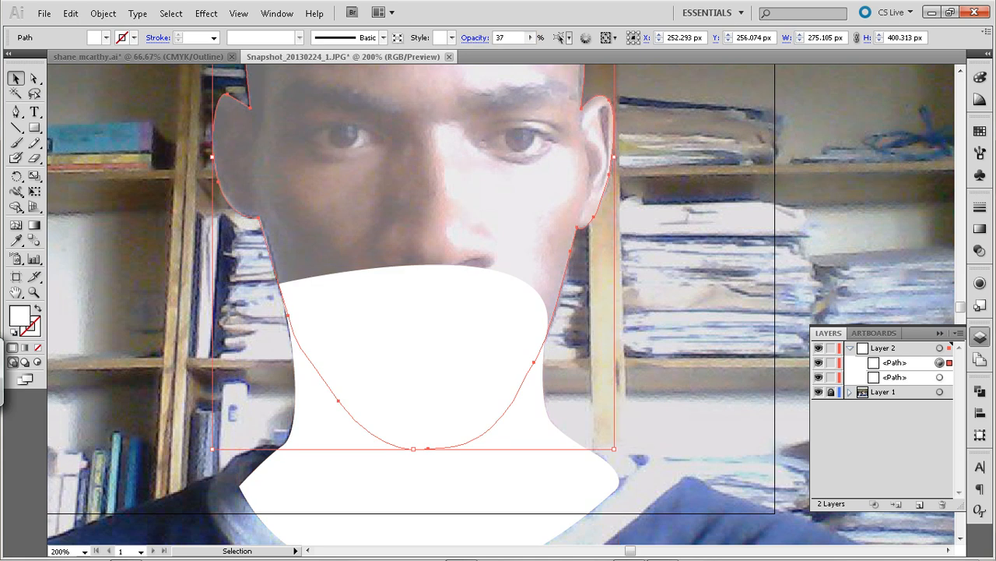
click(530, 38)
drag(497, 52, 530, 52)
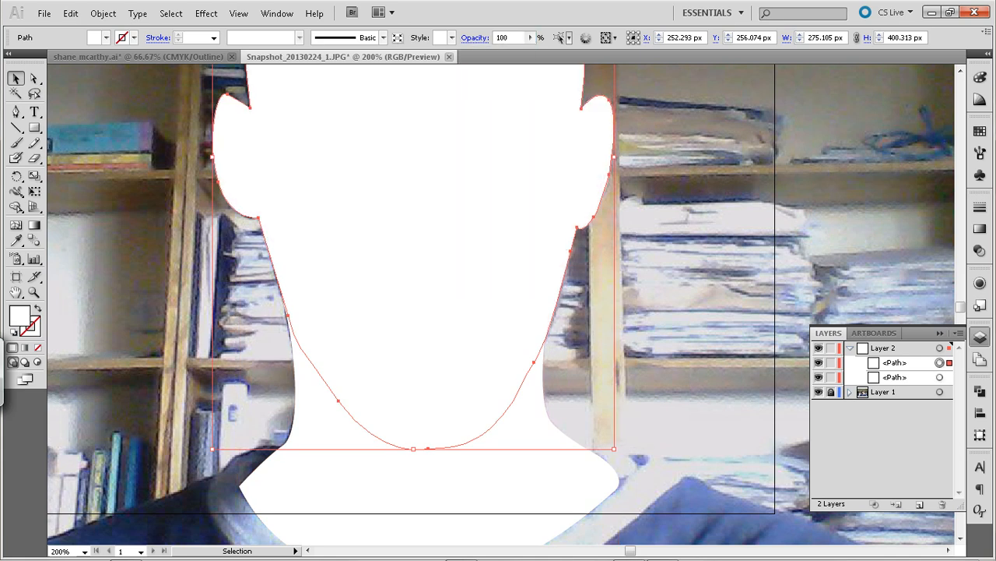
click(639, 221)
Select the head and neck shapes and move them together about 290 px to the right, uncovering the face in the photo
key(ctrl+minus)
key(ctrl+minus)
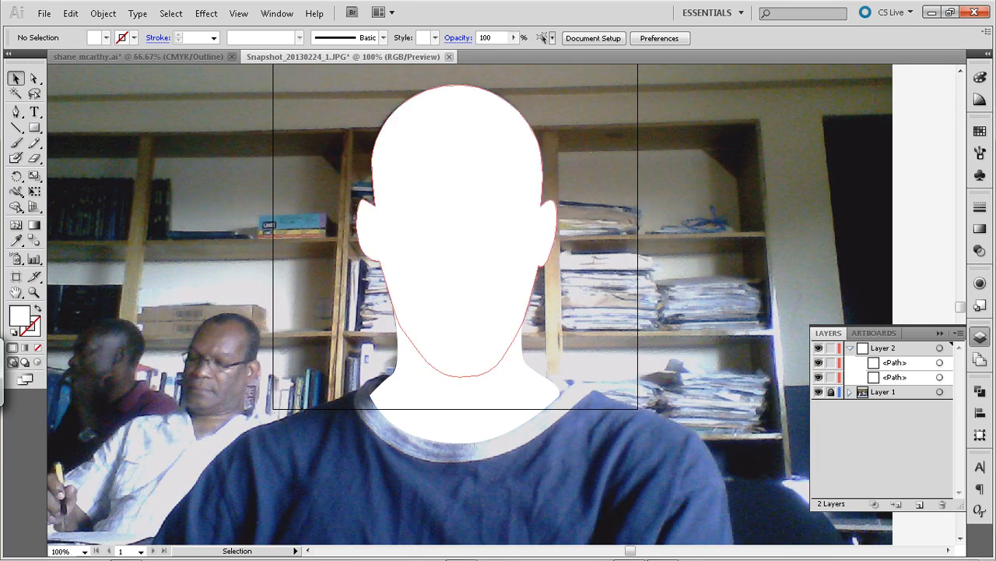
click(484, 225)
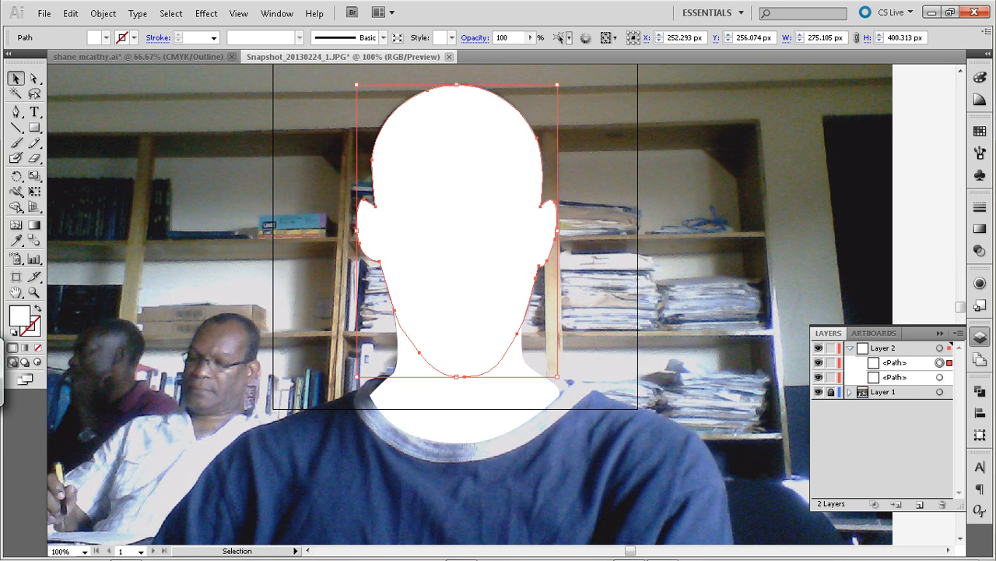
click(981, 77)
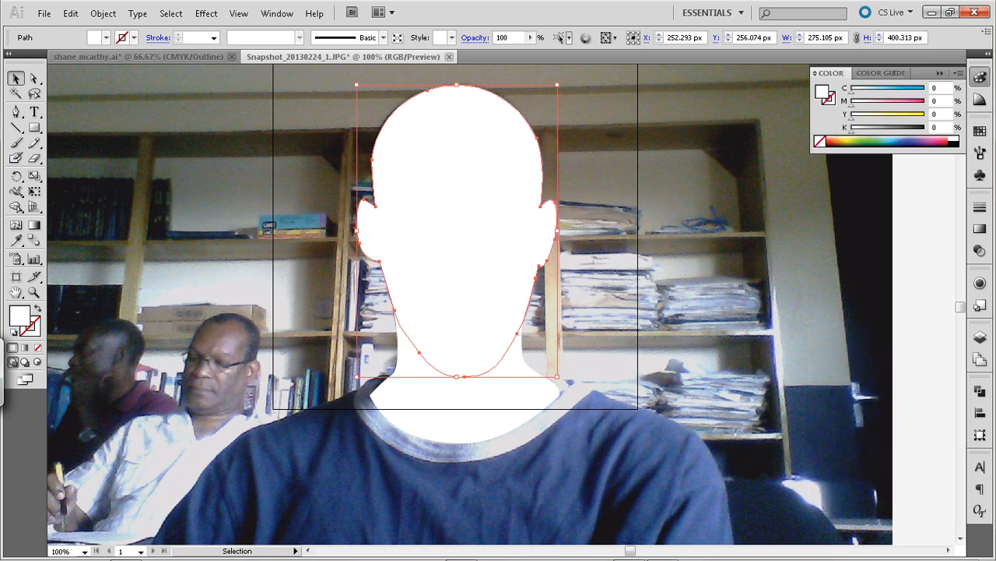
shift+click(514, 405)
key(shift+Right)
key(shift+Right)
key(shift+Right)
key(shift+Right)
key(shift+Right)
key(shift+Right)
key(shift+Right)
key(shift+Right)
key(shift+Right)
key(shift+Right)
key(shift+Right)
key(shift+Right)
key(shift+Right)
key(shift+Right)
key(shift+Right)
key(shift+Right)
key(shift+Right)
key(shift+Right)
key(shift+Right)
key(shift+Right)
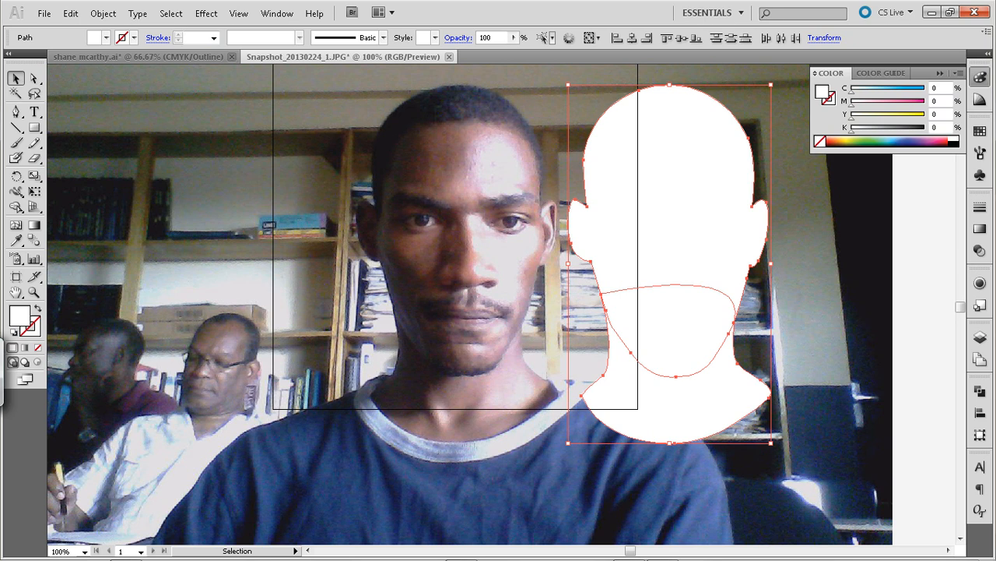
Fill the head shape with a skin colour sampled from the forehead in the photo using the Eyedropper
click(813, 272)
click(670, 226)
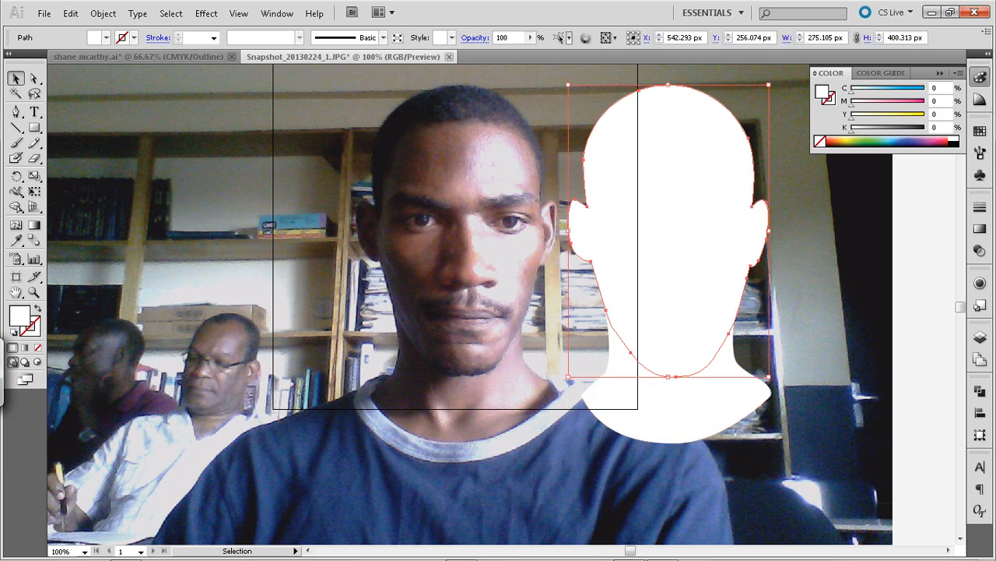
key(i)
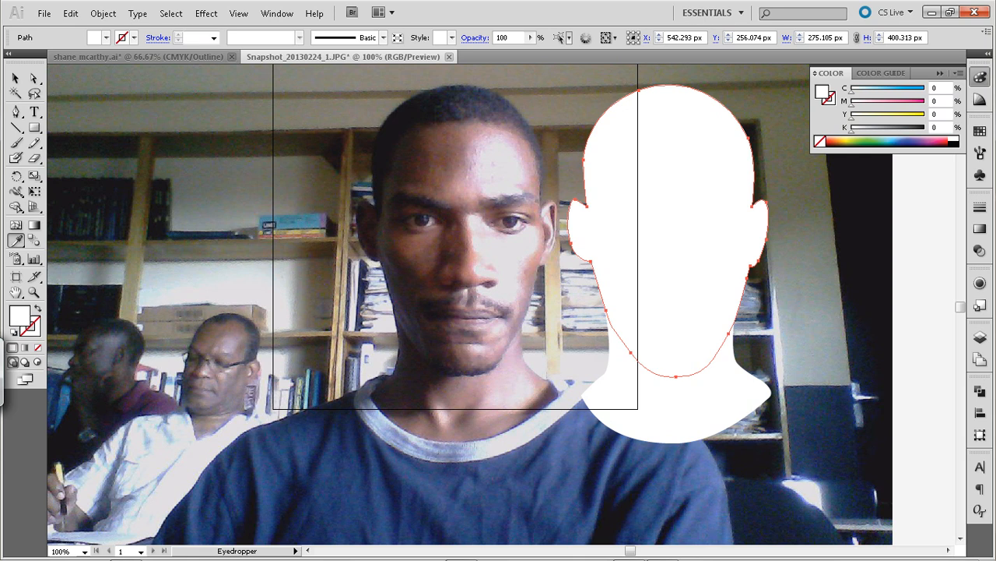
click(445, 172)
click(15, 78)
Lower the head shape's opacity to 71% and deselect it
click(530, 38)
drag(529, 51, 507, 51)
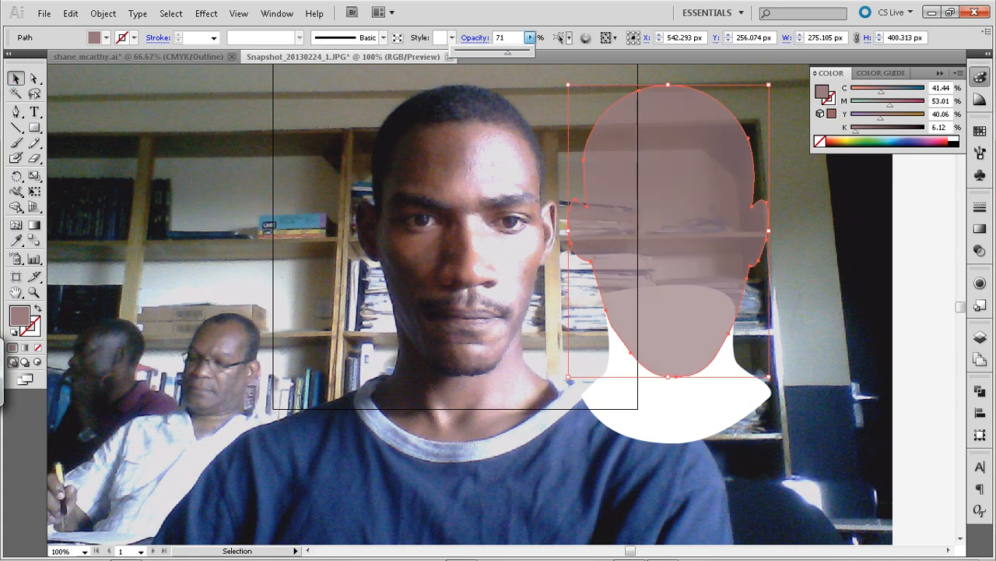
click(809, 343)
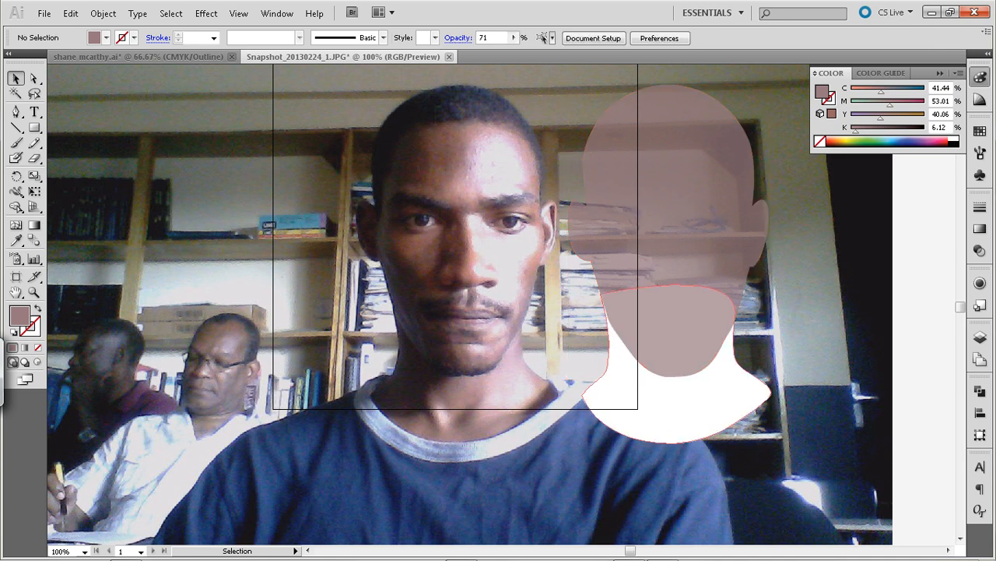
Fill the neck shape with a sampled skin tone using the Eyedropper and deselect it
click(676, 405)
key(i)
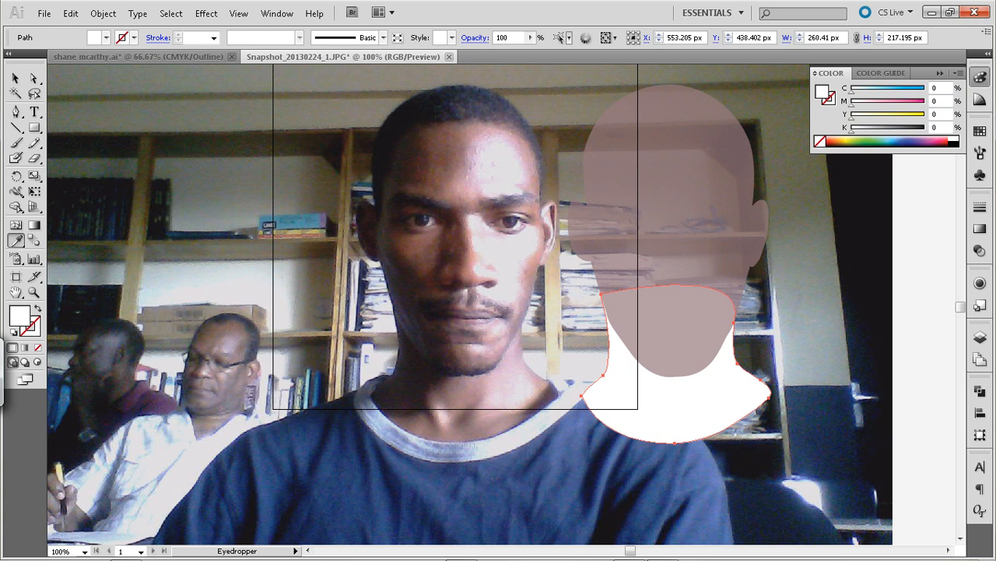
click(671, 226)
click(16, 79)
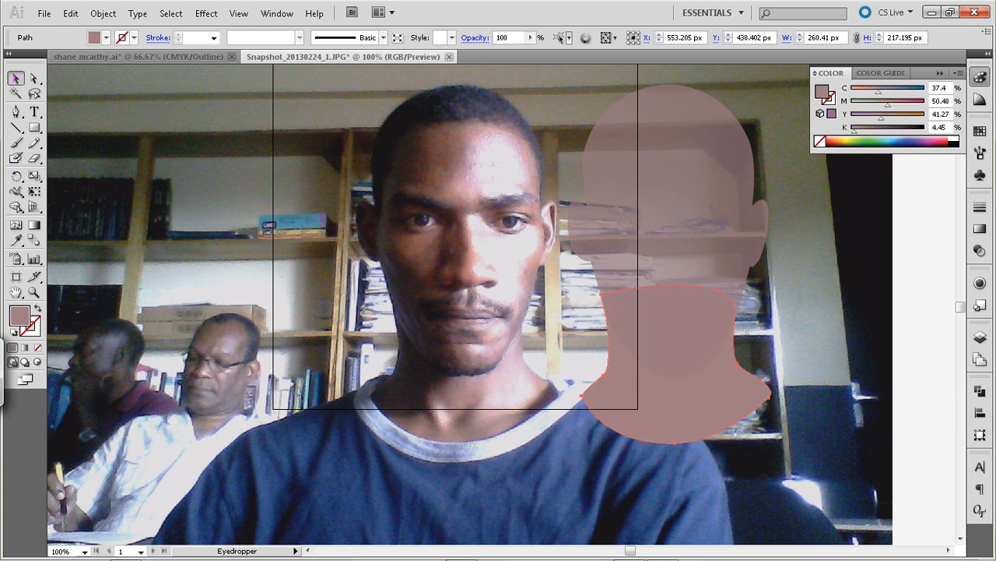
click(818, 311)
Move the head and neck shapes together about 70 px farther right, away from the photographed face, and deselect them
click(701, 249)
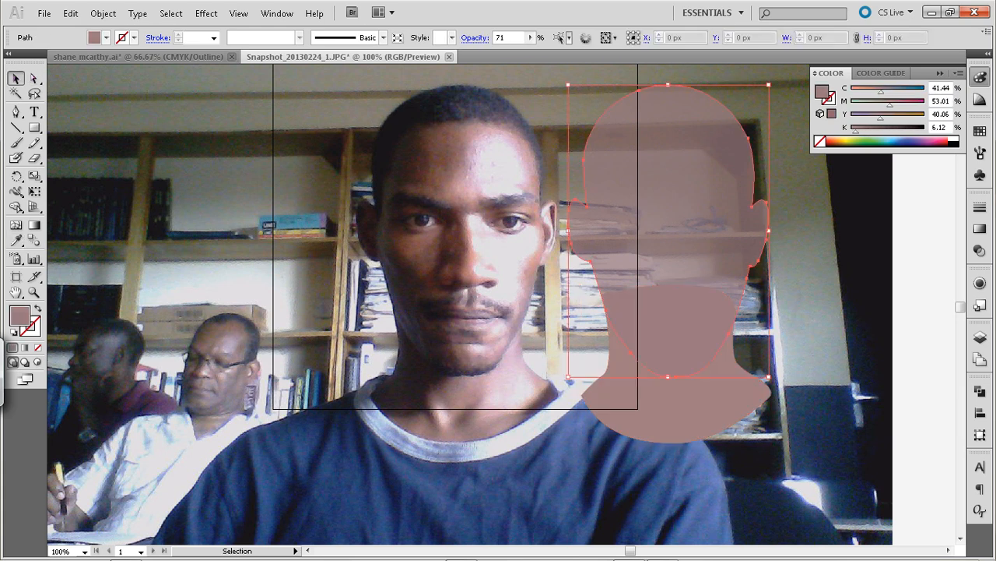
shift+click(671, 408)
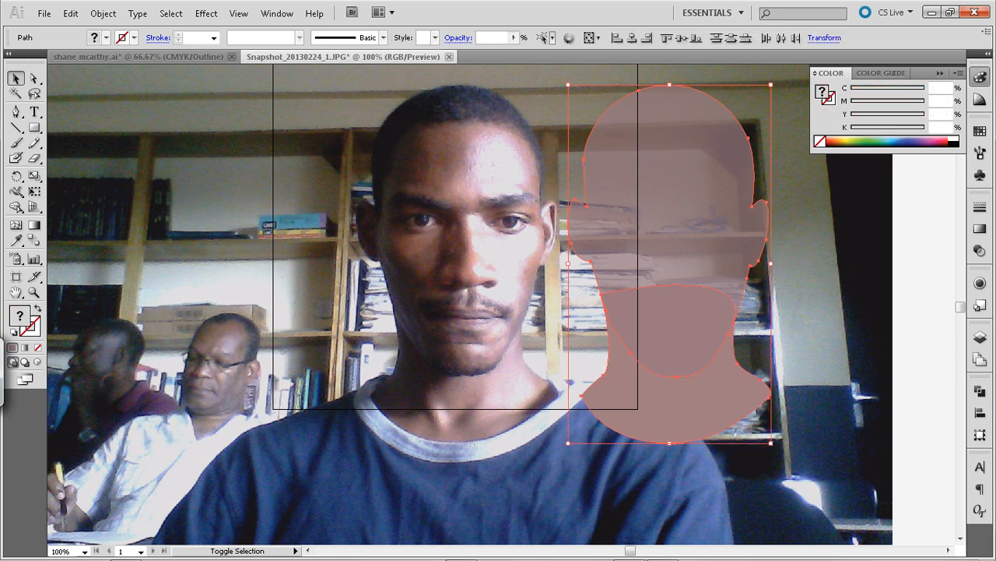
key(shift+Left)
key(shift+Left)
key(shift+Left)
key(shift+Left)
key(shift+Left)
key(shift+Left)
key(shift+Left)
key(shift+Left)
key(shift+Left)
key(shift+Left)
key(shift+Left)
key(shift+Left)
key(shift+Right)
key(shift+Right)
key(shift+Right)
key(shift+Right)
key(shift+Right)
key(shift+Right)
key(shift+Right)
key(shift+Right)
key(shift+Right)
key(shift+Right)
key(shift+Right)
key(shift+Right)
key(shift+Right)
key(shift+Right)
key(shift+Right)
key(shift+Right)
key(shift+Right)
key(shift+Right)
key(shift+Right)
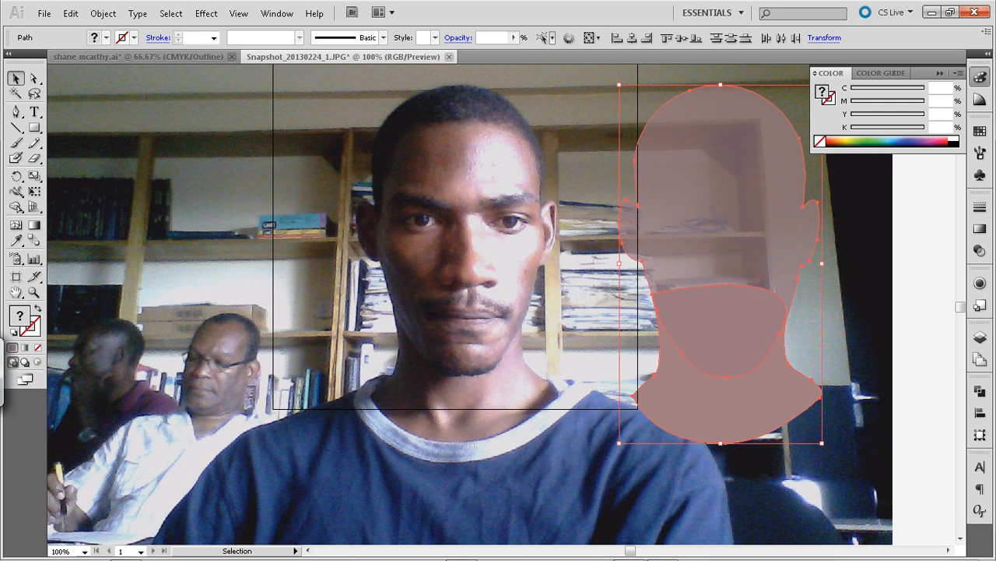
key(ctrl+shift+a)
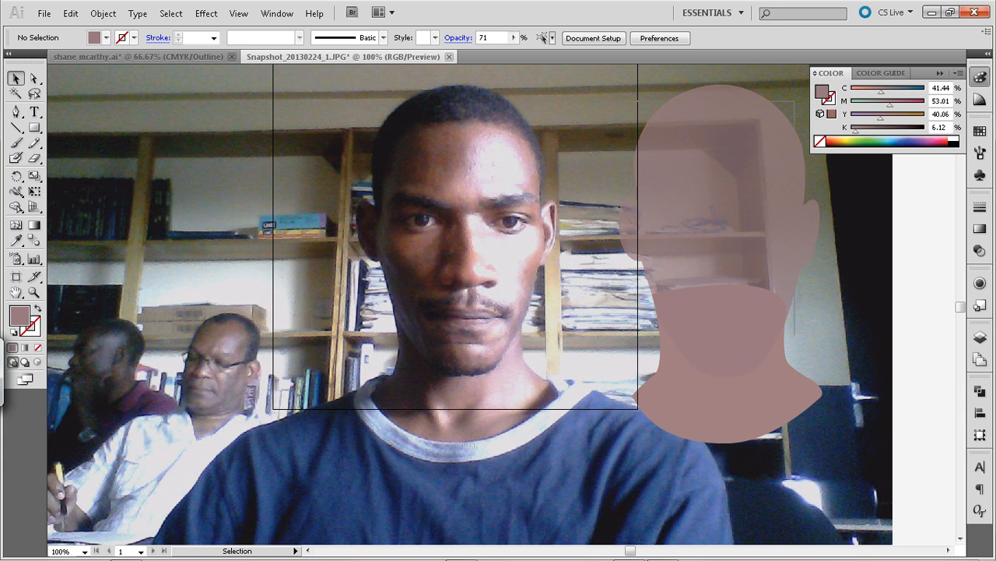
Select all the shapes, set their opacity to 100% and deselect them
key(ctrl+a)
click(513, 37)
drag(492, 53, 514, 53)
key(ctrl+shift+a)
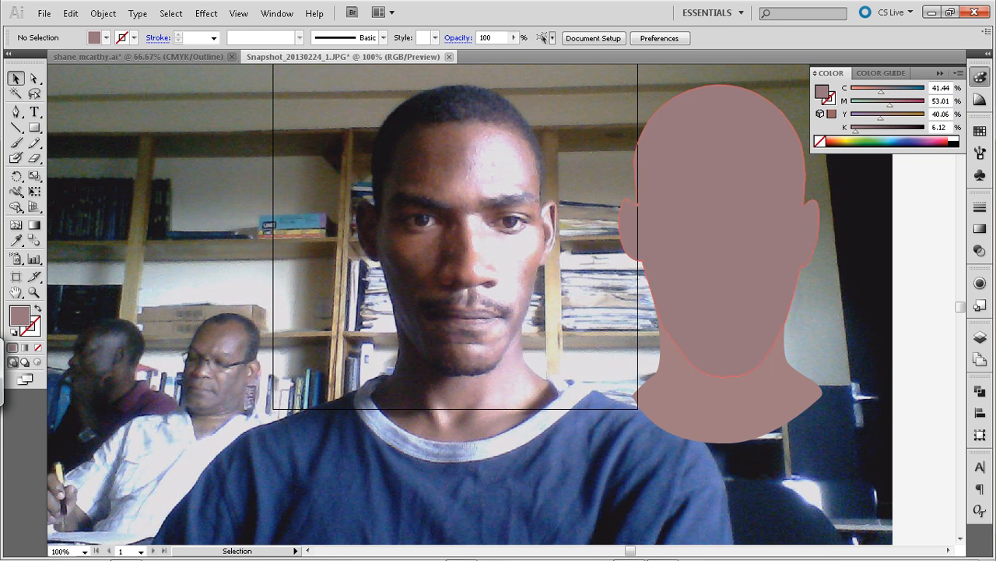
Set the yellow value of the head shape's fill to 52% and deselect the shape
click(712, 218)
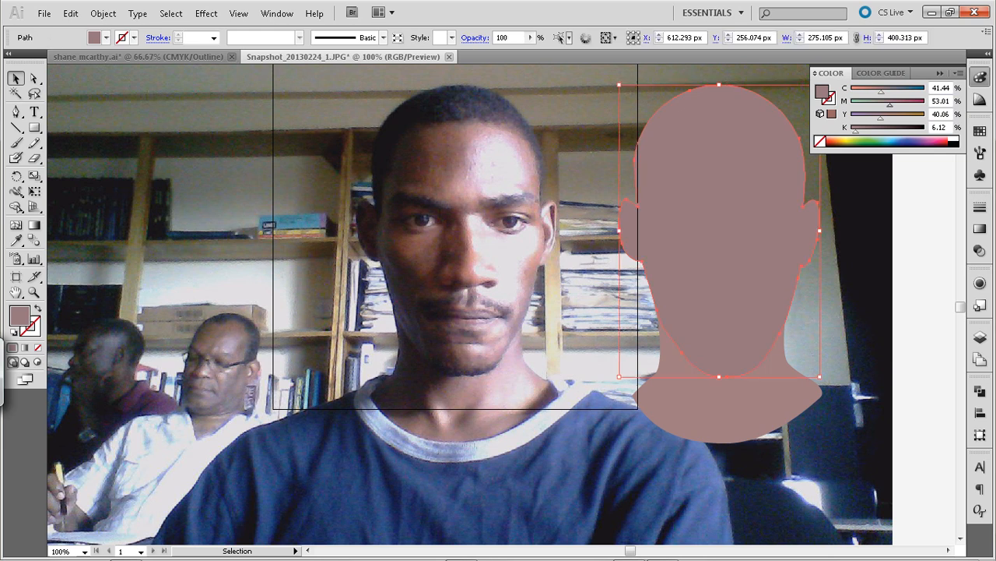
drag(881, 118, 890, 119)
click(866, 272)
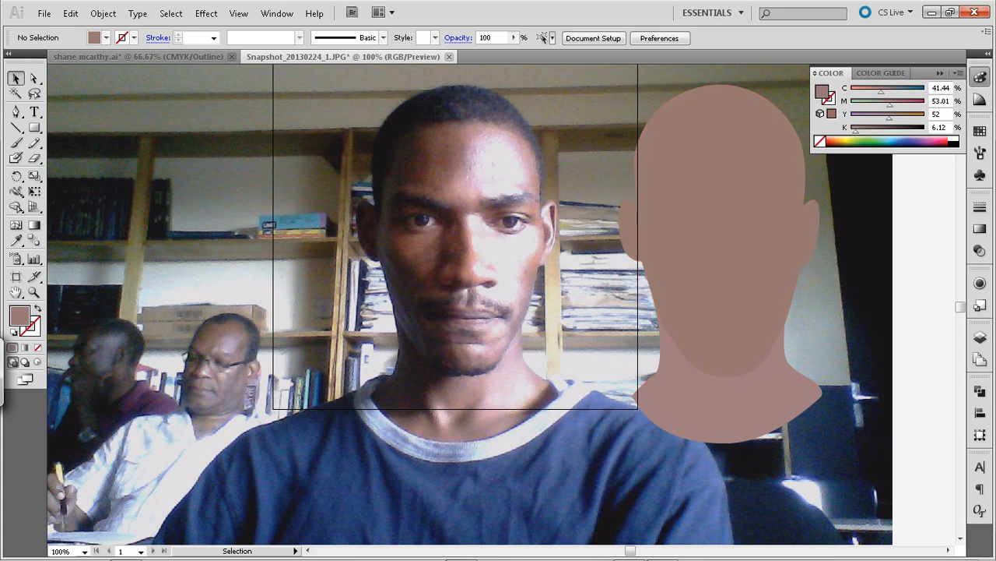
Set the black value of the neck shape's fill to 16% and deselect the shape
click(726, 407)
drag(854, 131, 861, 131)
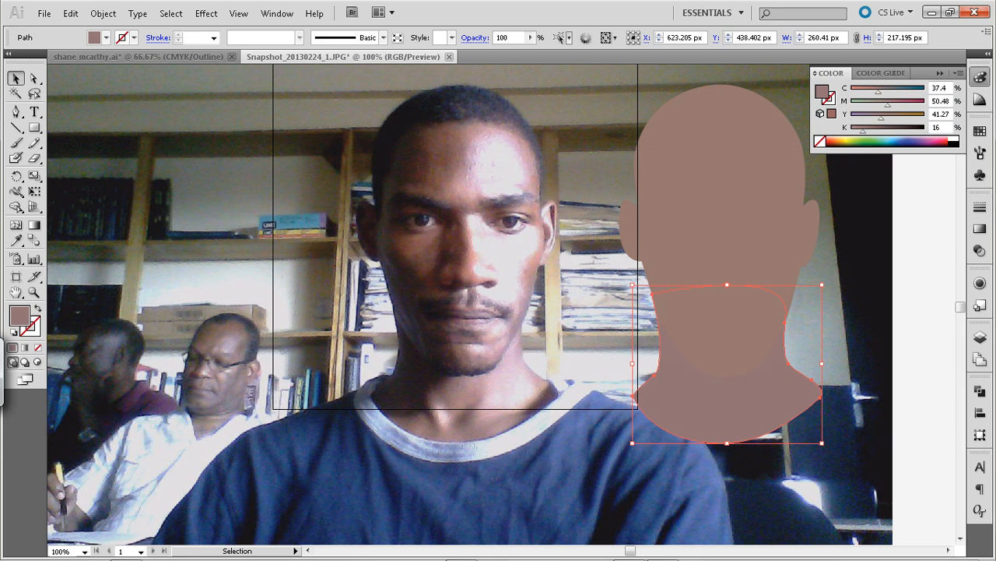
click(901, 231)
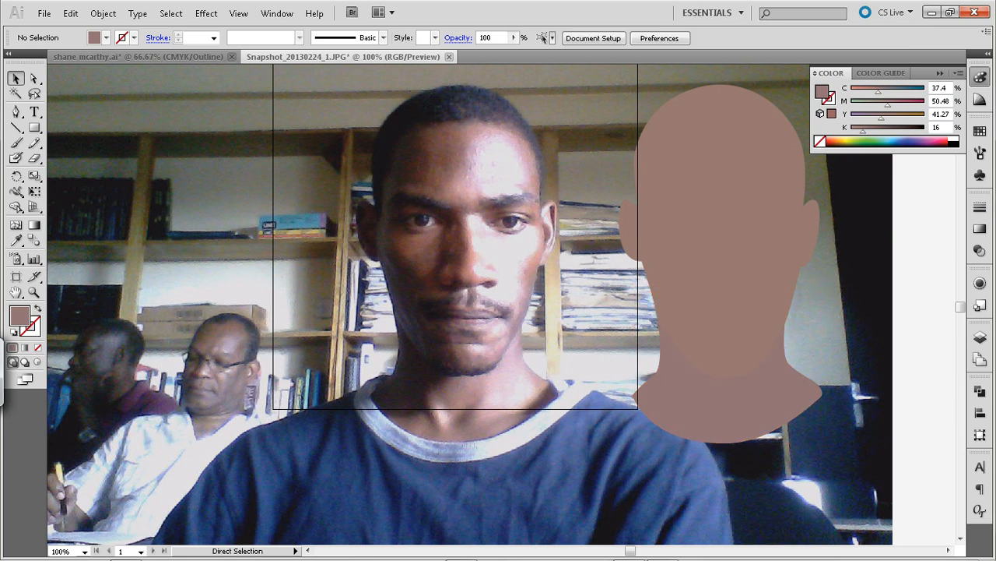
Swap fill and stroke, and draw a Pen curve about 47 px wide along the upper lid crease of the eye on the face's brighter side
key(ctrl+plus)
key(ctrl+plus)
key(ctrl+plus)
key(ctrl+plus)
key(ctrl+minus)
key(ctrl+minus)
key(ctrl+minus)
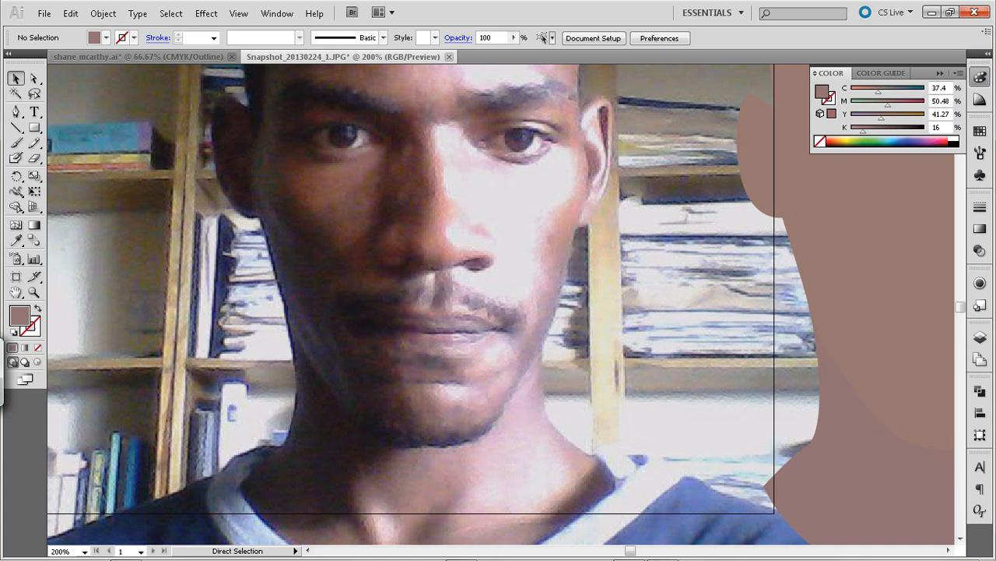
drag(436, 257, 504, 347)
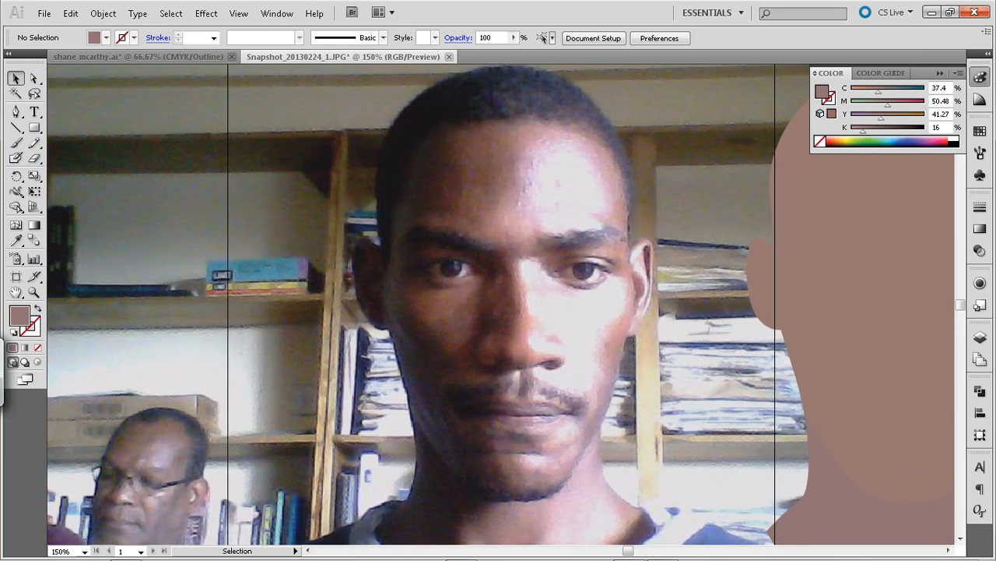
click(15, 111)
key(ctrl+plus)
key(ctrl+plus)
drag(498, 257, 492, 351)
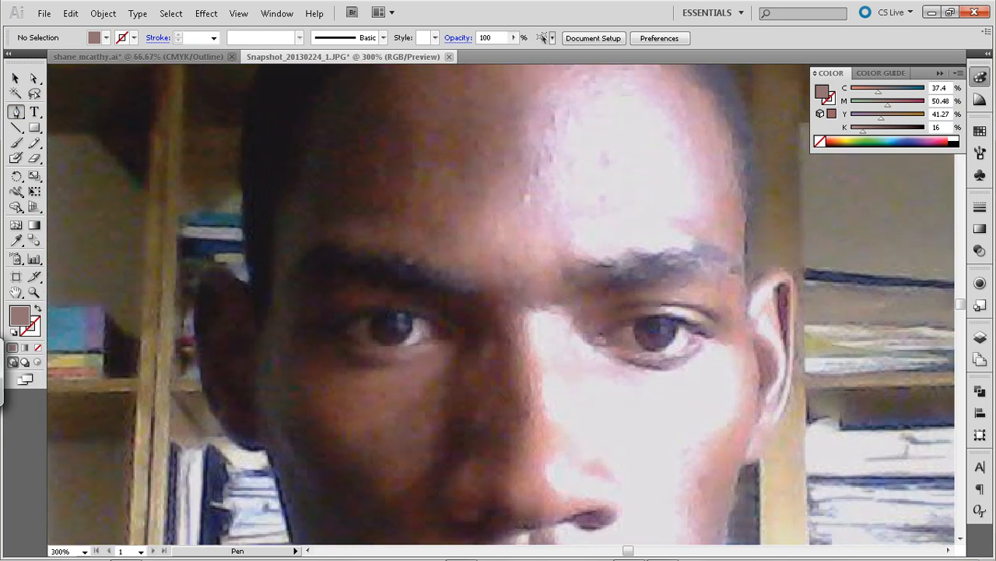
key(shift+x)
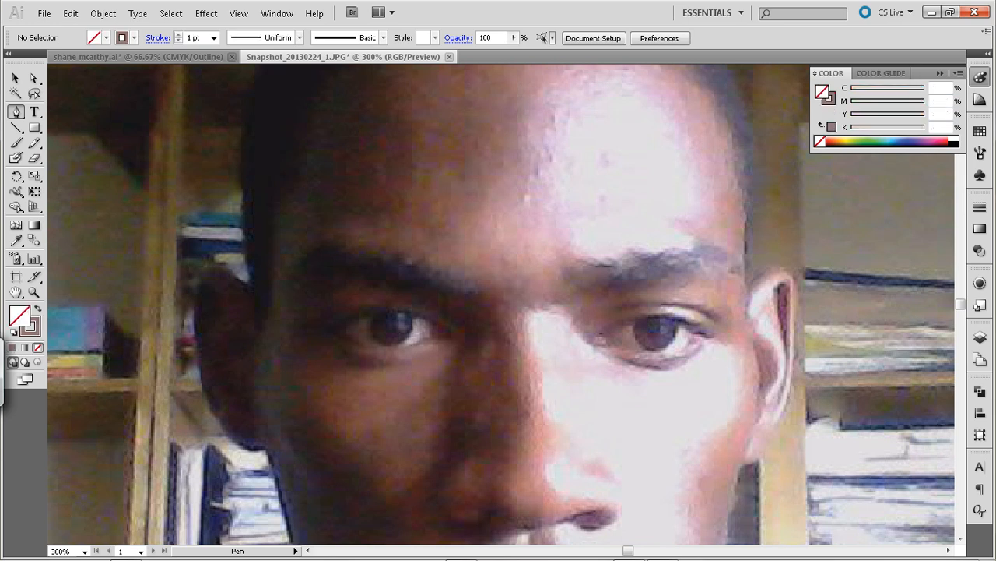
click(715, 319)
click(612, 308)
drag(612, 308, 526, 321)
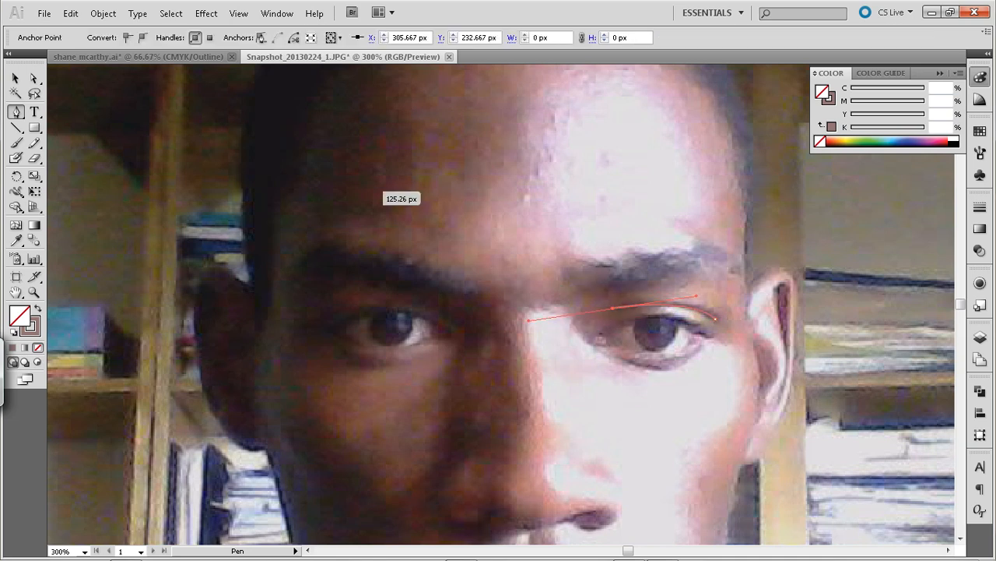
click(15, 78)
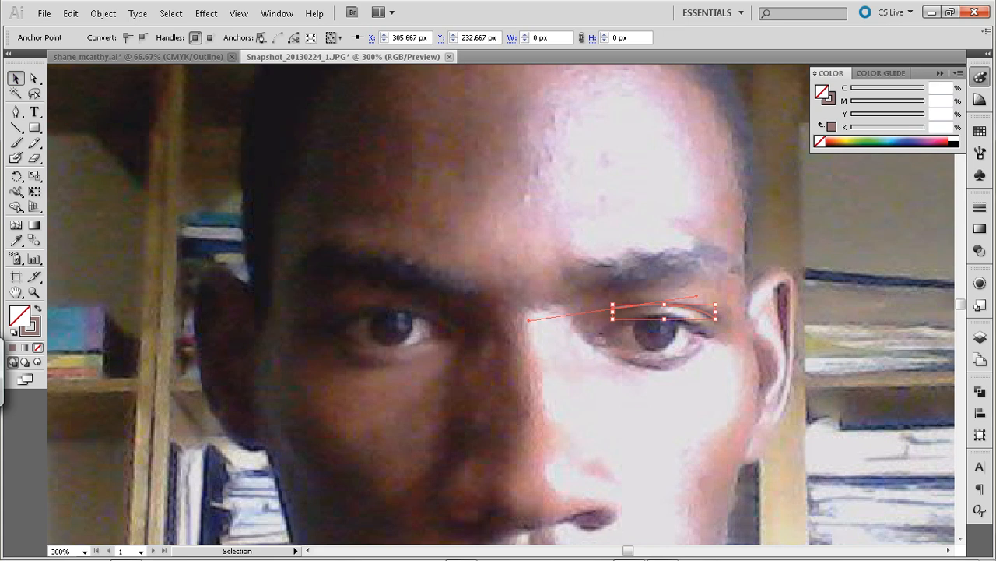
Give the eyelid curve a black 1 pt stroke with no fill and deselect it
click(676, 268)
click(705, 312)
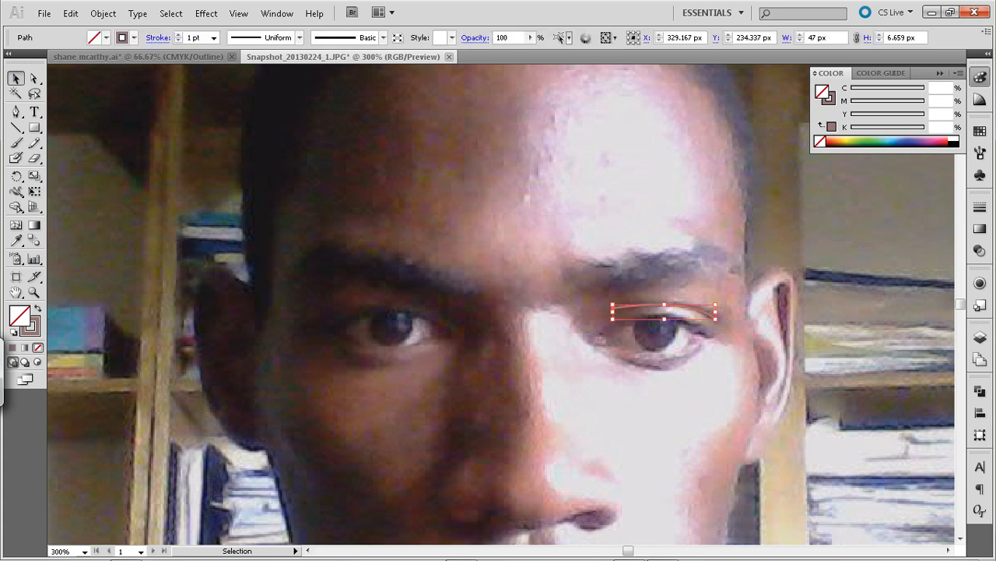
click(14, 374)
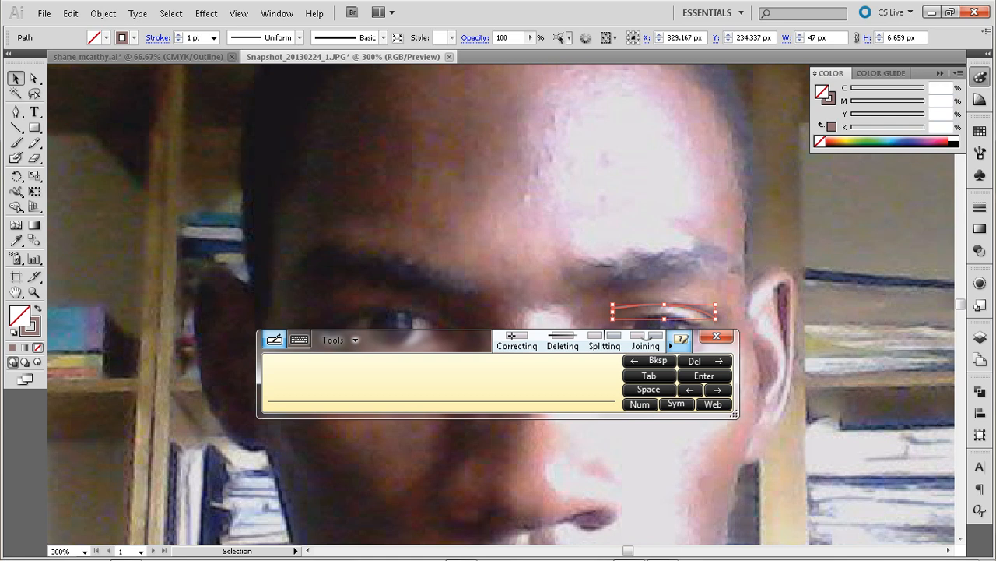
click(716, 336)
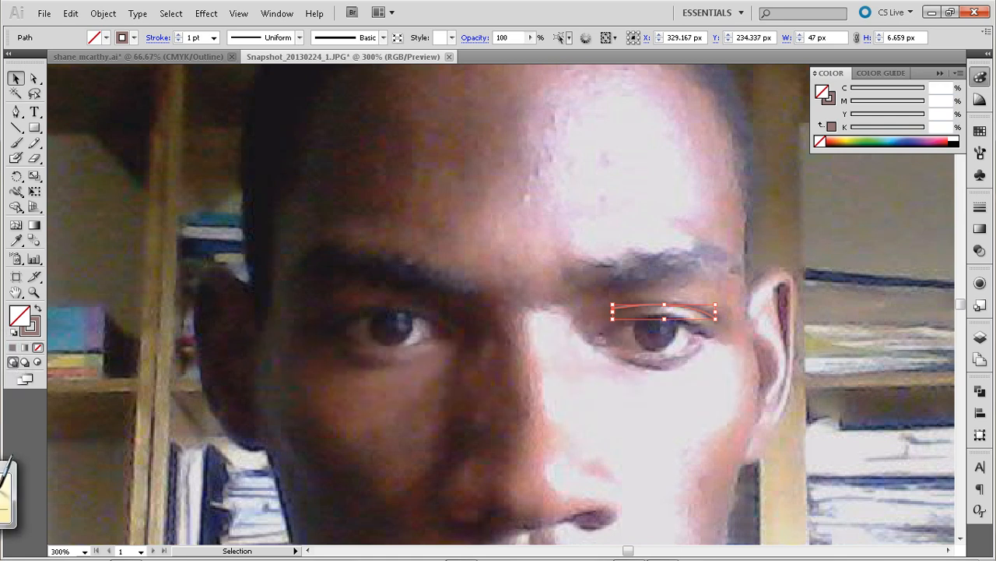
click(14, 331)
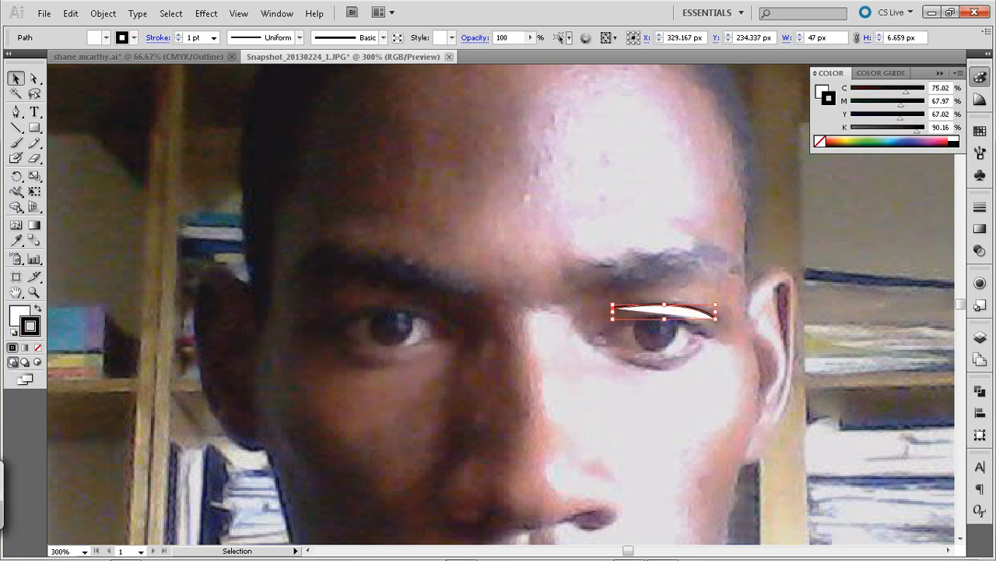
key(x)
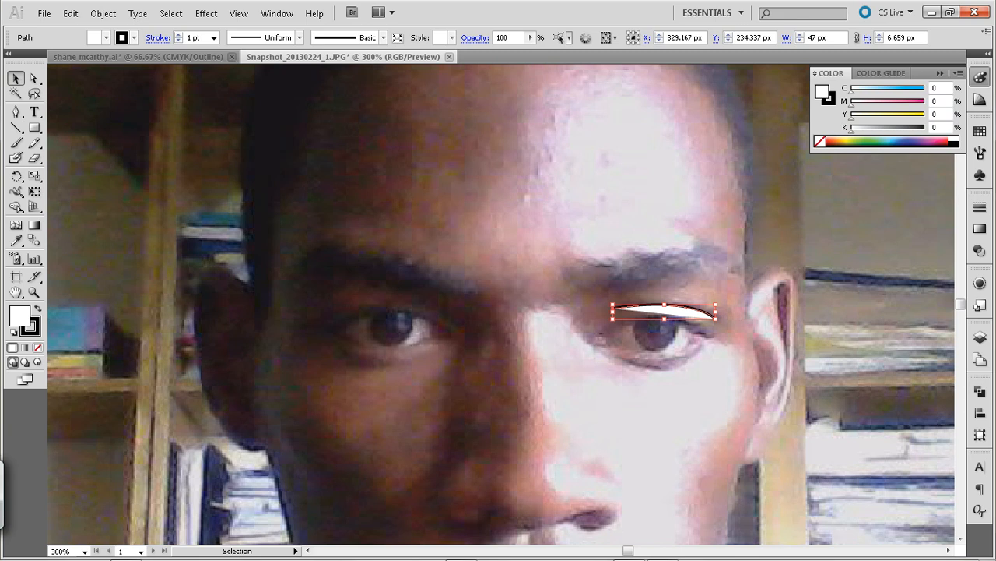
click(38, 348)
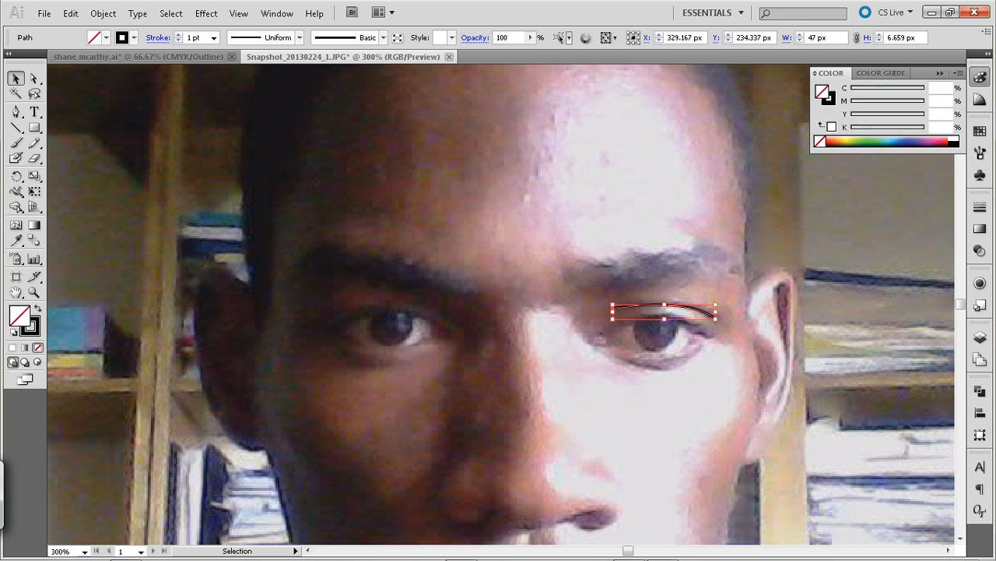
key(ctrl+shift+a)
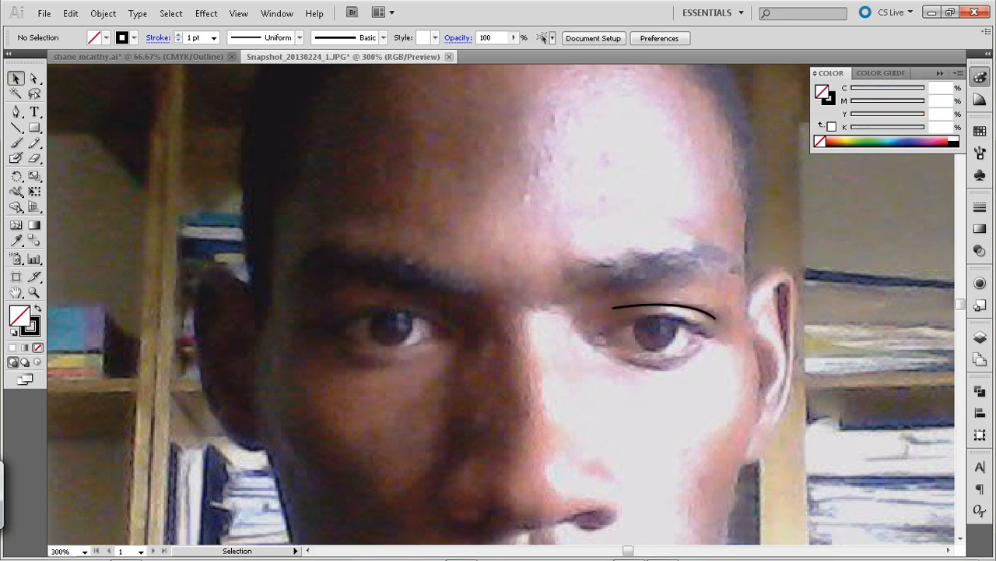
Apply the lens-shaped width profile, tapered at both ends, to the eyelid curve's stroke and deselect it
click(713, 315)
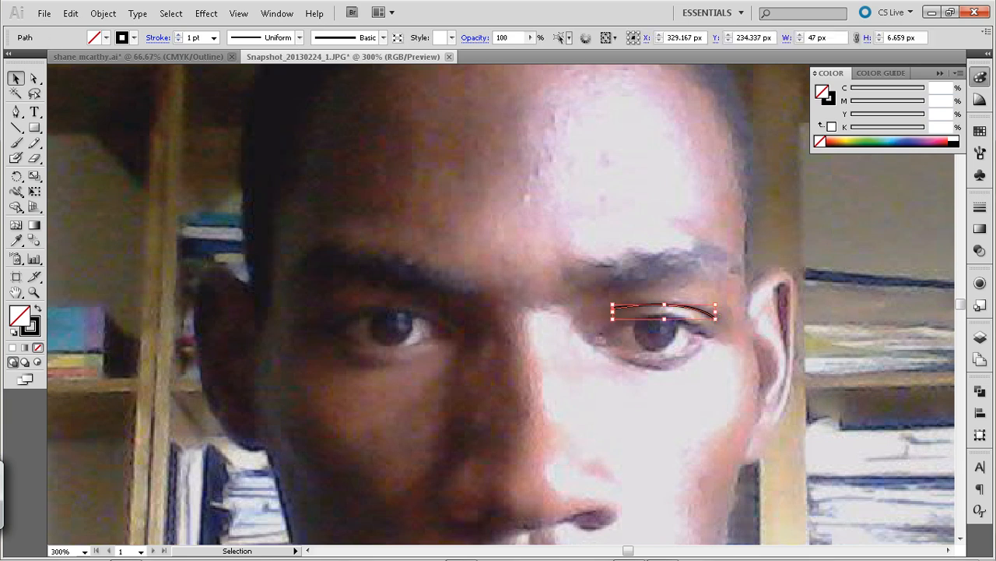
click(299, 38)
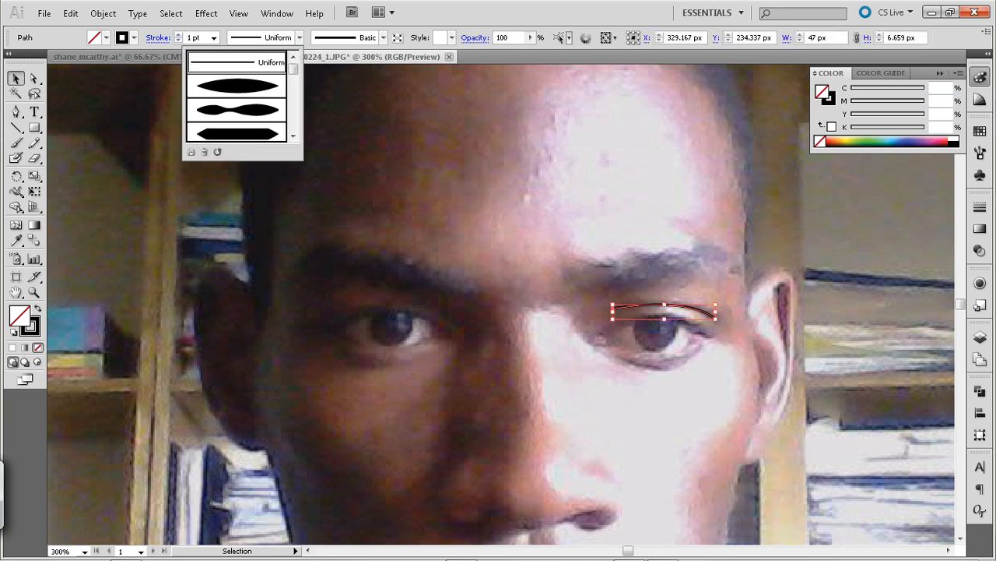
click(300, 37)
click(299, 38)
click(237, 86)
key(ctrl+shift+a)
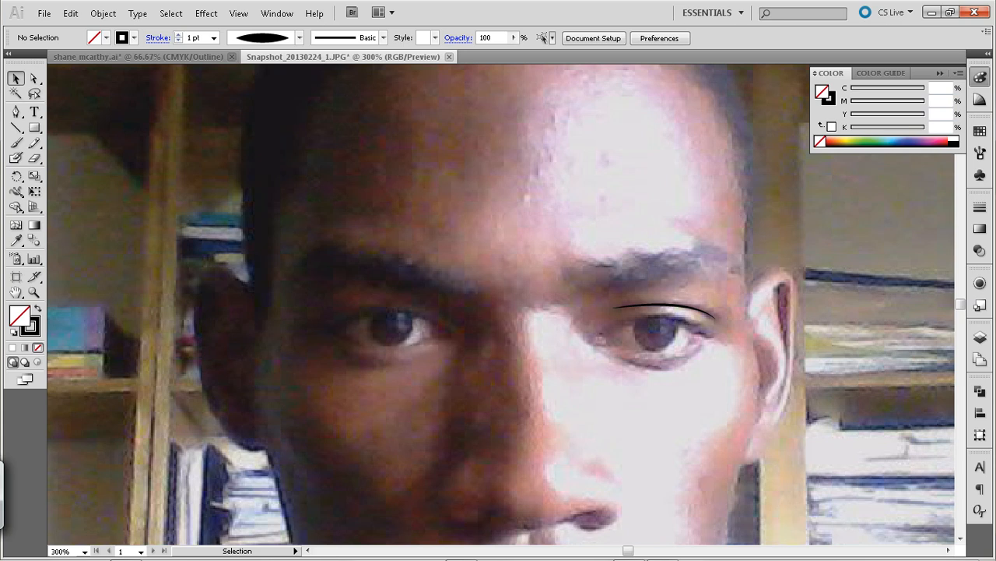
Draw a Pen curve about 51 px wide along the upper lash line of the brighter-side eye and deselect it
key(p)
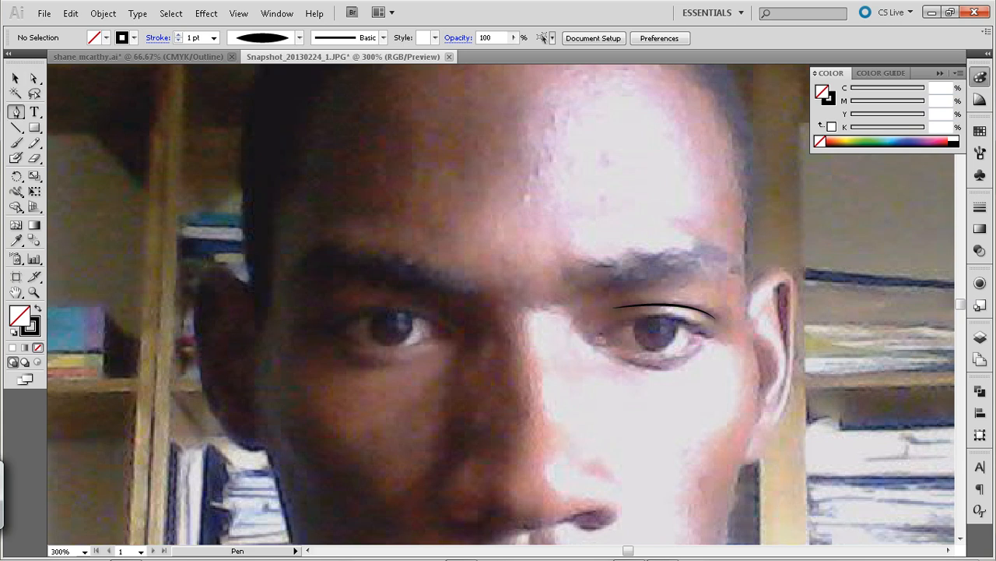
click(707, 335)
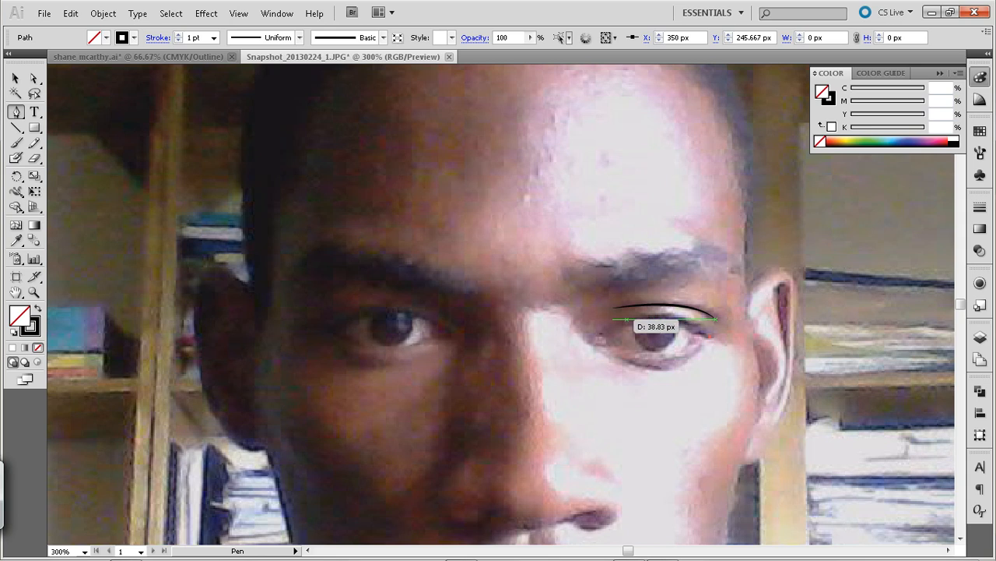
drag(598, 334, 530, 375)
click(16, 78)
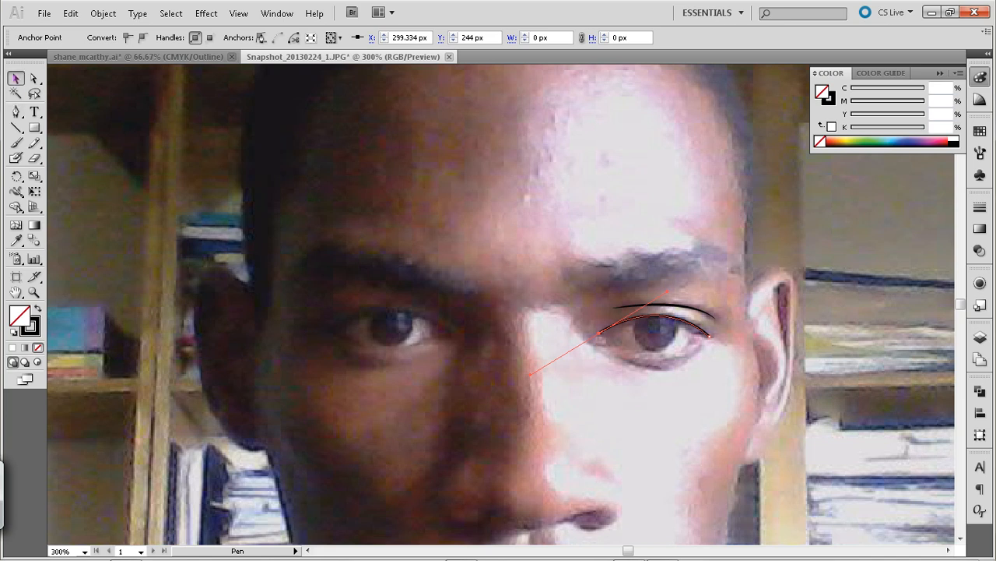
key(ctrl+shift+a)
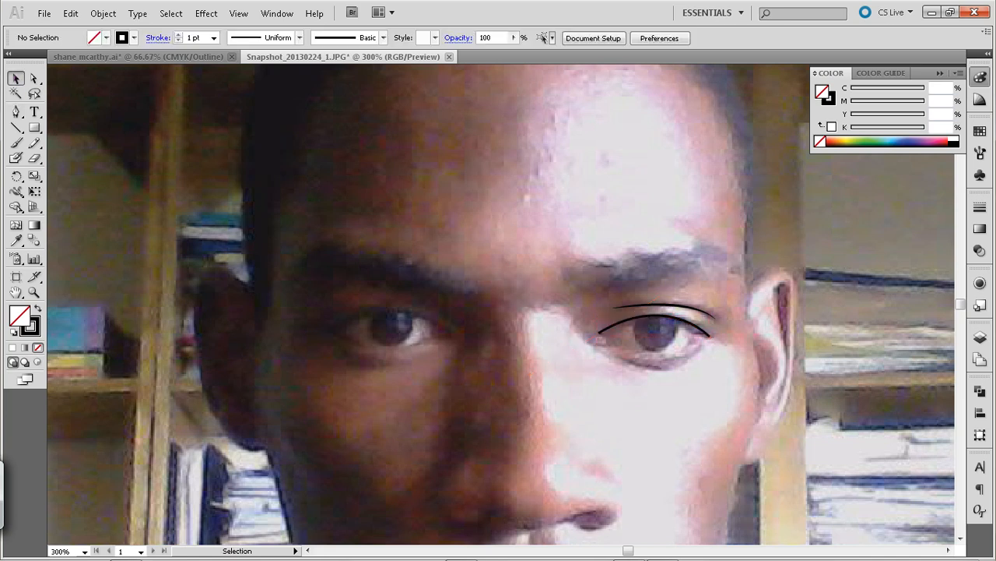
Draw a short Pen curve about 9 px wide under the outer corner of the brighter-side eye and deselect it
key(p)
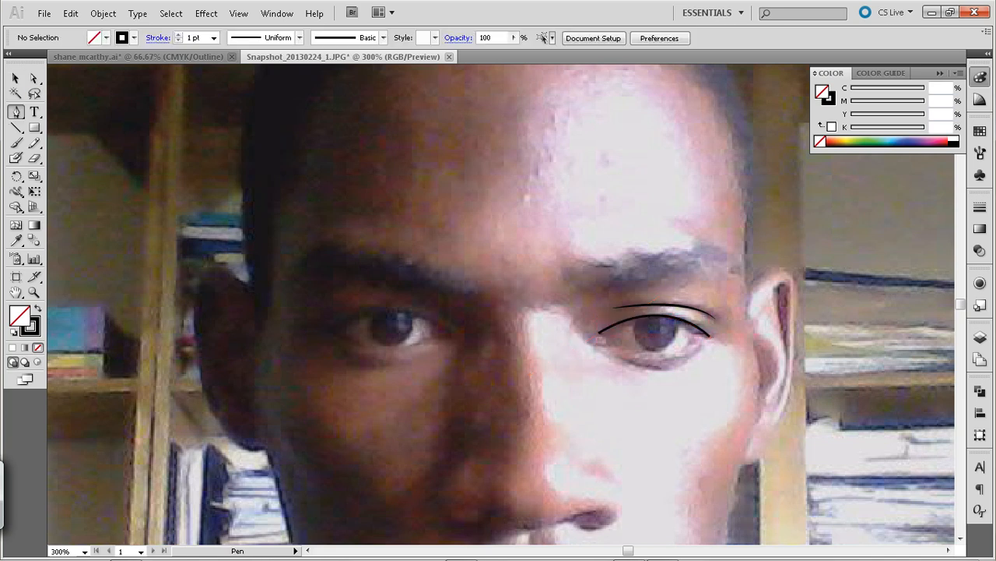
click(699, 350)
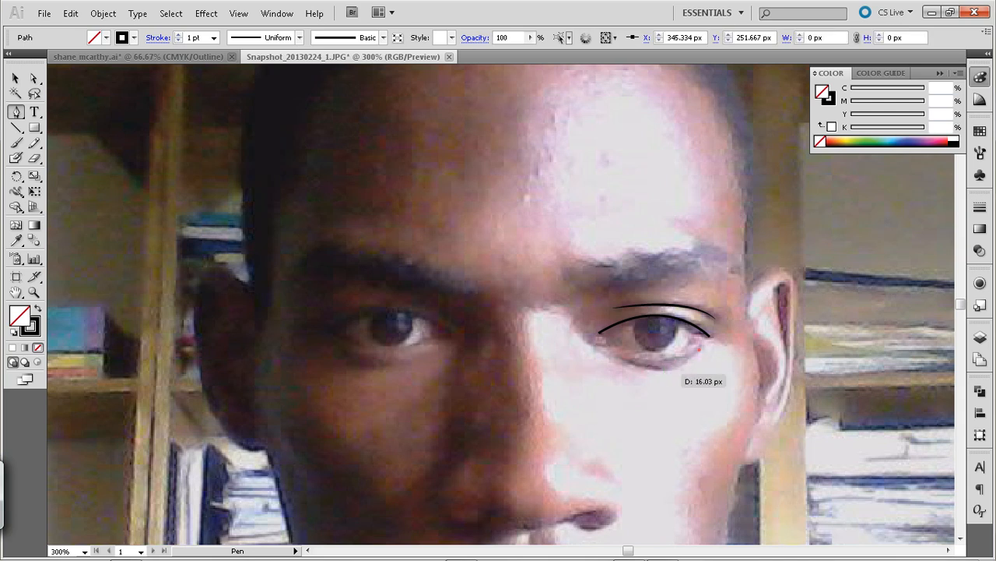
drag(683, 366, 672, 371)
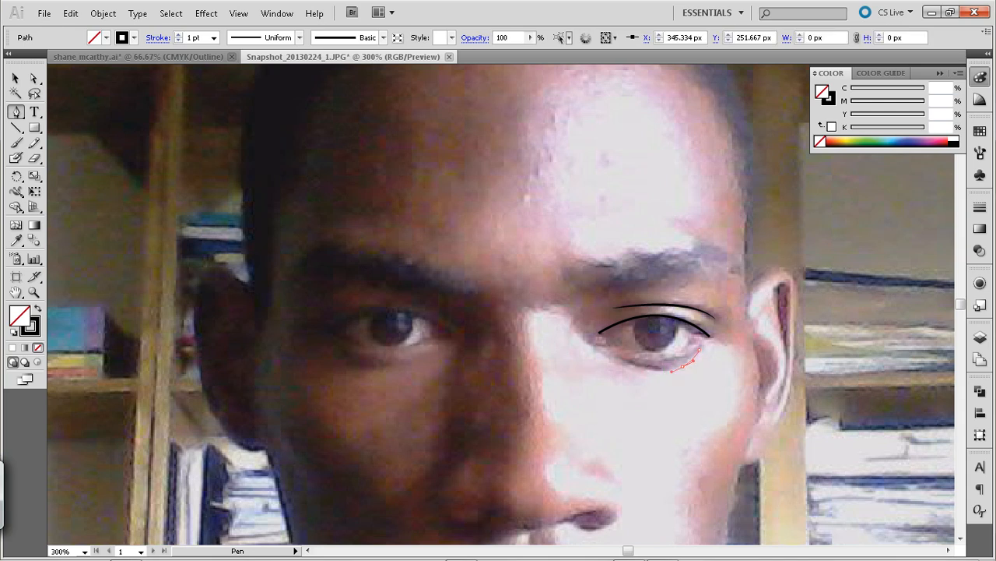
key(Left)
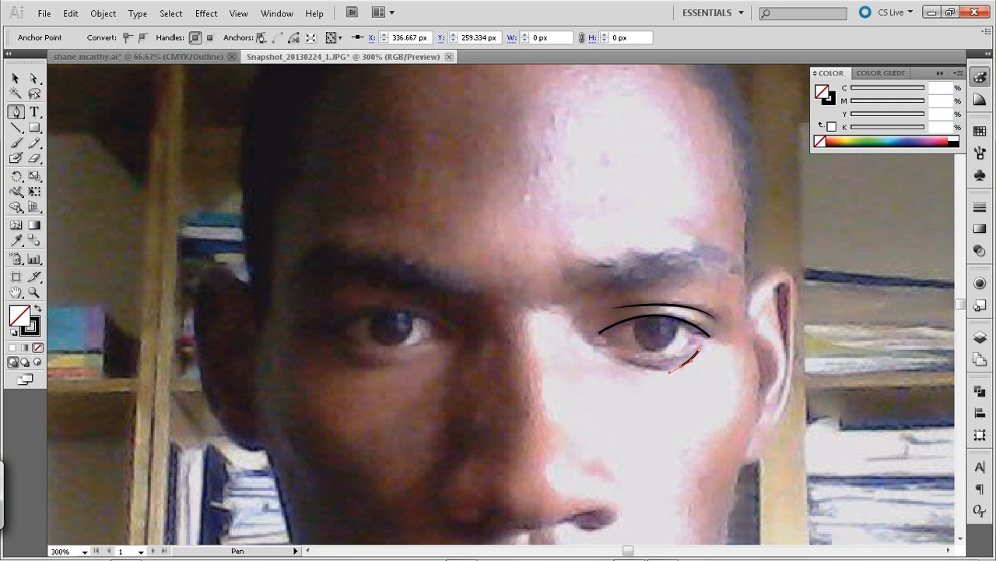
click(15, 79)
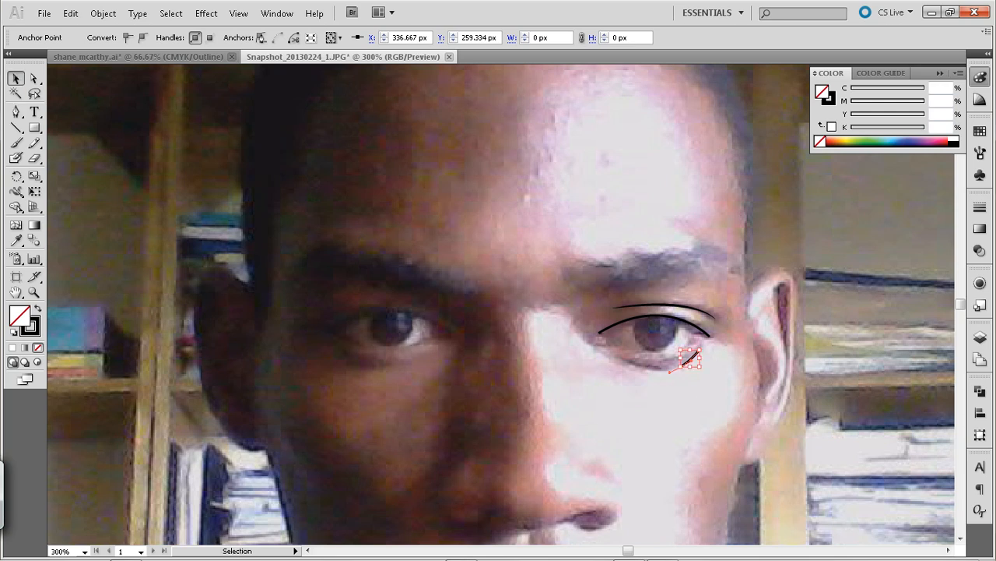
click(109, 117)
Draw a Pen curve about 20 px wide along the lower lid toward the inner corner of the same eye and deselect it
key(p)
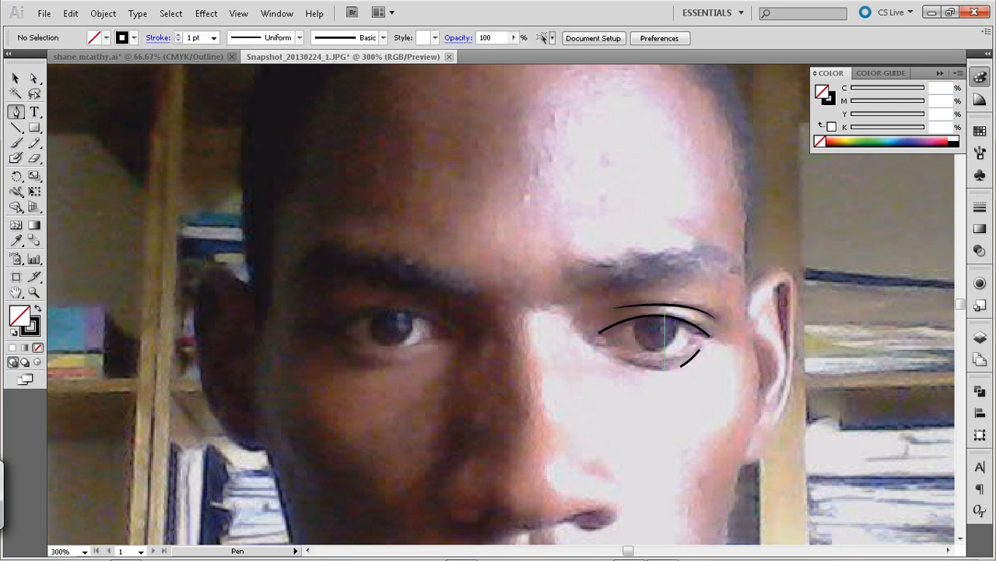
click(680, 366)
drag(619, 358, 617, 358)
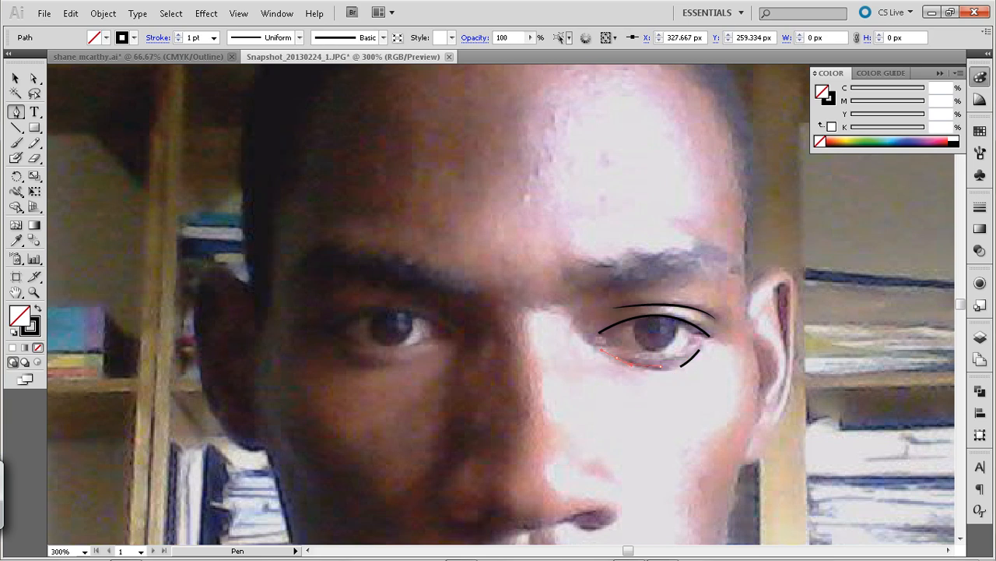
click(16, 78)
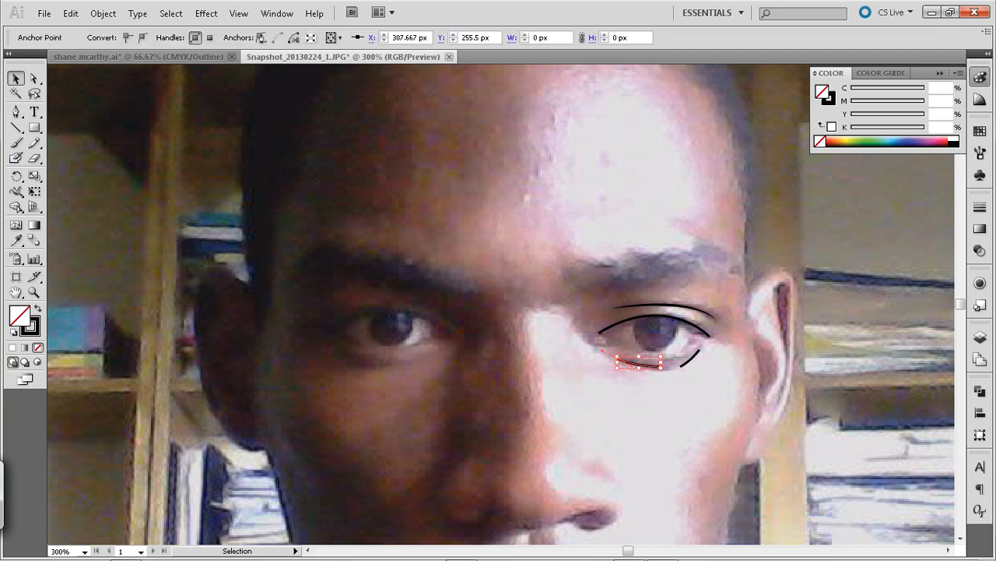
click(685, 397)
Apply the lens-shaped width profile, tapered at both ends, to all the eye's lid and lash curves and deselect them
click(692, 359)
click(705, 389)
drag(749, 366, 626, 293)
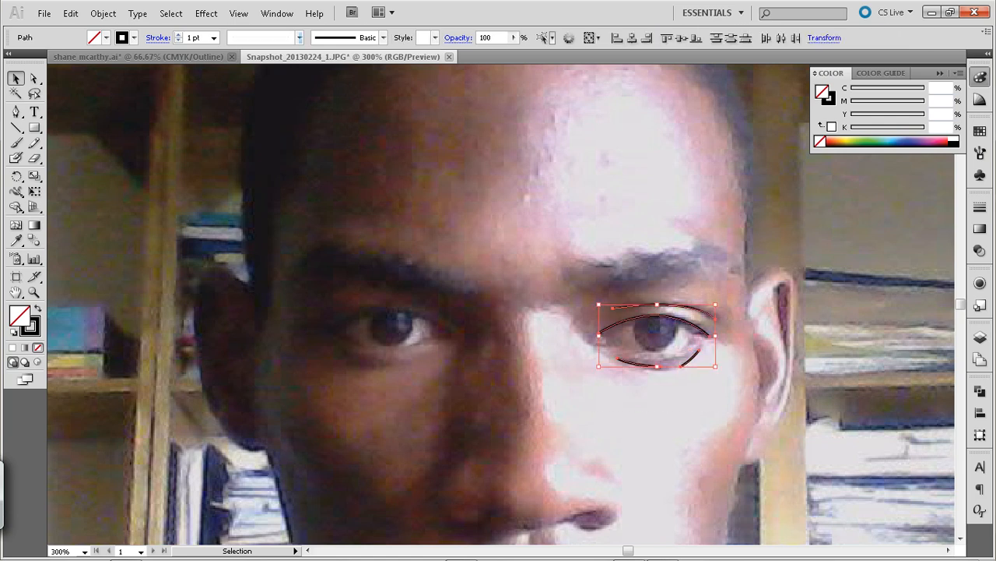
click(299, 37)
click(238, 85)
click(467, 210)
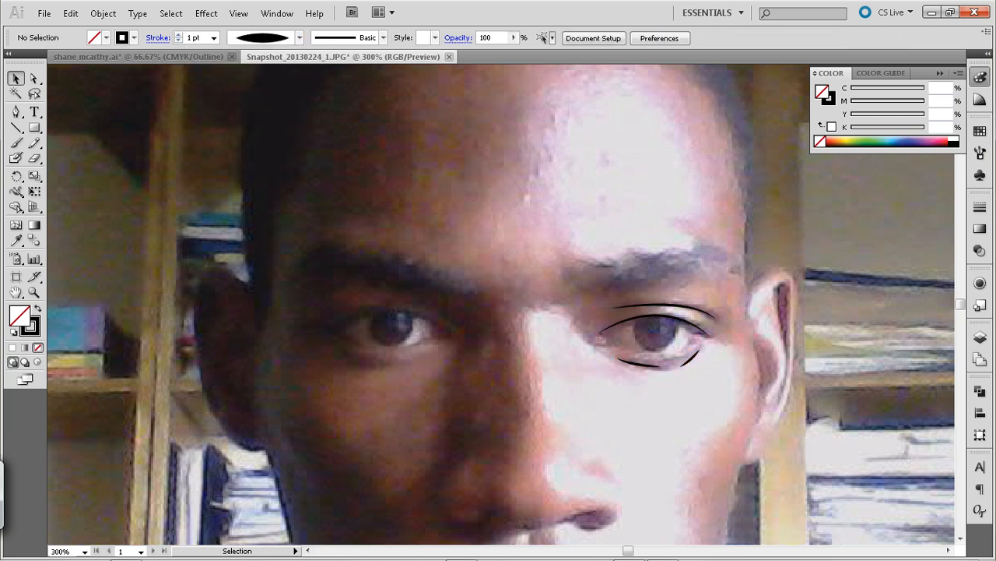
click(641, 365)
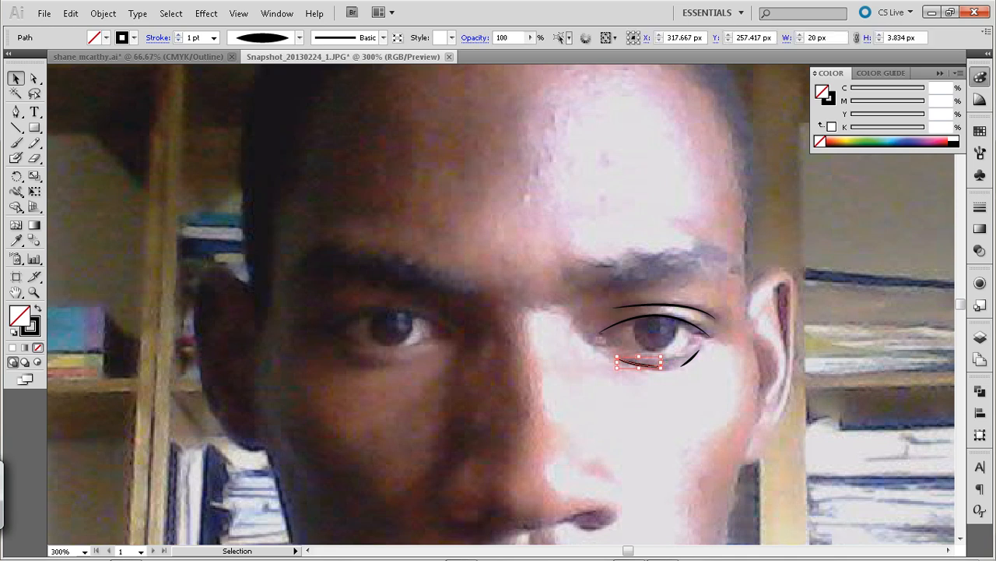
key(ctrl+shift+a)
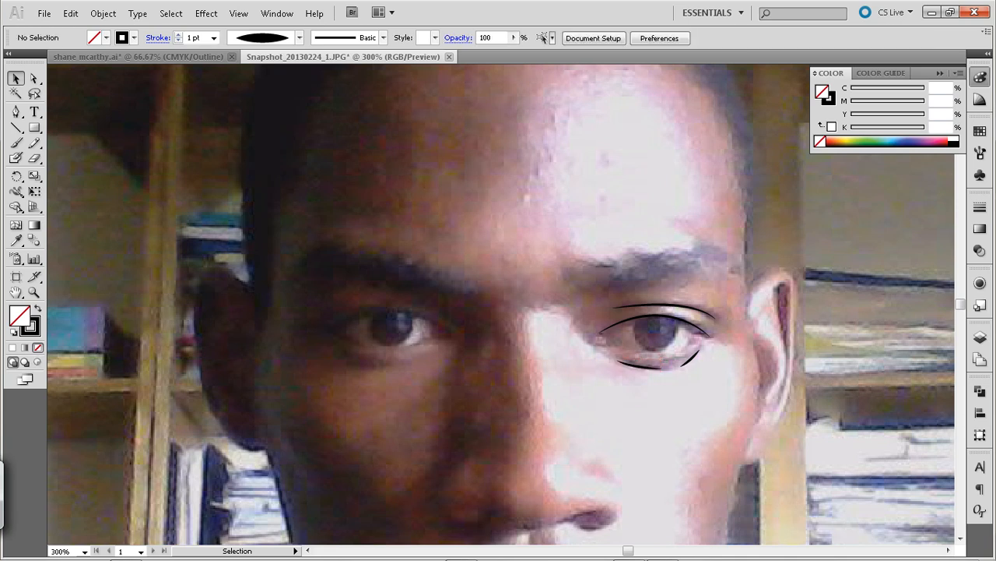
Trace the white of the brighter-side eye with the Pen tool as a closed curved shape about 40 px wide and 18 px high
key(p)
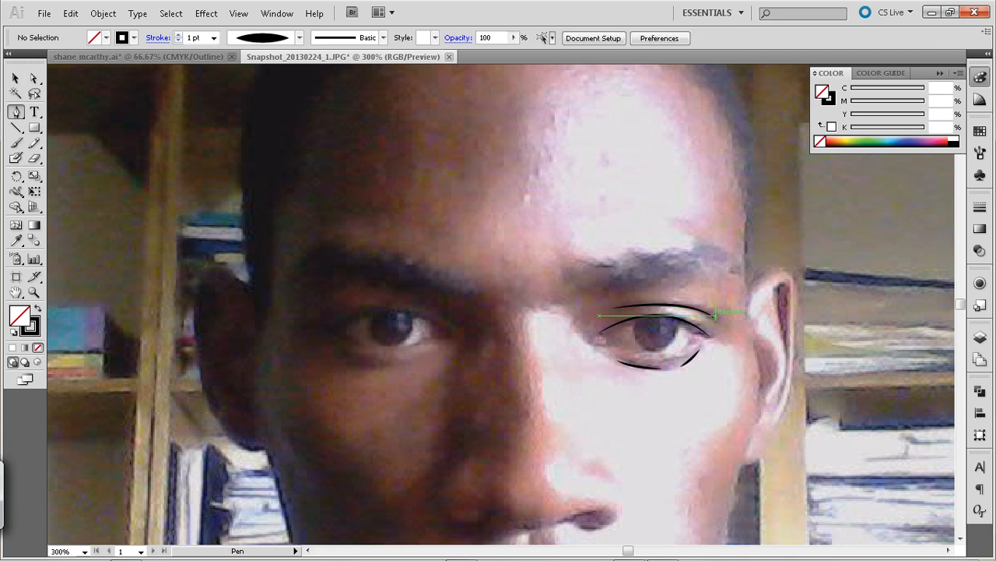
click(693, 338)
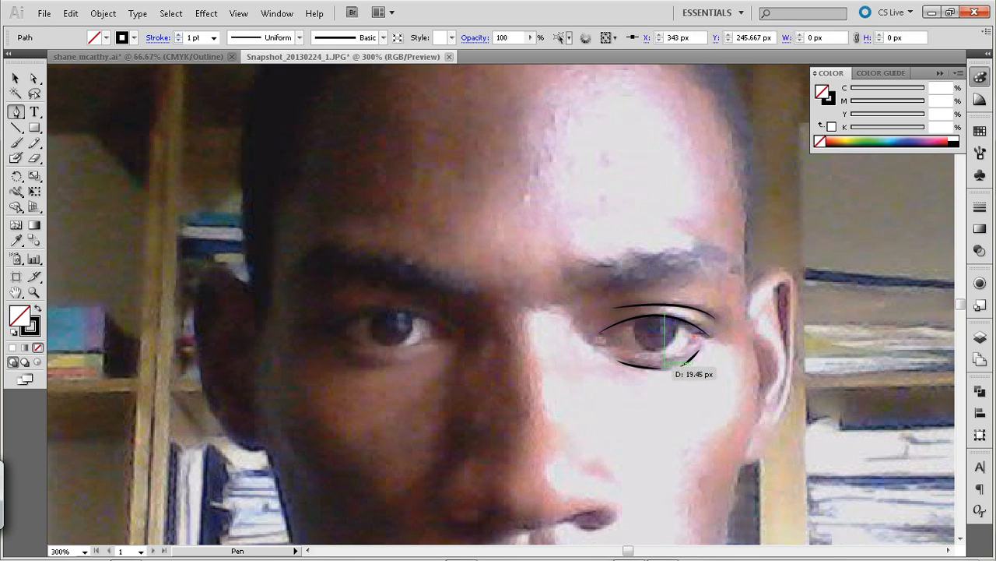
drag(609, 344, 529, 317)
click(609, 345)
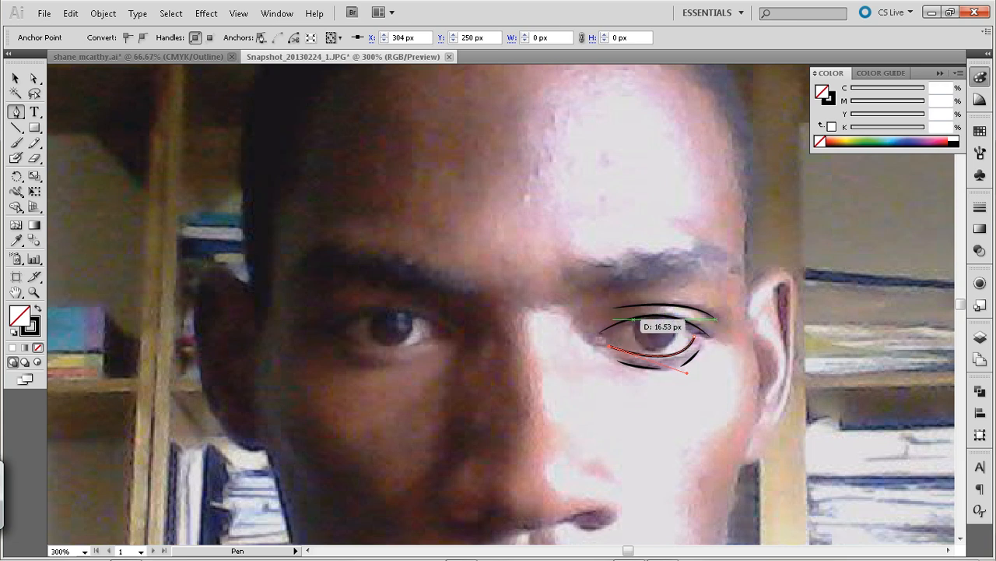
drag(633, 319, 670, 312)
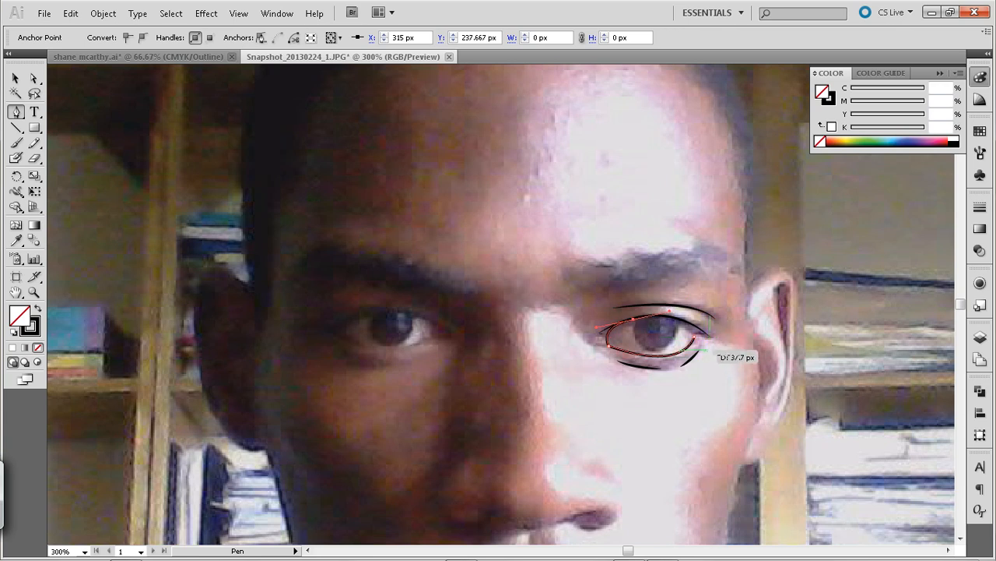
click(694, 337)
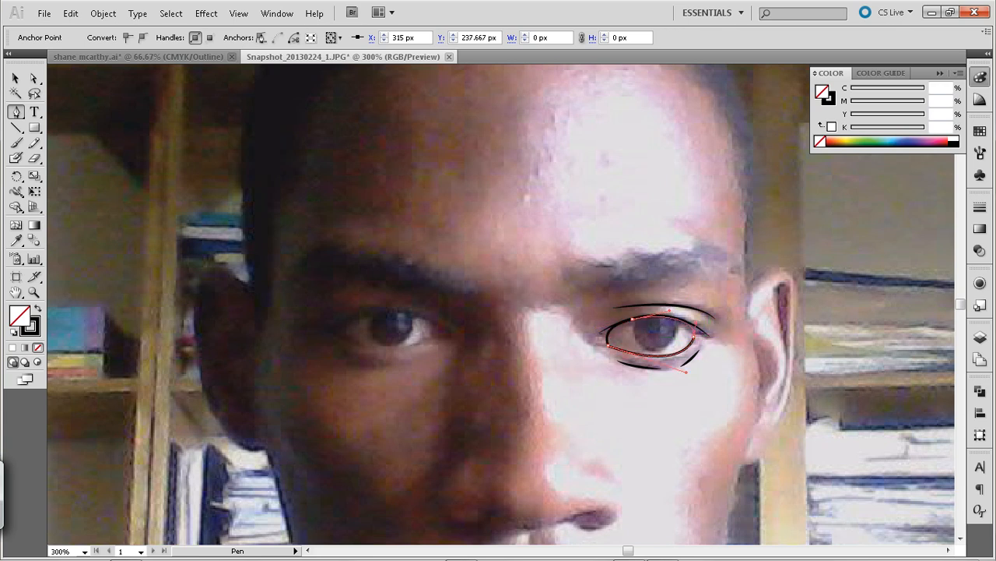
drag(693, 353, 695, 356)
Give the closed eye shape a white fill with no stroke and deselect it
key(d)
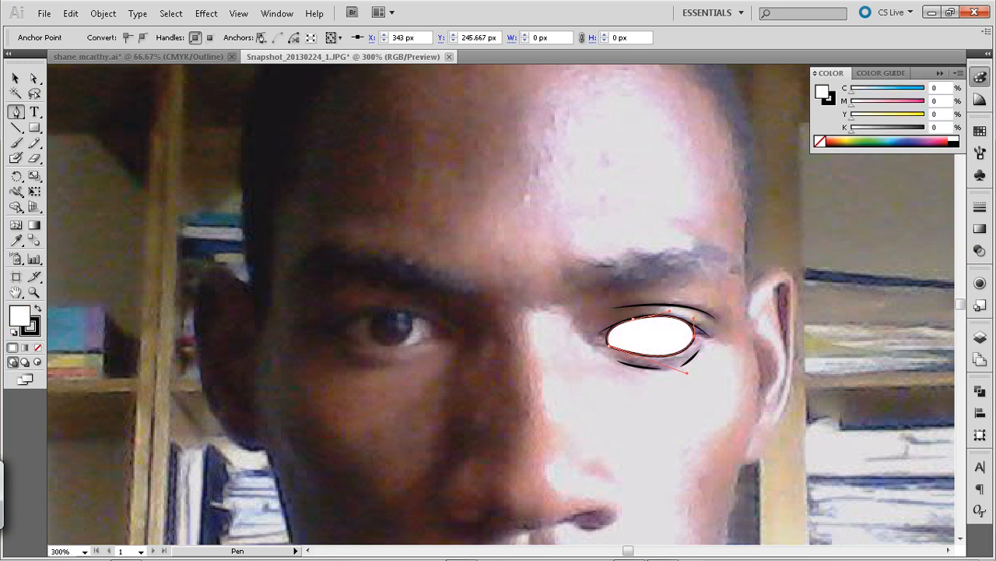
key(v)
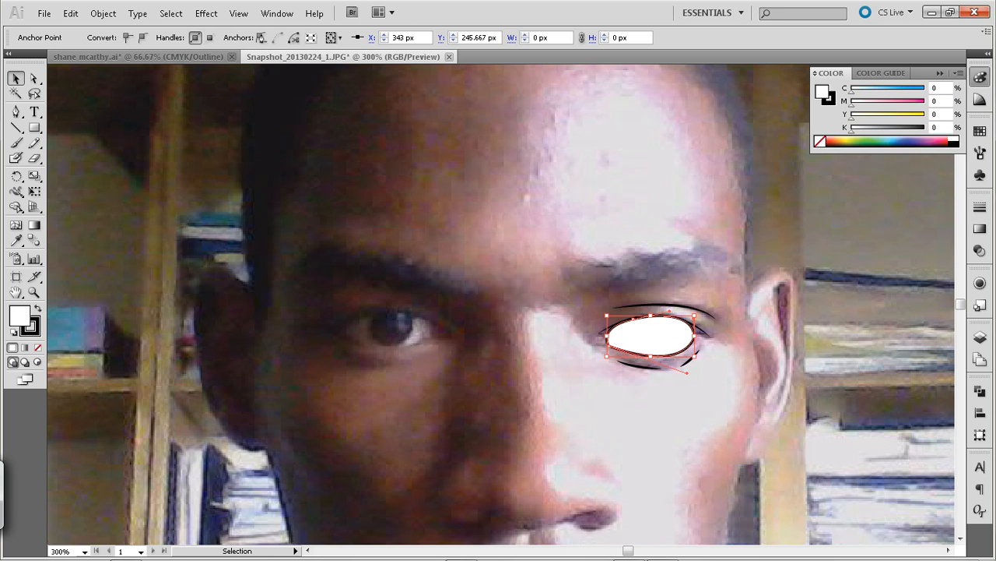
click(670, 412)
click(652, 336)
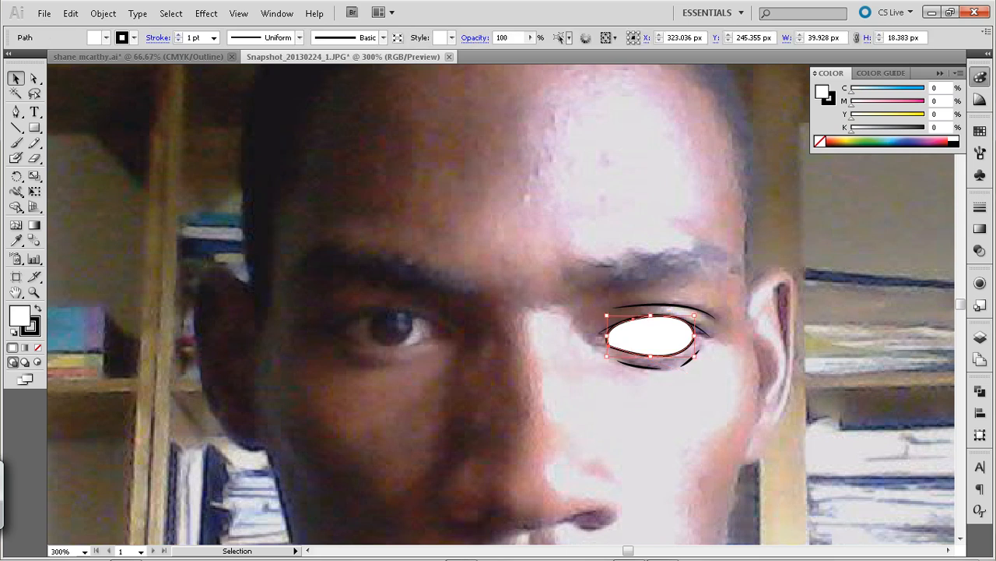
key(x)
key(slash)
key(ctrl+shift+a)
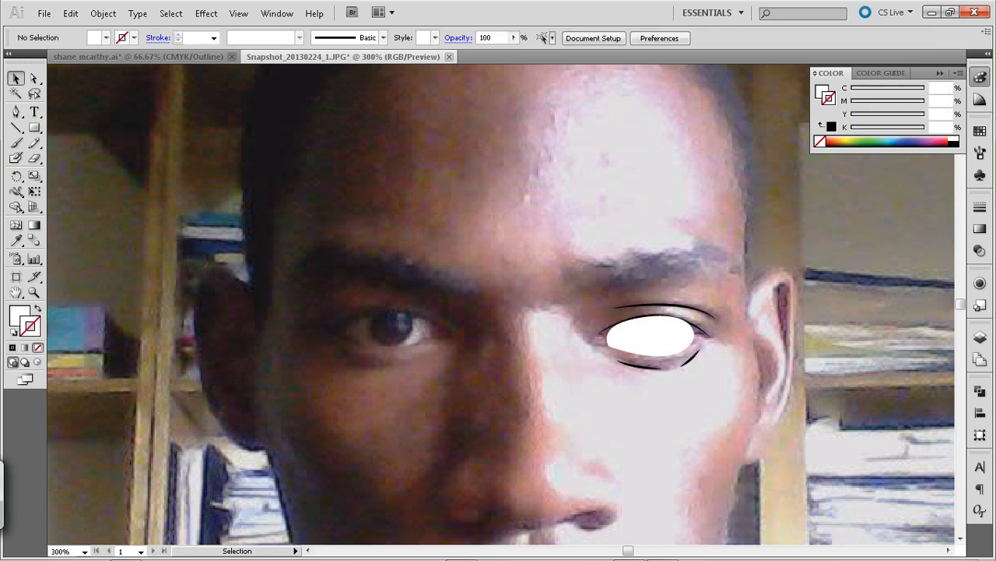
Move the white eye shape horizontally off the eye, across the adjacent ear, and deselect it
click(683, 356)
drag(685, 357, 838, 356)
key(ctrl+shift+a)
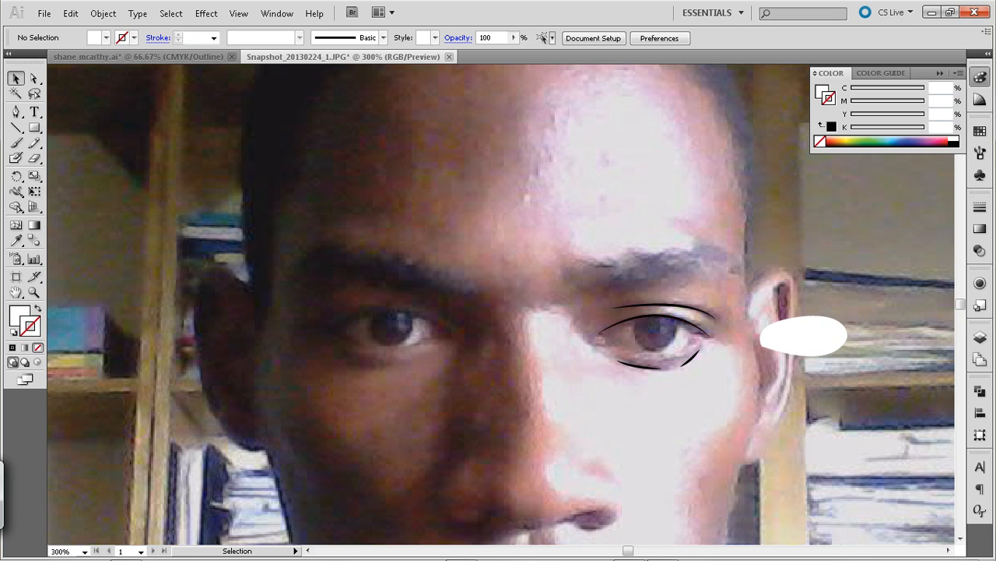
Draw an ellipse as a circle about 21.7 px across centred on the iris, and shift it 70 px horizontally onto the white eye shape
drag(34, 127, 77, 160)
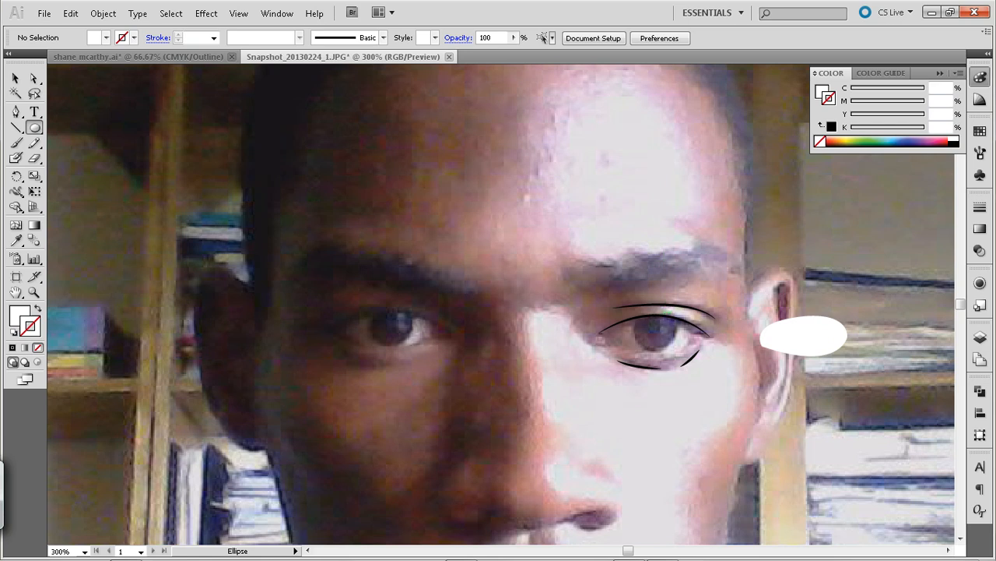
drag(654, 325, 679, 350)
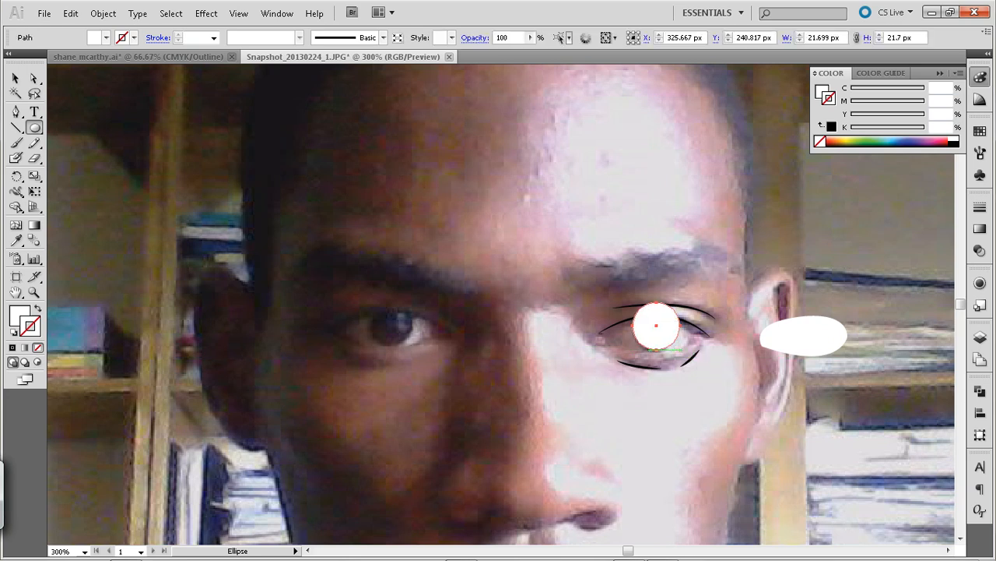
click(16, 79)
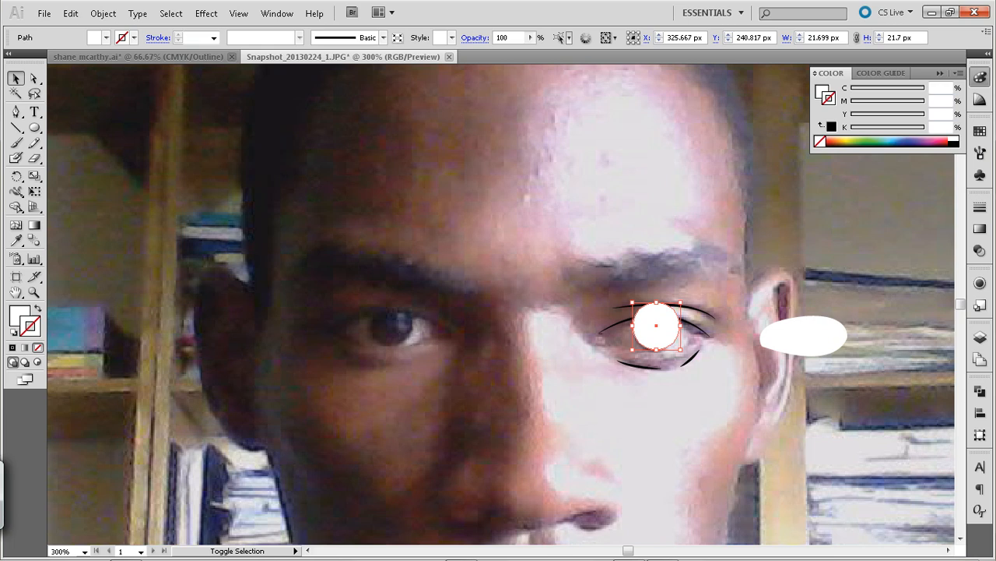
key(shift+Right)
key(shift+Right)
key(shift+Right)
key(shift+Right)
key(shift+Right)
key(shift+Right)
key(shift+Right)
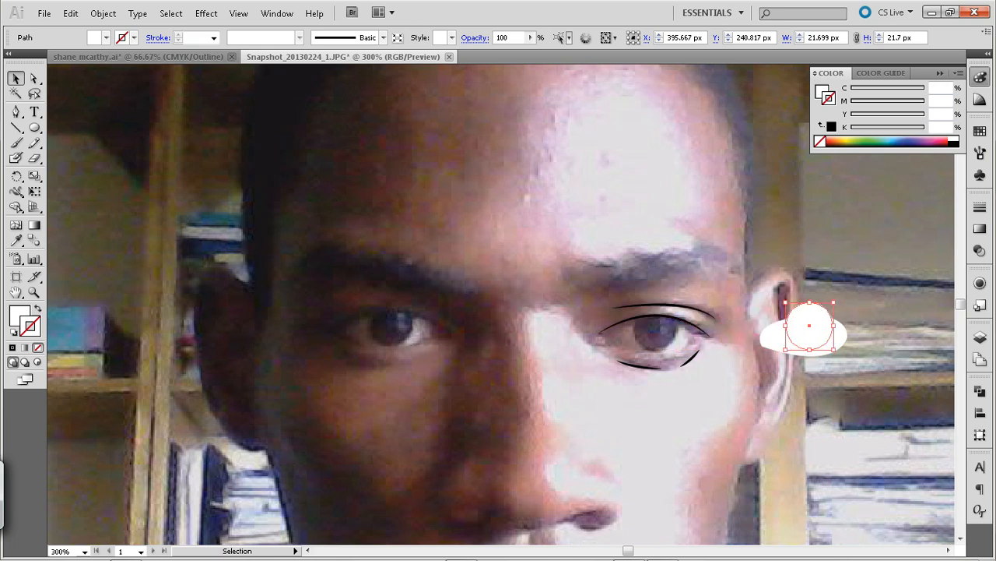
Fill the circle with the dark purple iris colour sampled from the photo with the Eyedropper
key(i)
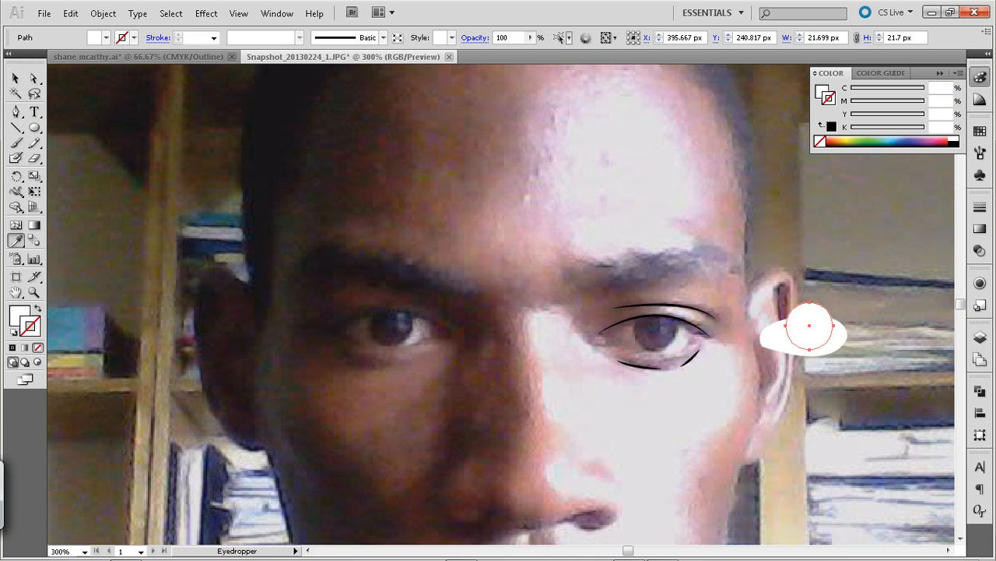
click(654, 334)
key(v)
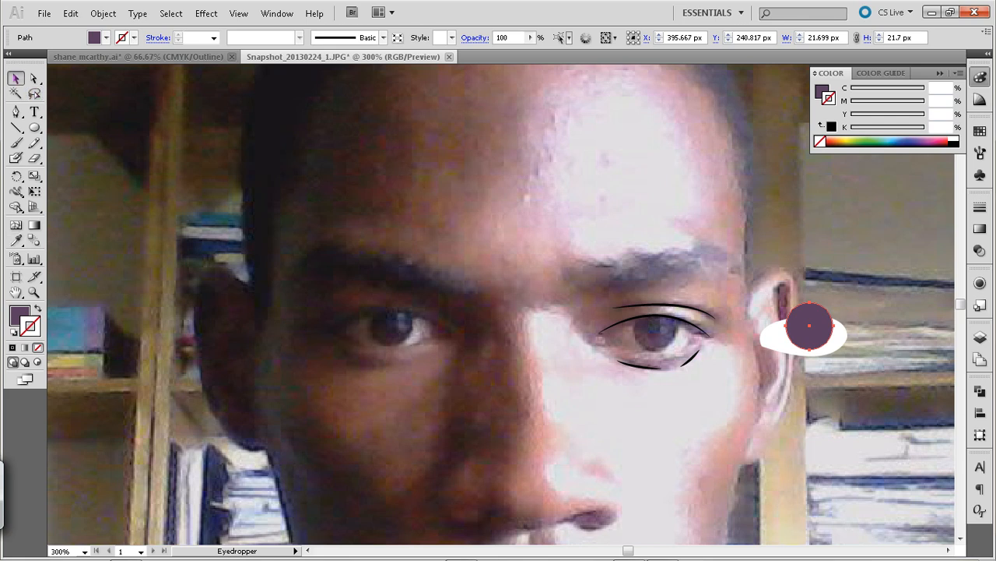
Copy the iris circle in place and scale the copy about its centre to about 8.1 px for the pupil
key(a)
key(v)
shift+click(844, 341)
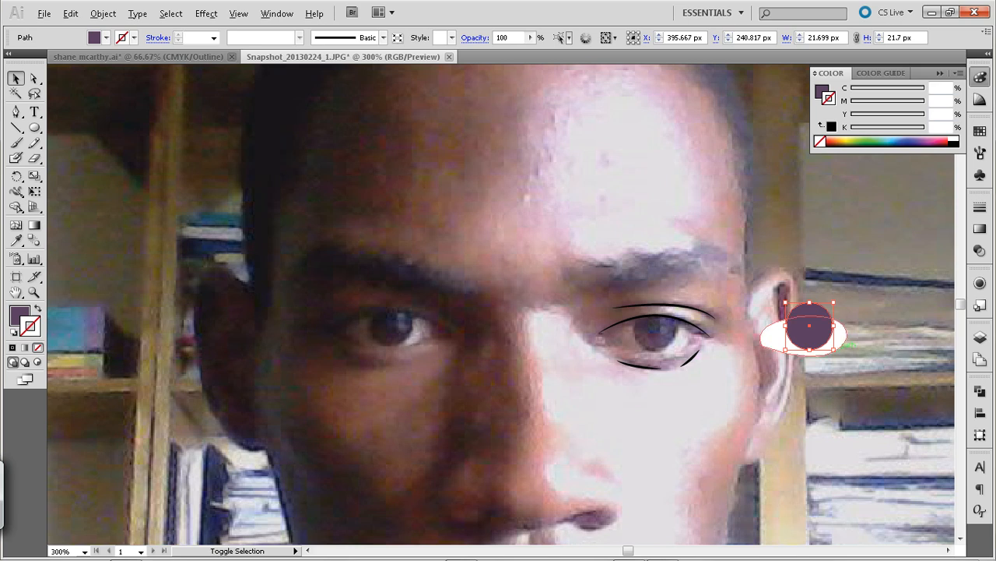
drag(845, 345, 822, 336)
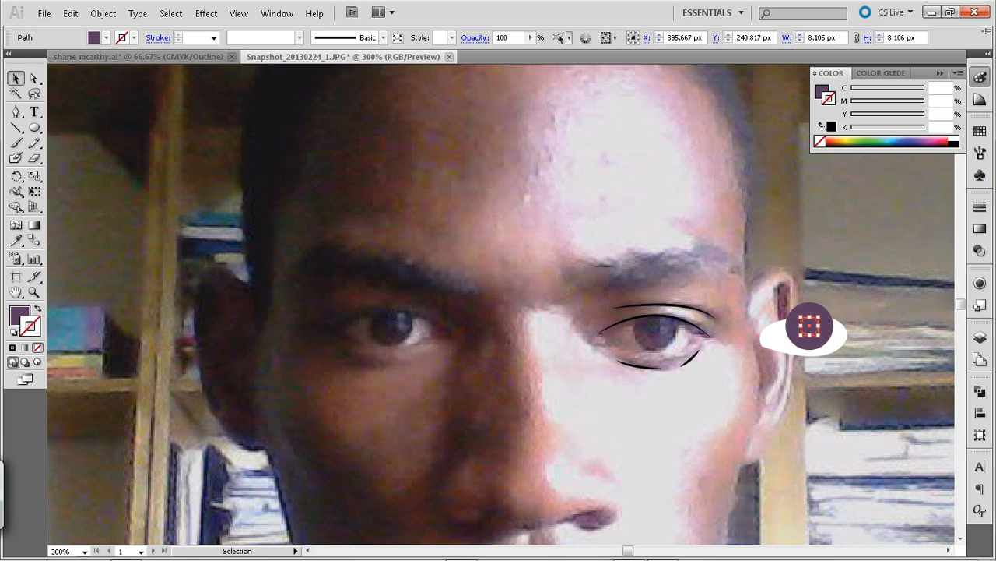
Fill the small pupil circle with a darker slate tone picked with the Eyedropper
key(i)
click(810, 325)
key(v)
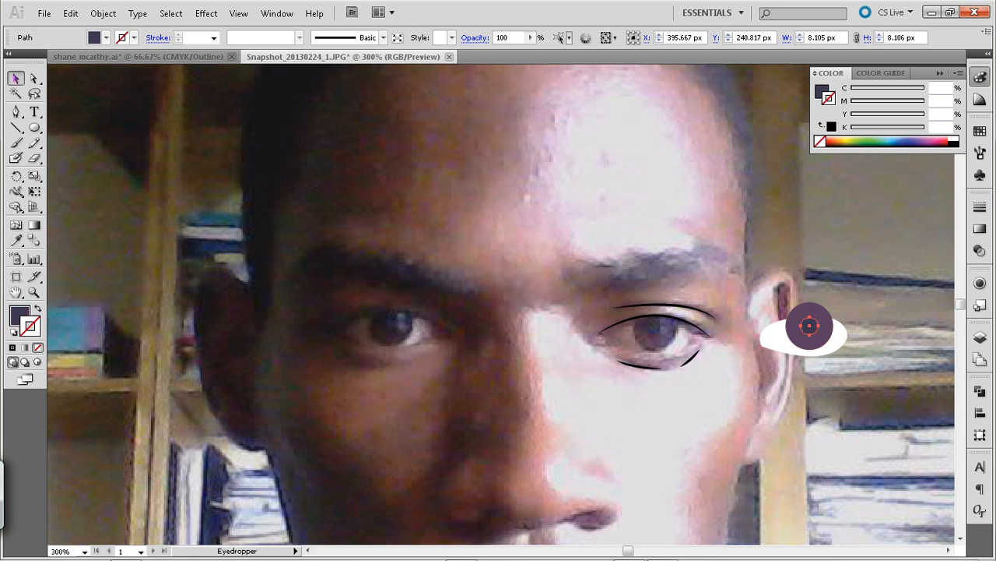
key(ctrl+shift+a)
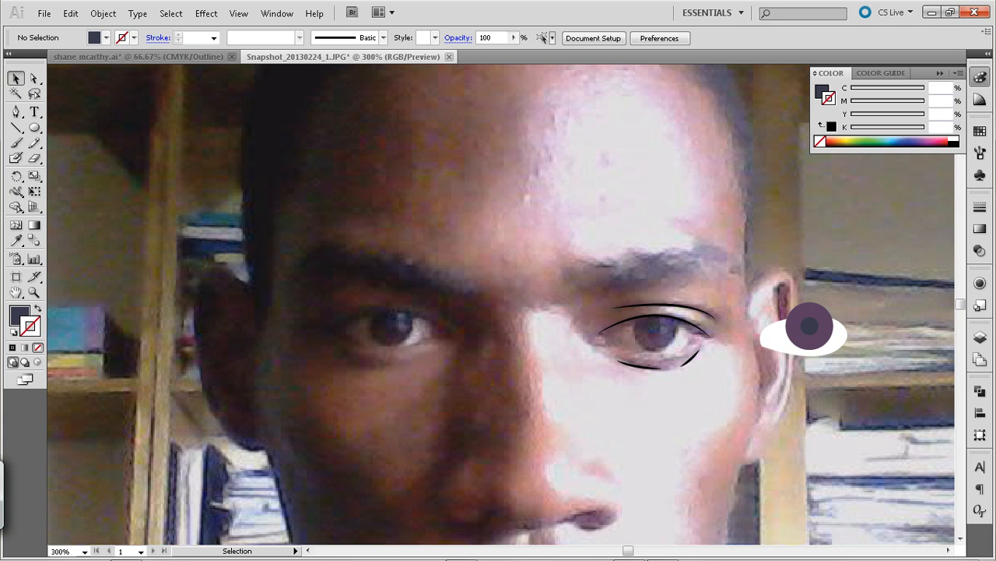
key(p)
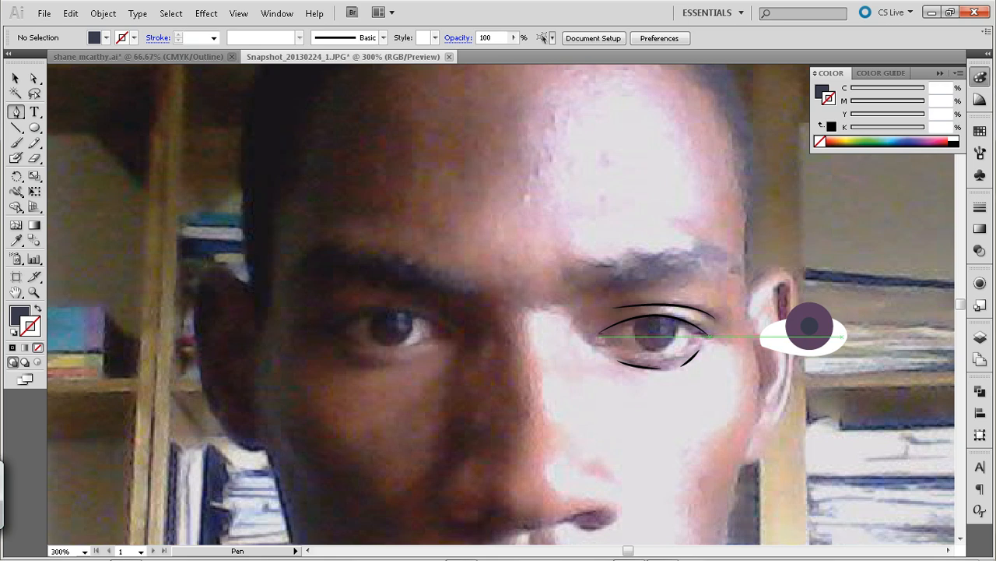
click(832, 336)
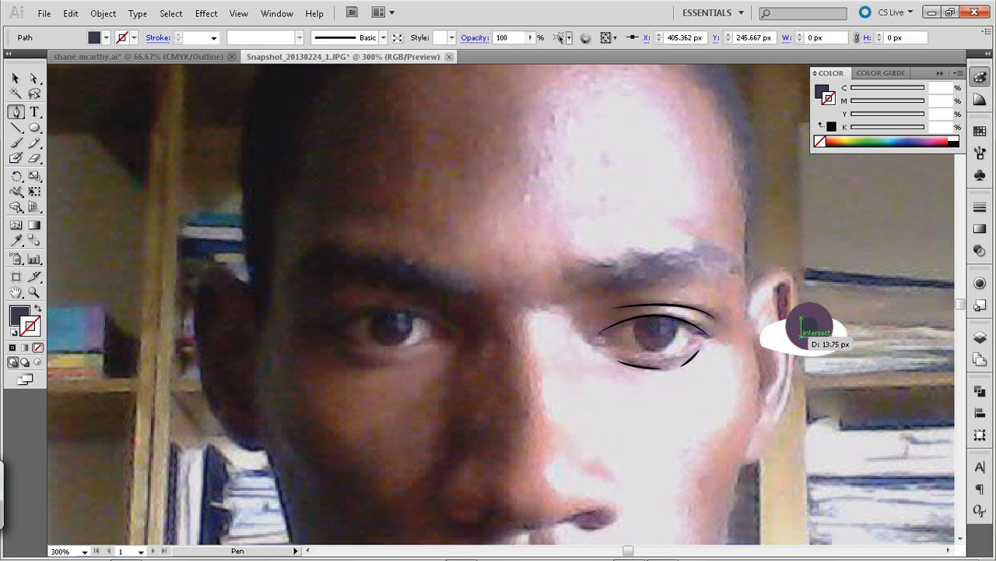
key(ctrl+z)
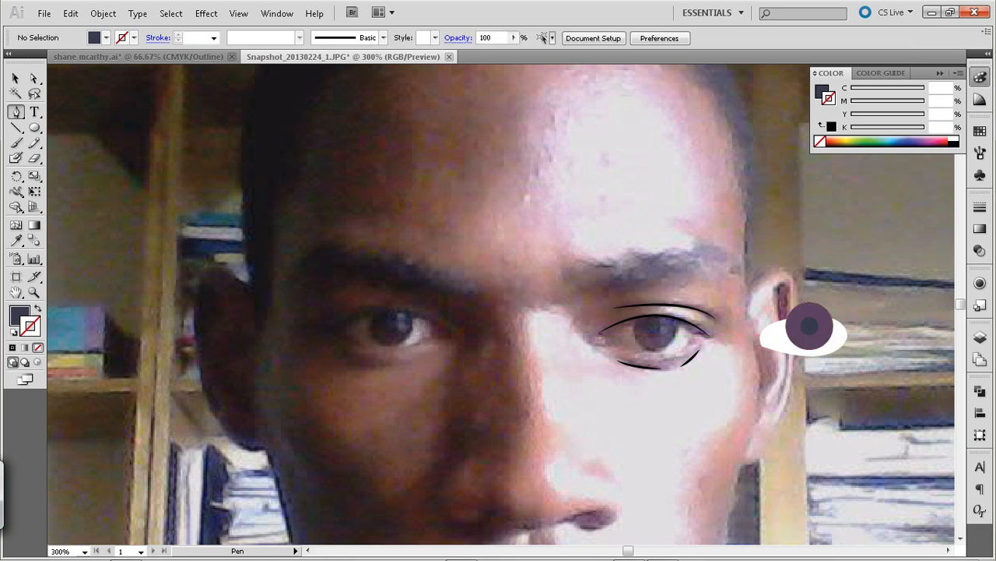
Copy the purple iris circle and shift the copy 40 px straight down, below the white eye shape
click(15, 78)
click(823, 333)
key(ctrl+c)
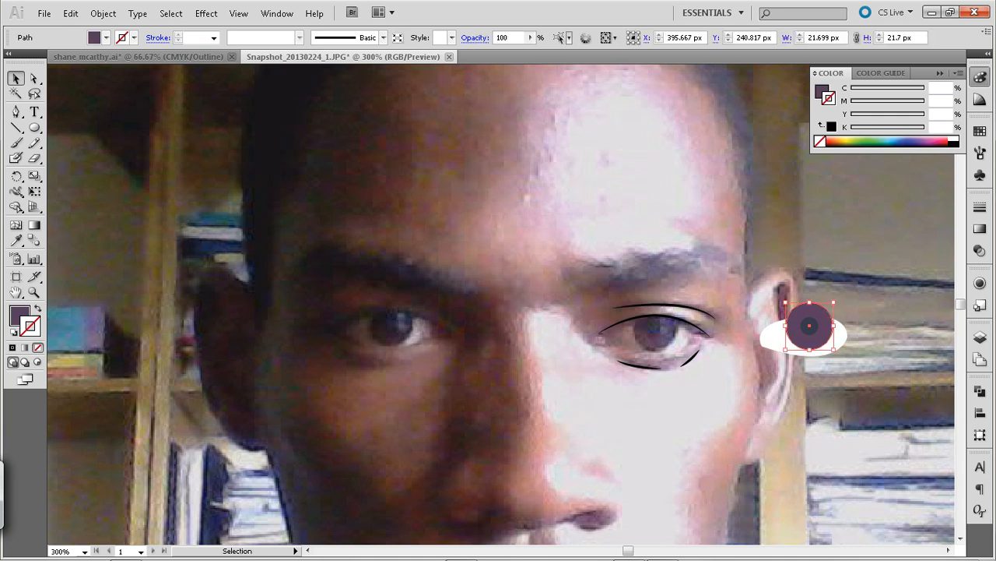
key(shift+Down)
key(shift+Down)
key(shift+Down)
key(shift+Down)
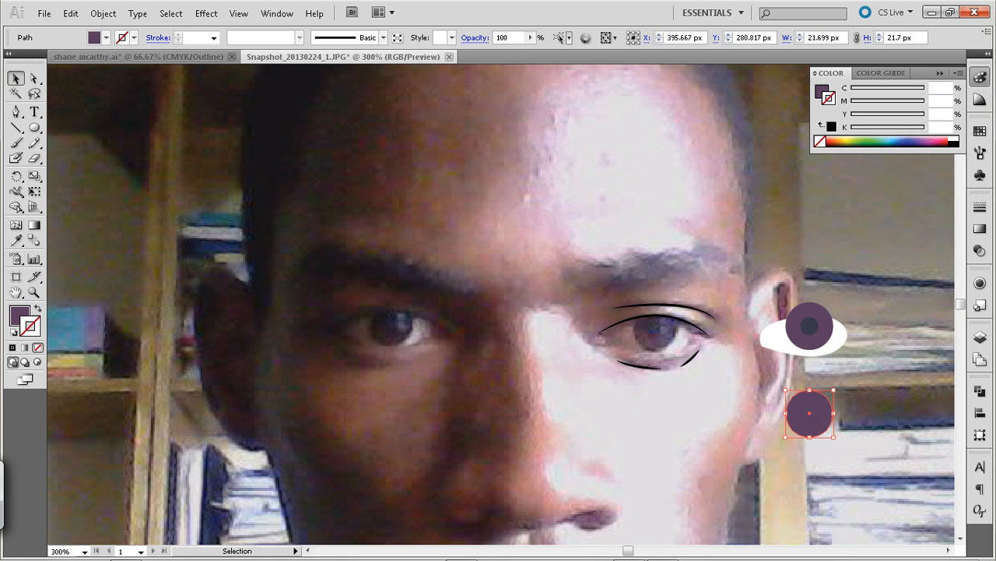
key(p)
click(829, 429)
key(ctrl+z)
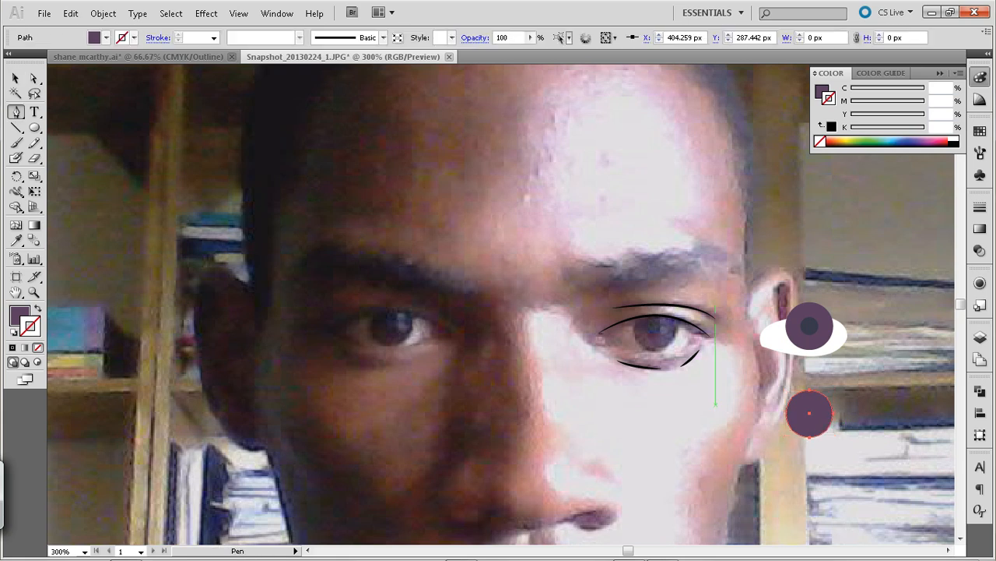
Draw a closed curved shape about 26 × 13 px across the copied circle's lower part with the Pen tool, and fill it with a darker purple sampled from the photo's iris
click(16, 79)
click(125, 148)
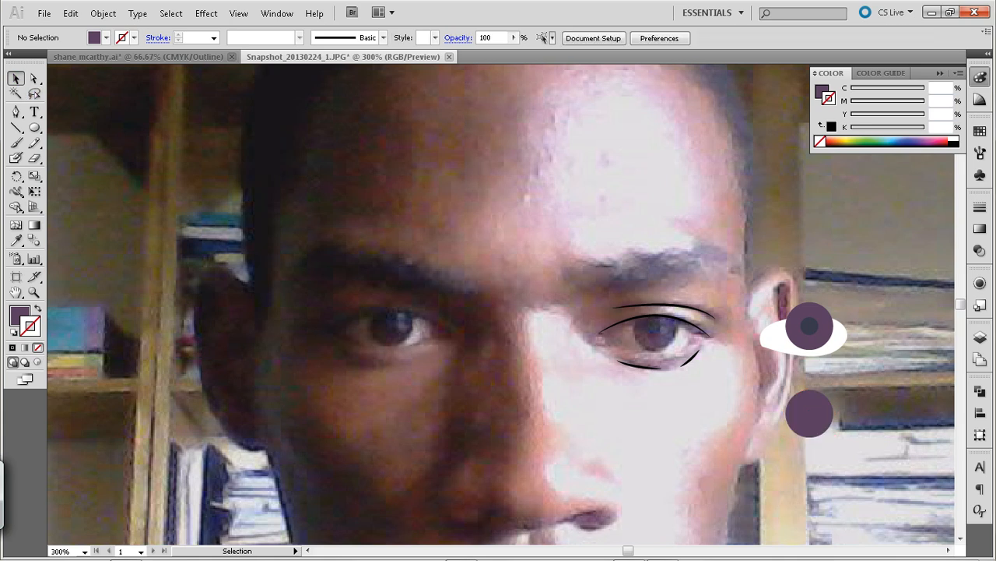
key(p)
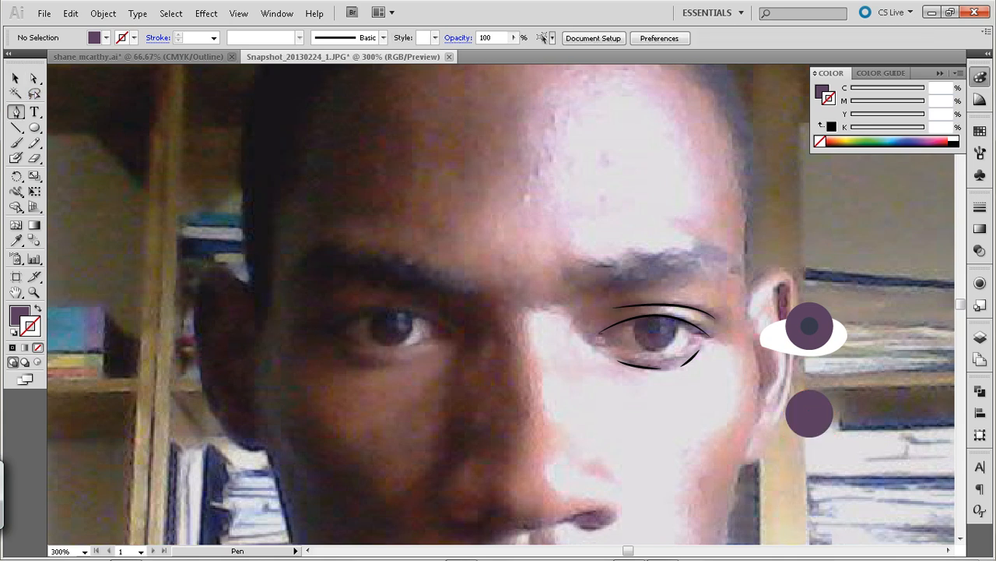
click(837, 431)
drag(779, 428, 748, 457)
drag(836, 430, 819, 459)
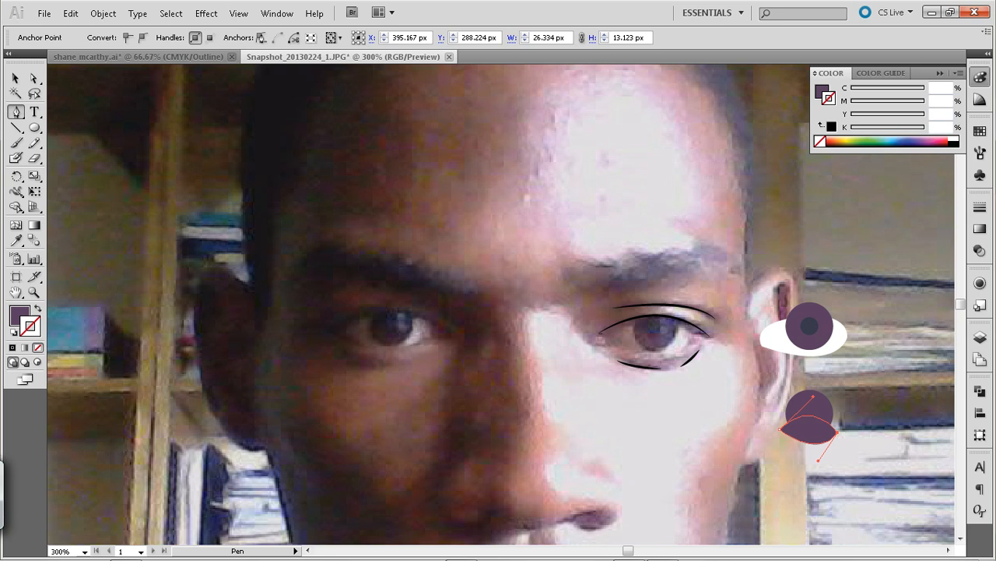
key(i)
click(658, 328)
Intersect the curved shape with the copied circle using Pathfinder so only their overlap is kept
click(16, 78)
shift+click(810, 402)
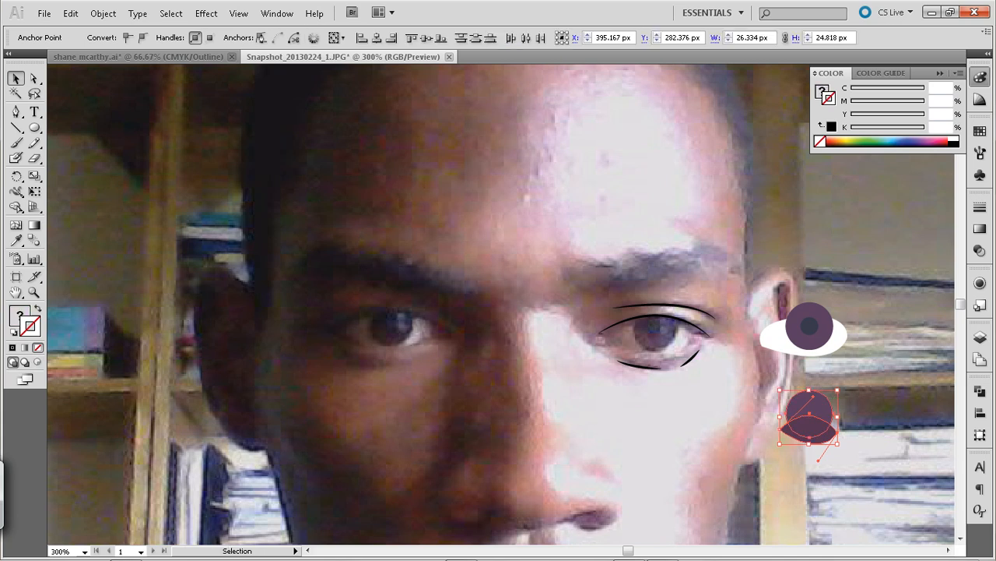
key(ctrl+shift+F9)
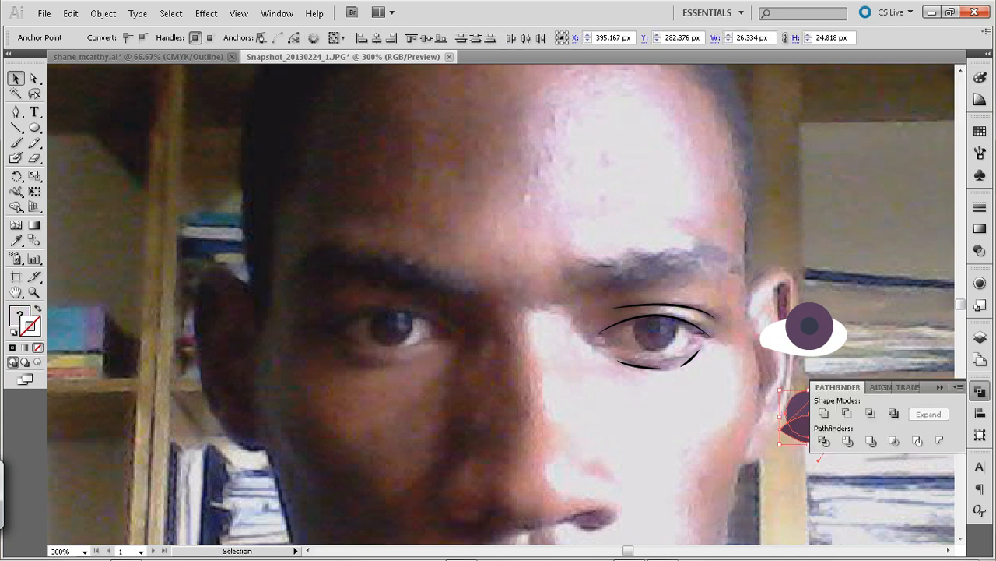
click(870, 413)
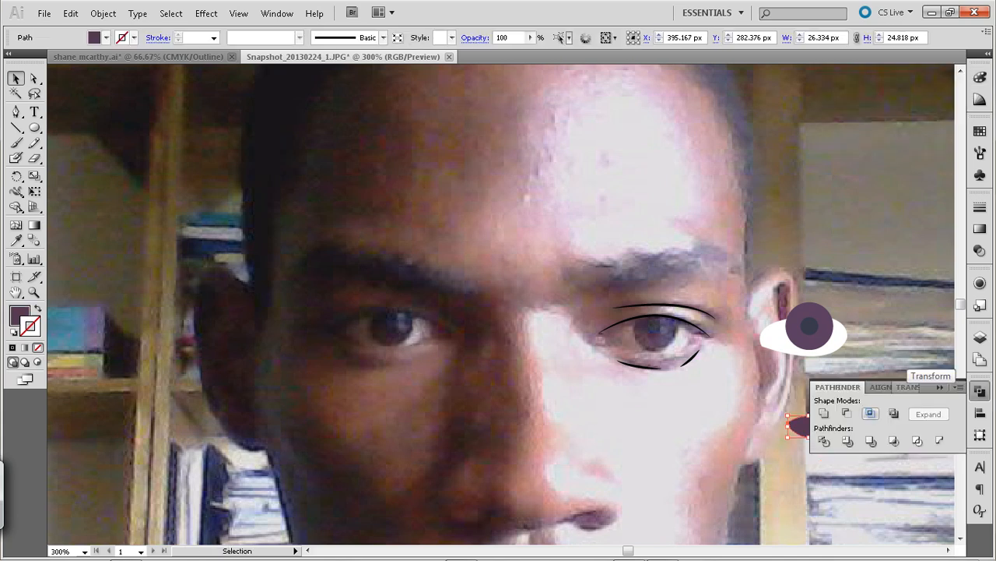
click(895, 296)
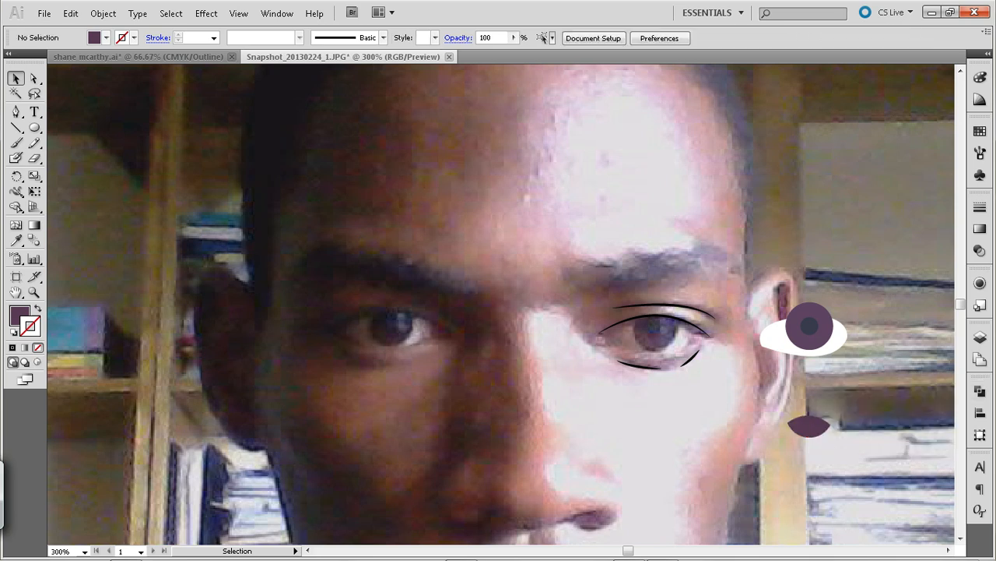
Move the dark overlap shape straight up onto the lower half of the iris as shading
click(809, 425)
key(shift+Up)
key(shift+Up)
key(shift+Up)
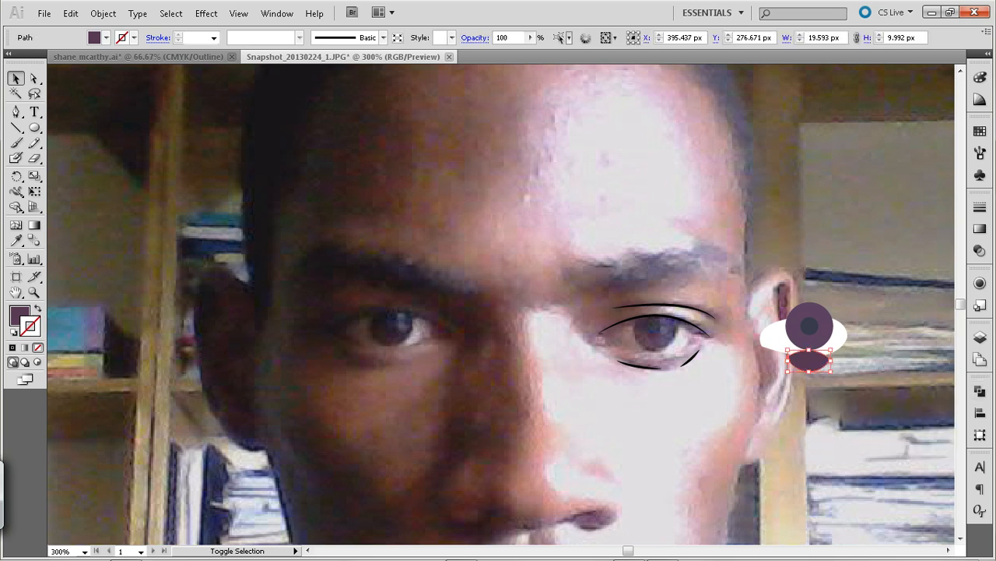
click(811, 420)
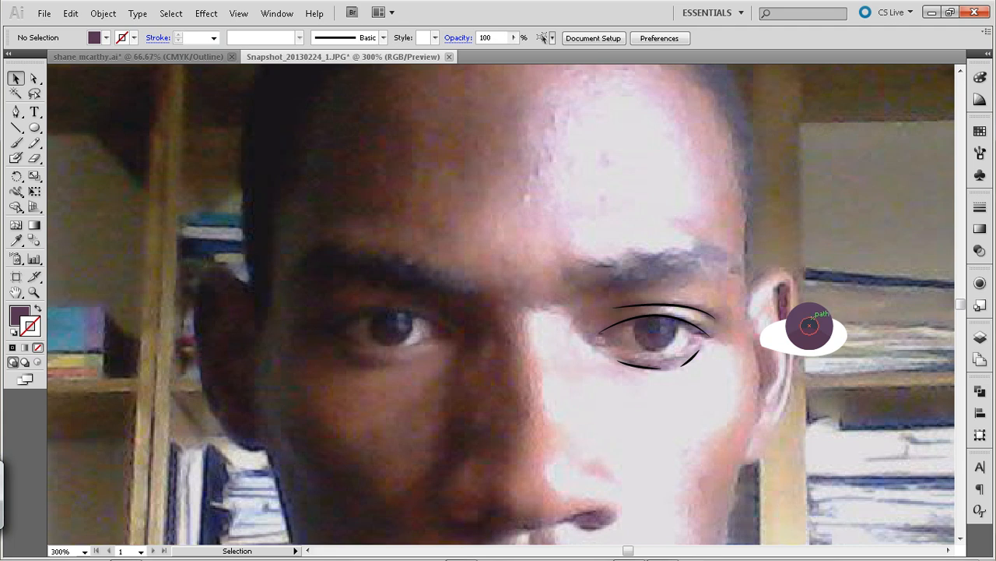
click(814, 326)
key(a)
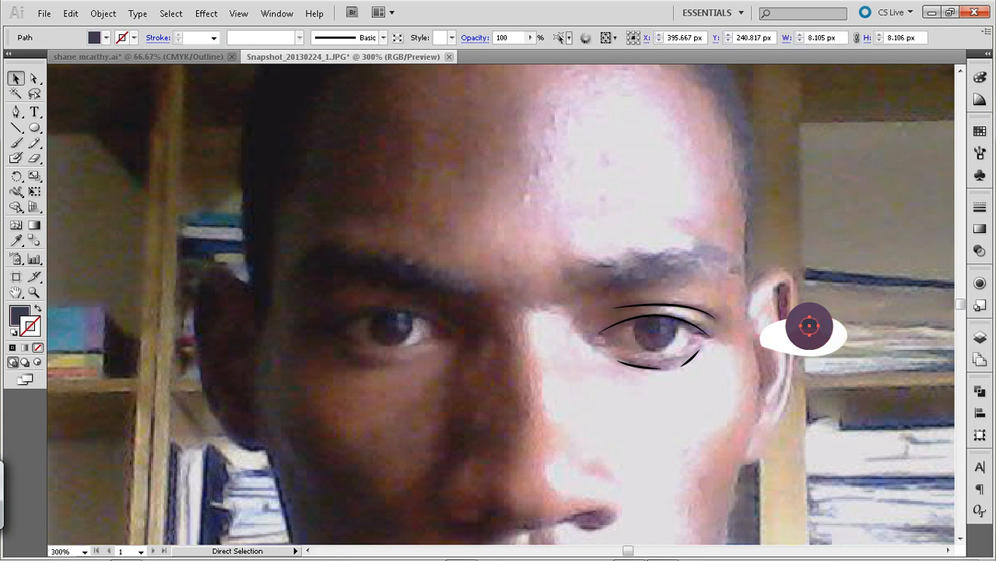
key(v)
key(ctrl+shift+a)
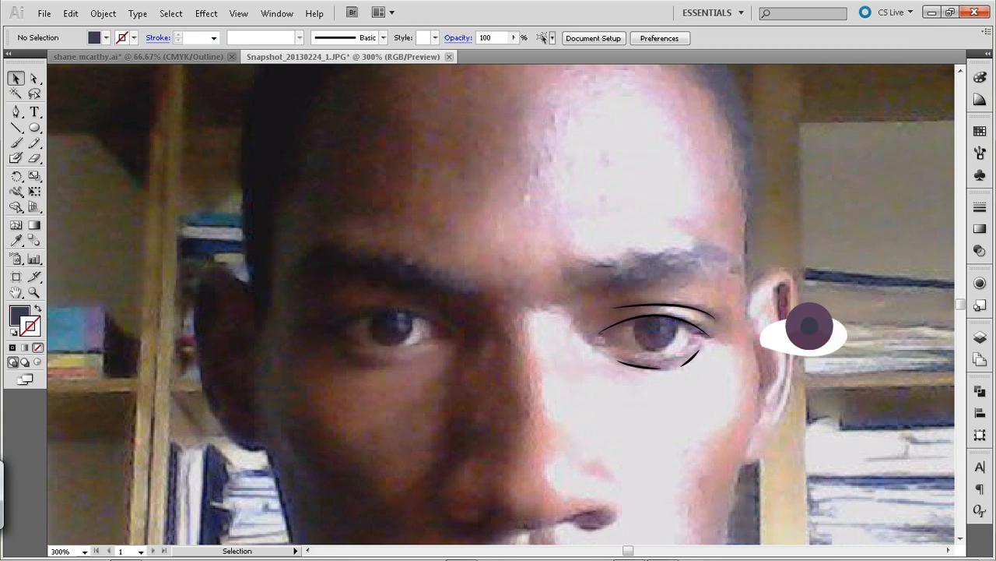
Draw a circle about 11 px across centred on the pupil's right edge and fill it with white (FFFFFF)
key(l)
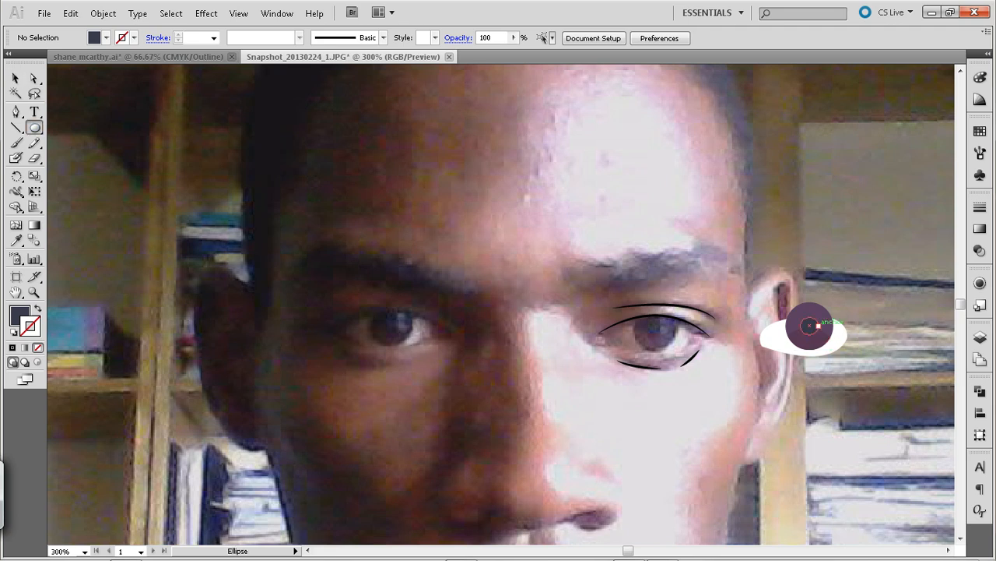
drag(809, 326, 830, 337)
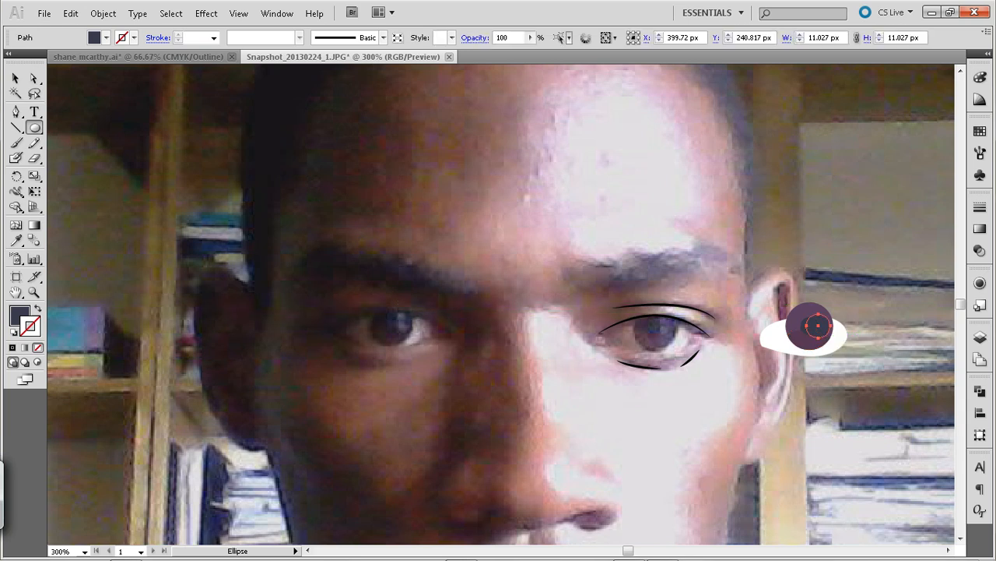
double_click(20, 315)
drag(398, 242, 313, 195)
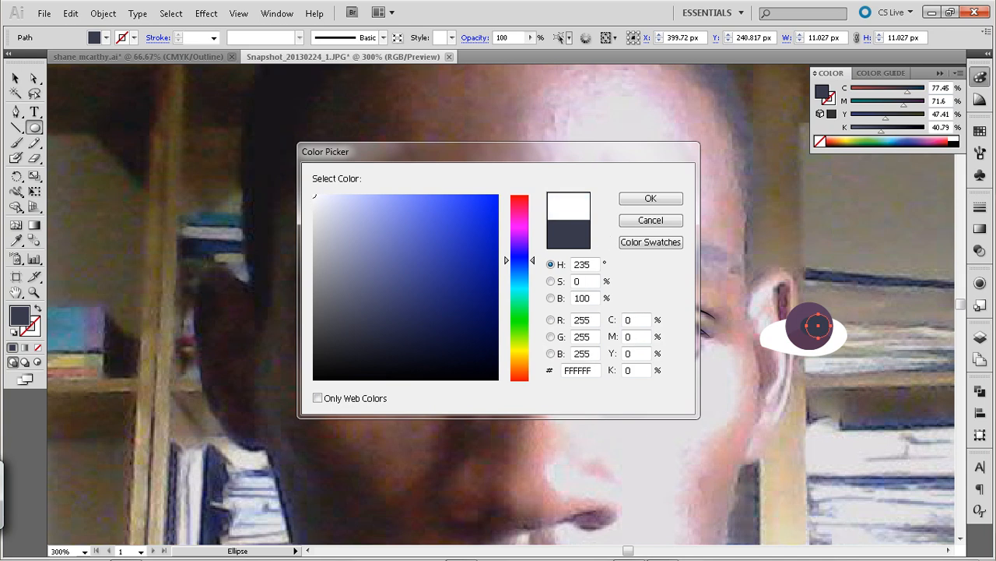
key(Return)
key(v)
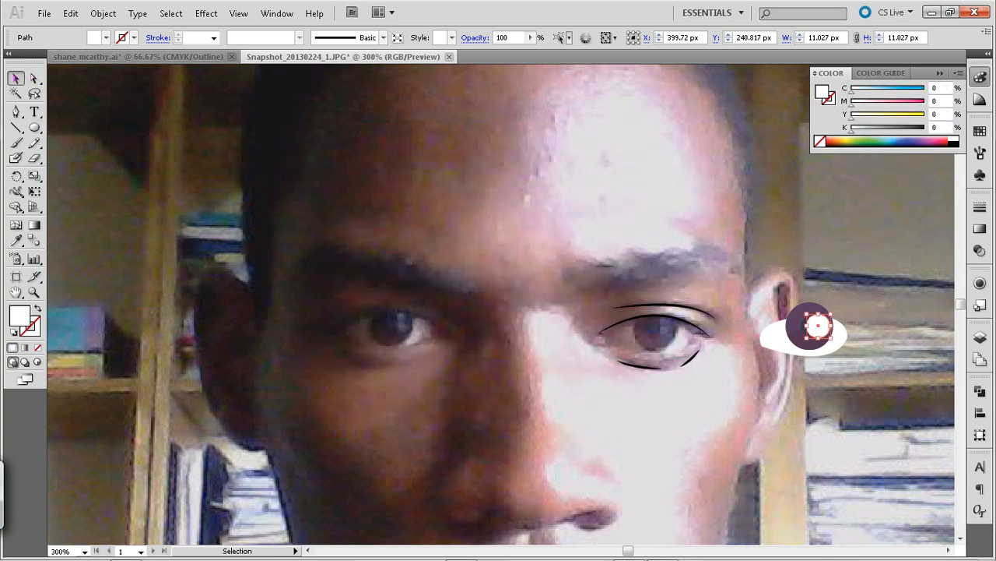
Lower the white highlight circle's opacity to 23%
click(530, 37)
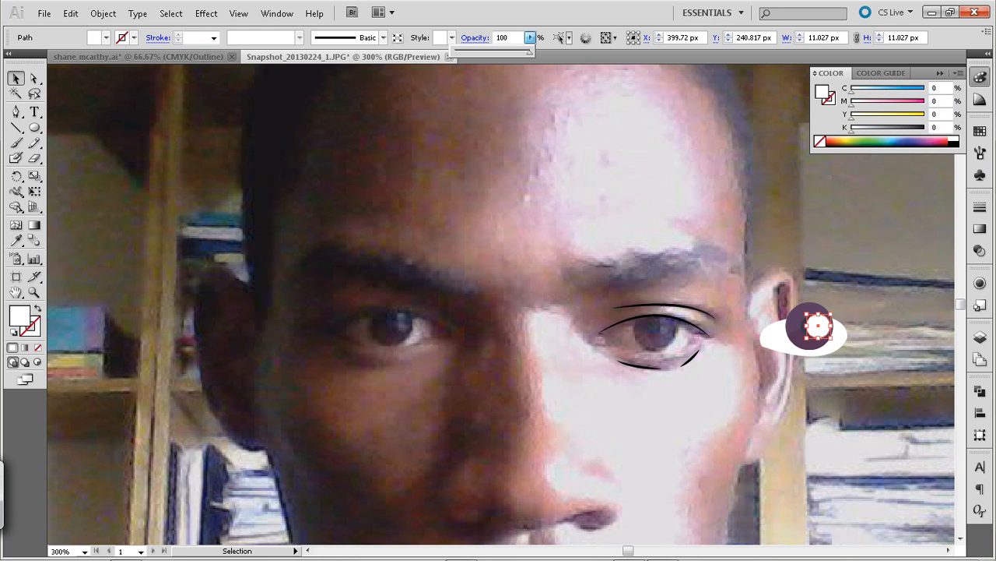
drag(529, 52, 472, 52)
key(Return)
key(ctrl+shift+a)
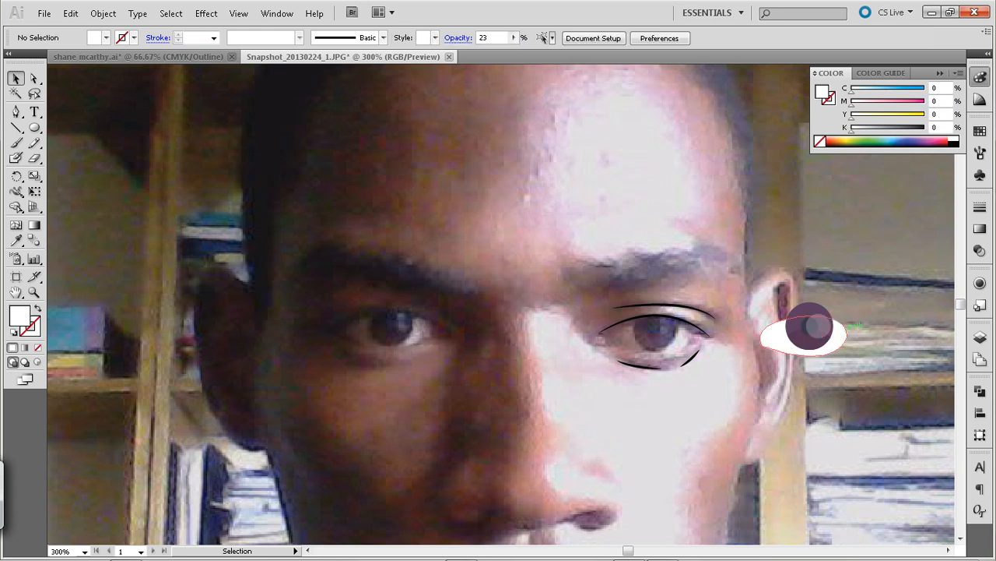
Scale the highlight circle down about its centre to about 5.2 px across
click(817, 326)
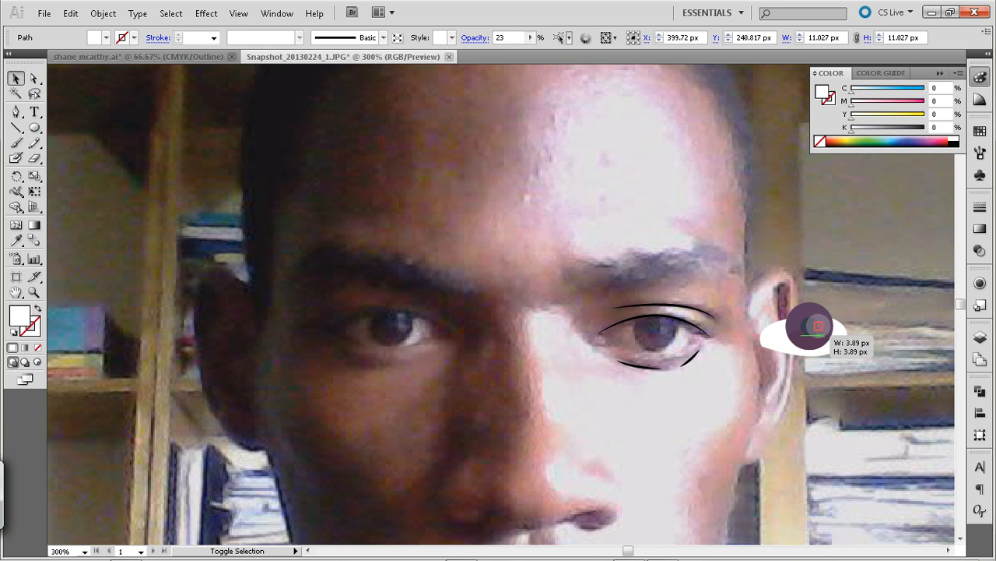
drag(817, 325, 817, 327)
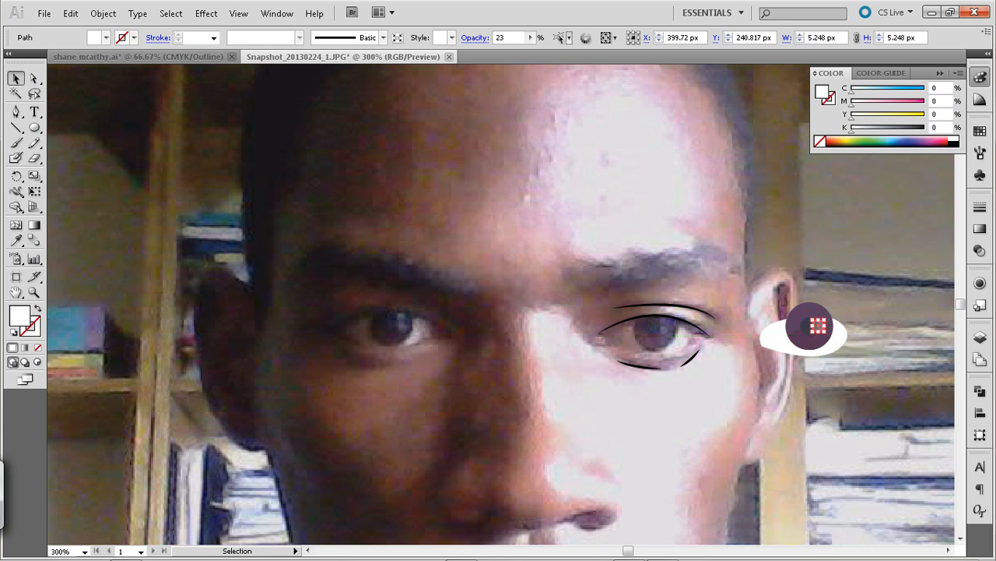
key(a)
key(v)
key(ctrl+shift+a)
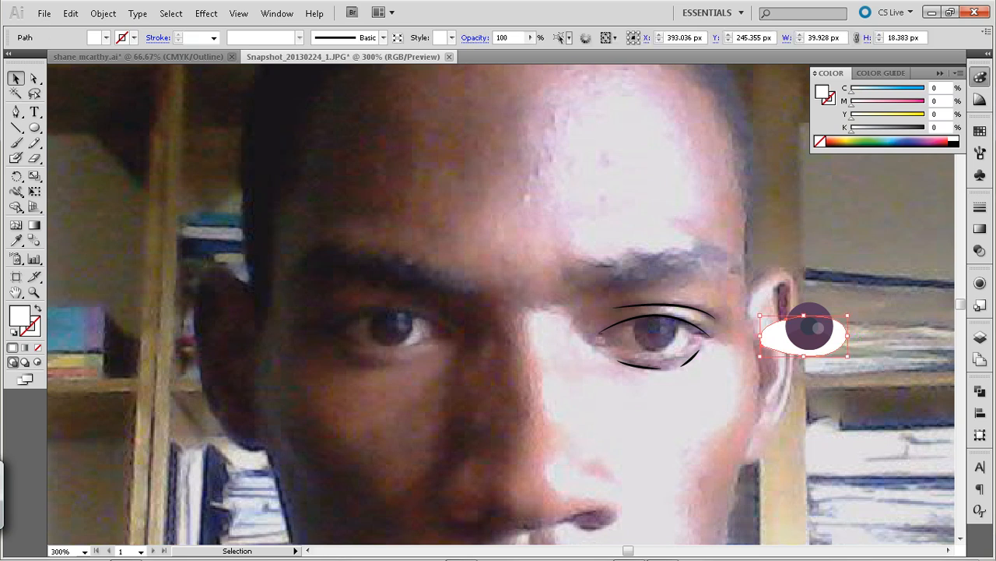
click(864, 382)
click(840, 339)
click(864, 381)
click(841, 338)
click(864, 382)
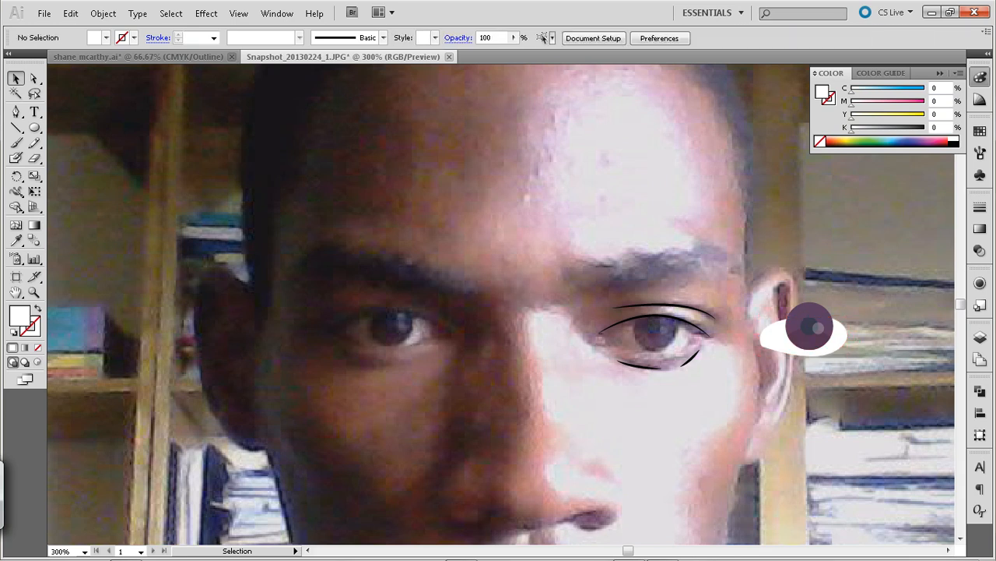
click(846, 335)
key(ctrl+c)
key(ctrl+f)
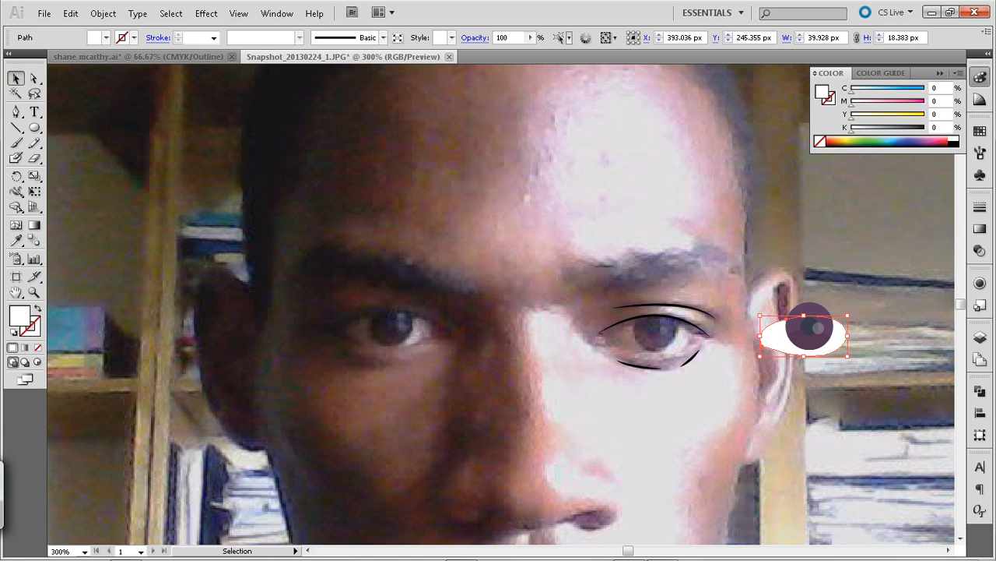
key(ctrl+z)
key(ctrl+z)
key(ctrl+z)
key(ctrl+z)
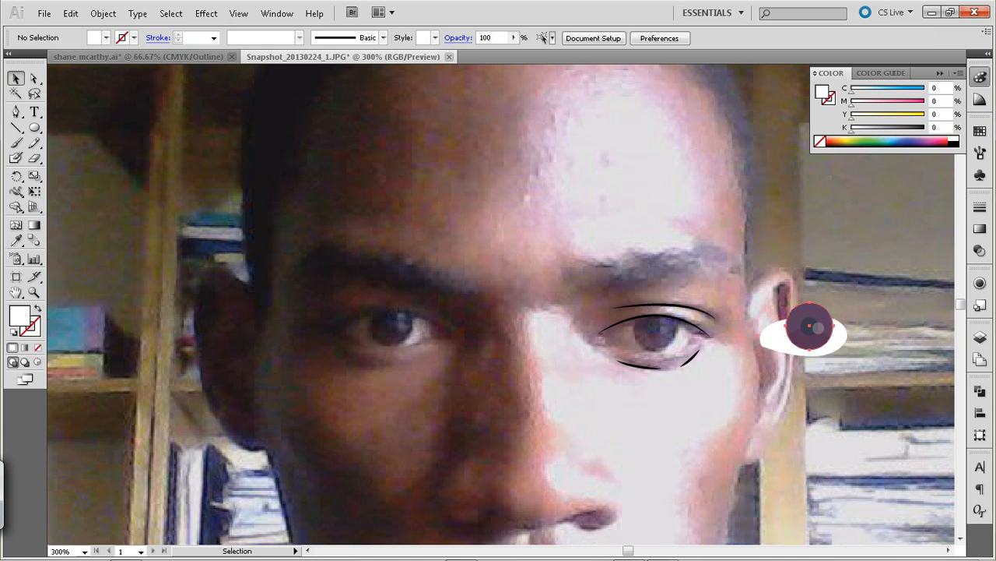
Group the iris circle, its dark shading, the pupil and the white highlight
click(809, 326)
shift+click(817, 328)
key(ctrl)
key(ctrl+g)
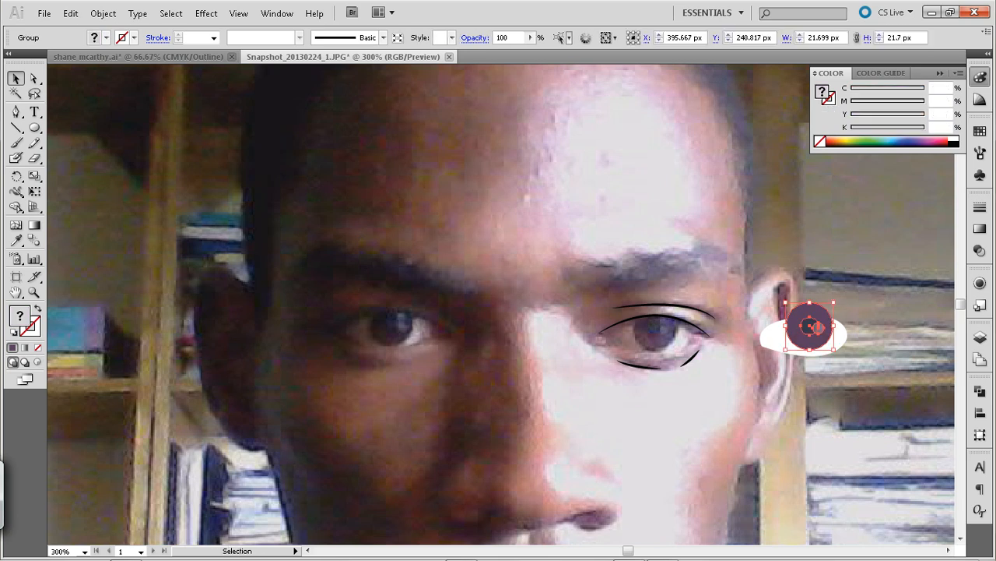
key(ctrl+shift+a)
key(ctrl+z)
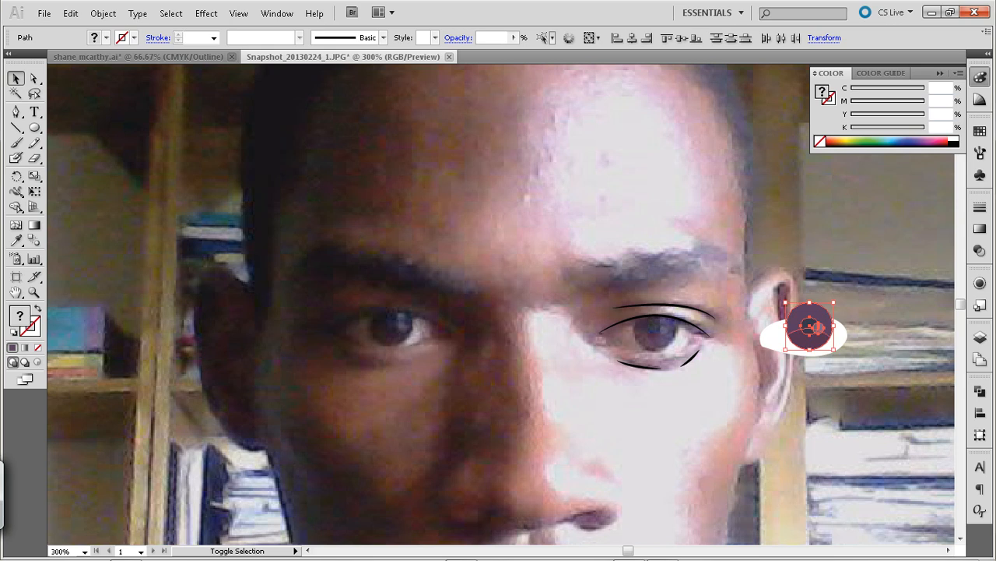
key(ctrl+g)
key(ctrl+shift+a)
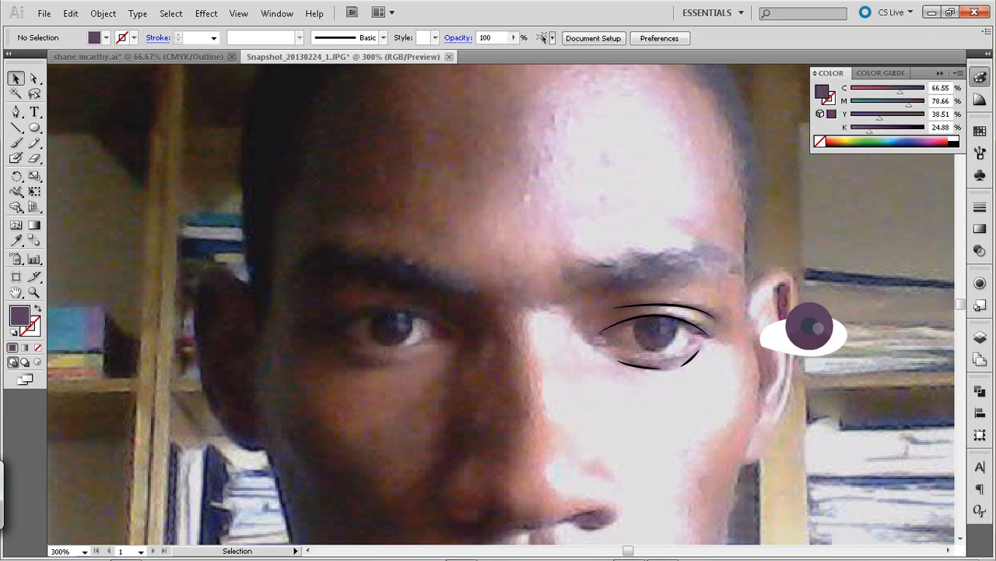
drag(809, 325, 822, 274)
key(ctrl+z)
key(ctrl+shift+a)
Copy the white eye shape and paste the copy in place in front of the iris group
click(845, 336)
key(ctrl+shift+a)
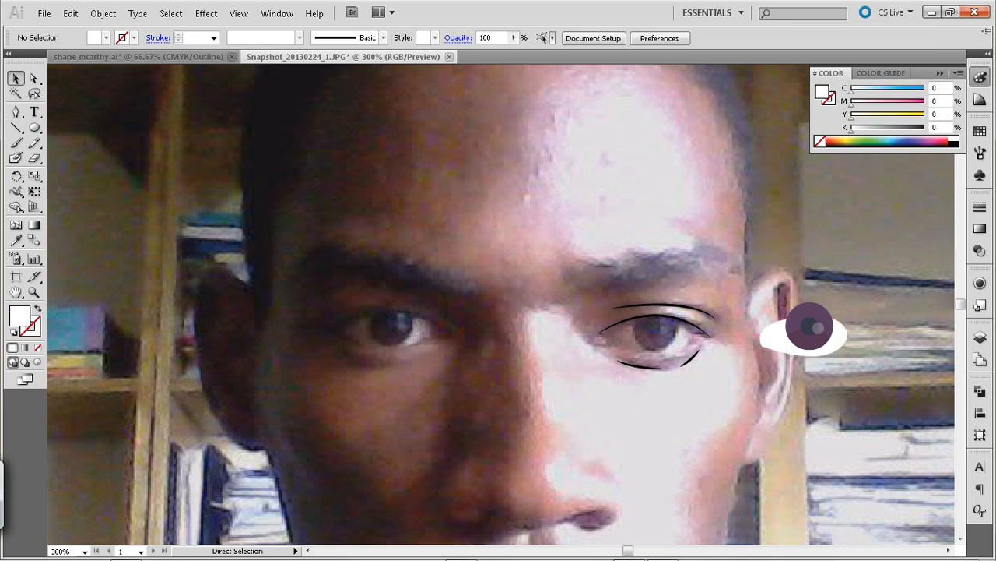
key(ctrl+f)
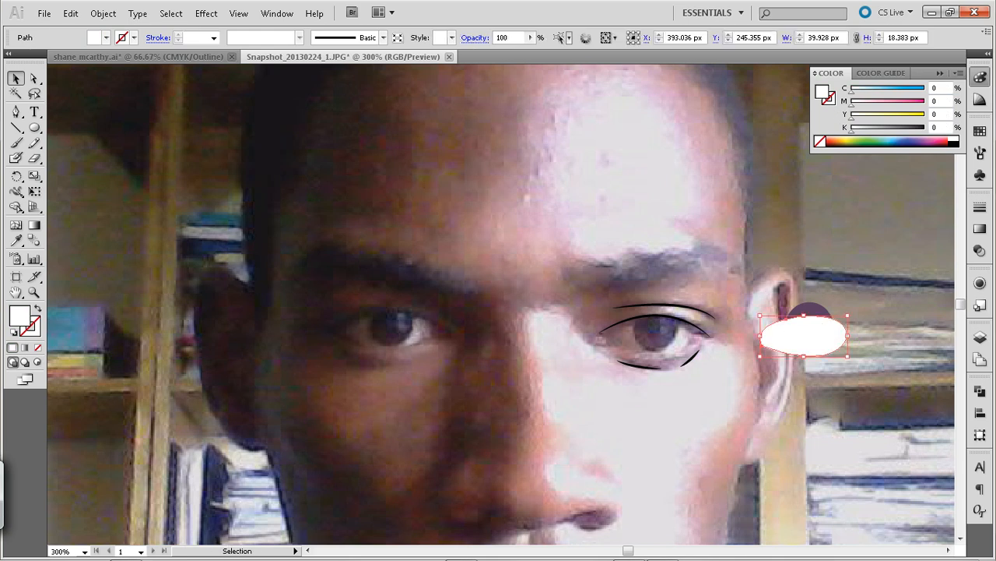
Clip the iris group inside the copied white eye shape with a clipping mask
shift+click(816, 304)
click(845, 306)
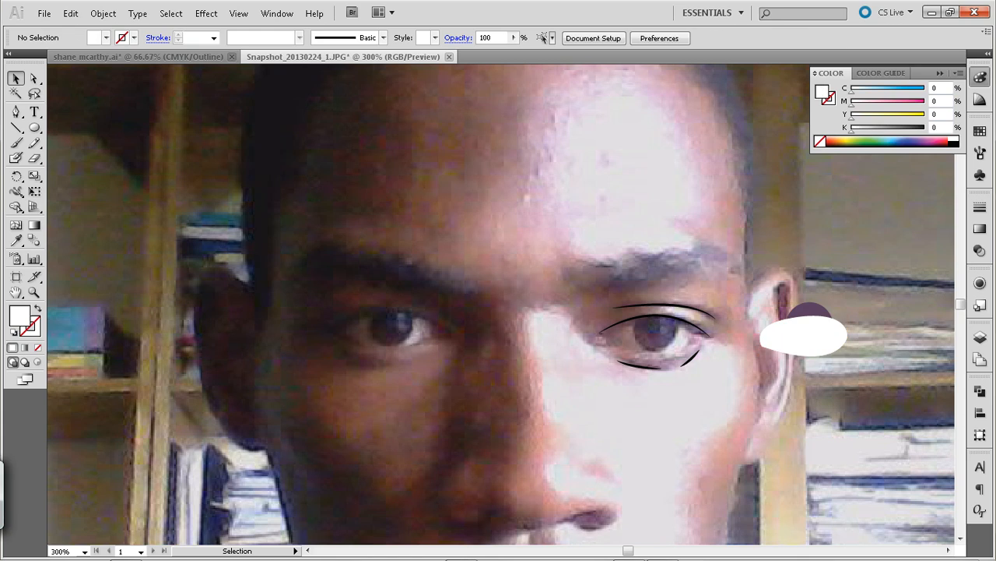
click(831, 318)
shift+click(844, 335)
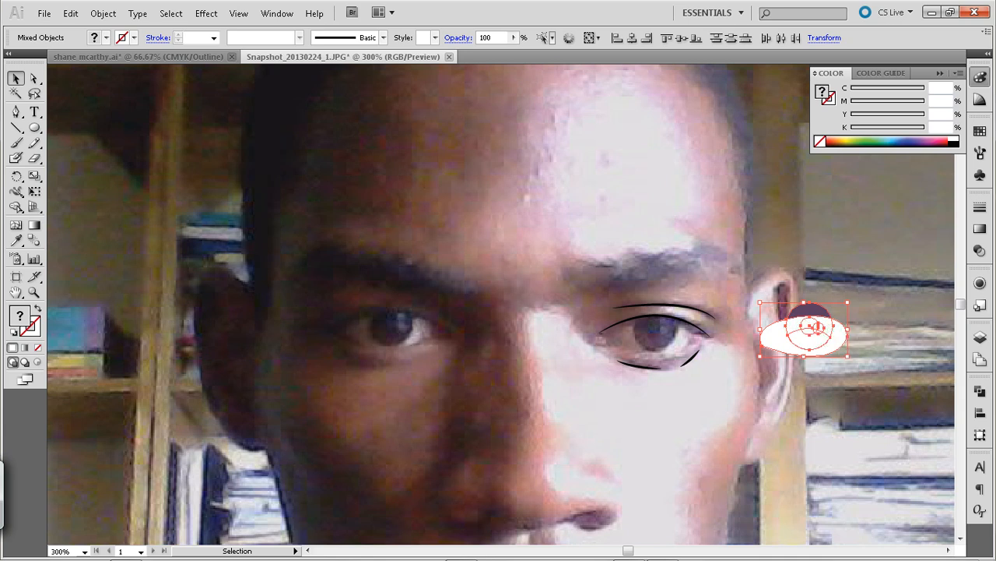
right_click(830, 327)
click(866, 395)
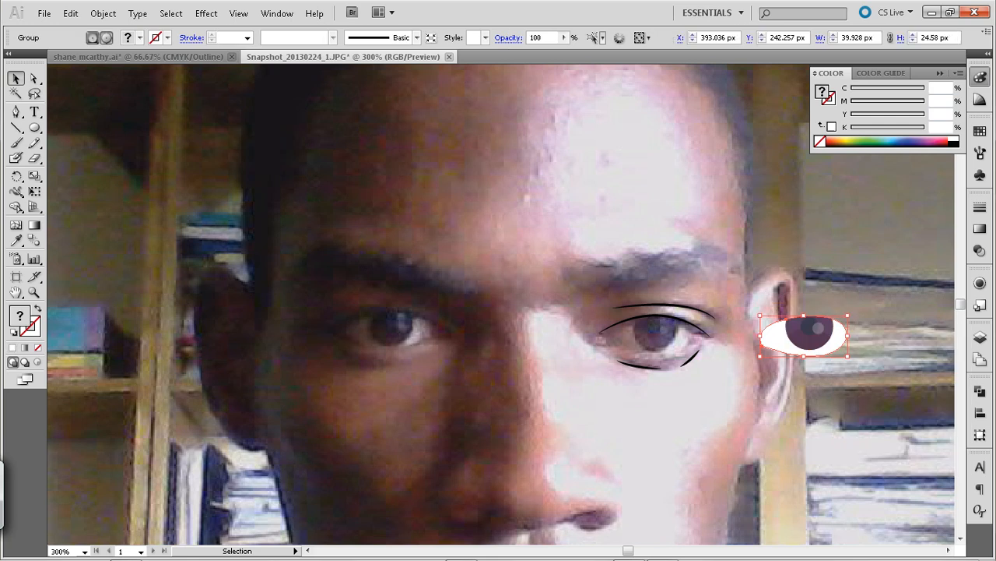
click(865, 395)
Move the clipped iris together with the white eye shape onto the photo's eye, between the traced eyelid lines
click(812, 338)
mouse_move(813, 338)
mouse_down()
mouse_move(723, 338)
mouse_move(813, 338)
mouse_up()
shift+click(838, 339)
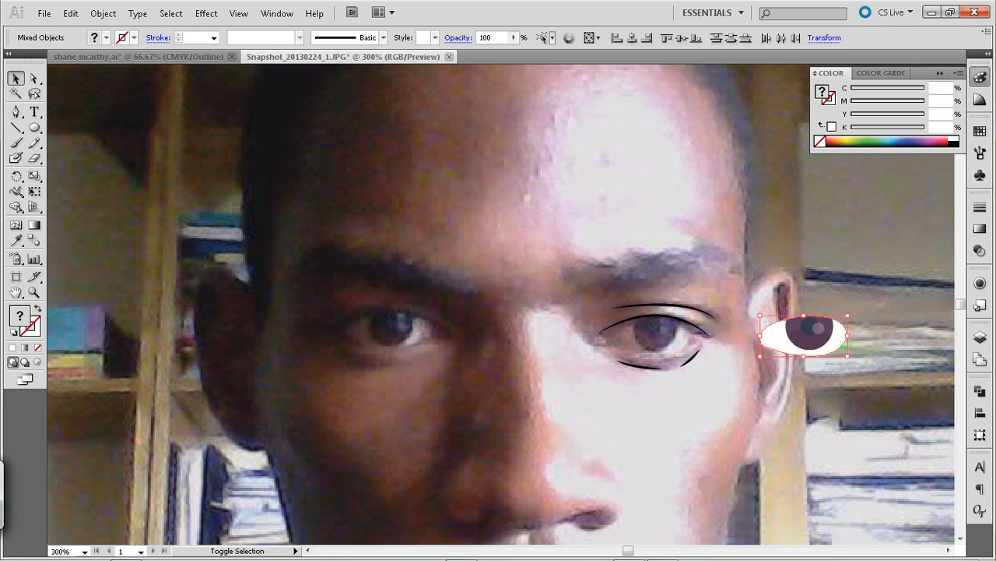
drag(838, 339, 684, 339)
key(ctrl+shift+a)
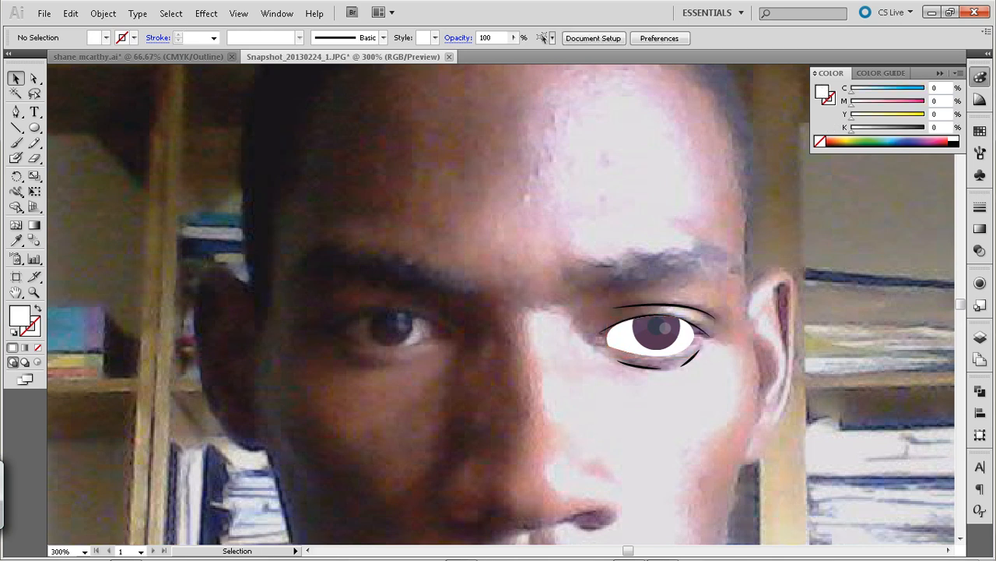
Draw a curved Pen line about 41.7 px wide along the eye's lower edge and give it the upper crease line's appearance
key(p)
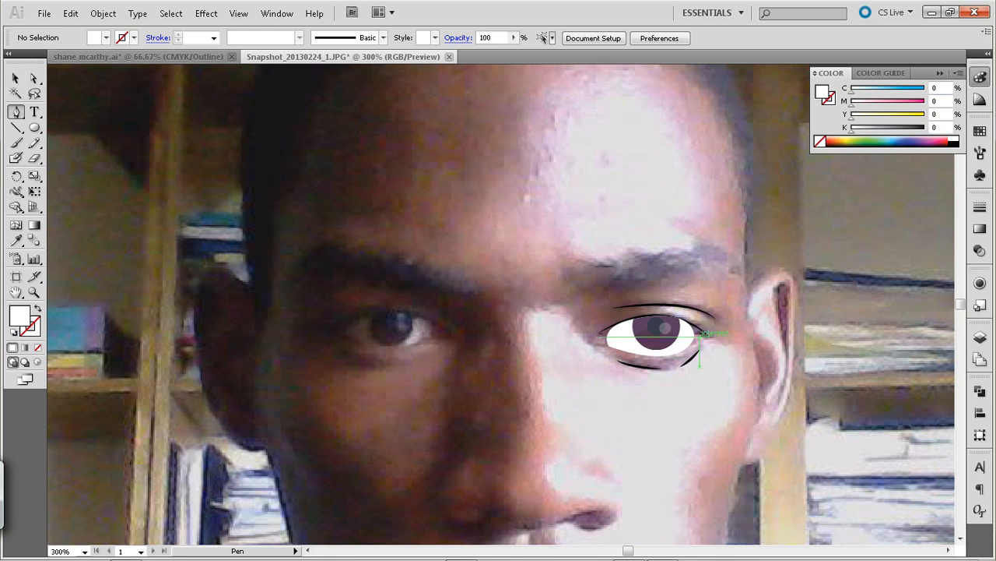
click(693, 339)
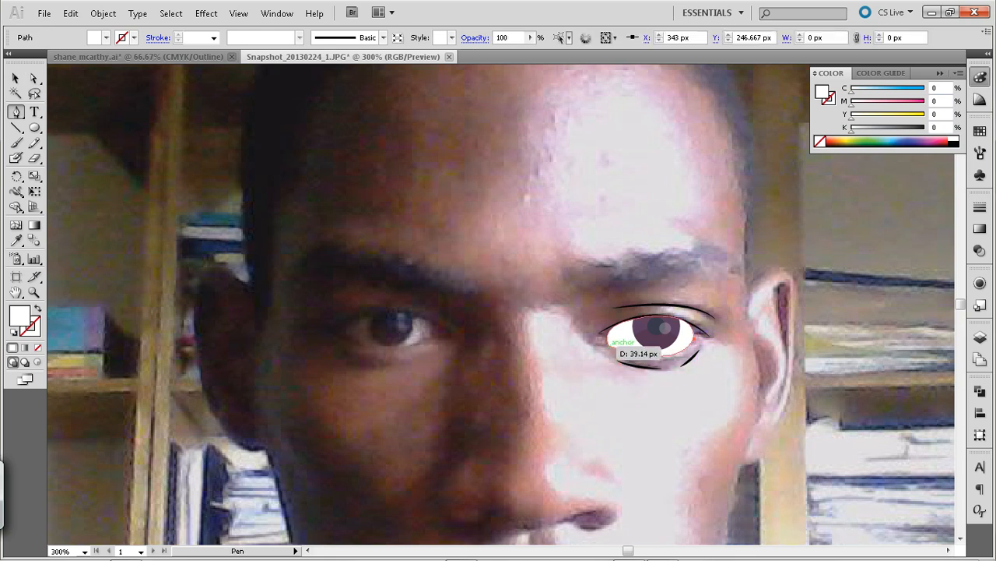
drag(608, 342, 519, 321)
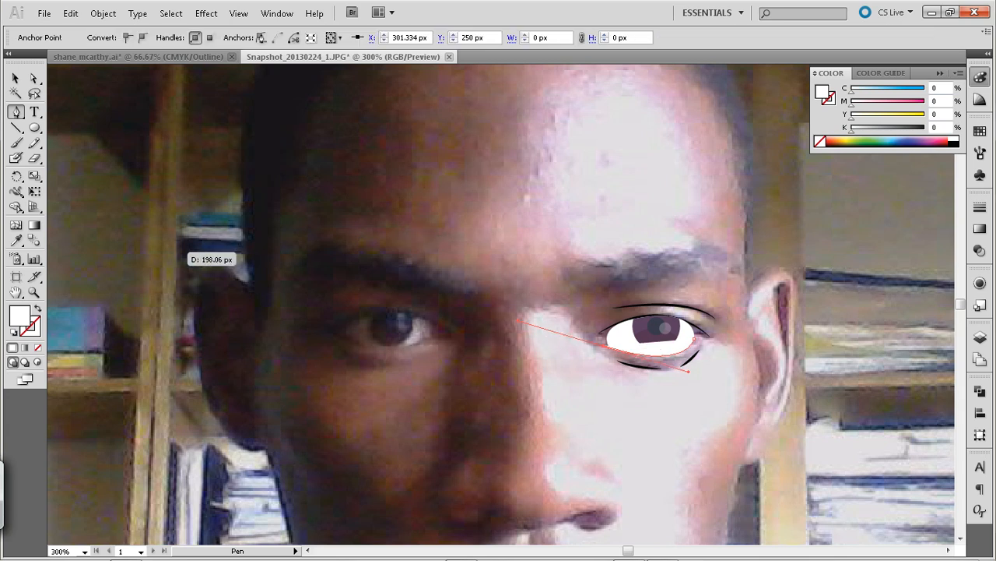
key(i)
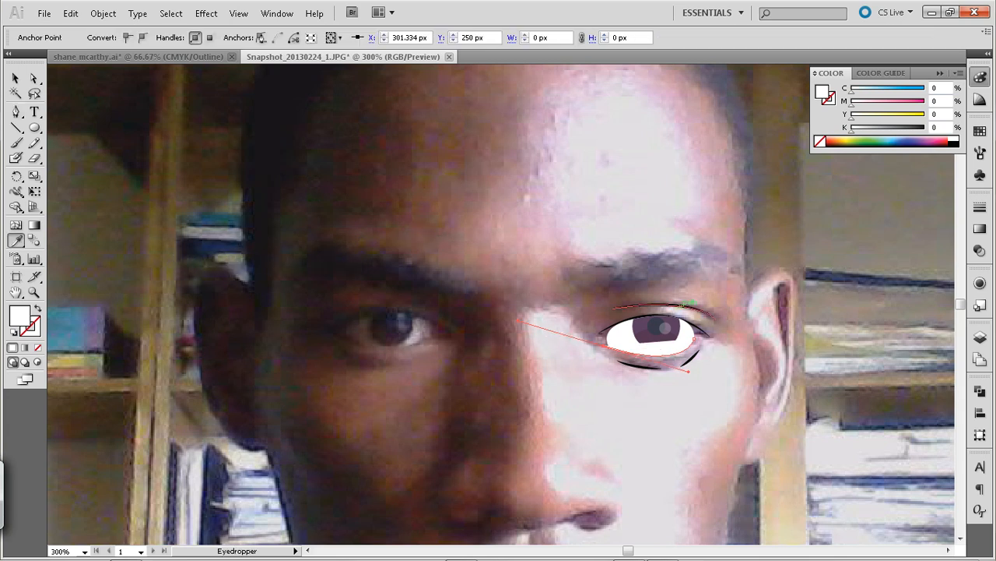
click(679, 306)
key(v)
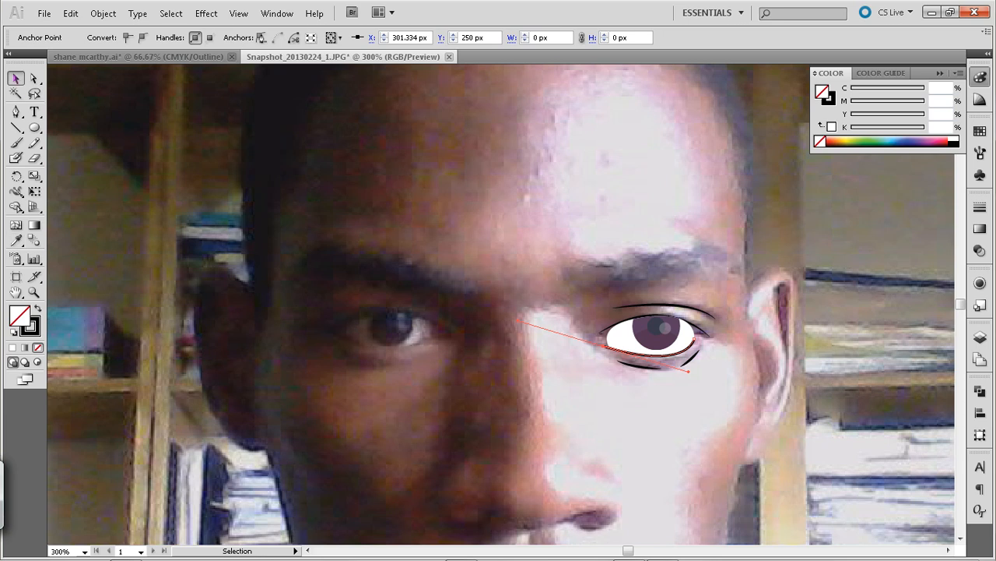
key(ctrl+shift+a)
Apply a tapered variable-width profile to the new lower eyelid line
click(647, 338)
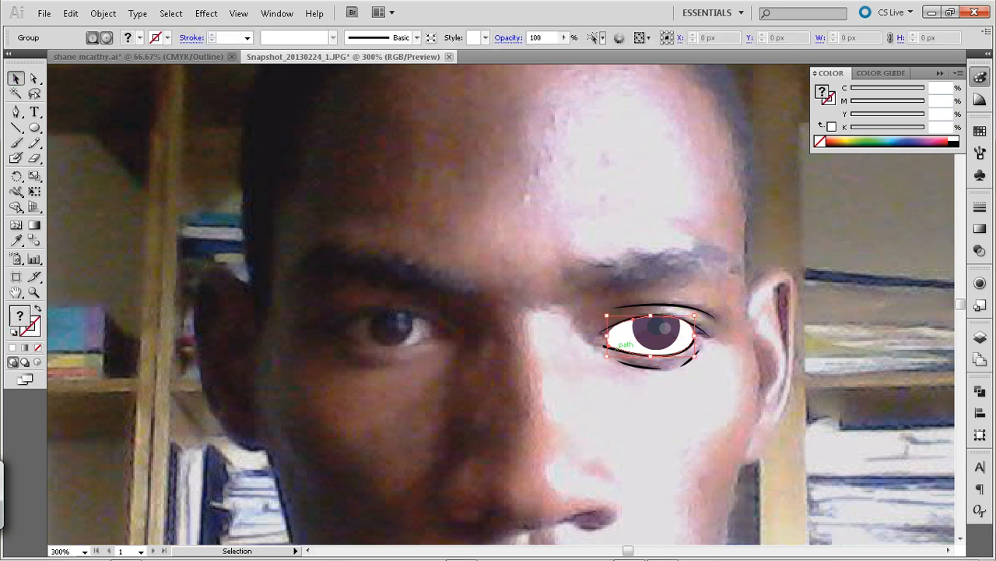
click(598, 350)
click(607, 345)
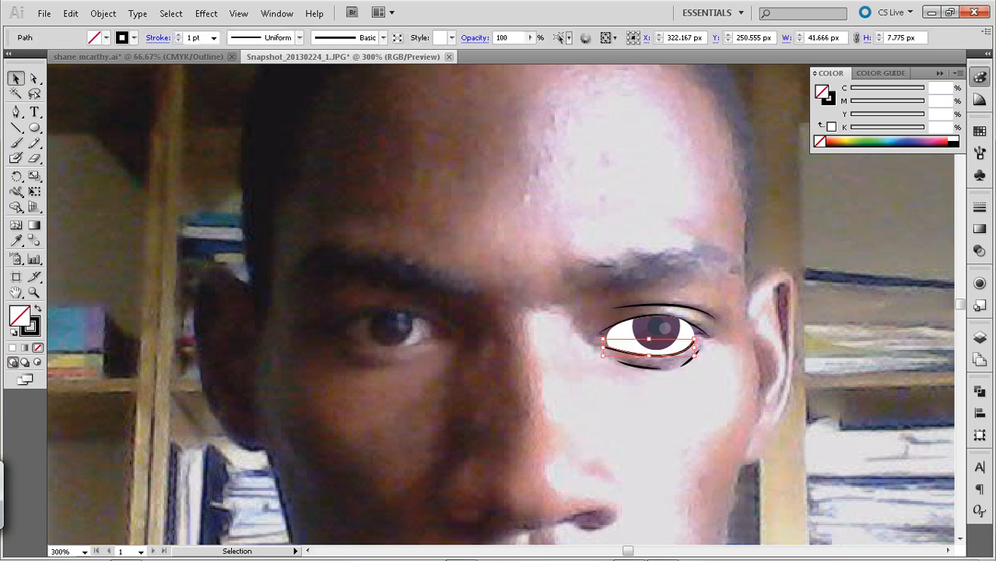
click(300, 37)
click(242, 89)
key(ctrl+shift+a)
Start saving the document as an Adobe Illustrator file
key(ctrl+s)
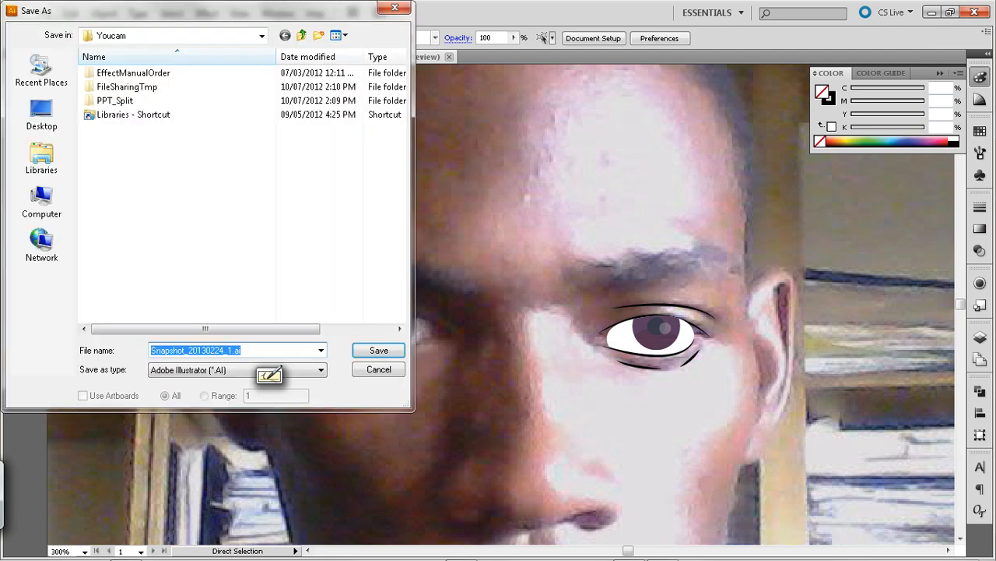
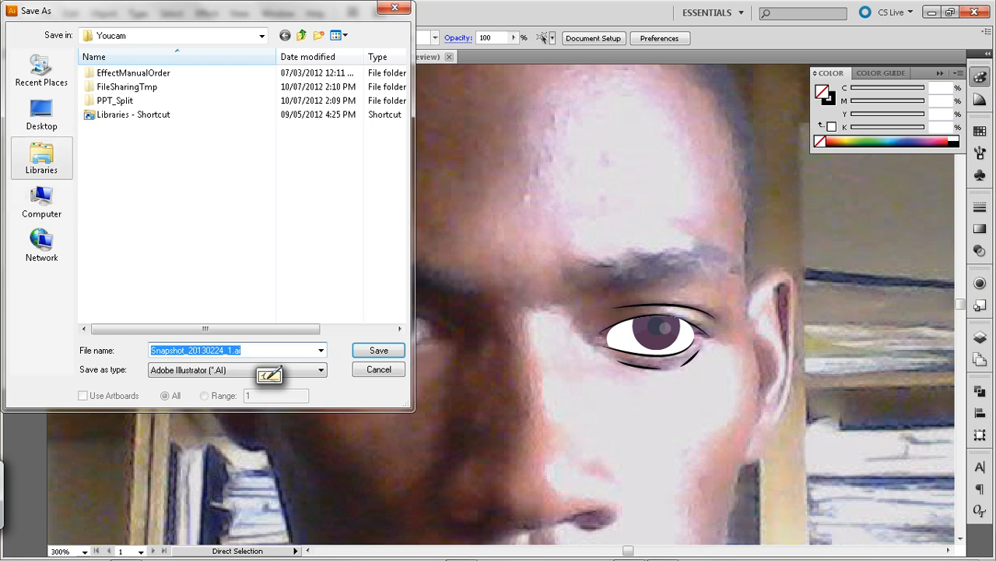
Browse through the Documents library and its Multimedia folder to the Illustrator folder's people subfolder as the save location
click(41, 155)
double_click(167, 73)
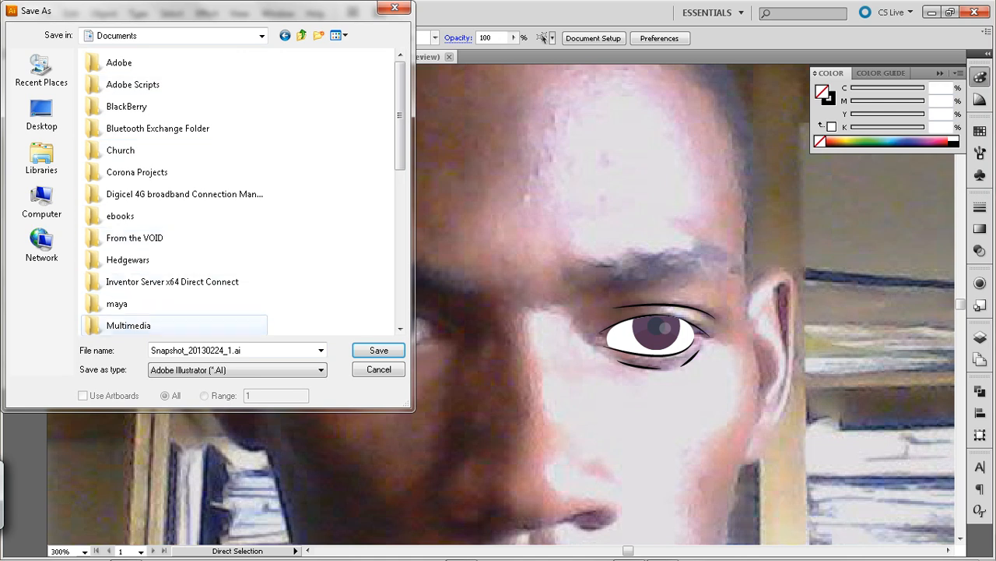
double_click(129, 326)
double_click(111, 62)
double_click(111, 84)
double_click(117, 62)
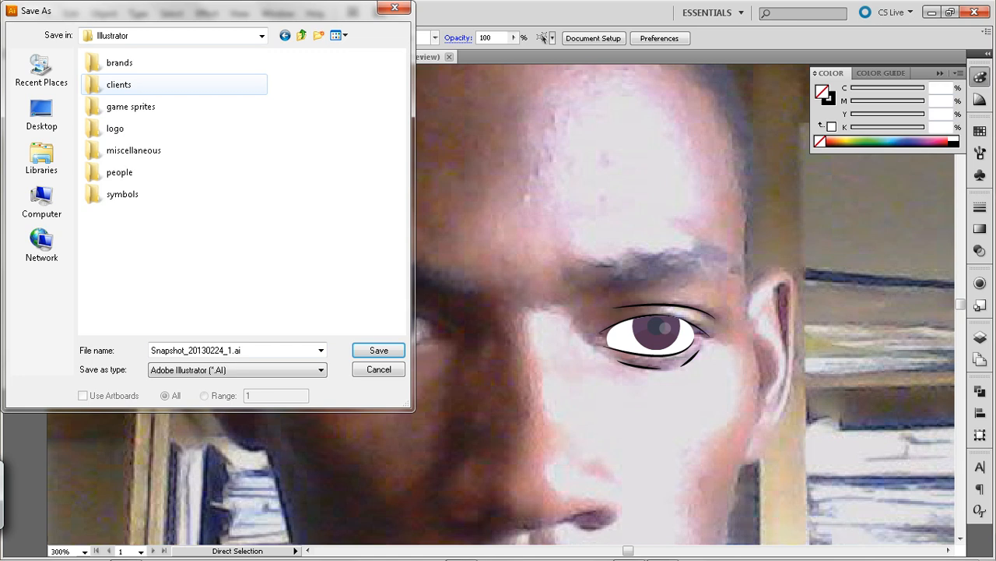
double_click(119, 172)
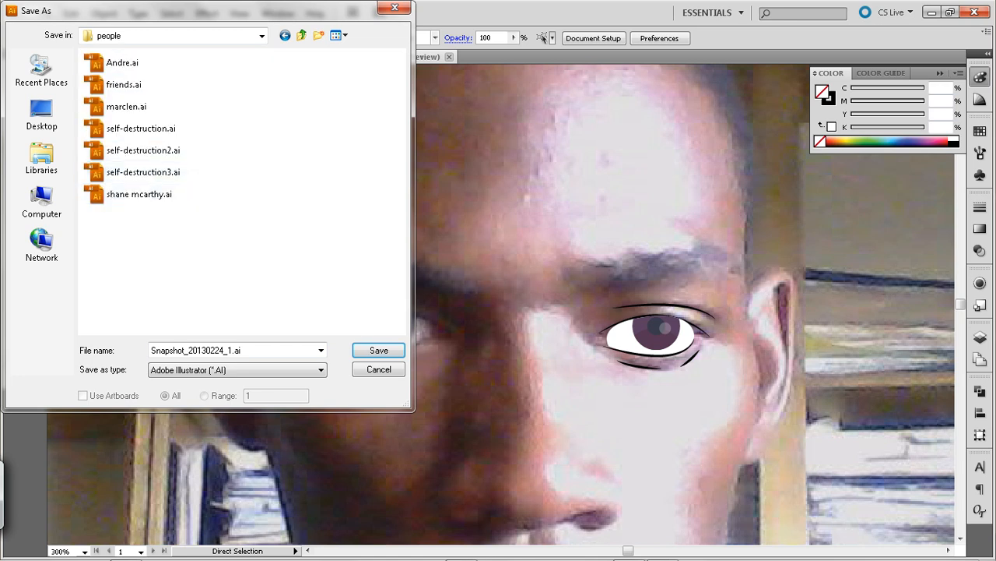
Name the Illustrator file with the portrait subject's first name and save it with the default Illustrator options
key(BackSpace)
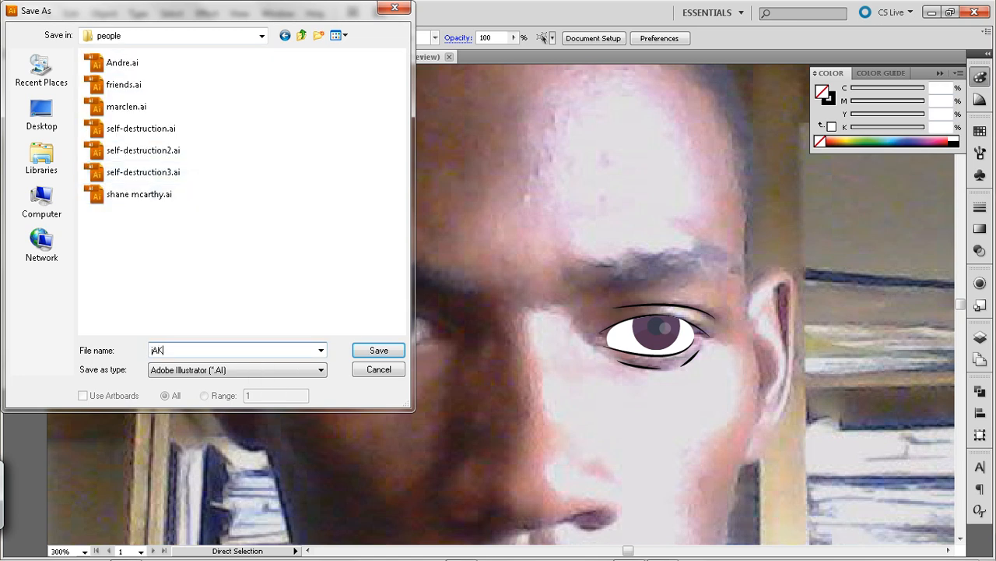
key(Caps_Lock)
text(John)
key(Return)
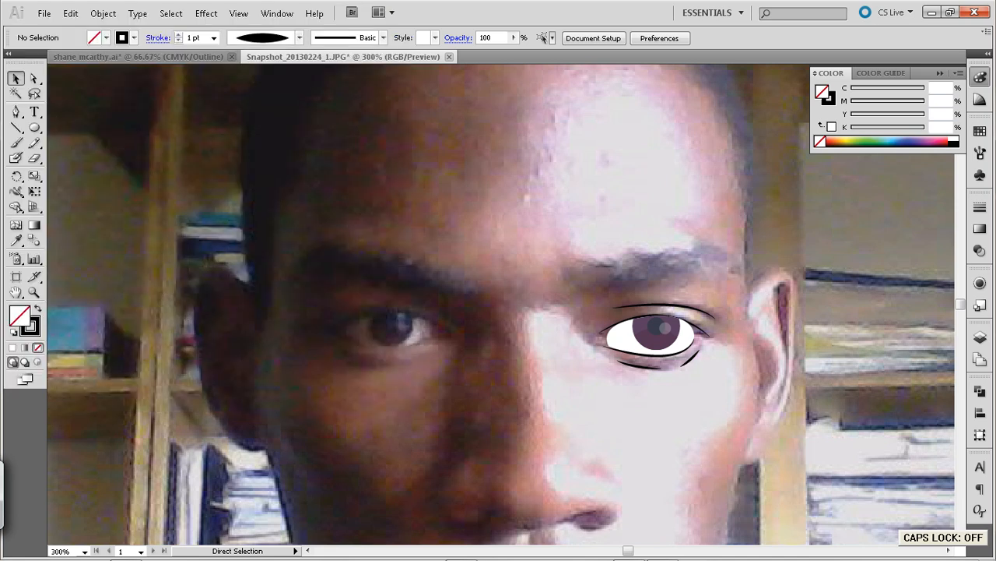
key(Return)
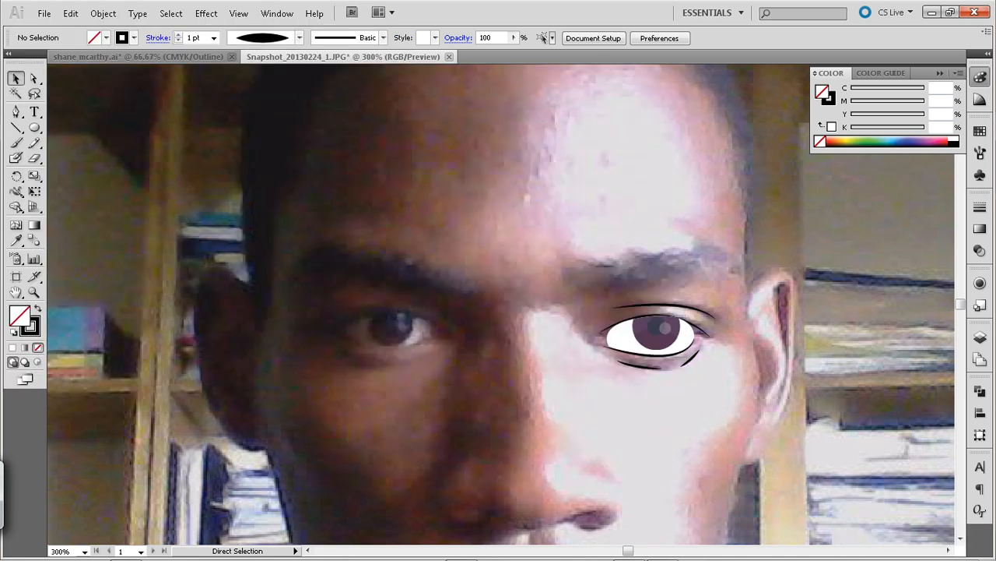
Select all the parts of the finished vector eye, including its eyelid lines, and group them
key(ctrl+minus)
key(ctrl+minus)
key(ctrl+minus)
key(ctrl+minus)
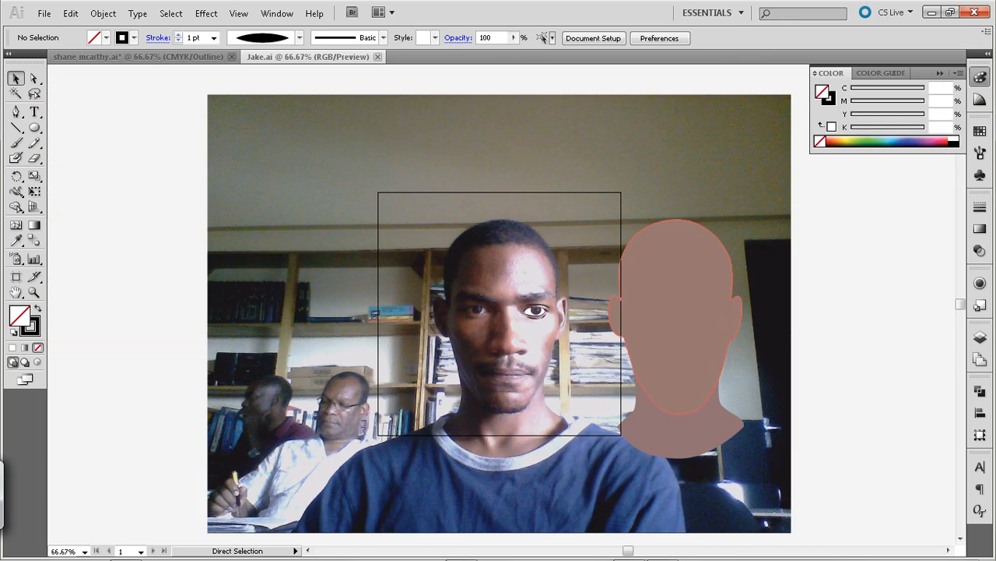
key(ctrl+plus)
drag(584, 296, 528, 331)
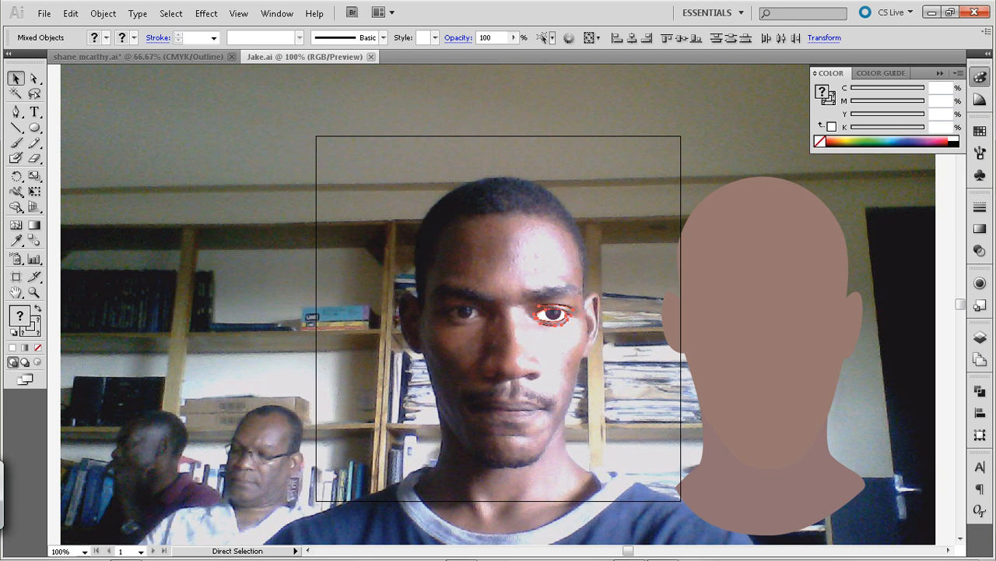
key(ctrl+g)
Move the grouped eye horizontally onto the brown head shape beside the photo
key(shift+Right)
key(shift+Right)
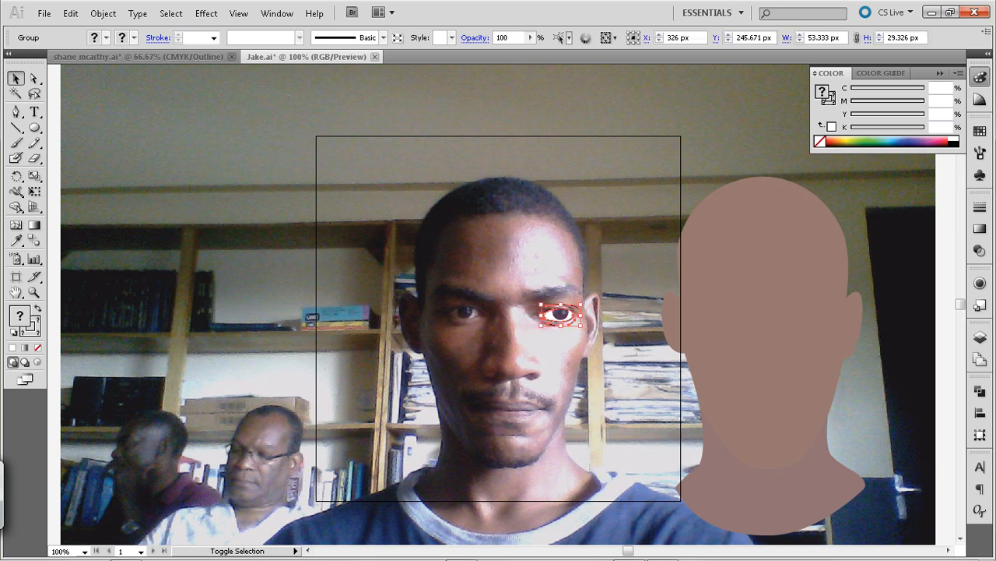
key(shift+Right)
key(shift+Right)
key(shift+Right)
key(shift+Right)
key(shift+Right)
key(shift+Right)
key(shift+Right)
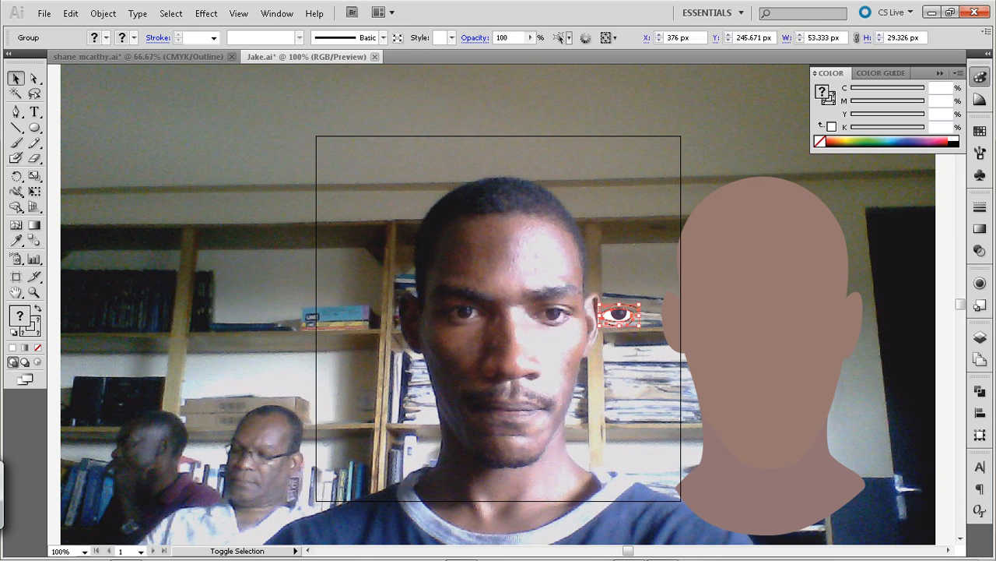
key(shift+Right)
key(shift+Right)
key(shift+Right)
key(shift+Right)
key(shift+Right)
key(shift+Right)
key(shift+Right)
key(shift+Right)
key(shift+Right)
key(shift+Right)
key(shift+Right)
key(shift+Right)
key(shift+Right)
key(shift+Right)
key(shift+Right)
key(shift+Right)
key(shift+Right)
key(shift+Right)
key(shift+Right)
key(shift+Right)
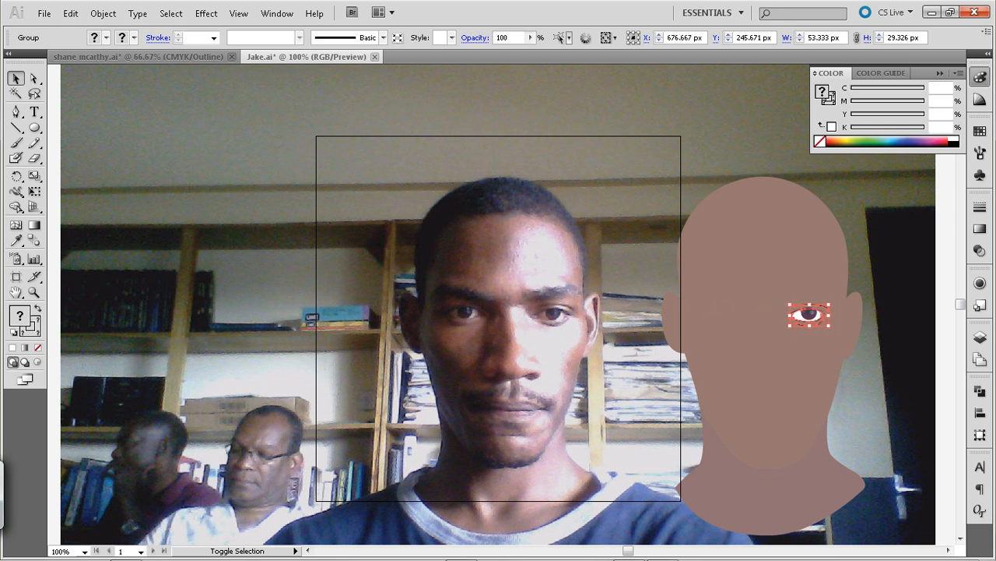
key(ctrl+shift+a)
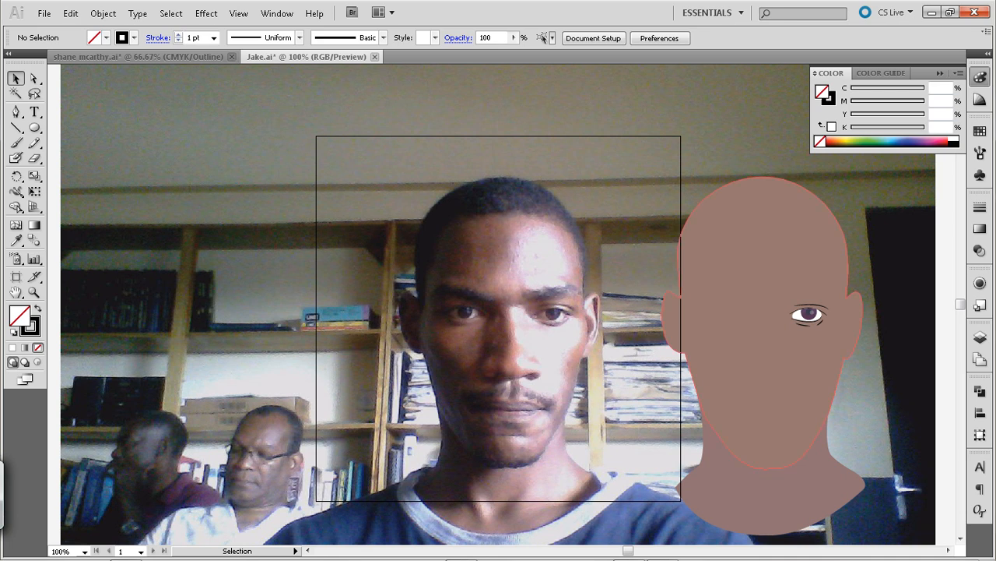
Move the grouped eye horizontally back over the matching eye in the photo and deselect it
click(809, 315)
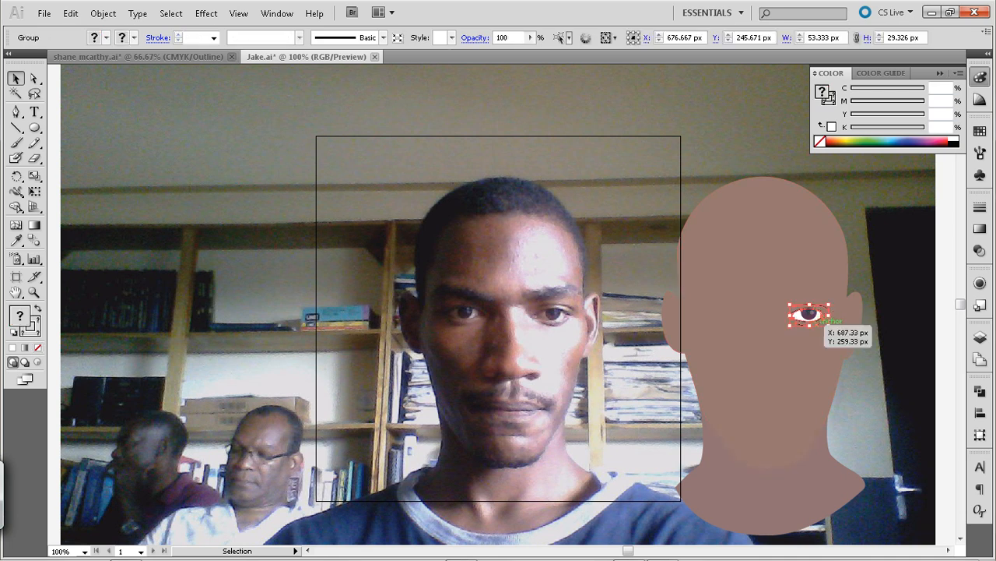
drag(810, 314, 583, 314)
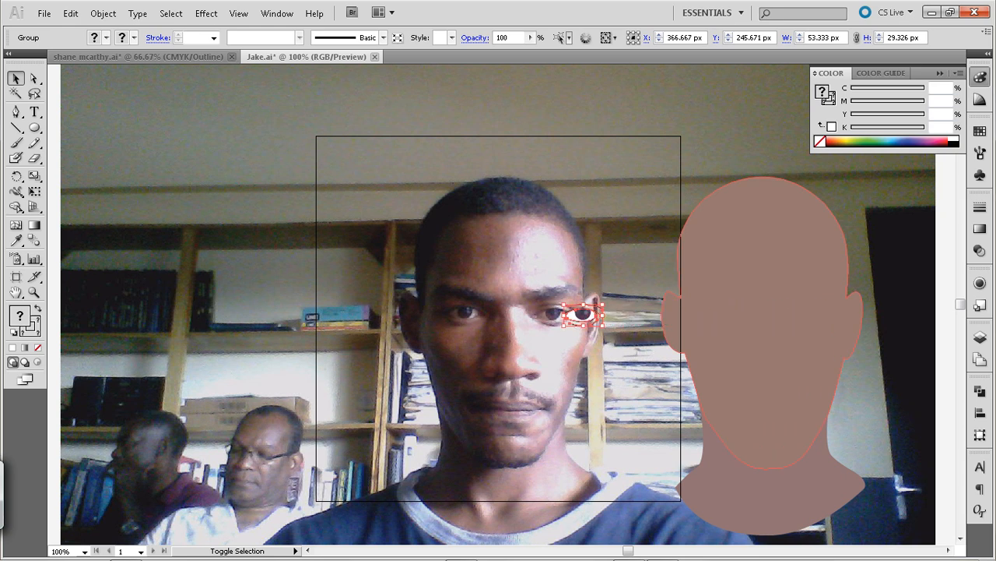
key(shift+Left)
key(shift+Left)
key(shift+Left)
key(shift+Left)
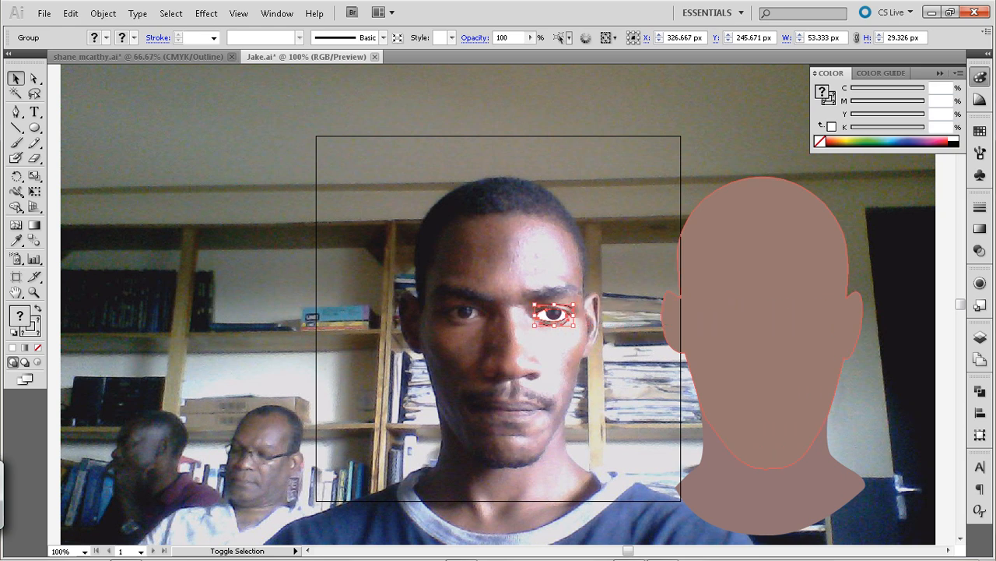
key(ctrl+shift+a)
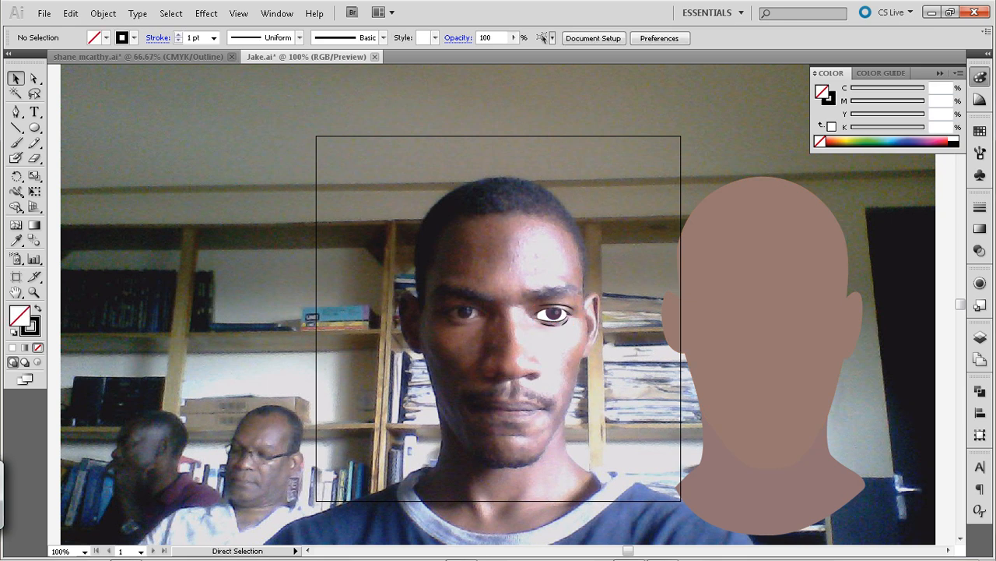
Draw a curved Pen line about 40 px wide under the photo's other, untraced eye
key(ctrl+equal)
key(ctrl+equal)
key(ctrl+equal)
drag(583, 314, 749, 214)
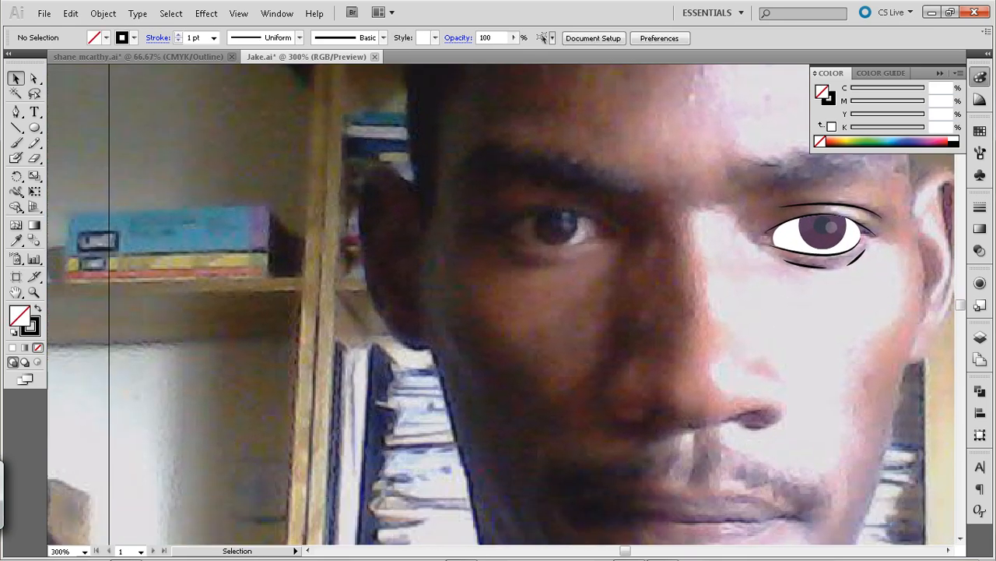
key(p)
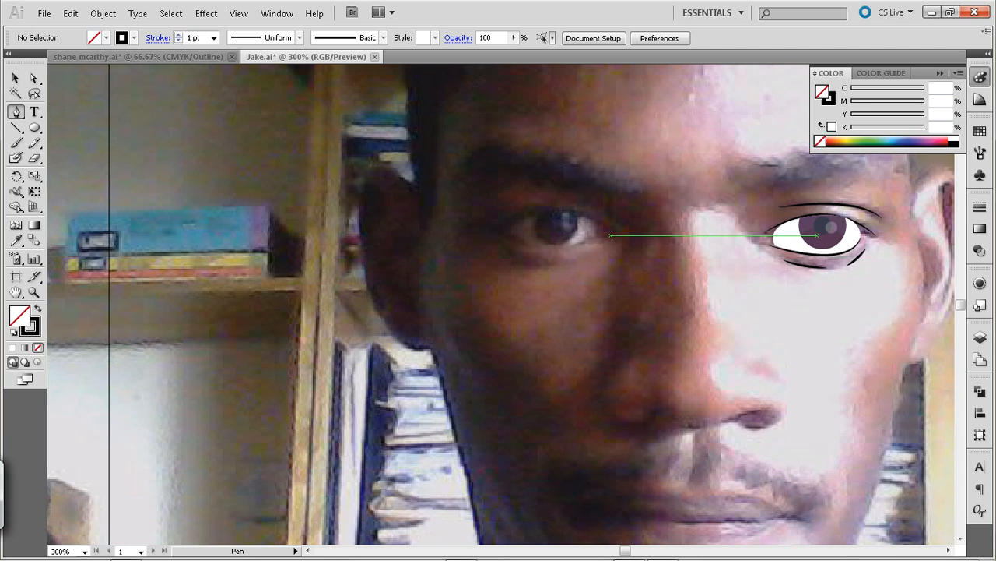
drag(596, 249, 590, 257)
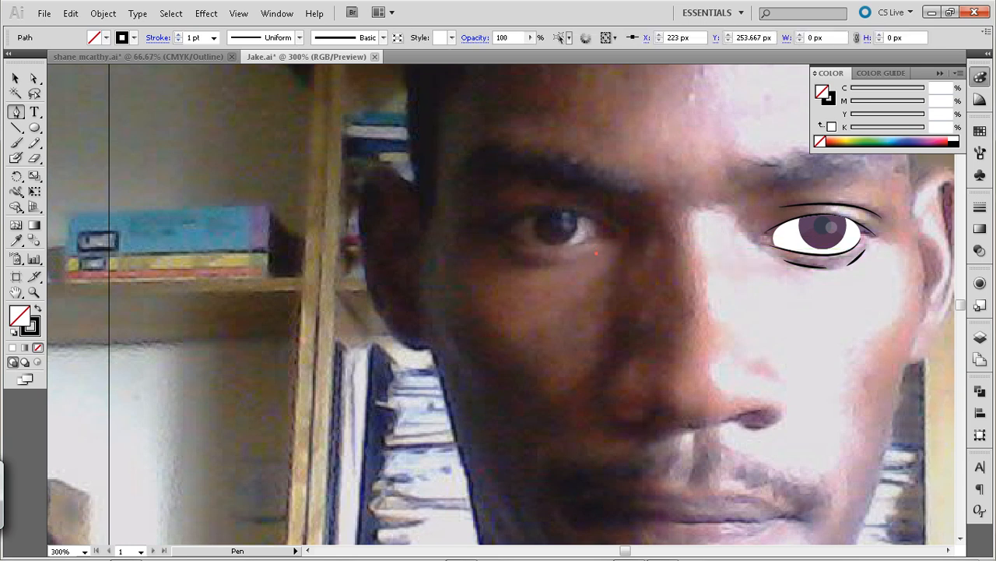
drag(512, 254, 485, 240)
key(ctrl+z)
click(598, 255)
drag(512, 255, 475, 237)
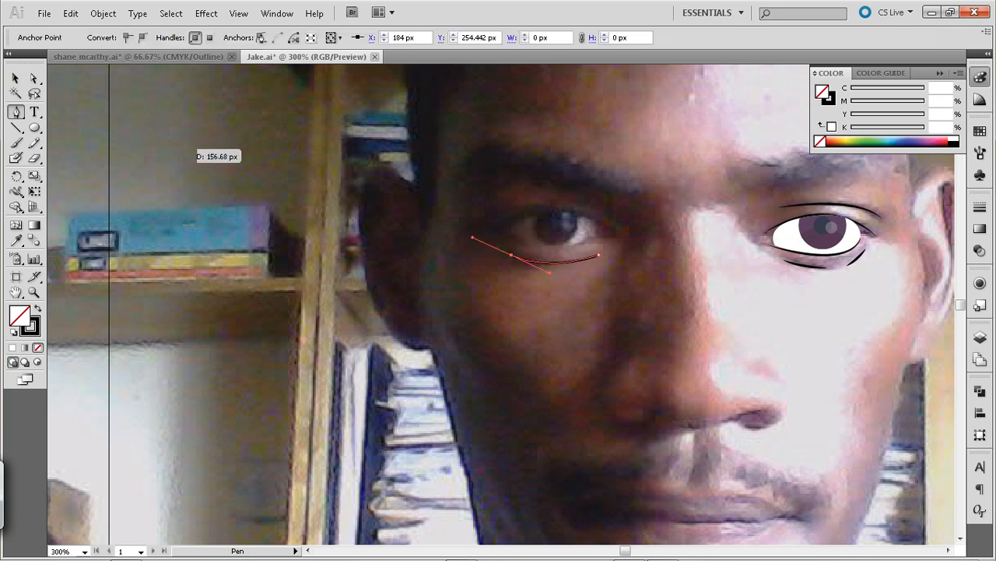
Give the new lower eyelid line the appearance of the finished eye's lower eyelid line and deselect it
click(16, 78)
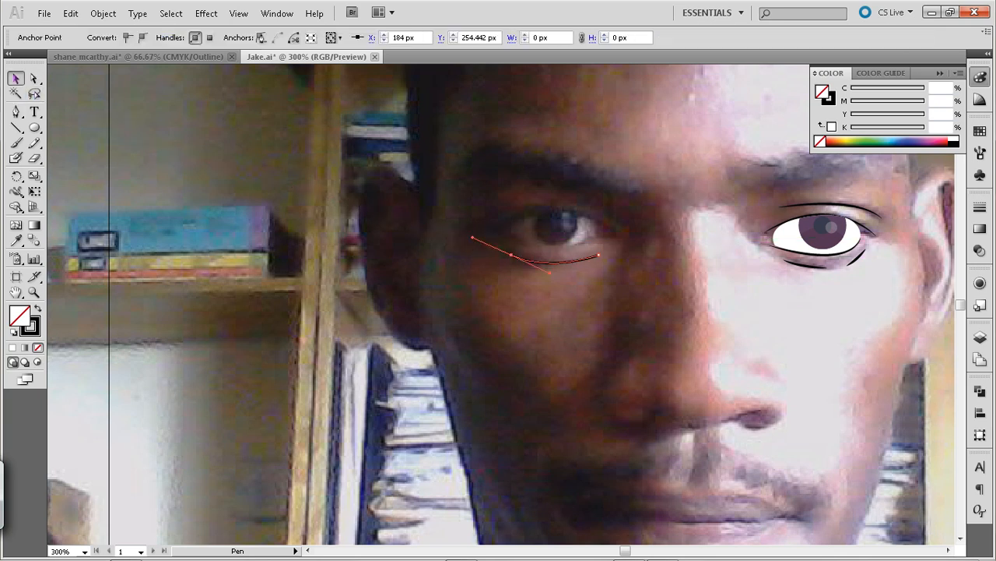
click(16, 240)
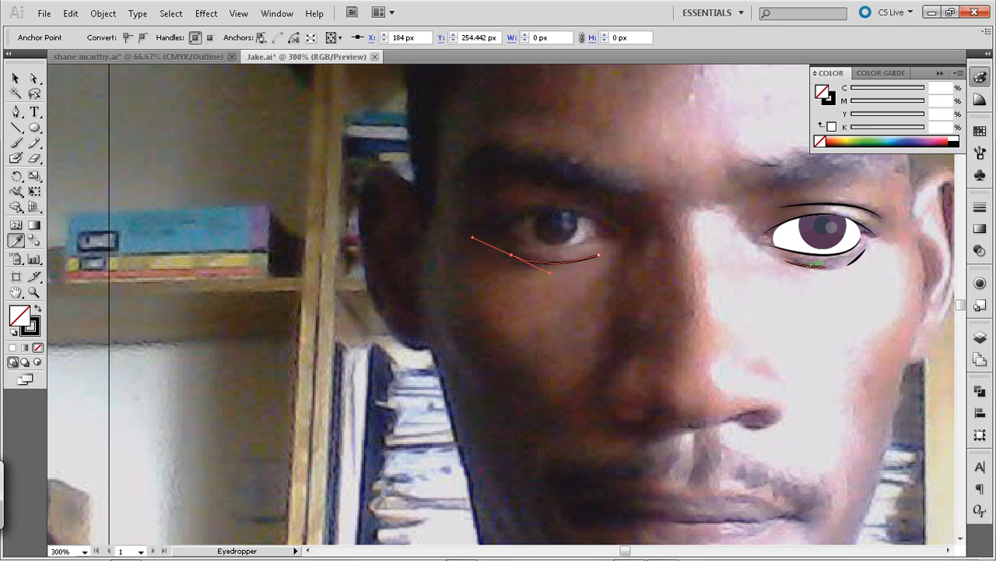
click(16, 78)
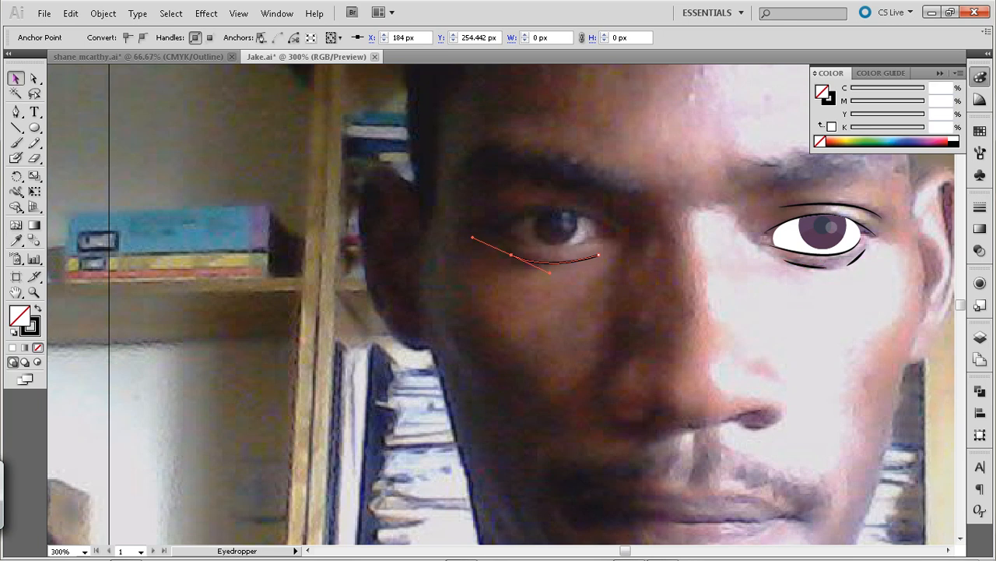
click(195, 171)
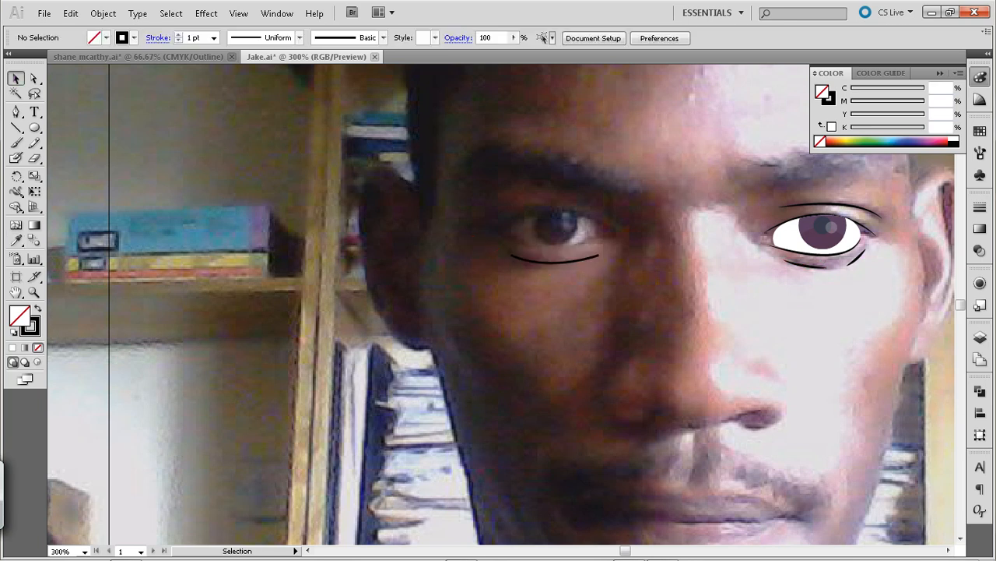
Trace a closed Pen shape about 57 px wide and 18 px high around the untraced eye, with a pointed inner corner
key(p)
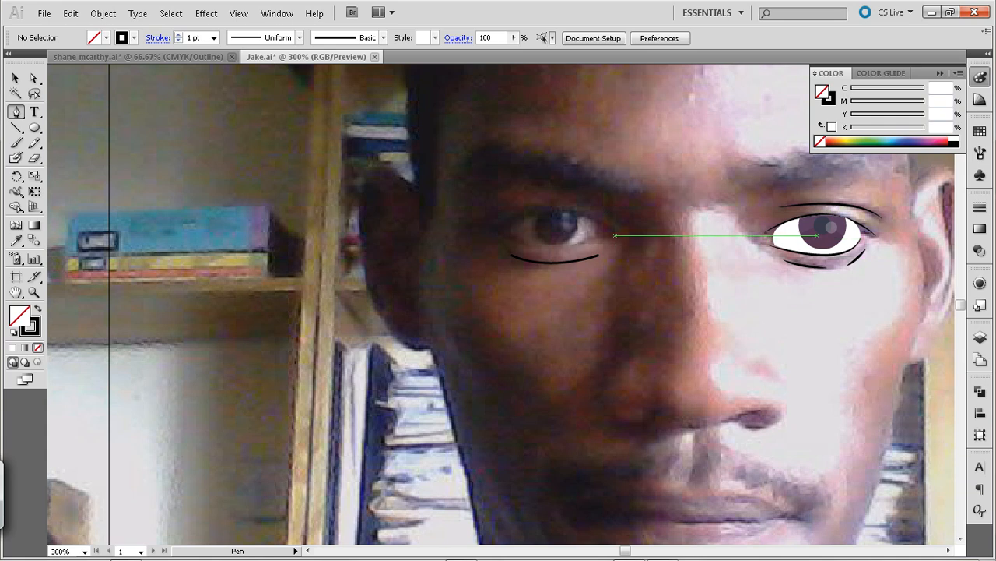
click(618, 232)
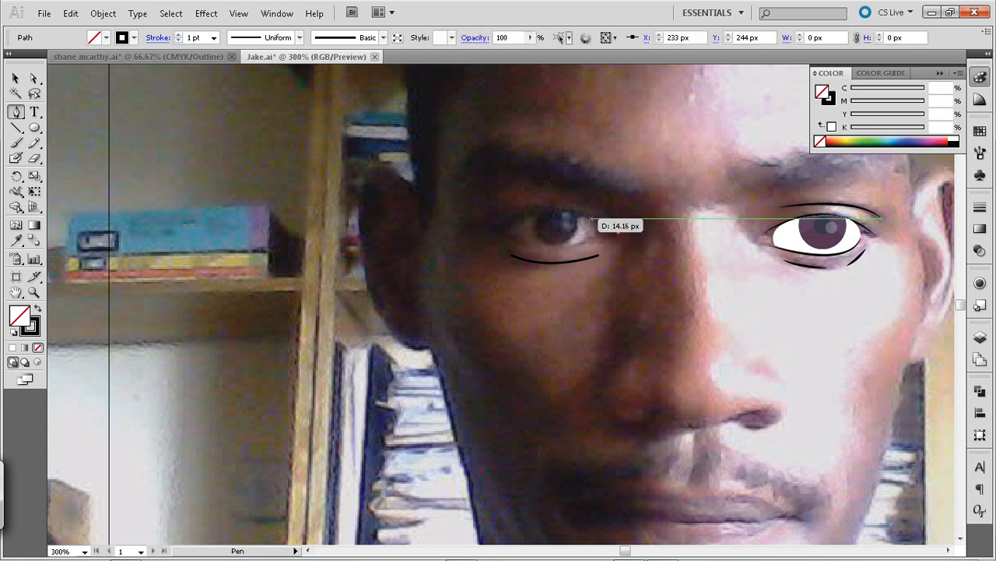
drag(495, 225, 429, 271)
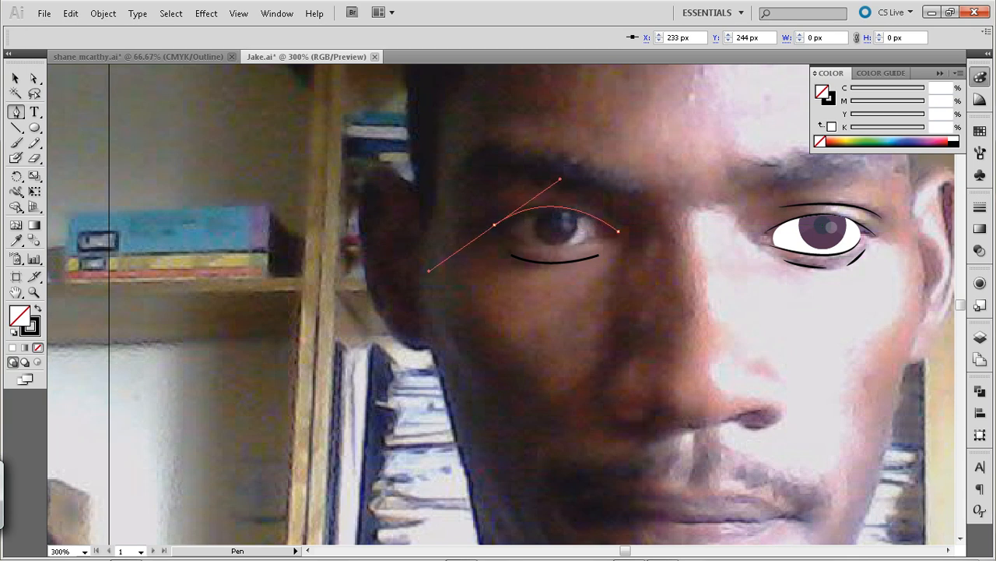
alt+click(494, 225)
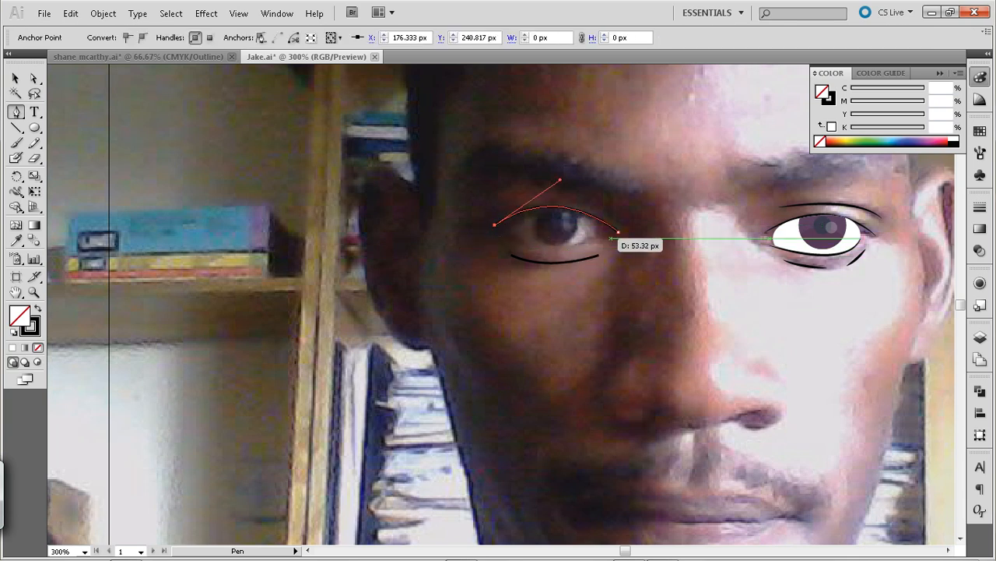
mouse_move(594, 235)
mouse_down()
mouse_move(649, 207)
mouse_move(608, 229)
mouse_up()
click(619, 231)
Give the new eye shape the white fill and no stroke of the finished eye's white
key(v)
key(i)
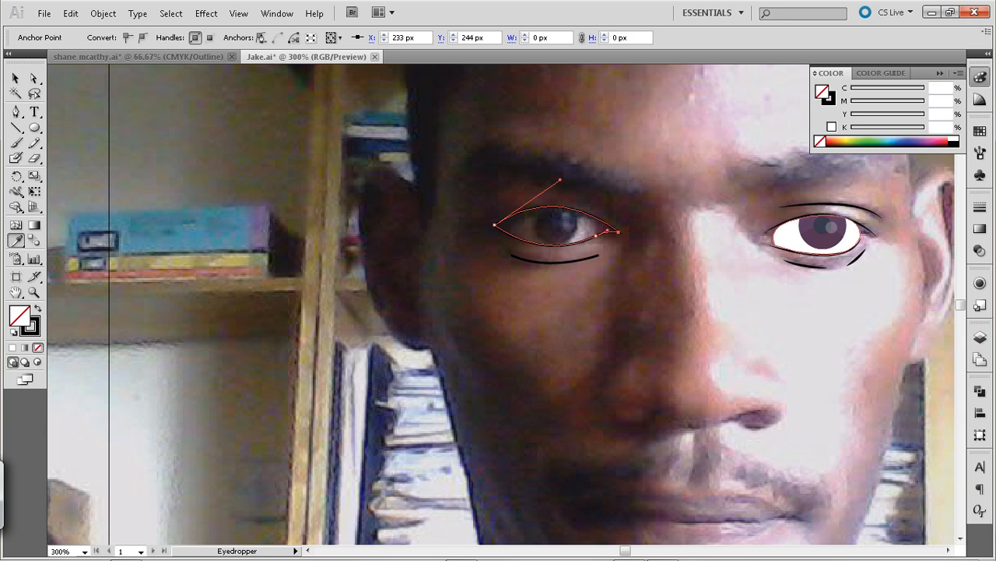
click(790, 239)
Try to nudge the white eye shape sideways while its last anchor point is still selected
click(16, 78)
key(shift+Left)
key(shift+Left)
key(shift+Left)
key(shift+Right)
key(shift+Right)
key(shift+Right)
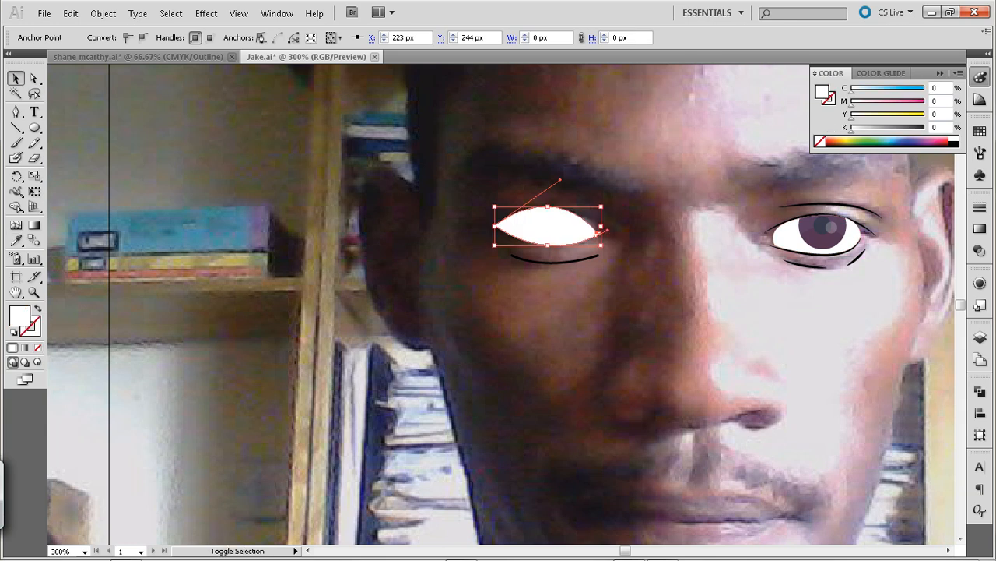
Select the whole white eye shape and move it left off the photo's eye to X 124.667 px
key(ctrl+shift+a)
click(557, 227)
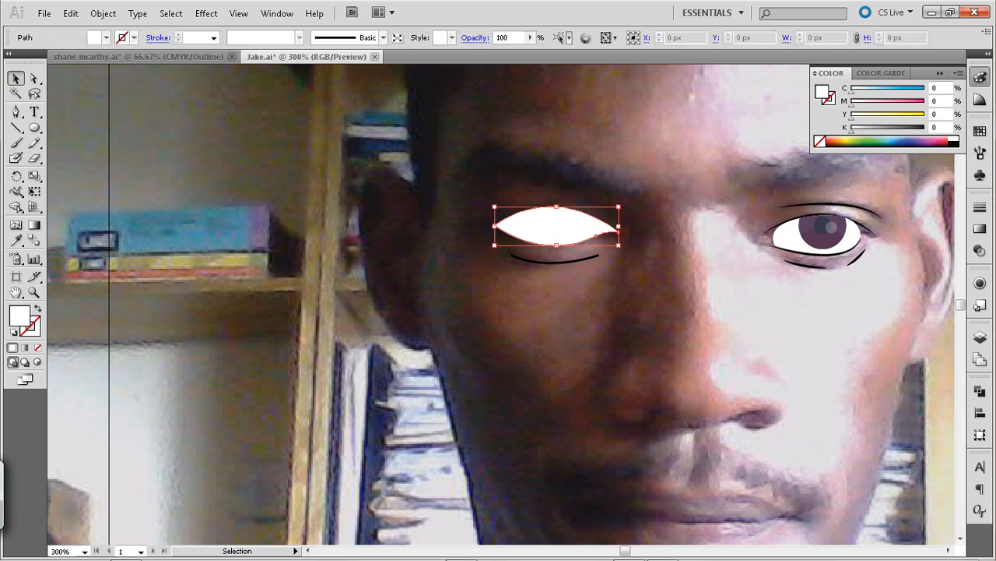
key(shift+Left)
key(shift+Left)
key(shift+Left)
key(shift+Left)
key(shift+Left)
key(shift+Left)
key(shift+Left)
key(shift+Left)
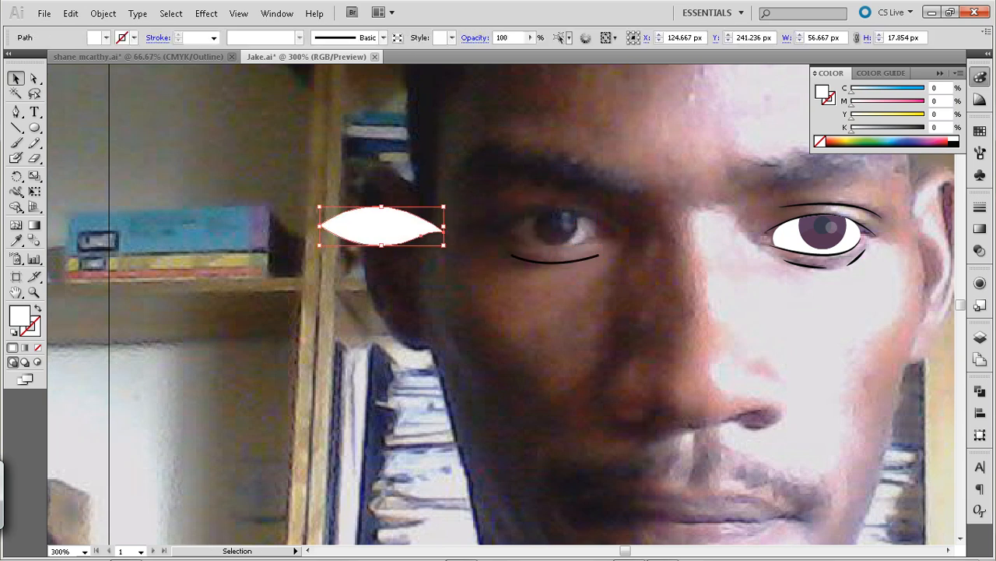
key(ctrl+shift+a)
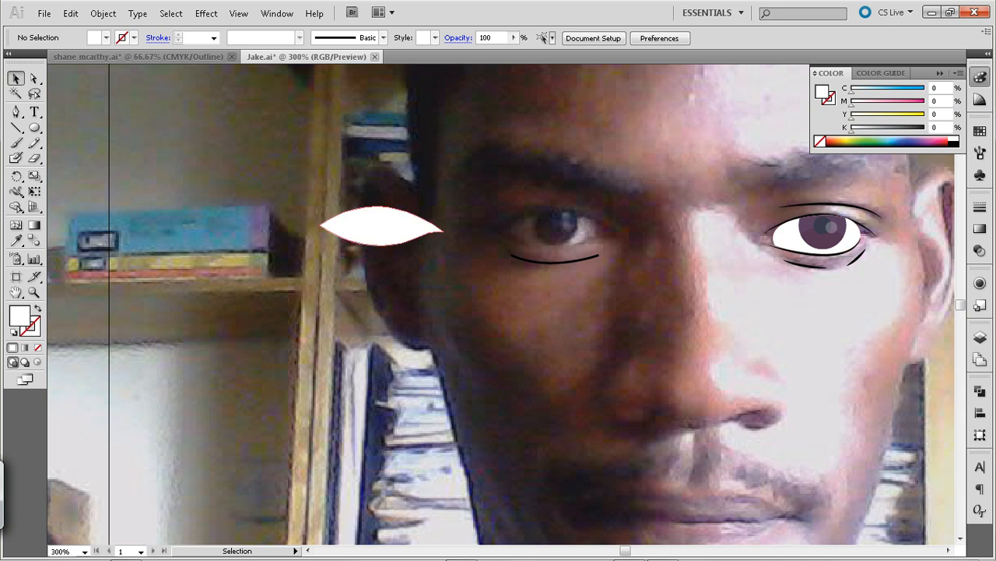
Isolate the nested clipped group inside the finished eye, copy its iris and pupil artwork, and exit isolation
click(824, 226)
double_click(826, 229)
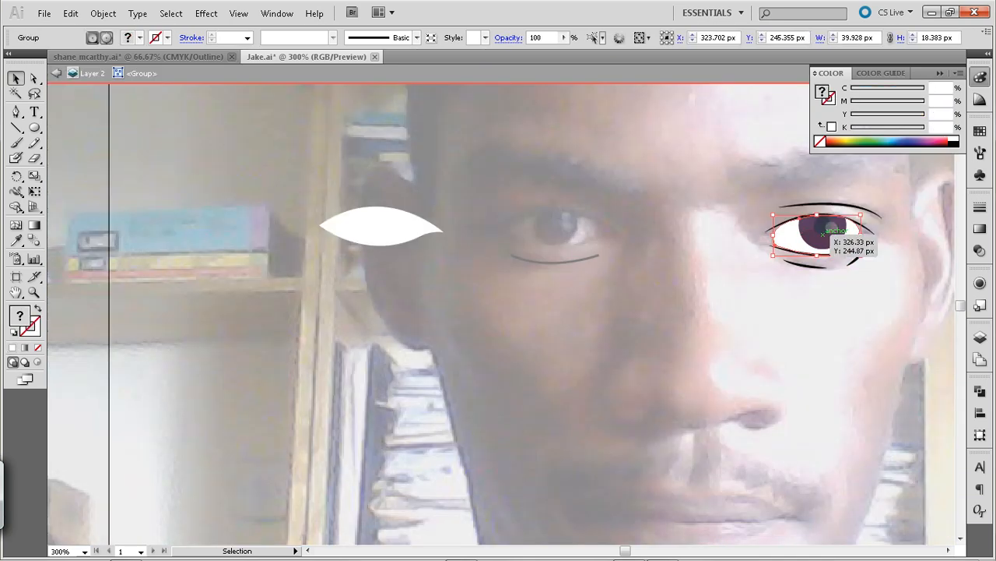
double_click(833, 234)
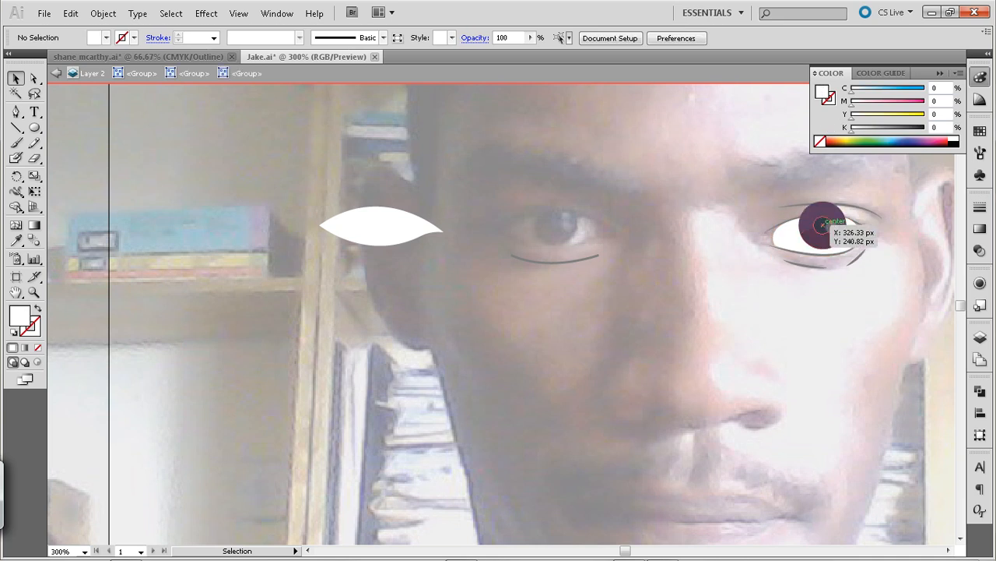
click(825, 227)
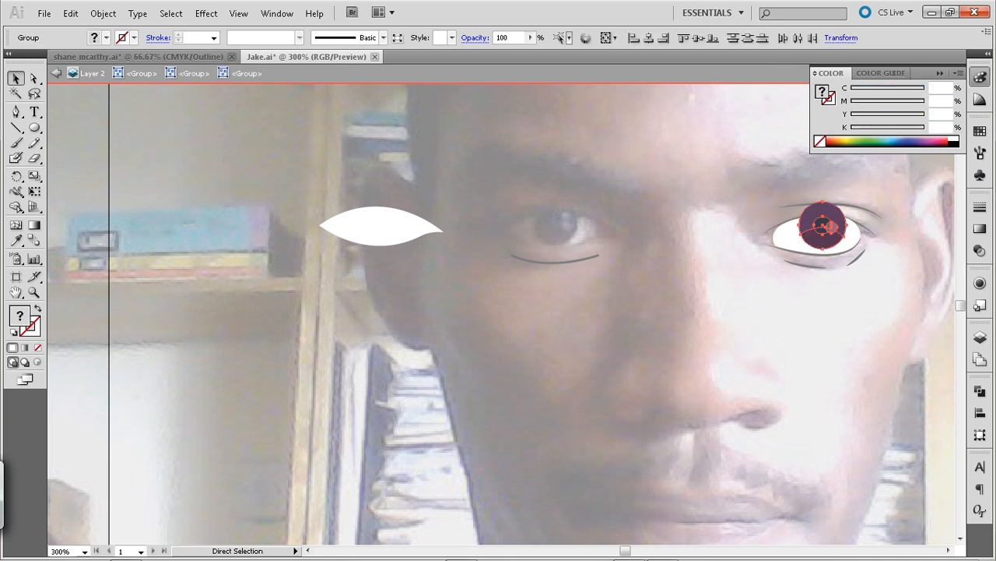
key(Escape)
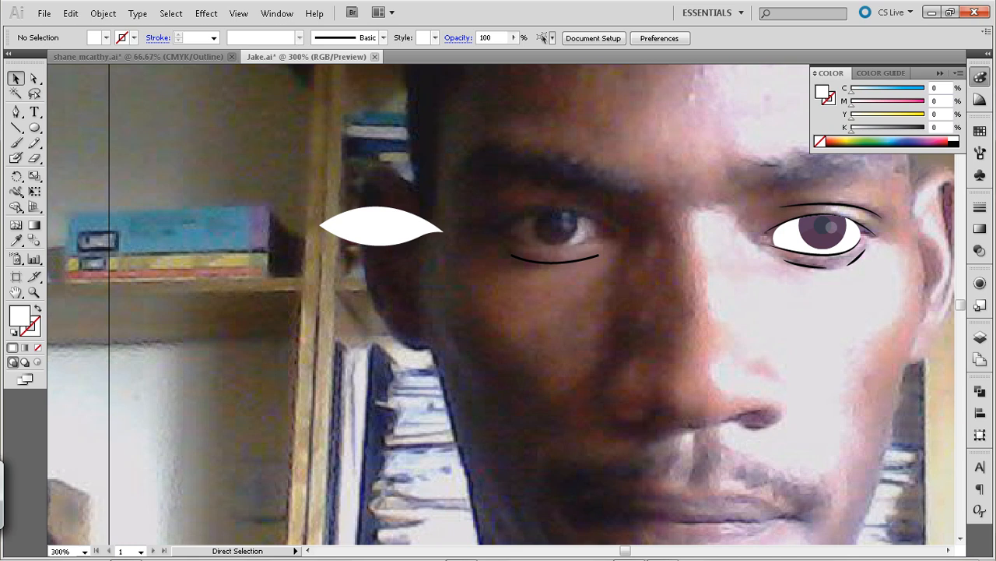
Place a duplicate of the finished eye's iris and move it left to the photo's other eye at X 206.333 px
click(822, 231)
key(alt+shift+Left)
key(shift+Left)
key(shift+Left)
key(shift+Left)
key(shift+Left)
key(shift+Left)
key(shift+Left)
key(shift+Left)
key(shift+Left)
key(shift+Left)
key(shift+Left)
key(shift+Left)
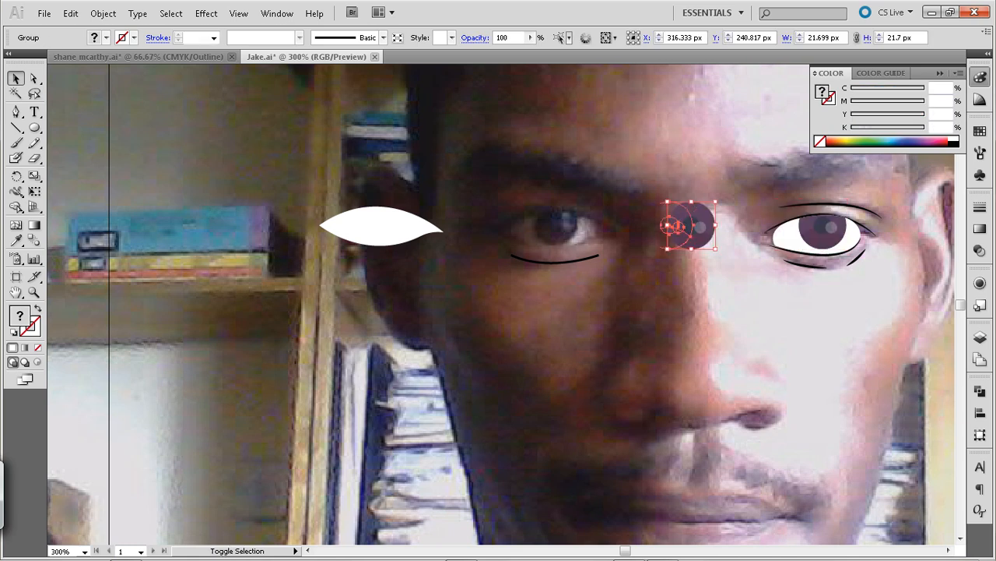
key(Up)
key(Up)
key(Up)
key(Up)
key(Up)
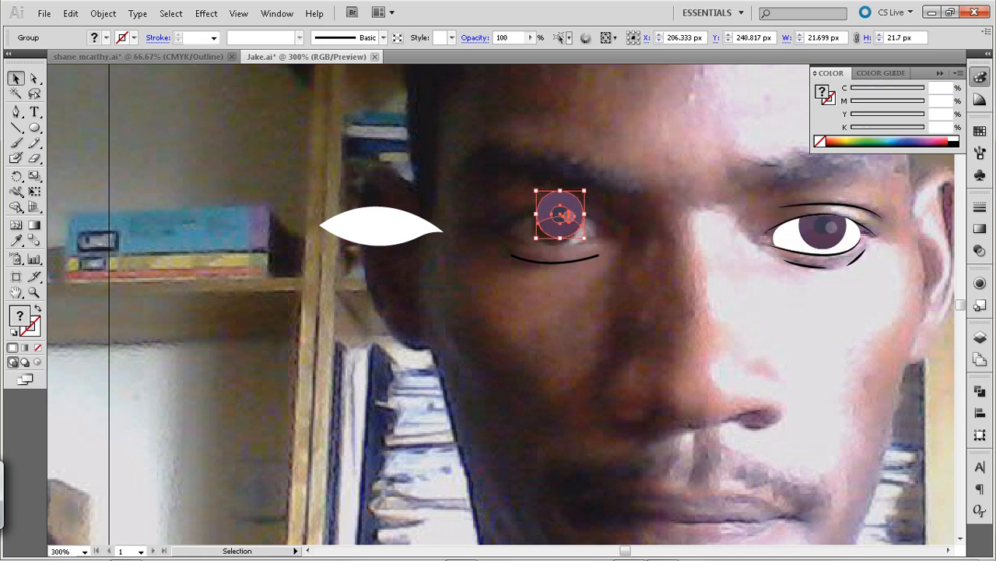
Fine-position the duplicated iris over the dark iris of the photo's untraced eye and deselect it
key(shift+Left)
key(shift+Up)
key(Right)
key(Right)
key(Right)
key(Right)
key(Right)
key(Right)
key(Right)
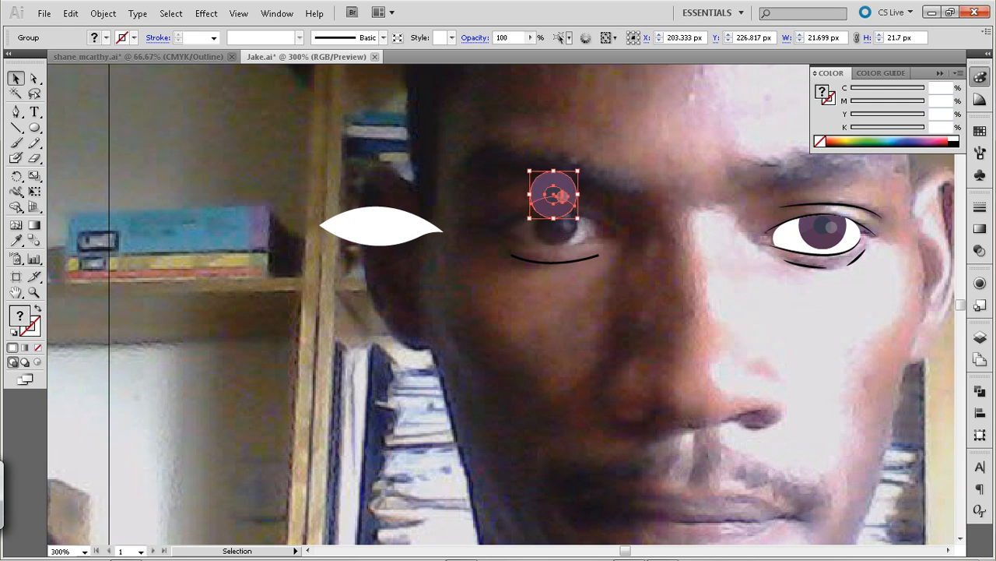
key(shift+Down)
key(Right)
key(Down)
key(Down)
key(ctrl+shift+a)
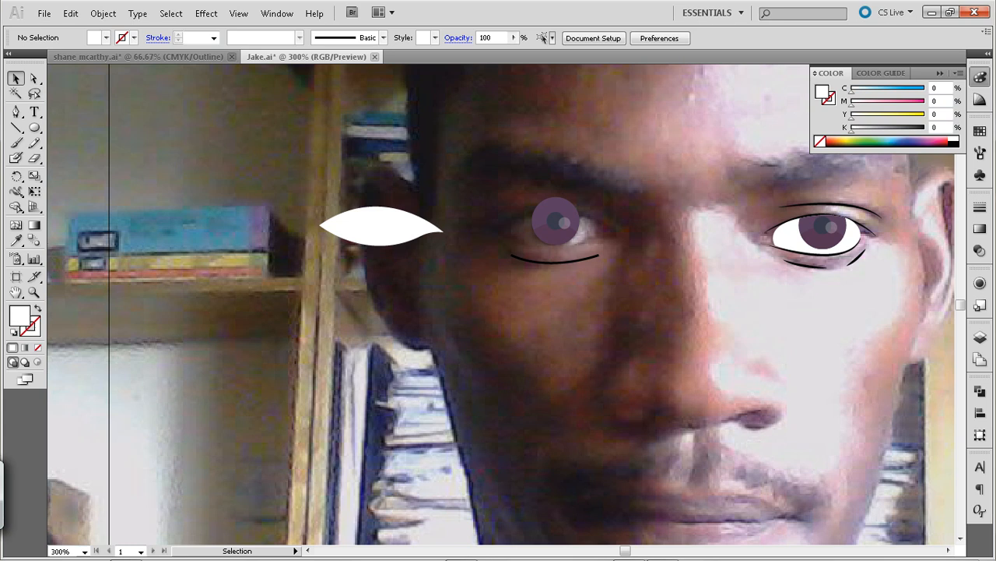
Move the white eye shape right onto the duplicated iris at X 204.667 px
click(395, 236)
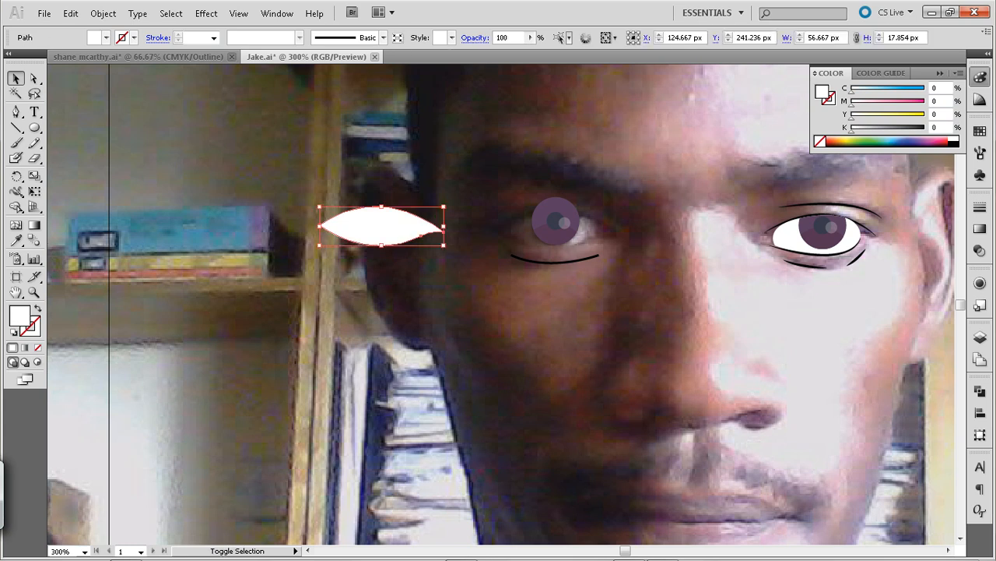
key(shift+Right)
key(shift+Right)
key(shift+Right)
key(shift+Right)
key(shift+Right)
key(shift+Right)
key(shift+Right)
key(shift+Right)
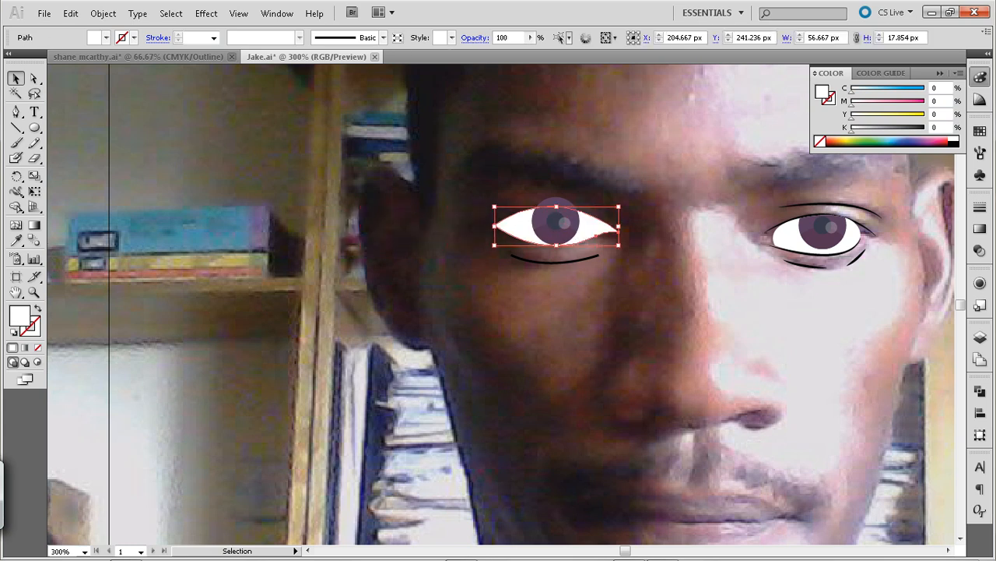
key(ctrl+shift+a)
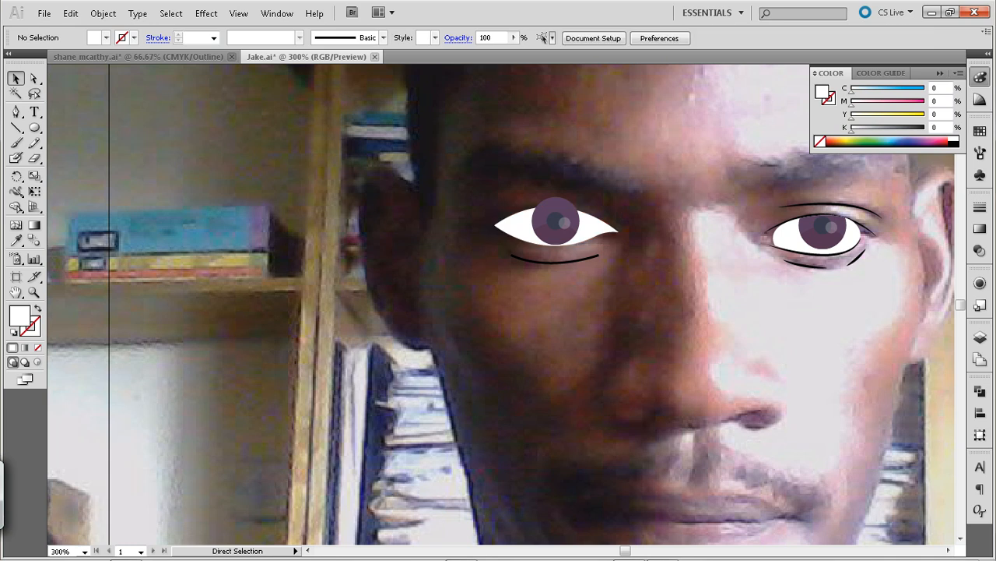
Paste a copy of the white eye shape in front and use it as a clipping mask on the duplicated iris
key(ctrl+f)
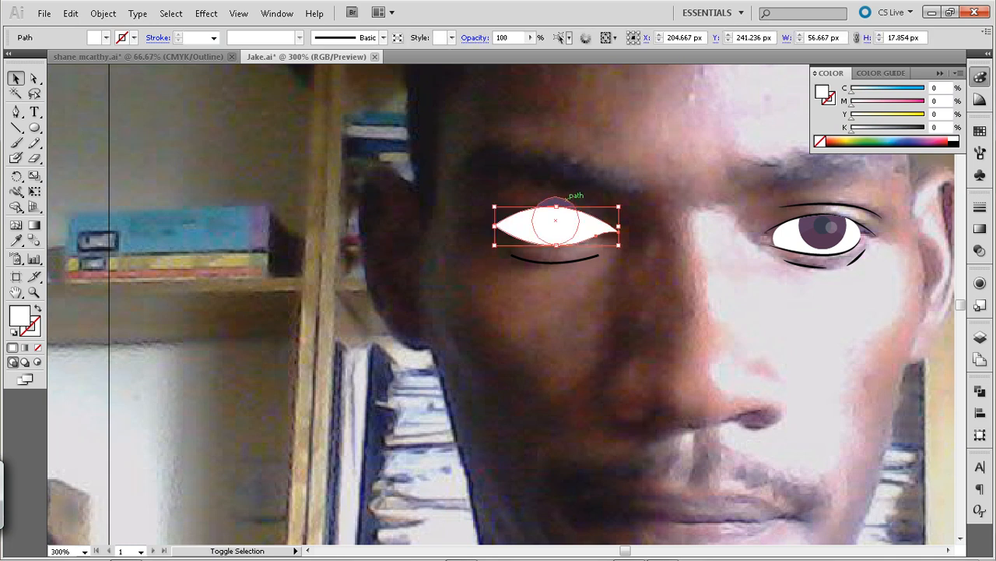
shift+click(561, 204)
right_click(561, 206)
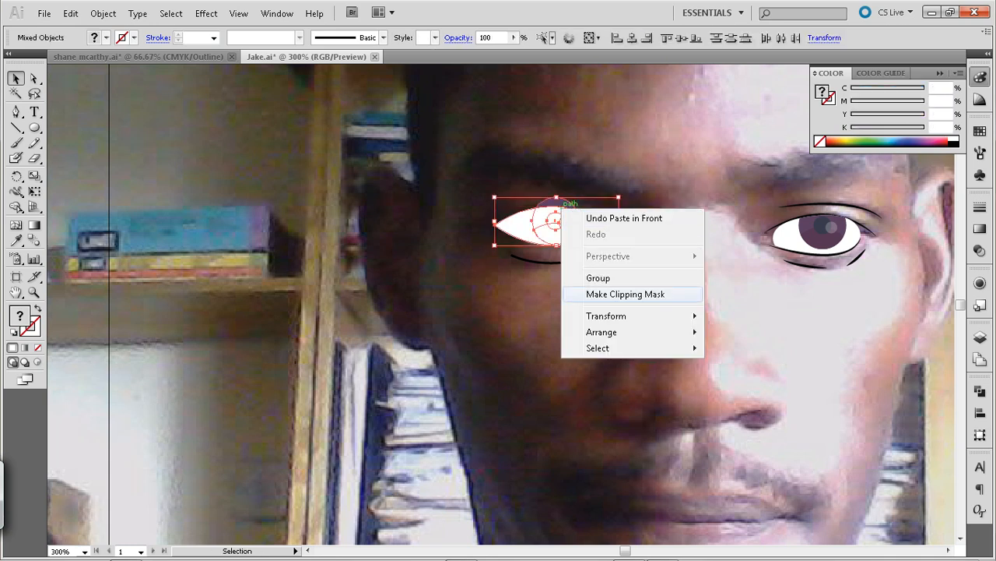
click(585, 293)
key(ctrl+shift+a)
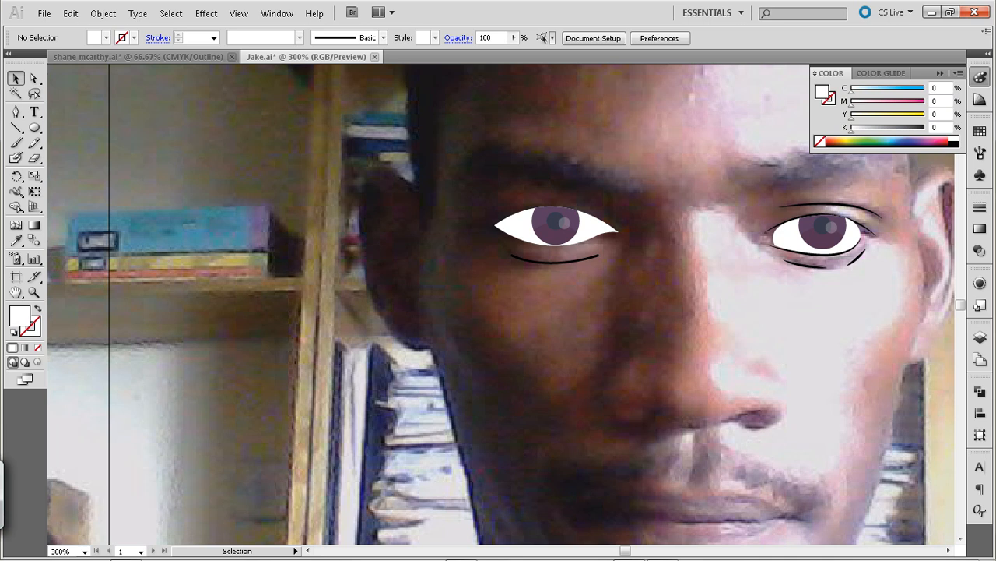
Select the white eye shape together with the clipped iris and try to group them
click(591, 226)
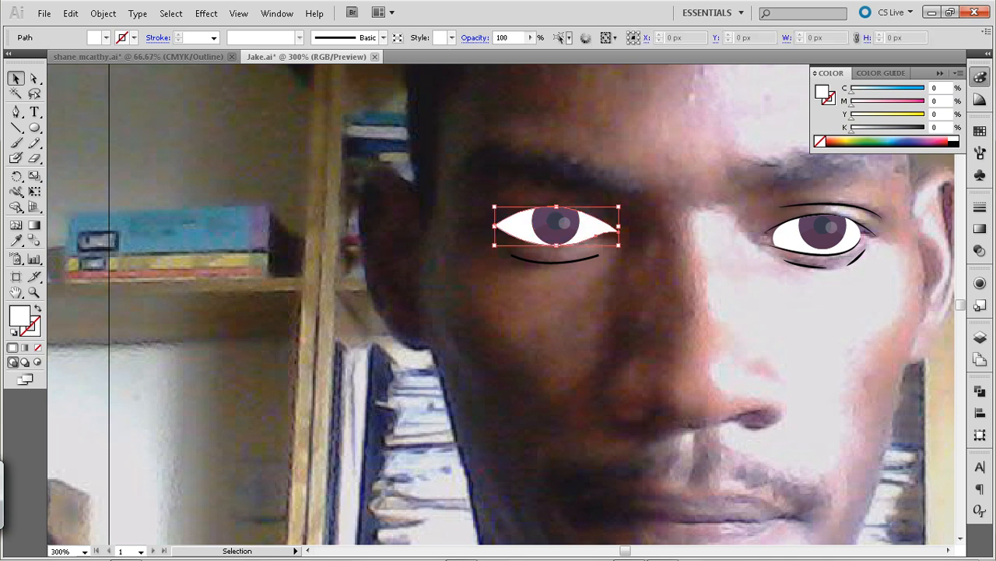
key(shift+Left)
key(shift+Left)
key(shift+Right)
key(shift+Right)
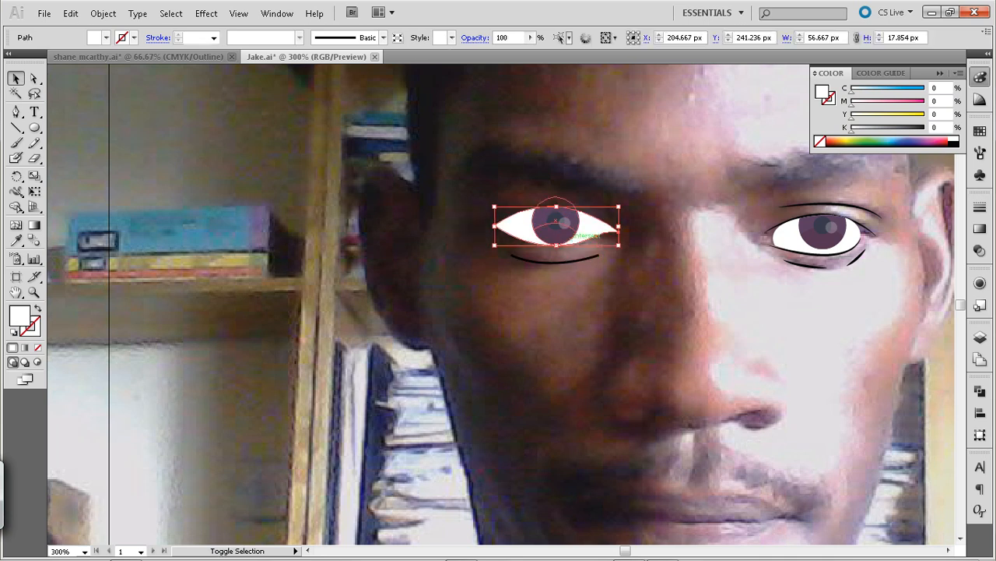
shift+click(559, 225)
shift+click(559, 225)
key(shift+Left)
key(shift+Left)
key(shift+Right)
key(shift+Right)
shift+click(559, 225)
shift+click(559, 225)
key(ctrl+g)
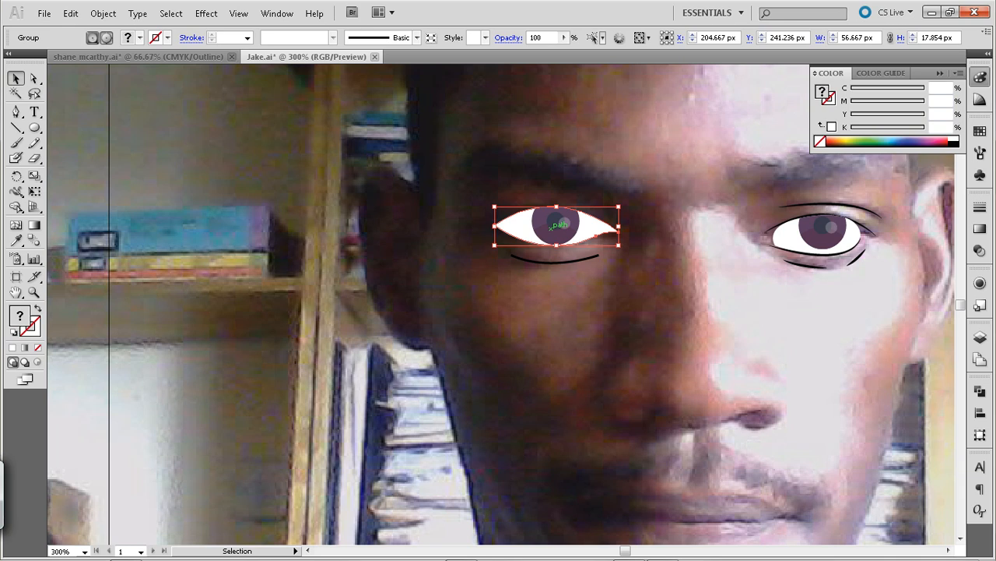
Move the white eye shape and clipped iris together left off the photo's eye to X 114.667 px
click(519, 186)
drag(519, 186, 585, 248)
key(shift+Left)
key(shift+Left)
key(shift+Left)
key(shift+Left)
key(shift+Left)
key(shift+Left)
key(shift+Left)
key(shift+Left)
key(shift+Left)
key(ctrl+shift+a)
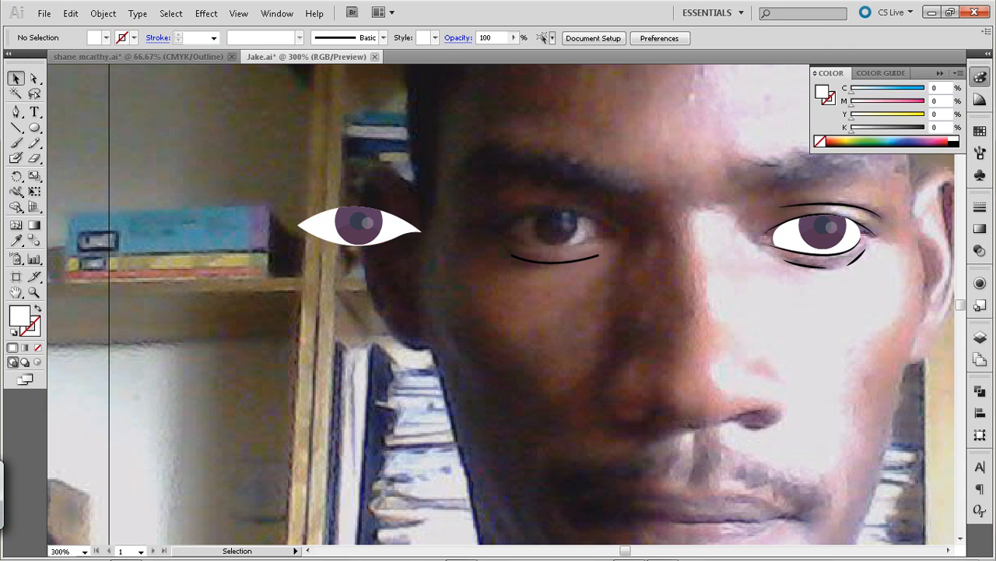
Trace a short Pen curve about 15 px wide above the eye's inner corner and give it the lower lid line's black 1 pt stroke
key(p)
click(627, 225)
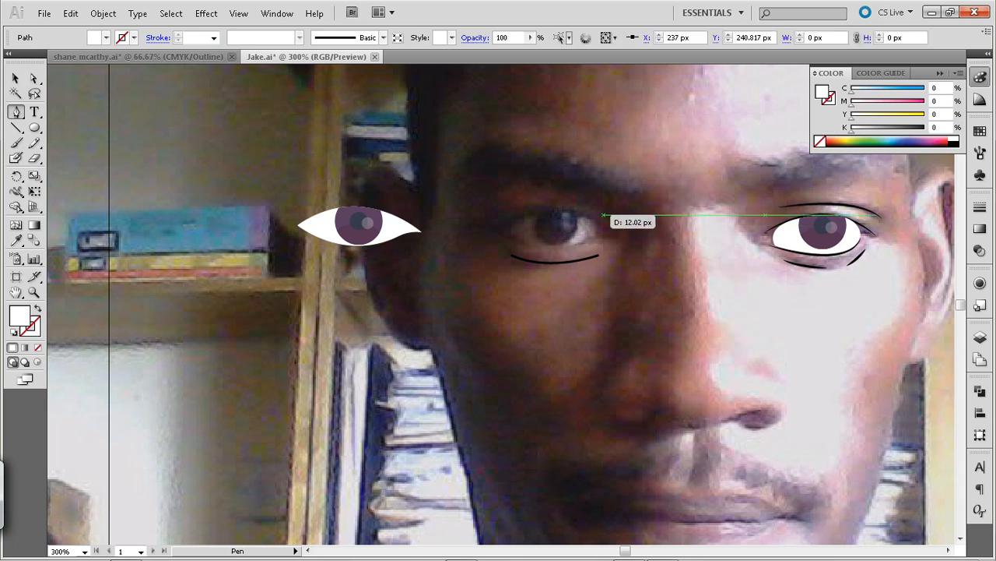
click(591, 206)
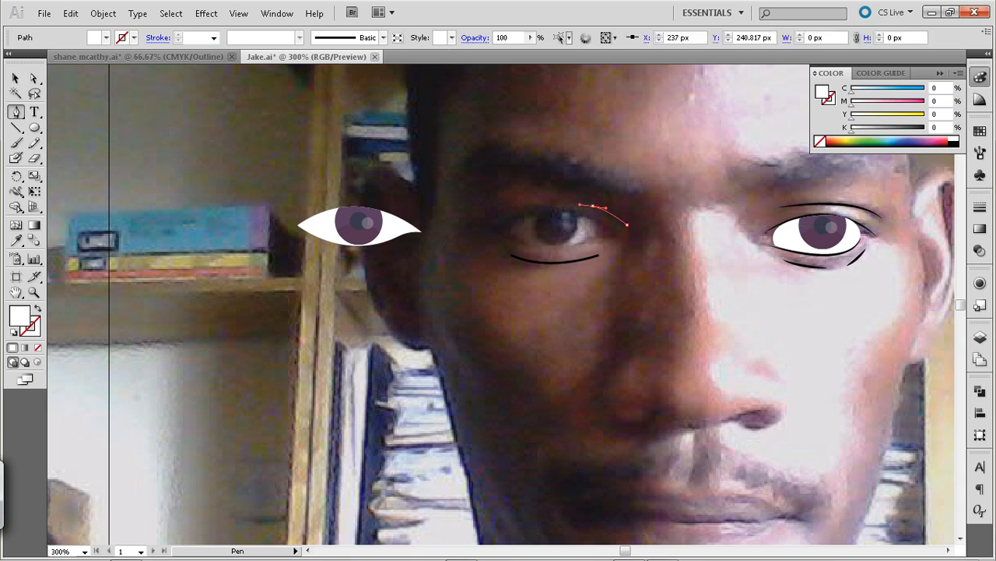
key(i)
click(559, 260)
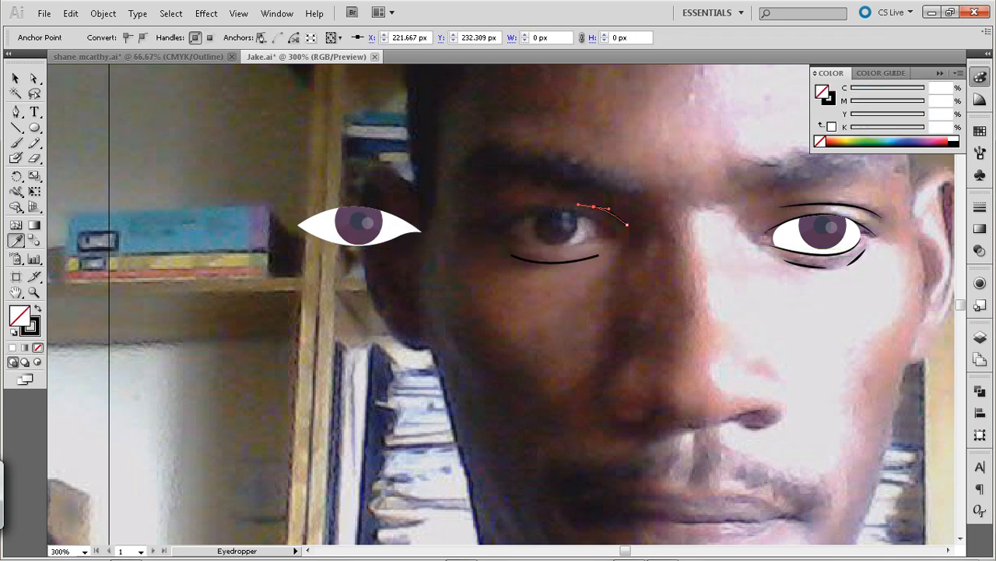
key(a)
key(v)
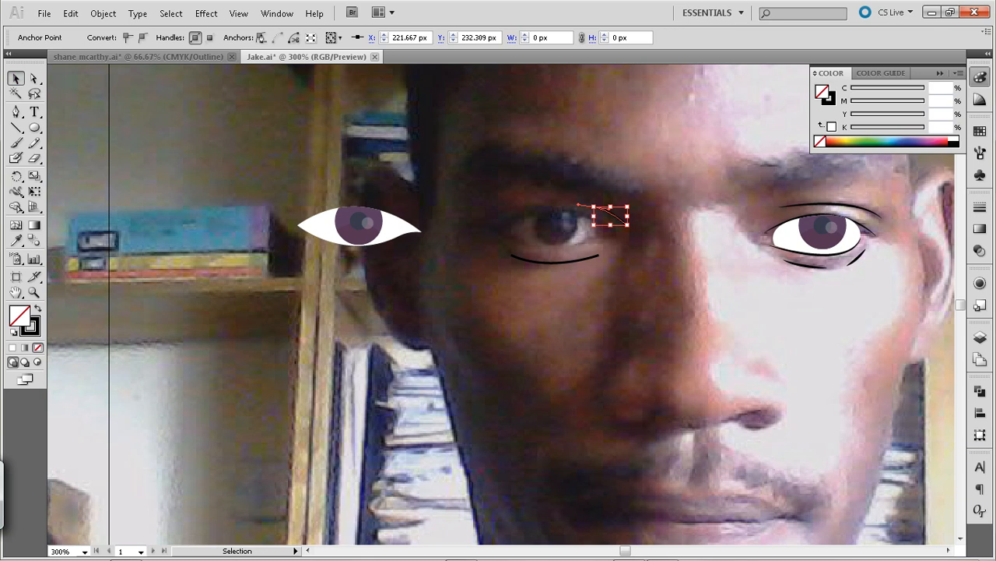
key(ctrl+shift+a)
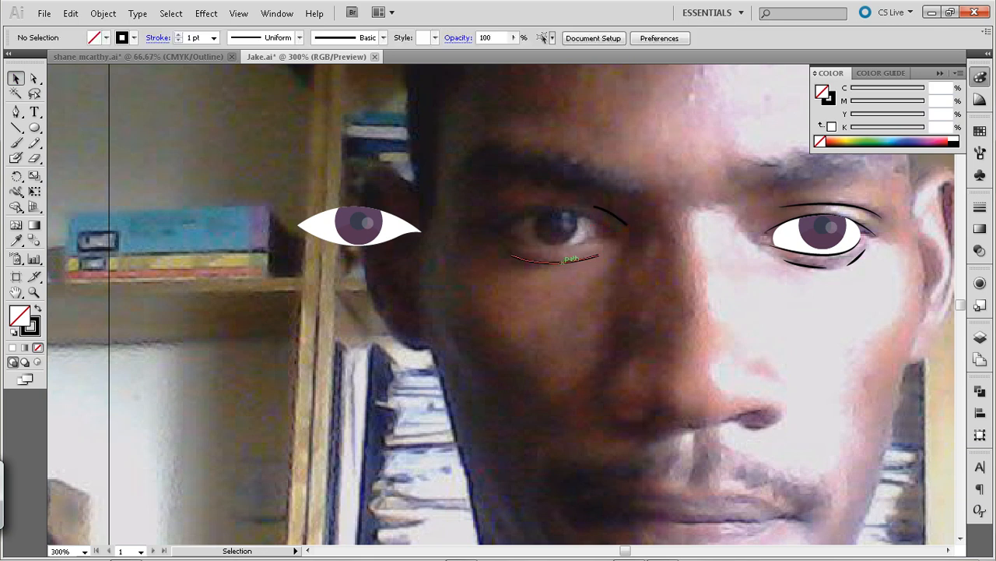
Trace the upper lid as one Pen curve from the eye's inner corner to its outer corner
key(p)
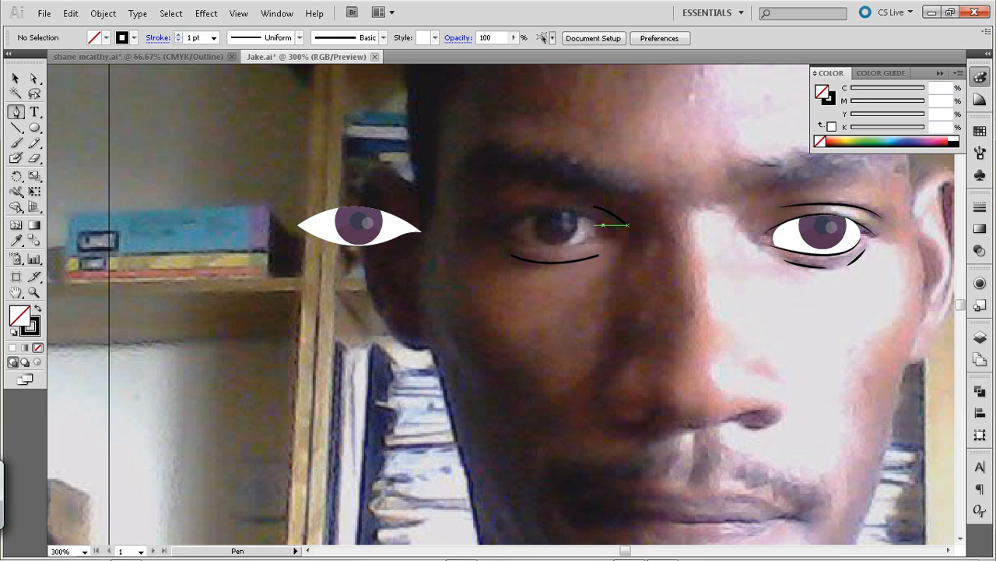
click(603, 225)
drag(512, 219, 454, 246)
click(15, 78)
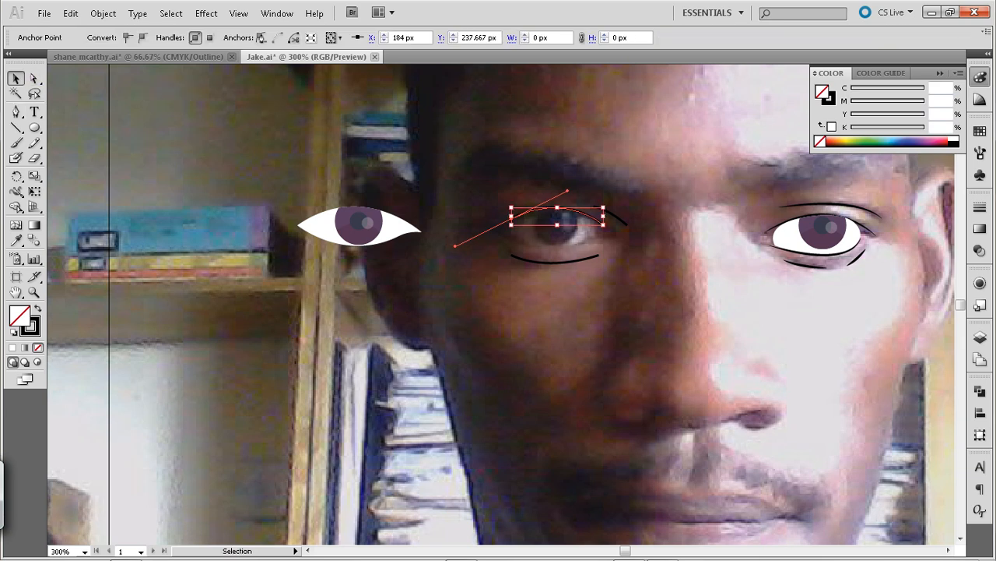
click(171, 133)
Trace two short lower lid curves with the Pen tool, one at the inner corner and one about 17 px wide at the outer corner
key(p)
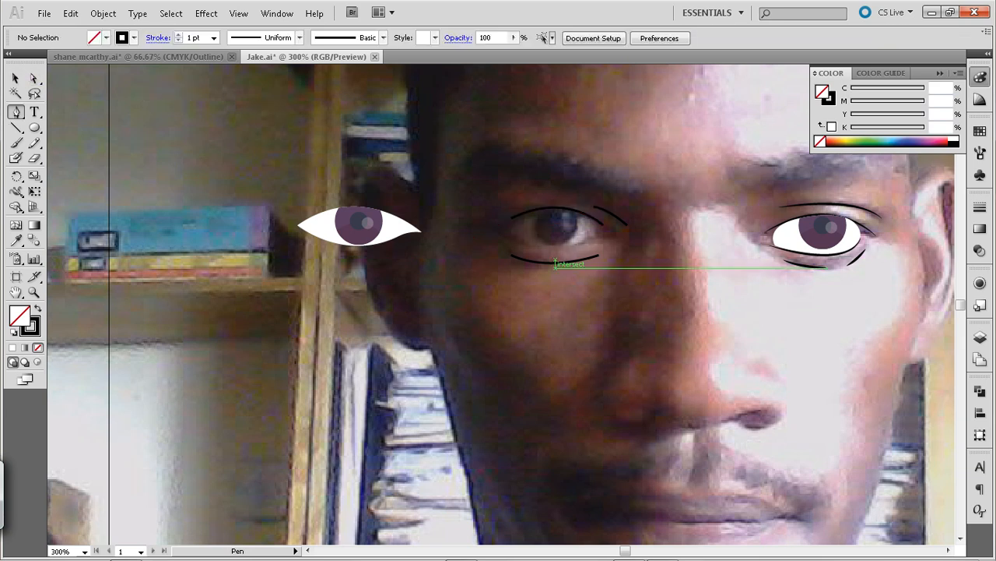
drag(611, 235, 562, 255)
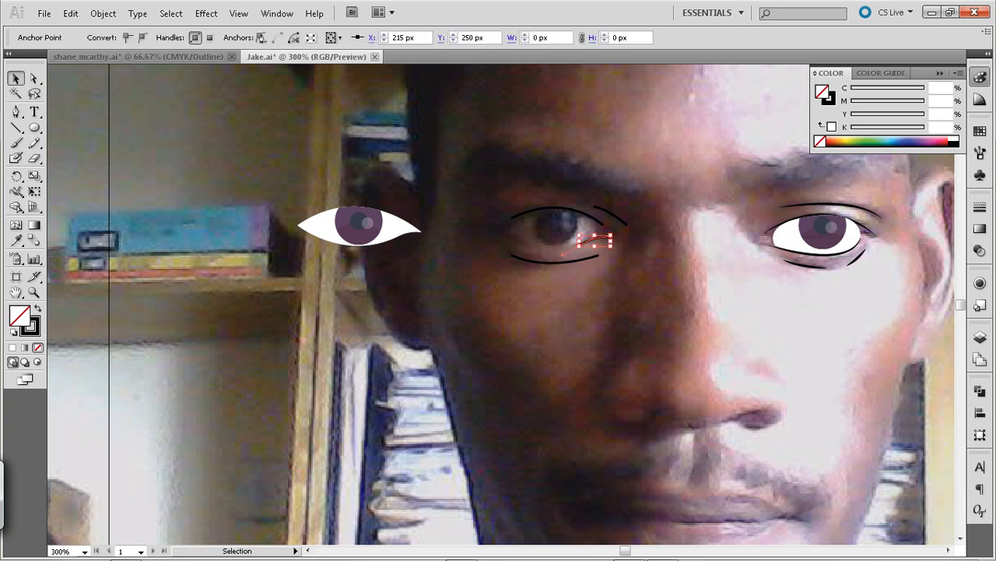
drag(537, 245, 492, 225)
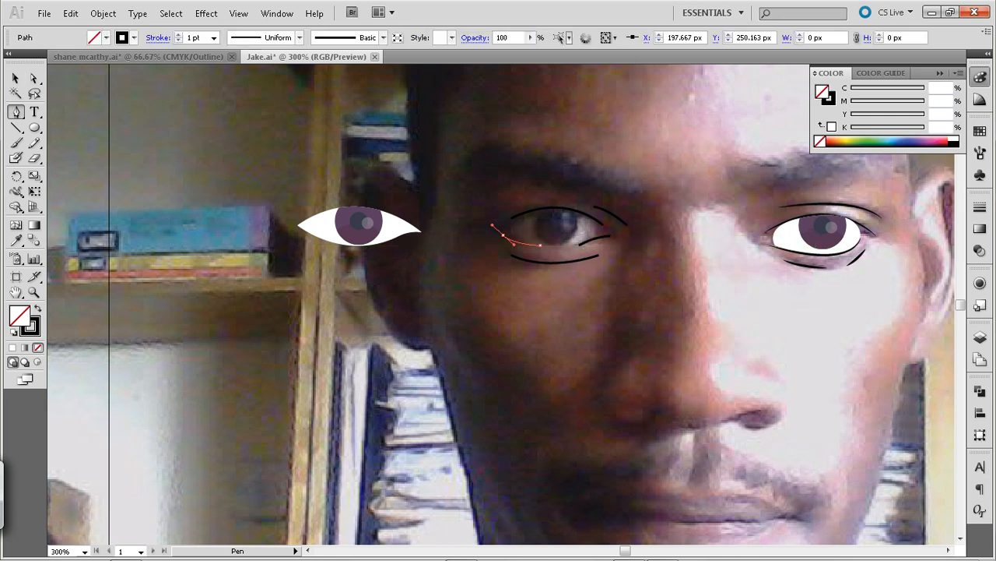
click(16, 78)
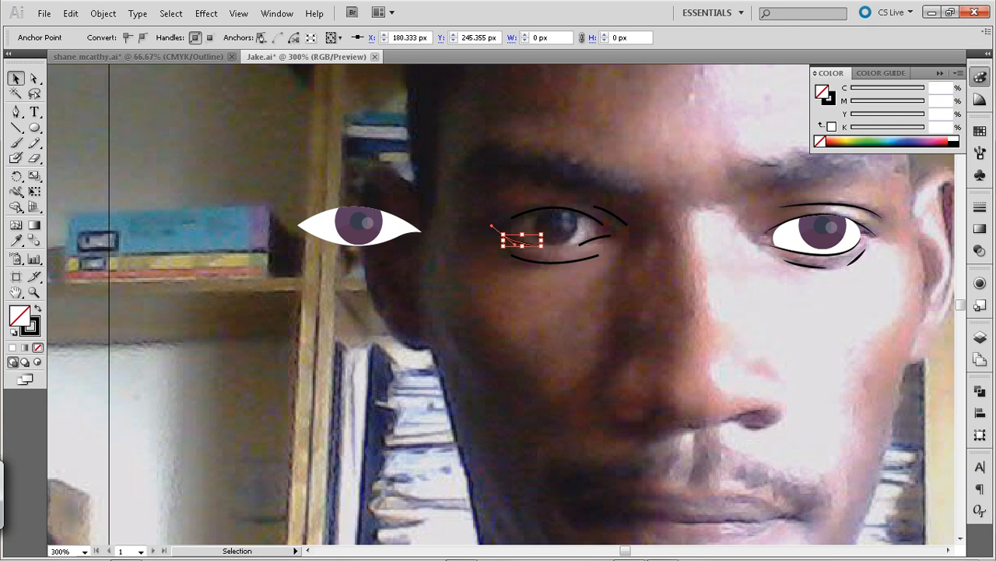
click(117, 132)
Try to move the eye back between the traced lid lines at X 204.667 px
click(389, 227)
drag(390, 227, 587, 228)
key(ctrl+shift+a)
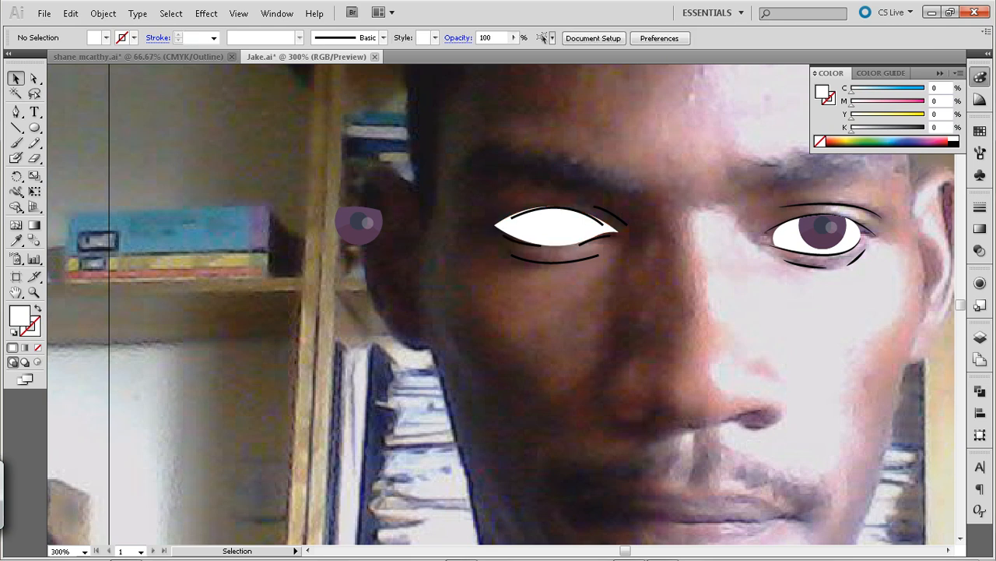
Move the white eye shape back left to the clipped iris at X 114.667 px
click(557, 232)
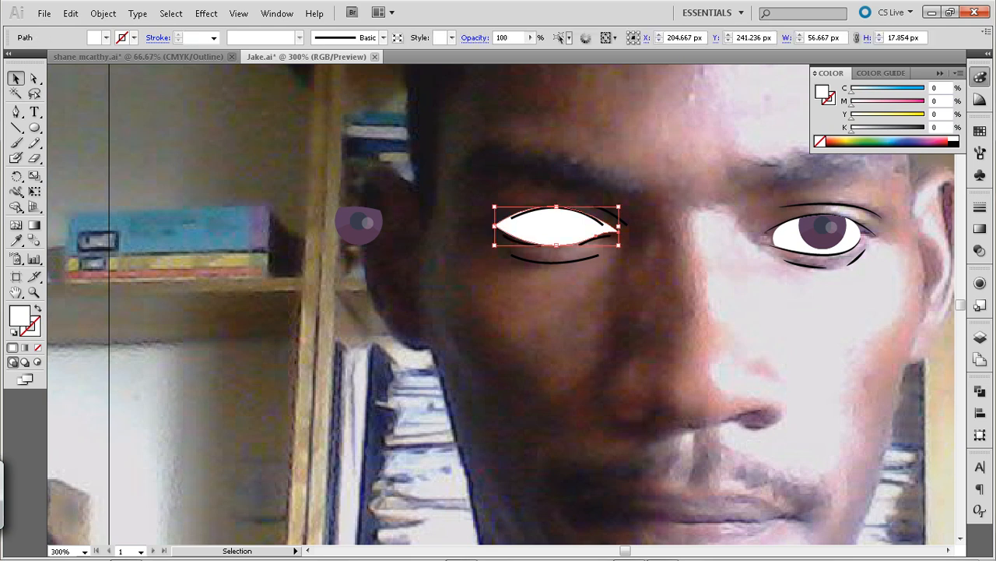
key(shift+Left)
key(shift+Left)
key(shift+Left)
key(shift+Left)
key(shift+Left)
key(shift+Left)
key(shift+Left)
key(shift+Left)
key(shift+Left)
key(shift+Left)
key(shift+Left)
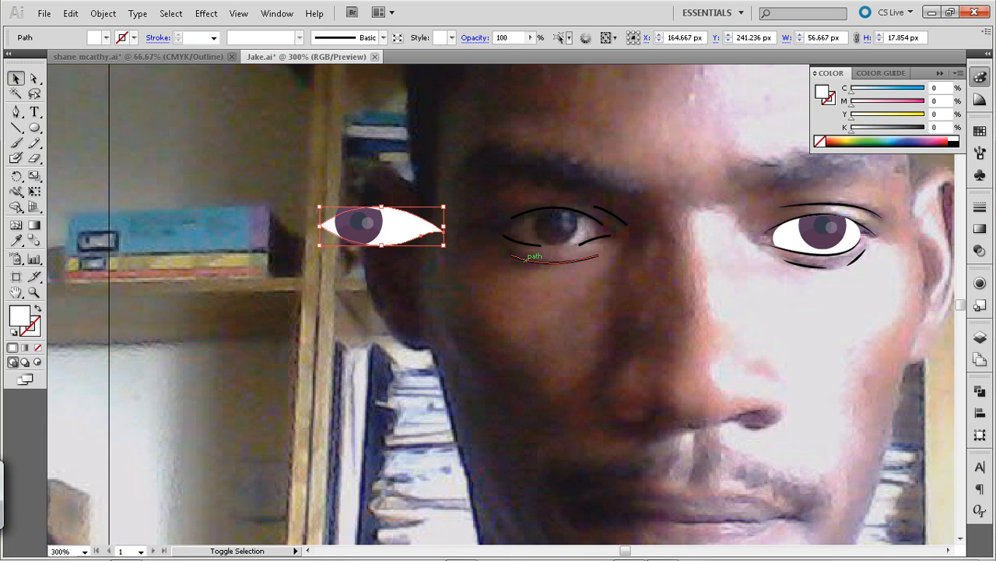
Group the white eye shape with the clipped iris, inspect the iris inside the group, and exit isolation
drag(282, 171, 396, 278)
key(ctrl+g)
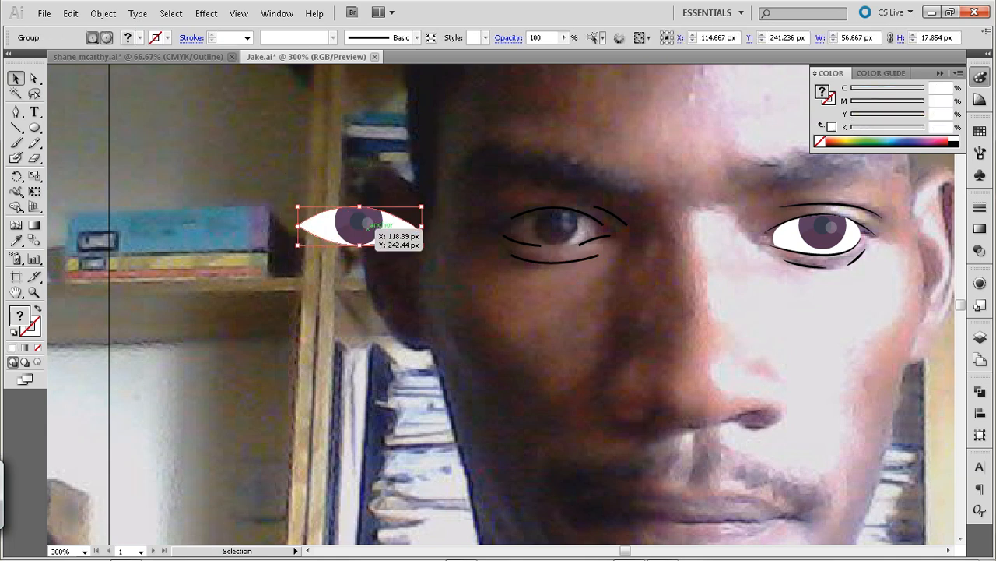
double_click(371, 224)
click(372, 223)
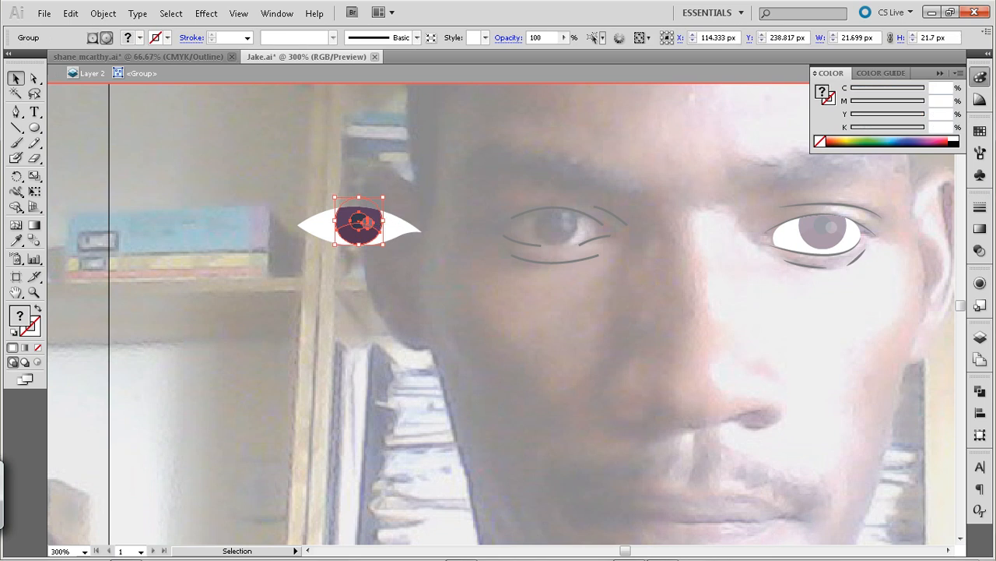
click(56, 73)
click(56, 73)
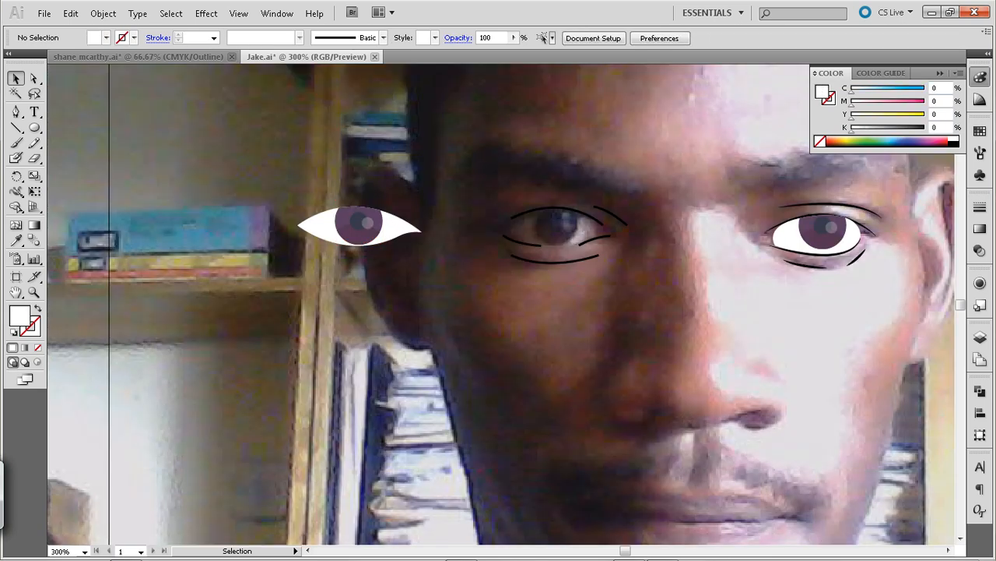
Move the grouped eye white and iris onto the photo's eye between its traced lid lines
drag(309, 207, 369, 302)
drag(260, 165, 390, 276)
drag(359, 226, 534, 226)
key(shift+Right)
key(ctrl+shift+a)
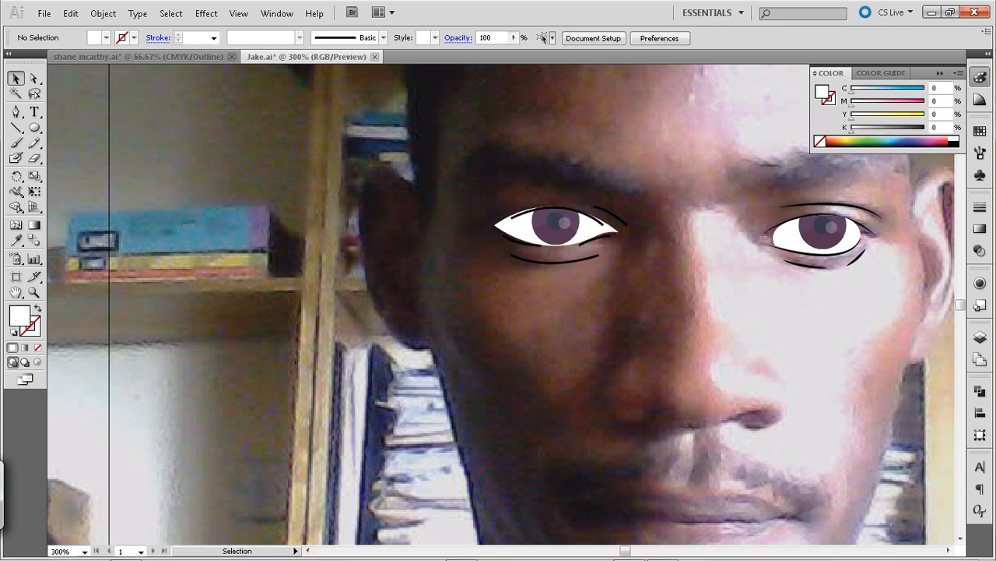
Fit the upper lid line's ends to the white eye shape, nudging the outer end up to Y 237.667 px
key(ctrl+plus)
key(a)
click(516, 187)
key(Up)
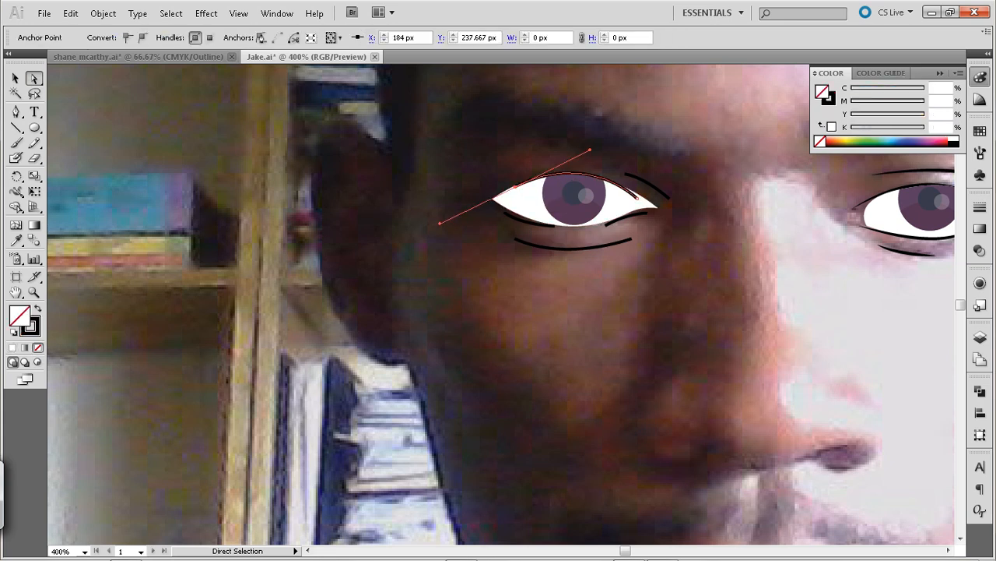
click(638, 195)
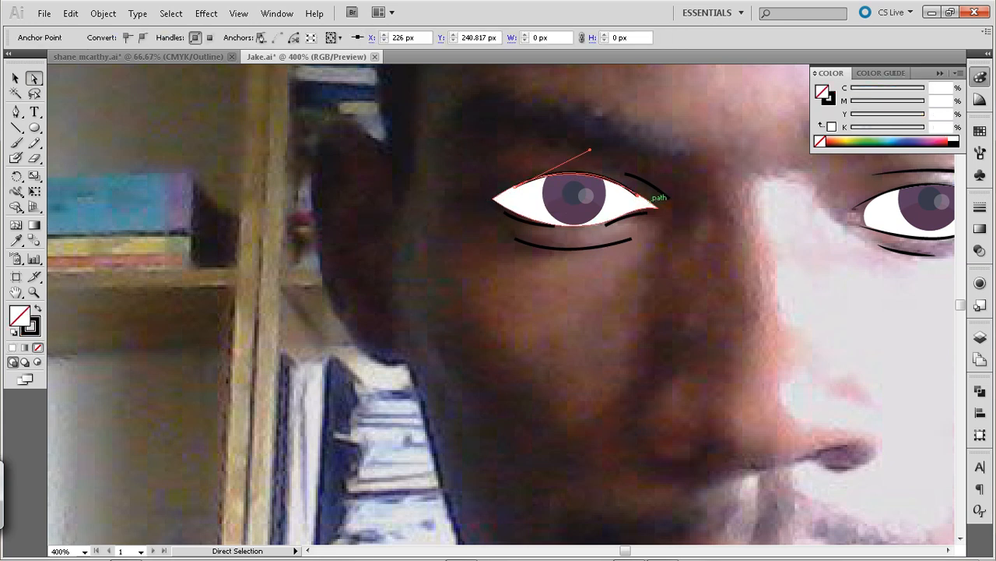
key(ctrl+shift+a)
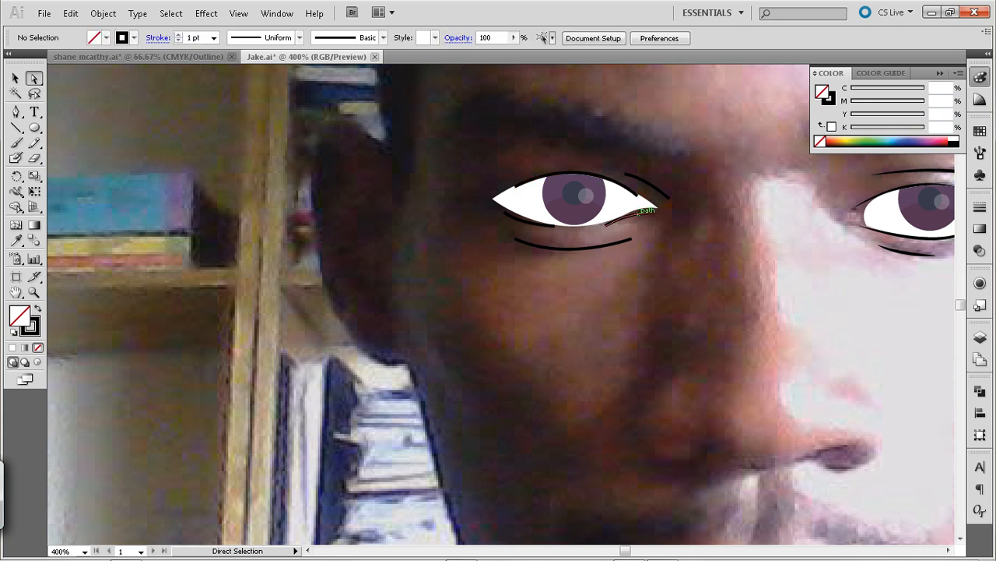
Reshape both short lower lid curves onto the eye white's edge, with ends at X 230.755 px (inner corner) and X 178.572 px (outer corner)
click(640, 209)
drag(647, 212, 652, 207)
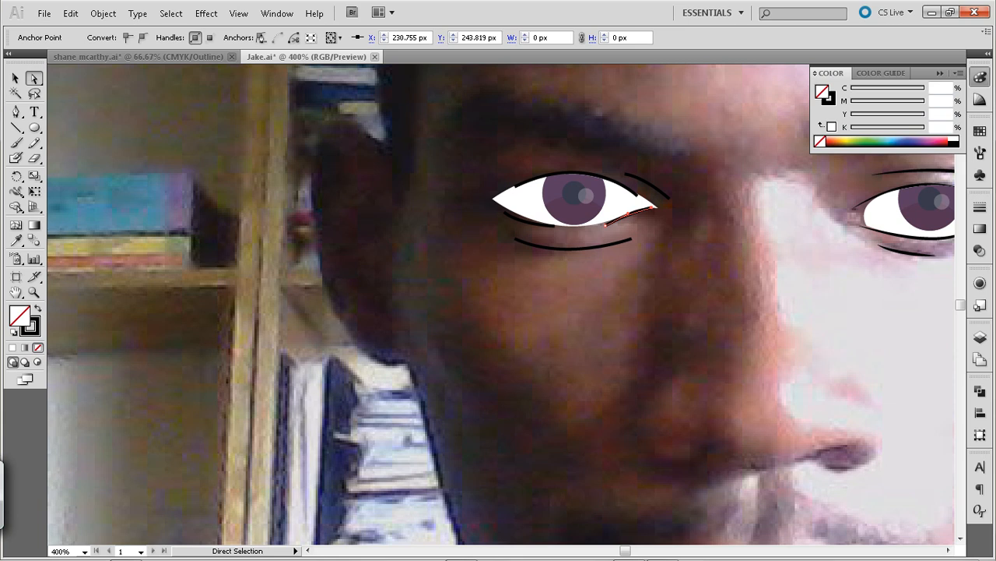
click(519, 217)
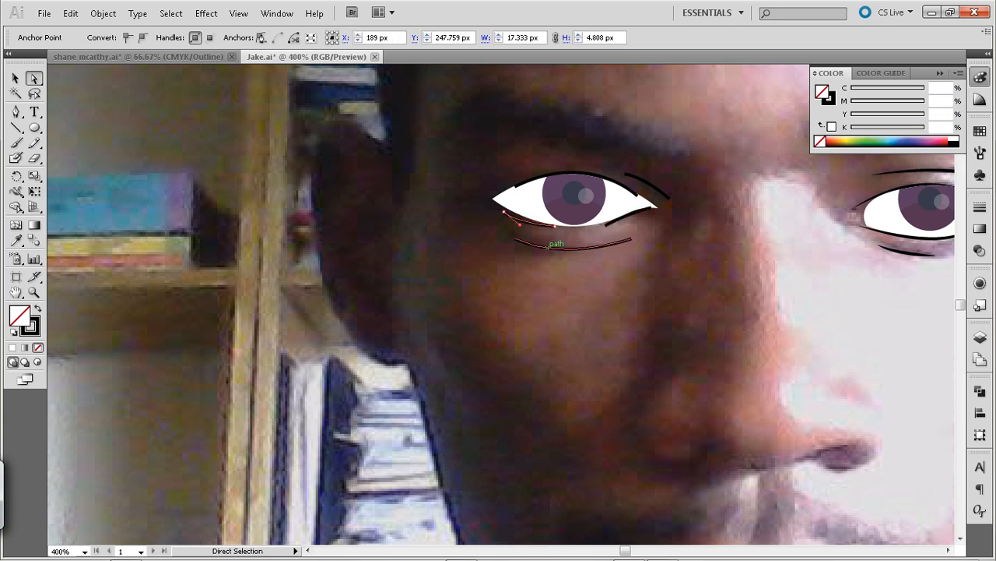
drag(555, 222, 562, 225)
mouse_move(504, 211)
mouse_down()
mouse_move(484, 190)
mouse_move(516, 218)
mouse_up()
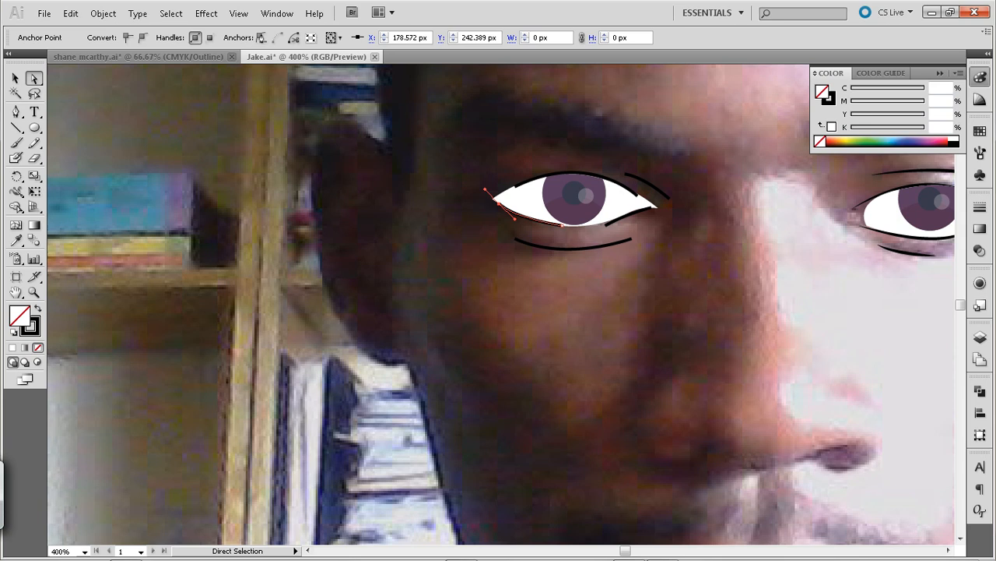
click(506, 234)
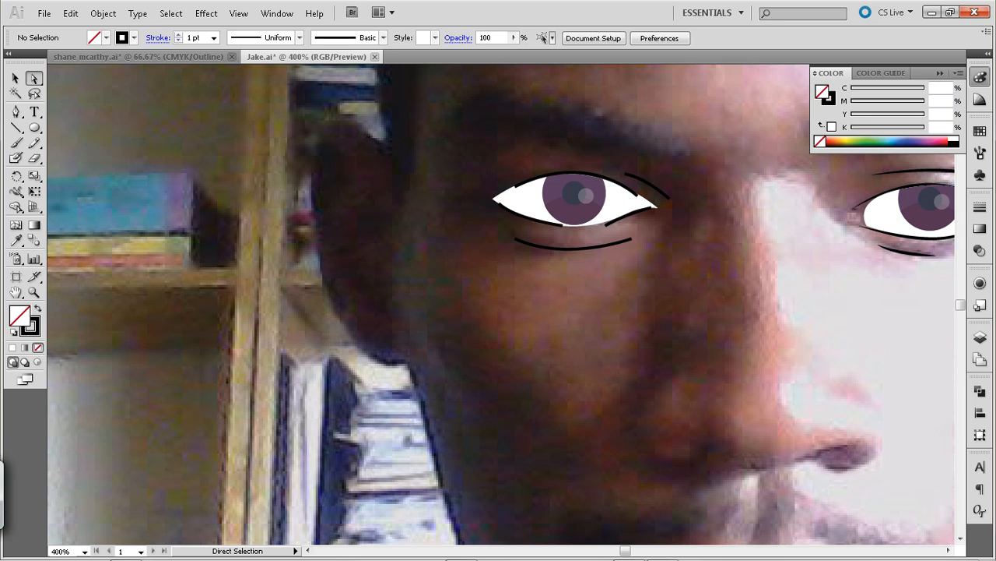
Apply the elliptical tapered width profile to the eye's fold line, under-eye line and both lower lid curves
key(ctrl+minus)
key(v)
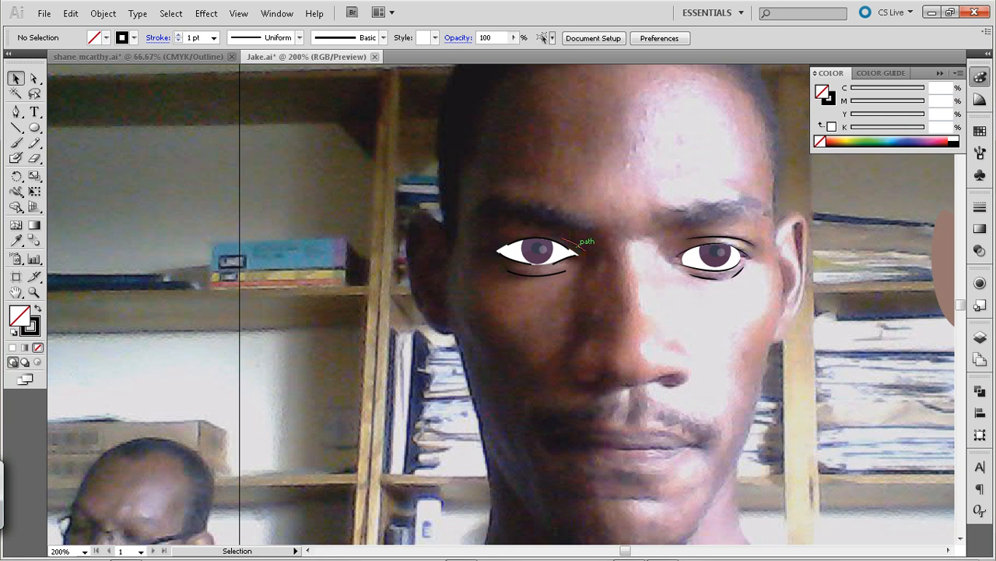
click(577, 248)
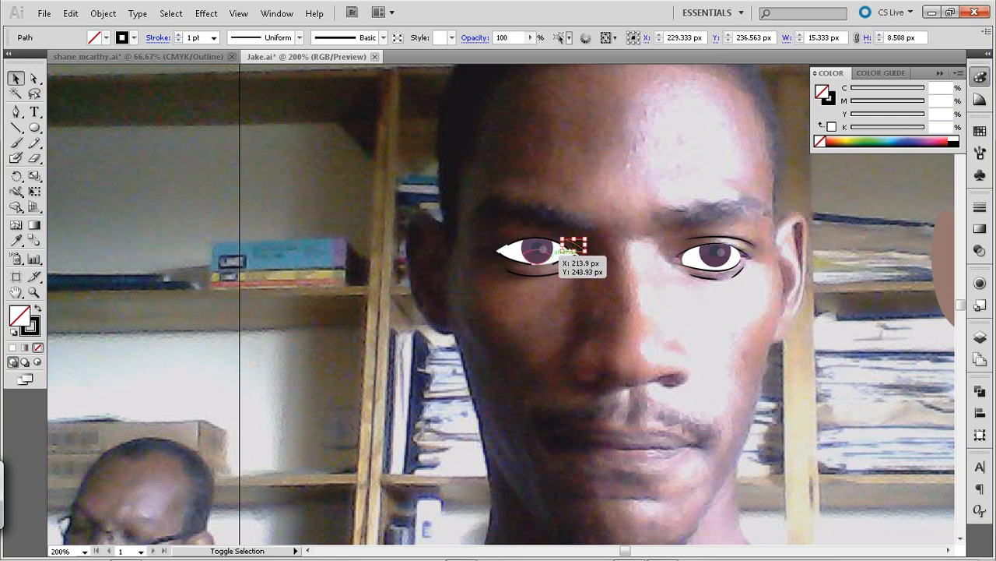
click(562, 272)
shift+click(579, 246)
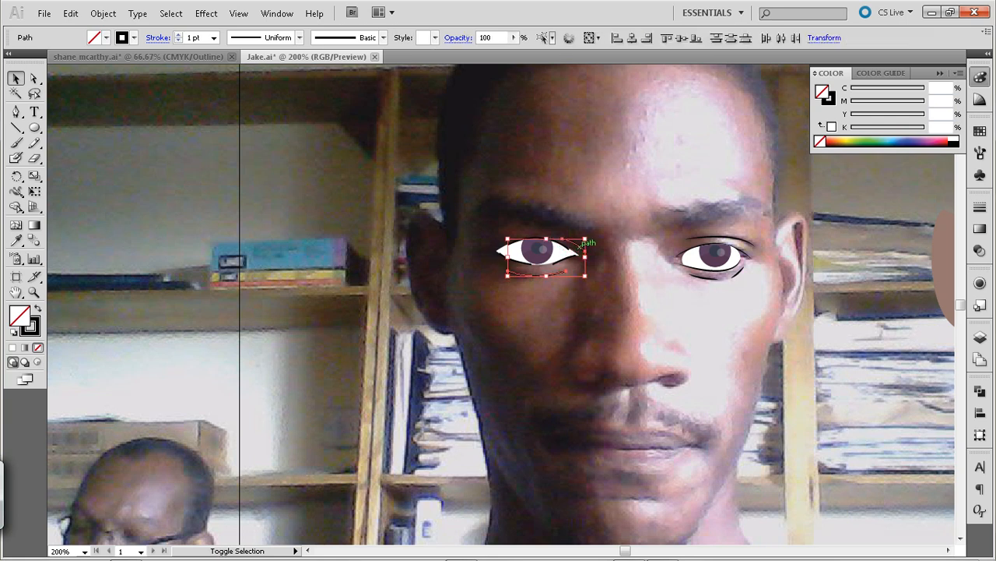
shift+click(567, 252)
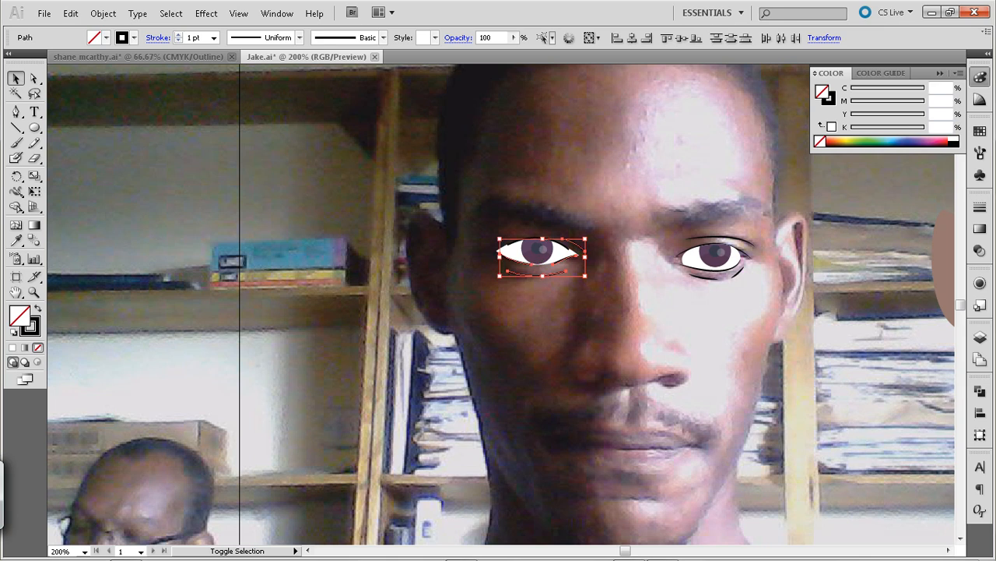
click(299, 38)
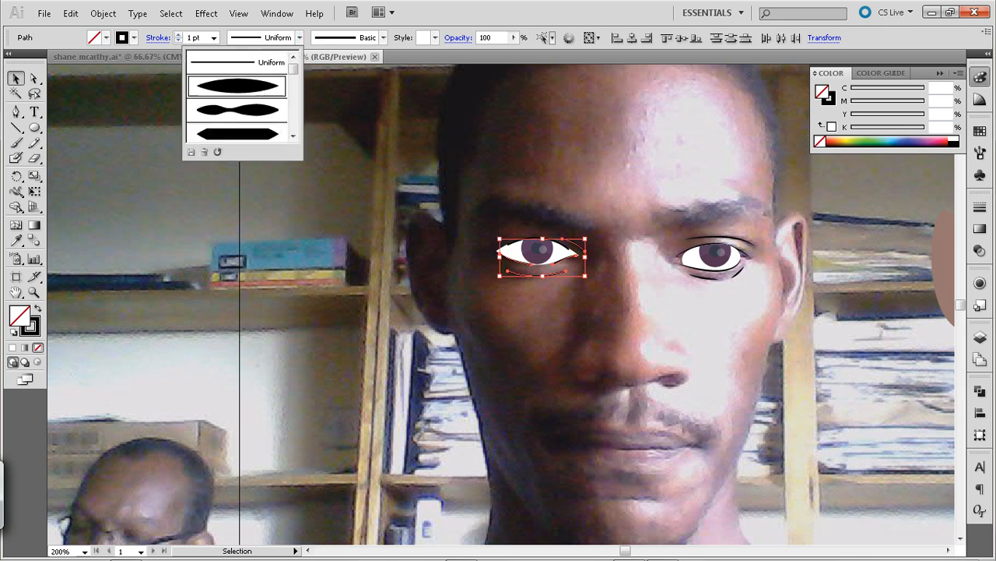
click(257, 84)
key(ctrl+shift+a)
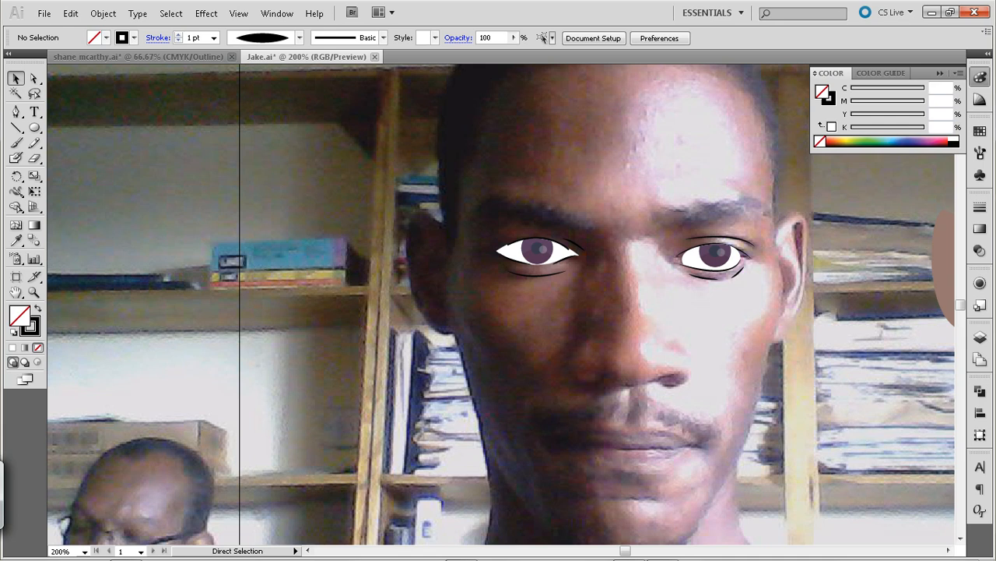
Apply the same elliptical tapered width profile to the upper lid line along the eye white
key(ctrl+plus)
drag(614, 220, 583, 310)
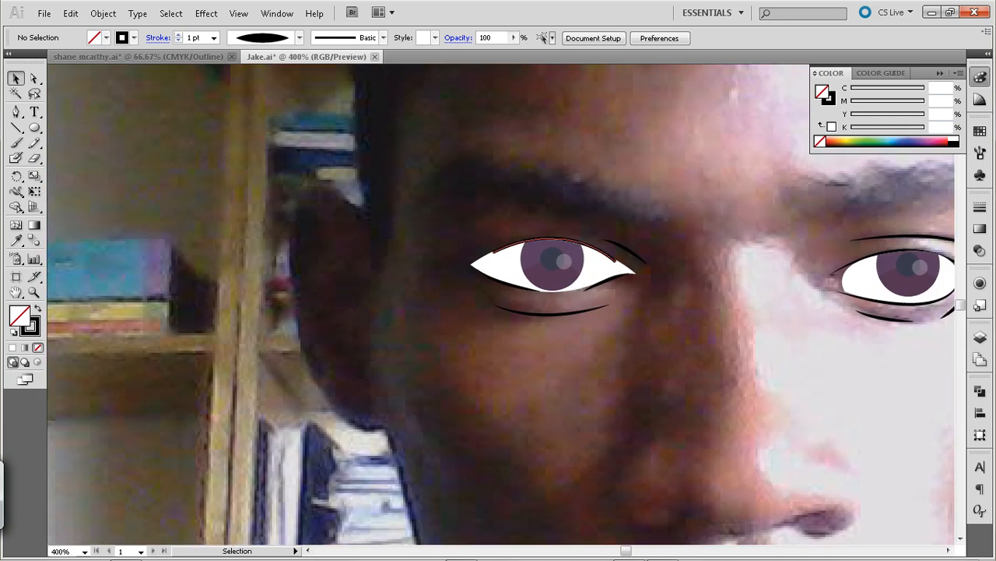
click(581, 243)
click(299, 38)
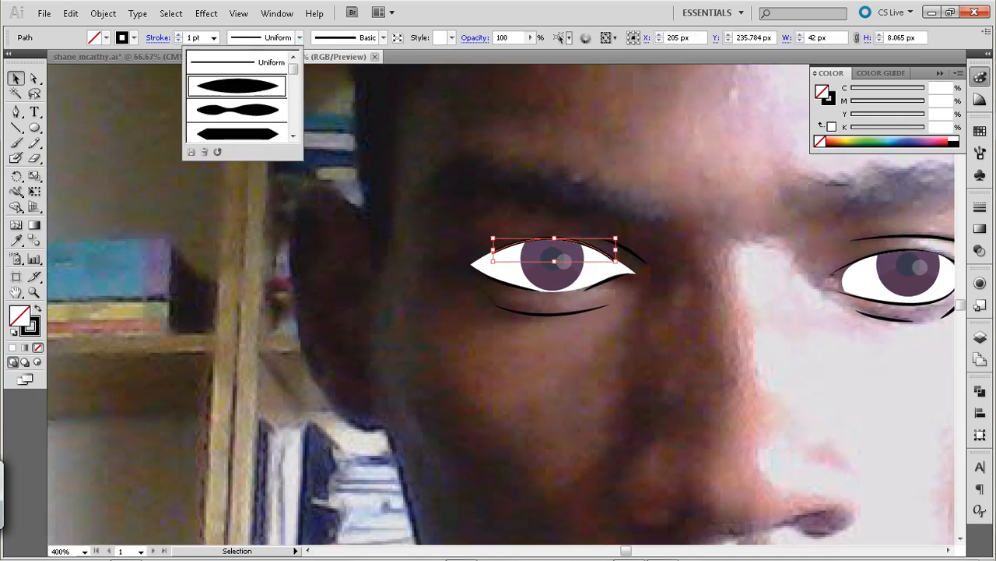
click(236, 84)
key(ctrl+shift+a)
Extend both ends of the upper lid line outward slightly and refine the inner-corner lower lid curve along the eye white
key(a)
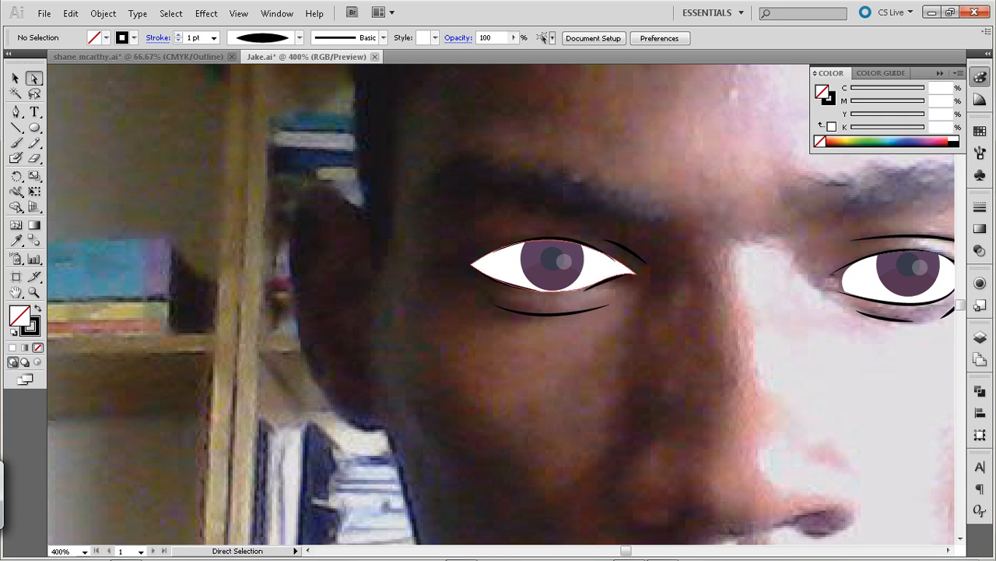
drag(623, 260, 626, 260)
drag(493, 252, 485, 255)
click(523, 217)
click(585, 290)
drag(584, 290, 579, 288)
drag(634, 273, 605, 281)
click(618, 306)
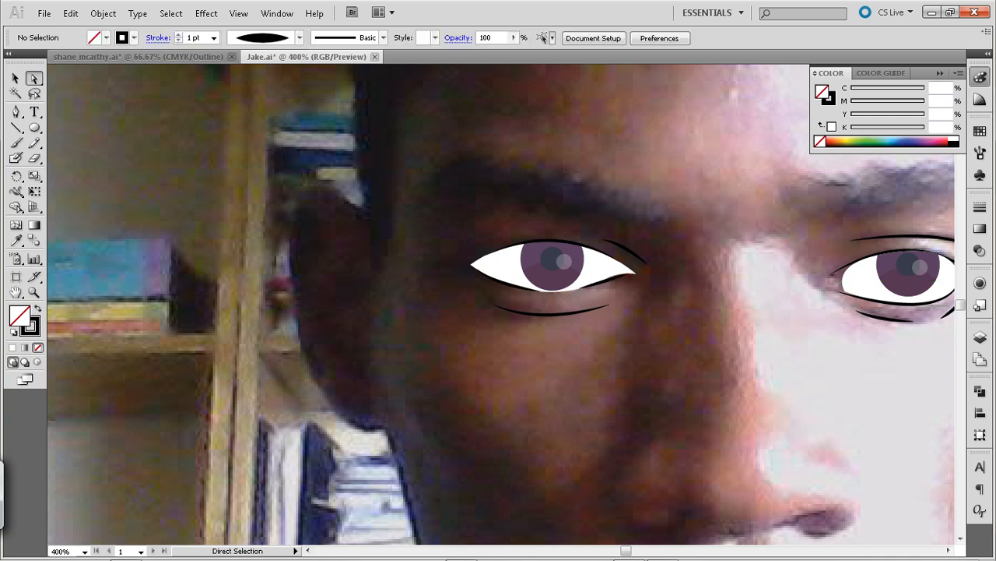
Trace the outer curve of the nose wing on the brightly lit side with the Pen tool and deselect it
key(ctrl+minus)
key(ctrl+minus)
key(ctrl+minus)
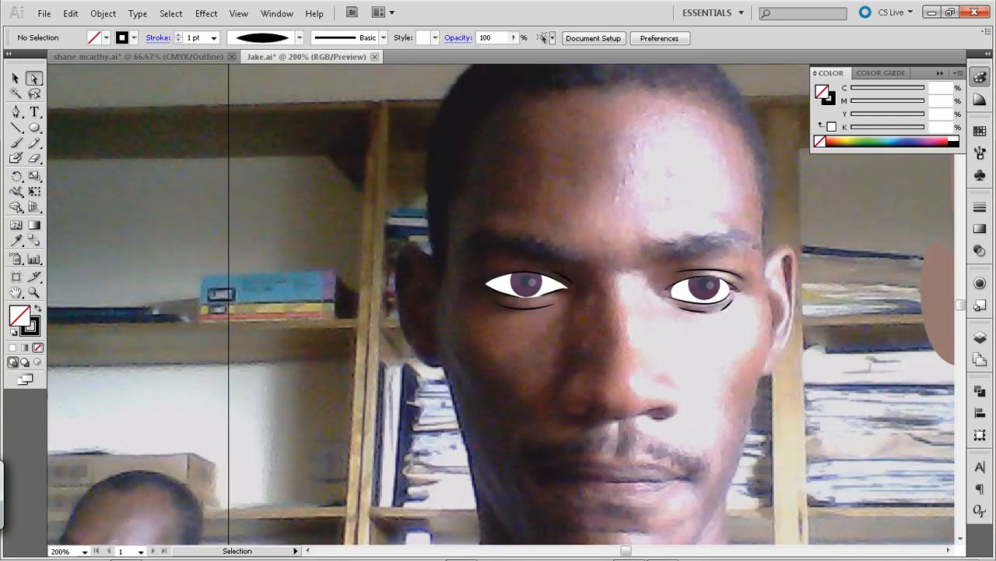
drag(618, 305, 514, 210)
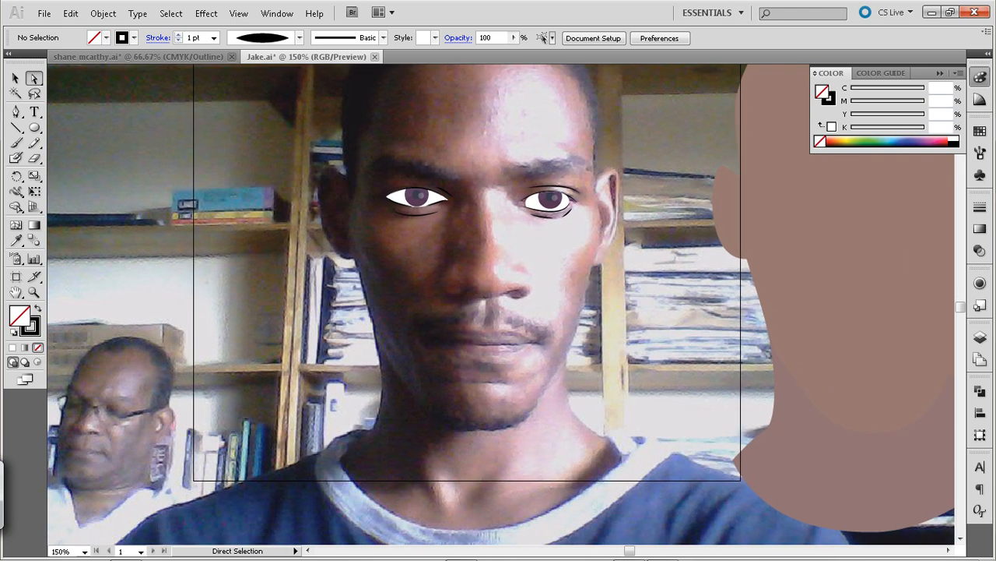
key(p)
mouse_move(526, 268)
mouse_down()
mouse_move(528, 294)
mouse_move(515, 302)
mouse_up()
click(15, 78)
click(131, 142)
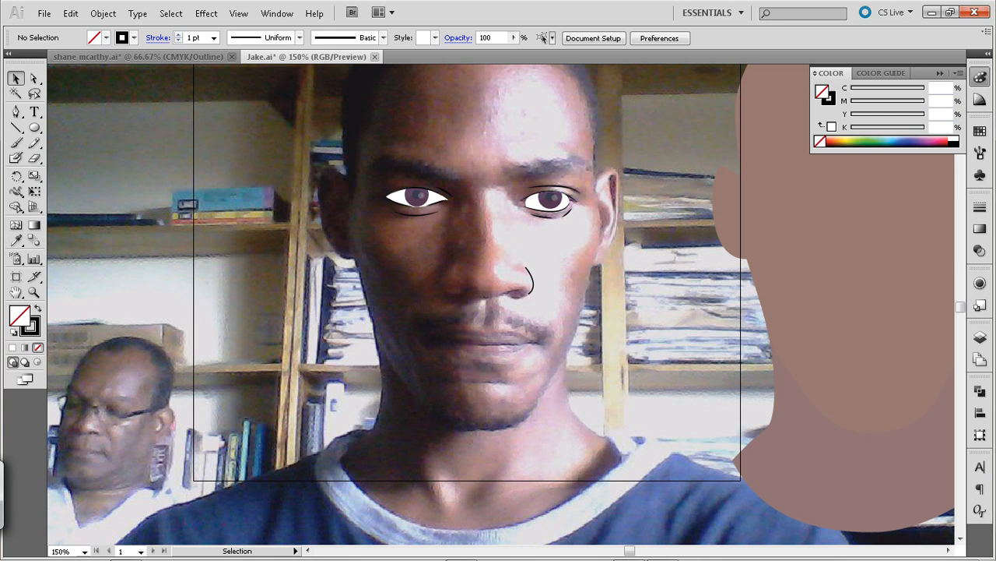
Trace the outer curve of the nose wing on the shaded side, from X 240 px to X 227.169 px, with the Pen tool
click(16, 111)
click(456, 259)
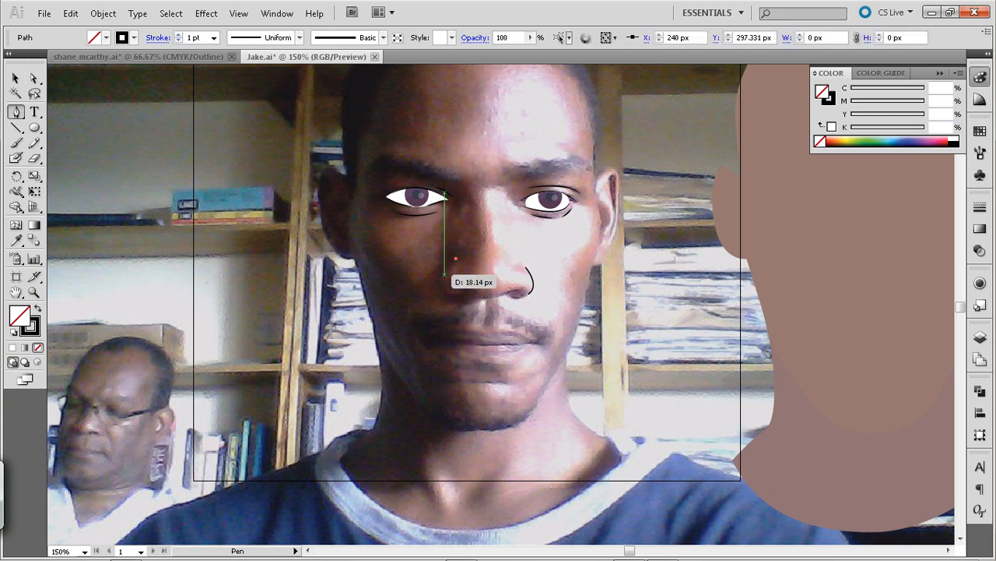
drag(463, 295, 444, 291)
key(ctrl+z)
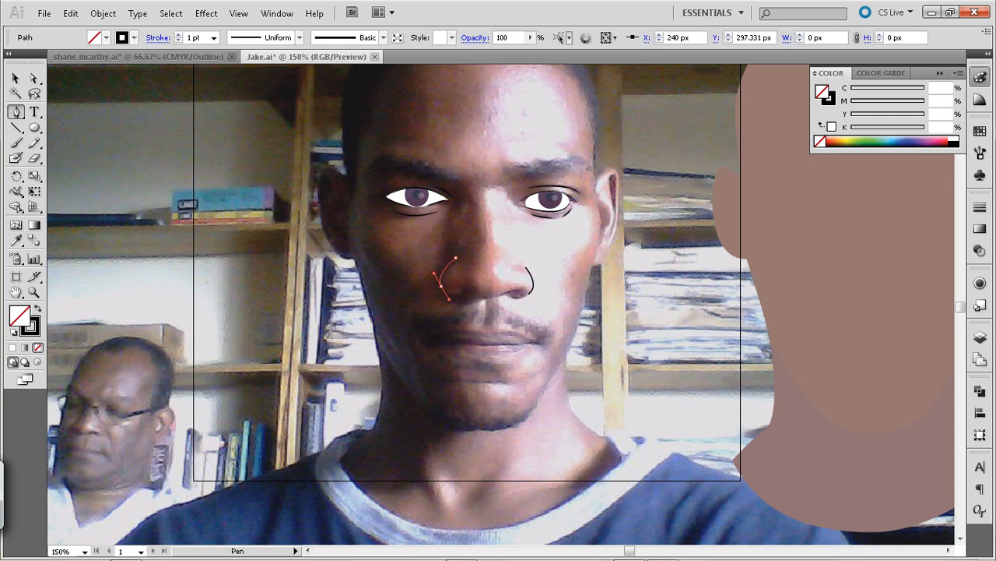
drag(448, 299, 448, 300)
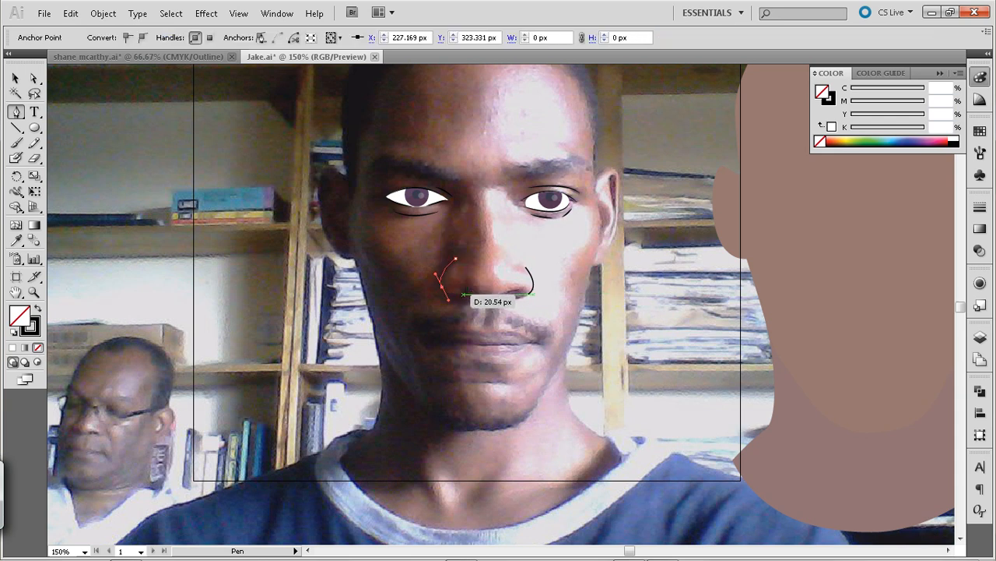
click(15, 78)
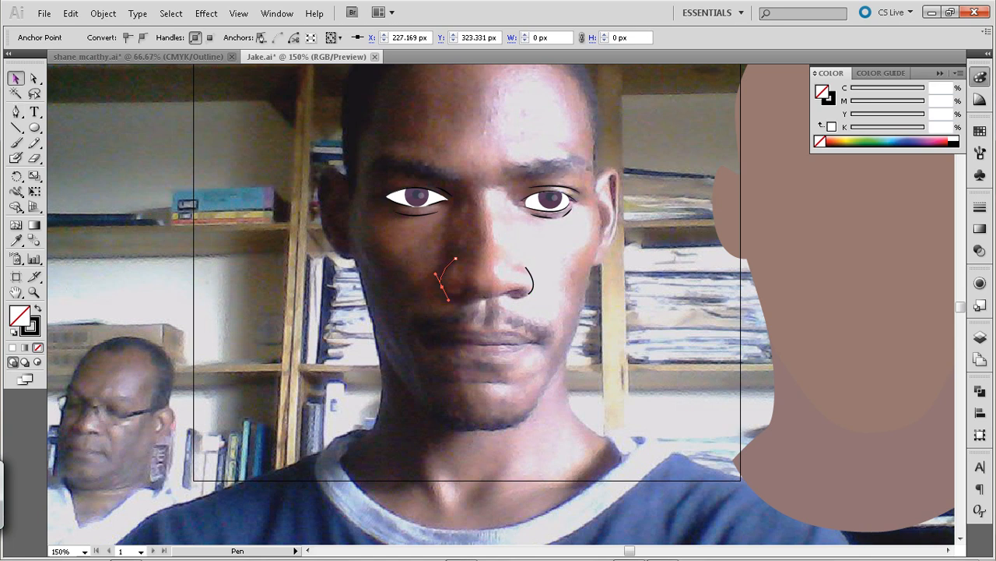
key(p)
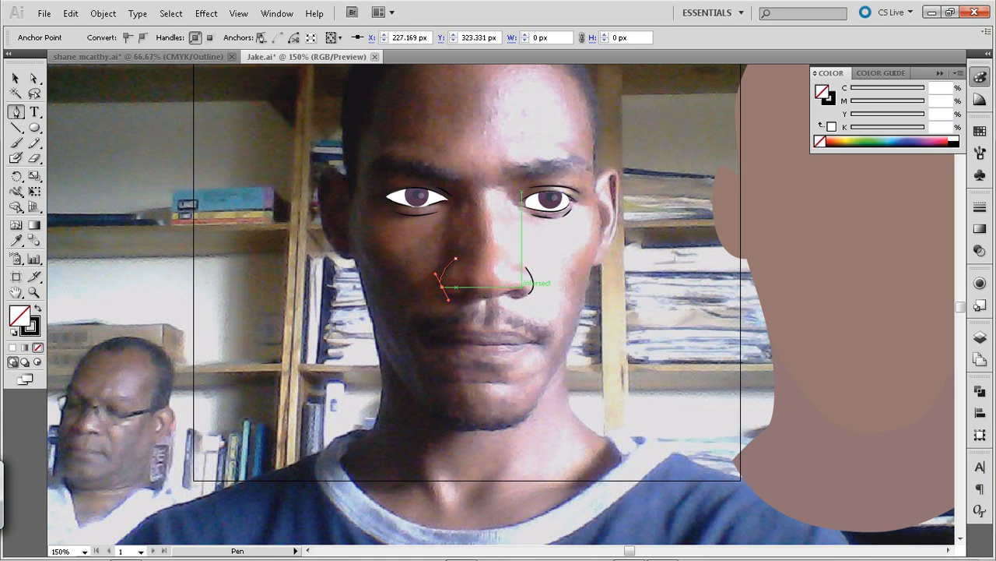
Trace a short nostril line under the brightly lit side of the nose and nudge its outer end to Y 324.331 px
click(522, 286)
drag(499, 294, 495, 301)
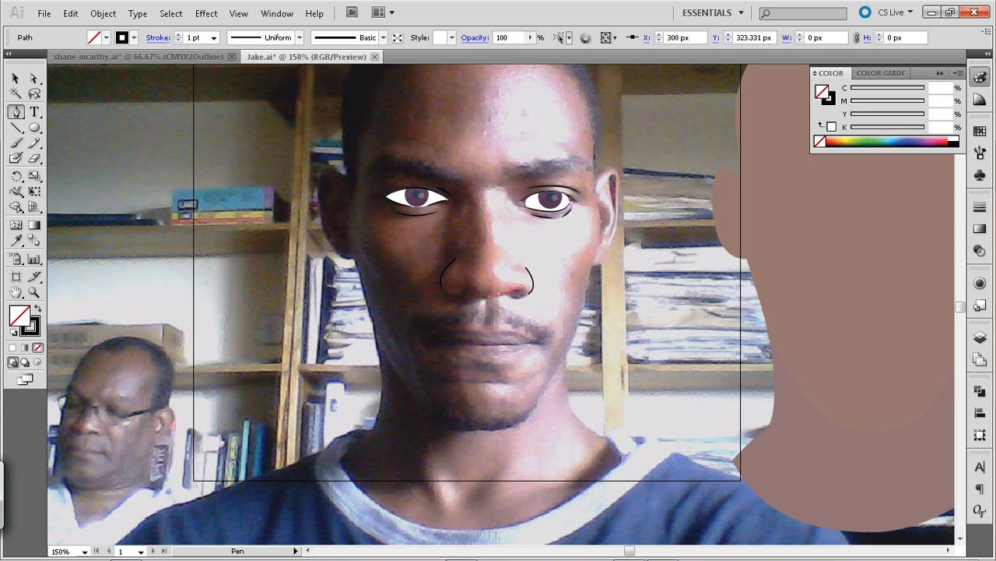
click(16, 78)
key(ctrl+shift+a)
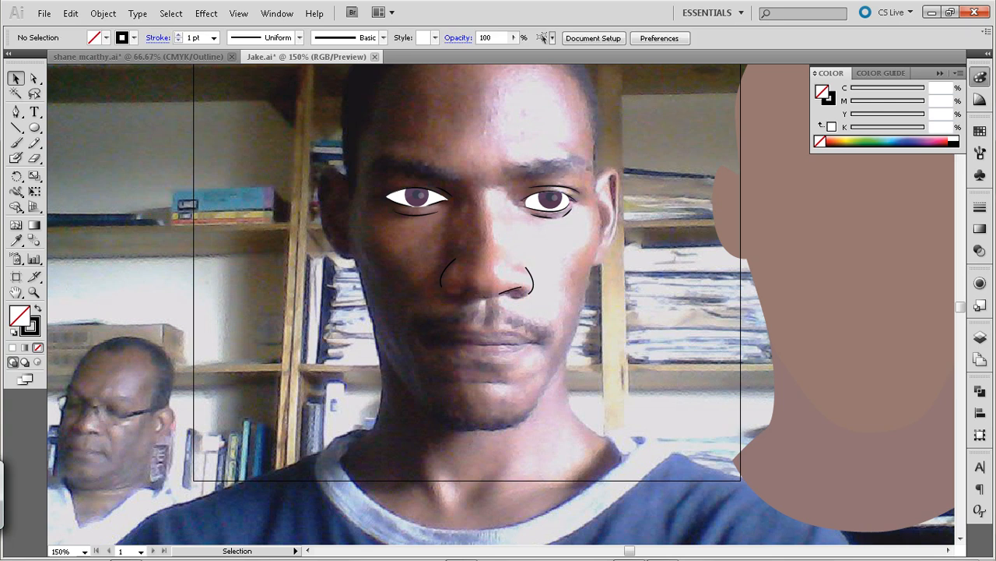
key(a)
click(522, 287)
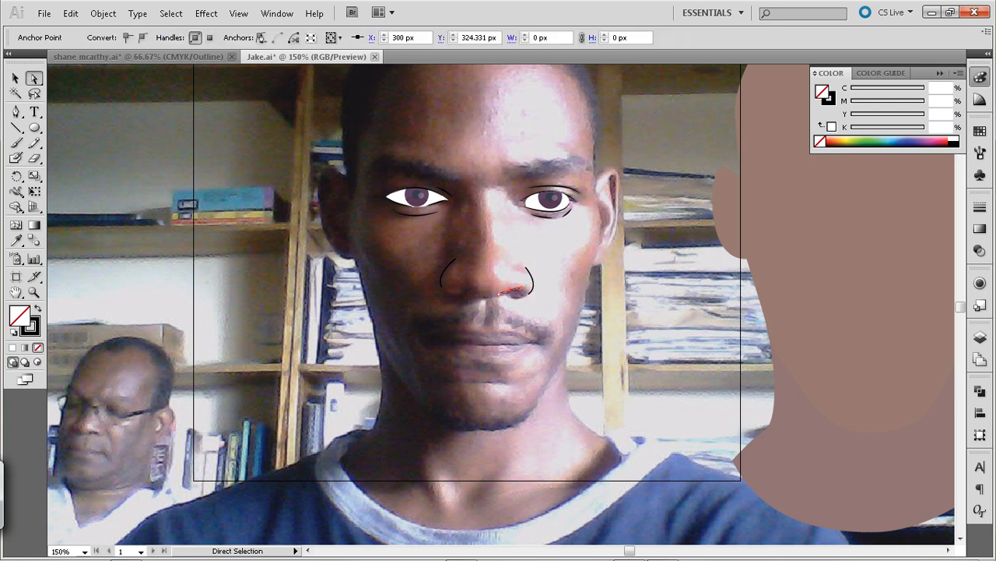
key(ctrl+shift+a)
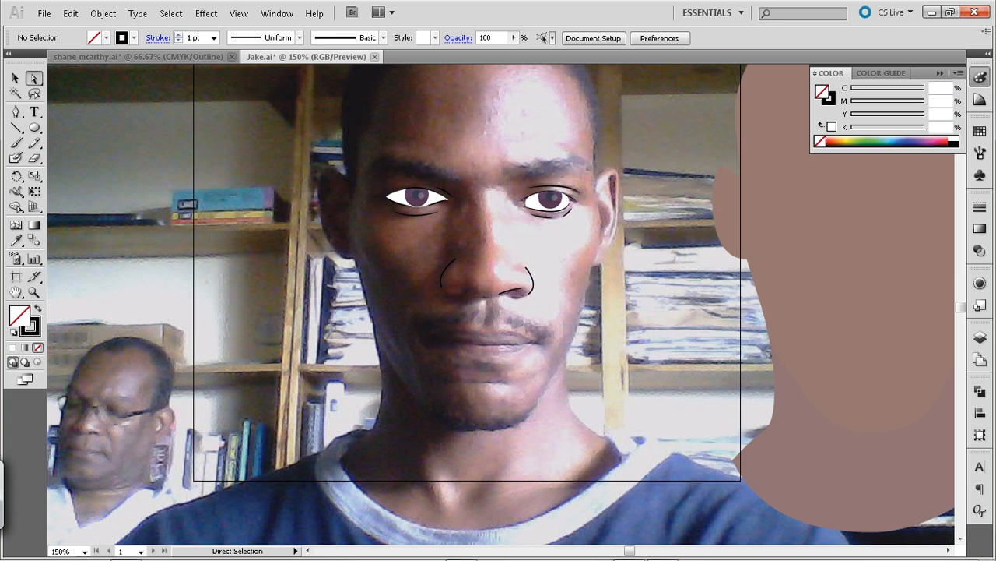
key(p)
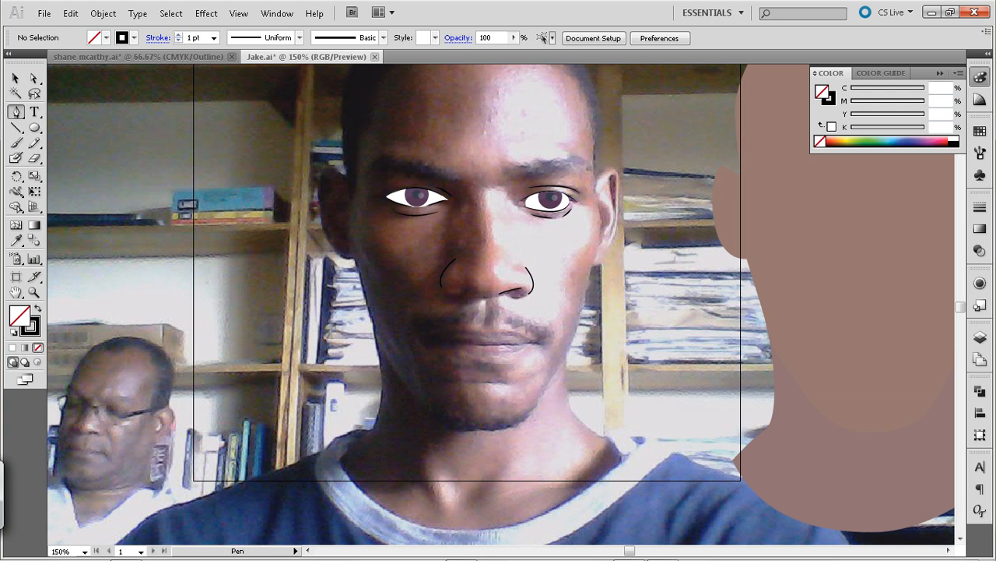
drag(511, 293, 512, 338)
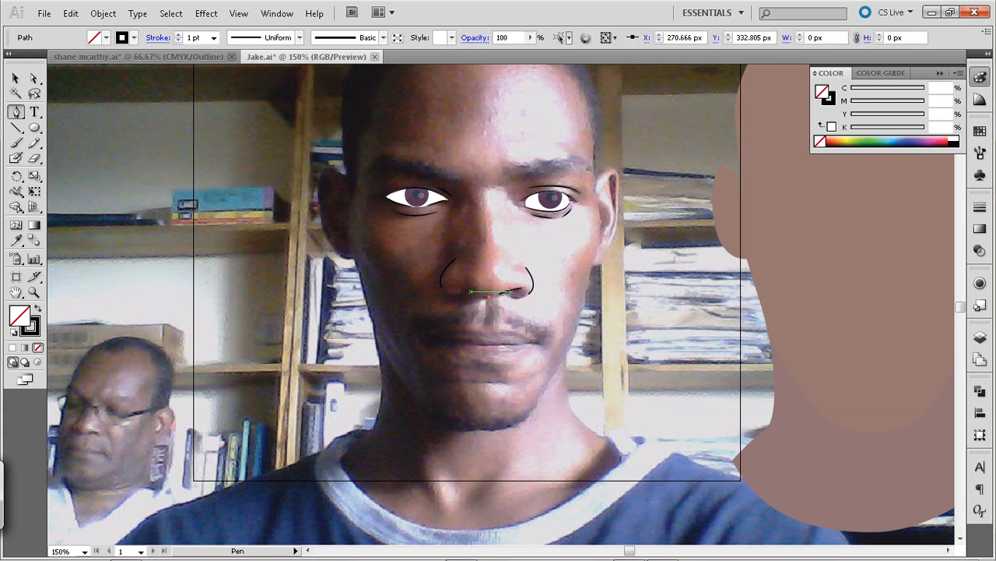
key(ctrl+z)
key(ctrl+z)
Trace the nose base line from the centre at X 270.666 px through X 259.333 px to the shaded nostril at X 244 px
click(490, 296)
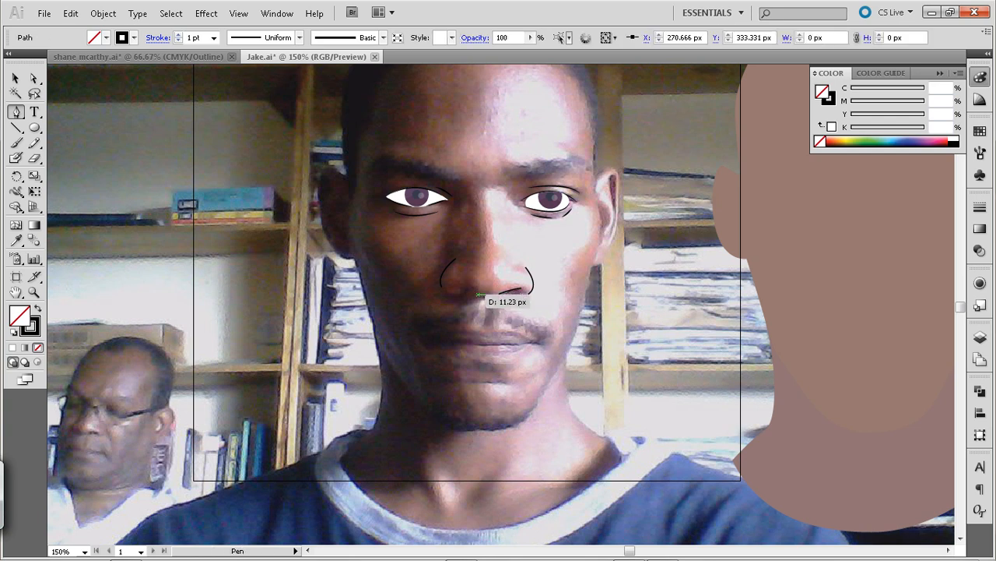
drag(477, 293, 471, 288)
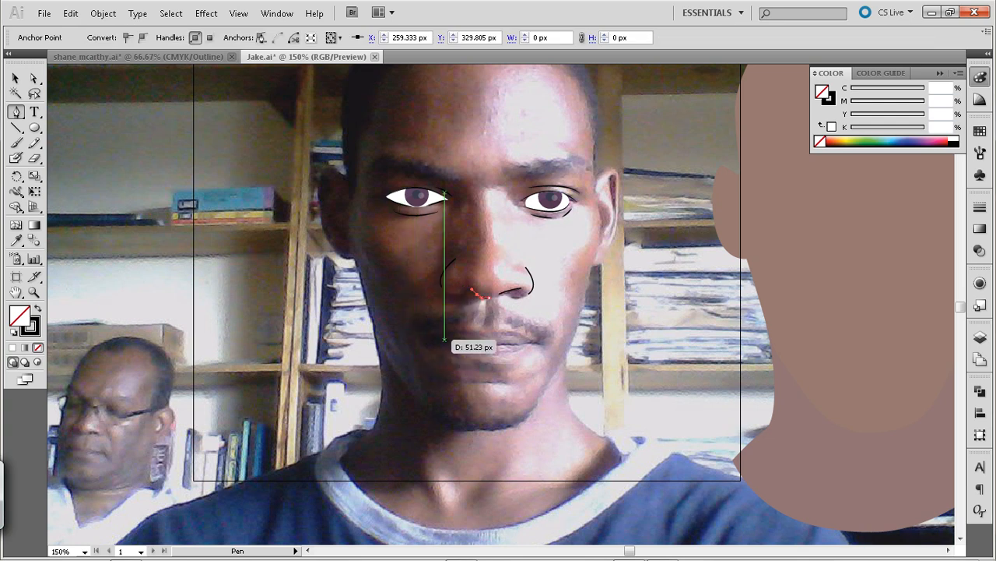
click(460, 288)
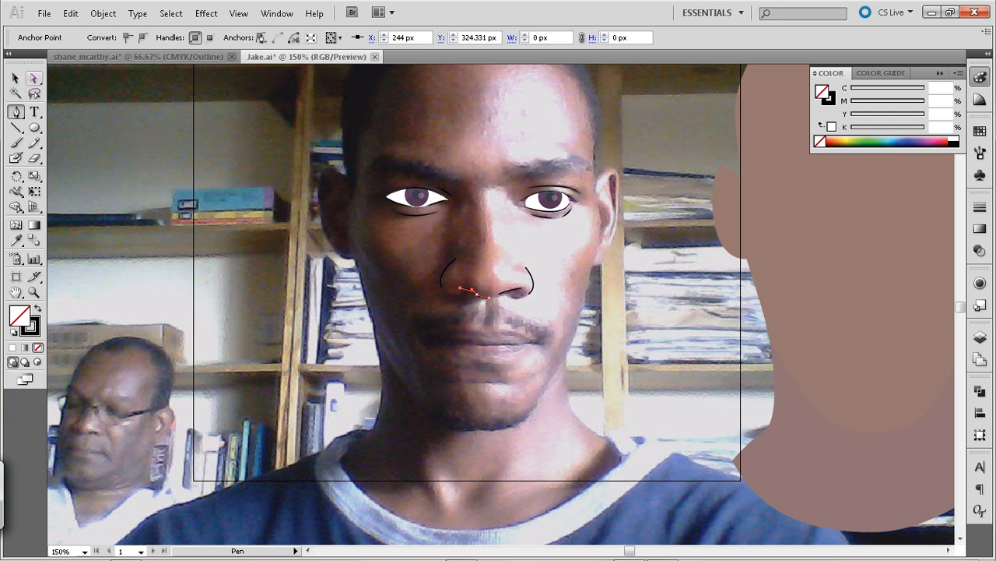
Trace a short curve under the brightly lit nostril to X 300 px, Y 333.415 px with the Pen tool and deselect it
click(15, 78)
key(ctrl+shift+a)
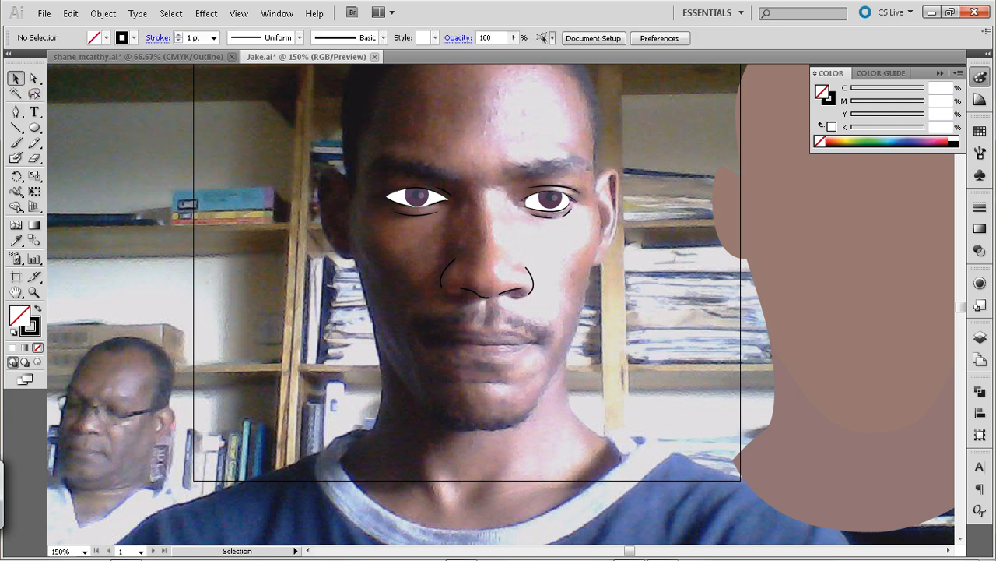
key(ctrl+plus)
key(ctrl+plus)
key(p)
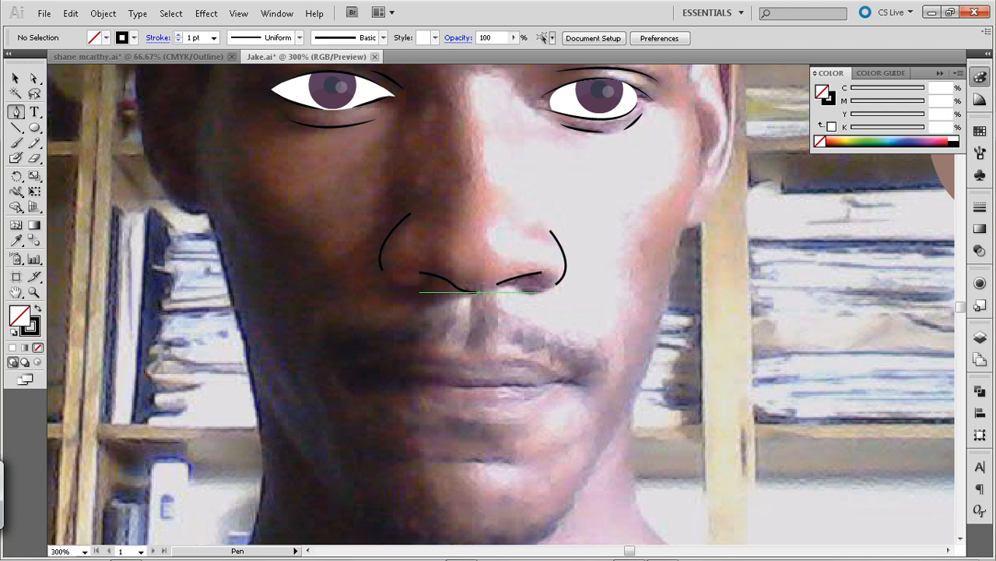
click(534, 293)
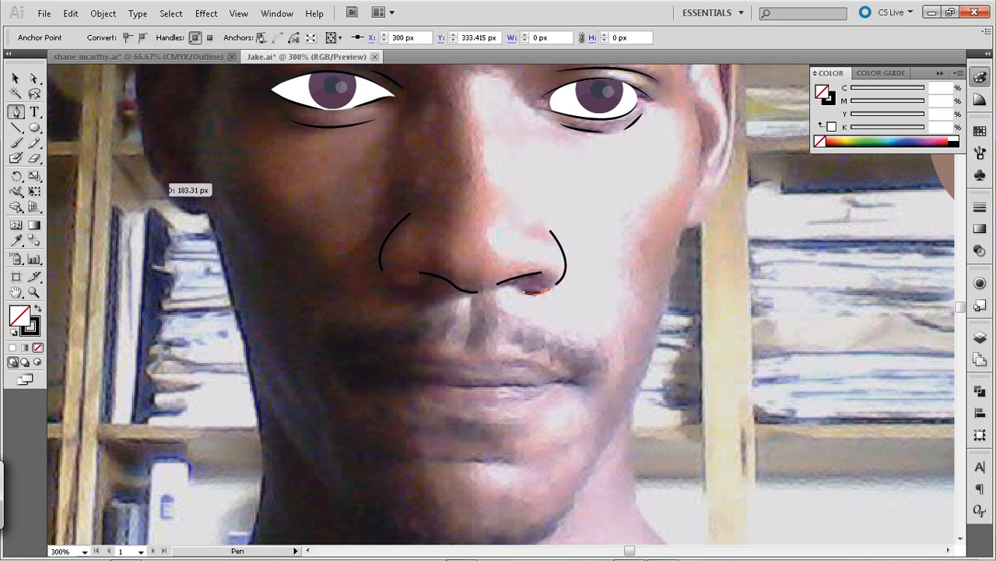
key(v)
key(ctrl+shift+a)
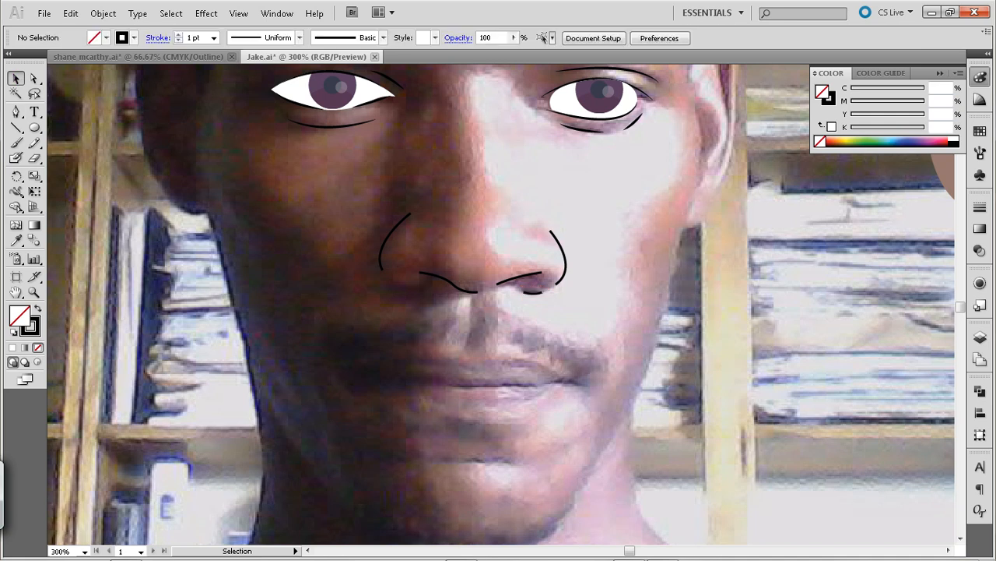
Trace a short curve under the shaded nostril, ending at X 247.333 px, Y 329.805 px, and deselect it
key(p)
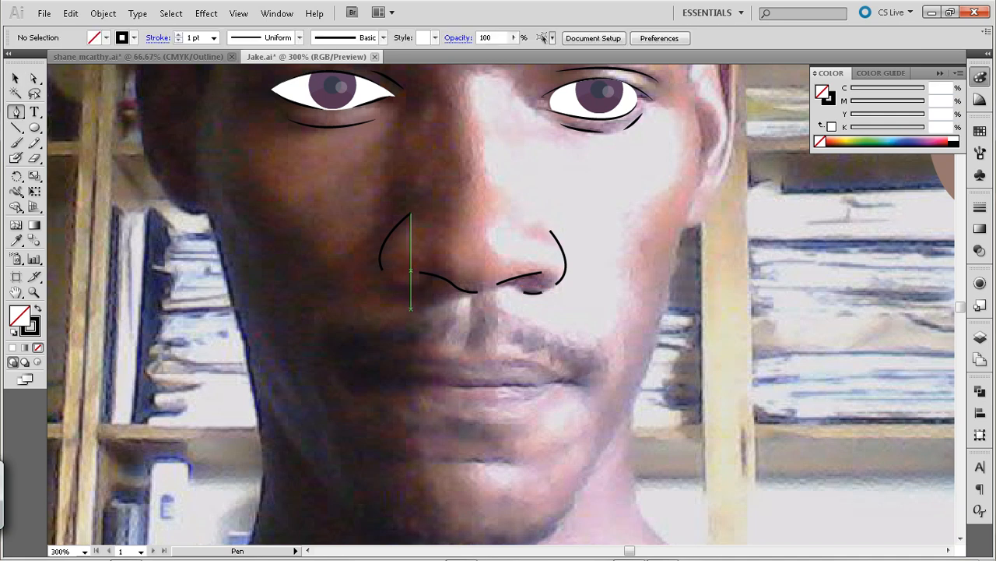
drag(426, 284, 438, 281)
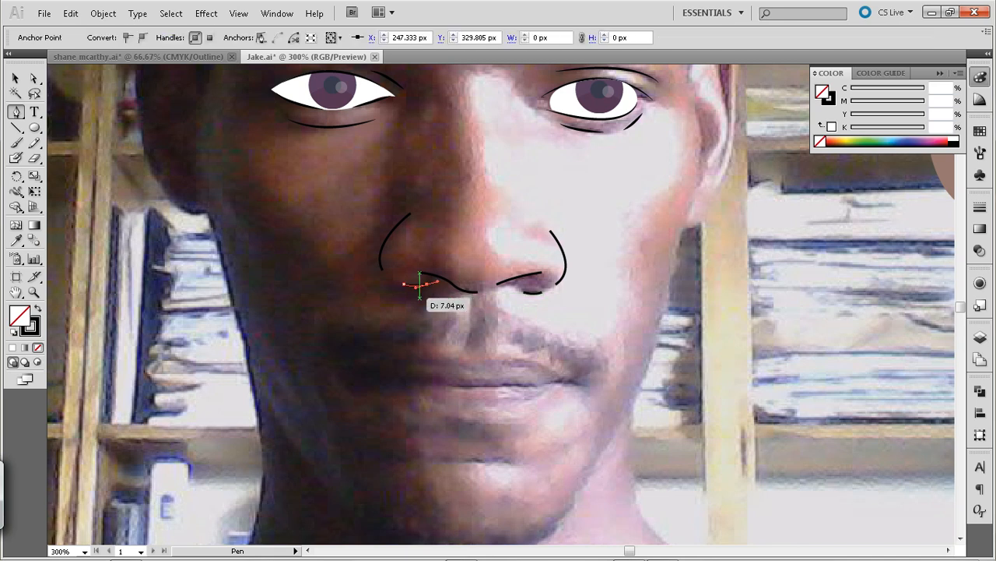
click(16, 79)
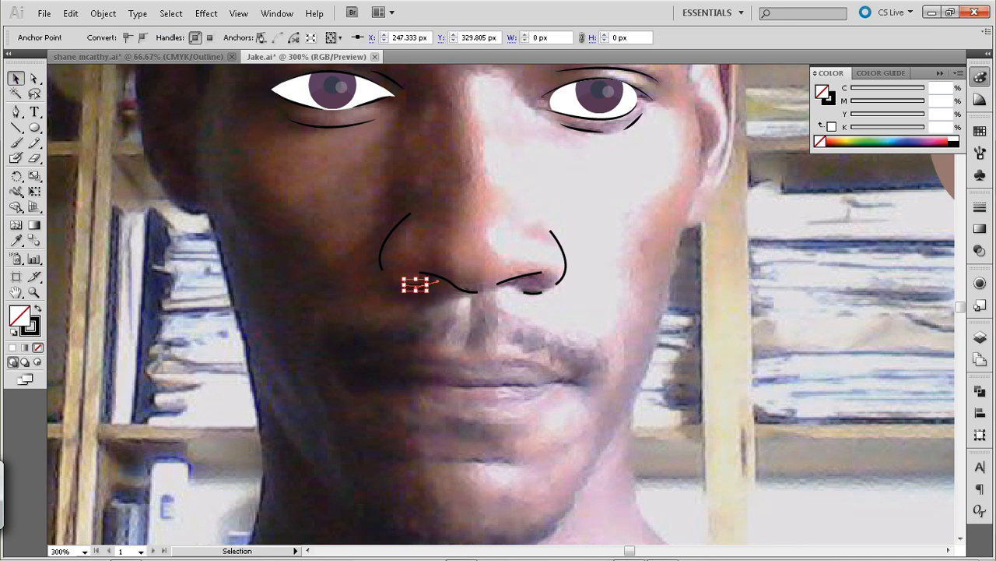
click(168, 183)
Trace a short line from the brightly lit mouth corner inward to X 302 px, Y 375.334 px, and deselect it
key(p)
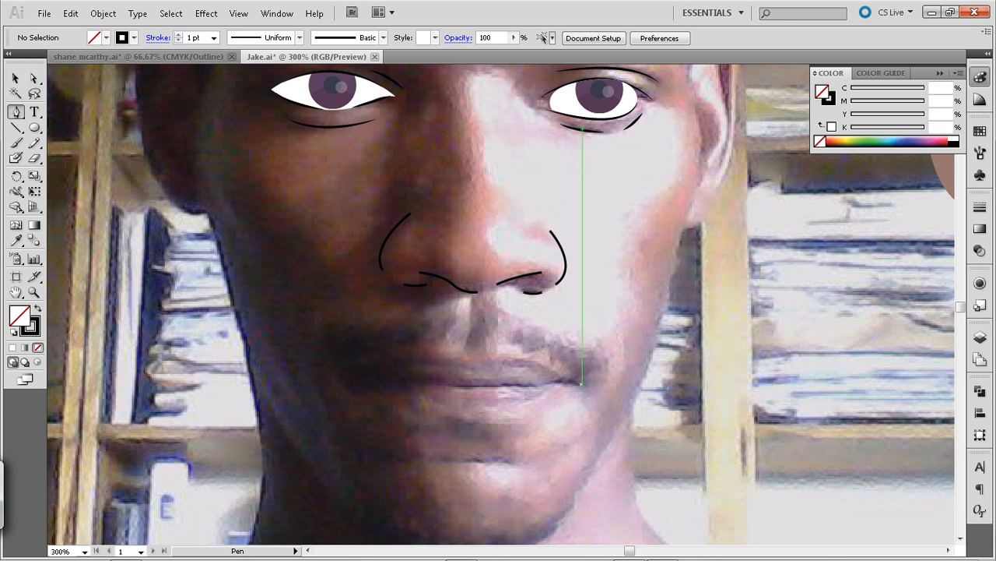
click(583, 378)
click(547, 381)
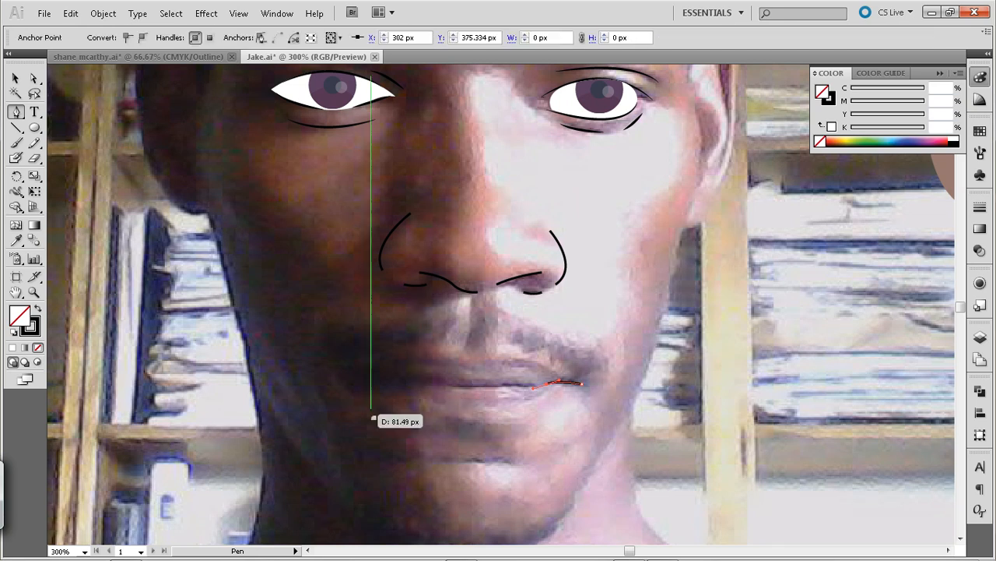
click(15, 78)
key(ctrl+shift+a)
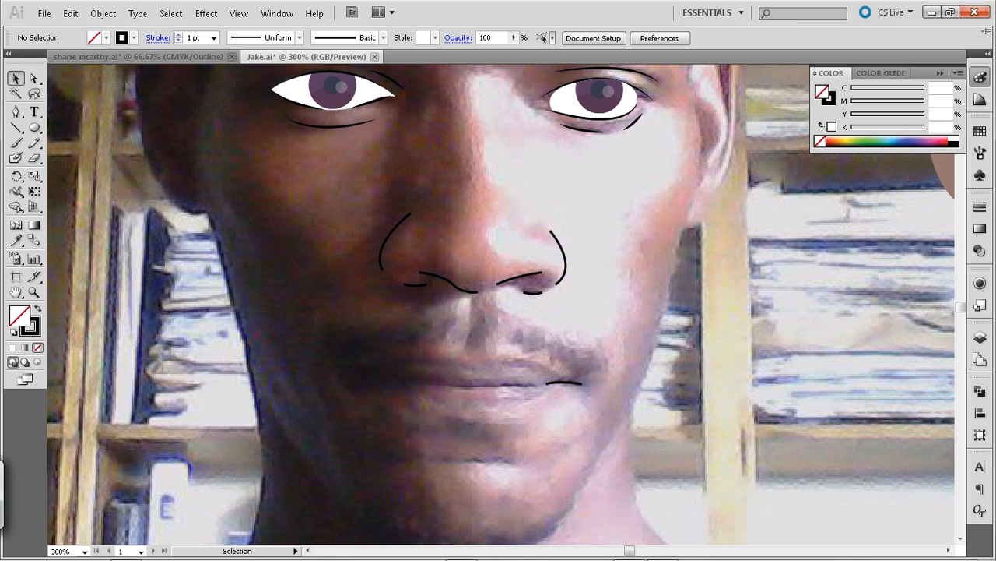
Trace the central line between the lips from X 295.834 px through X 281 px towards the shaded side, and deselect it
key(p)
click(532, 384)
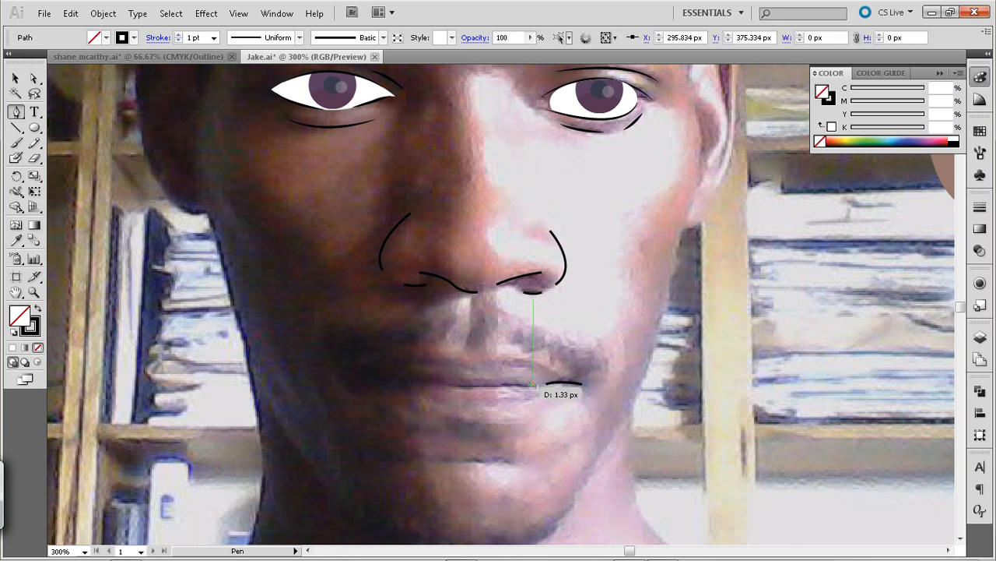
drag(499, 385, 492, 388)
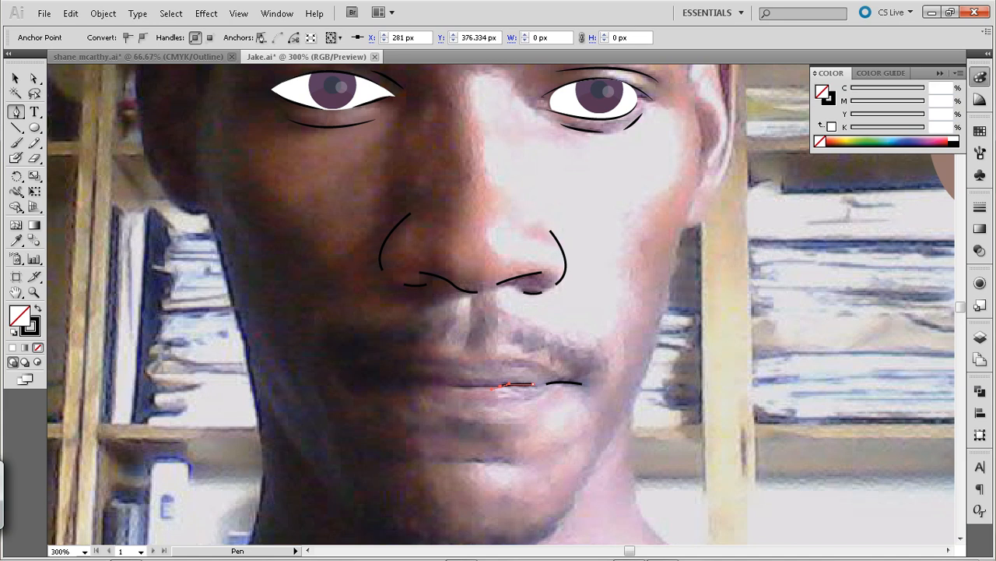
key(p)
click(456, 385)
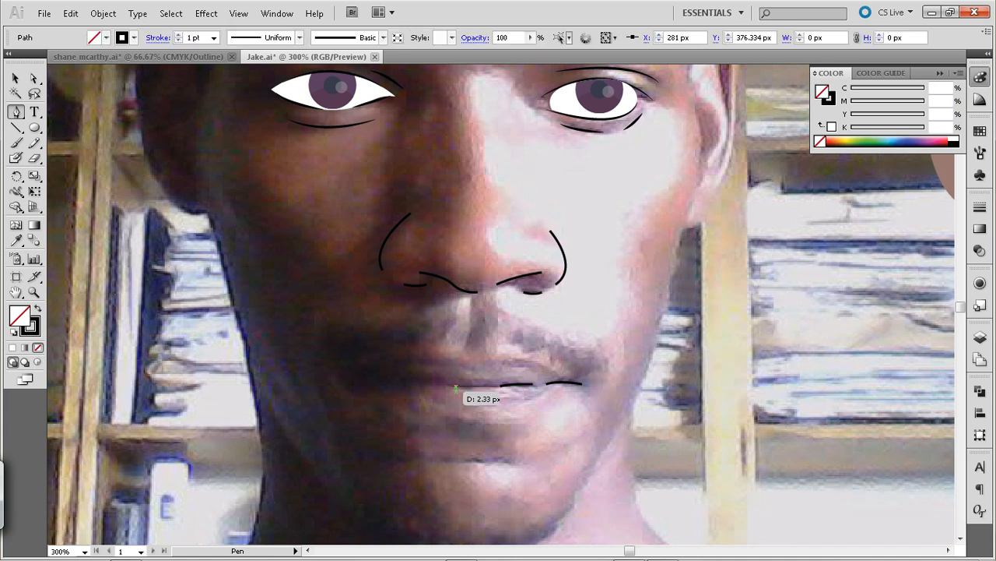
click(533, 384)
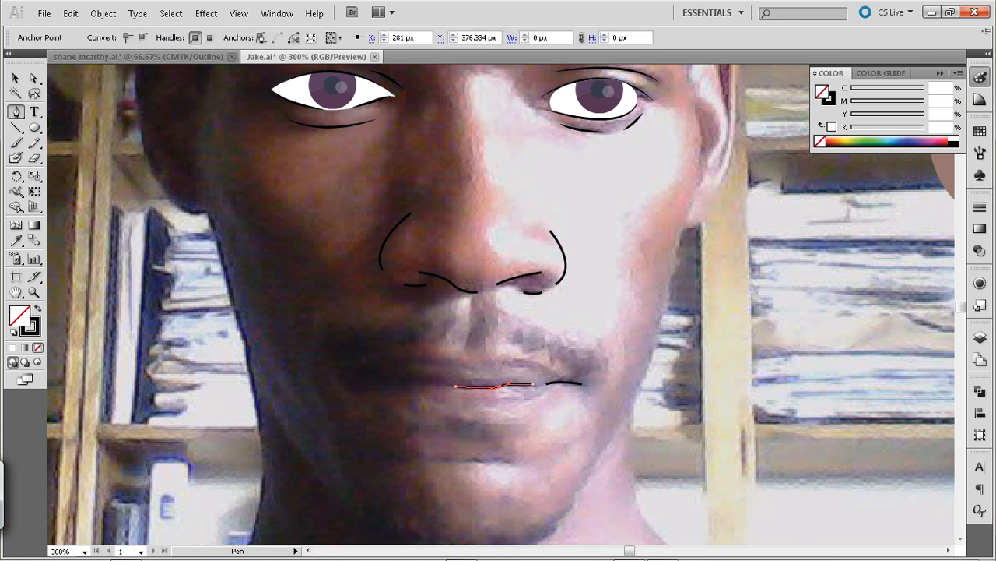
click(16, 79)
key(ctrl+shift+a)
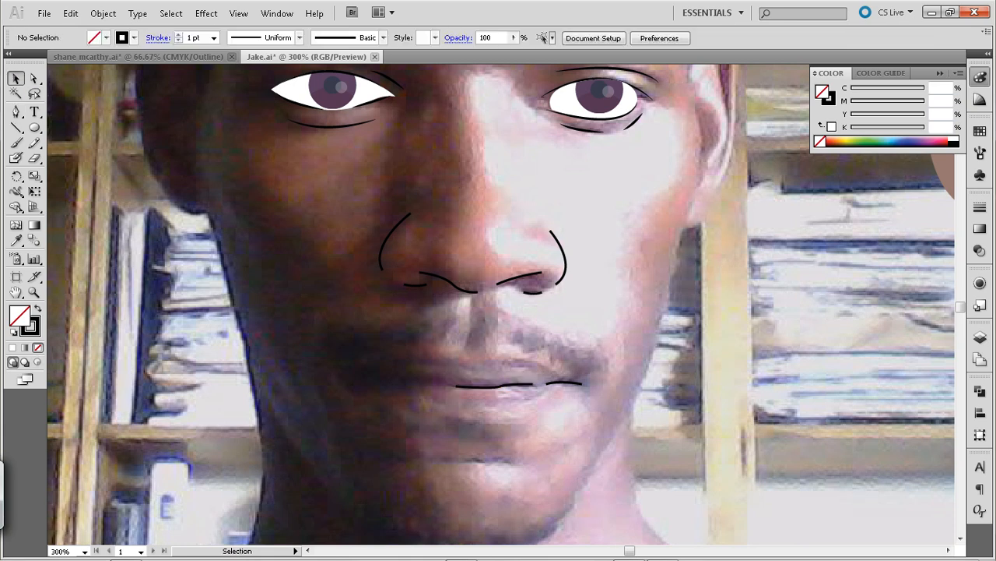
Trace a short crease line between the lower lip and the chin with the Pen tool and deselect it
key(p)
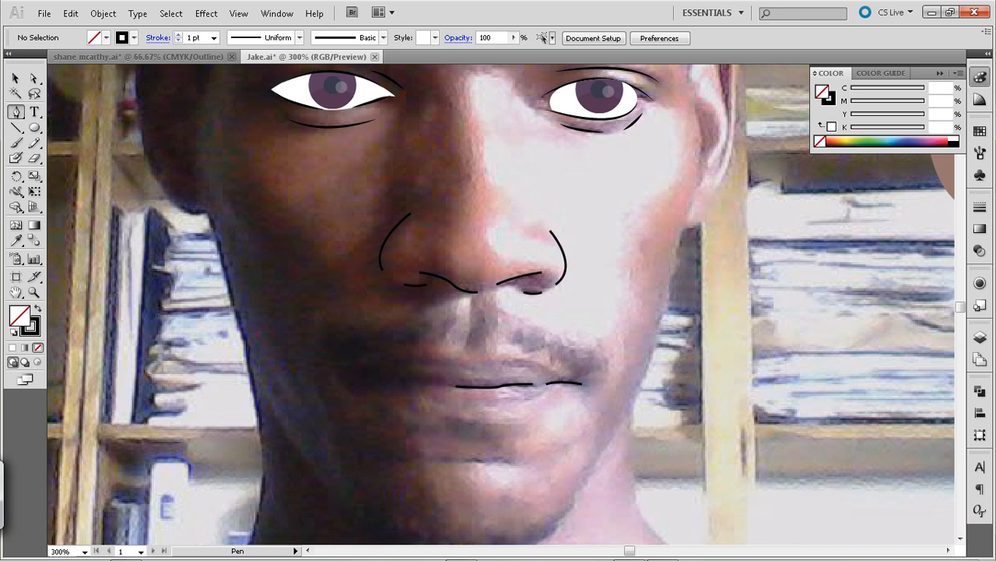
click(513, 463)
drag(468, 460, 459, 463)
click(15, 78)
click(117, 133)
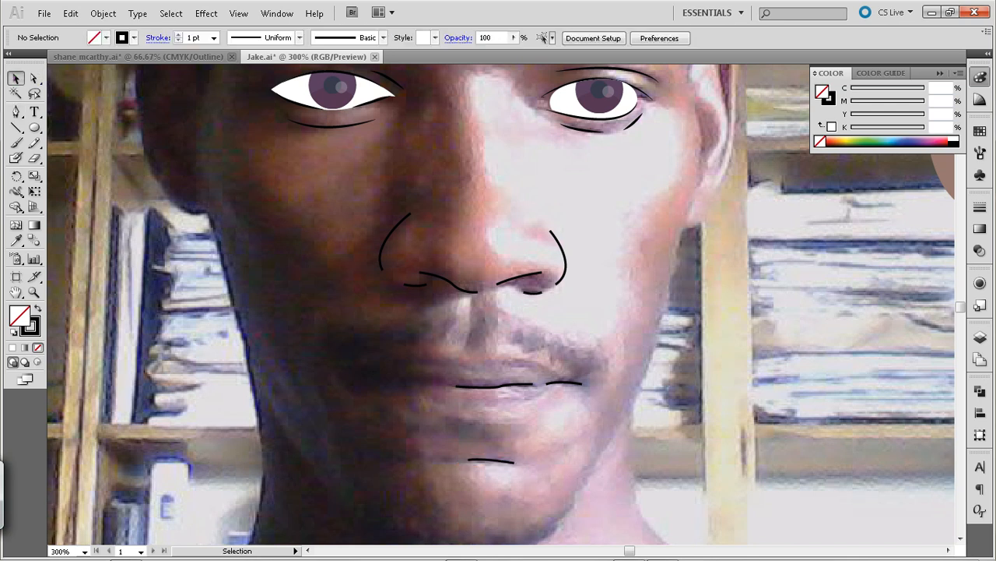
Trace the closed upper lip outline through its centre dip at X 269 px to the shaded corner at X 215.667 px and back along the mouth line
key(p)
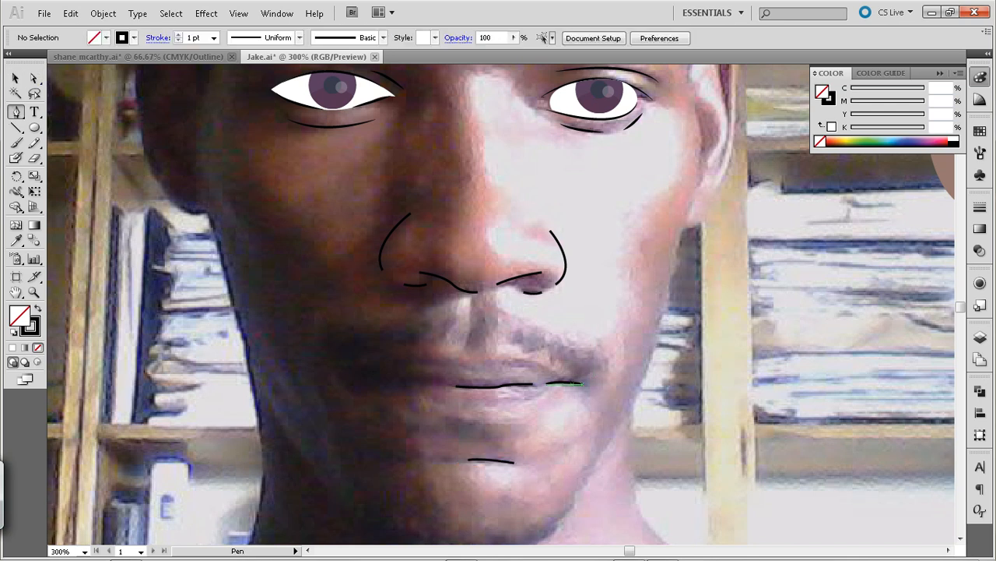
mouse_move(564, 381)
mouse_down()
mouse_move(554, 414)
mouse_move(486, 362)
mouse_move(395, 380)
mouse_up()
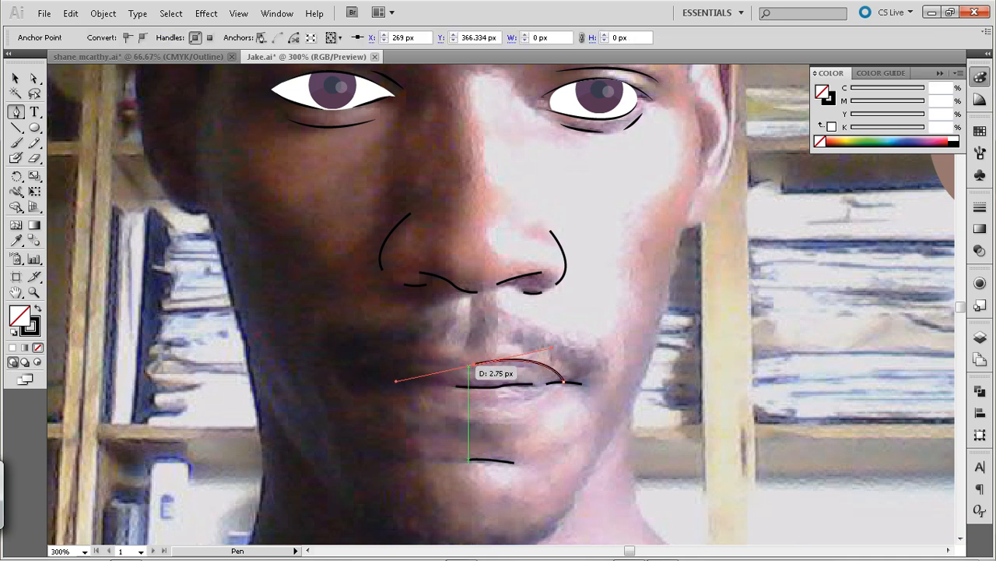
click(475, 365)
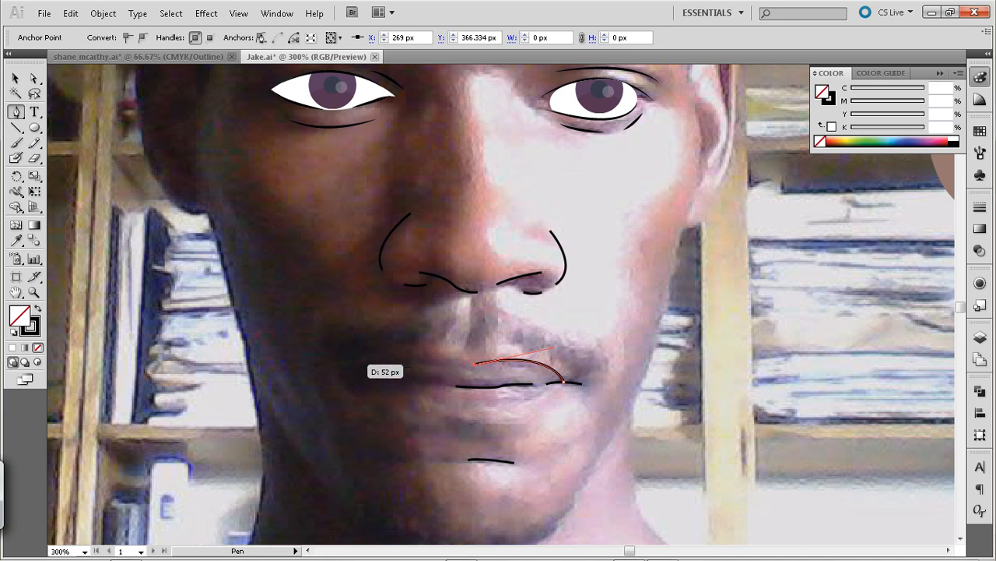
drag(356, 365, 305, 383)
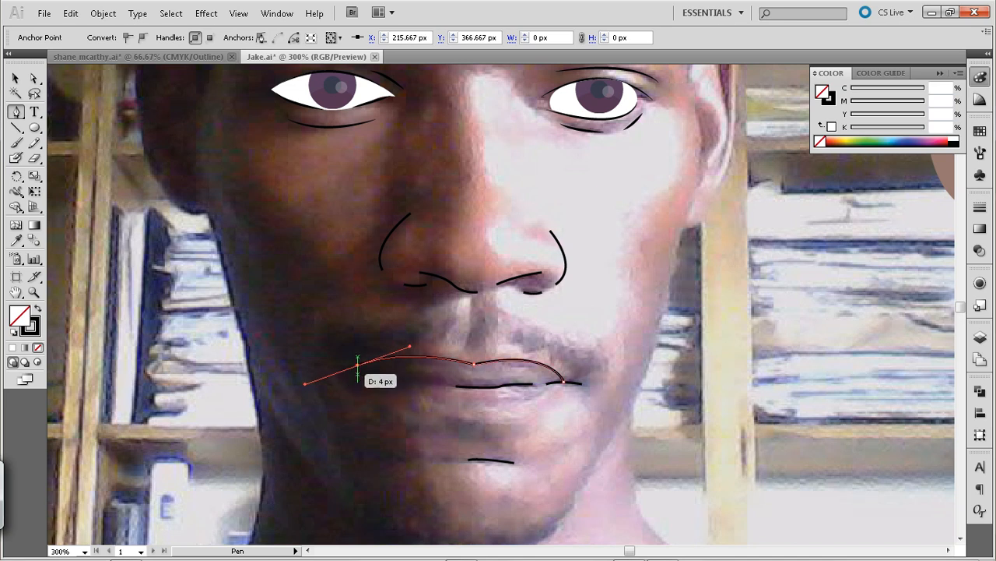
click(357, 364)
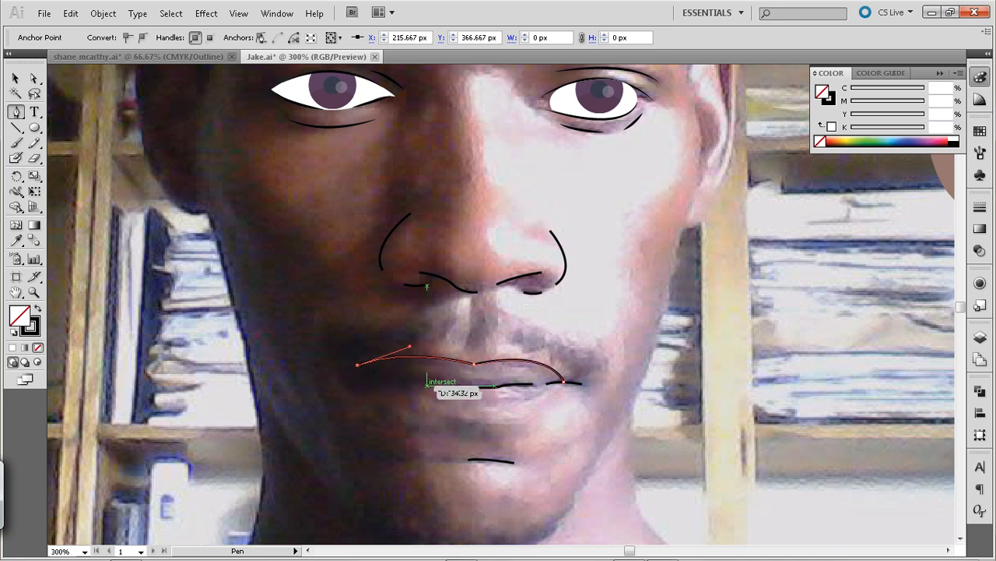
drag(411, 380, 477, 387)
click(564, 381)
click(583, 383)
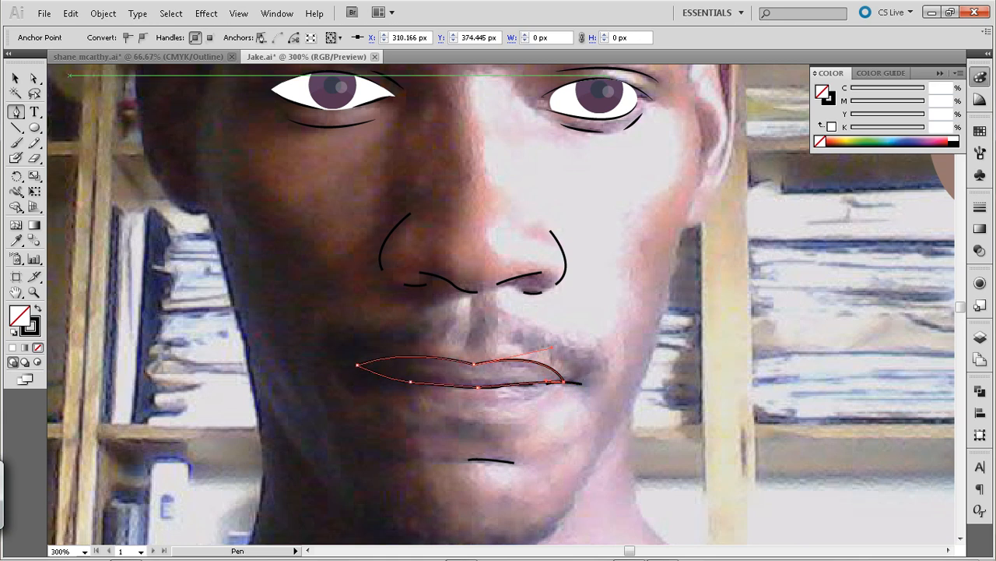
click(16, 79)
key(ctrl+shift+a)
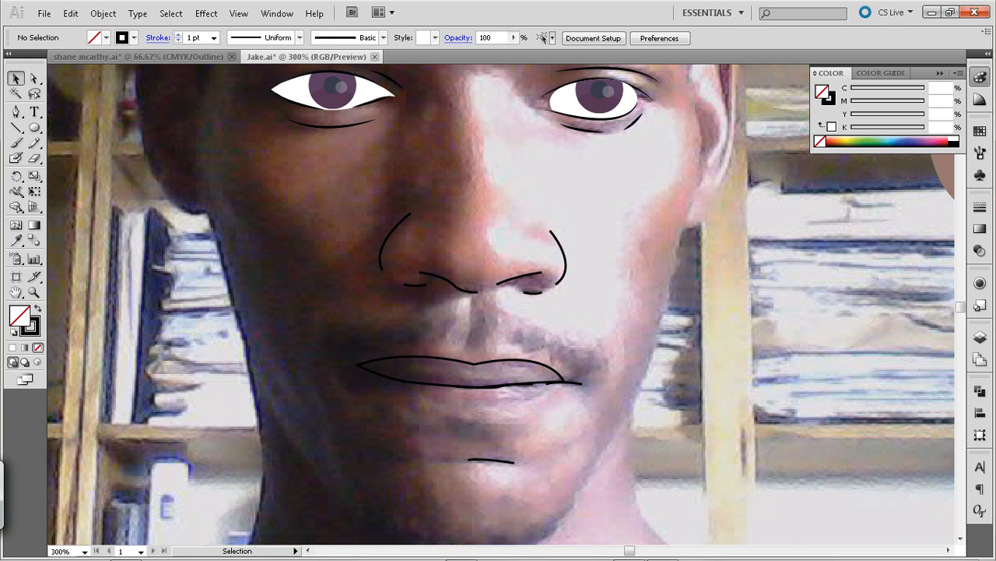
Fill the upper lip with the mauve sampled from the photo's lower lip (C 25.25, M 33.59, Y 14.43, K 0) with no stroke
click(475, 363)
key(i)
click(506, 391)
key(v)
key(a)
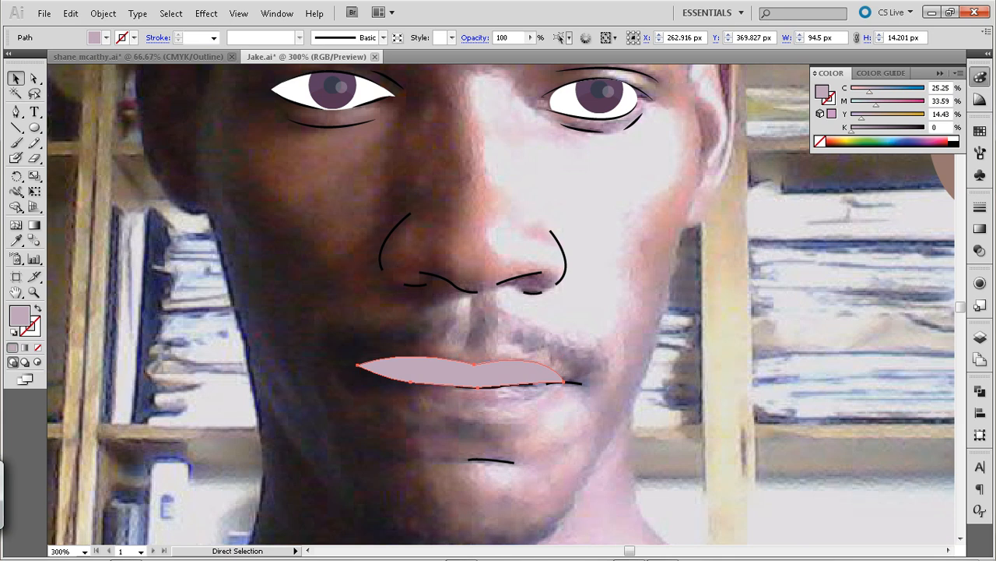
key(v)
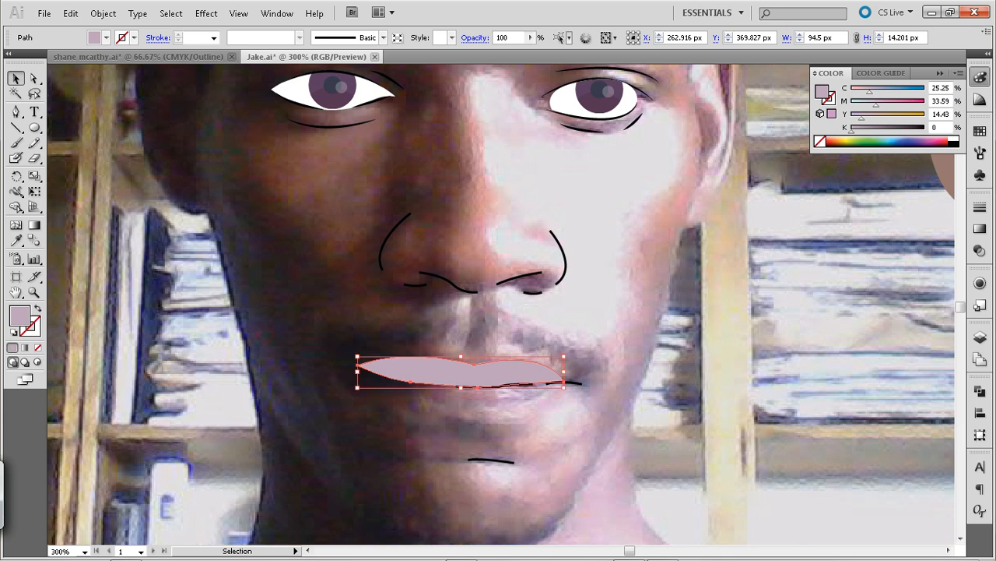
key(ctrl+shift+a)
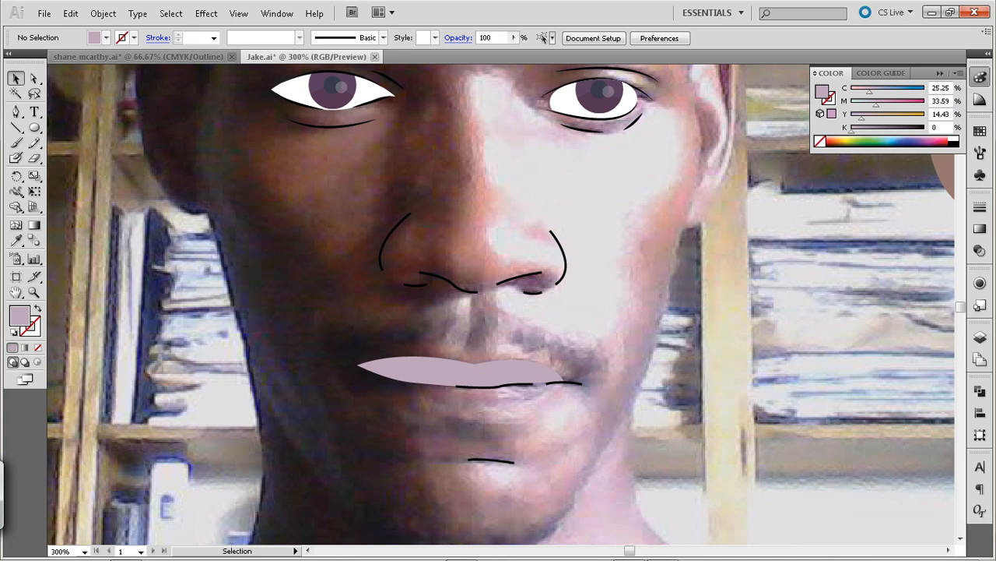
Trace the closed lower lip shape from X 307.329 px through X 270.666 px and X 233 px to the shaded corner at X 215.667 px
key(p)
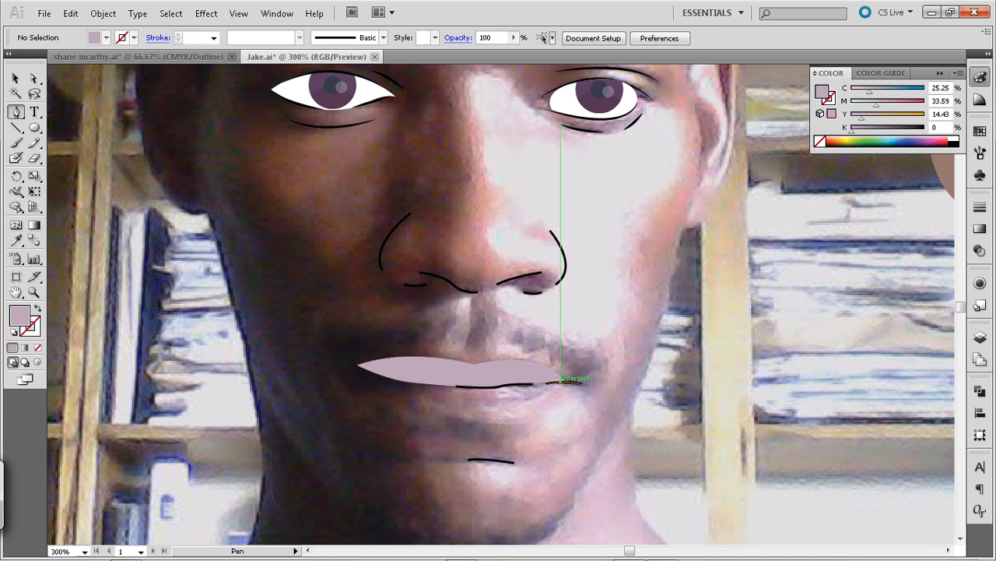
drag(546, 385, 557, 384)
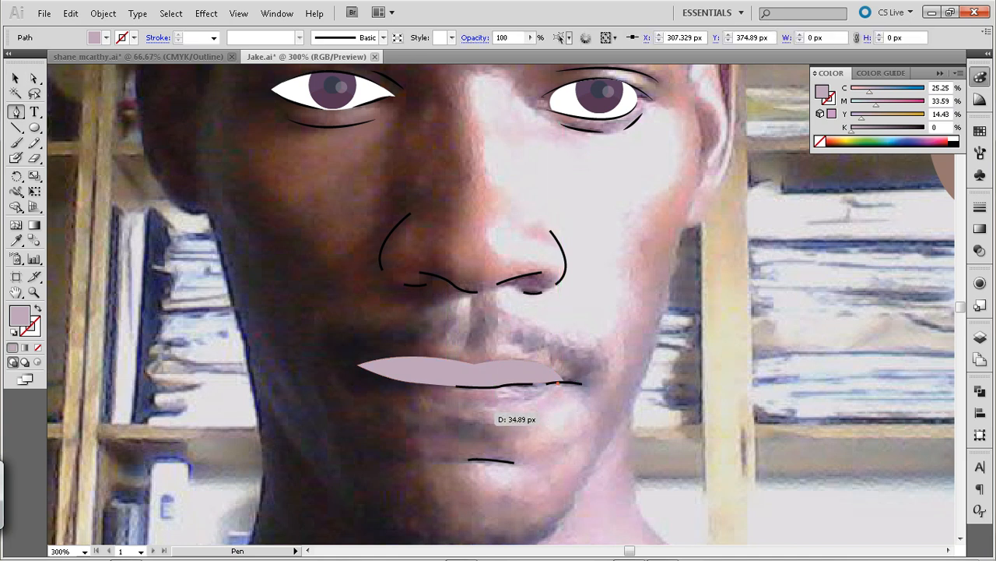
drag(477, 408, 420, 405)
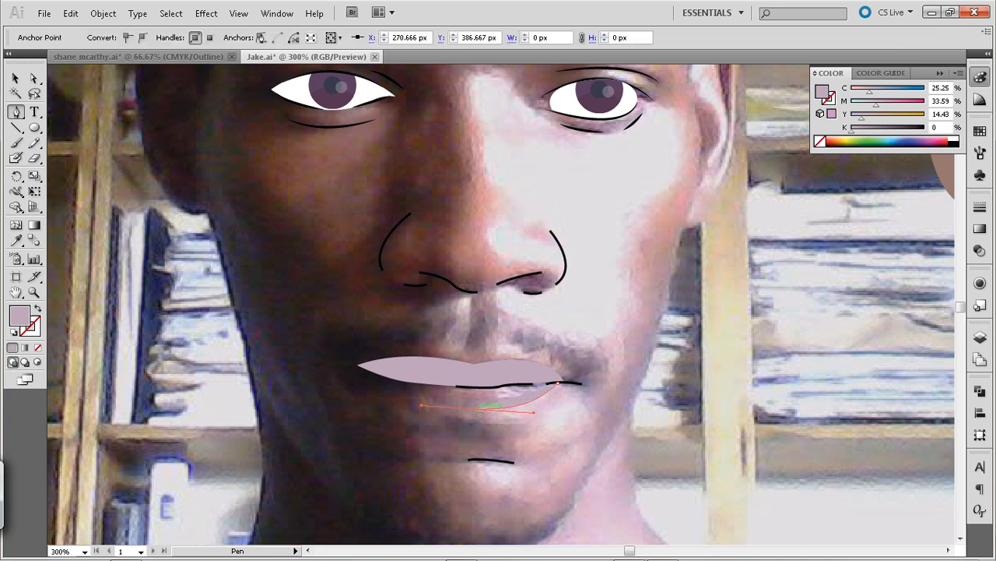
click(376, 369)
click(369, 370)
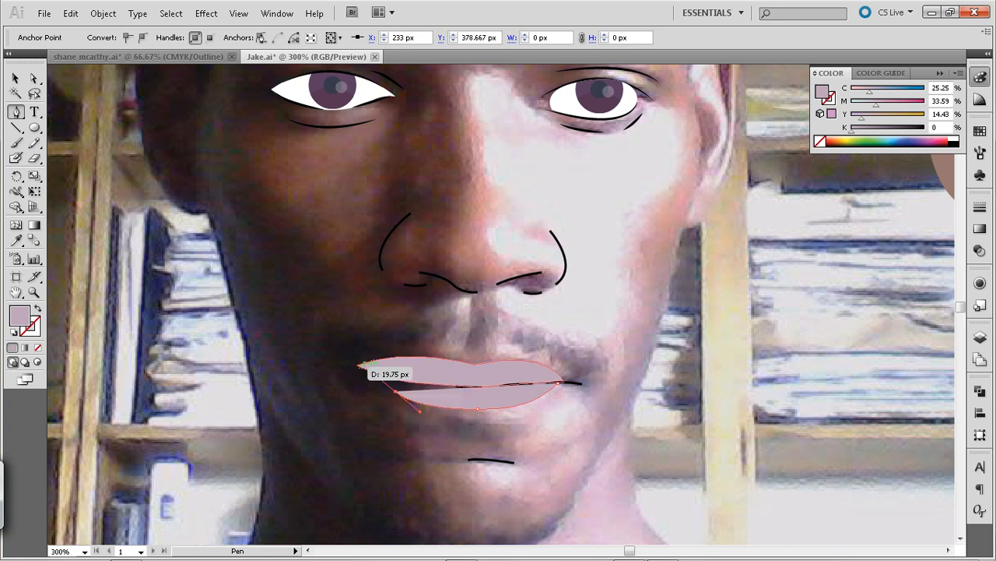
click(359, 365)
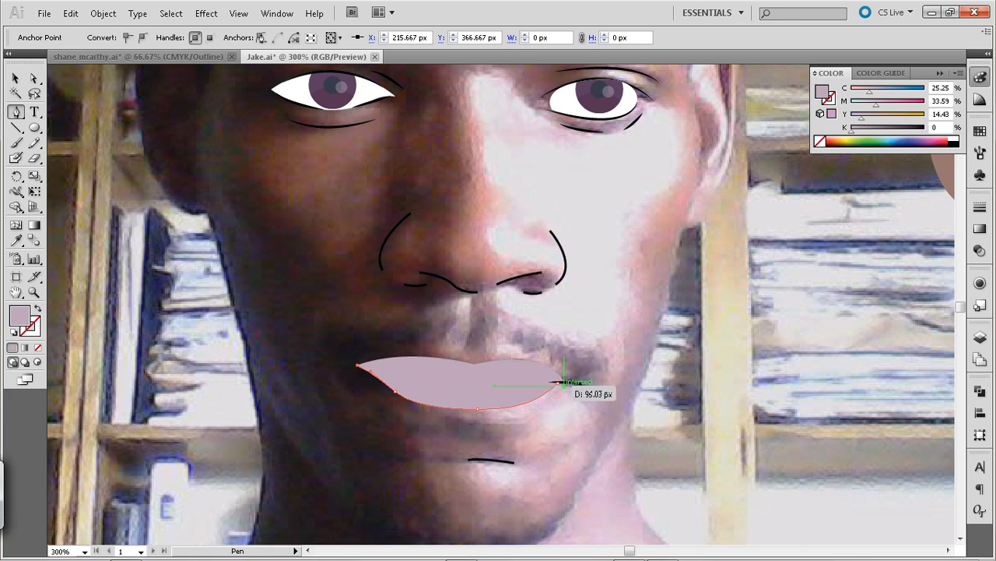
click(583, 383)
drag(582, 383, 572, 399)
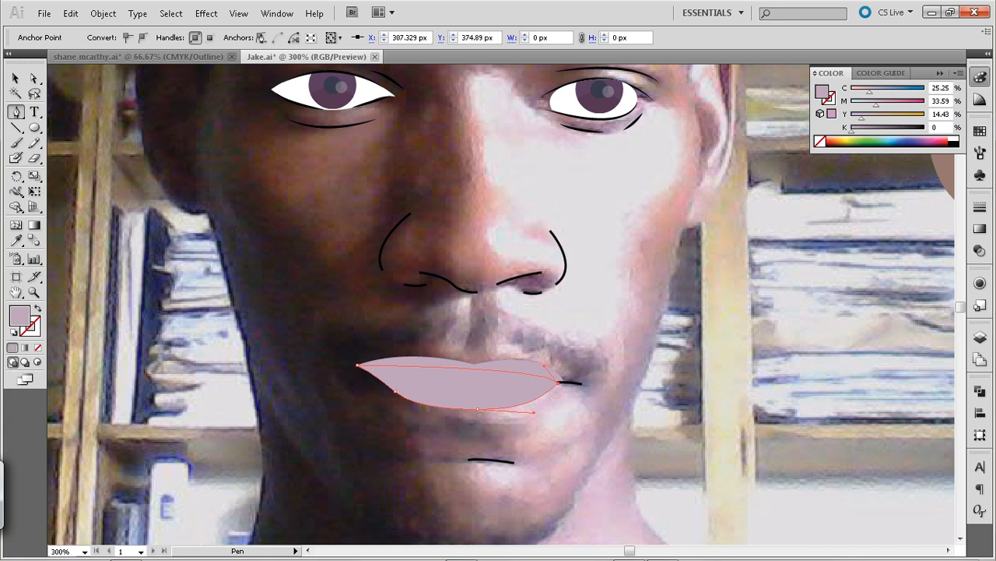
key(v)
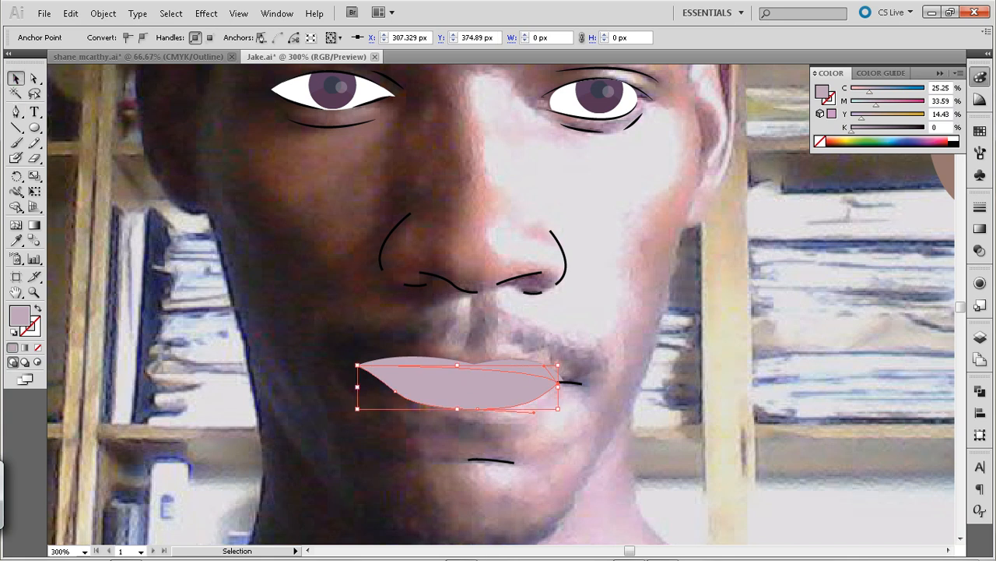
click(580, 413)
Move the lower lip shape down so it sits clear below the mouth line, and deselect it
click(491, 397)
key(shift+Down)
shift+click(491, 398)
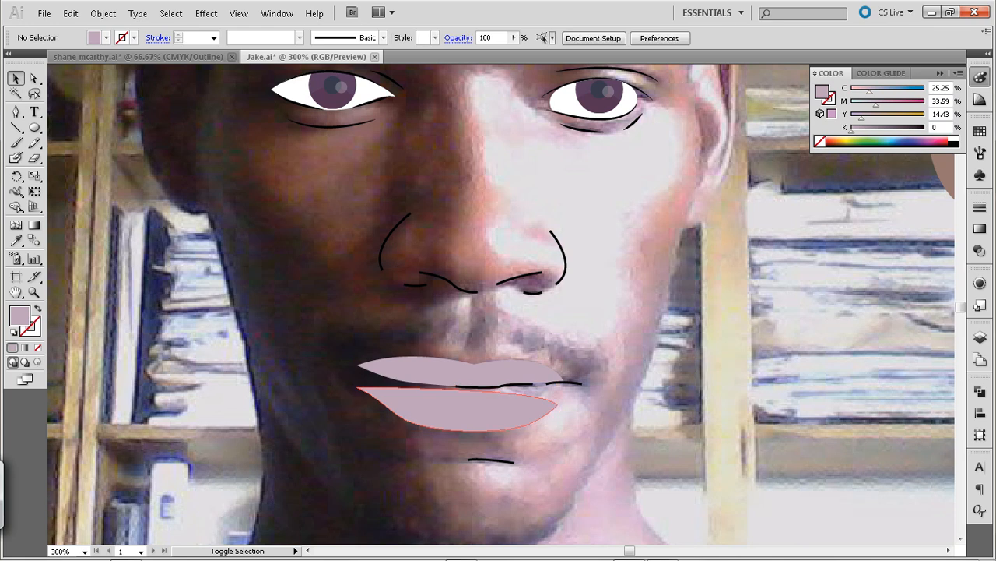
Move the lower lip shape clear of the photo's lip and fill it with the pink sampled there (C 31.62, M 54.36, Y 27.24, K 0.56)
click(490, 397)
key(shift+Down)
key(shift+Down)
key(shift+Down)
key(i)
click(495, 400)
Move the lower lip back up to Y 376.739 px so its corner meets the upper lip, place it behind the upper lip, and deselect it
key(v)
key(shift+Up)
key(shift+Up)
key(shift+Up)
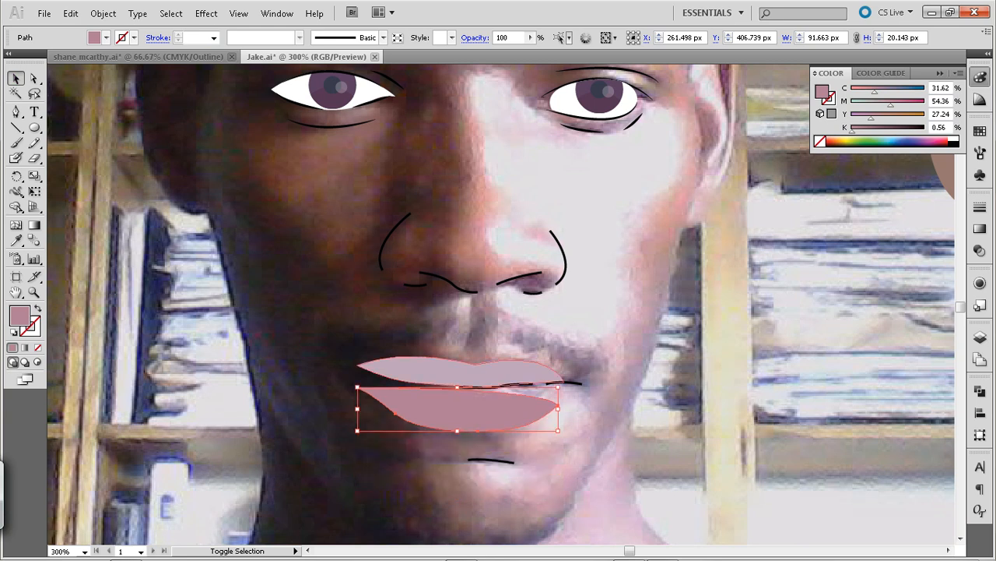
key(shift+Up)
key(shift+Up)
key(shift+Up)
key(a)
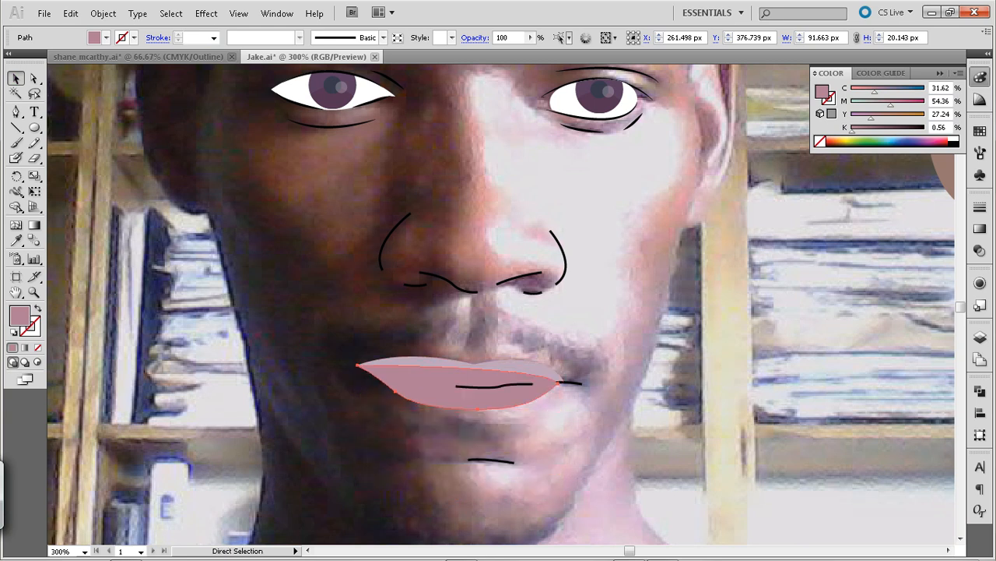
key(ctrl+shift+a)
key(v)
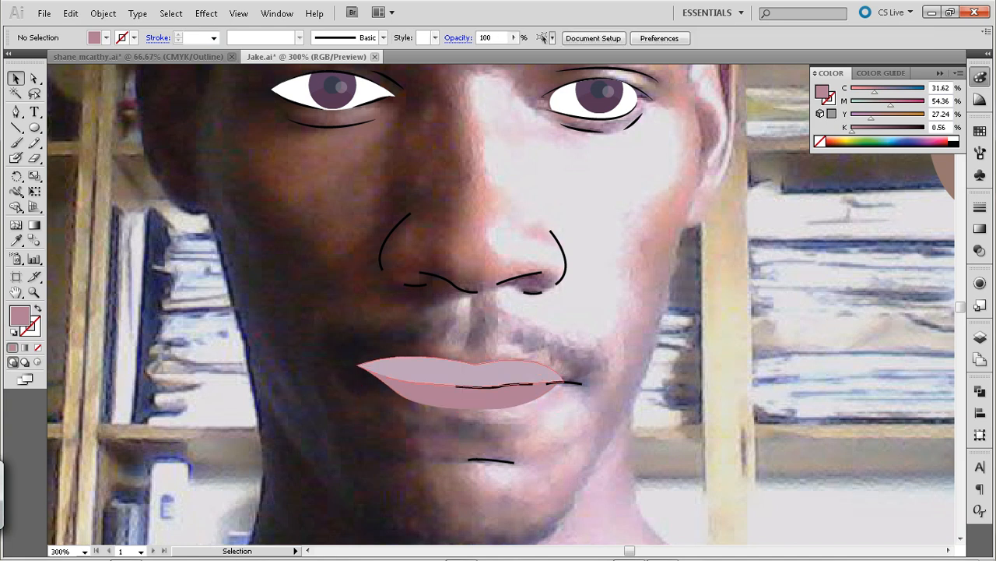
Recolour the upper lip to C 31.62, M 46, Y 33, K 0.56 with no stroke, and deselect it
click(459, 373)
key(i)
click(528, 401)
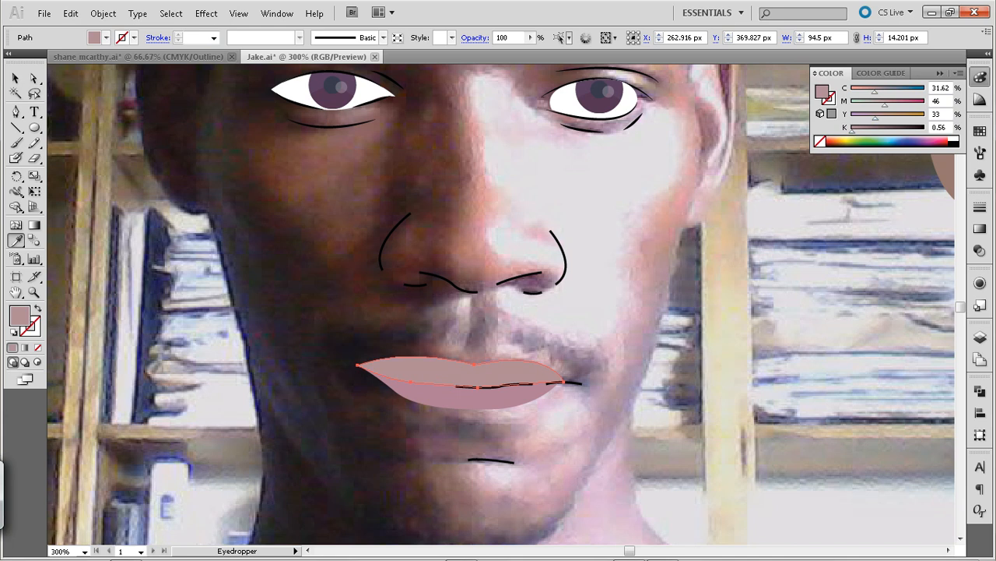
click(16, 79)
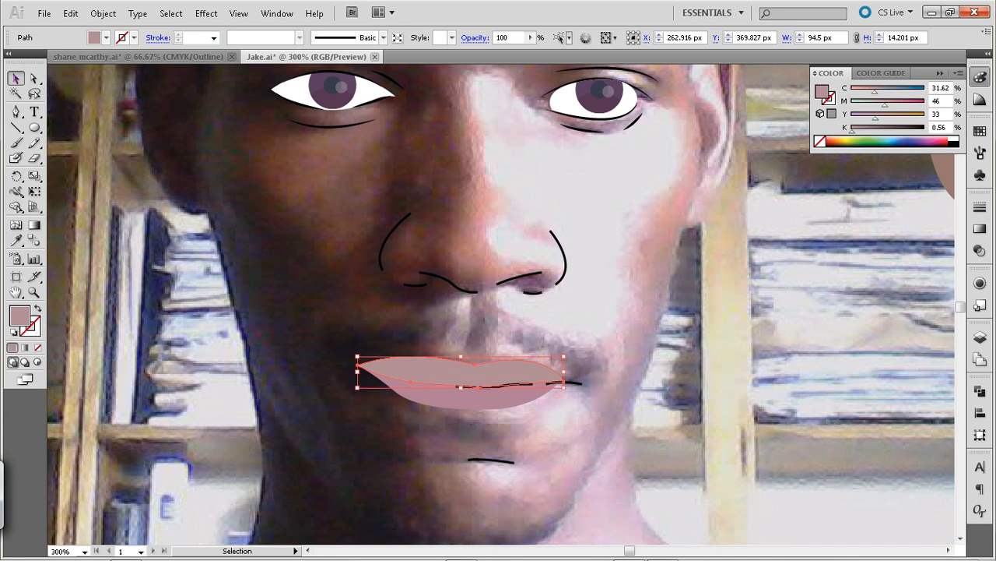
click(335, 292)
Draw a curved mouth line in the existing black 1 pt stroke style from X 248.843 px to X 224 px, near the shaded corner
key(space)
drag(436, 394, 467, 337)
click(605, 321)
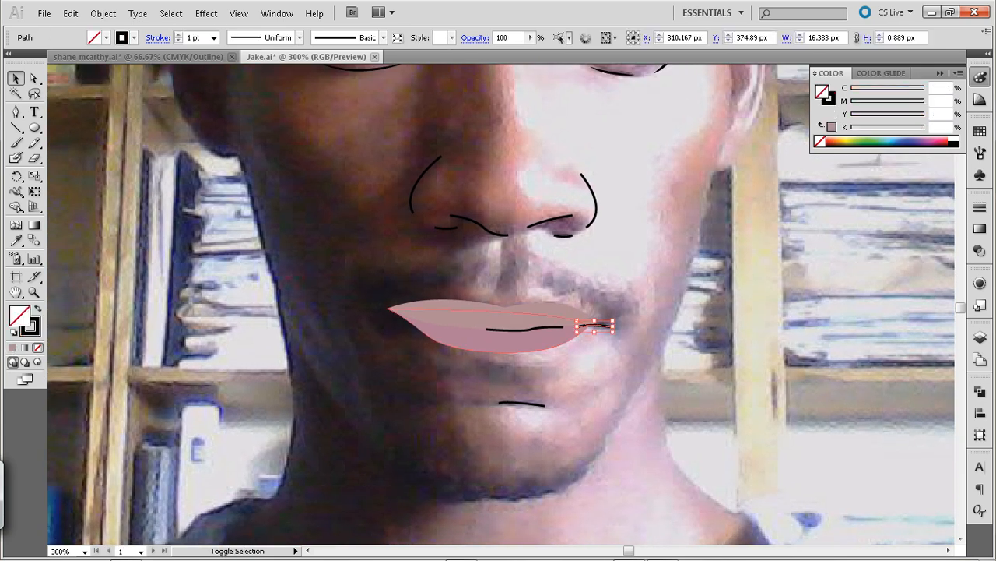
key(p)
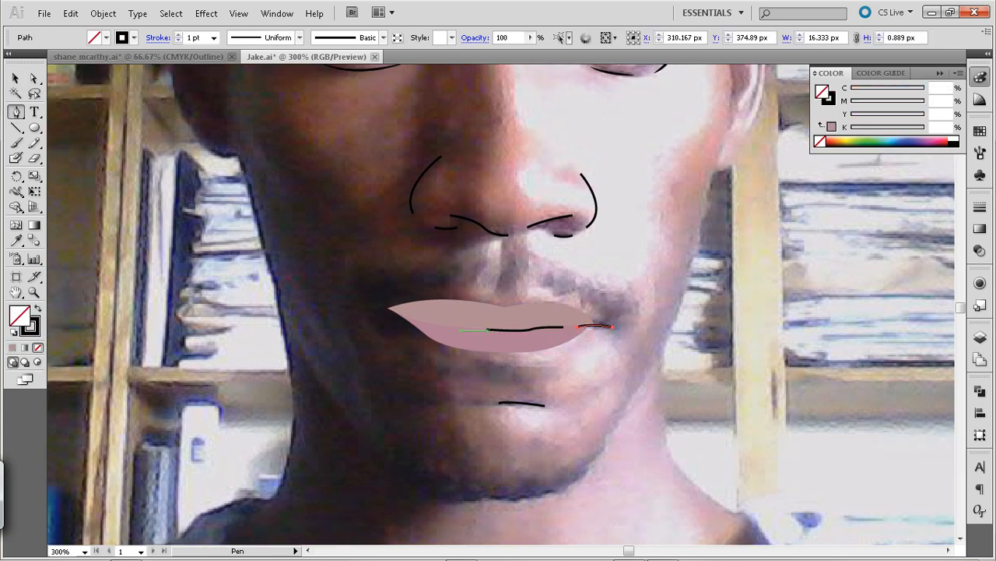
drag(461, 326, 406, 313)
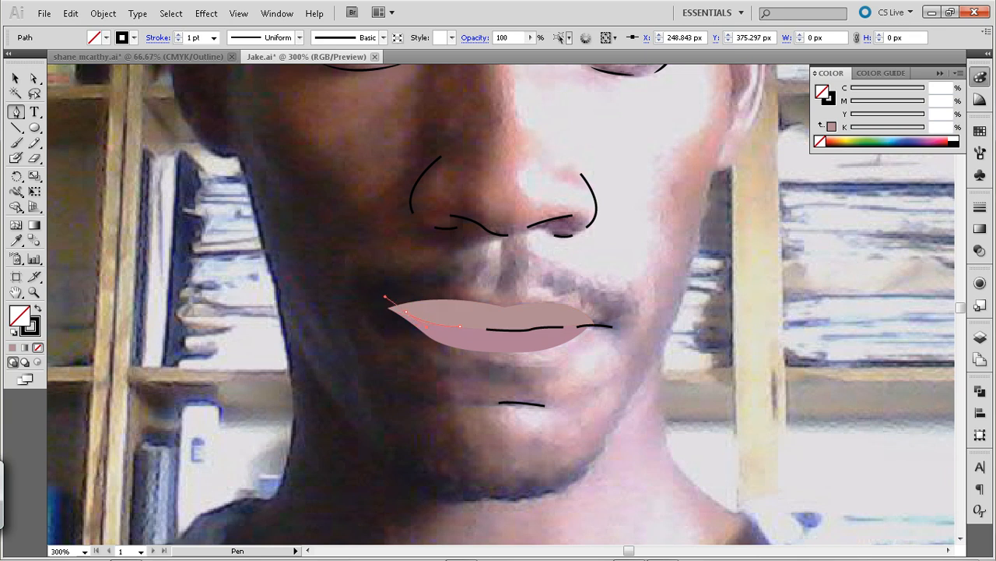
drag(385, 297, 384, 297)
click(407, 313)
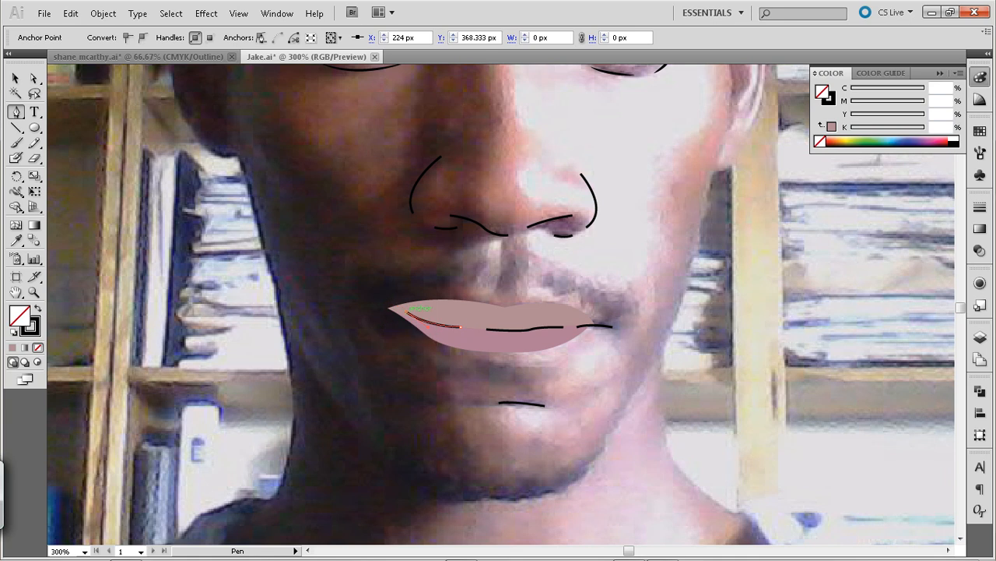
Shift the new mouth line's end anchor to X 221 px and extend the line to the lip corner at X 215.667 px
key(Left)
key(Left)
key(Left)
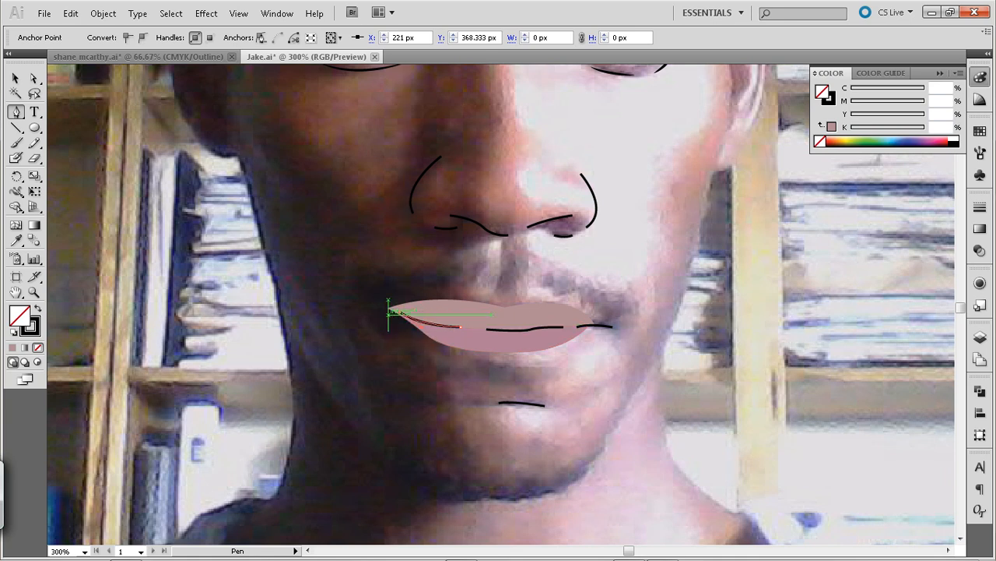
click(387, 308)
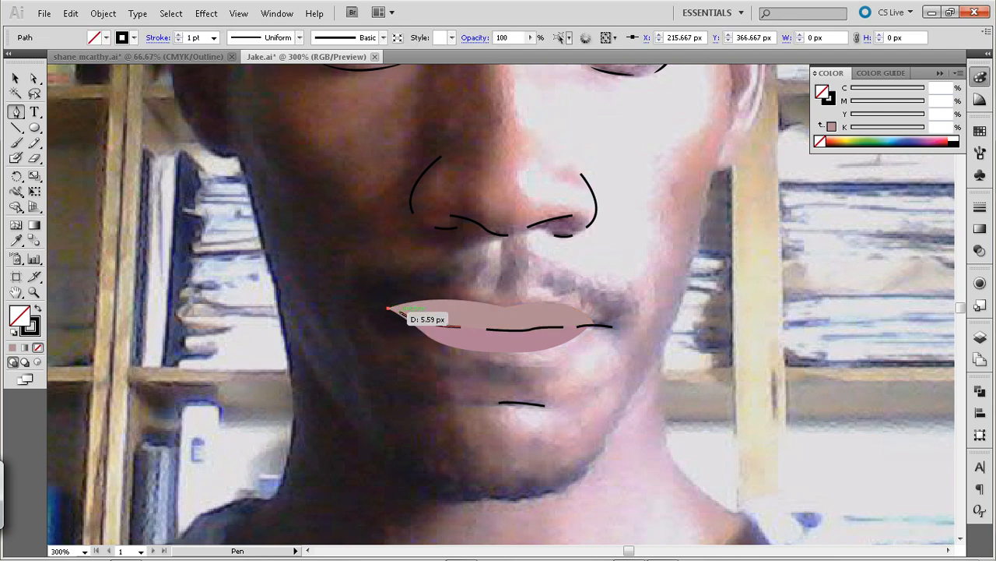
click(400, 312)
key(v)
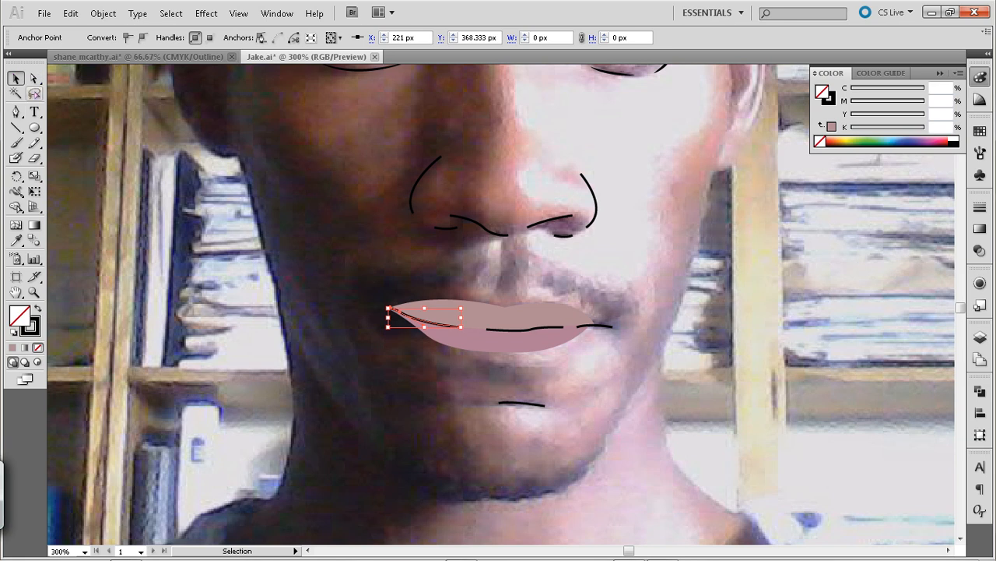
Apply the tapered elliptical width profile to all the line segments between the lips, and deselect them
shift+click(523, 330)
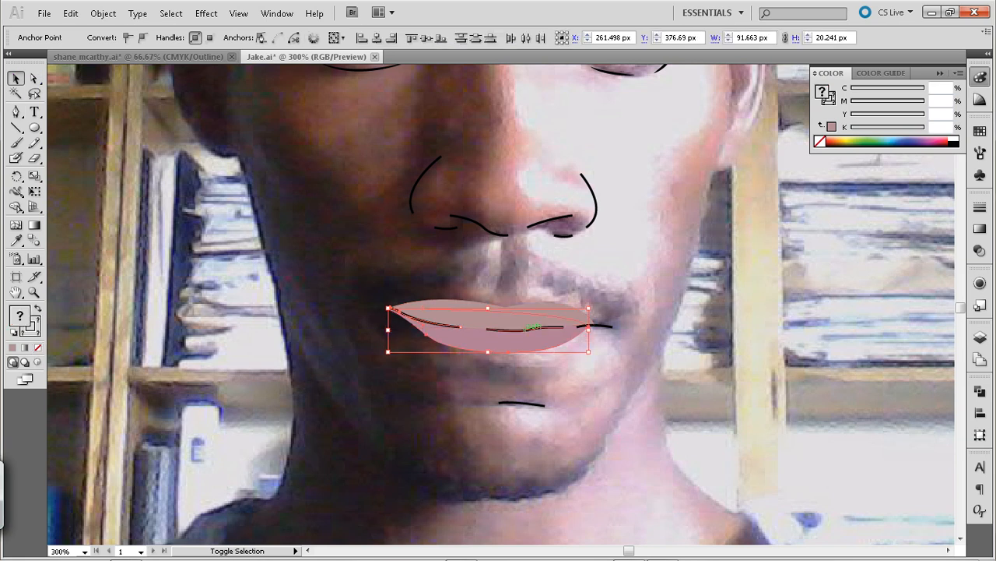
click(548, 368)
click(534, 329)
shift+click(600, 325)
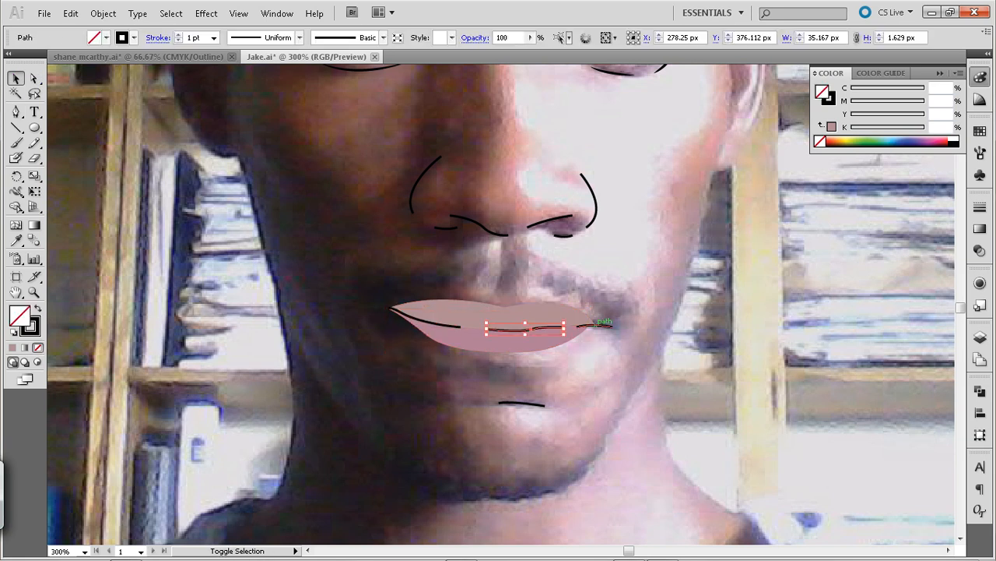
click(431, 319)
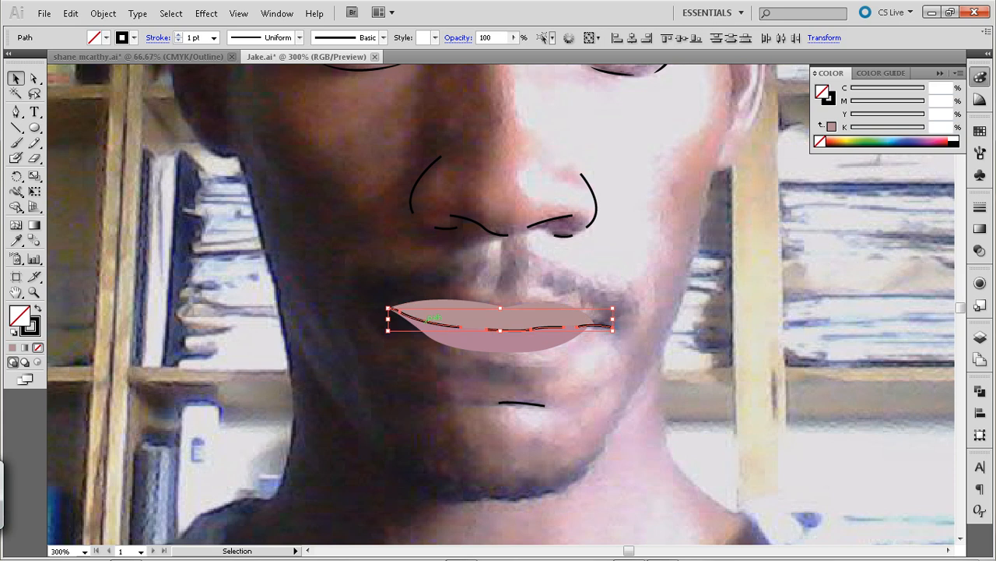
click(300, 38)
click(238, 86)
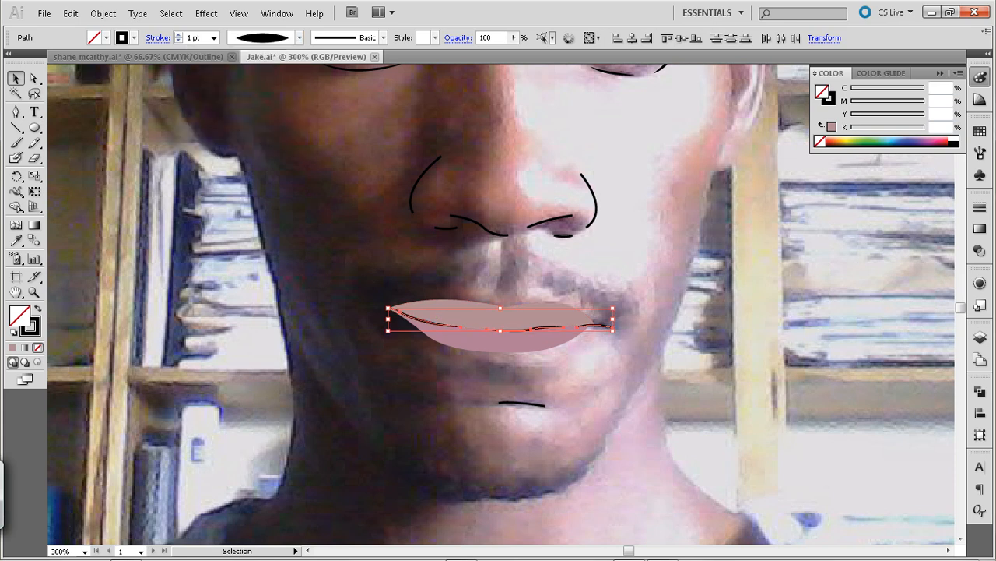
click(327, 202)
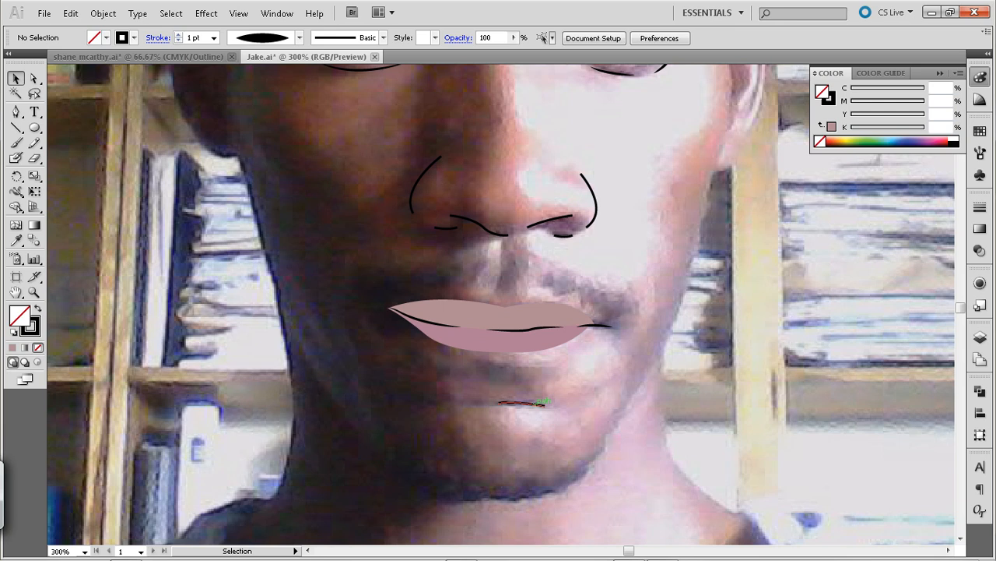
Apply the same tapered elliptical width profile to the short chin line beneath the lower lip
click(521, 403)
click(300, 38)
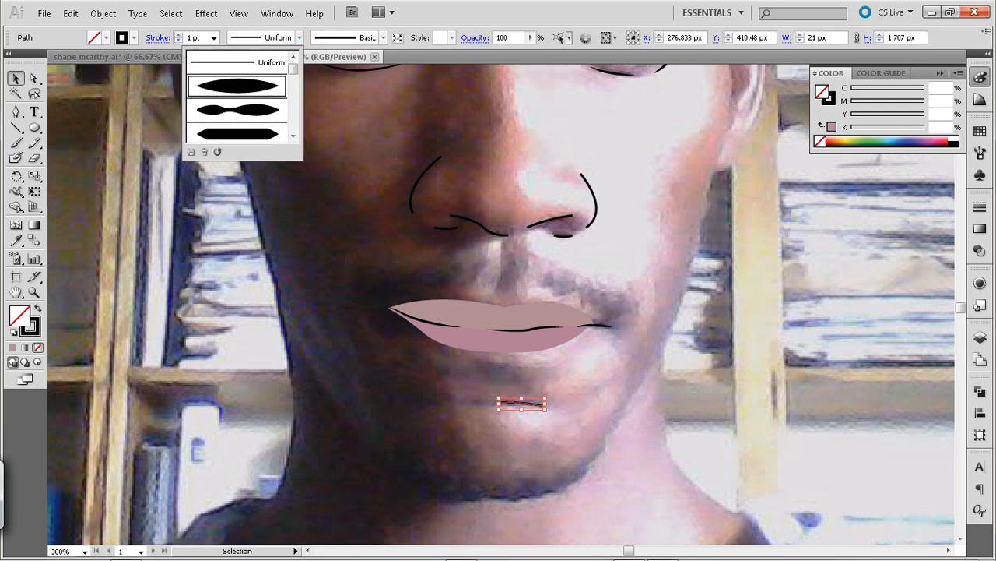
click(237, 86)
click(460, 265)
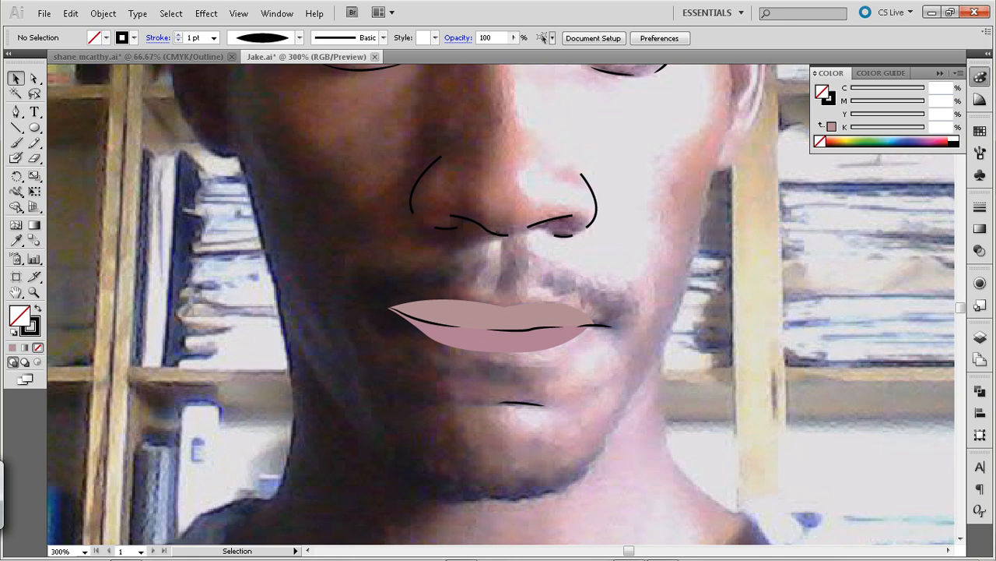
Save the illustration file
key(ctrl+minus)
key(ctrl+minus)
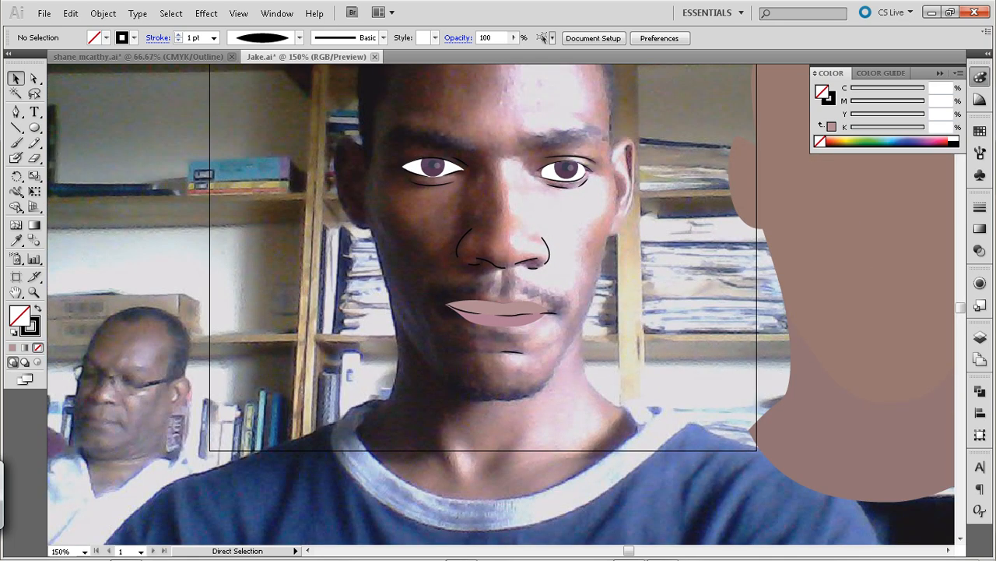
key(ctrl+s)
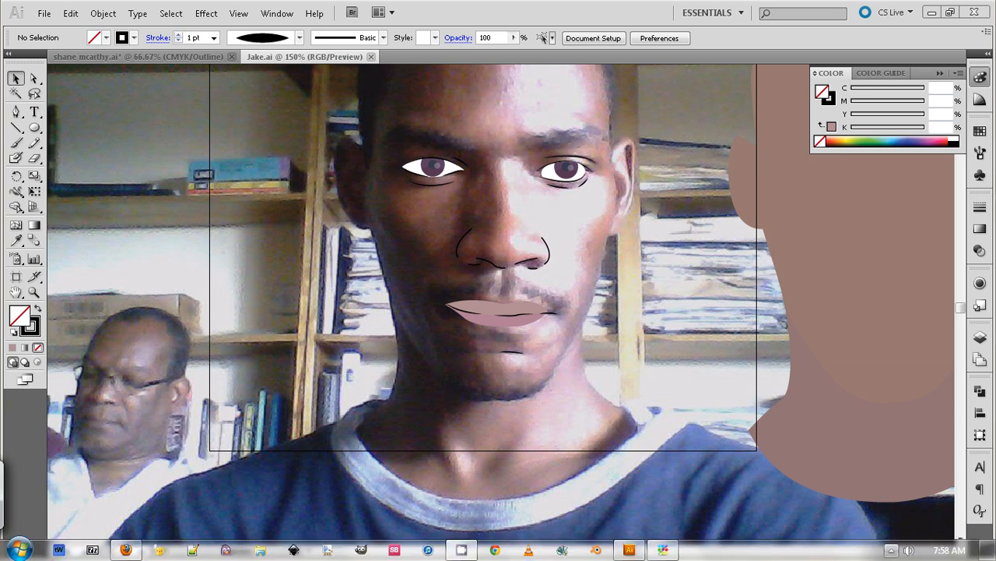
click(892, 550)
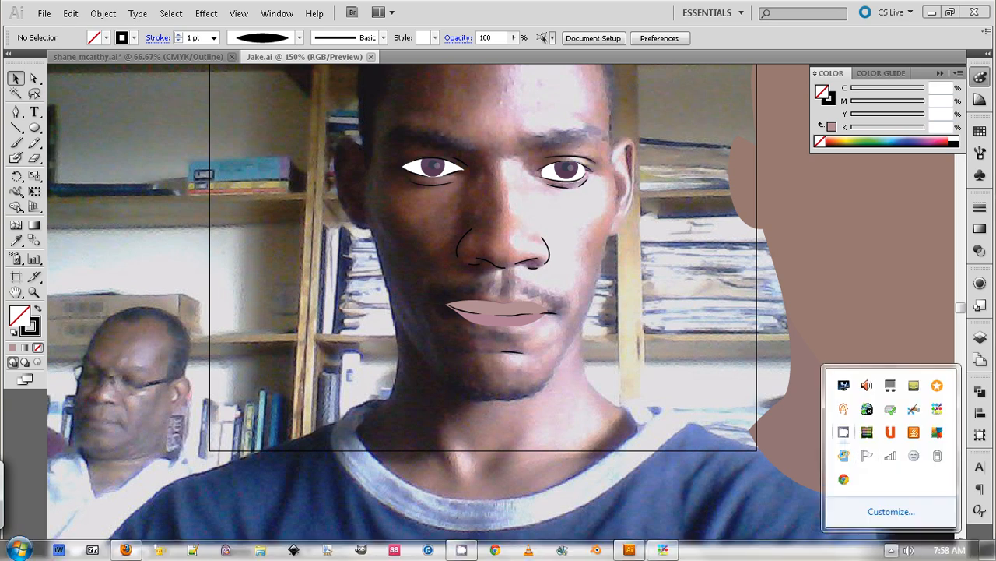
right_click(847, 430)
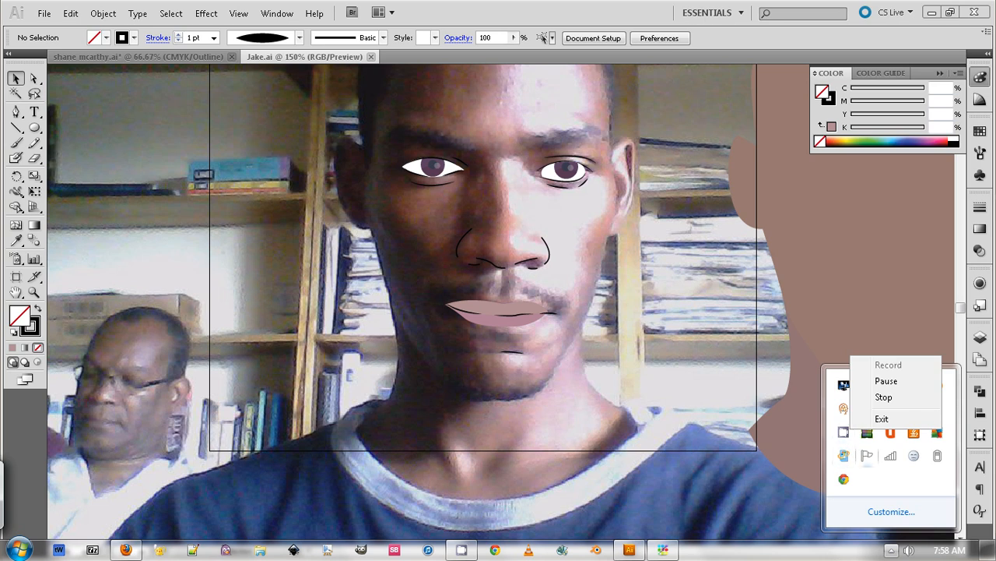
click(886, 382)
right_click(844, 431)
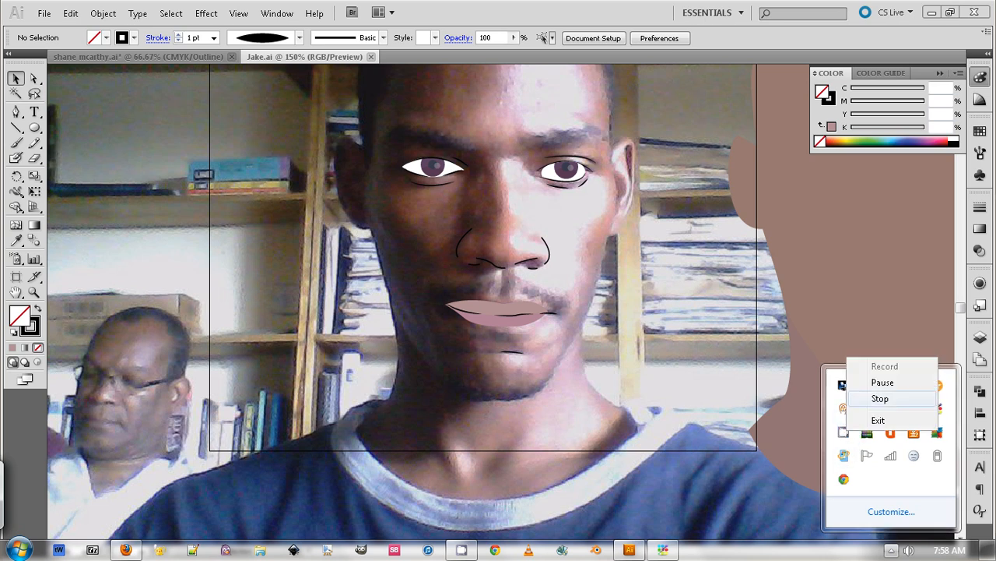
click(886, 382)
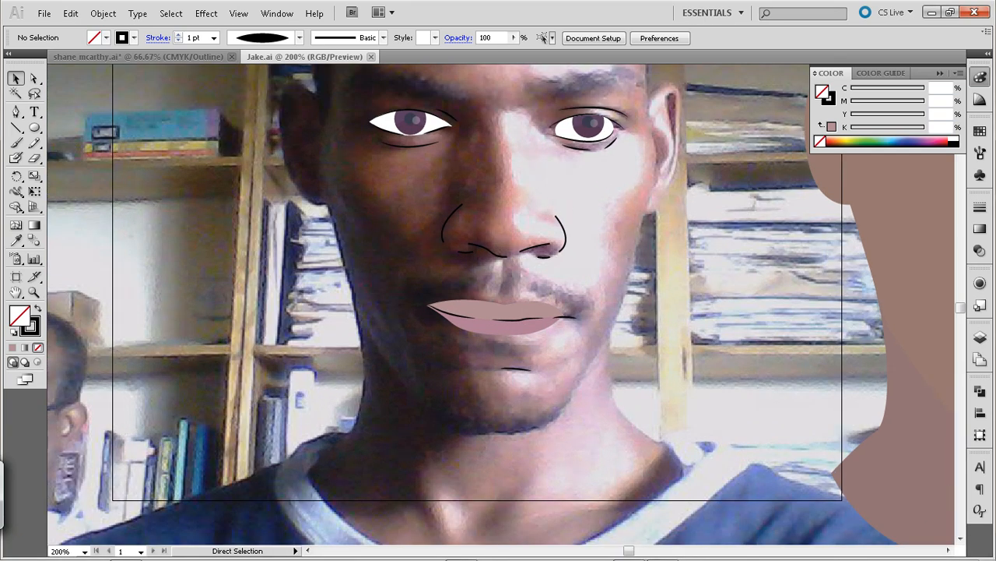
Examine the finished lips and nose lines up close, and the portrait as a whole
key(ctrl+equal)
key(ctrl+equal)
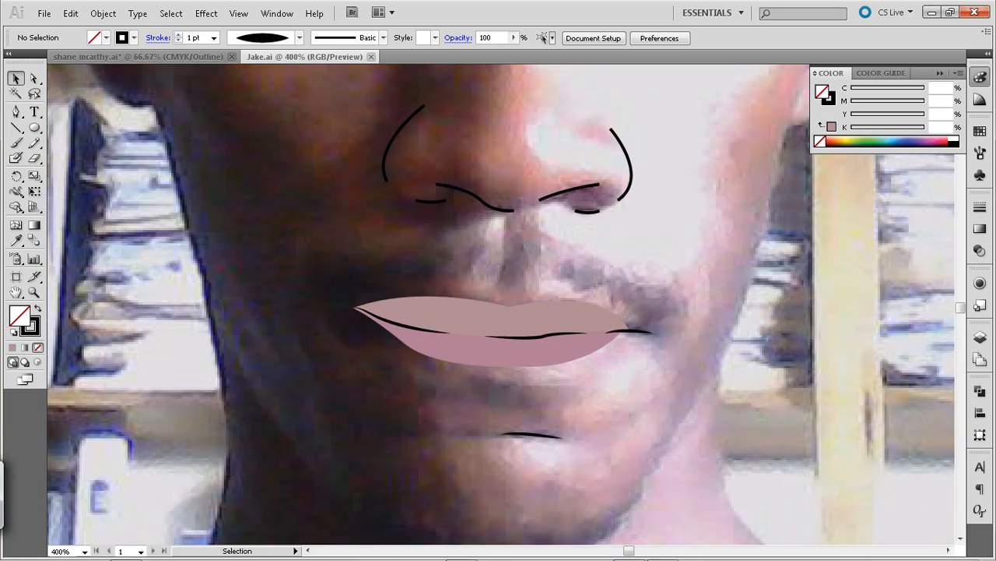
key(space)
drag(498, 358, 414, 213)
key(ctrl+minus)
key(ctrl+minus)
key(ctrl+minus)
key(ctrl+minus)
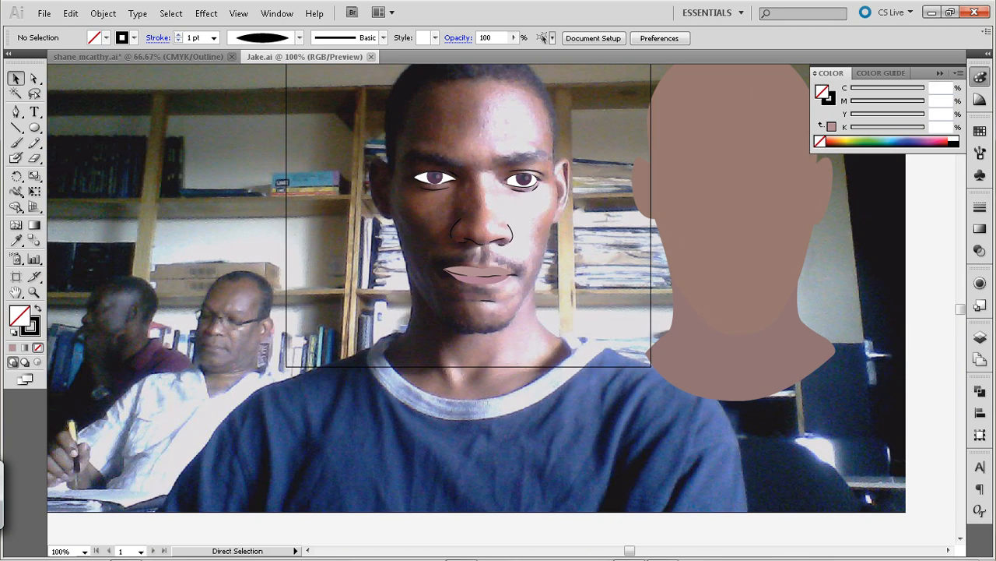
Trace a closed inner-corner shape on the sunlit eye from X 310.922 px to the tip at X 294.25 px and back, overlapping the eye white
key(ctrl+plus)
key(ctrl+plus)
key(space)
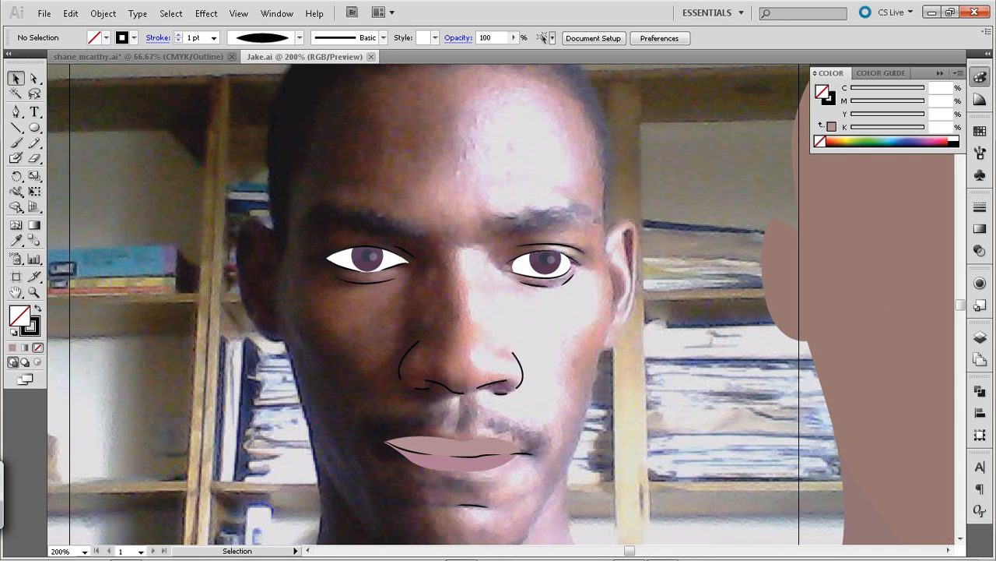
key(ctrl+plus)
key(space)
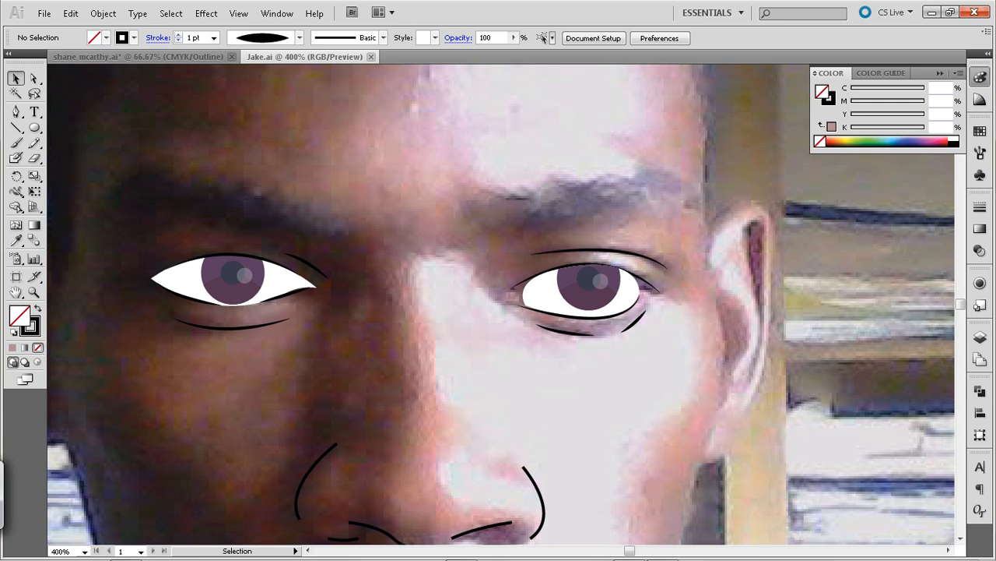
key(p)
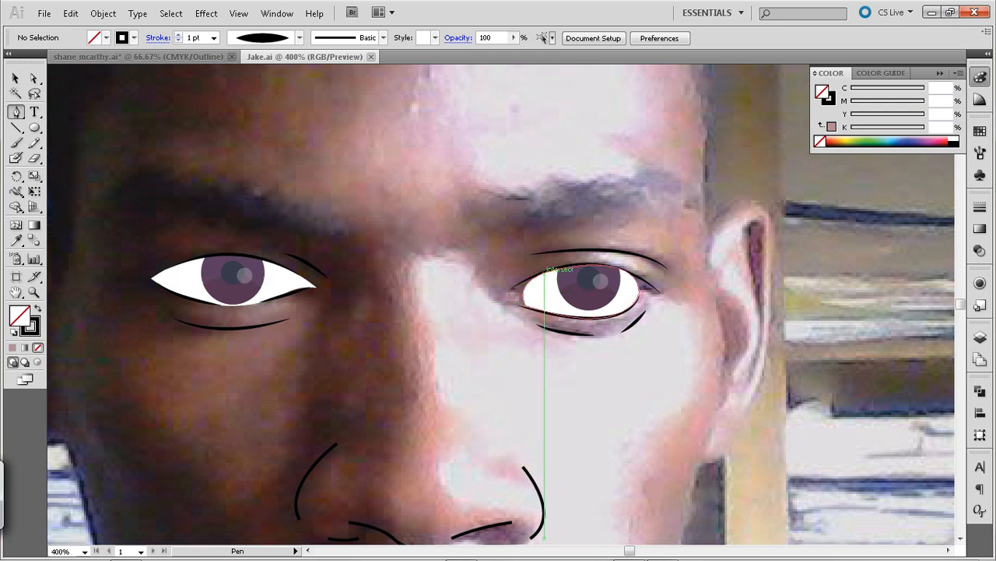
click(545, 271)
click(495, 297)
drag(495, 299, 491, 304)
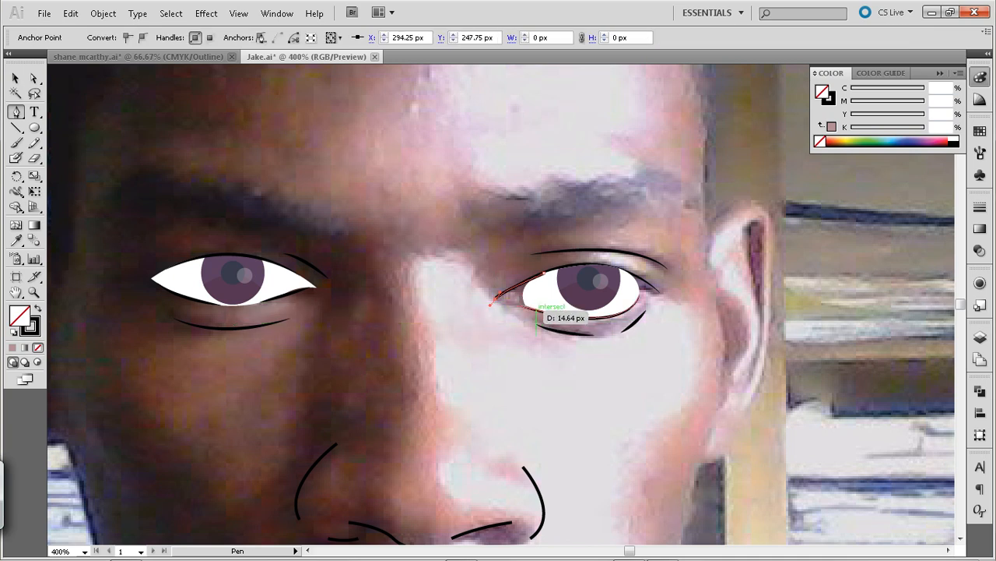
click(544, 310)
drag(544, 311, 559, 318)
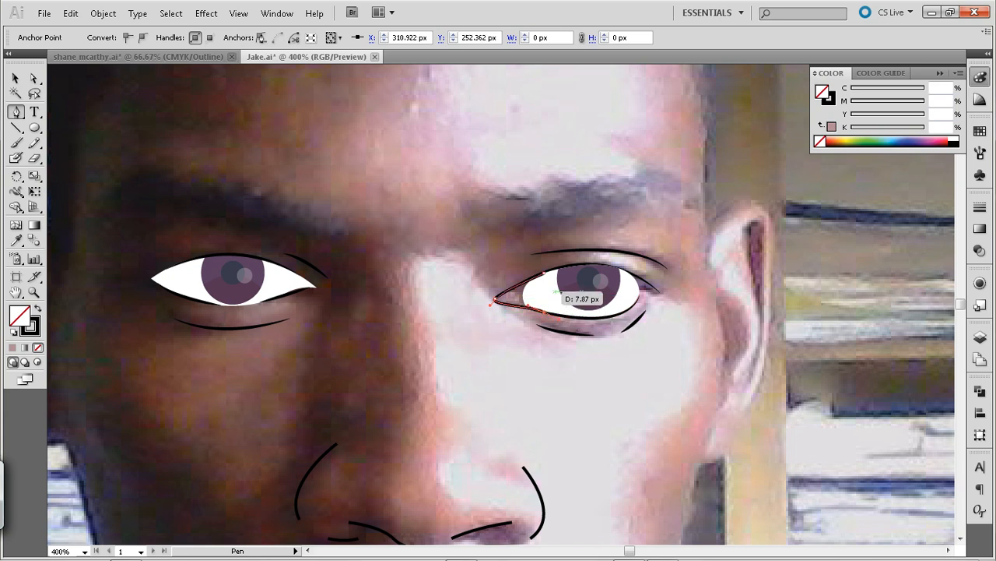
drag(544, 273, 570, 278)
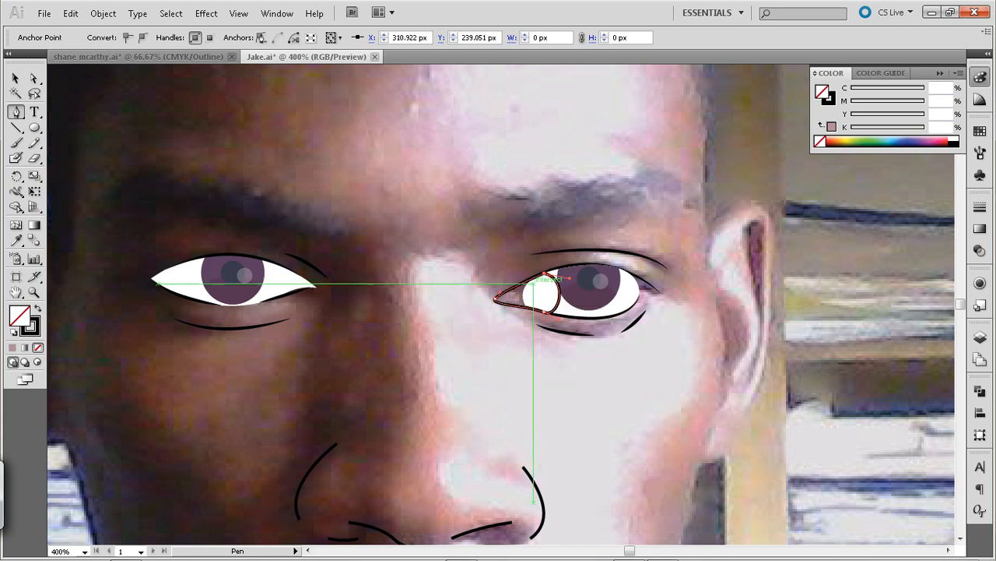
Fill the inner-corner shape with the white sampled from the eye and no stroke, and deselect it
key(i)
click(629, 293)
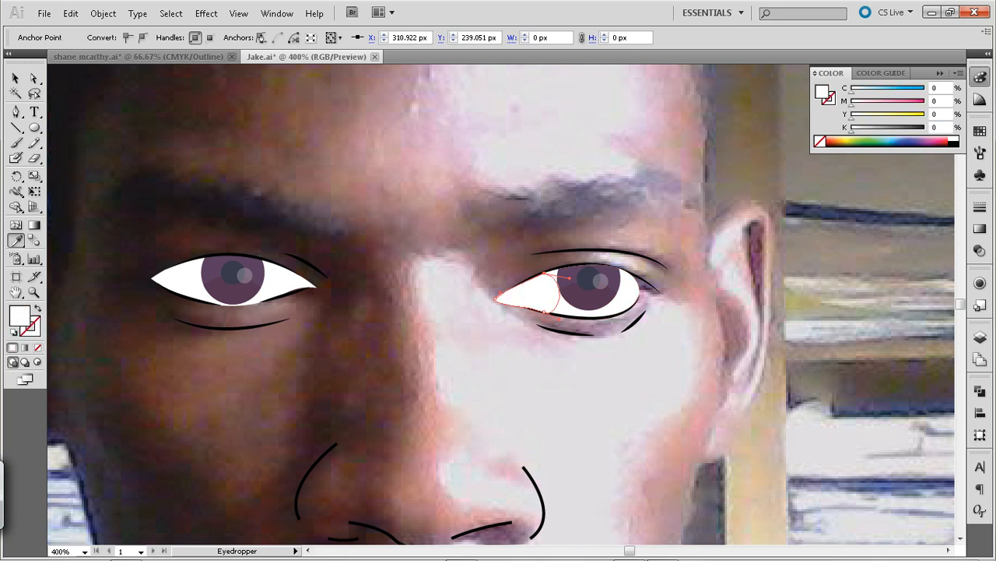
click(15, 78)
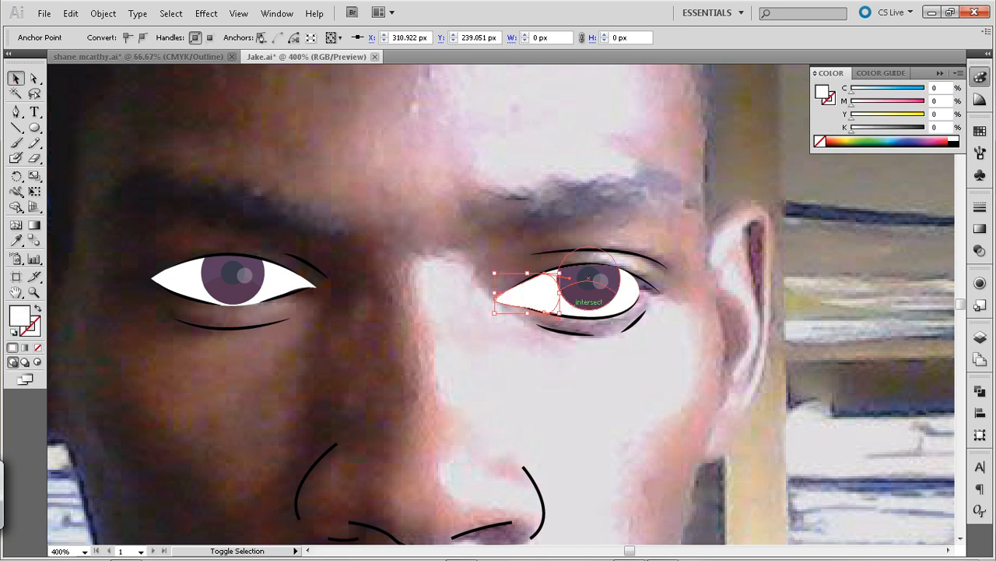
shift+click(577, 318)
click(567, 359)
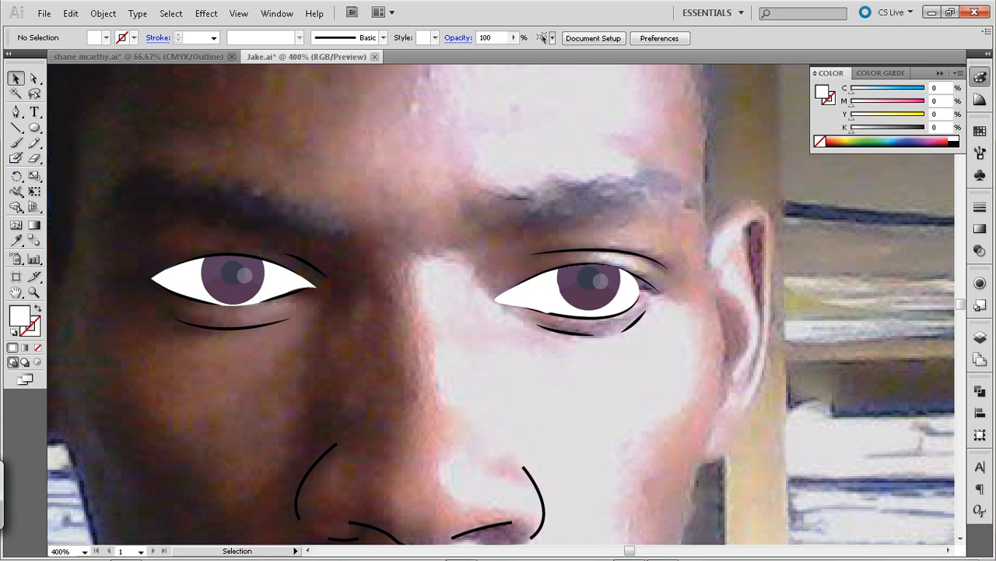
Cut the white inner-corner shape and paste it in front inside the sunlit eye's group
click(516, 296)
shift+click(582, 317)
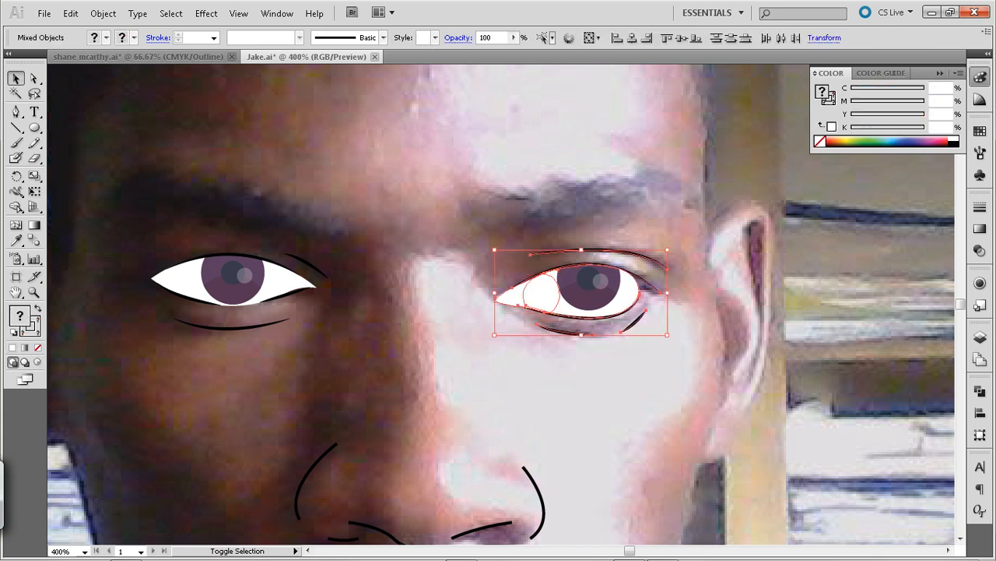
click(577, 360)
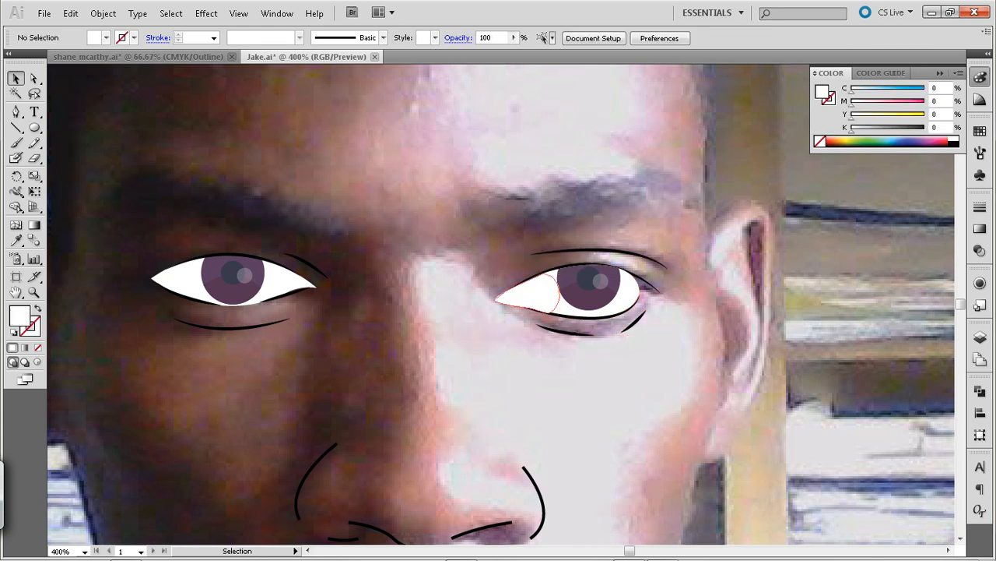
click(515, 296)
key(ctrl+x)
click(581, 318)
double_click(581, 318)
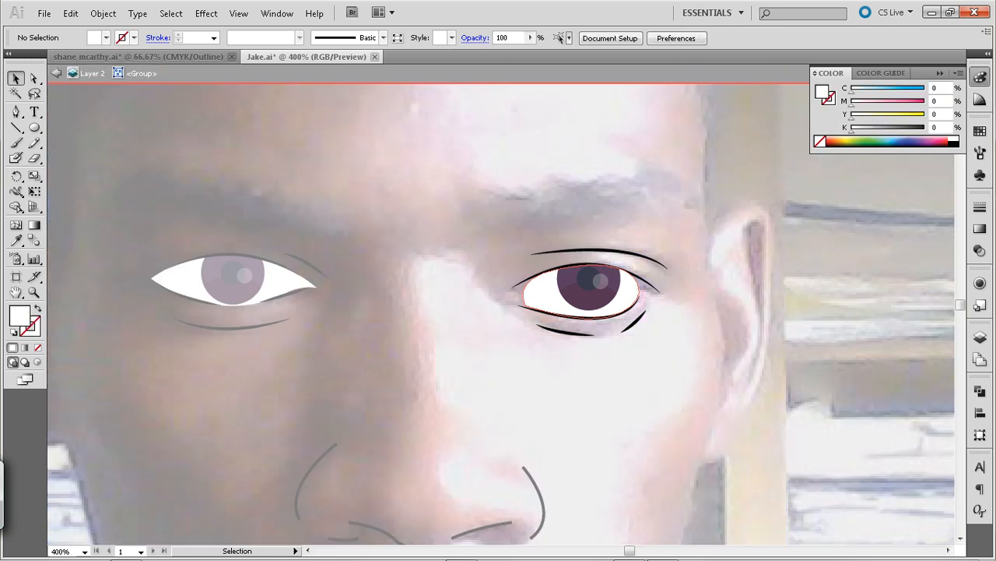
key(ctrl+f)
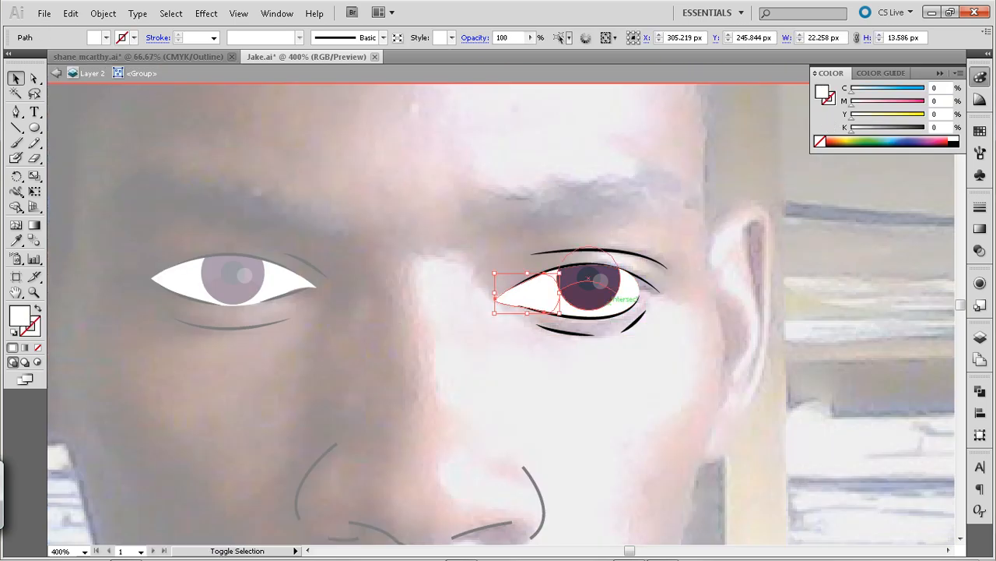
Unite the inner-corner shape with the sunlit eye's white into one shape, deselect it and exit the group's isolation mode
shift+click(629, 295)
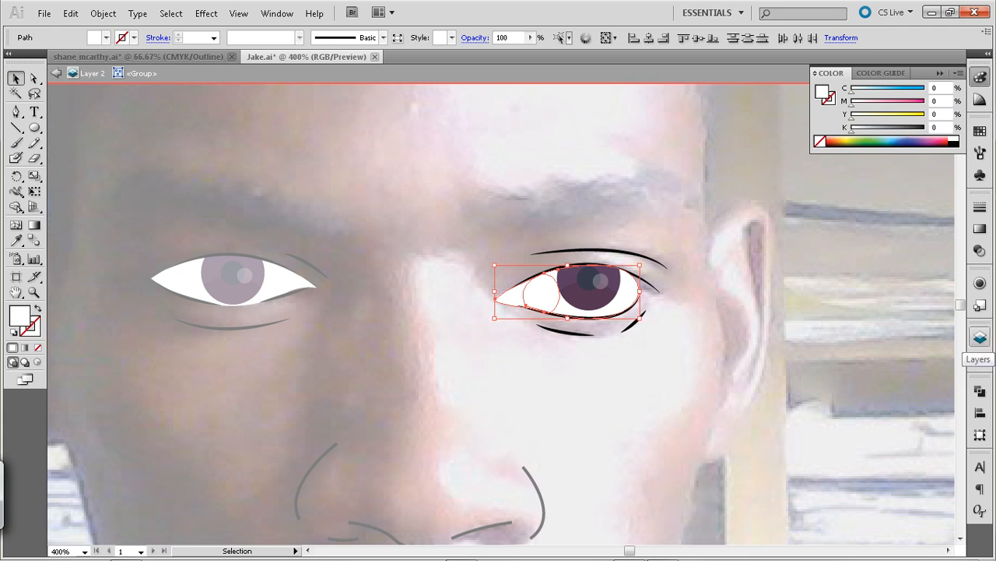
click(981, 391)
key(ctrl+shift+a)
key(Escape)
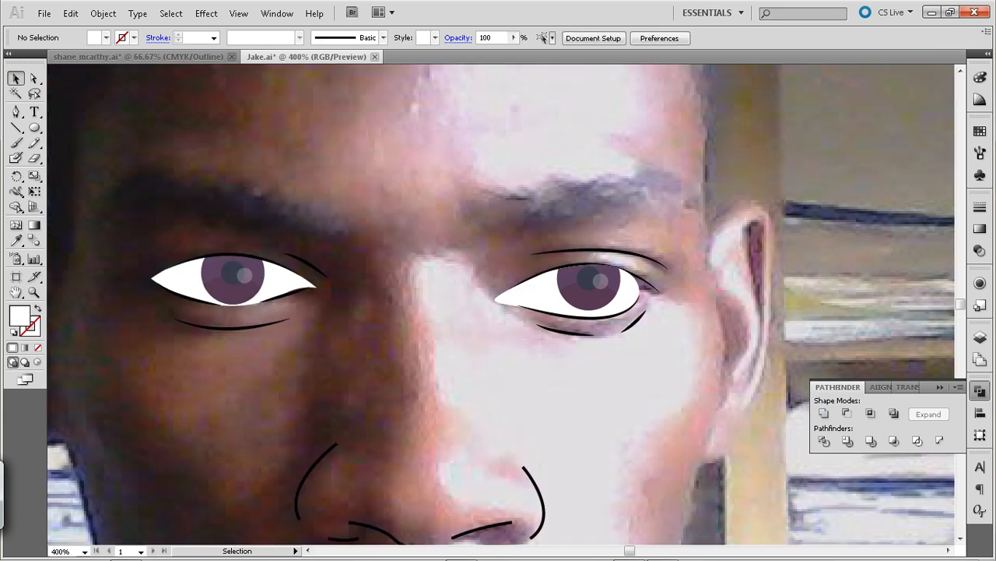
Nudge the inner-corner tip anchor of the sunlit eye's white inward toward the iris, and deselect it
key(a)
click(494, 300)
mouse_move(493, 301)
mouse_down()
mouse_move(501, 293)
mouse_move(499, 305)
mouse_up()
key(ctrl+shift+a)
click(497, 299)
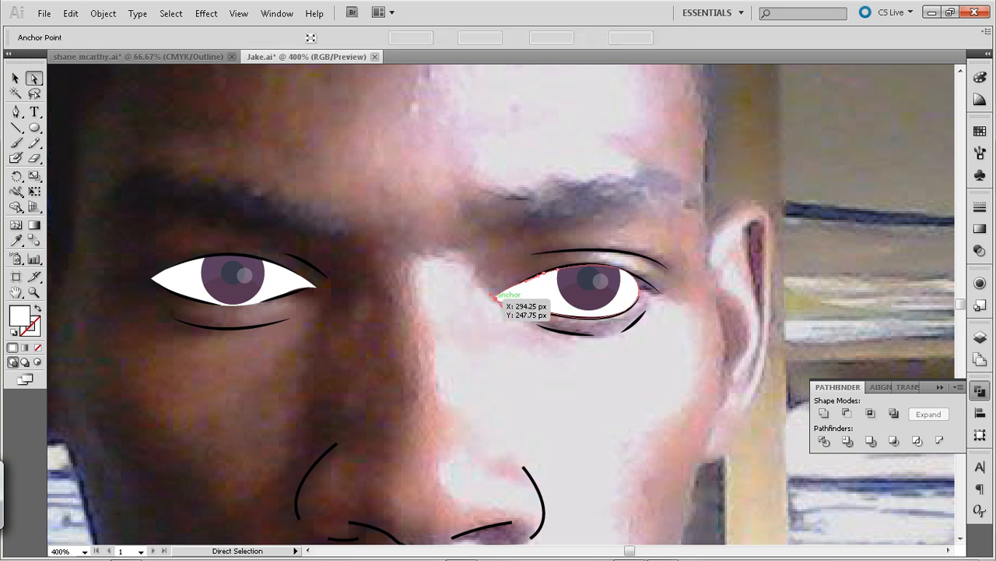
key(Right)
key(Right)
key(Right)
key(Right)
key(Right)
key(Right)
key(Right)
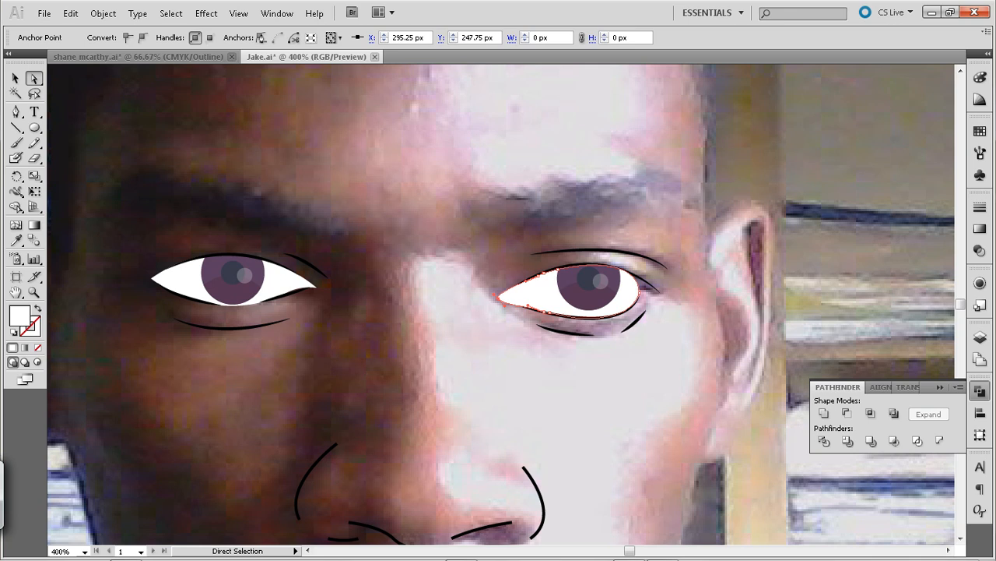
key(Left)
key(Left)
key(Left)
key(Left)
key(Left)
key(Left)
key(ctrl+shift+a)
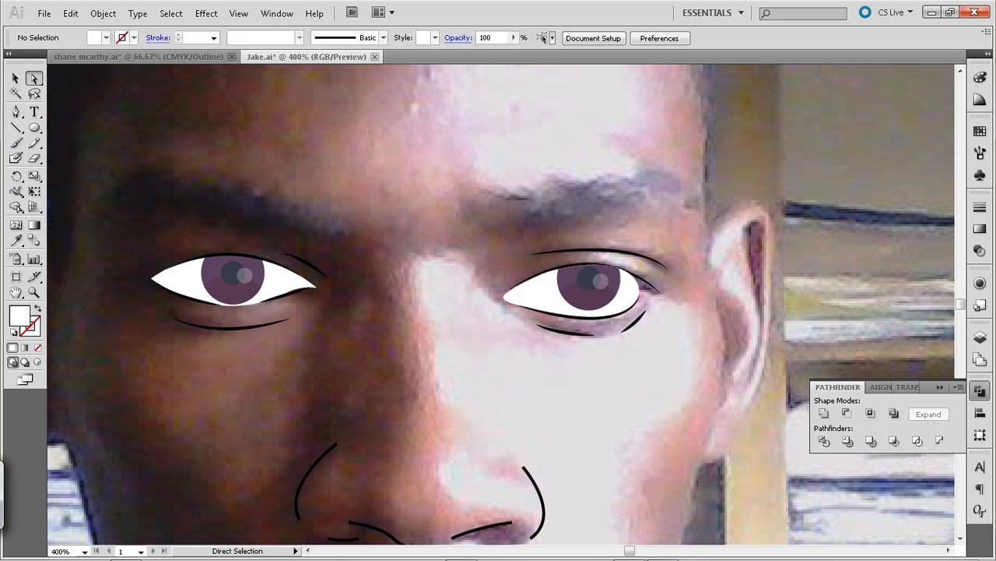
key(ctrl+minus)
key(ctrl+minus)
drag(498, 343, 517, 307)
key(p)
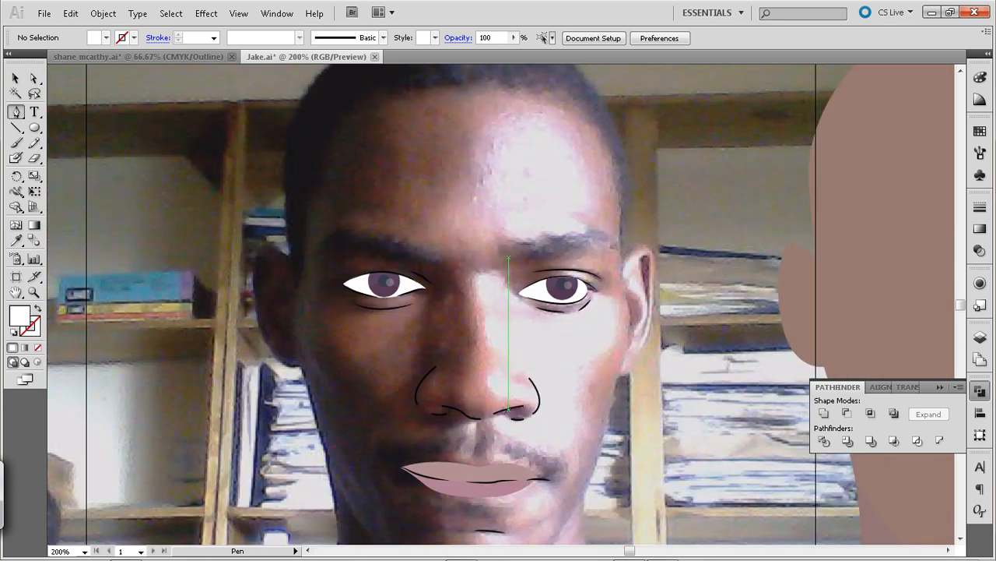
click(507, 250)
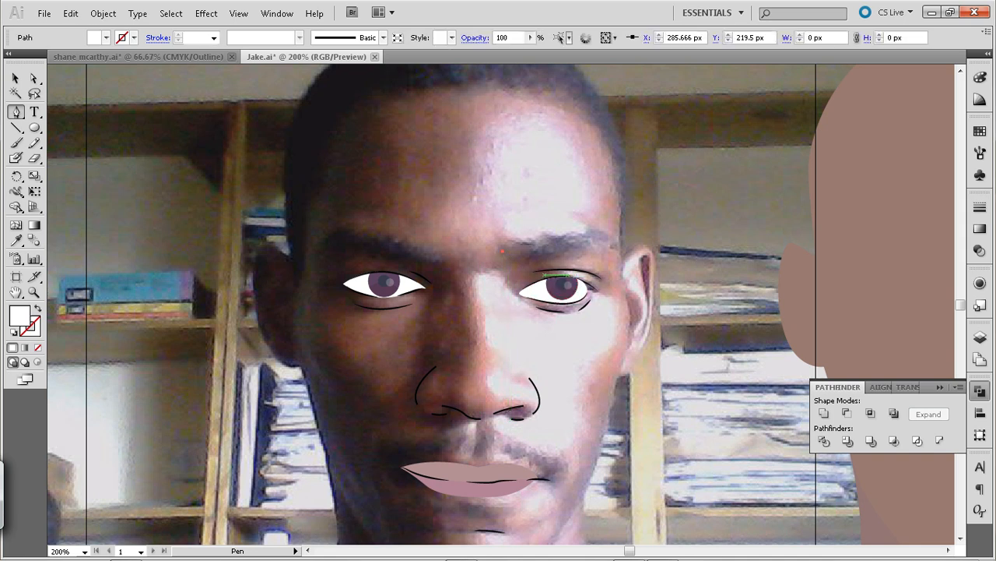
key(ctrl+z)
click(499, 249)
drag(571, 235, 584, 241)
key(ctrl+z)
Trace a closed eyebrow shape above the sunlit eye from X 281.5 px, Y 219 px to the outer tip at X 359 px, Y 210 px and back
click(495, 249)
click(496, 251)
drag(545, 238, 628, 253)
click(610, 238)
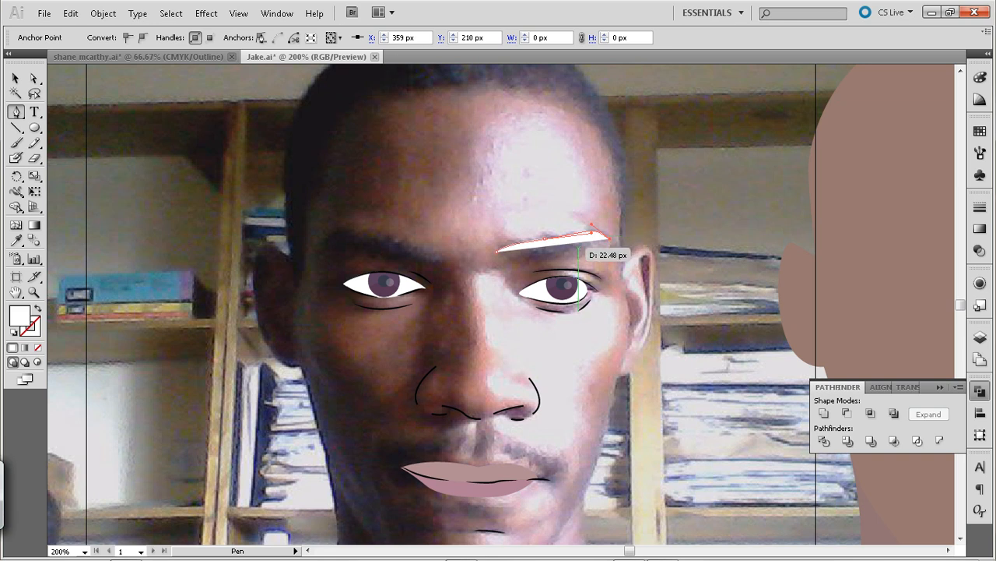
ctrl+click(566, 250)
drag(553, 260, 484, 243)
click(496, 252)
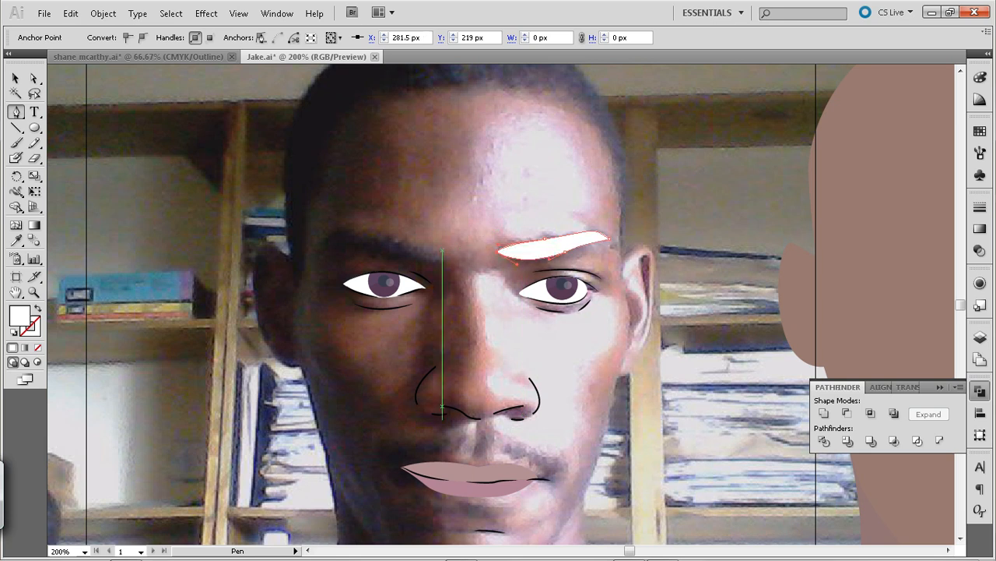
Fill the sunlit eyebrow shape with the near-black sampled from the opposite eyebrow in the photo, without a stroke
key(i)
click(372, 244)
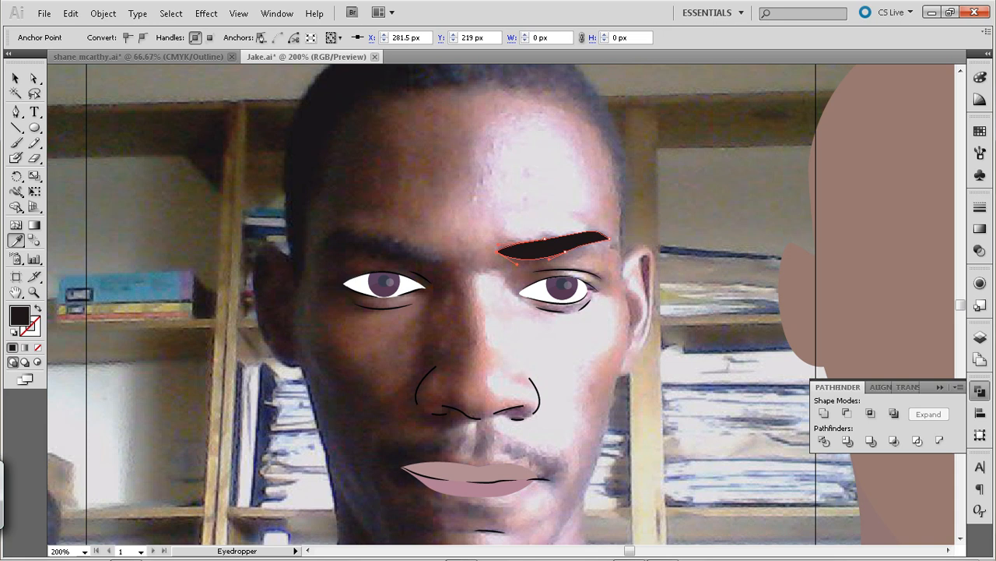
key(v)
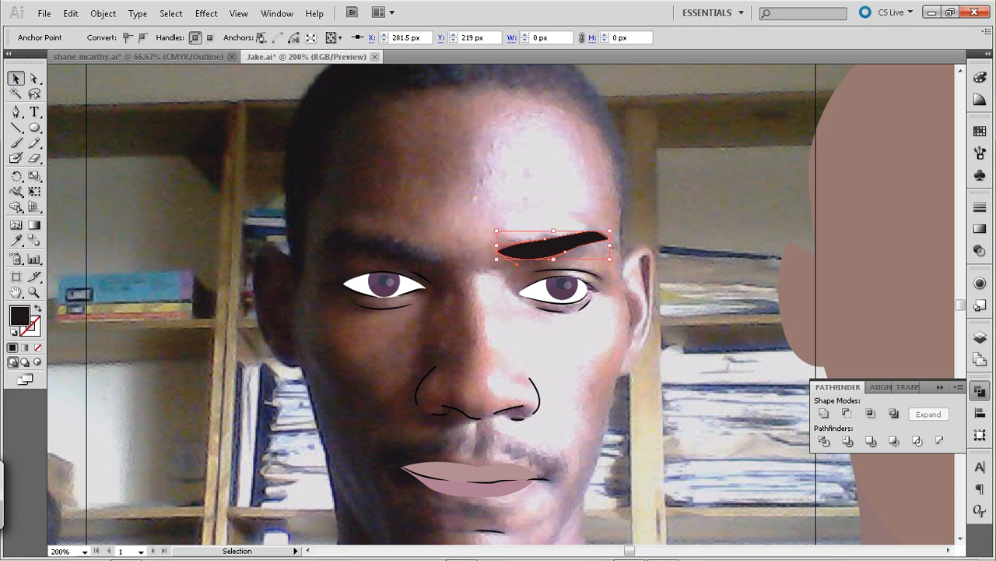
Trace a closed near-black eyebrow shape above the shaded eye, starting and closing at the inner end at X 242.167 px, Y 224.145 px, and deselect it
key(p)
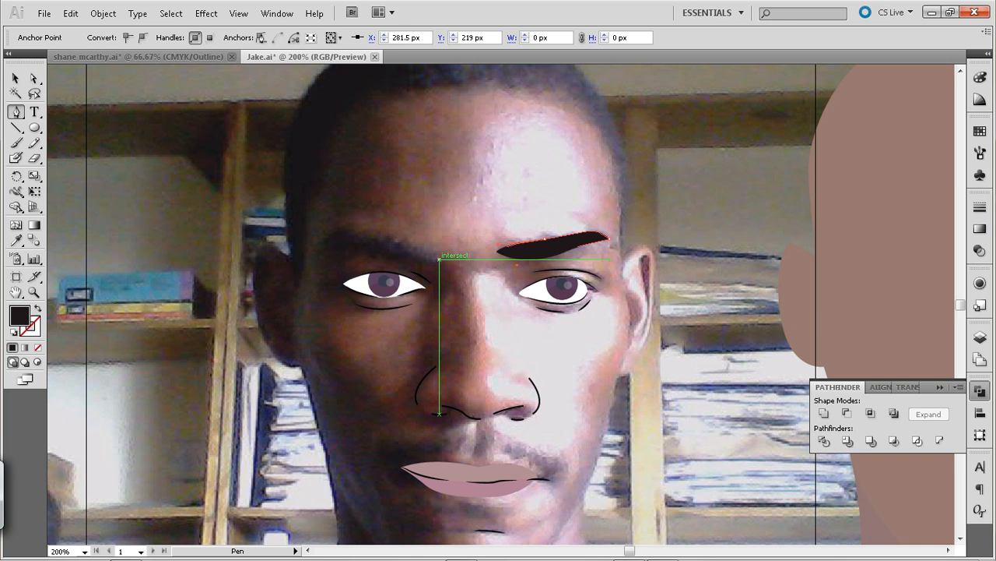
click(438, 259)
drag(378, 255, 335, 236)
click(379, 255)
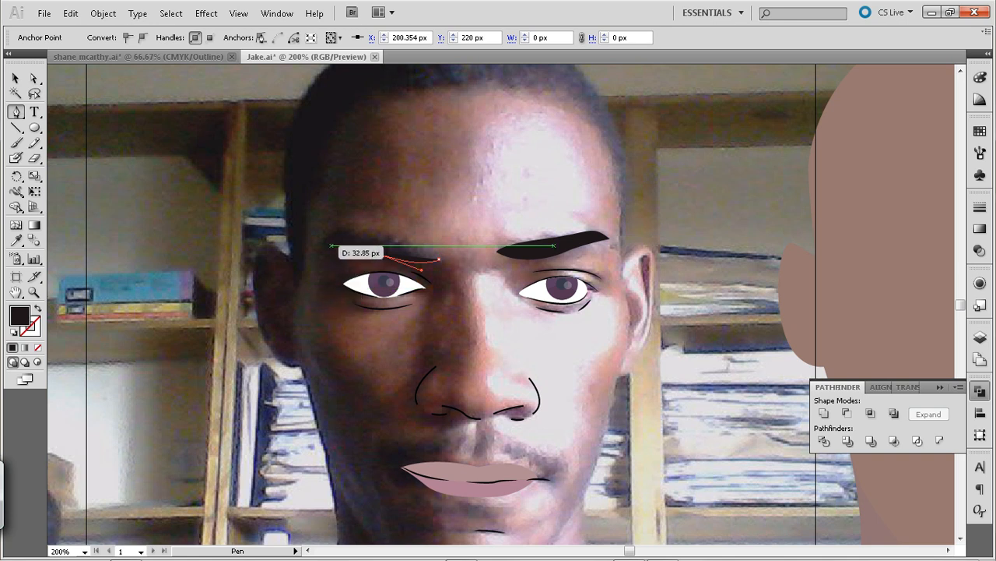
drag(326, 244, 377, 236)
click(328, 245)
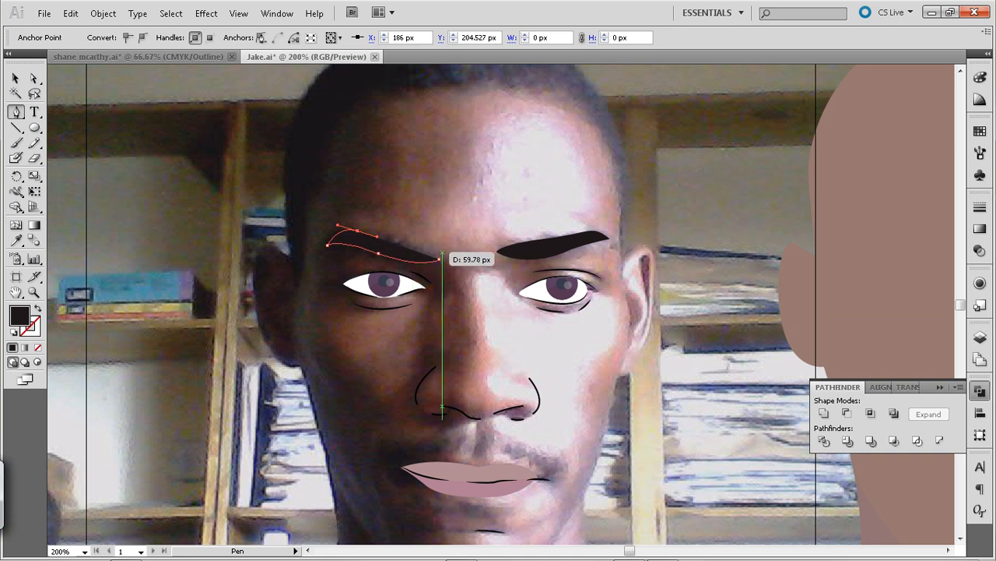
click(440, 260)
mouse_move(440, 260)
mouse_down()
mouse_move(456, 250)
mouse_move(427, 267)
mouse_up()
key(ctrl+z)
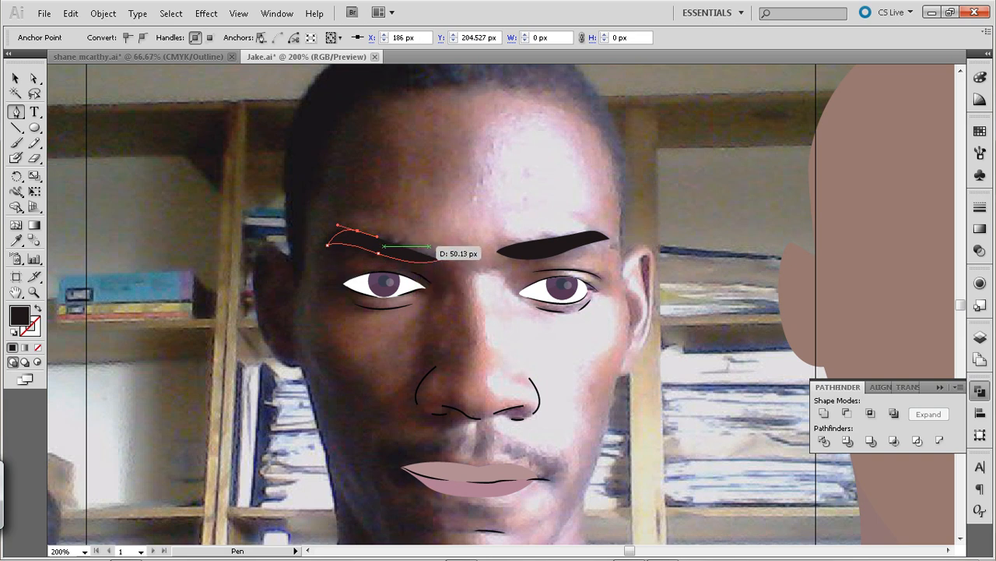
drag(426, 246, 437, 250)
click(439, 259)
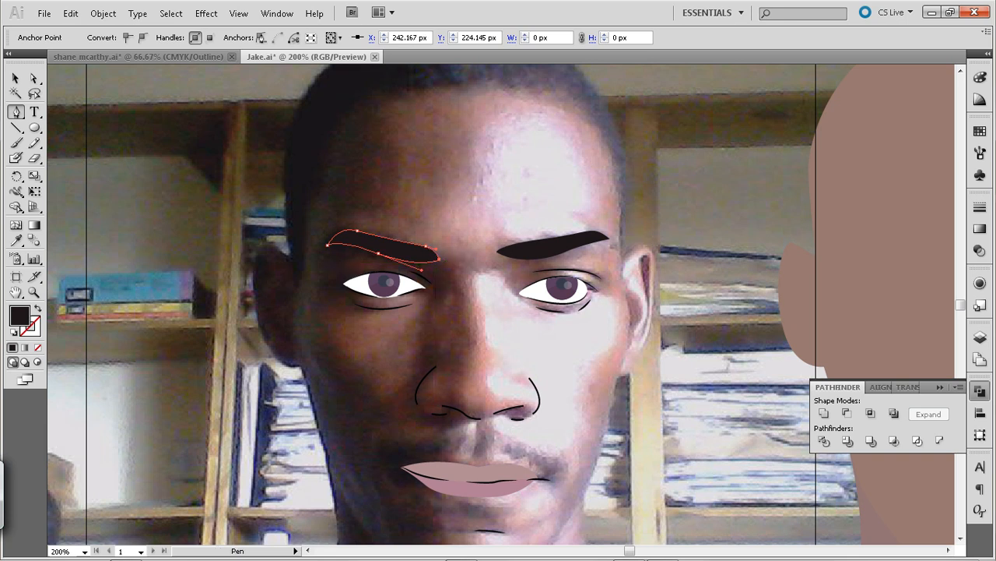
click(16, 79)
click(125, 109)
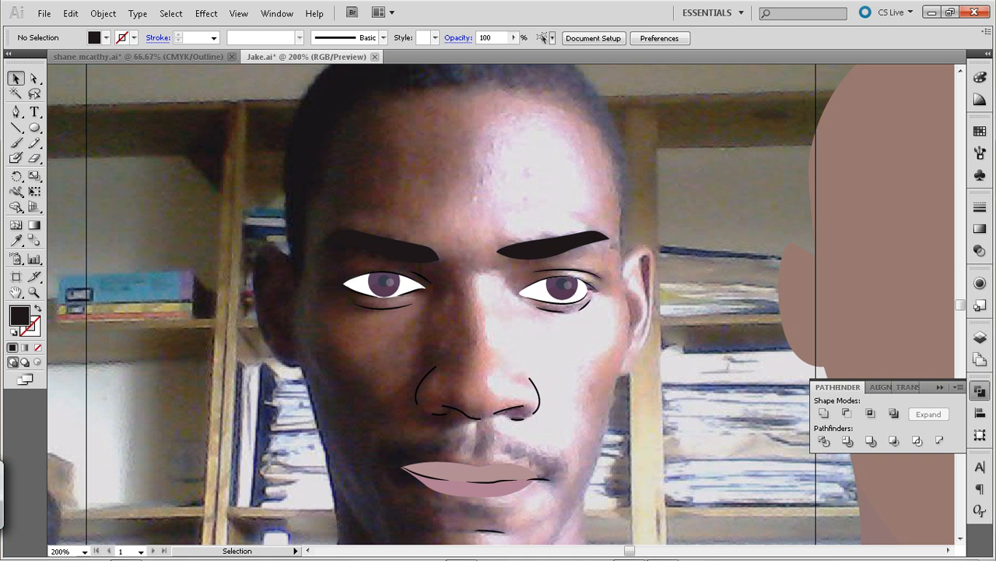
drag(554, 309, 518, 209)
drag(482, 350, 500, 210)
key(ctrl+1)
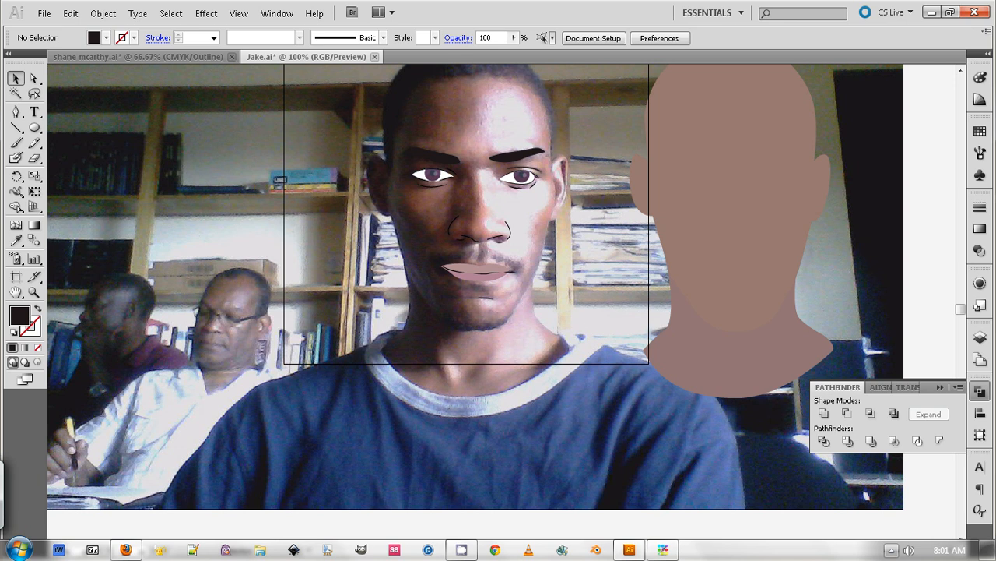
click(891, 550)
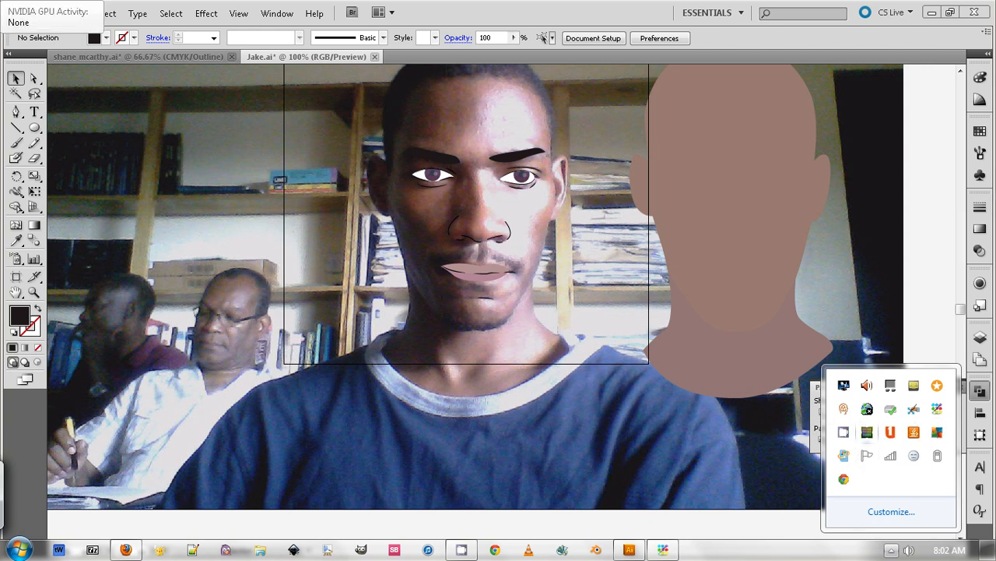
right_click(844, 431)
click(882, 382)
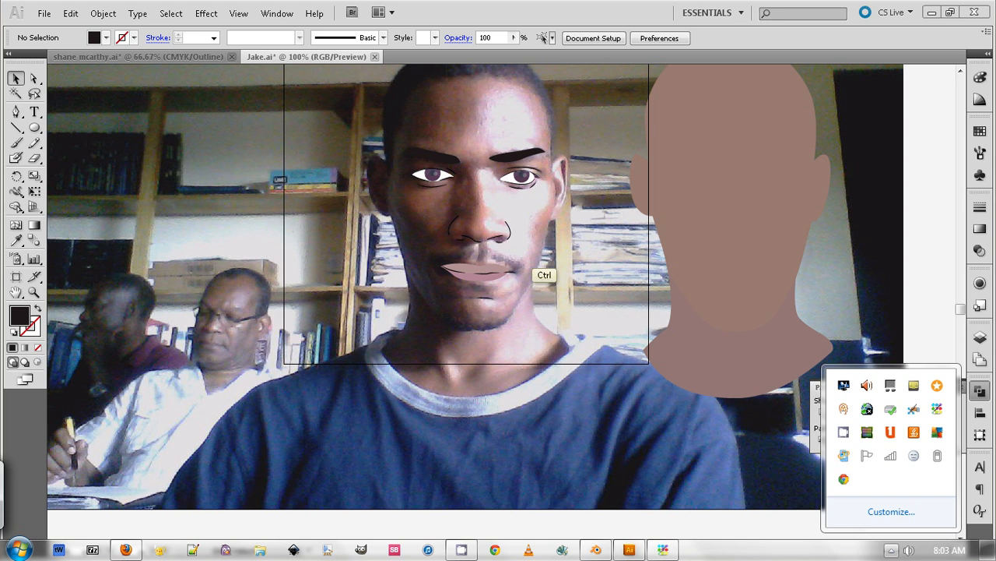
ctrl+click(532, 270)
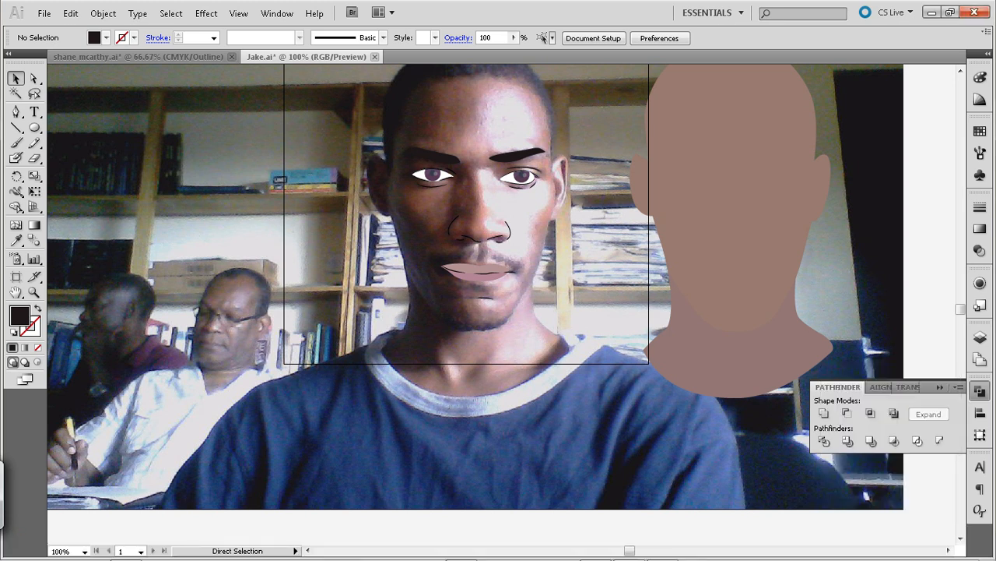
Trace the sunlit half of the moustache as a closed near-black shape from X 266.333 px, Y 358.667 px to the outer tip at X 329.333 px and back
key(ctrl+plus)
key(ctrl+plus)
key(ctrl+plus)
drag(498, 269, 567, 353)
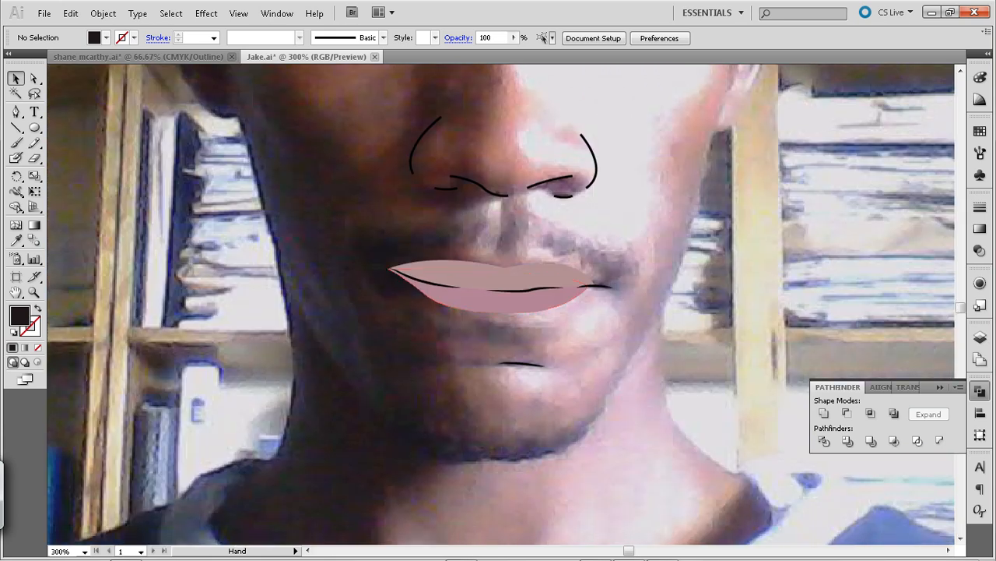
key(p)
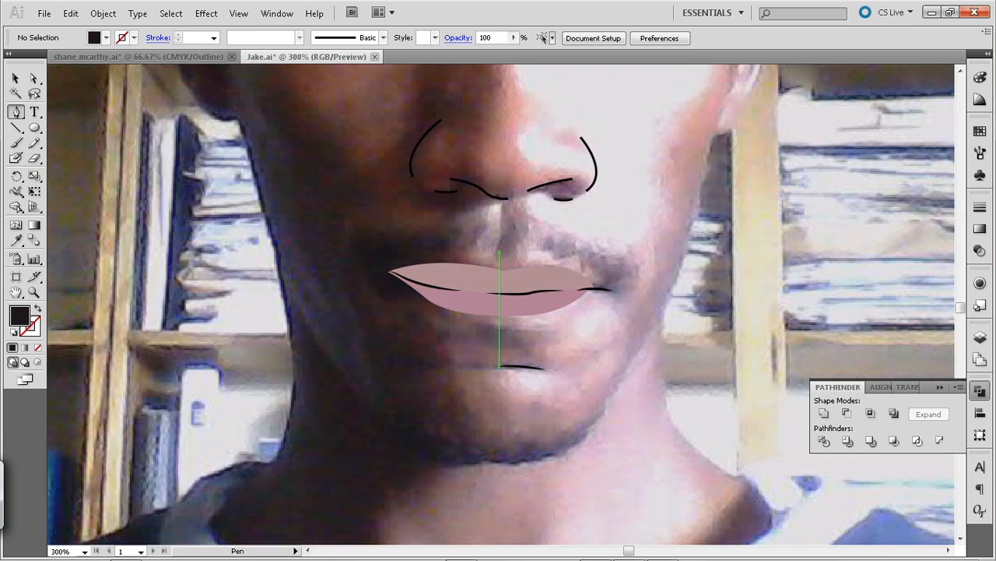
drag(499, 253, 503, 218)
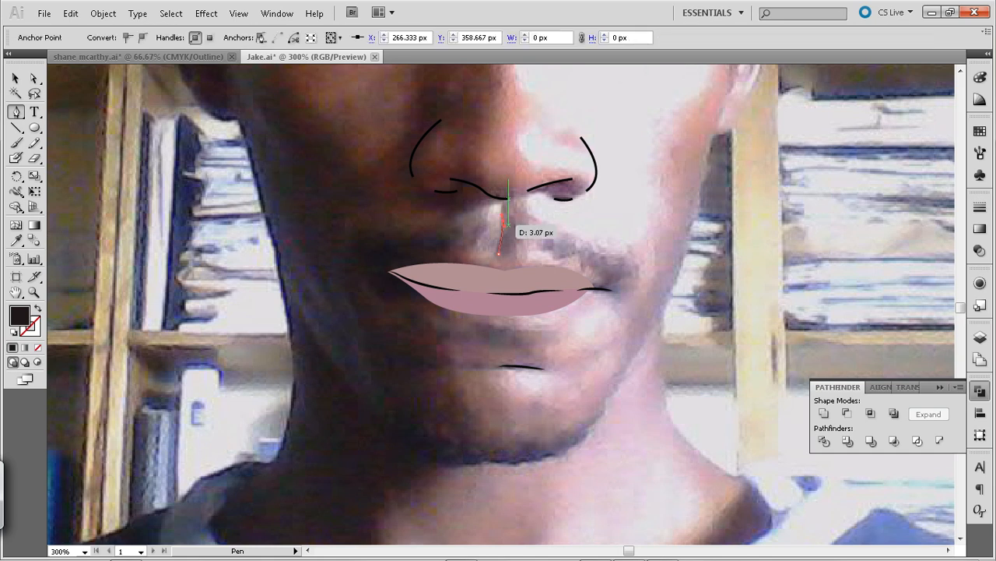
click(527, 212)
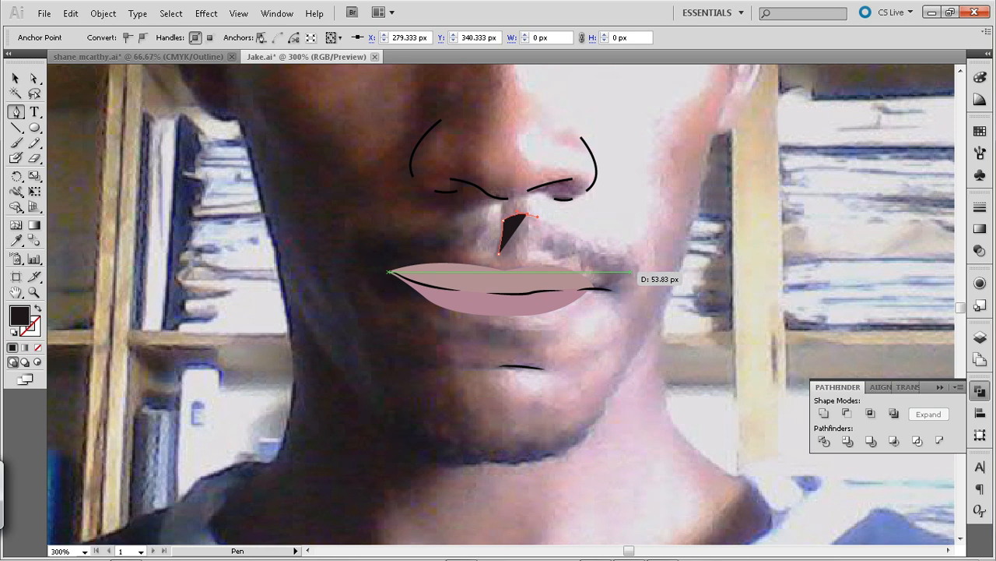
click(635, 263)
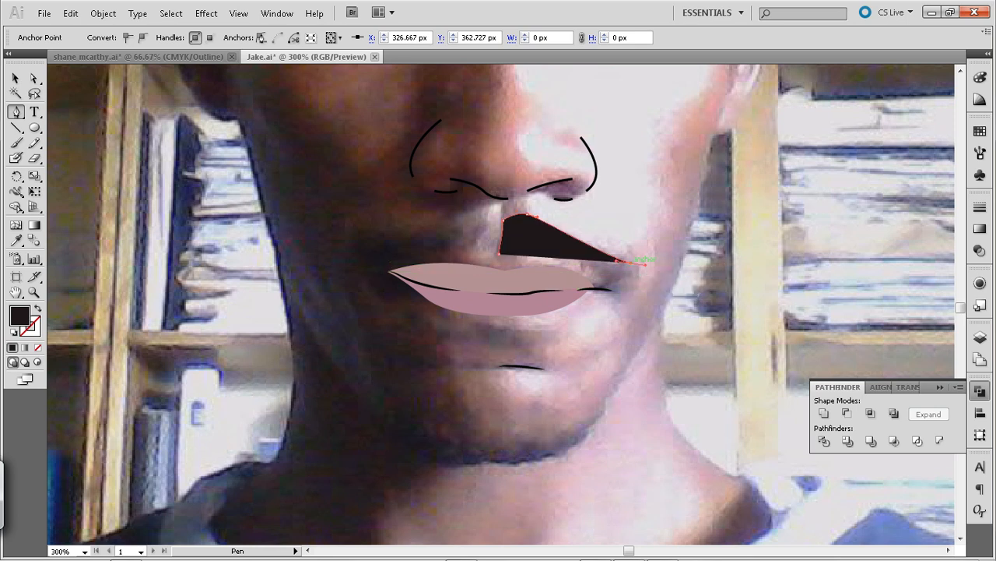
click(636, 277)
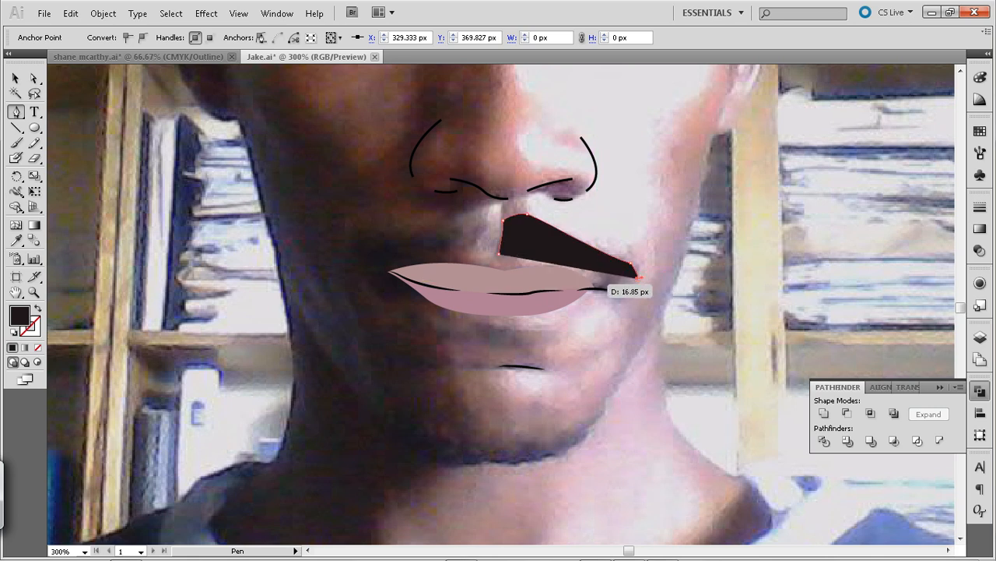
click(599, 280)
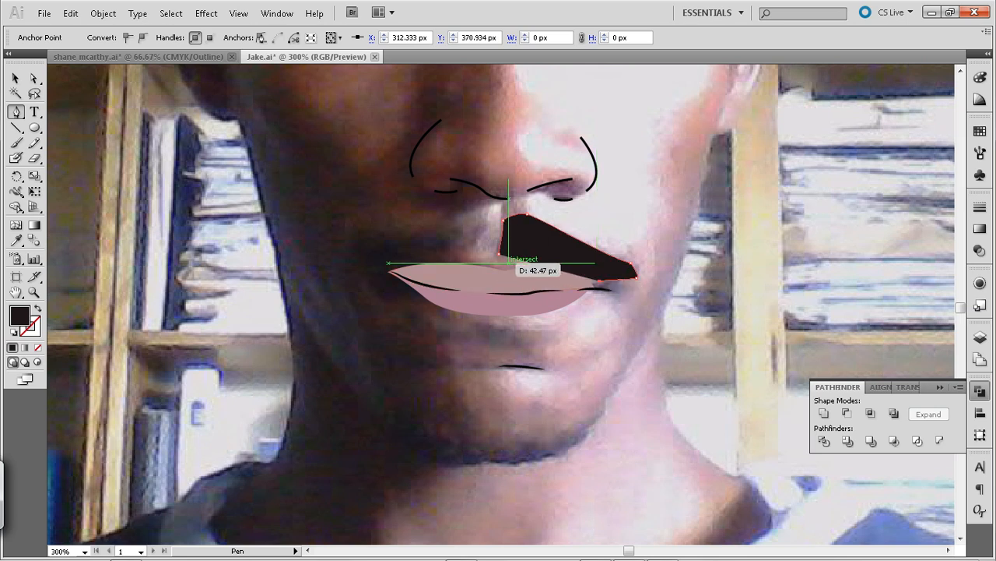
click(499, 253)
drag(507, 247, 557, 253)
drag(436, 254, 435, 254)
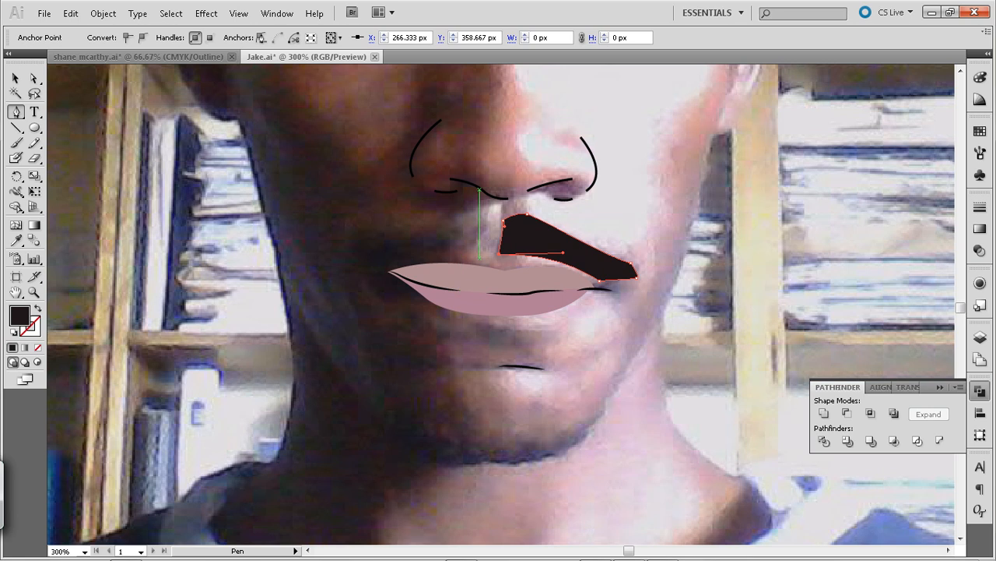
click(15, 78)
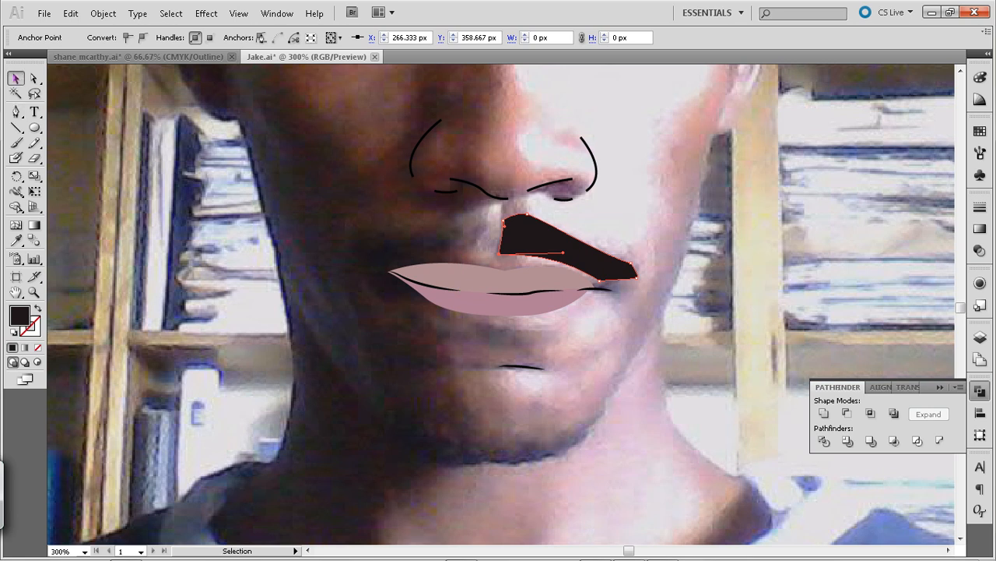
key(p)
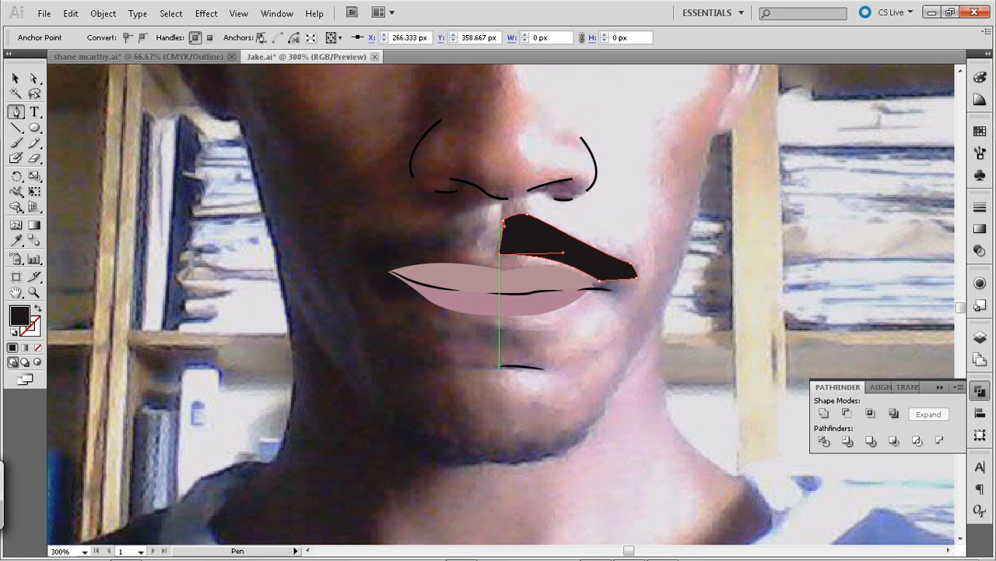
click(499, 228)
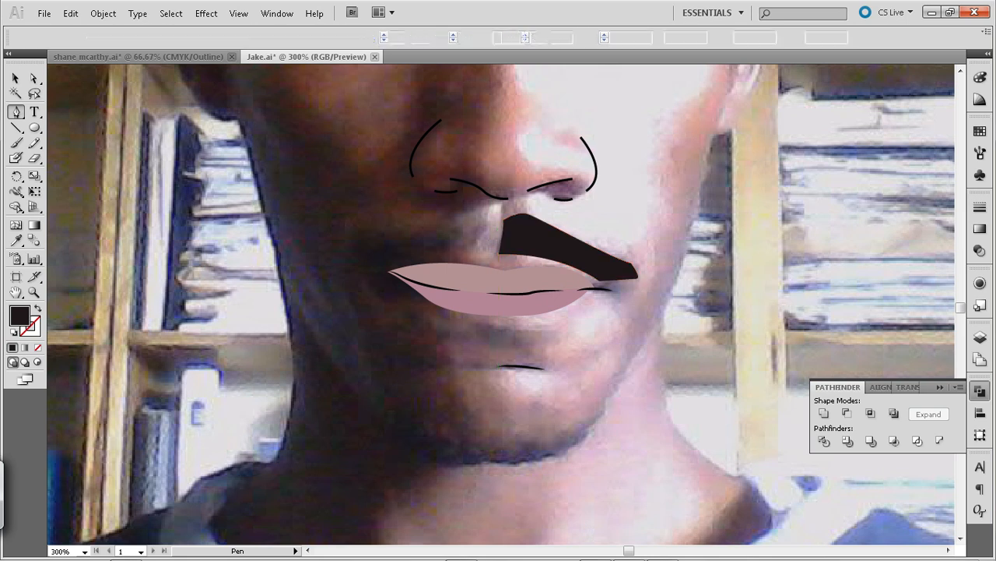
click(479, 213)
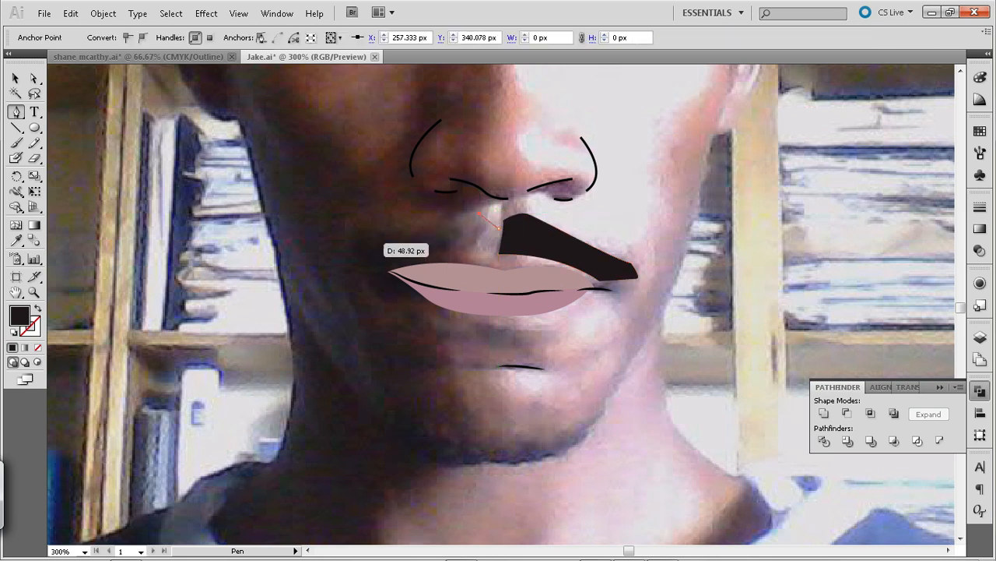
drag(372, 245, 345, 256)
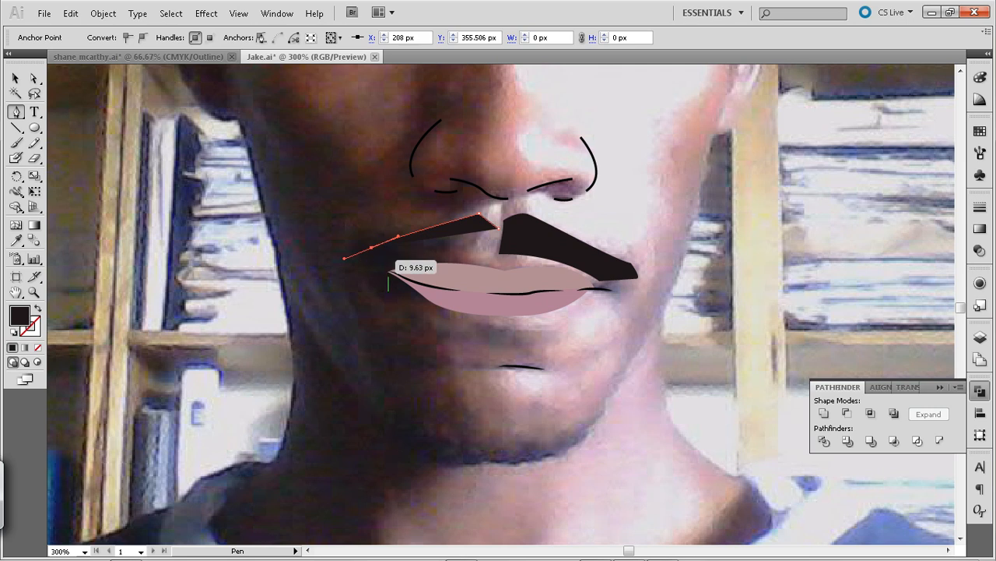
Trace the shaded half of the moustache as a closed near-black shape from X 266.333 px, Y 347 px to the outer tip at X 213.667 px, Y 358.333 px and back
click(499, 228)
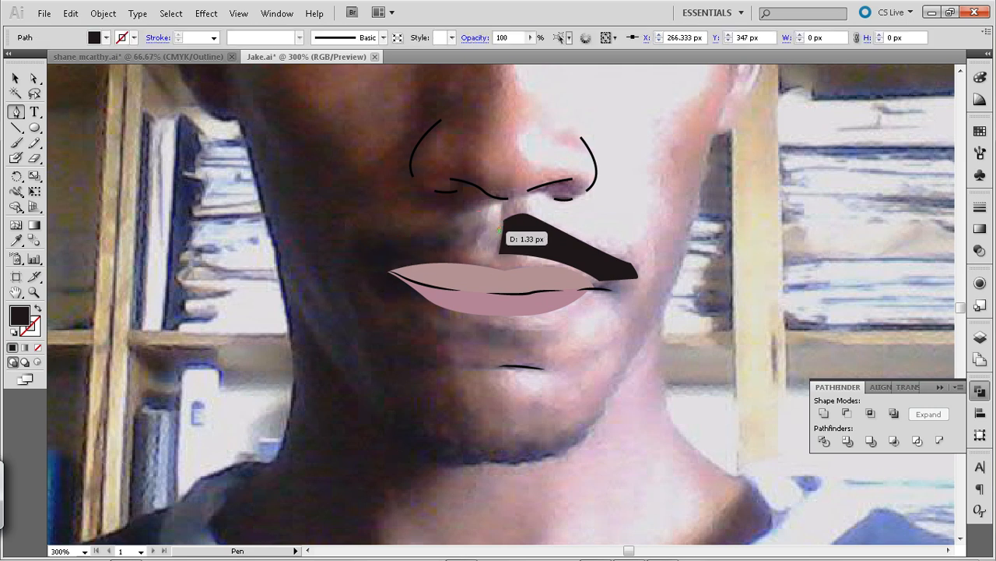
drag(478, 218, 465, 221)
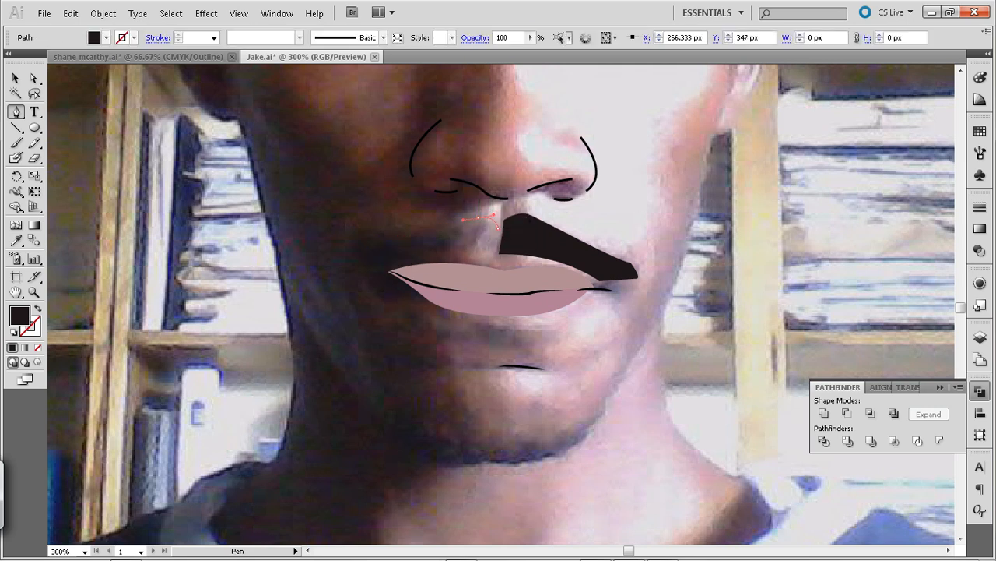
drag(387, 243, 361, 257)
click(387, 243)
click(383, 253)
click(492, 253)
drag(492, 253, 515, 267)
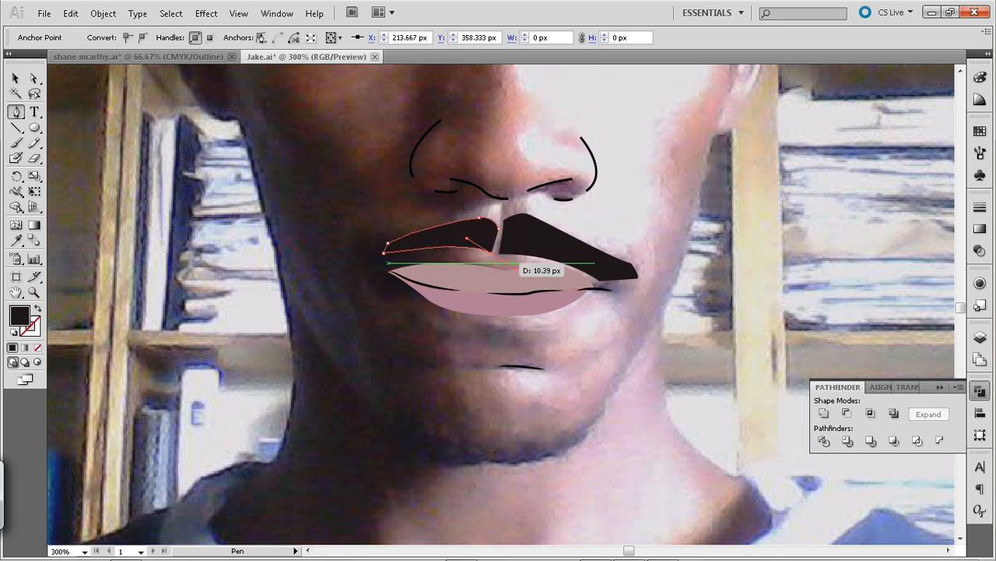
click(499, 228)
Reshape the inner edges of both moustache halves by adjusting their direction handles
drag(496, 224, 496, 222)
key(a)
drag(515, 267, 506, 260)
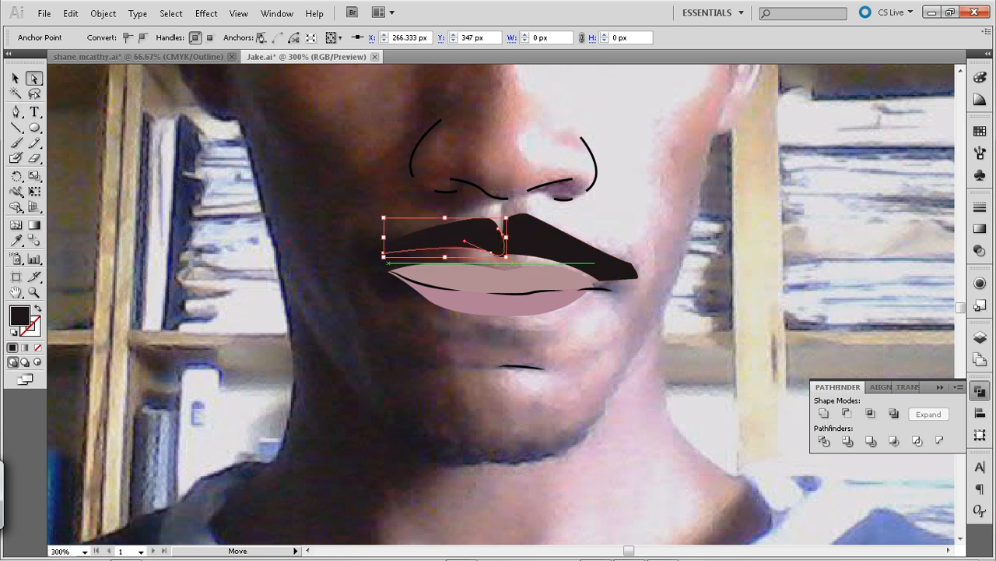
click(512, 222)
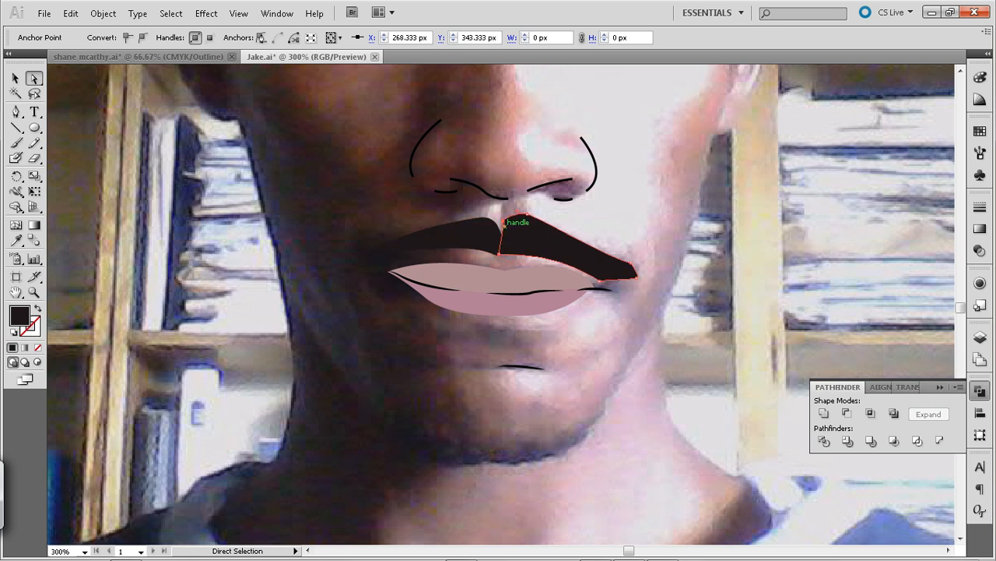
drag(504, 225, 487, 235)
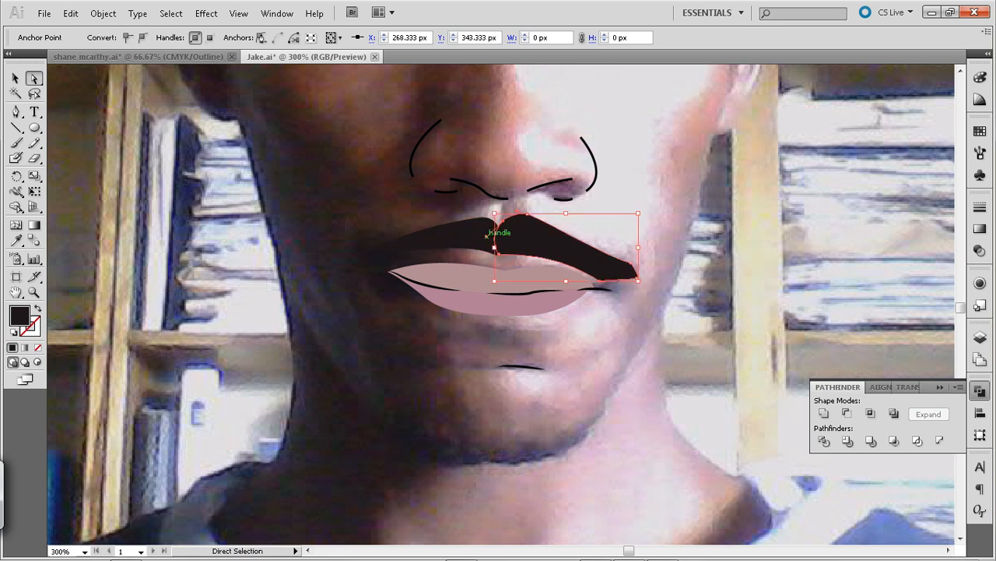
Delete both near-black moustache halves from the face
key(ctrl)
key(ctrl+minus)
key(ctrl+minus)
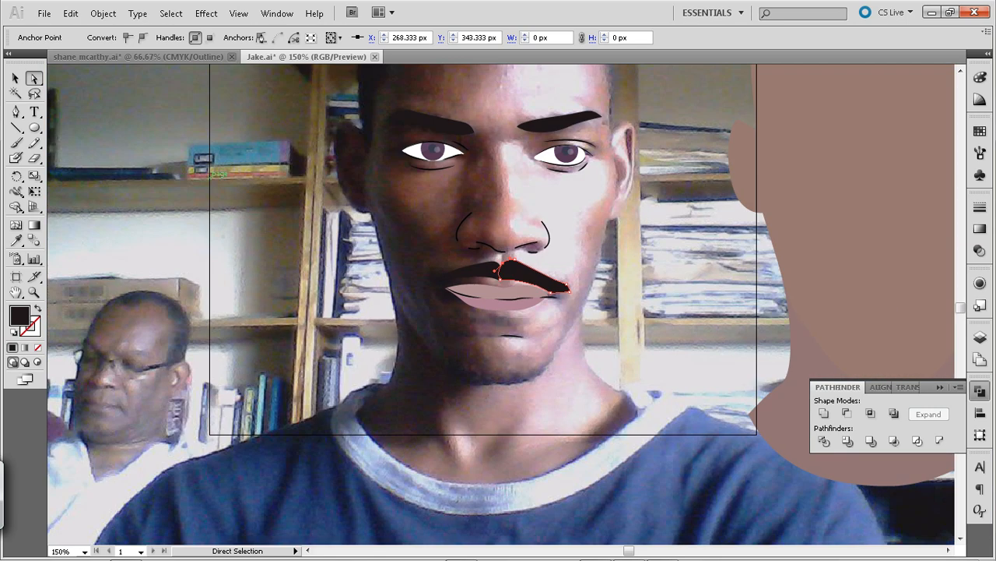
click(210, 178)
click(519, 271)
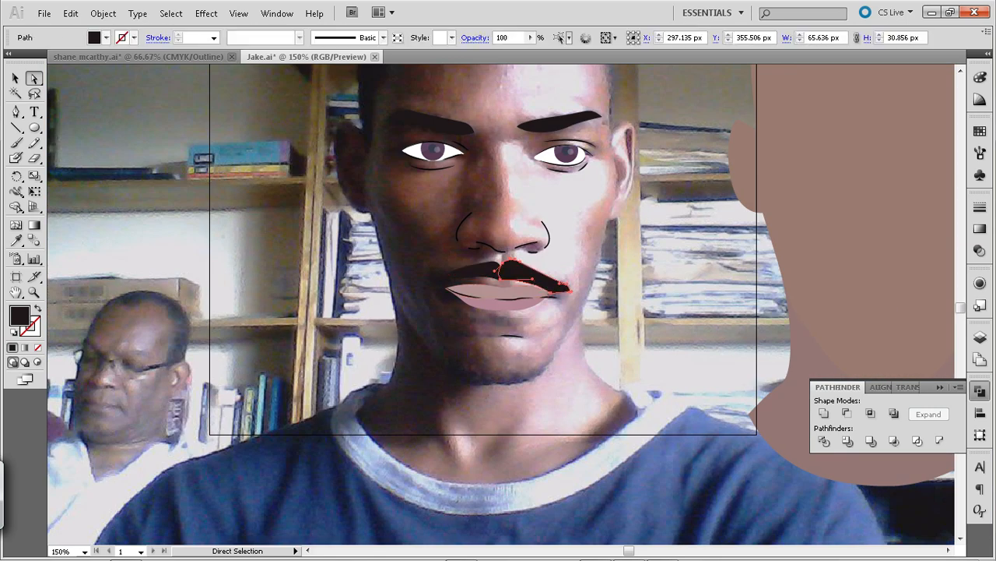
key(Delete)
click(494, 272)
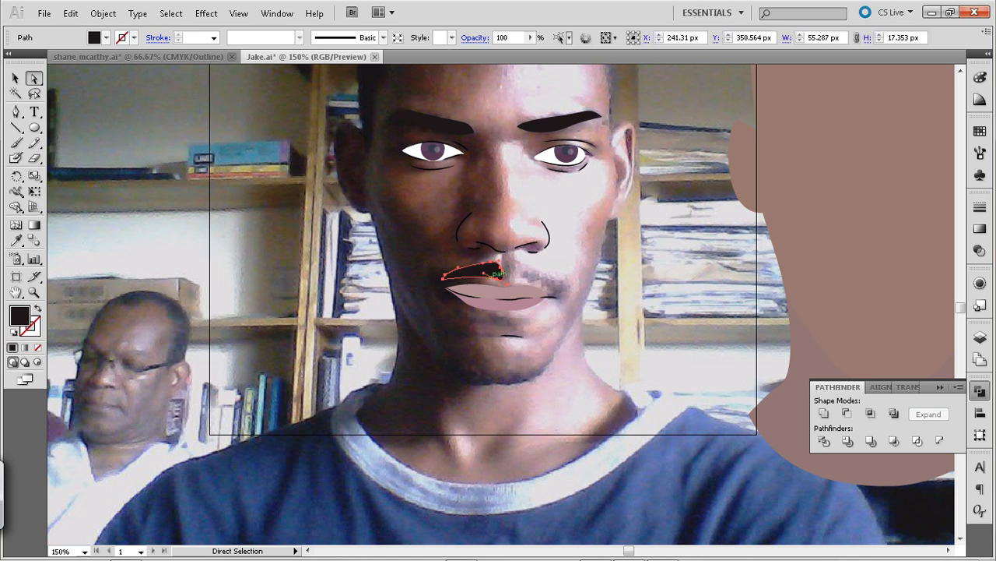
key(Delete)
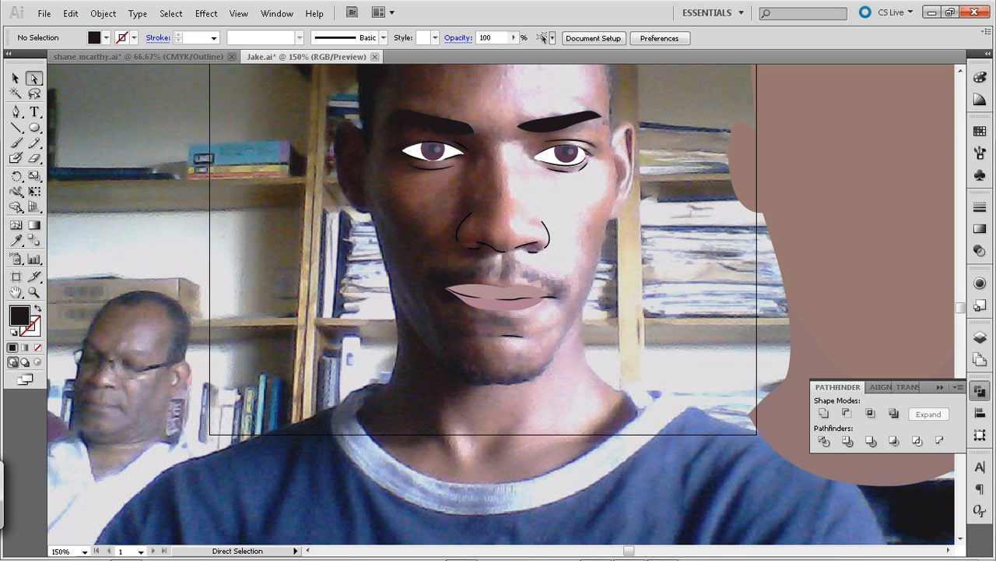
Group the traced eyebrows, eyes, nose lines, lips and chin line together
drag(450, 124, 467, 206)
drag(381, 196, 654, 444)
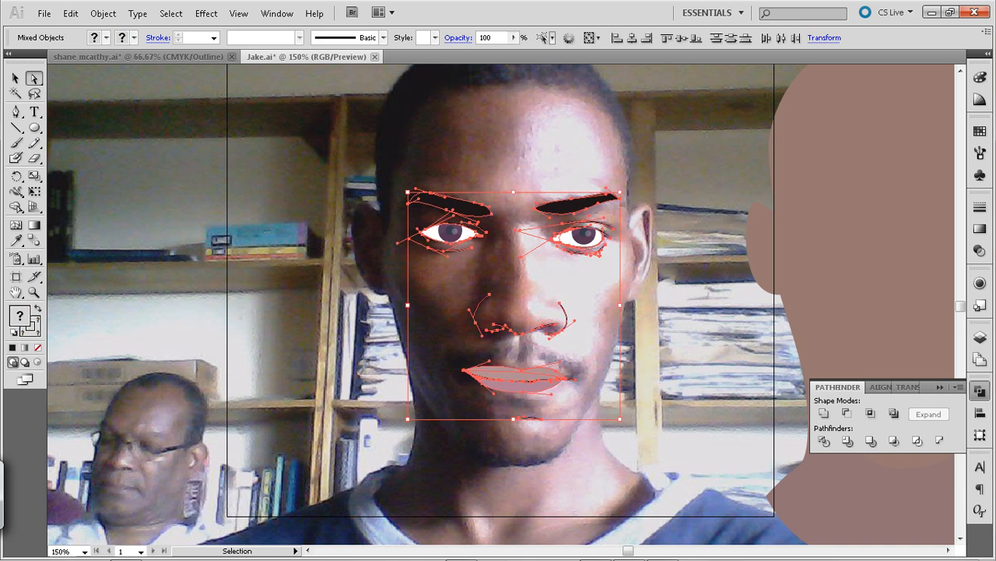
key(ctrl+g)
Move the grouped facial features horizontally onto the brown head shape beside the photo, centred at X 623.25 px, Y 307.571 px, and deselect them
key(shift+Right)
key(shift+Right)
key(shift+Right)
key(shift+Right)
key(shift+Right)
key(shift+Right)
key(shift+Right)
key(shift+Right)
key(shift+Right)
key(shift+Right)
key(shift+Right)
key(shift+Right)
key(shift+Right)
key(shift+Right)
key(shift+Right)
key(shift+Right)
key(shift+Right)
key(shift+Right)
key(shift+Right)
key(shift+Right)
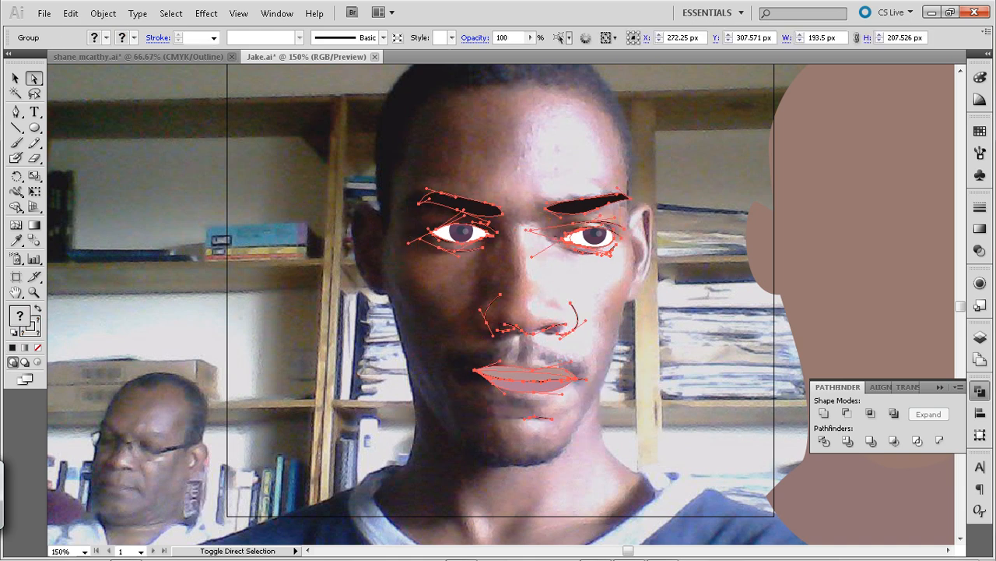
key(shift+Right)
key(shift+Right)
key(shift+Right)
key(shift+Right)
key(shift+Right)
key(shift+Right)
key(shift+Right)
key(shift+Right)
key(shift+Right)
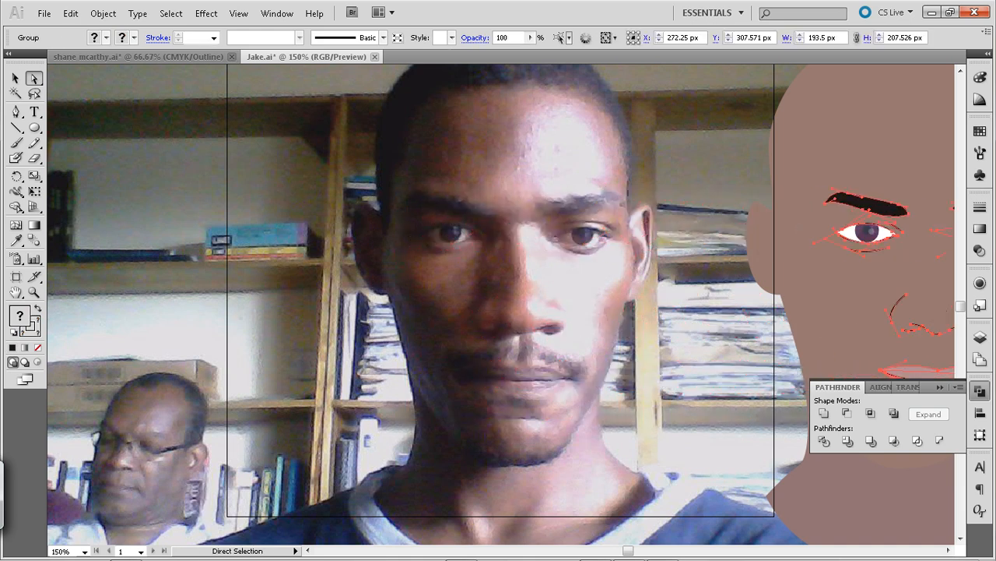
key(ctrl+minus)
key(ctrl+minus)
key(shift+Left)
key(shift+Left)
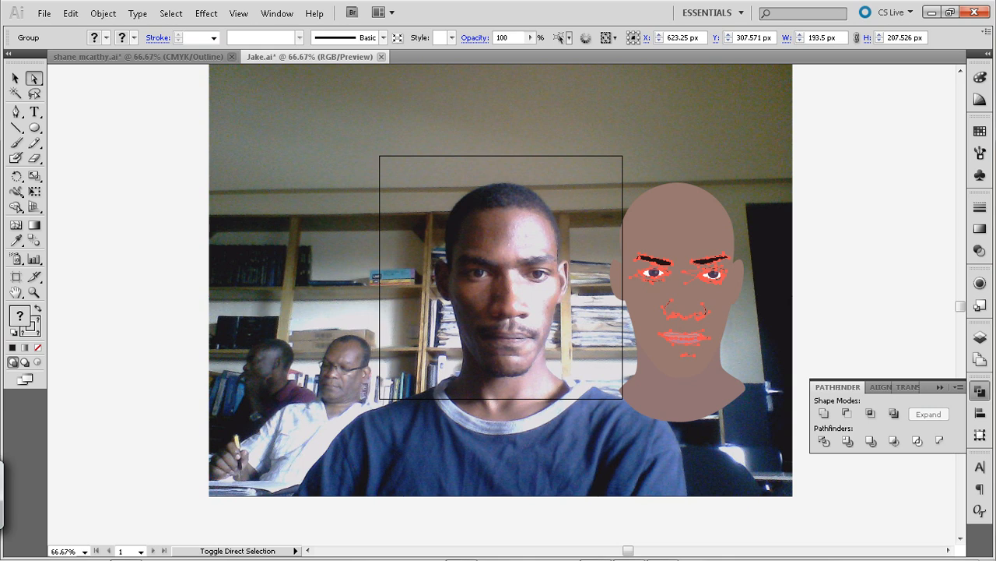
key(ctrl+shift+a)
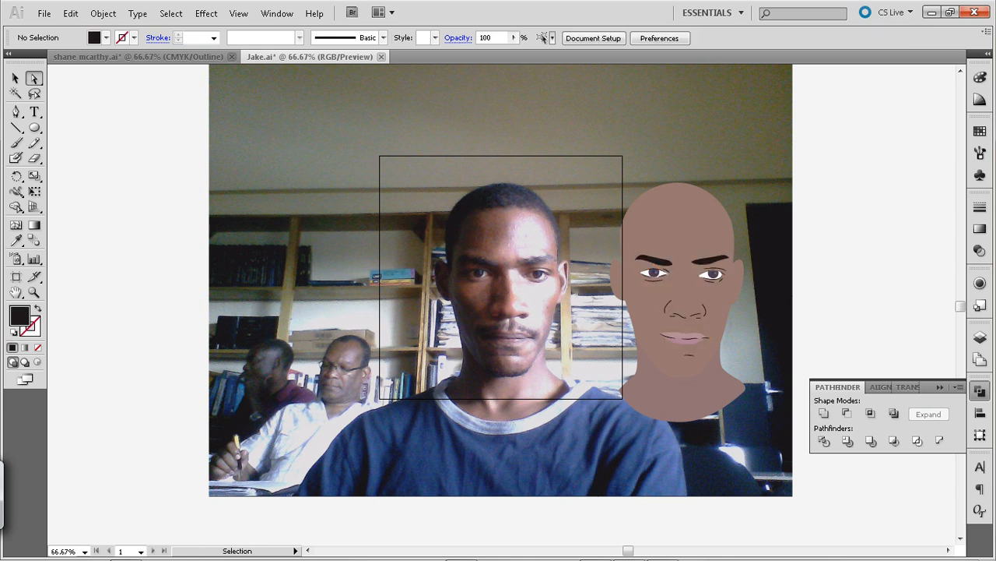
Start a near-black Pen path on the sunlit side of the jaw in the photo at X 327.995 px, Y 409.627 px
key(ctrl+plus)
key(ctrl+plus)
key(space)
drag(530, 312, 464, 218)
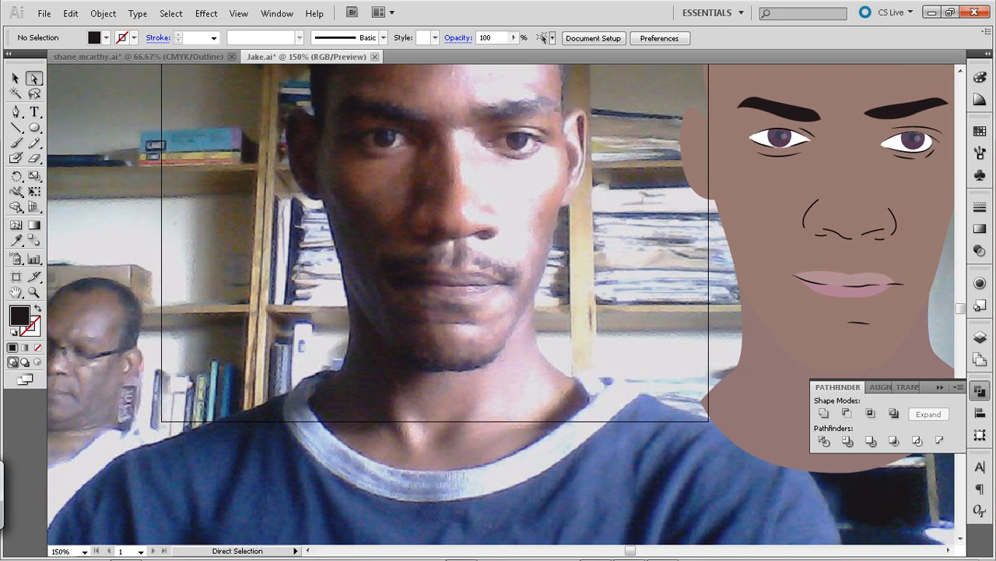
key(p)
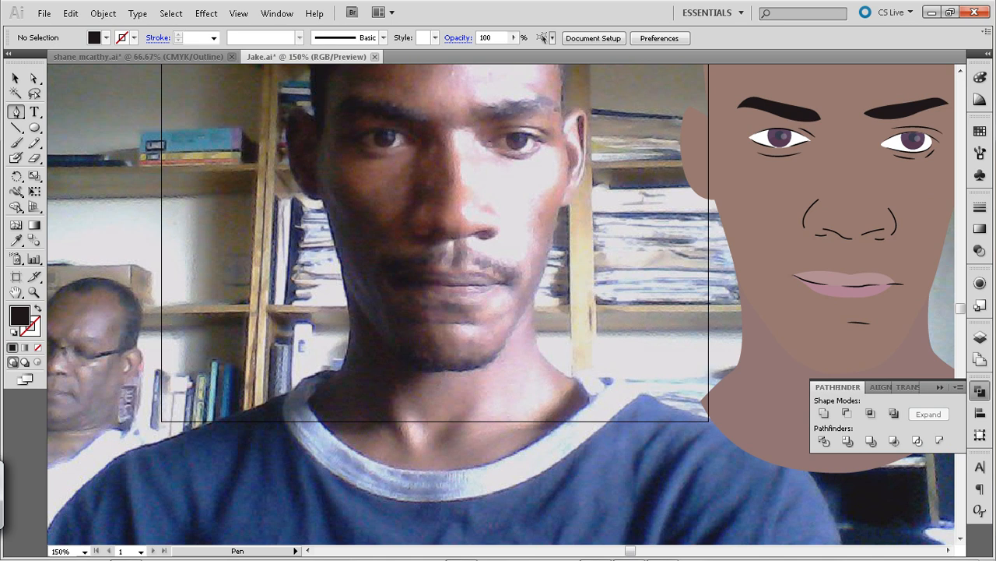
click(520, 321)
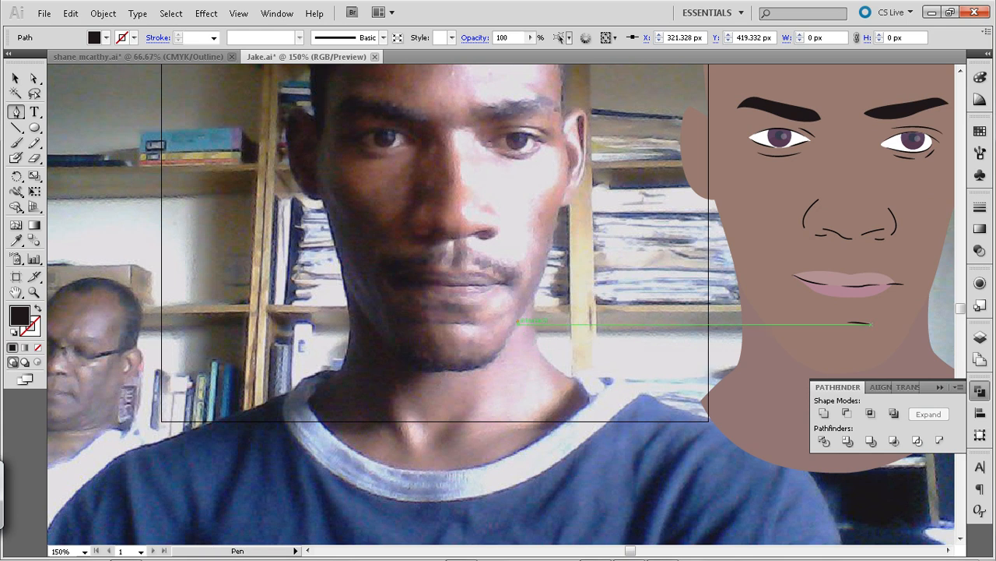
Trace the jaw edge in the photo with the Pen path from its sunlit side down to the underside of the chin
click(520, 320)
click(514, 328)
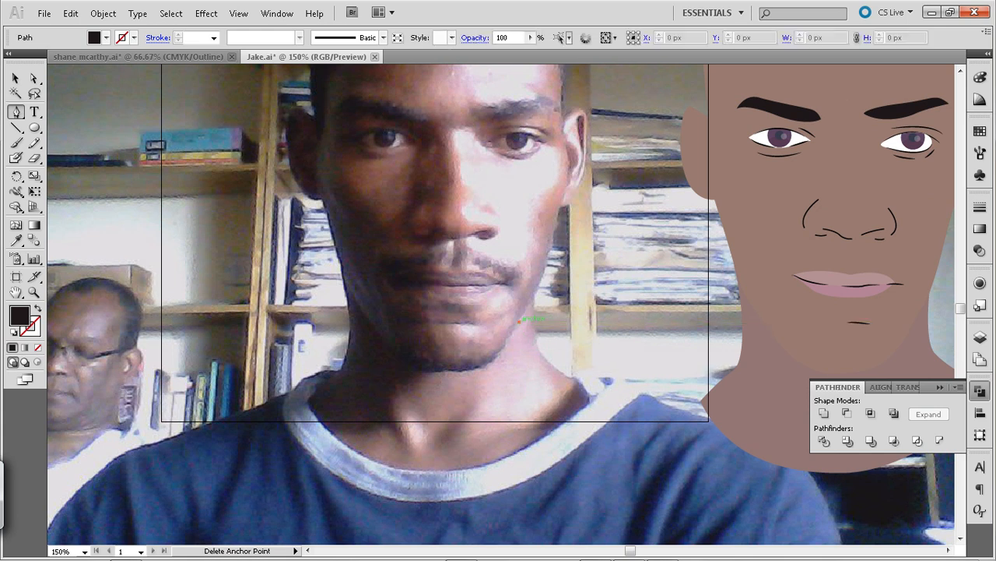
click(508, 340)
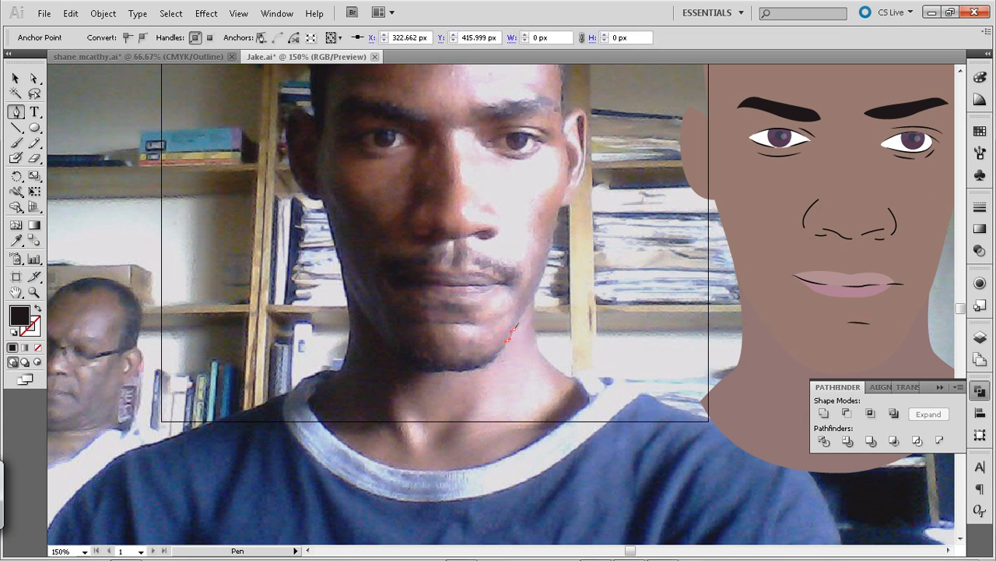
click(500, 353)
click(490, 364)
click(461, 367)
click(455, 368)
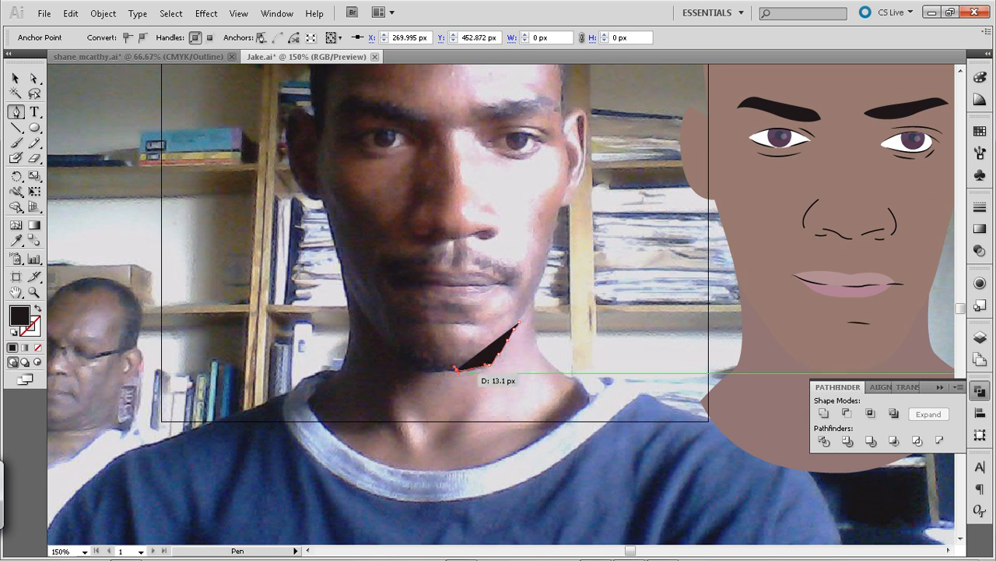
click(472, 369)
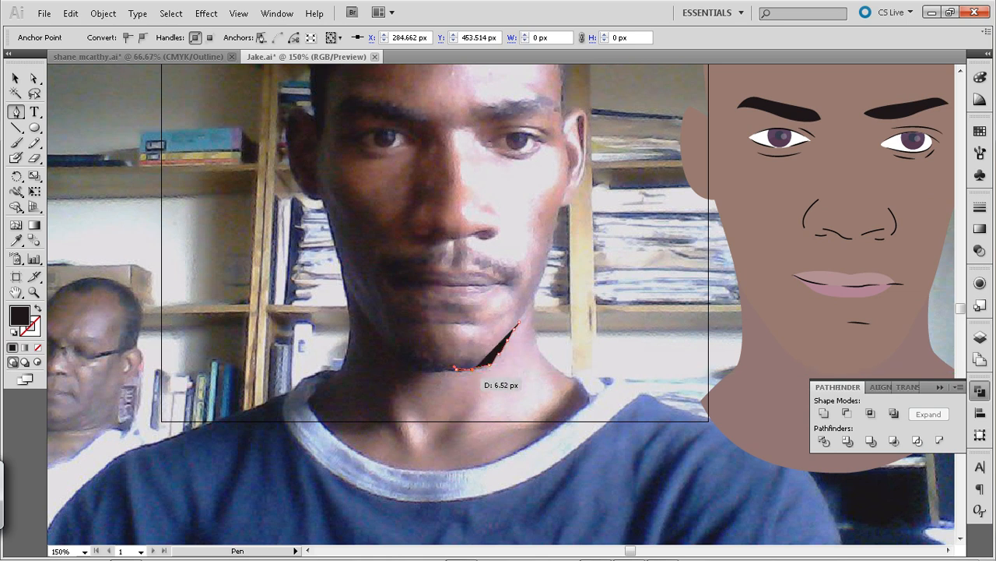
key(Up)
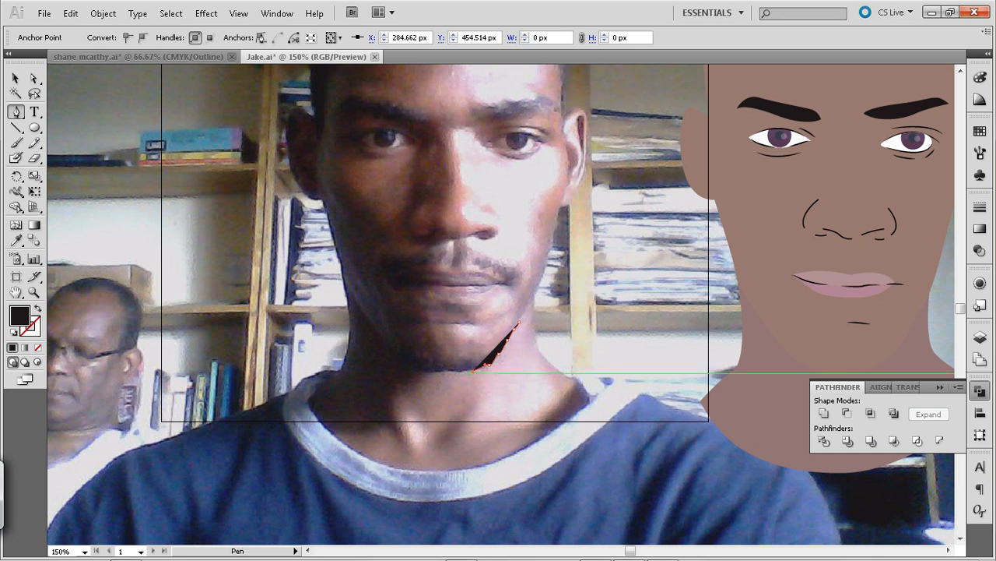
Continue the Pen path along the underside of the chin and up the shaded jaw to X 189.329 px, Y 411.334 px
drag(473, 371, 404, 355)
click(404, 357)
click(404, 358)
click(394, 348)
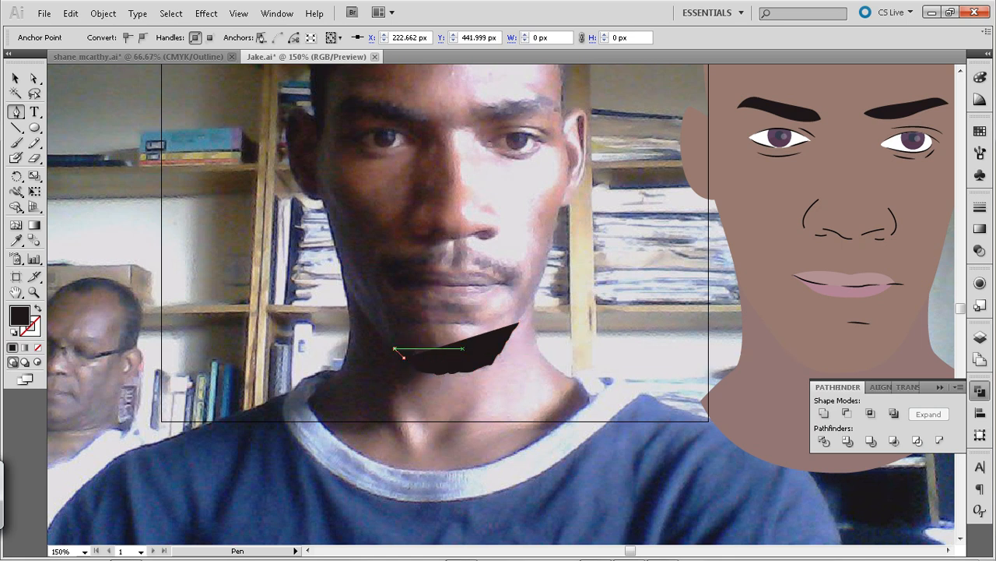
drag(393, 347, 384, 337)
click(395, 349)
click(384, 340)
click(373, 332)
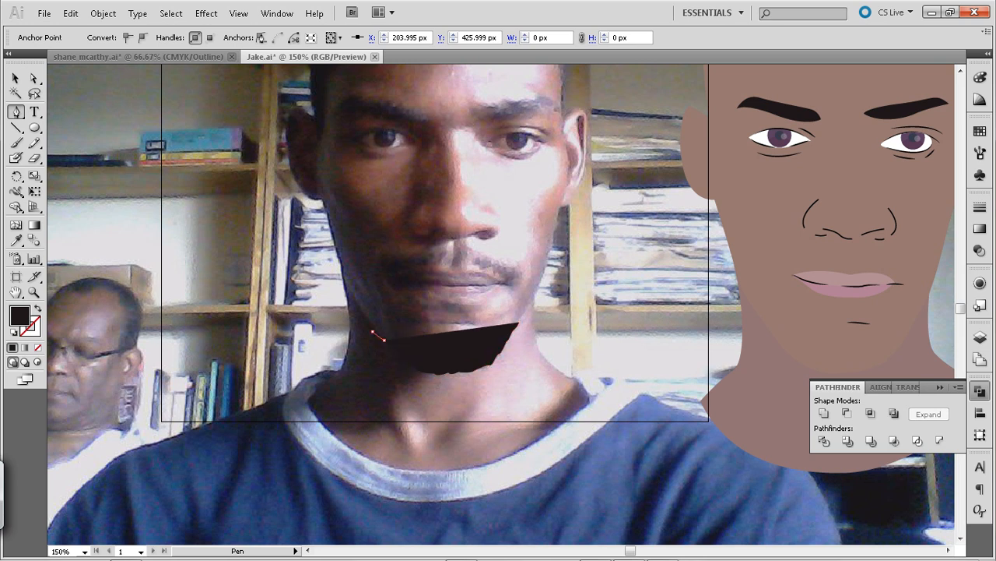
drag(373, 329, 371, 323)
click(372, 334)
click(368, 324)
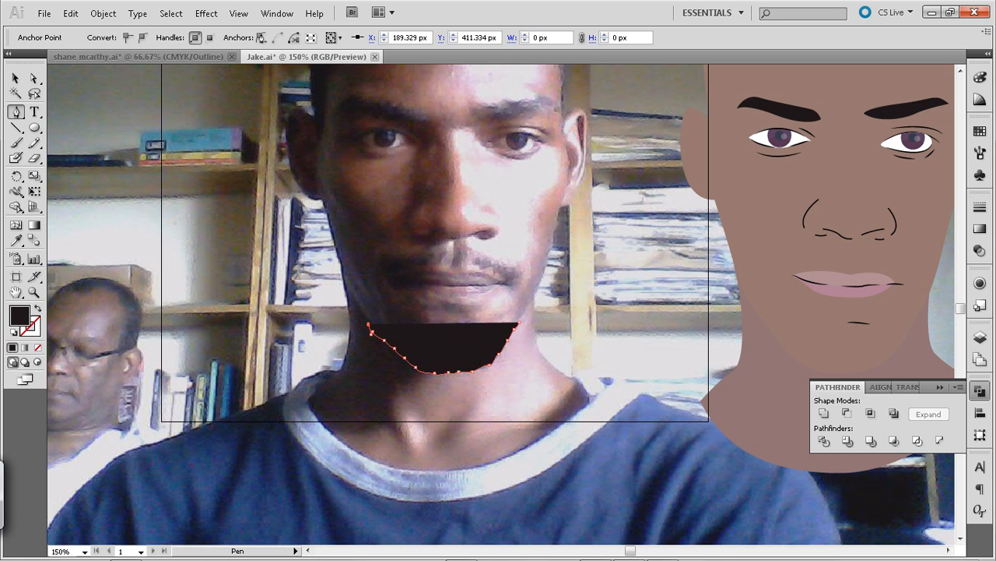
Set the opacity of the near-black jaw shape to 19% and deselect it
key(v)
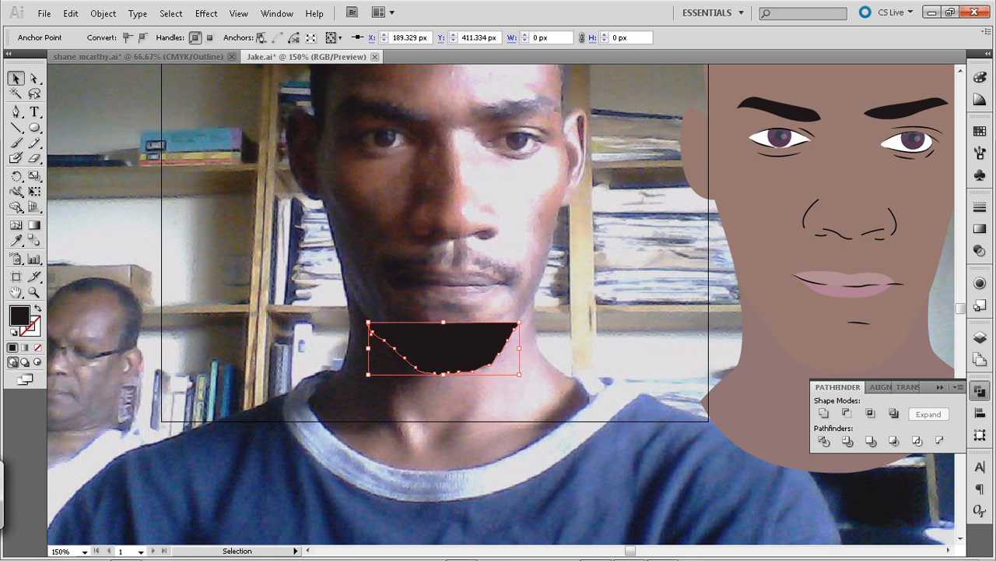
click(355, 335)
click(372, 333)
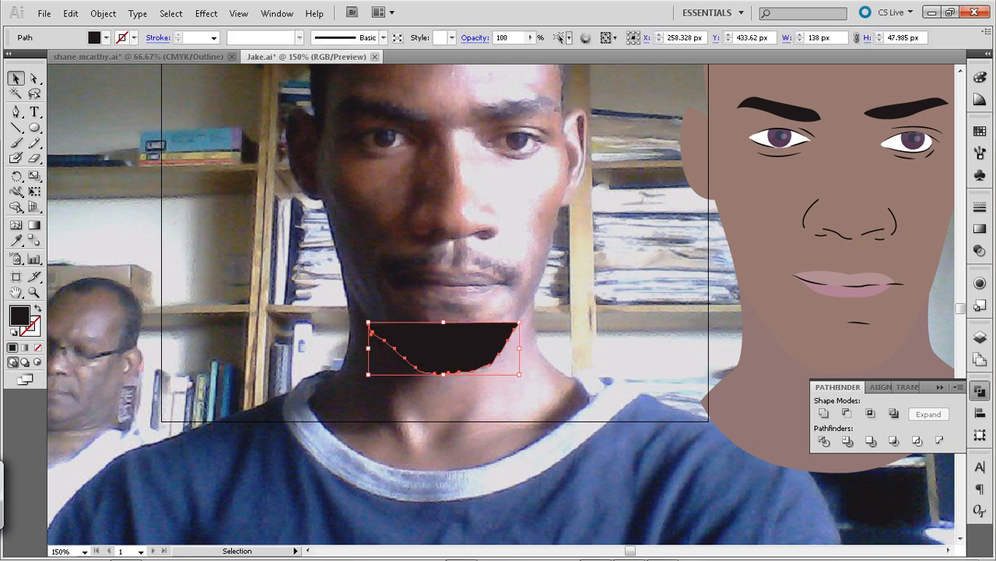
click(530, 38)
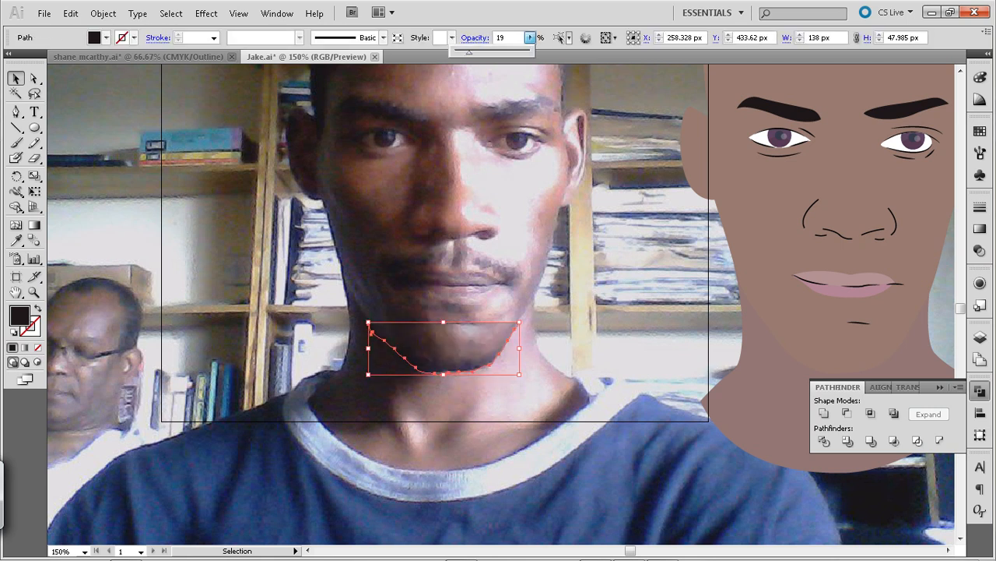
key(Return)
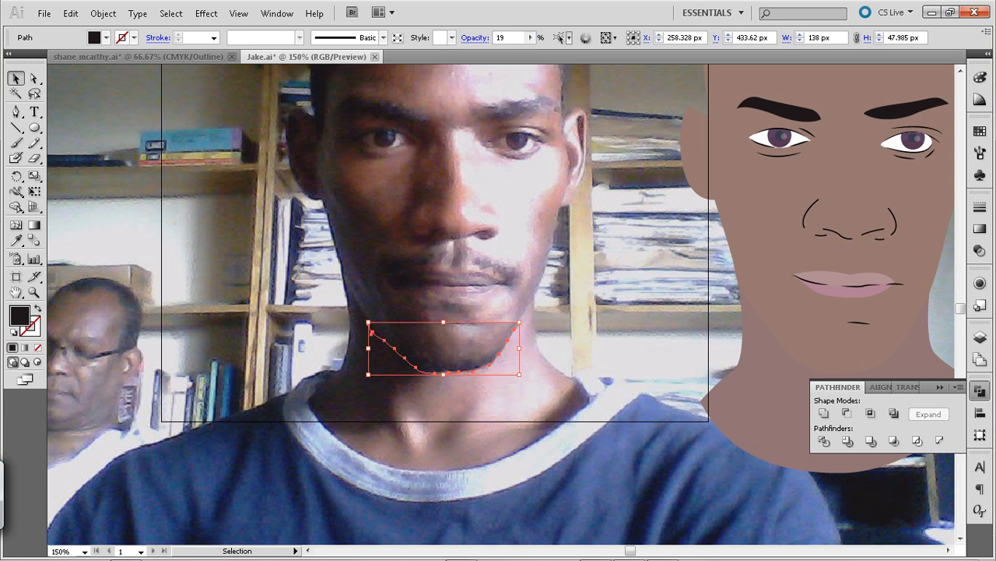
click(524, 322)
Extend the path from its sunlit jaw tip back along the upper edge of the chin beard to mid-chin
key(p)
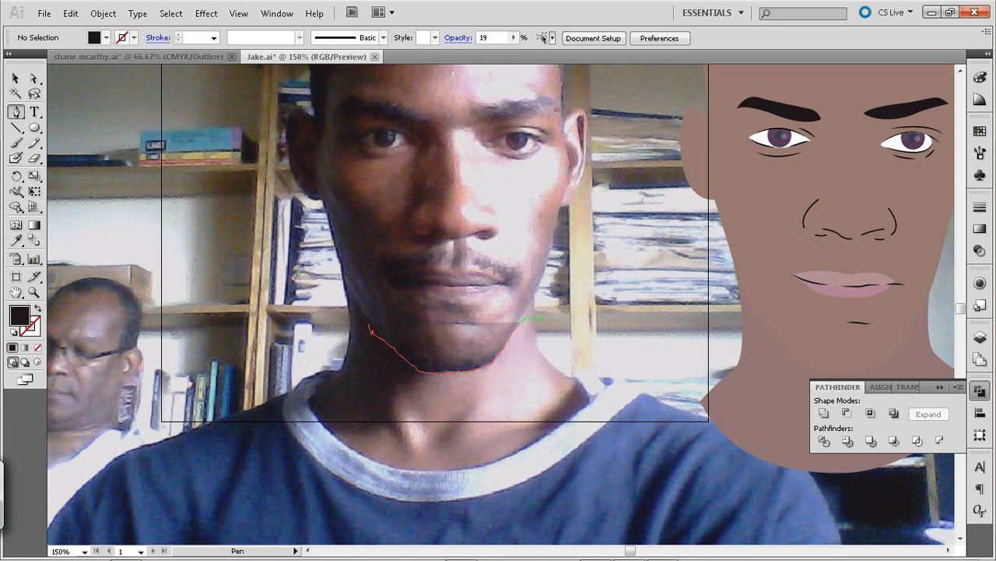
click(517, 322)
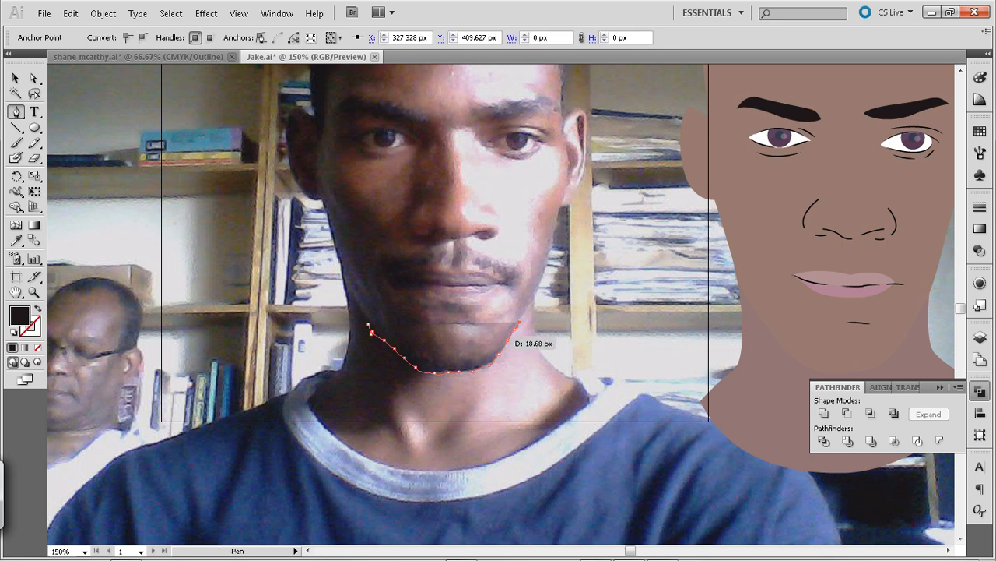
click(504, 338)
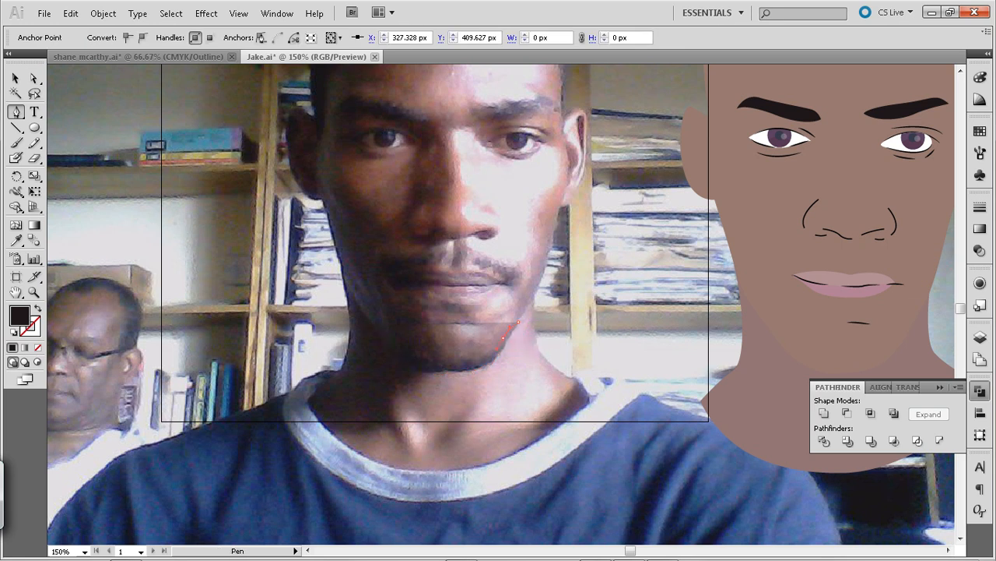
drag(479, 357, 468, 359)
click(462, 359)
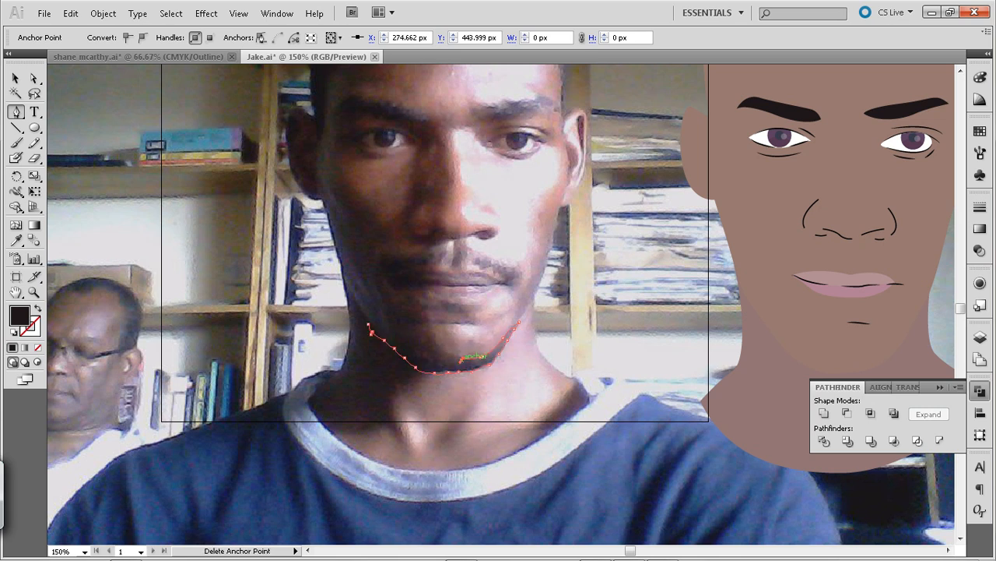
click(443, 358)
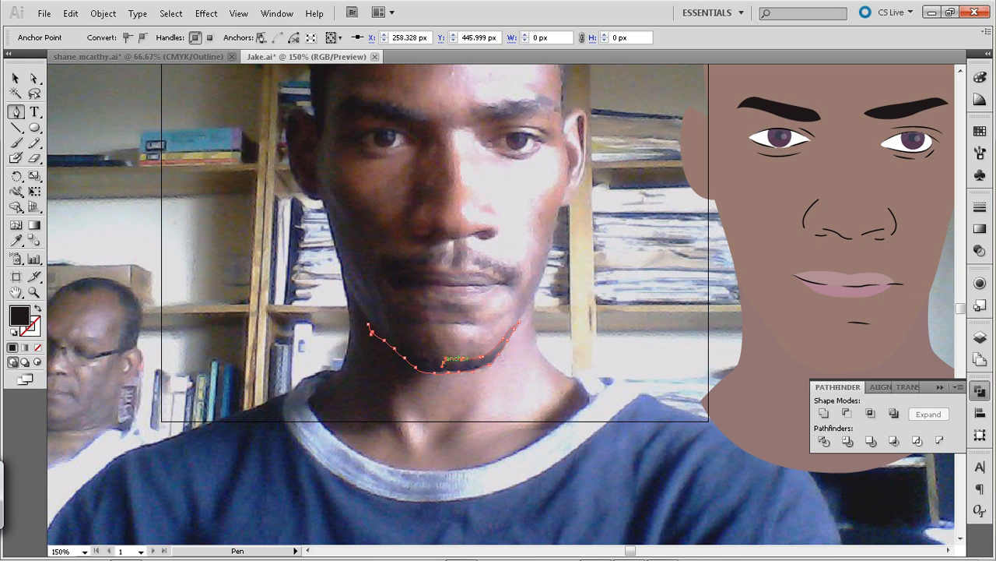
Trace the rest of the beard's upper edge up the shaded jaw and close the path at its end point
click(427, 361)
click(412, 355)
click(401, 348)
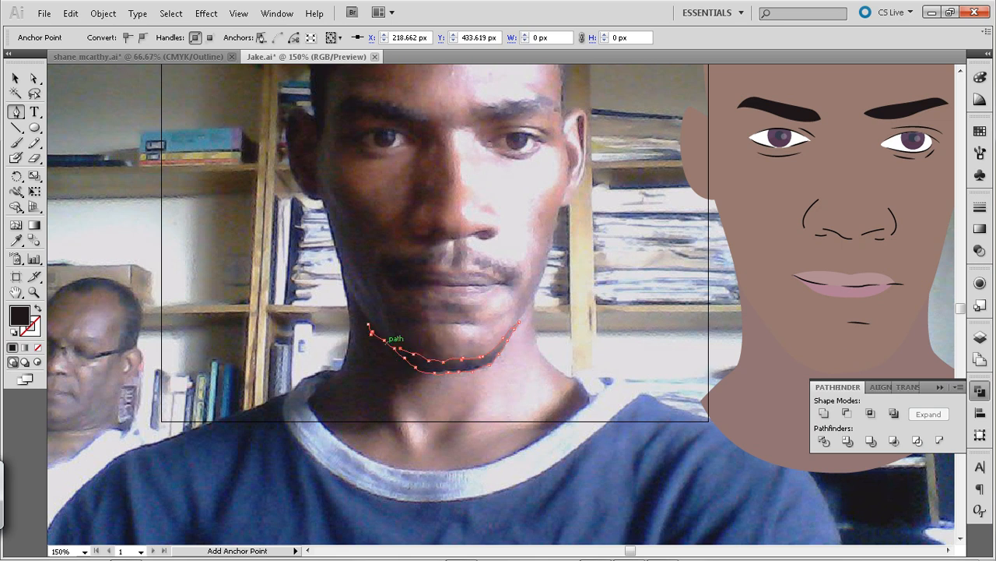
click(384, 332)
click(371, 326)
click(370, 326)
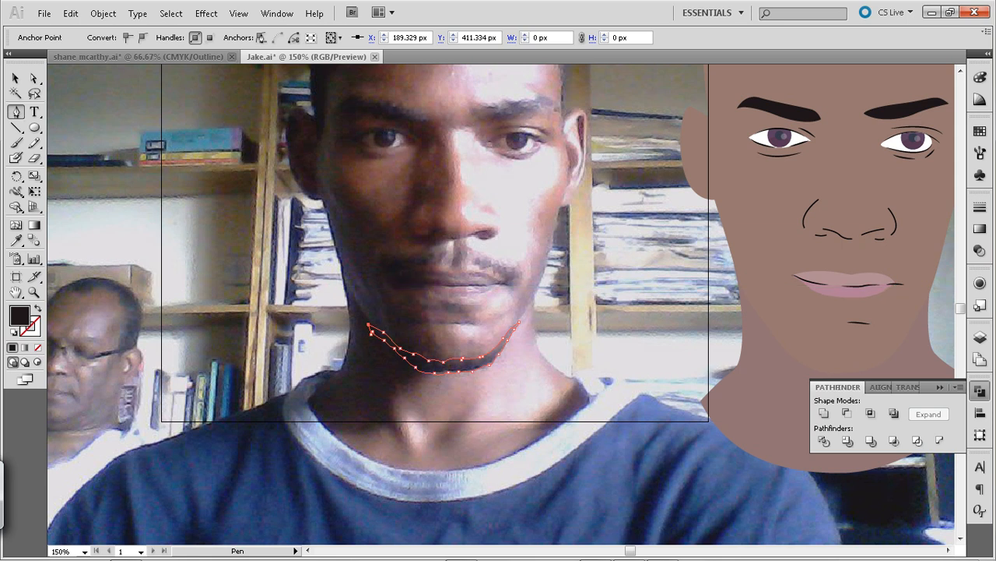
Cut the closed chin beard shape, paste it in front at the same place, and show the artwork in outline view
key(v)
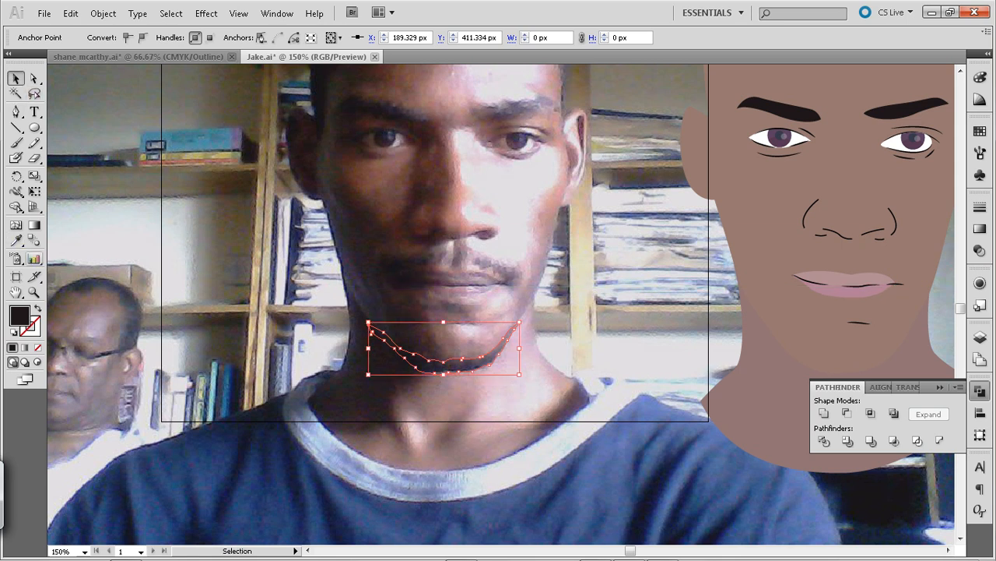
click(397, 389)
click(419, 370)
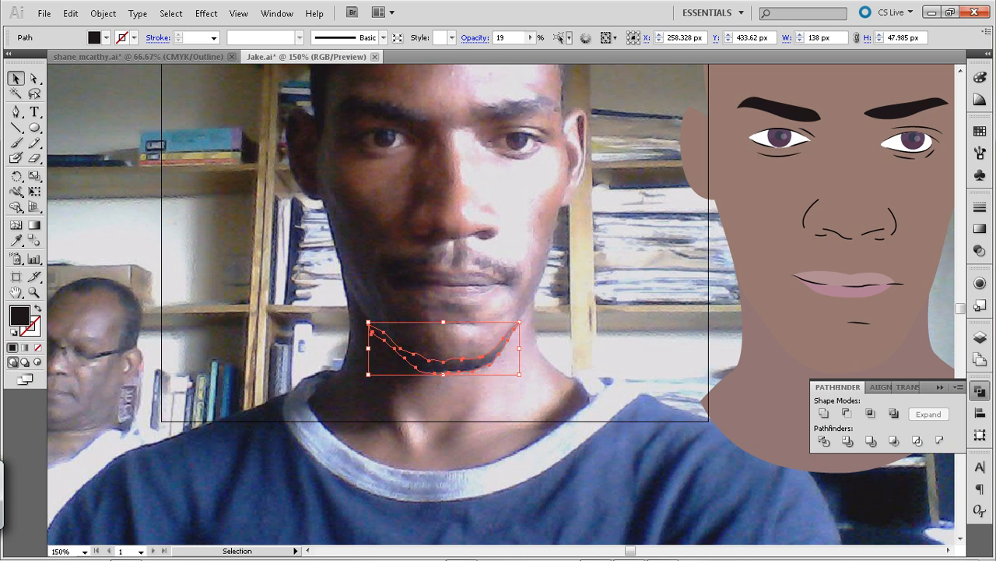
key(ctrl+x)
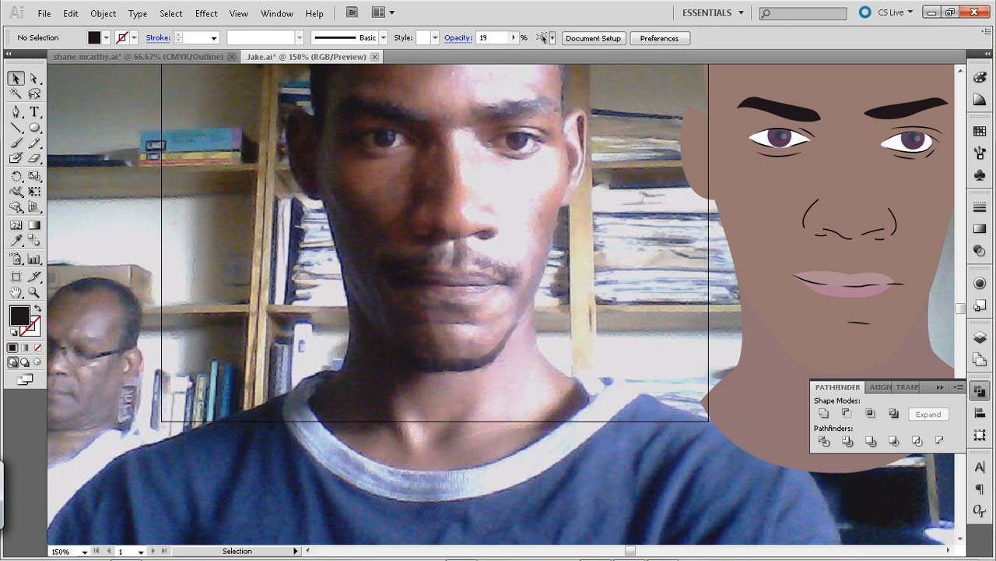
key(ctrl+f)
key(ctrl+y)
key(ctrl+shift+a)
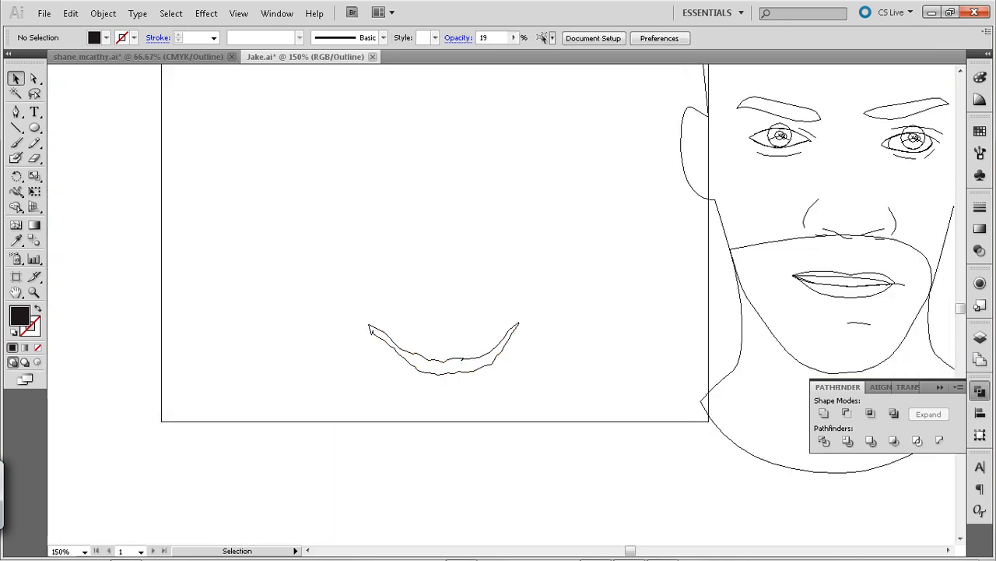
Delete the kinked anchor point on the beard's upper edge at X 274.66 px, Y 444 px
key(a)
click(462, 359)
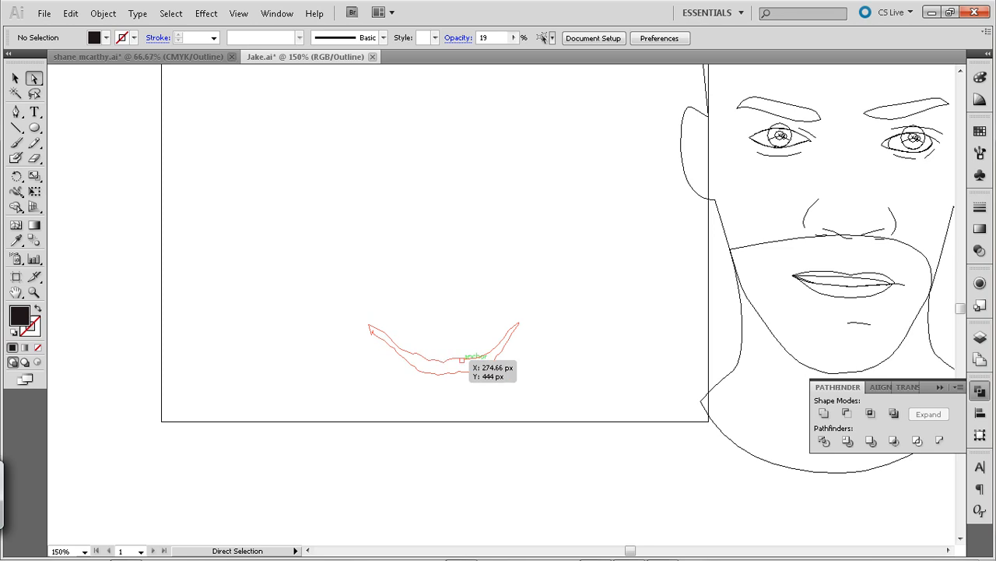
key(Delete)
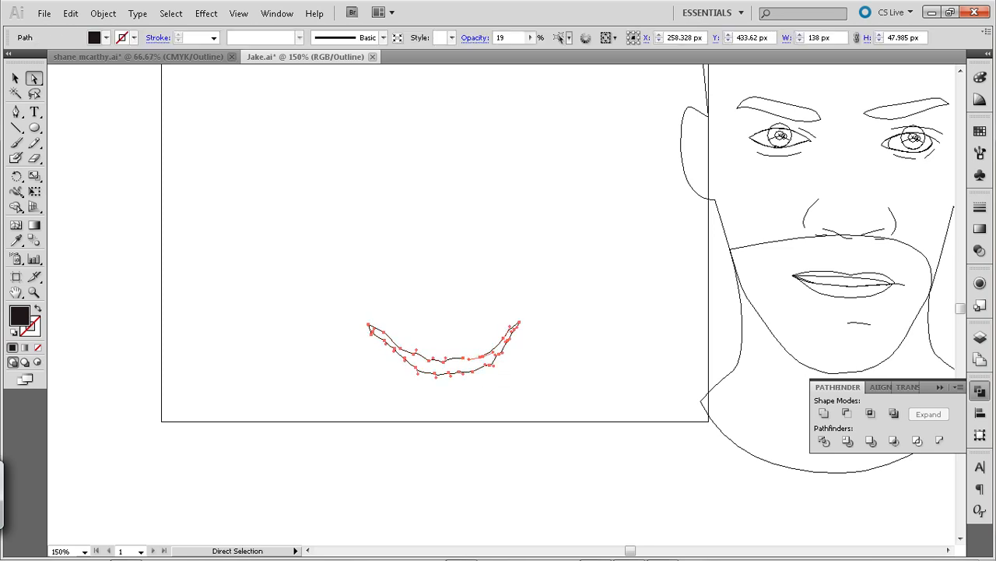
key(ctrl+shift+a)
Rejoin the gap in the beard's upper edge with a Pen segment between the two open ends and deselect the shape
click(482, 356)
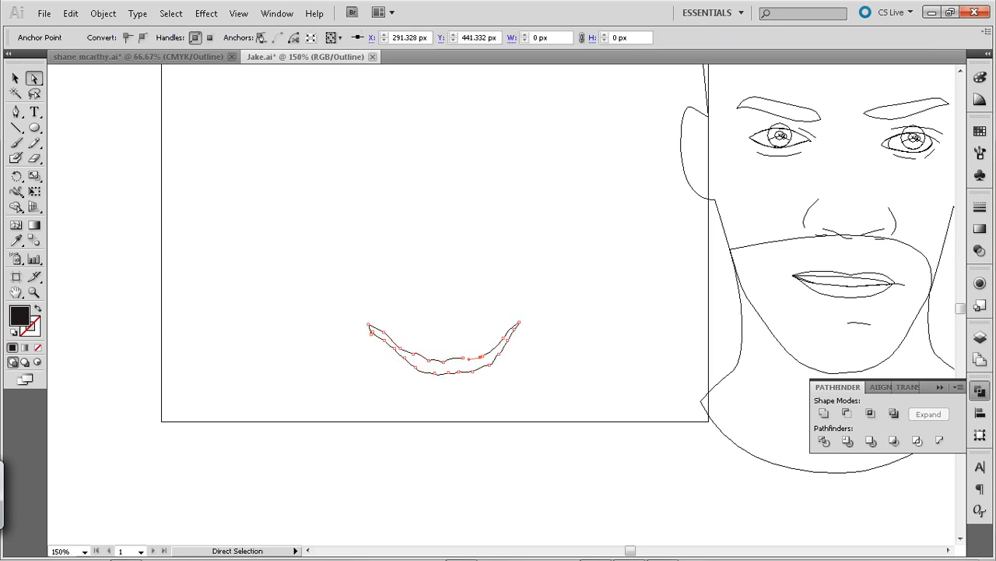
key(p)
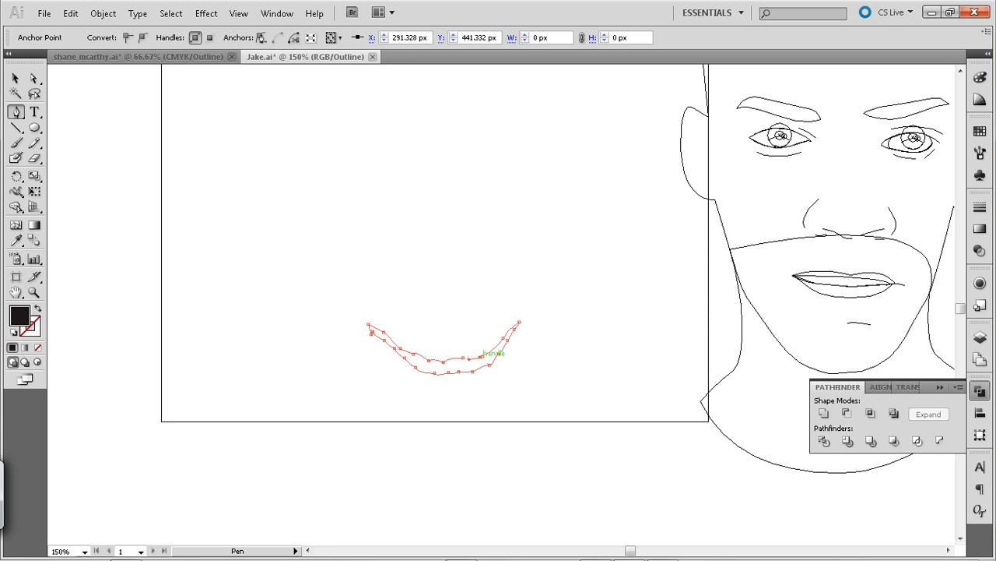
click(481, 357)
key(ctrl+z)
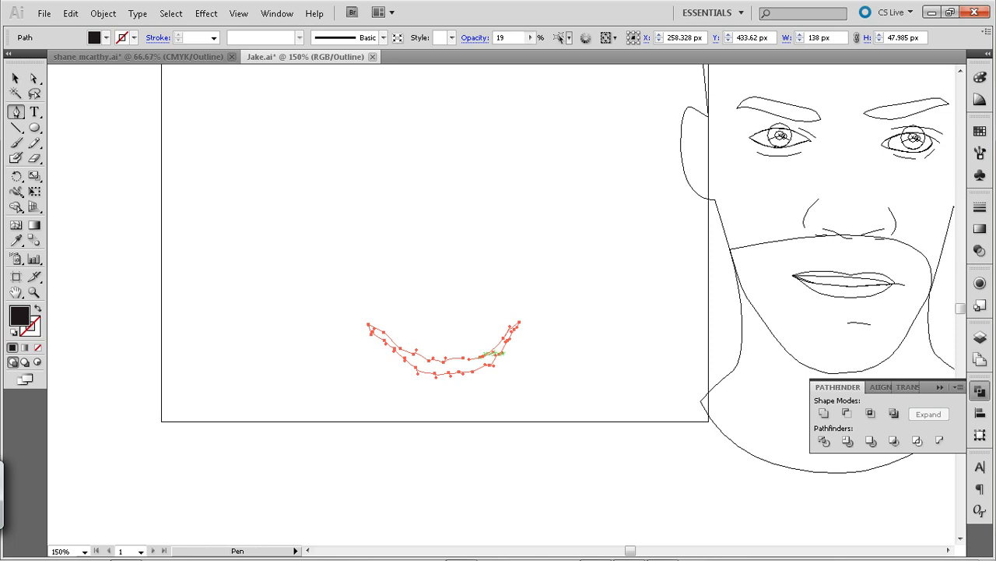
click(481, 356)
click(464, 358)
drag(463, 358, 453, 355)
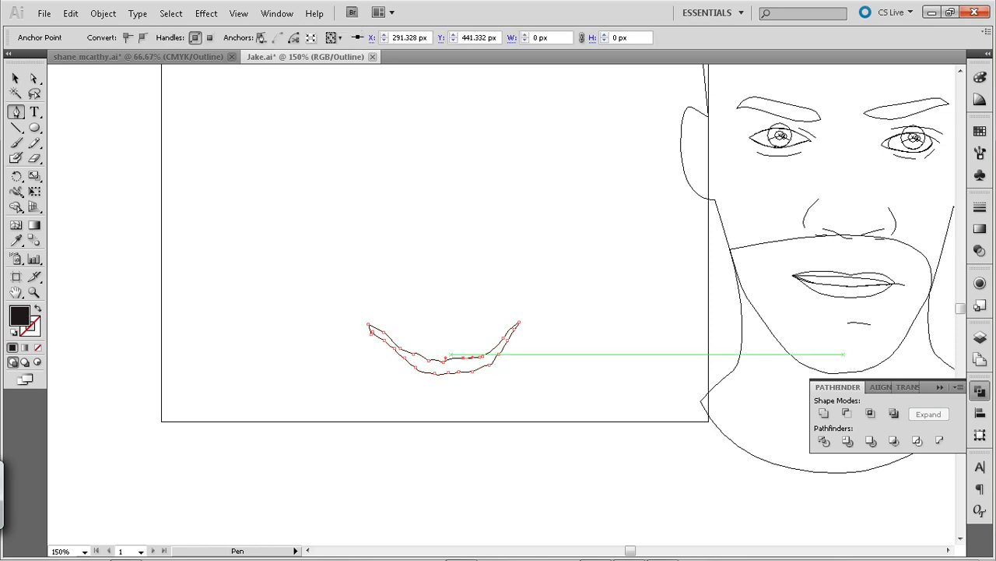
click(16, 78)
key(ctrl+shift+a)
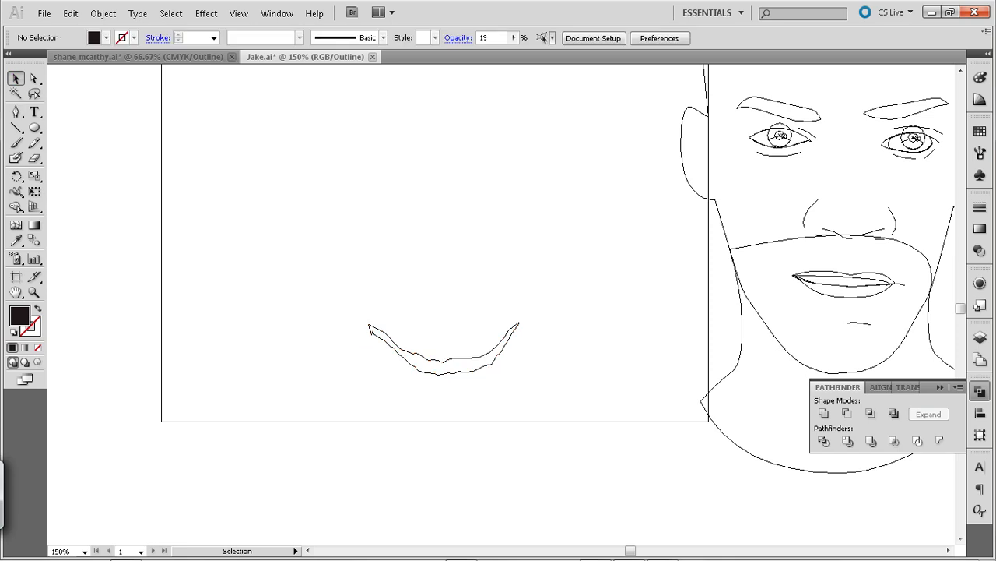
Delete the stray anchor point at the beard's shaded jaw tip at X 193.33 px, Y 418 px
key(a)
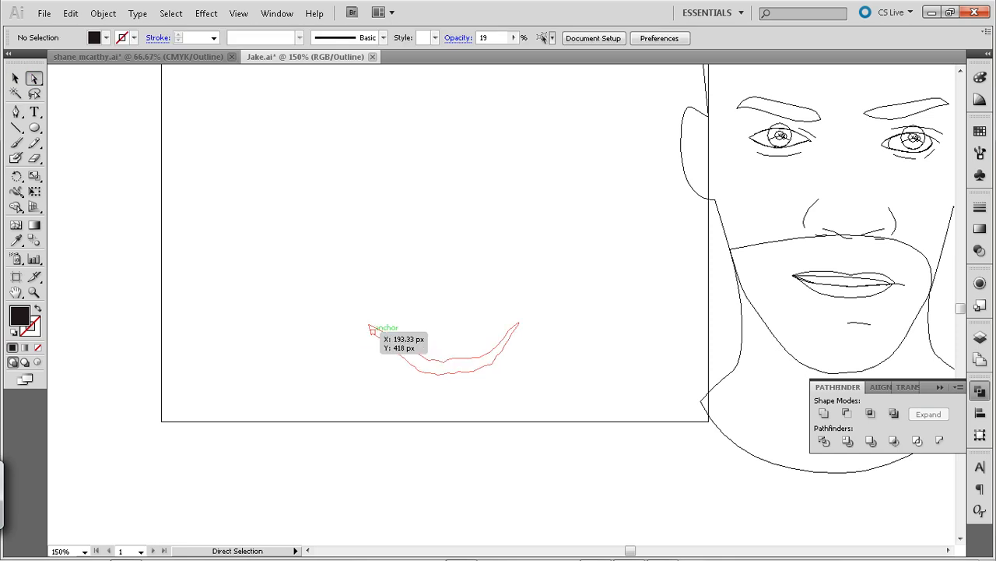
click(371, 328)
key(Delete)
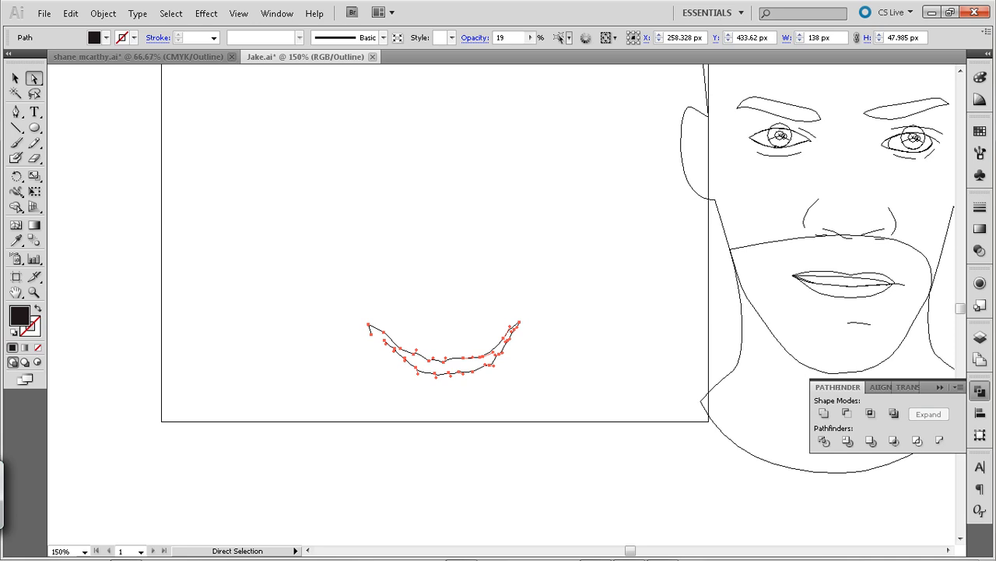
Close the gap at the beard's shaded jaw tip with a Pen segment between the open ends and deselect the shape
click(385, 340)
key(p)
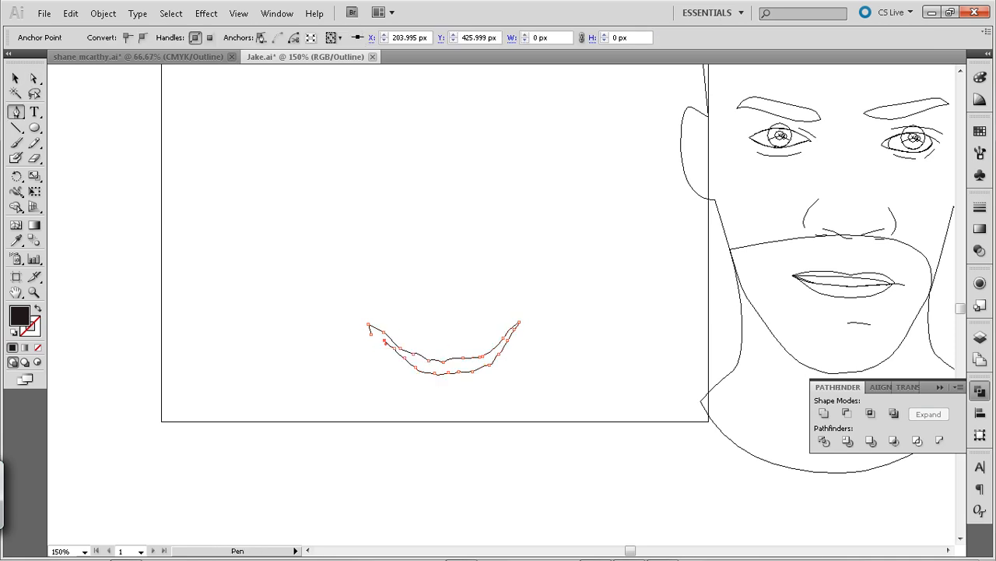
click(368, 325)
key(ctrl+z)
click(385, 340)
click(371, 333)
drag(370, 329, 365, 332)
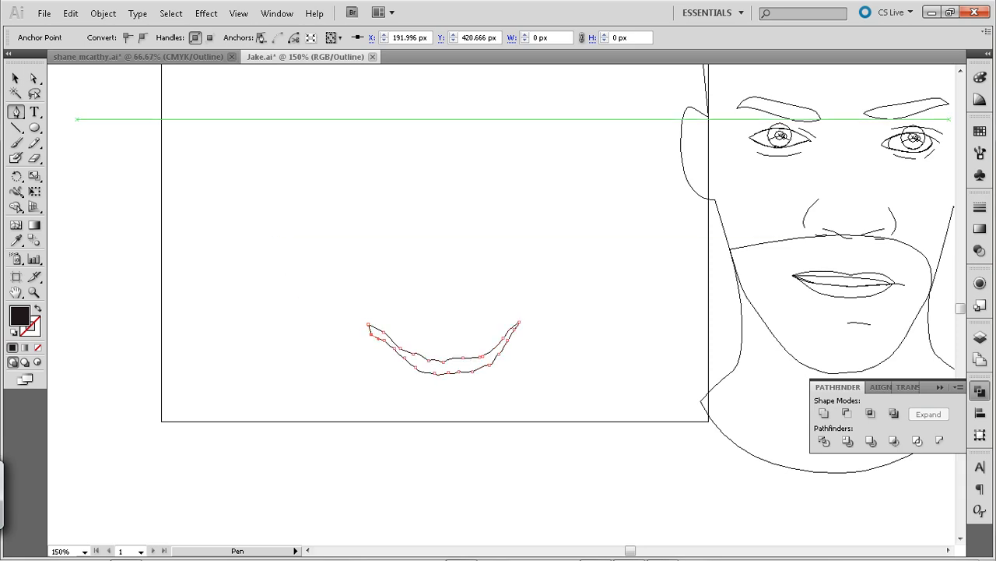
click(16, 78)
click(233, 179)
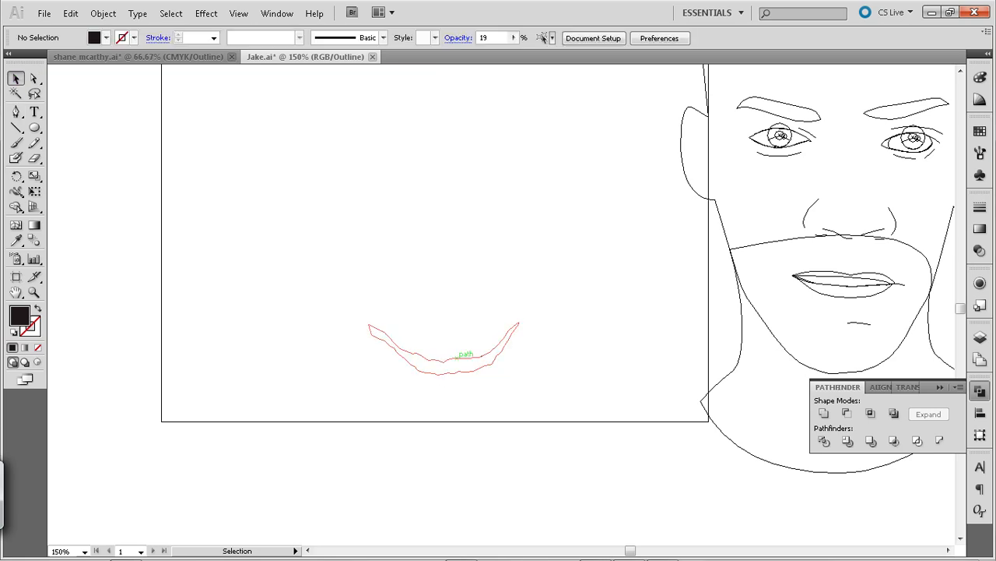
Return to Preview mode and move the beard shape horizontally from the photo onto the illustrated face's chin, at X 619 px
click(455, 370)
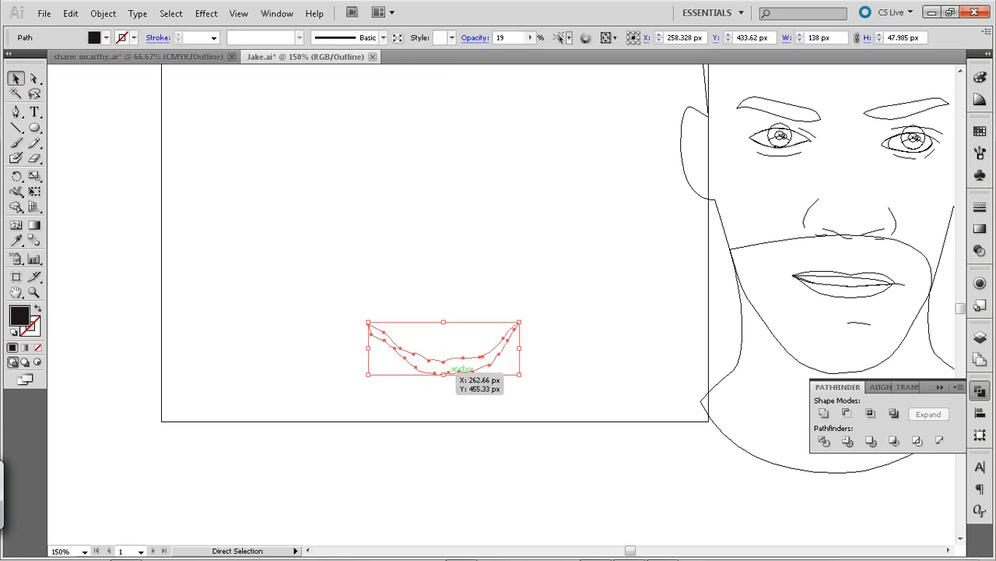
key(ctrl+y)
click(484, 389)
click(472, 370)
key(shift+Right)
key(shift+Right)
key(shift+Right)
key(shift+Right)
key(shift+Right)
key(shift+Right)
key(shift+Right)
key(shift+Right)
key(shift+Right)
key(shift+Right)
key(shift+Right)
key(shift+Right)
key(shift+Right)
key(shift+Right)
key(shift+Right)
key(shift+Right)
key(shift+Right)
key(shift+Right)
key(shift+Right)
key(shift+Right)
key(shift+Right)
key(shift+Right)
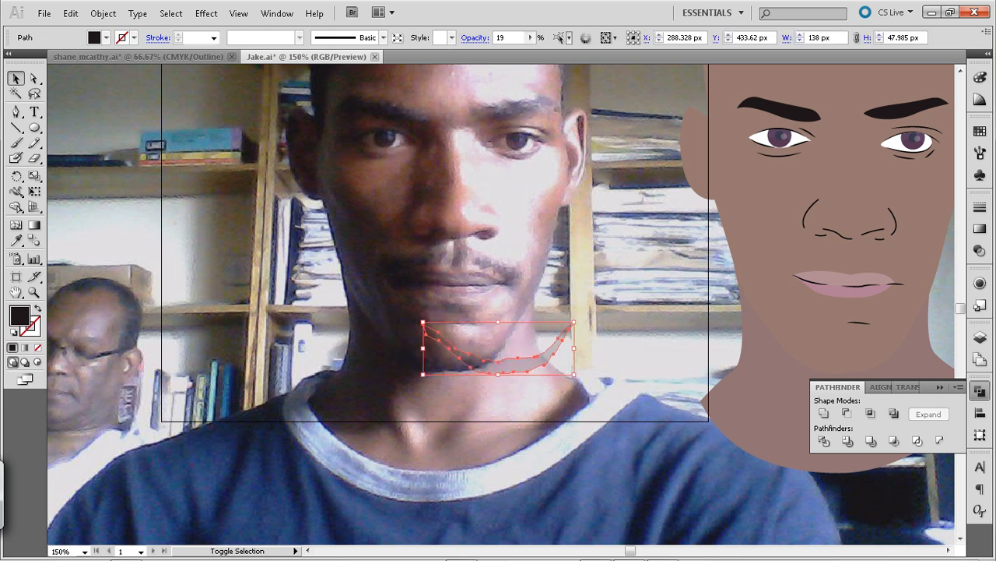
key(shift+Right)
key(shift+Right)
key(shift+Right)
key(shift+Right)
key(shift+Right)
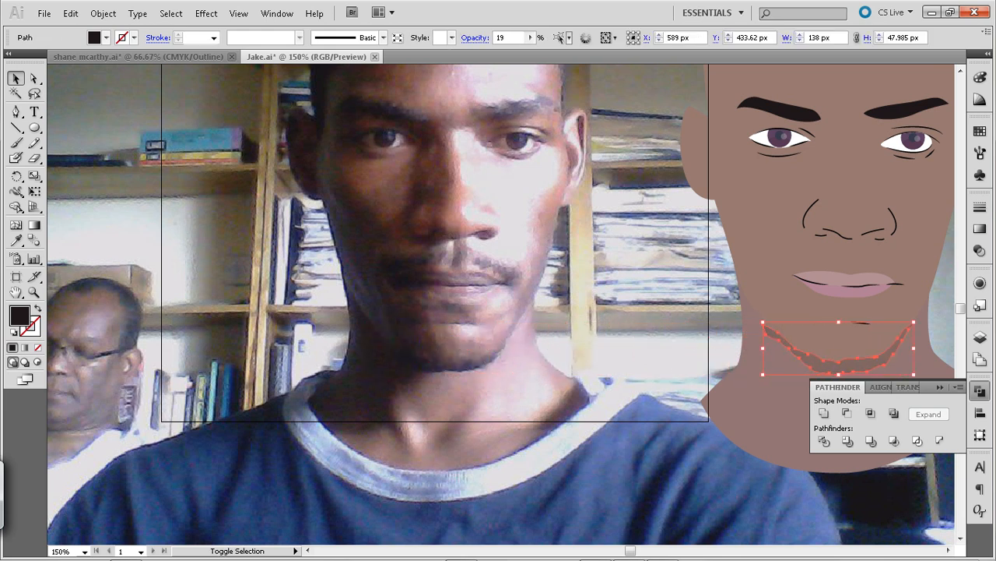
key(shift+Left)
key(shift+Left)
Raise the beard's opacity to 95% and deselect it
click(530, 37)
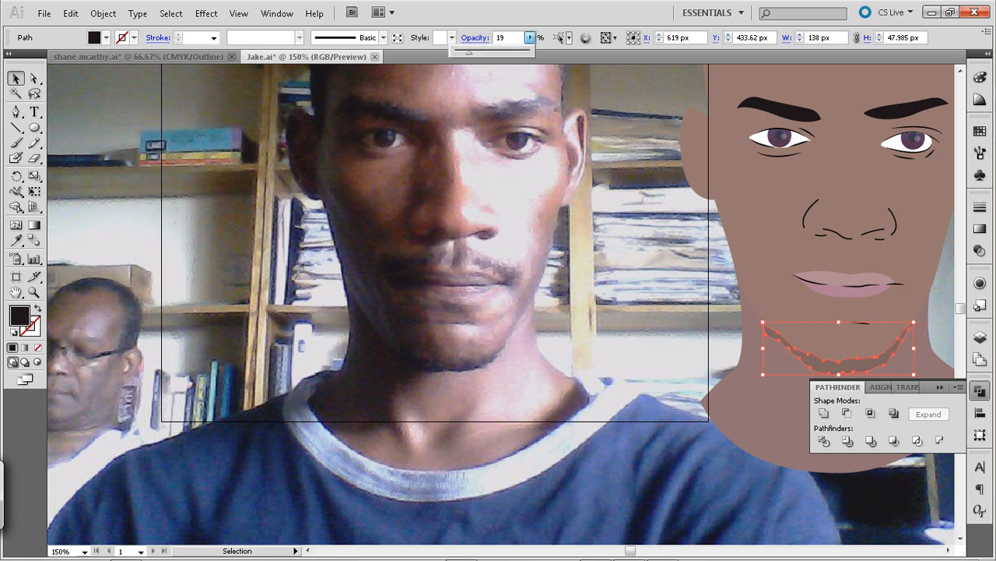
drag(527, 52, 526, 53)
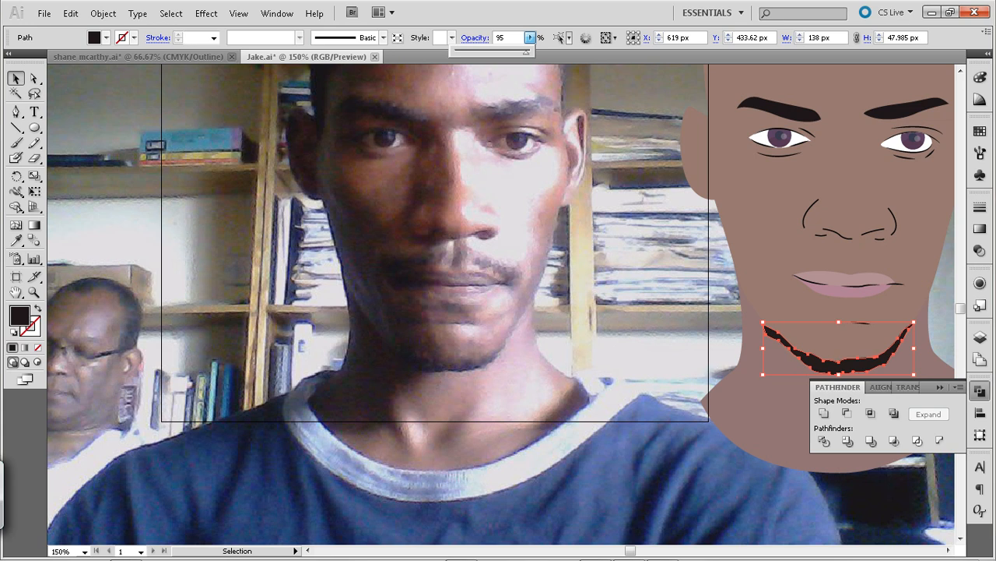
click(530, 38)
key(ctrl+shift+a)
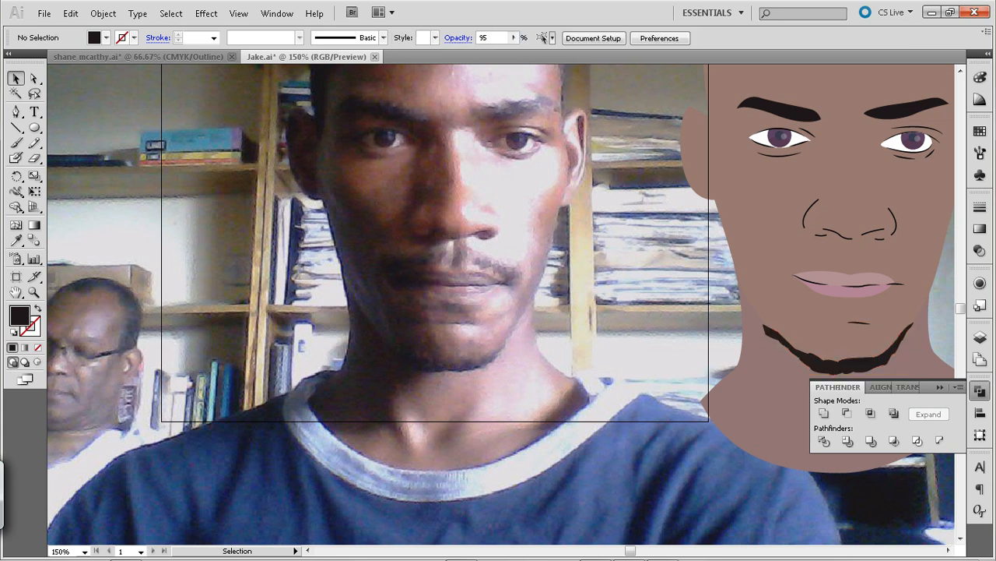
Move the anchor point at the beard's left tip up to the illustrated jaw's edge and deselect the shape
key(a)
click(769, 331)
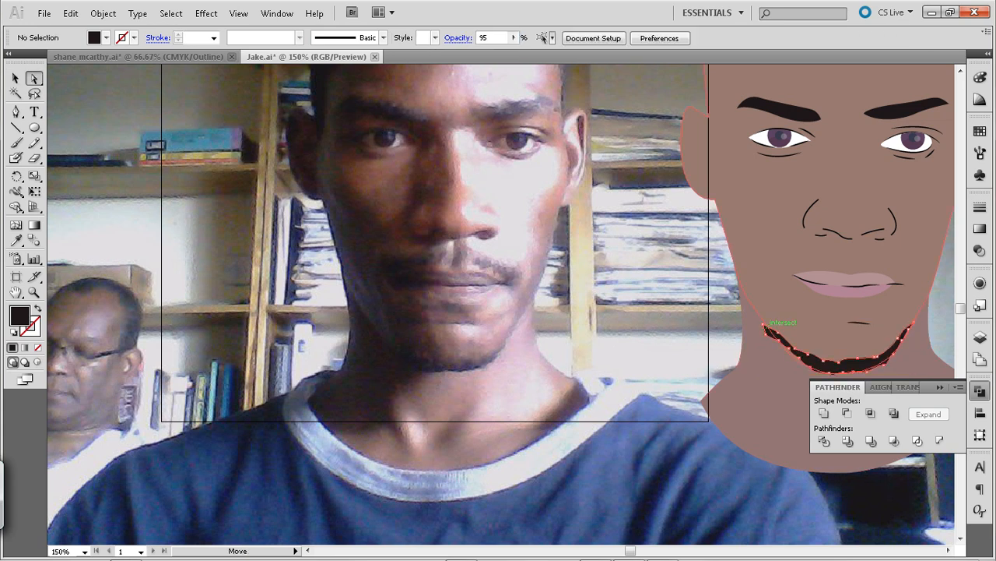
click(765, 327)
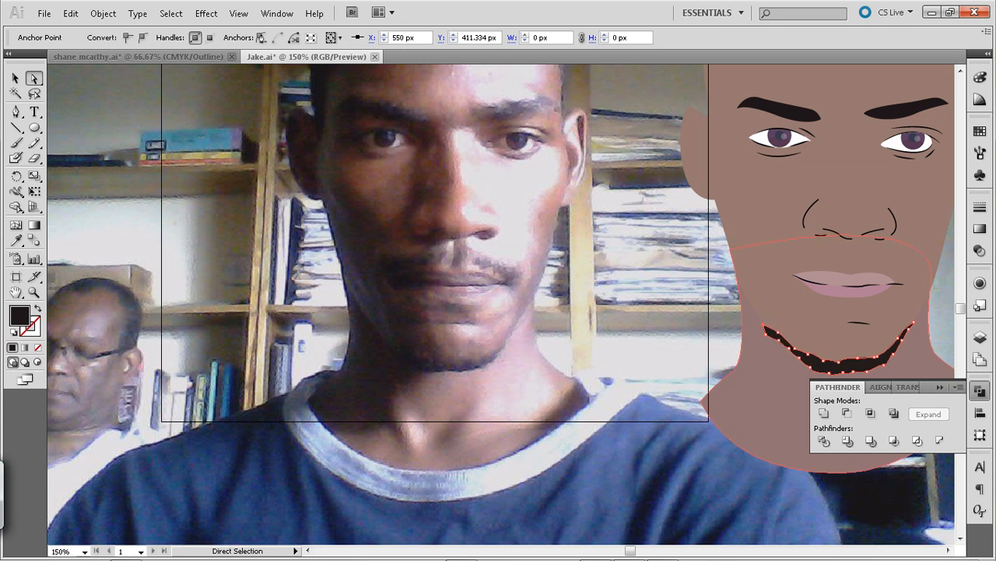
click(766, 335)
key(ctrl+shift+a)
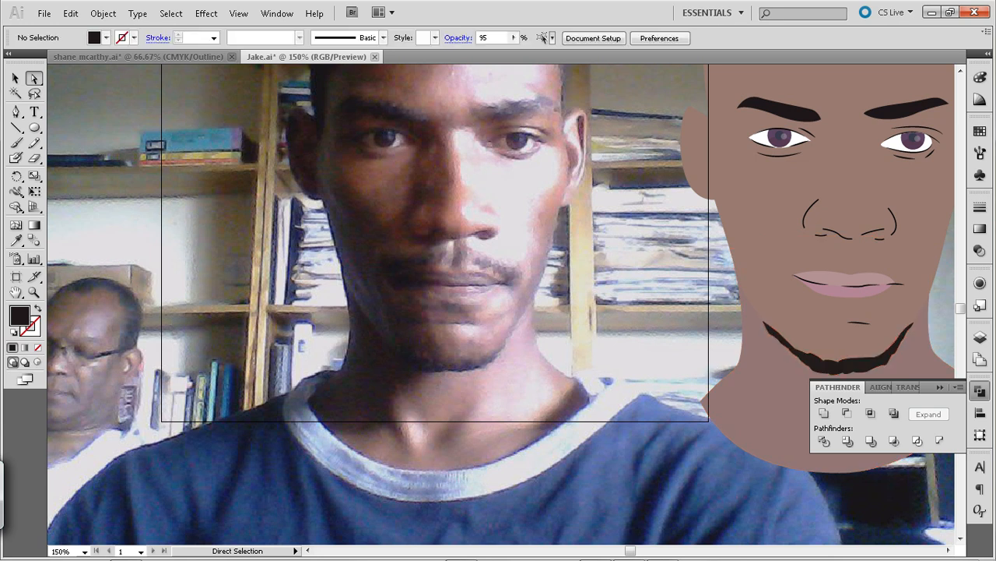
Select the whole beard shape and set its opacity to 100%
click(16, 79)
click(841, 366)
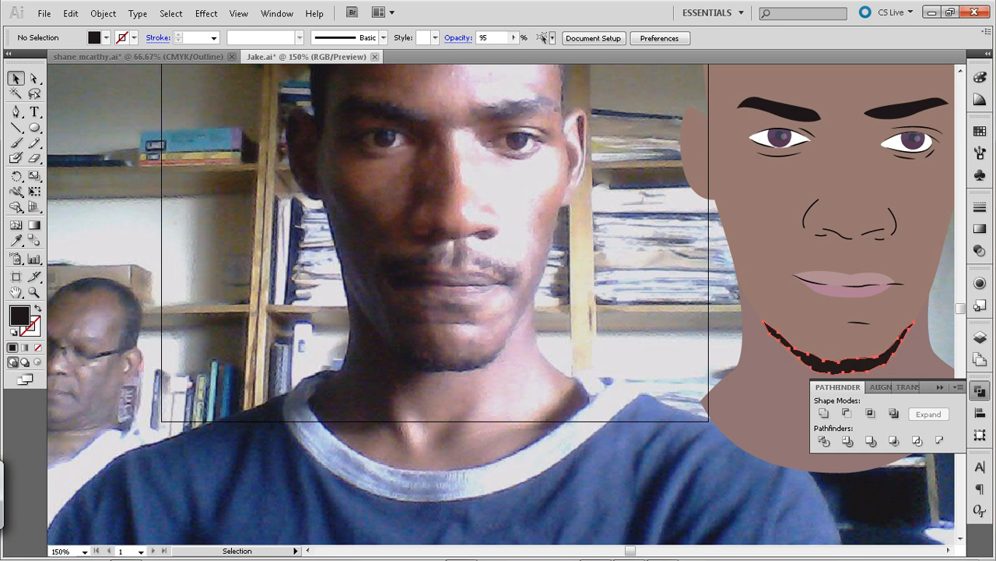
click(840, 364)
click(529, 37)
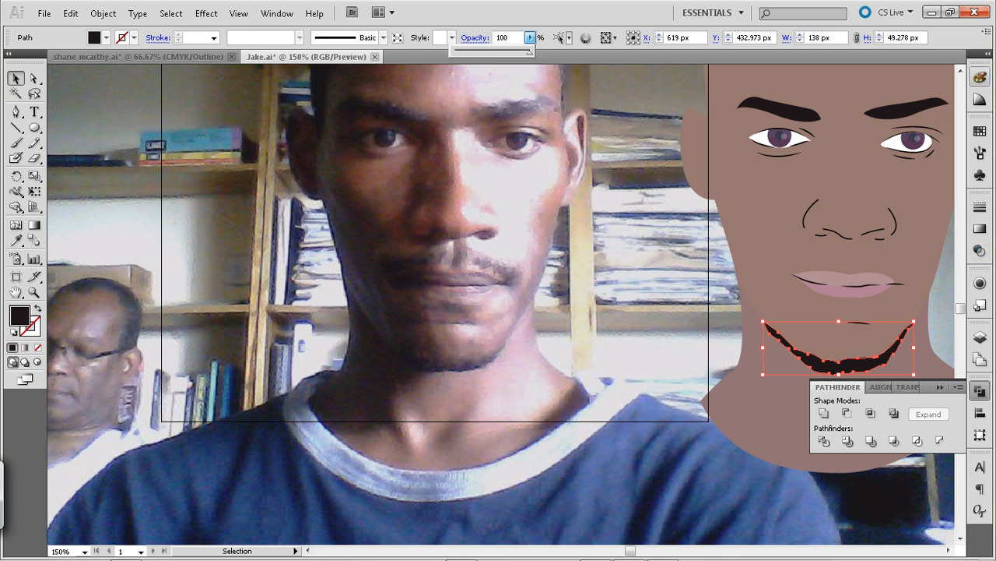
Reduce the cyan in the beard's fill to 59% for a dark brown tone and deselect the beard
click(981, 77)
click(980, 77)
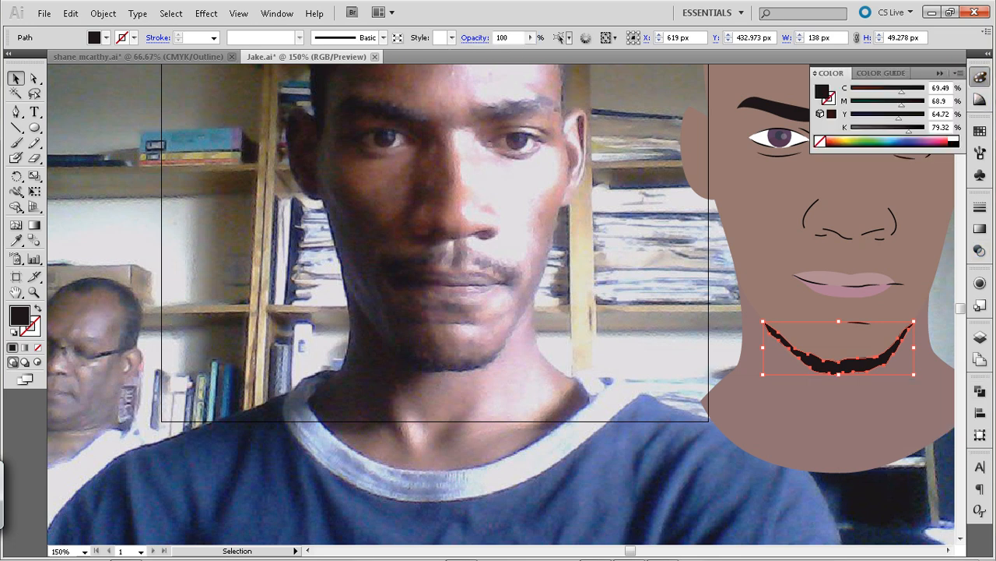
mouse_move(902, 92)
mouse_down()
mouse_move(850, 92)
mouse_move(894, 91)
mouse_up()
click(833, 257)
Select both eyebrows within the facial features group and apply the beard's dark brown fill to them with the Eyedropper, leaving nothing selected
key(space)
drag(825, 225, 726, 276)
click(715, 161)
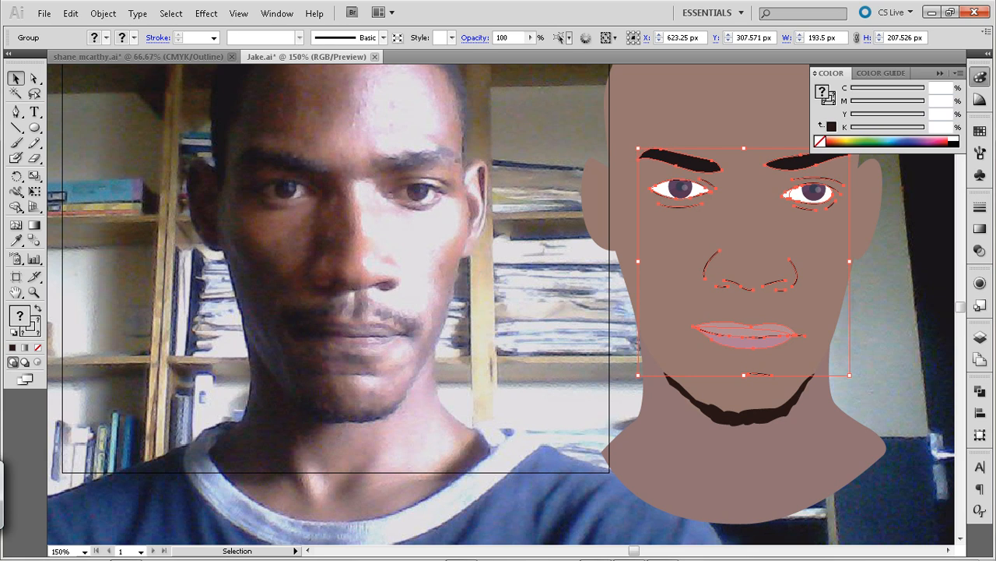
key(ctrl+shift+a)
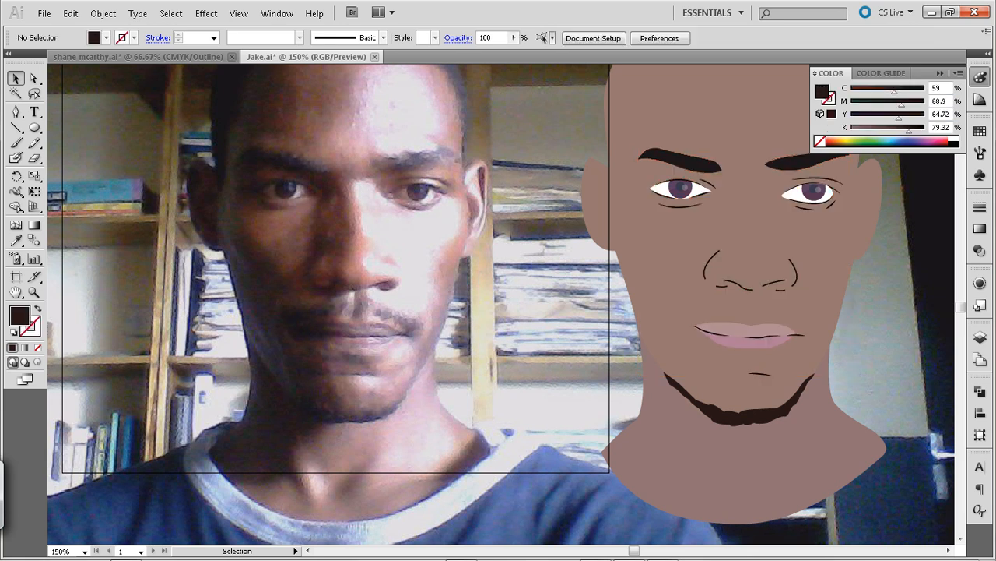
key(a)
click(693, 161)
shift+click(773, 160)
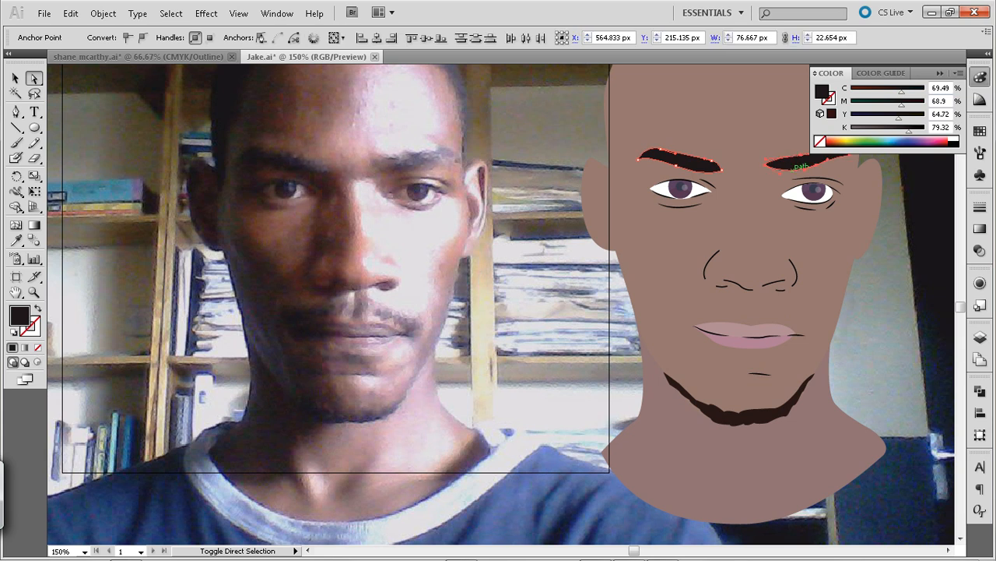
key(i)
click(767, 416)
key(v)
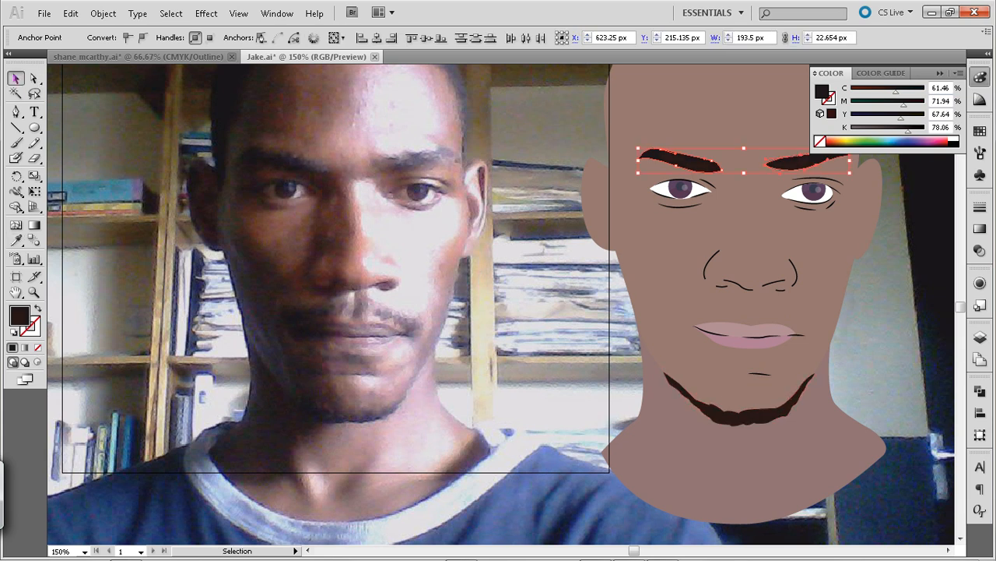
key(ctrl+shift+a)
Draw a small filled Pen shape, about 19 by 9 px, beside the nose in the photo
key(space)
drag(701, 311, 677, 290)
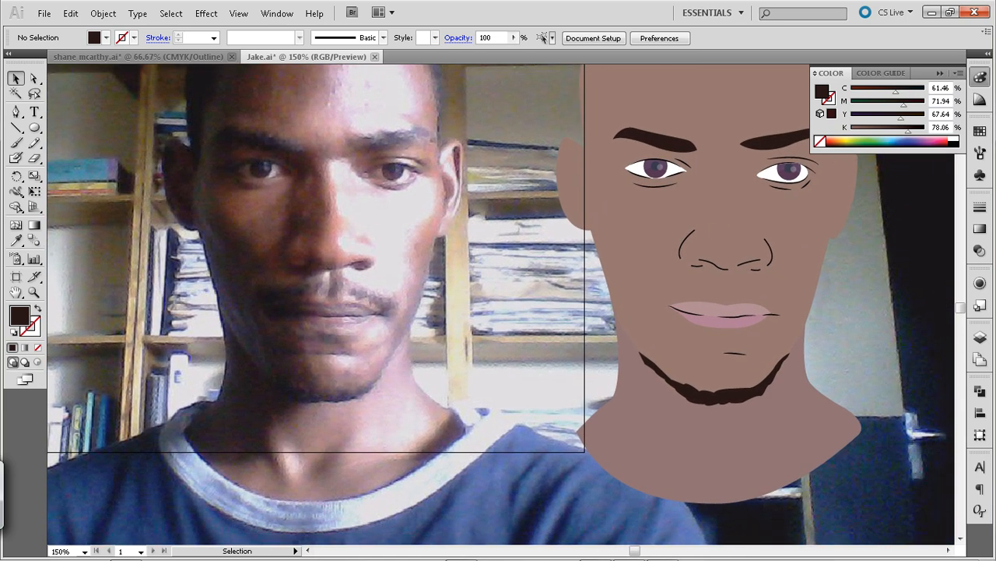
key(space)
drag(677, 291, 687, 328)
key(p)
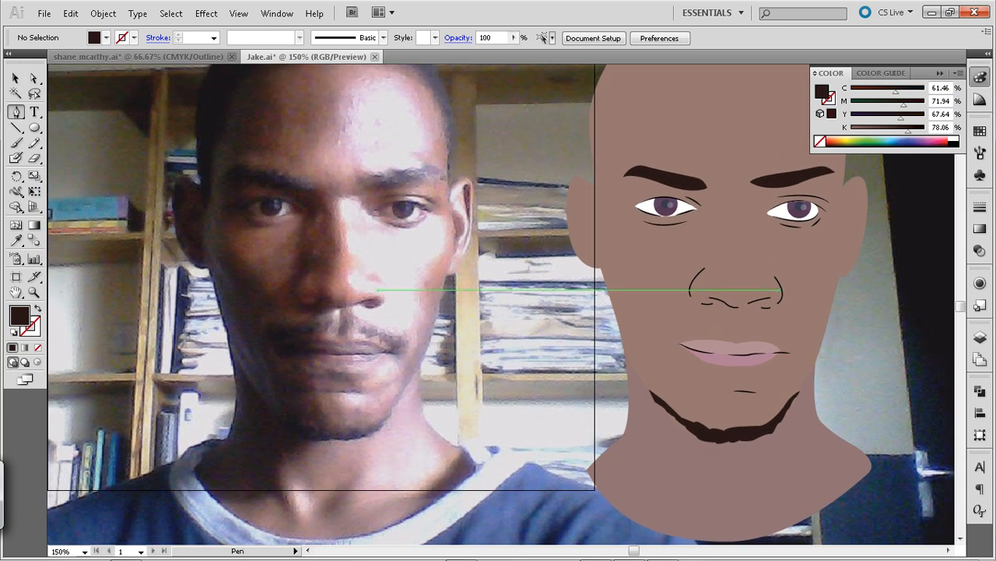
click(360, 283)
mouse_move(372, 282)
mouse_down()
mouse_move(386, 285)
mouse_move(359, 284)
mouse_up()
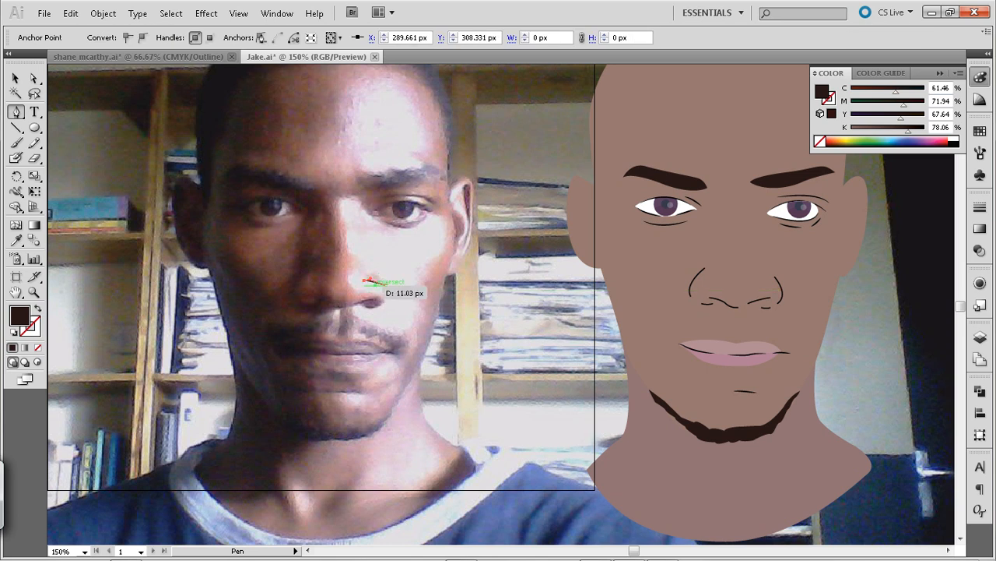
click(386, 285)
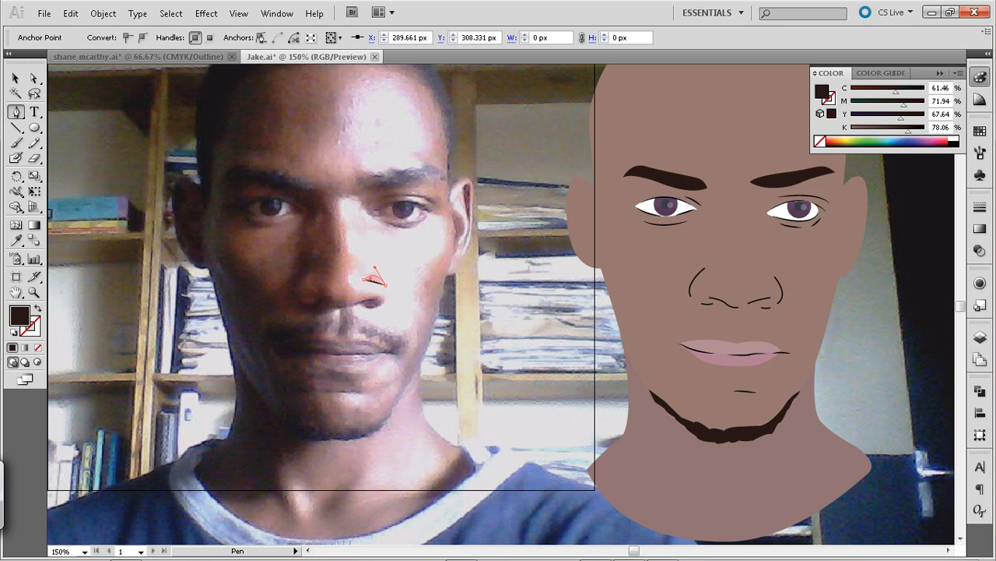
drag(401, 303, 400, 303)
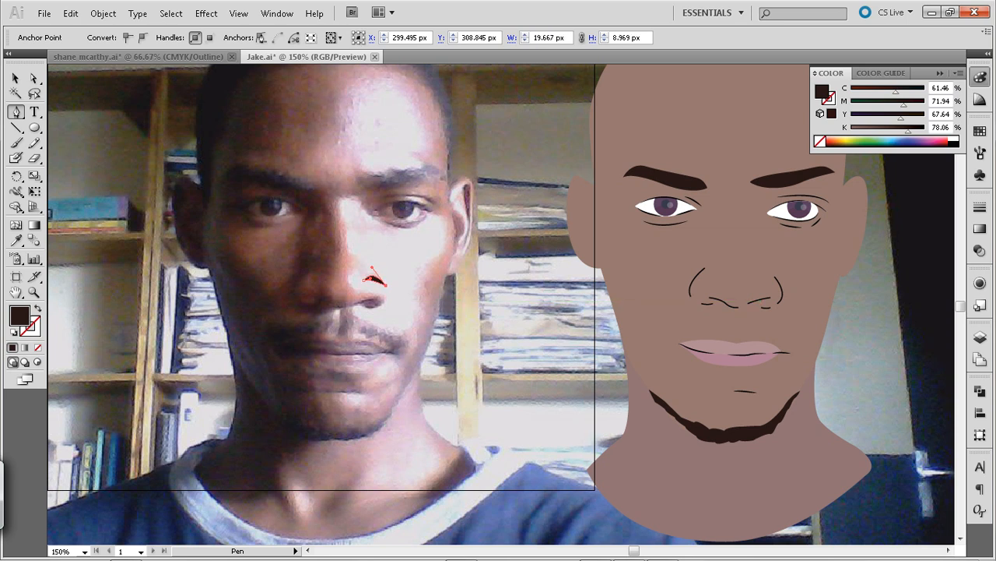
Select the small shape beside the nose, sample the photo's pale cheek tone as its fill with the Eyedropper, and cut the shape
click(14, 79)
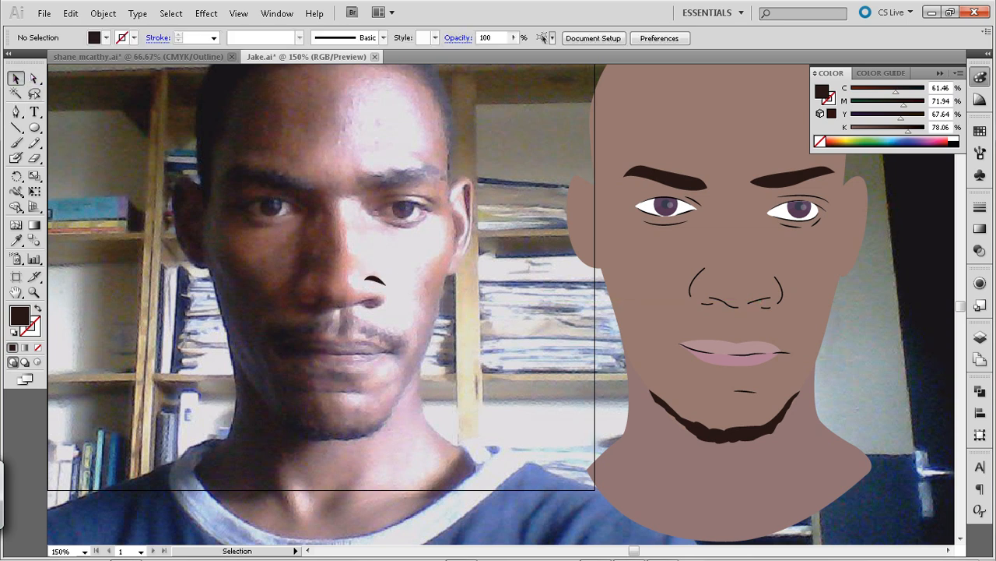
click(375, 278)
click(388, 274)
click(375, 279)
click(389, 274)
key(a)
click(374, 277)
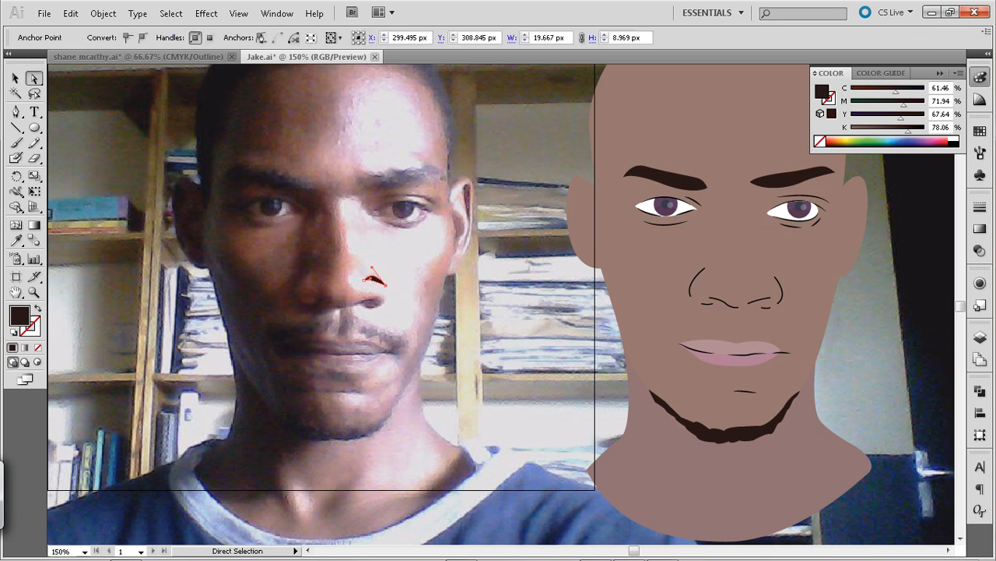
click(388, 277)
key(v)
click(376, 277)
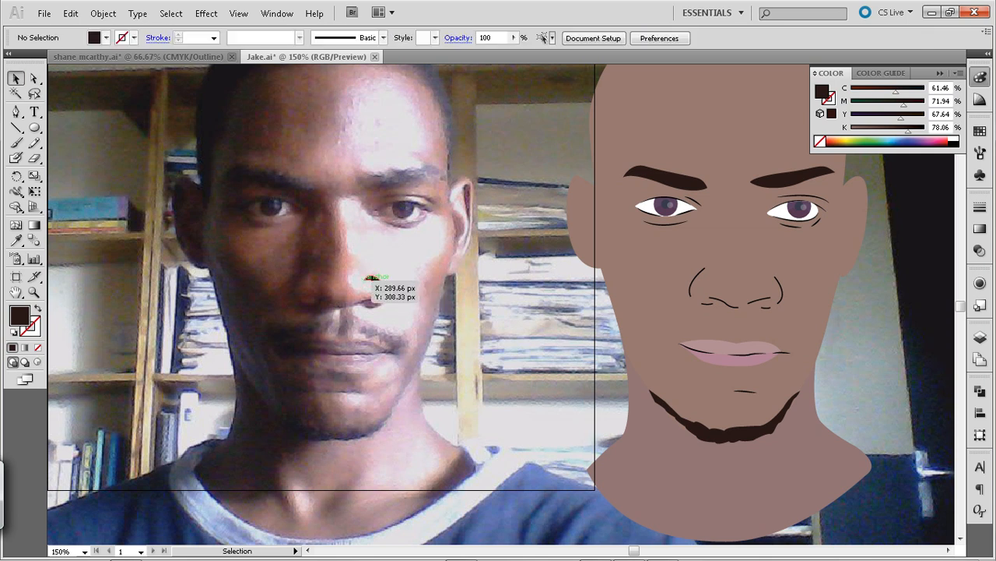
key(i)
click(381, 272)
key(v)
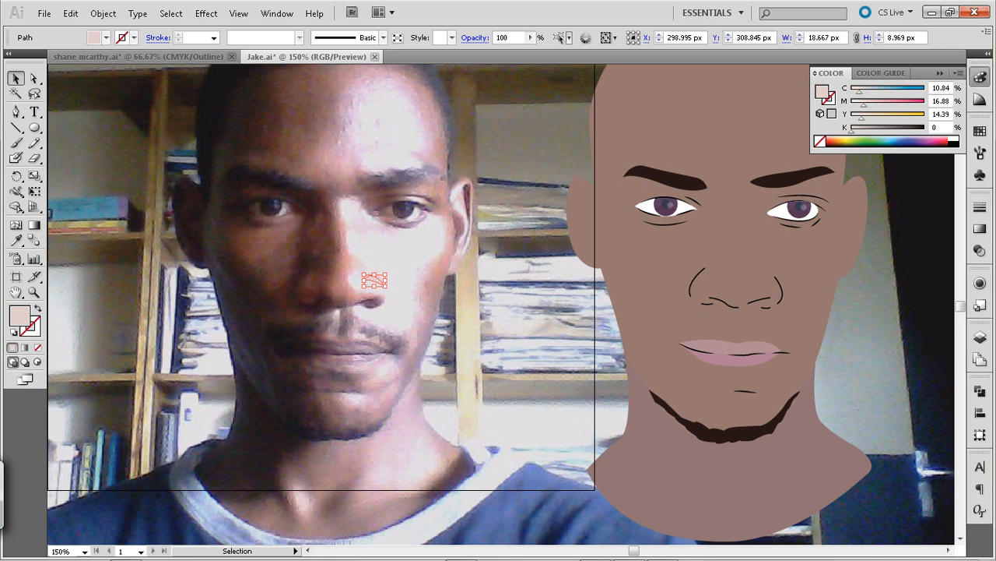
key(ctrl+x)
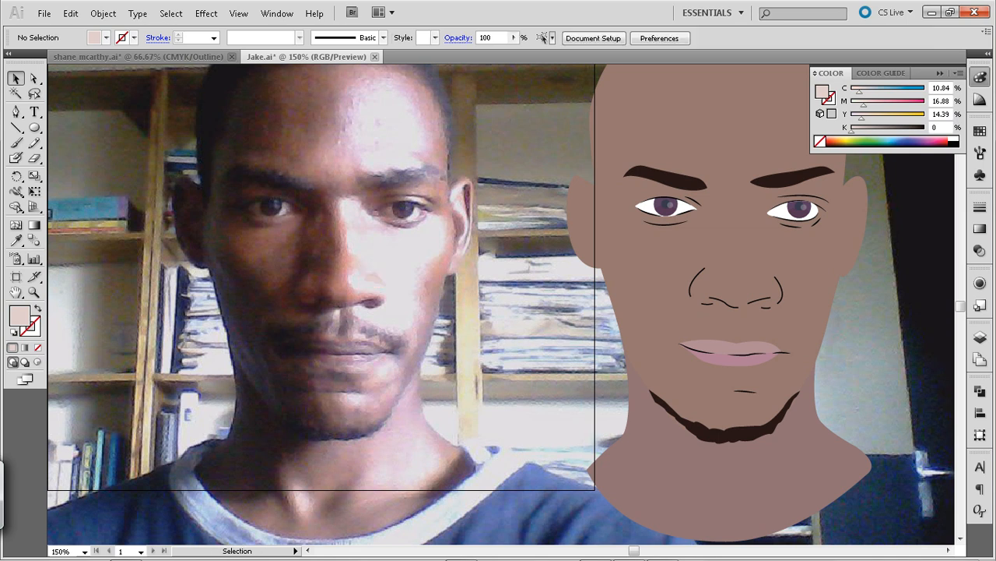
Start a new Pen shape at the photo's bright-side nostril and trace it beneath and around the nose tip with curved segments
key(p)
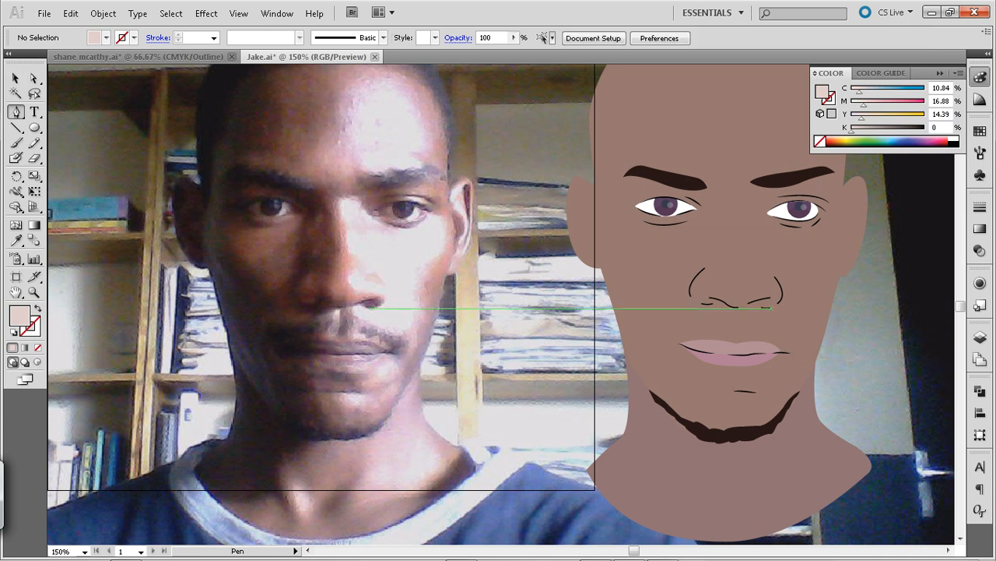
click(382, 300)
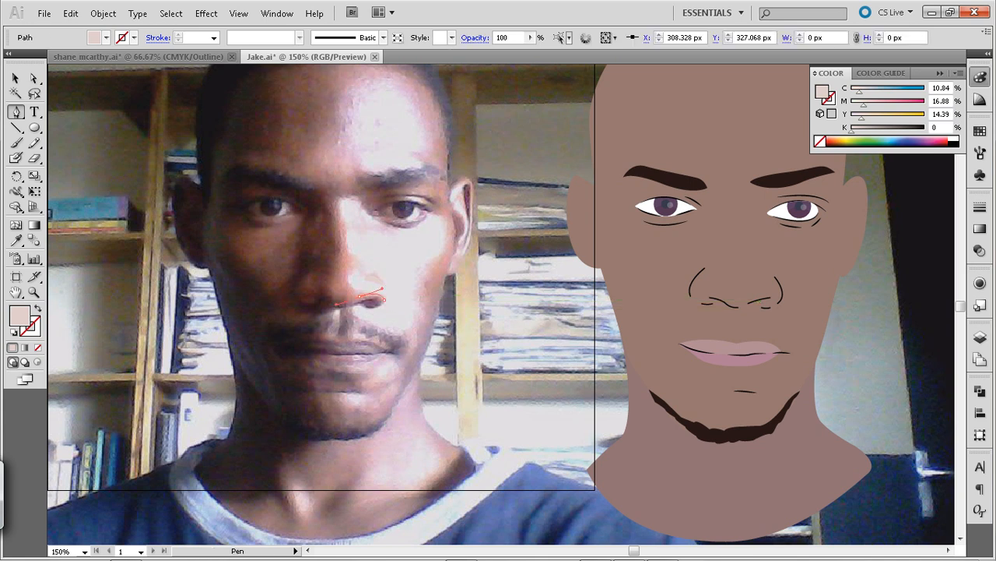
drag(337, 305, 335, 305)
click(359, 296)
click(350, 276)
click(355, 267)
drag(358, 265, 359, 265)
click(350, 275)
Continue the Pen path along the light-shadow boundary up the nose bridge to the inner end of the bright-side eyebrow
click(350, 255)
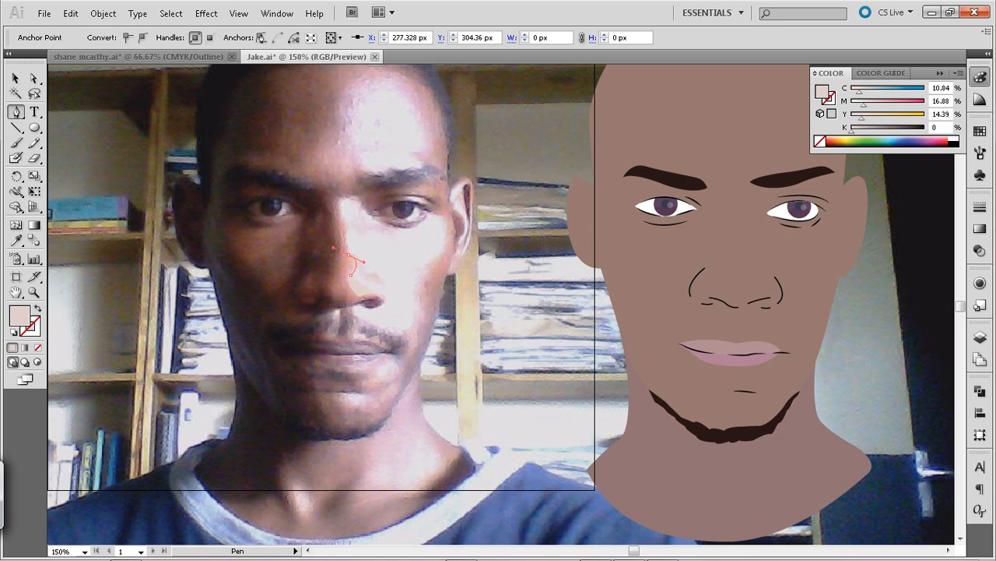
drag(383, 299, 346, 214)
click(345, 227)
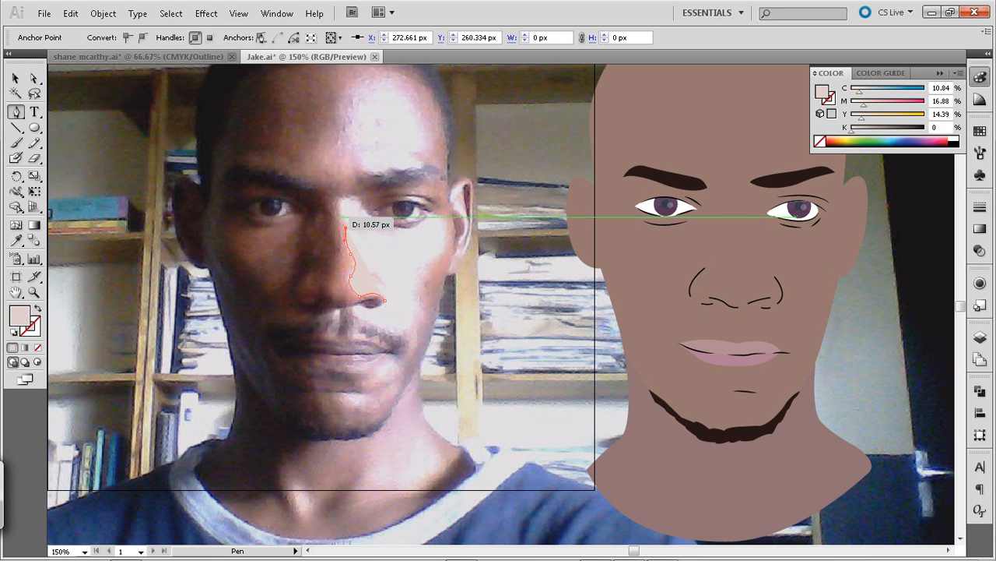
click(347, 200)
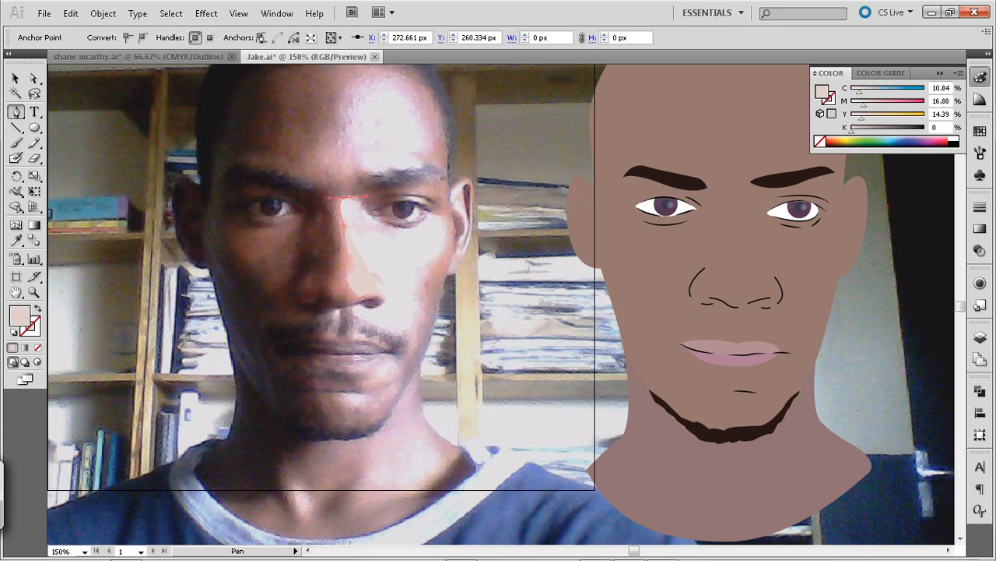
drag(369, 193, 368, 194)
click(348, 197)
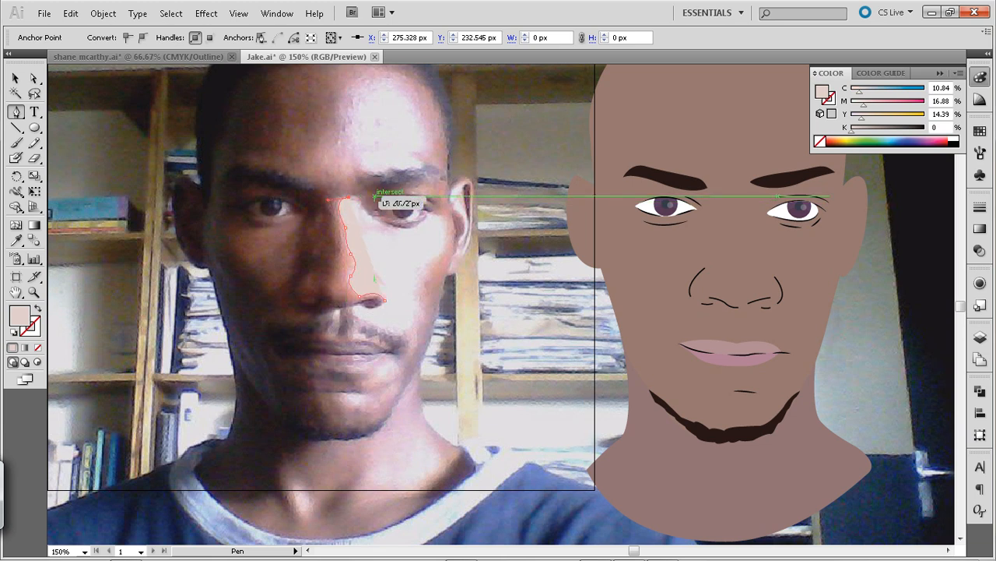
Extend the Pen path along the underside of the bright-side eyebrow, then back across the nose bridge to the shadow-side eyebrow
click(420, 177)
drag(421, 177, 435, 158)
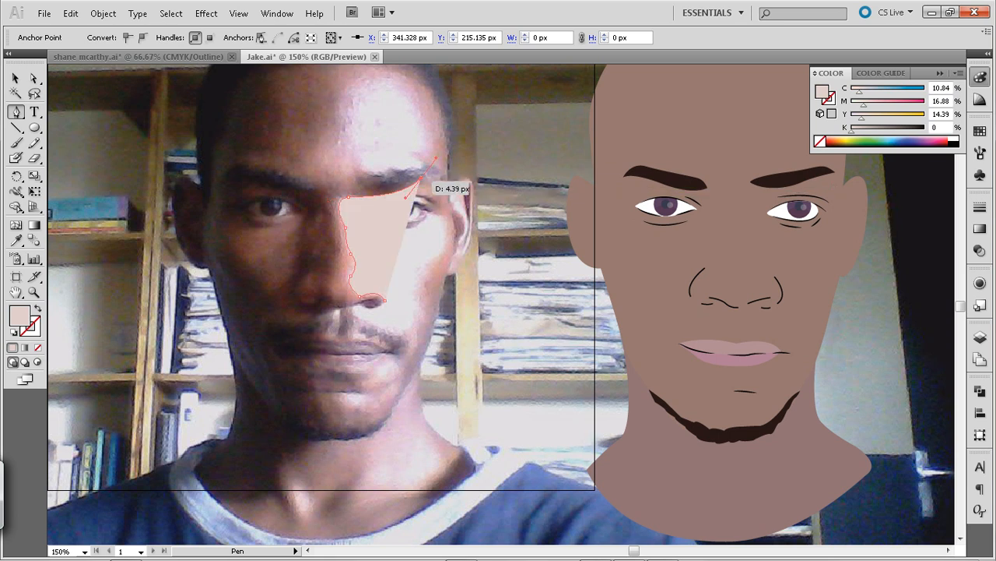
click(421, 178)
key(ctrl+z)
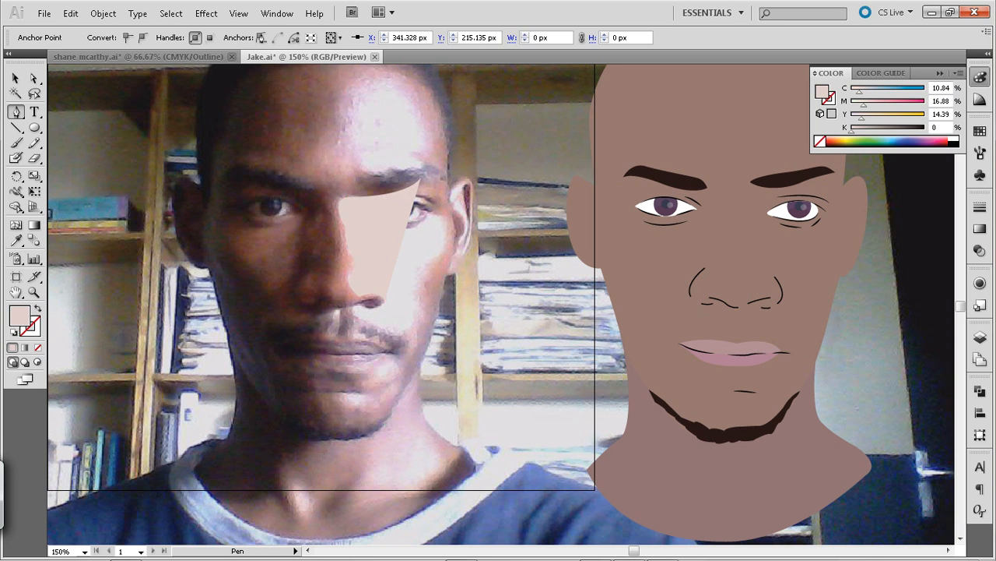
drag(344, 187, 258, 191)
click(266, 185)
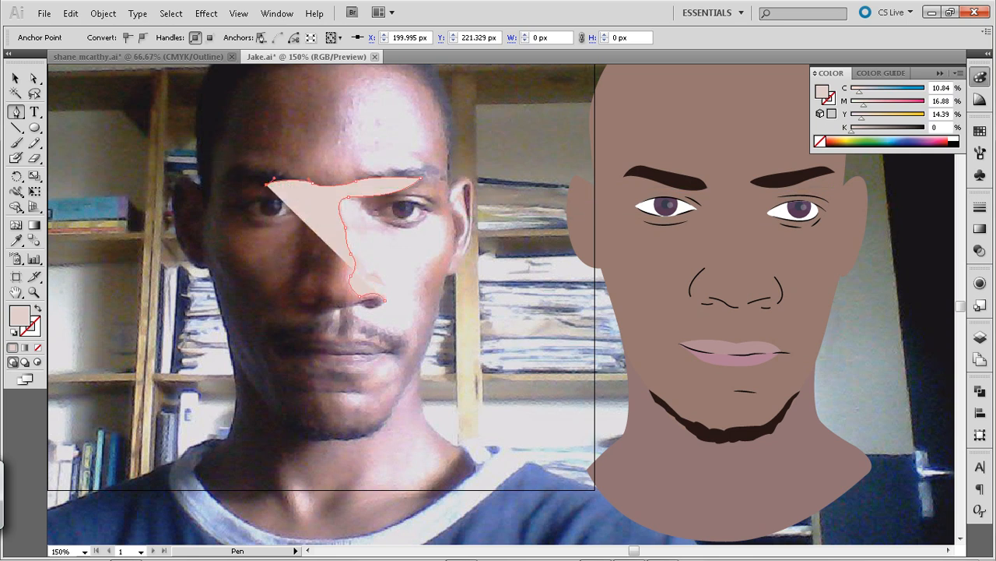
Lower the unfinished face-shadow shape's opacity to 29% and deselect it
click(16, 79)
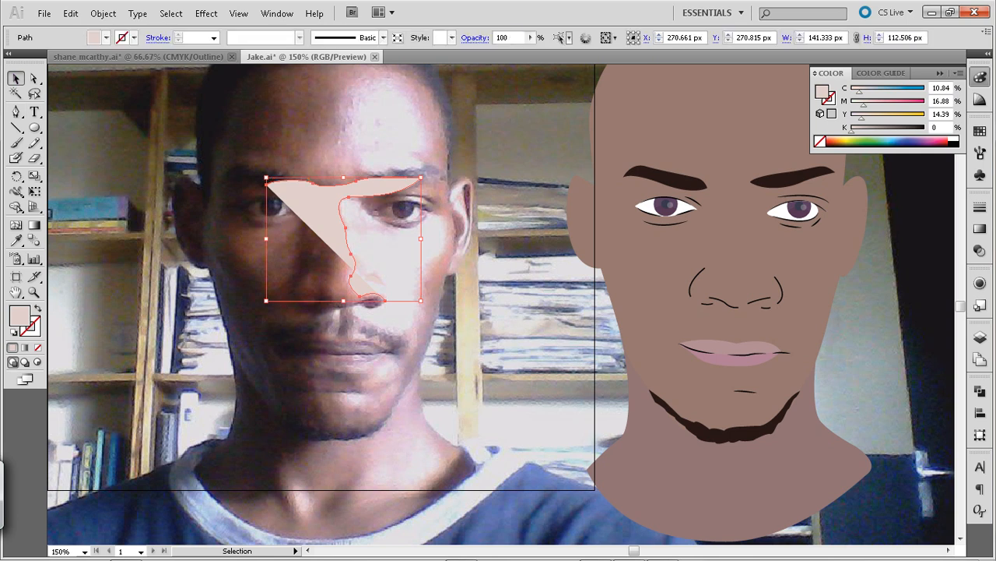
click(530, 37)
drag(477, 52, 477, 53)
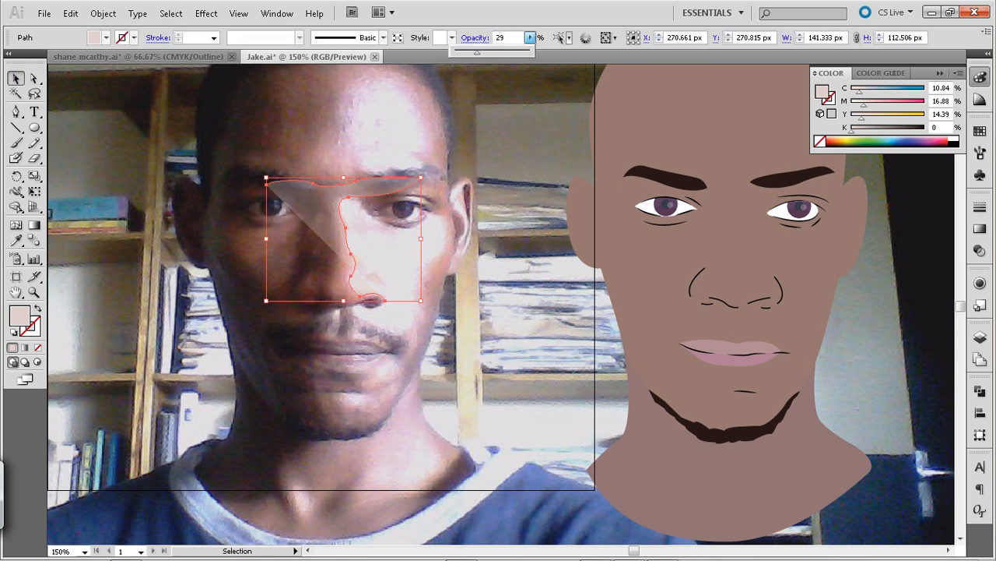
click(253, 172)
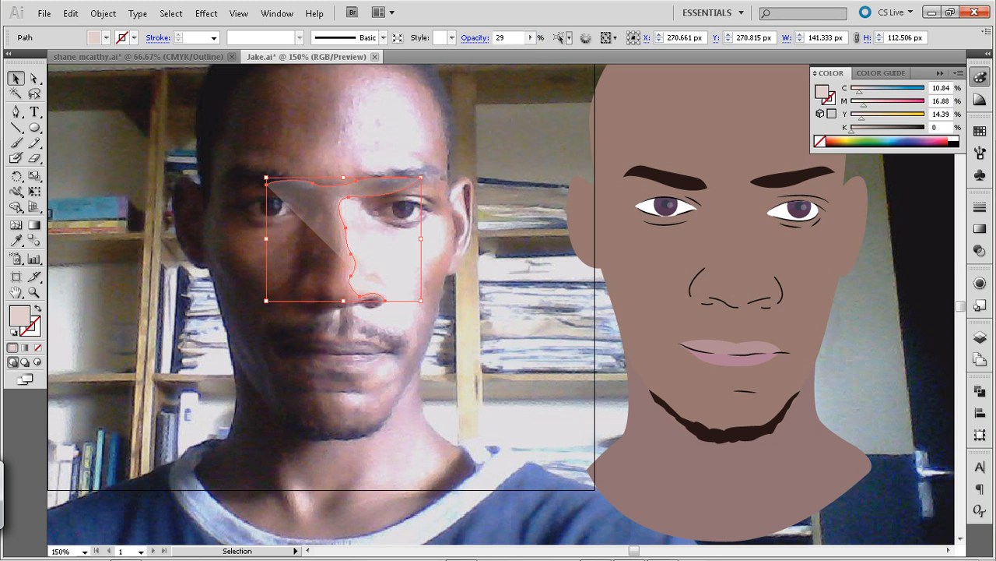
click(253, 175)
Resume the path at its shadow-side eyebrow end and trace it past the inner eye corner and down beside the nose
key(p)
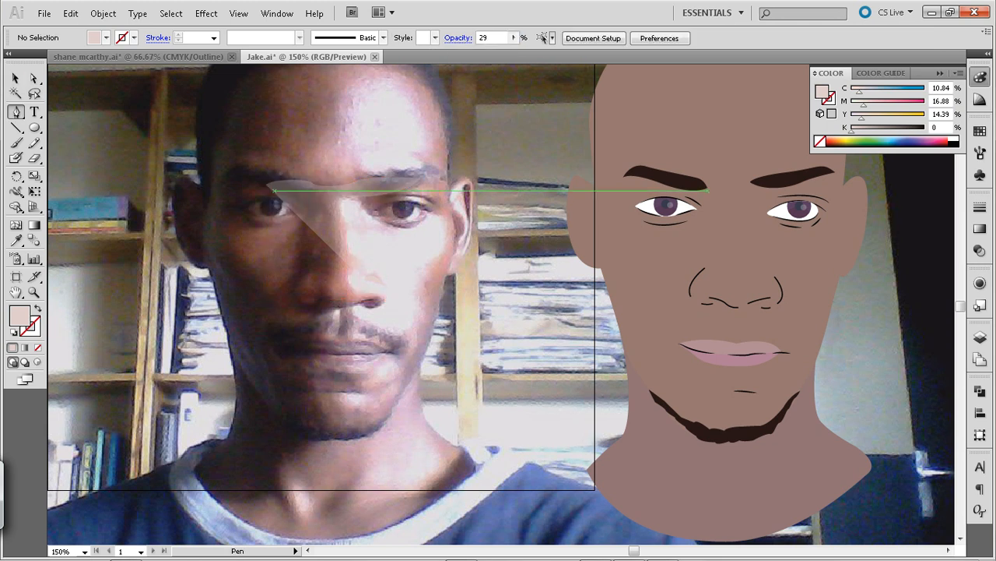
drag(267, 182, 332, 206)
click(308, 197)
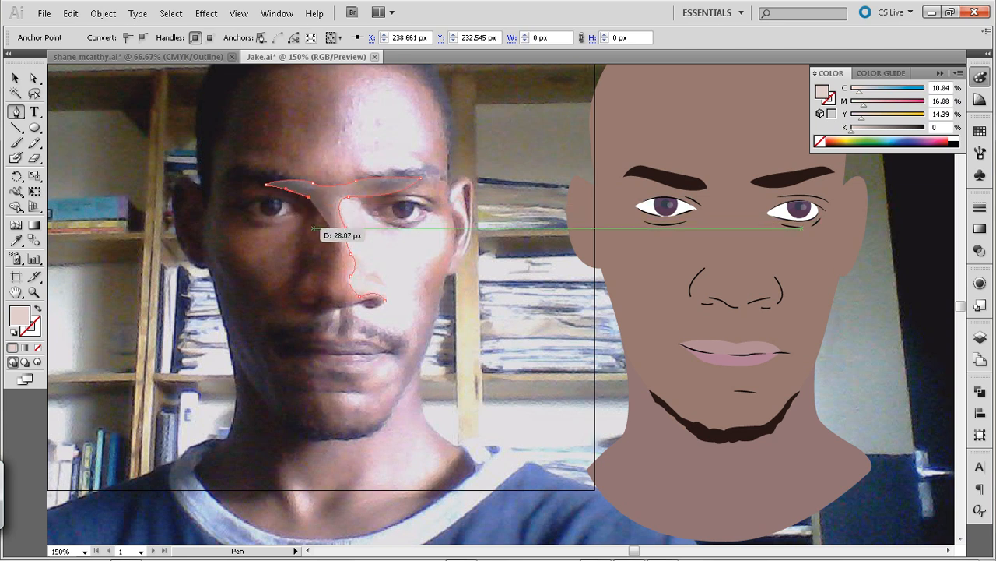
drag(310, 240, 313, 273)
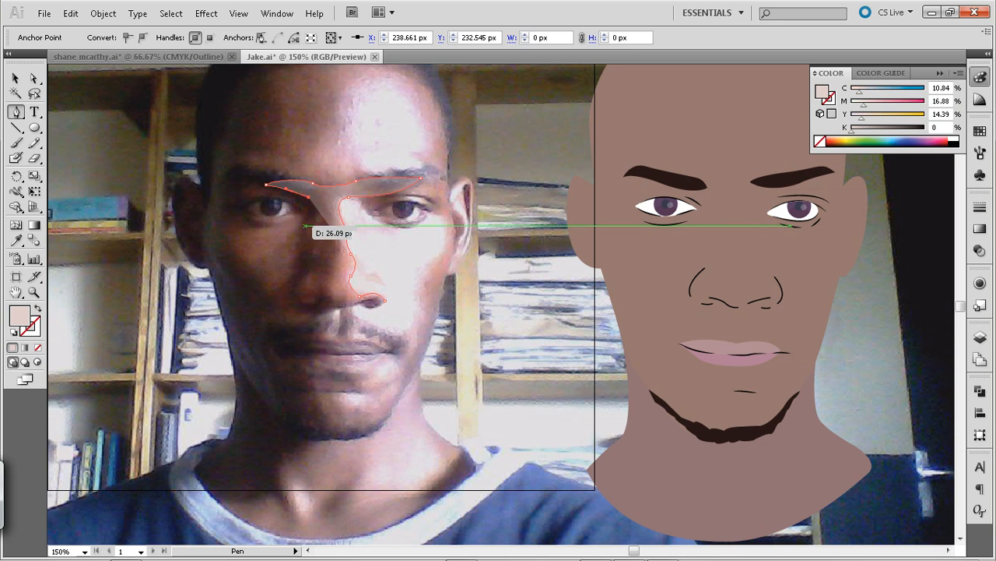
drag(301, 226, 293, 235)
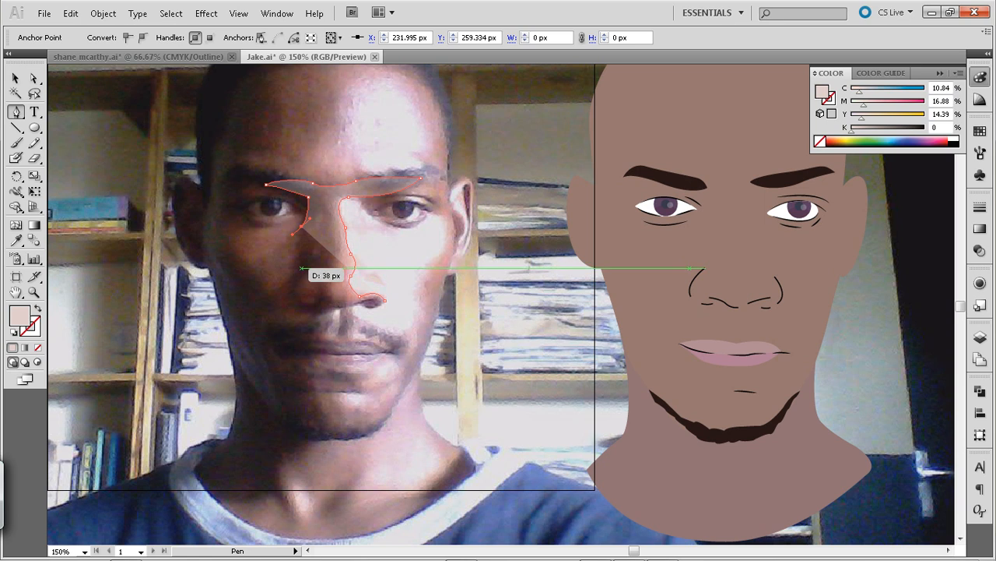
click(296, 267)
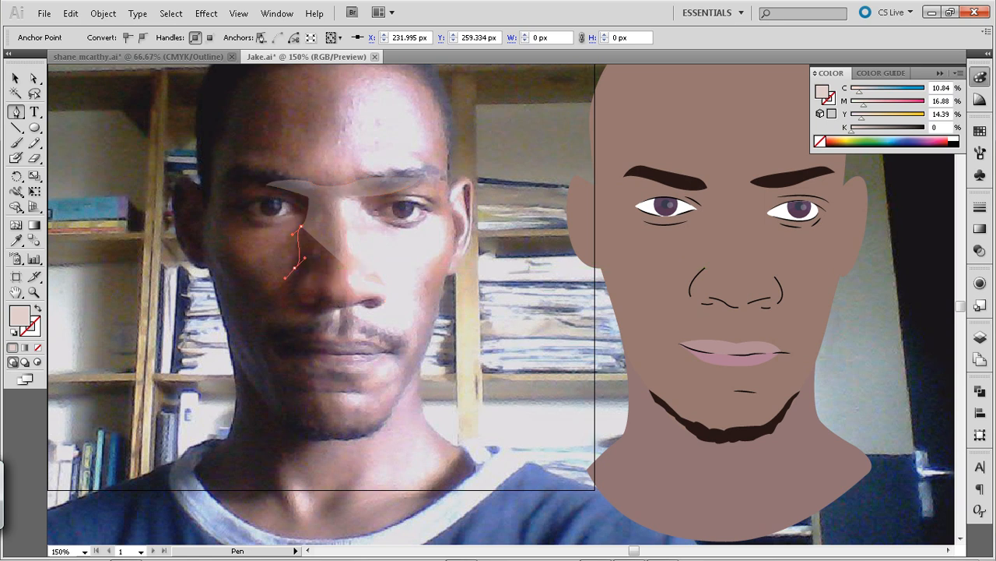
Continue the path around the lit cheek patch below the shadow-side eye and up to the temple
drag(285, 279, 221, 237)
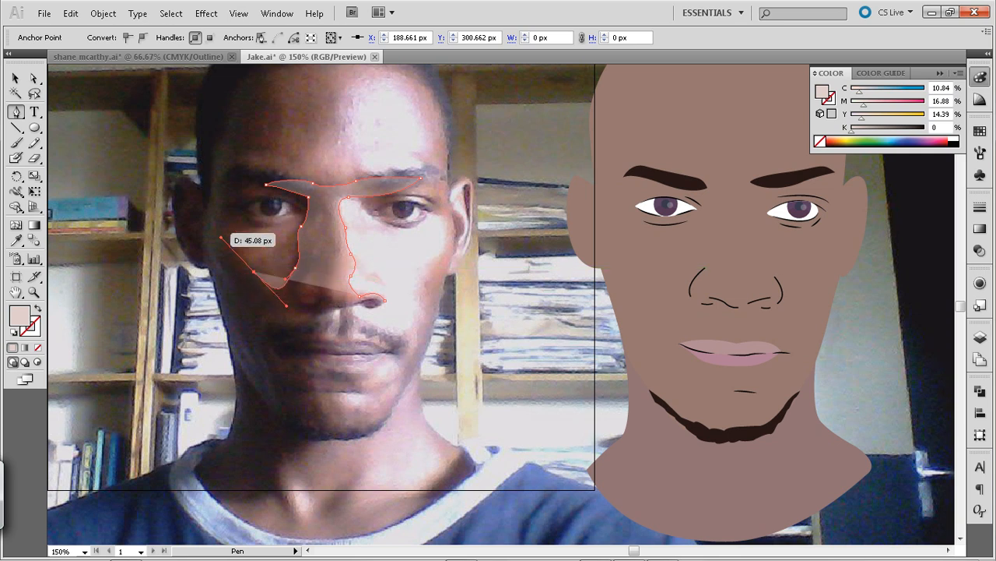
click(222, 218)
drag(233, 195, 232, 195)
click(222, 215)
click(211, 183)
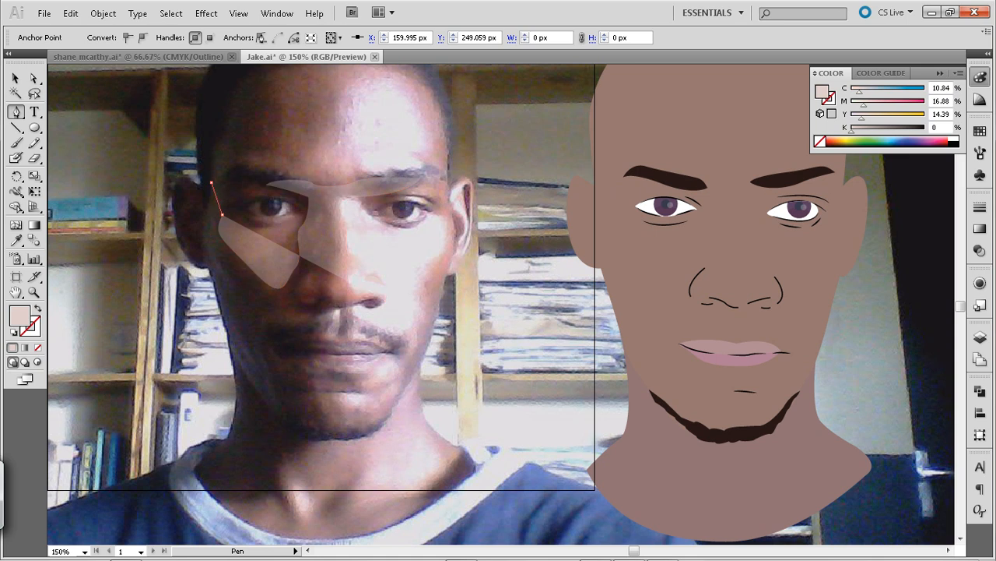
drag(197, 166, 198, 167)
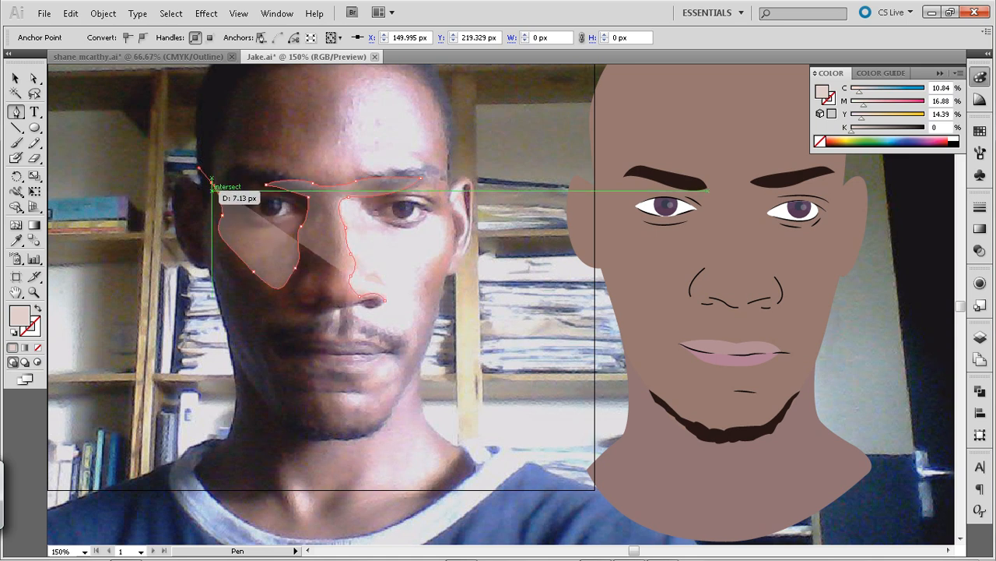
Trace the path around the outer contour of the shadow-side ear down to the base of the lobe
click(211, 182)
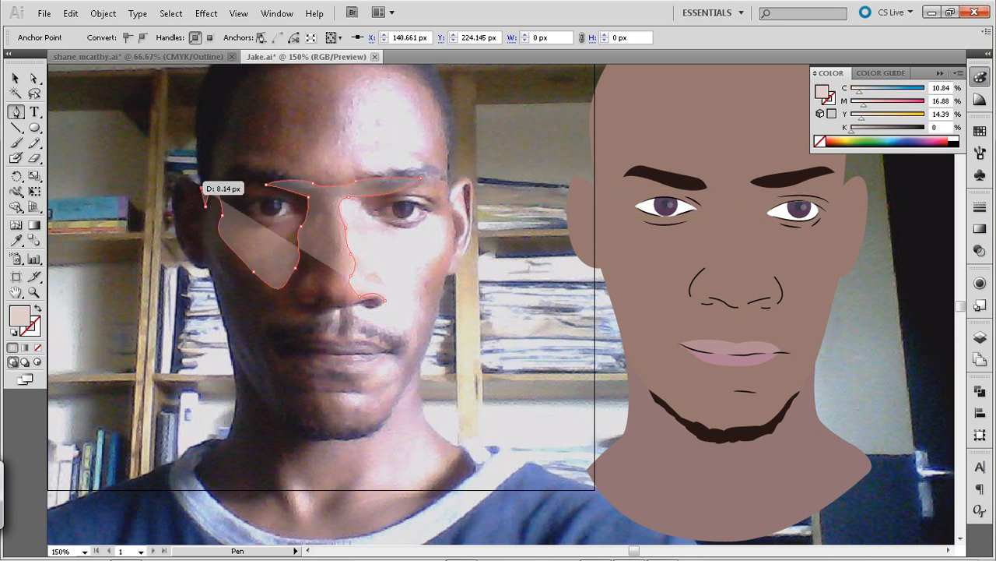
drag(174, 188, 170, 202)
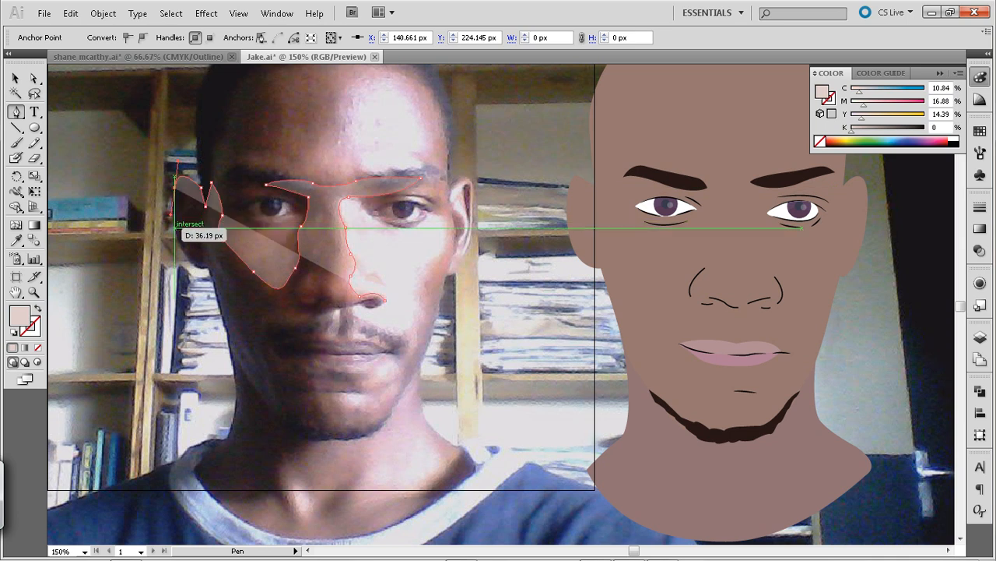
click(210, 269)
drag(211, 263, 237, 262)
click(209, 269)
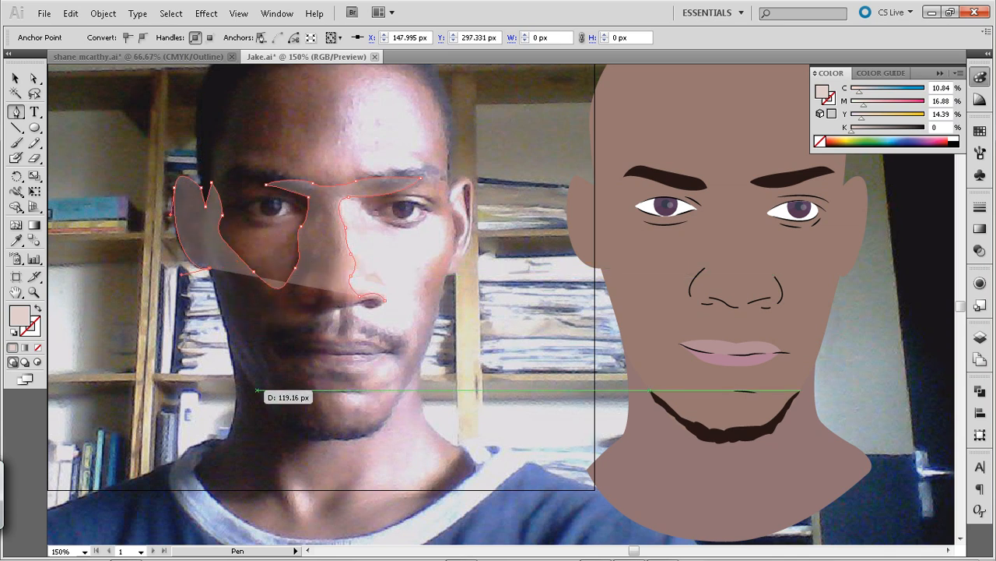
Continue the path down the shadow-side jaw and neck to the shirt collar with curved segments
click(232, 362)
drag(238, 365, 237, 375)
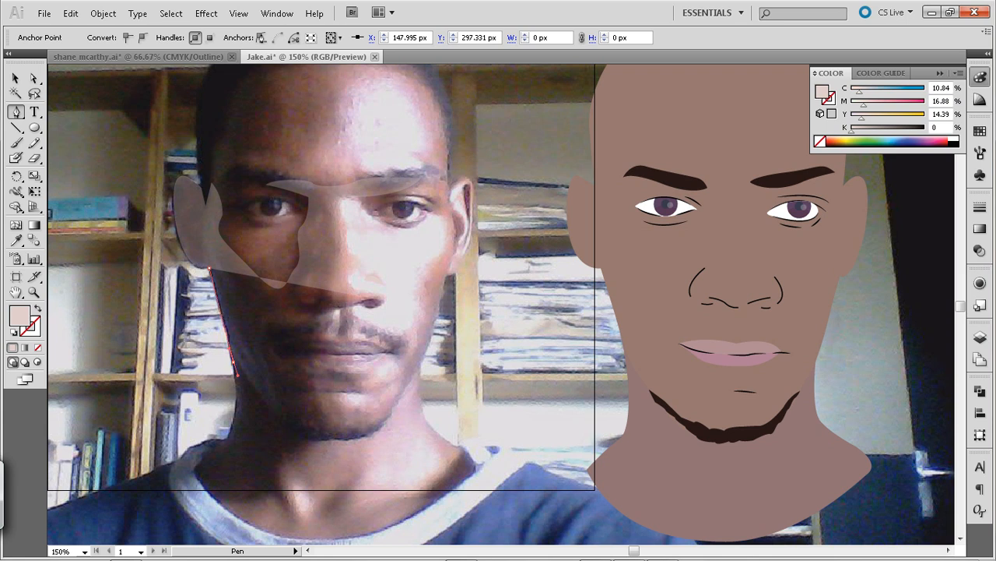
click(226, 443)
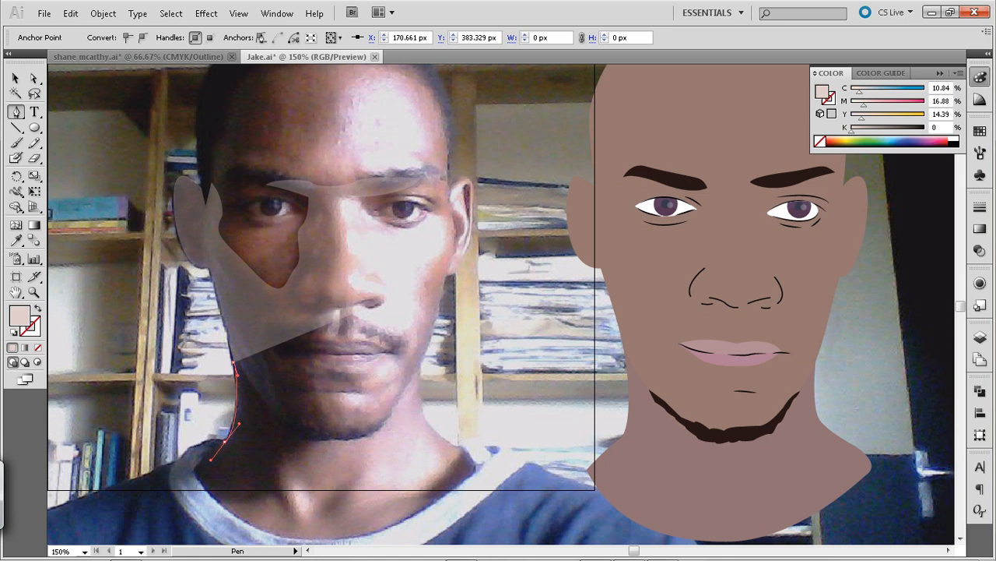
click(225, 442)
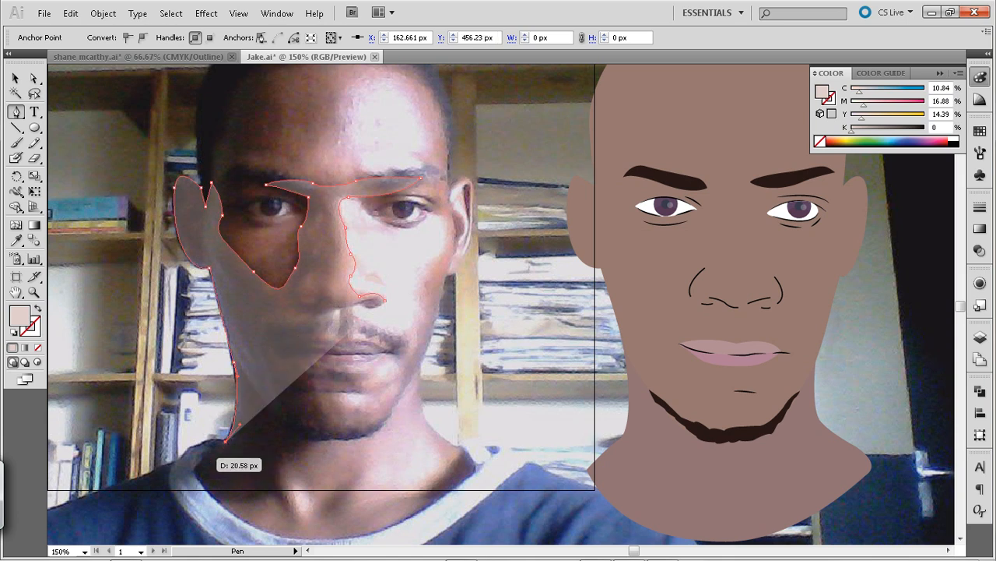
drag(194, 468, 198, 478)
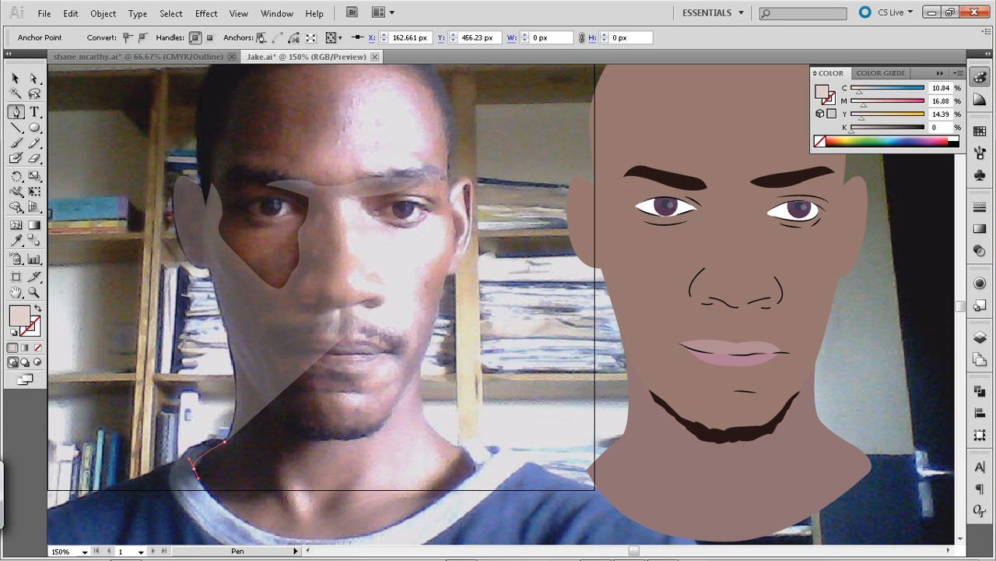
drag(197, 495, 198, 496)
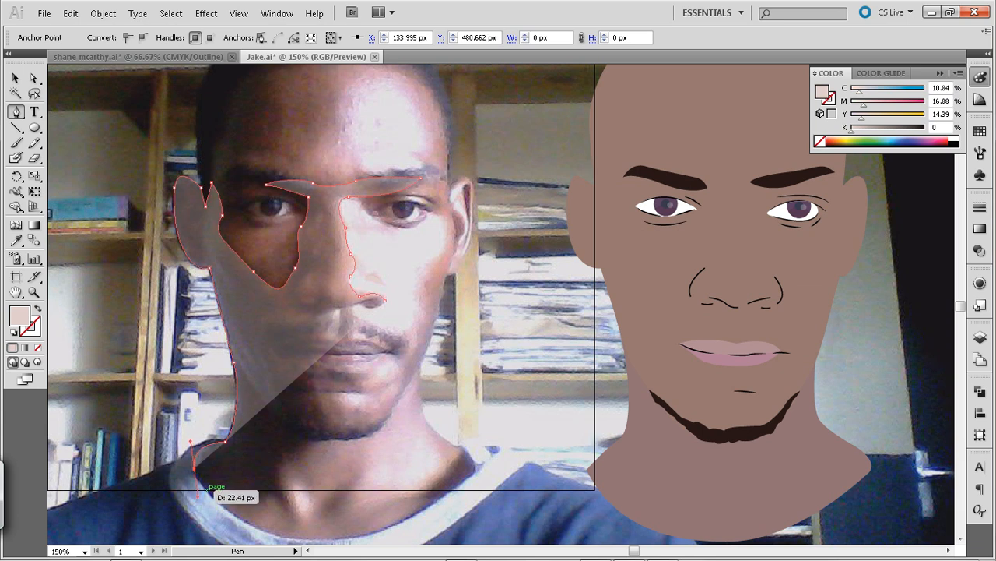
Extend the path along the inner edge of the shirt collar, shortening the curve handle at the collar anchor
click(207, 490)
key(ctrl)
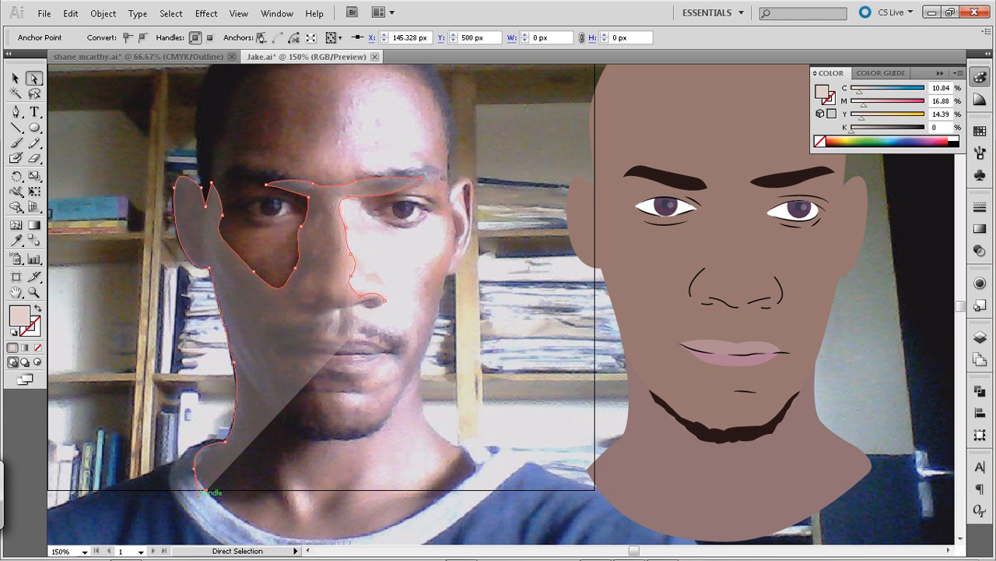
drag(197, 495, 196, 480)
click(206, 490)
key(p)
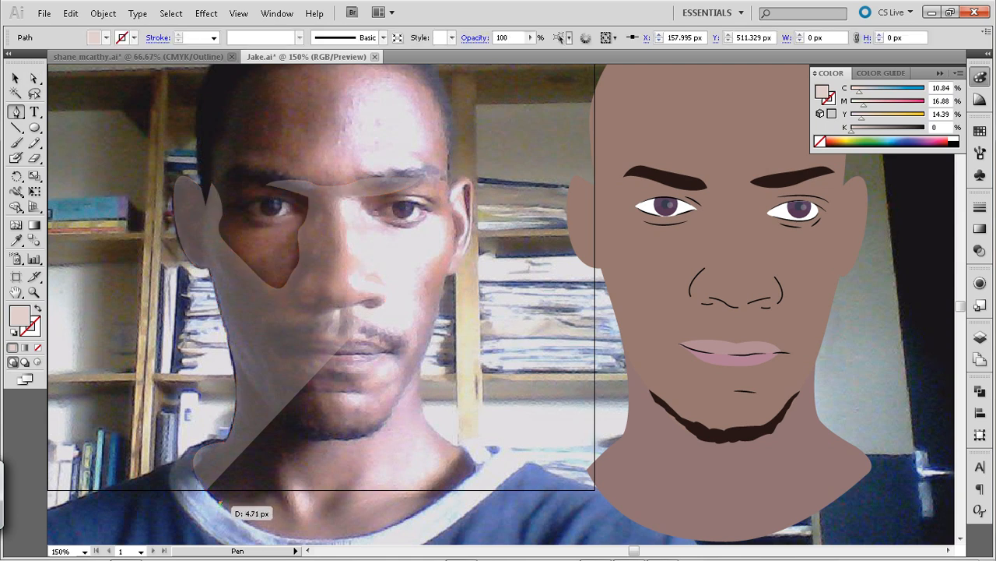
click(221, 503)
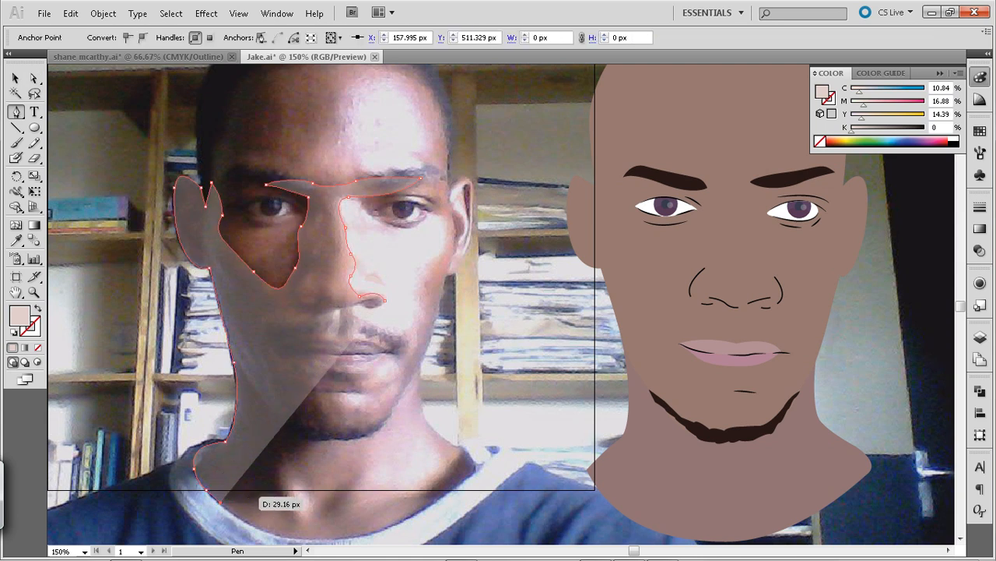
Trace the path across the base of the neck, up the throat's shadow edge and along the underside of the chin
drag(282, 496, 310, 512)
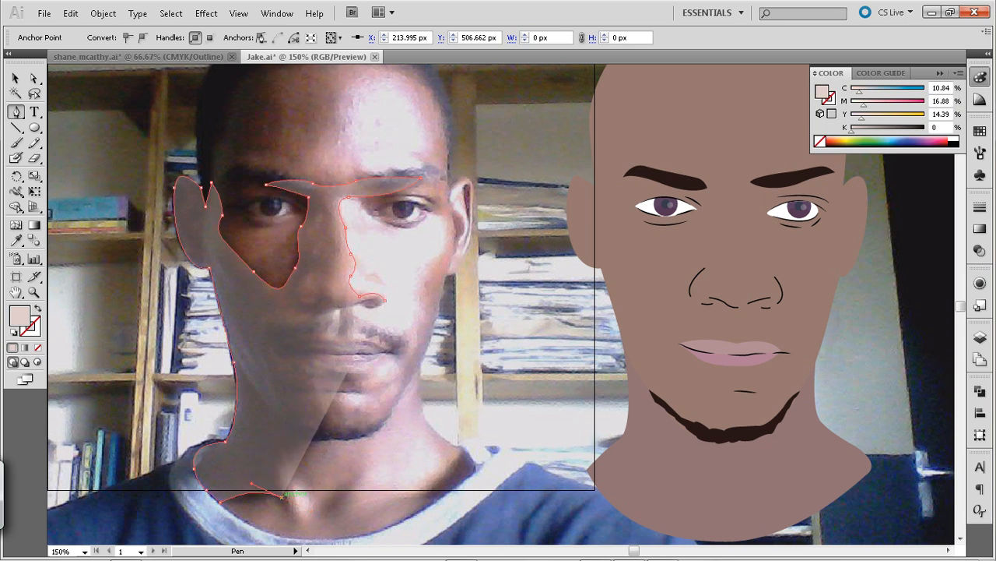
click(297, 450)
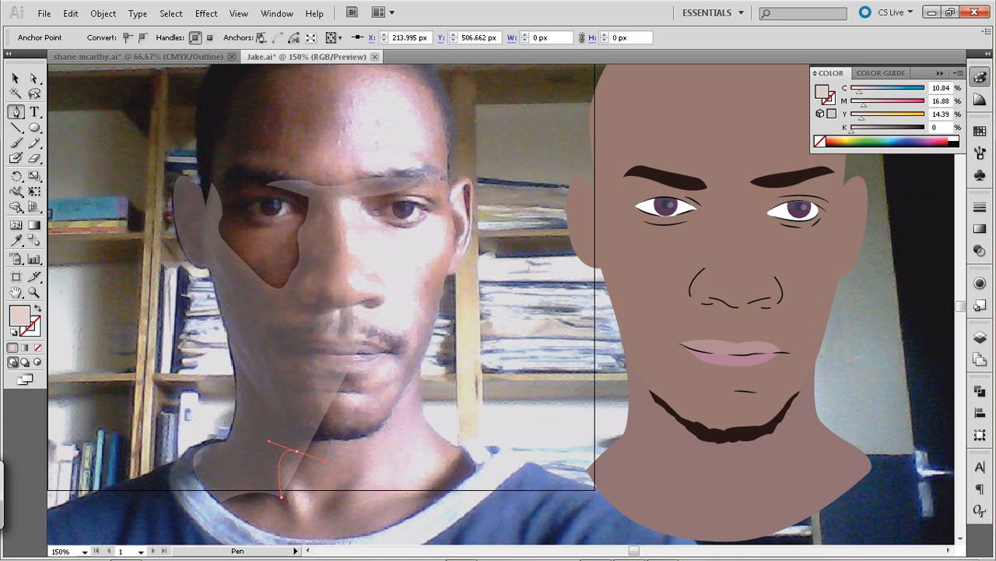
click(297, 451)
click(320, 441)
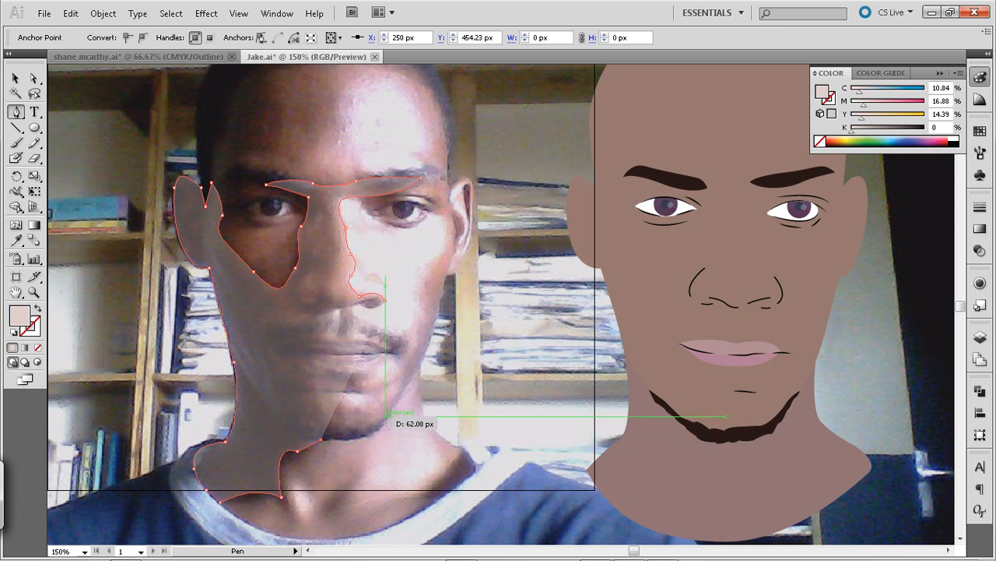
drag(384, 415, 394, 386)
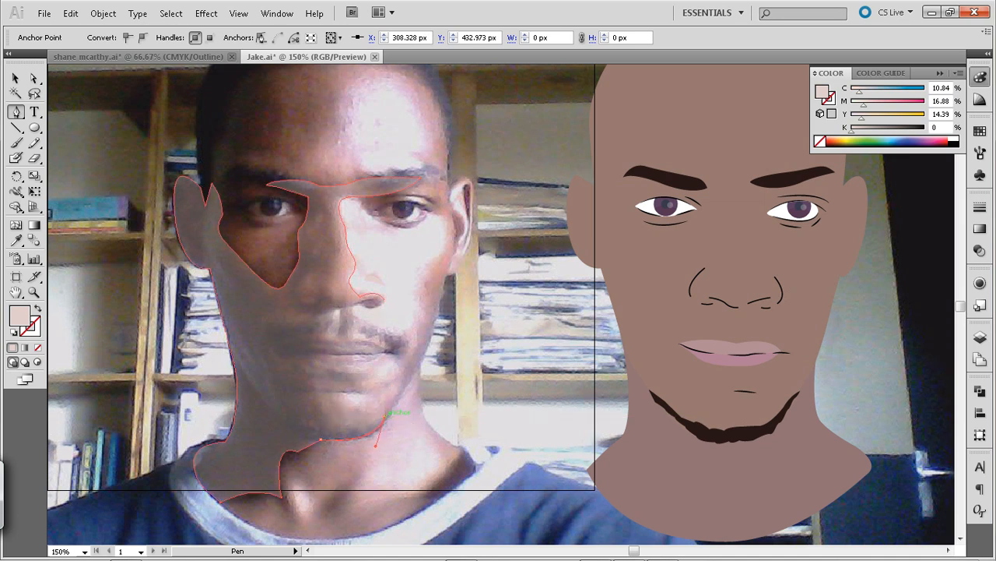
Trace the path from beneath the chin around the chin highlight and along the crease below the lower lip
drag(321, 415, 309, 390)
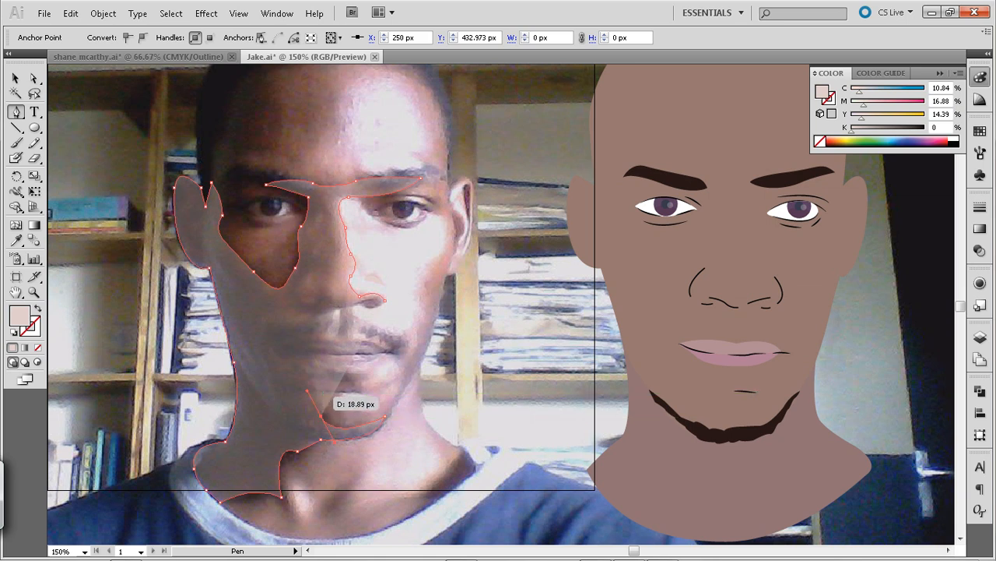
drag(327, 392, 341, 394)
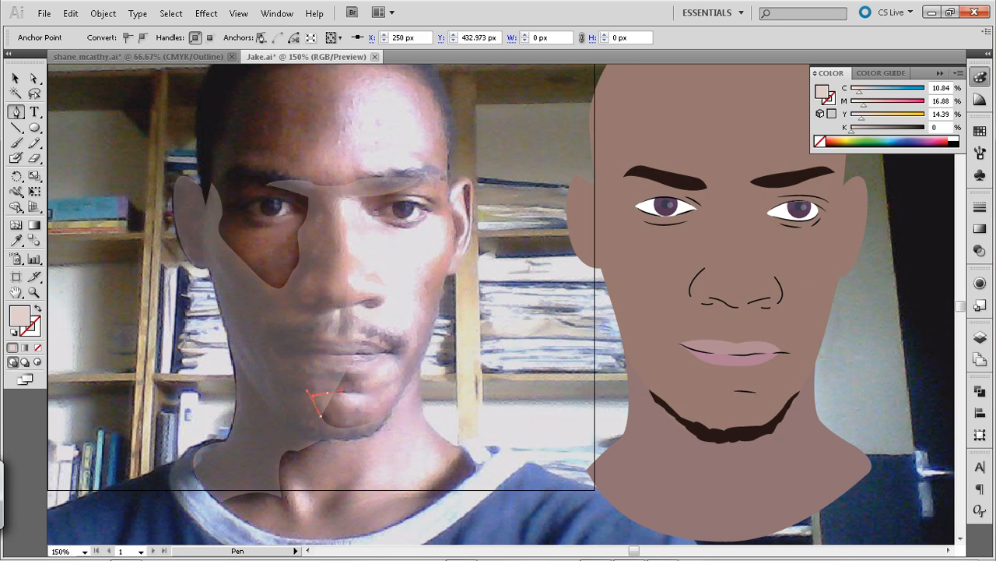
drag(341, 394, 343, 393)
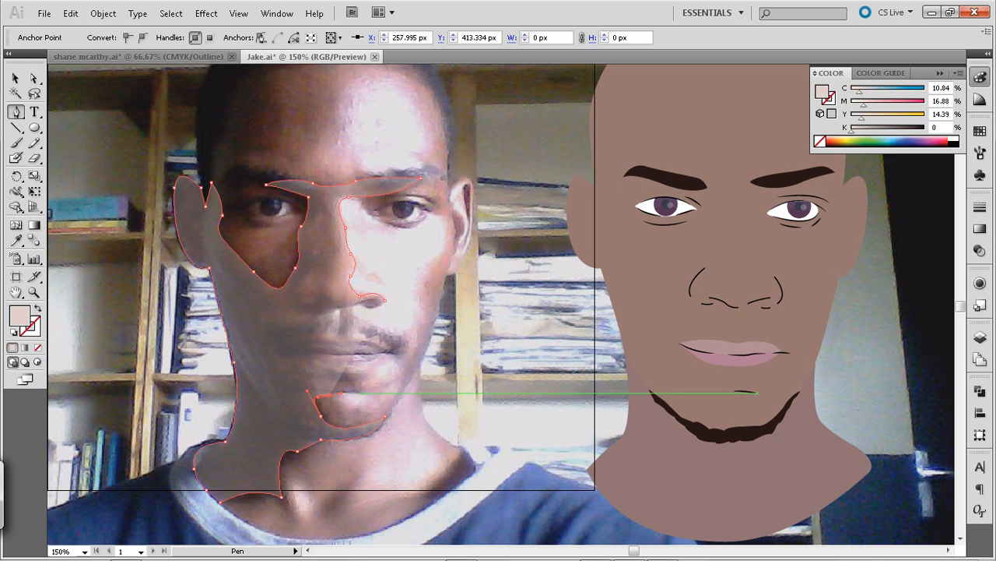
click(360, 392)
key(ctrl+z)
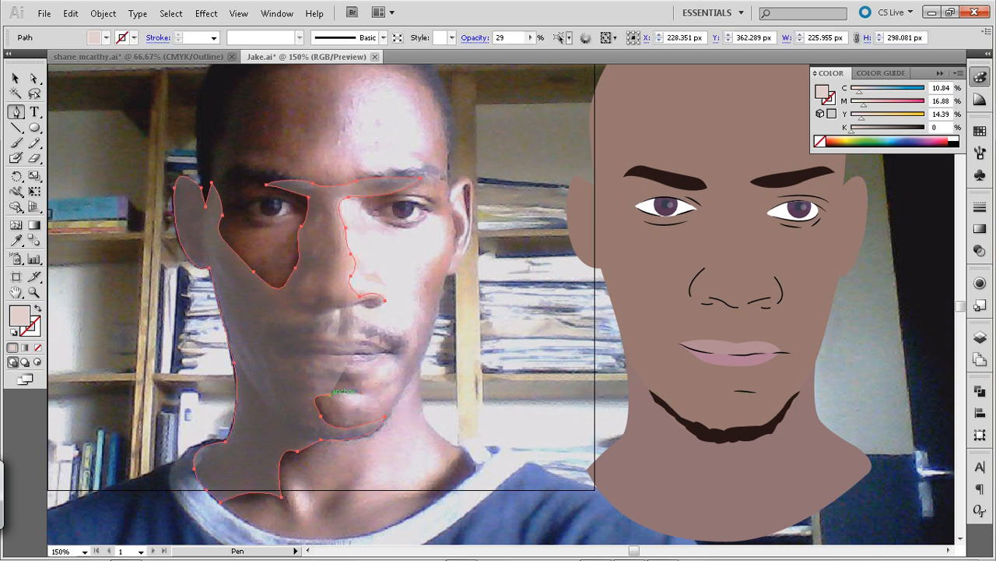
drag(362, 393, 372, 396)
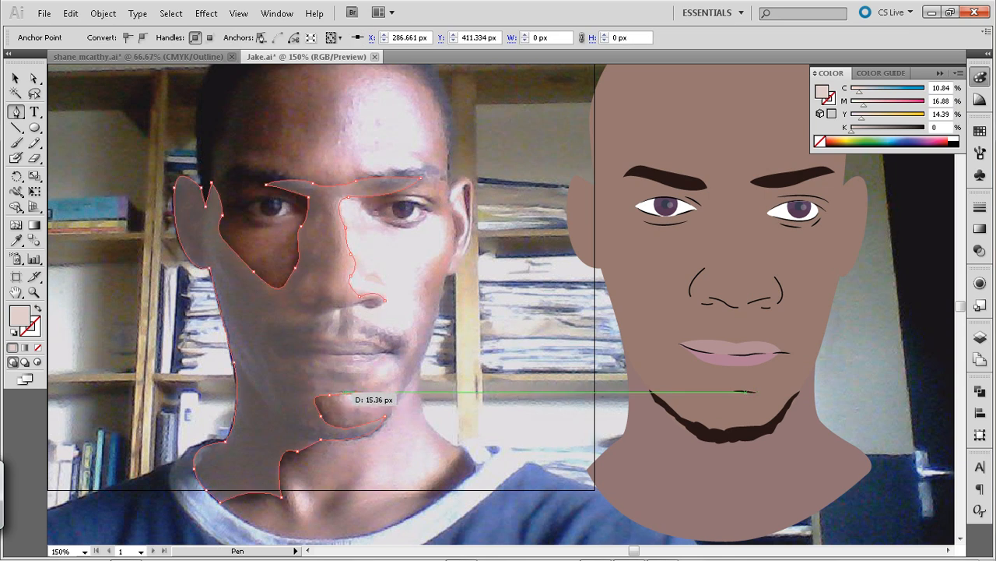
click(327, 393)
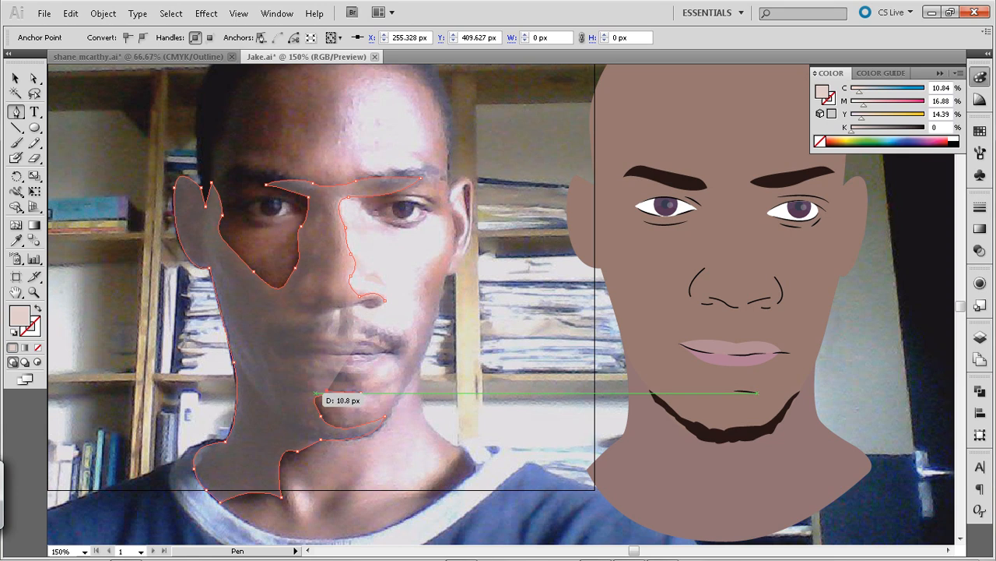
Continue the path along the shadow below the lower lip and around the mouth's shadow-side edge up to the upper lip
drag(325, 382, 373, 358)
click(370, 369)
click(329, 370)
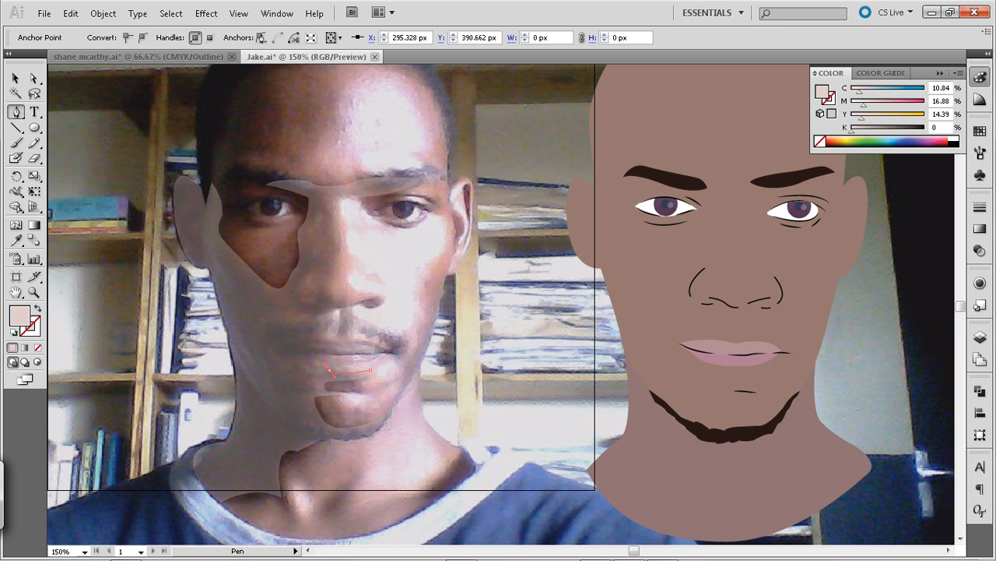
drag(320, 362, 319, 362)
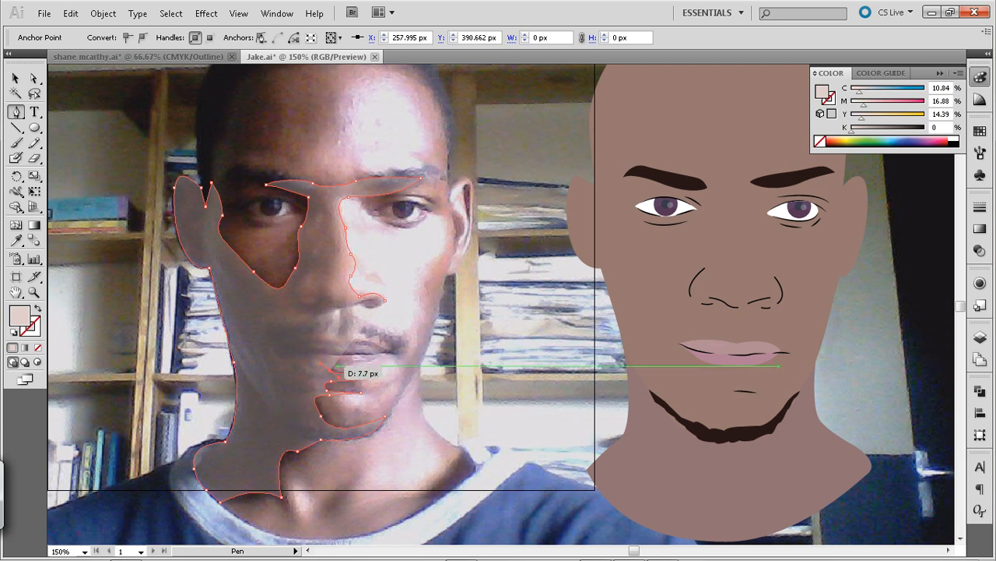
drag(319, 356, 320, 356)
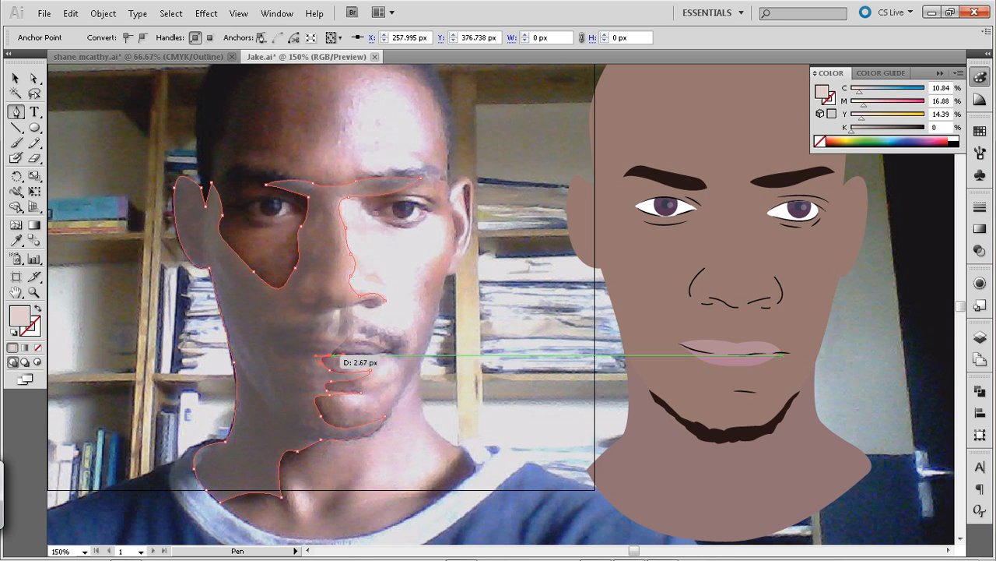
drag(324, 339, 325, 338)
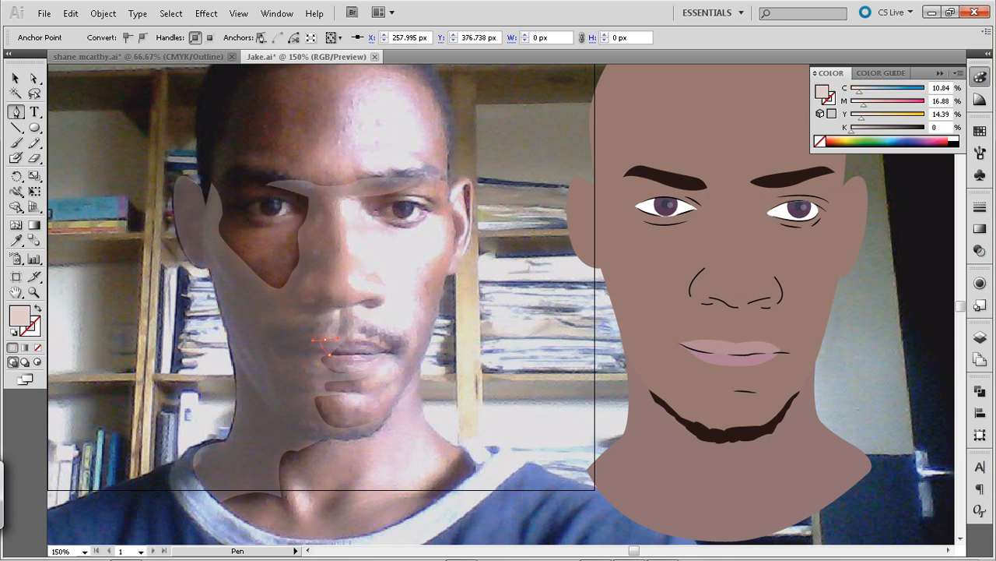
drag(326, 339, 326, 339)
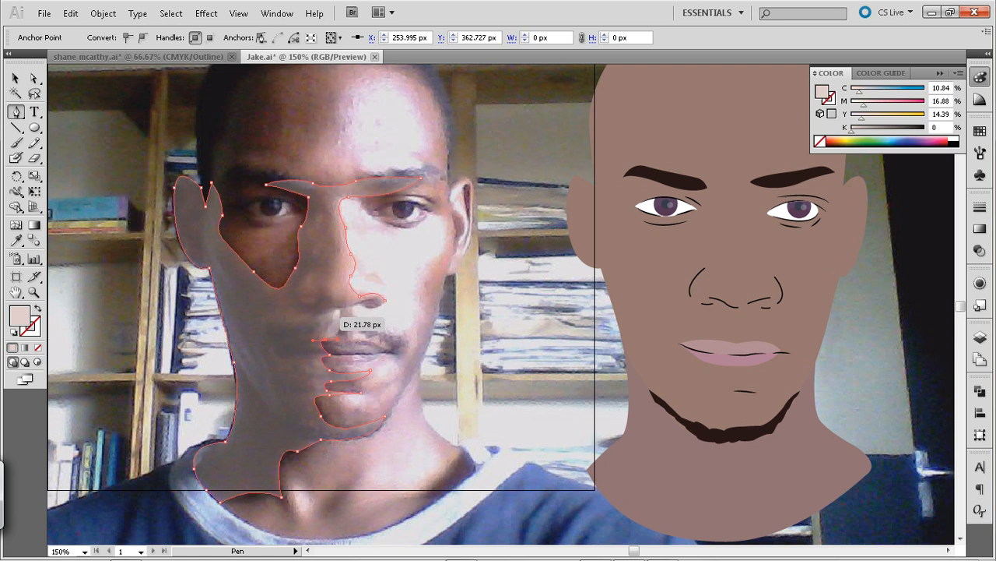
Trace the path up the groove above the lip and under the nose, closing it at the nostril's starting anchor
click(335, 309)
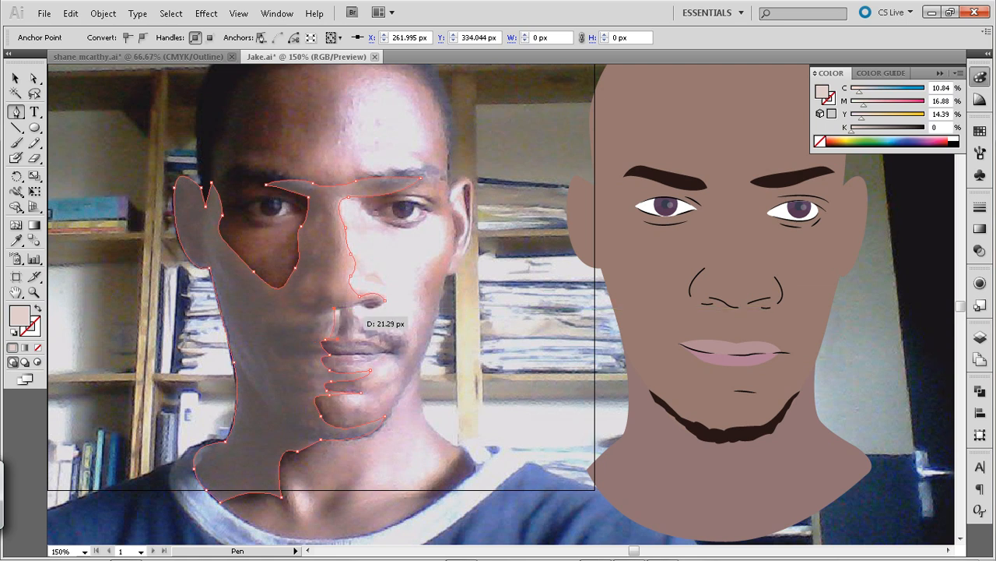
key(Down)
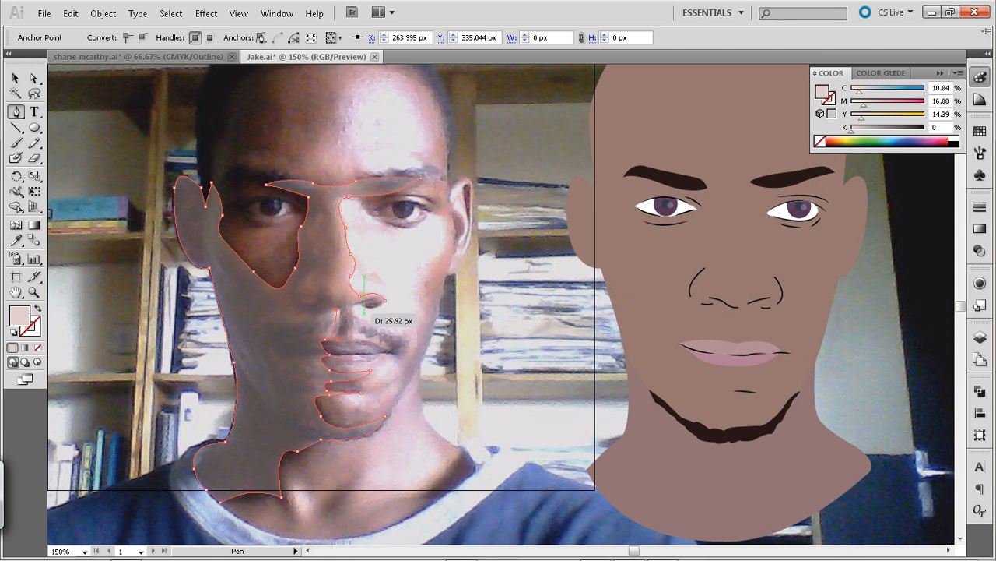
click(358, 304)
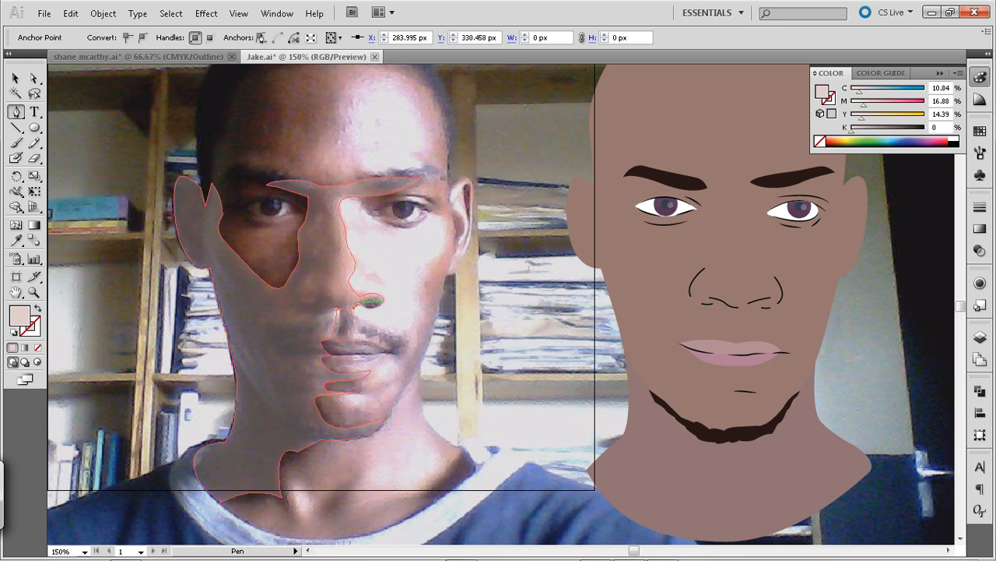
drag(385, 300, 393, 286)
Fill the shading shape with the illustrated face's sampled skin colour and darken it by setting black (K) to 21%
key(ctrl+a)
key(i)
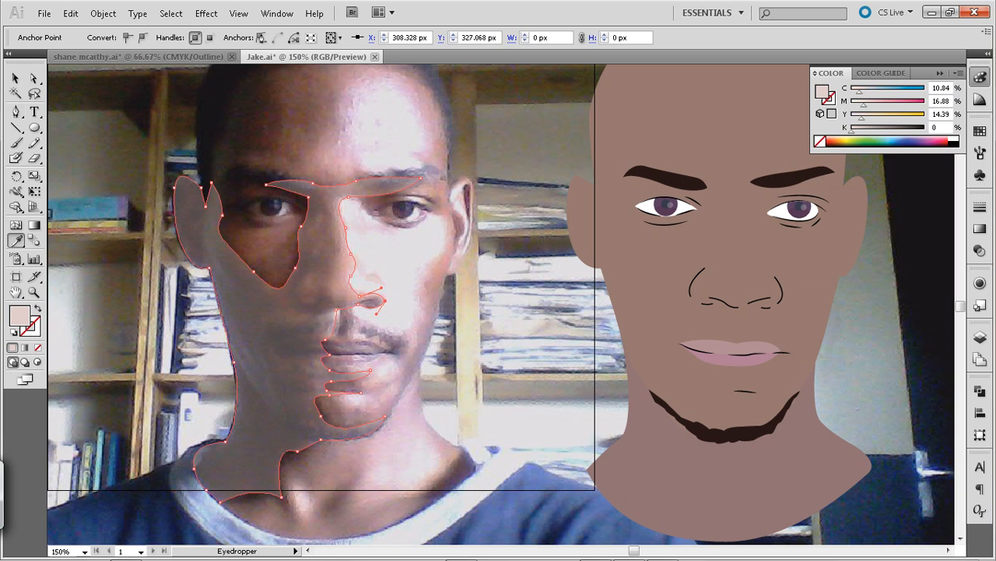
click(654, 284)
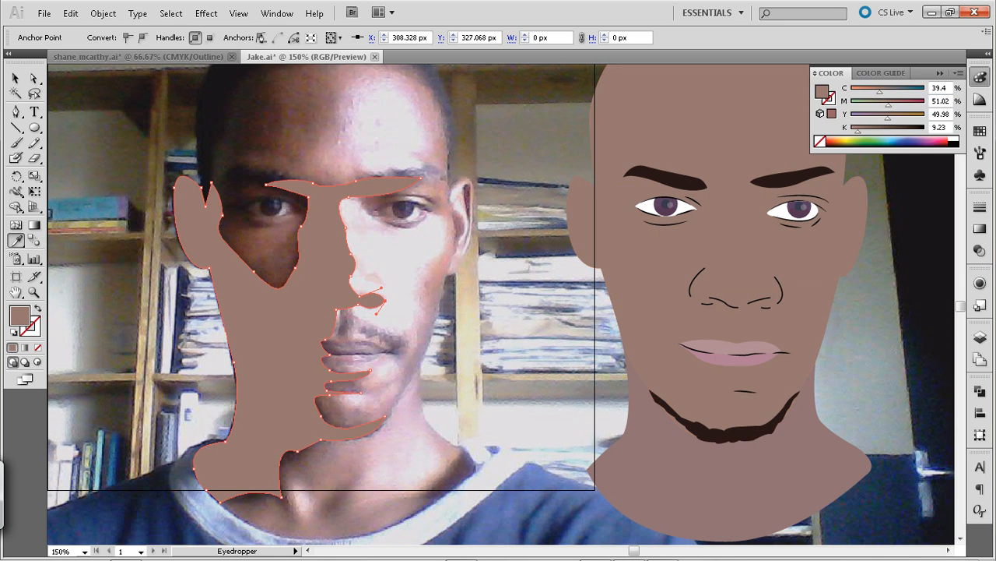
click(16, 78)
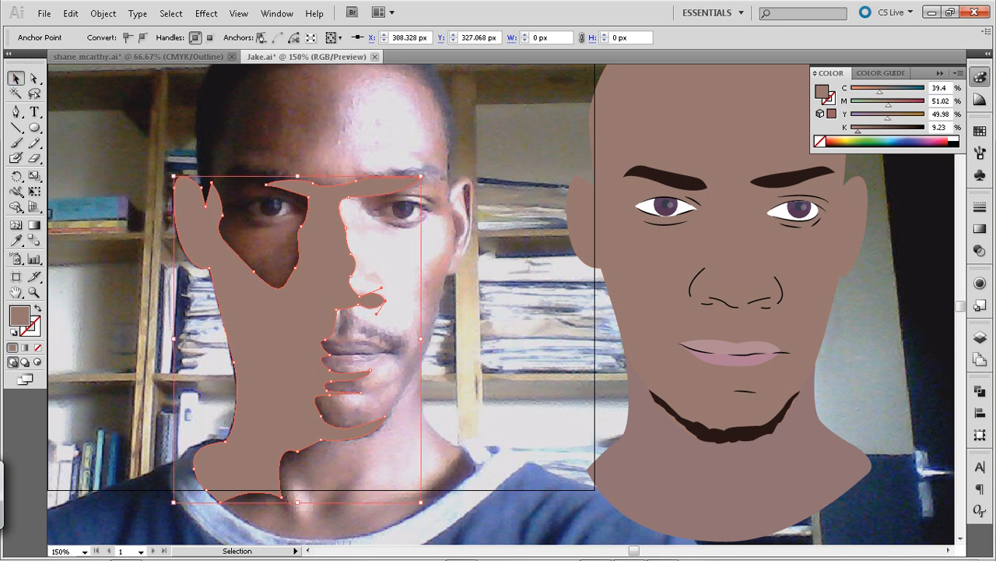
drag(859, 131, 867, 131)
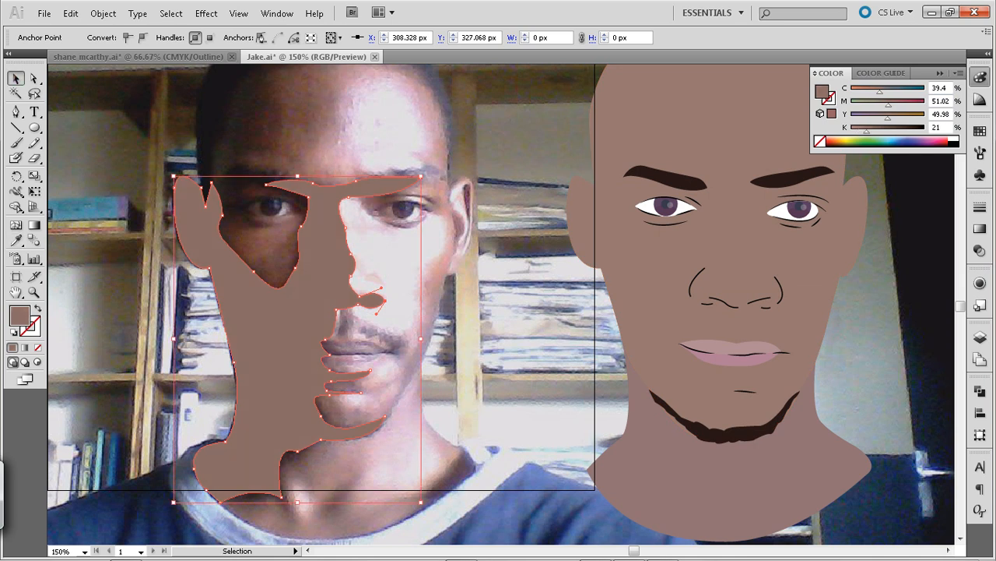
Move the shading shape horizontally onto the illustrated face at X 588.351 px, aligning it with the shadow-side face edge
click(522, 249)
click(265, 335)
key(shift+Right)
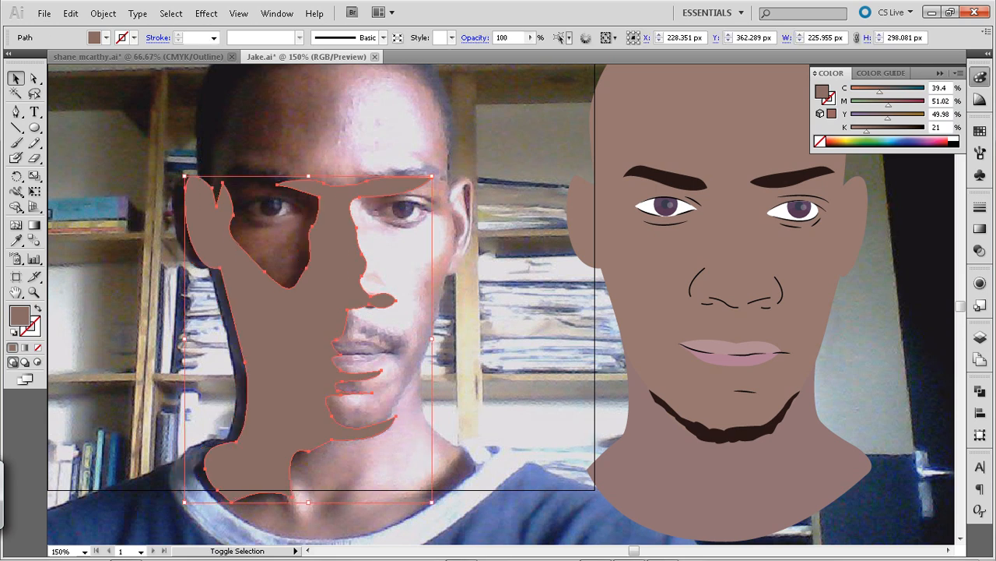
key(shift+Right)
key(shift+Right)
key(shift+Right)
key(shift+Right)
key(shift+Right)
key(shift+Right)
key(shift+Right)
key(shift+Right)
key(shift+Right)
key(shift+Right)
key(shift+Right)
key(shift+Right)
key(shift+Right)
key(shift+Right)
key(shift+Right)
key(shift+Right)
key(shift+Right)
key(shift+Right)
key(shift+Right)
key(shift+Right)
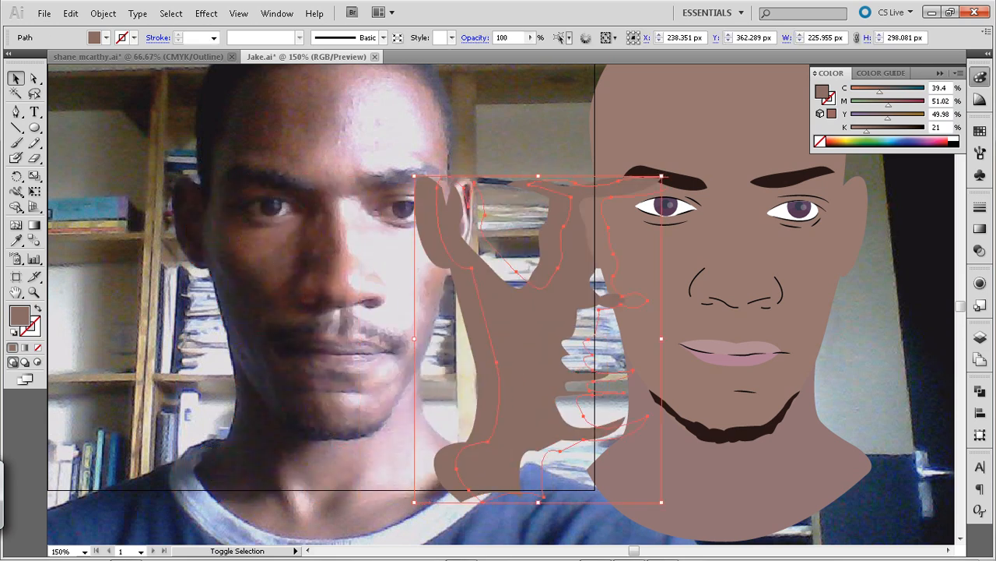
key(shift+Right)
key(shift+Right)
key(shift+Right)
key(shift+Right)
key(shift+Right)
key(shift+Left)
key(shift+Left)
key(shift+Left)
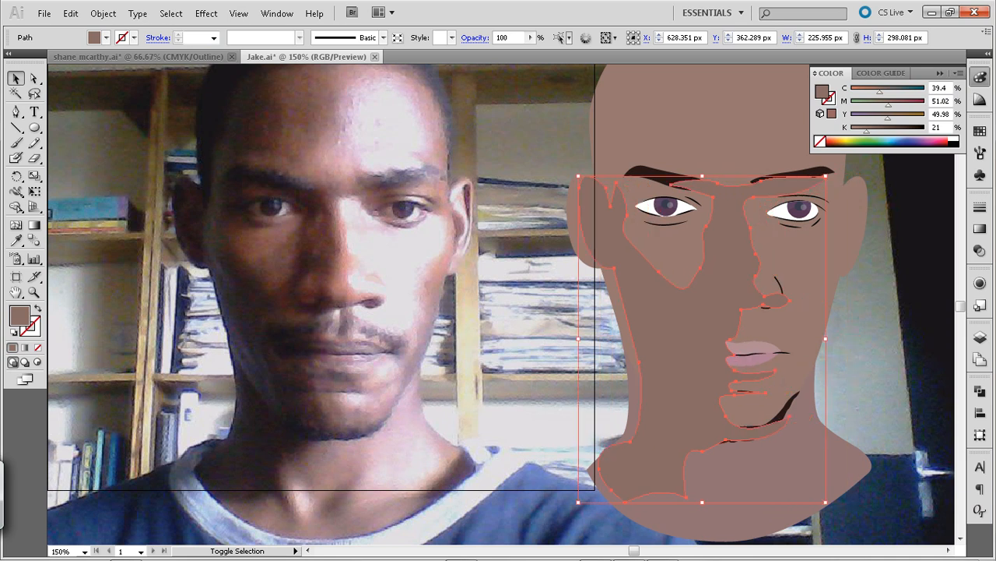
key(shift+Left)
key(shift+Left)
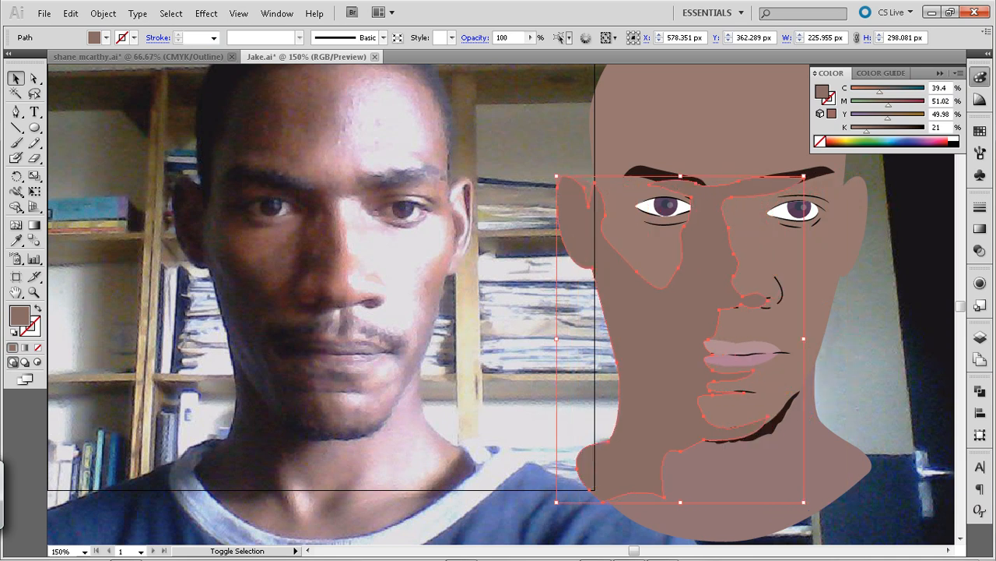
key(shift+Right)
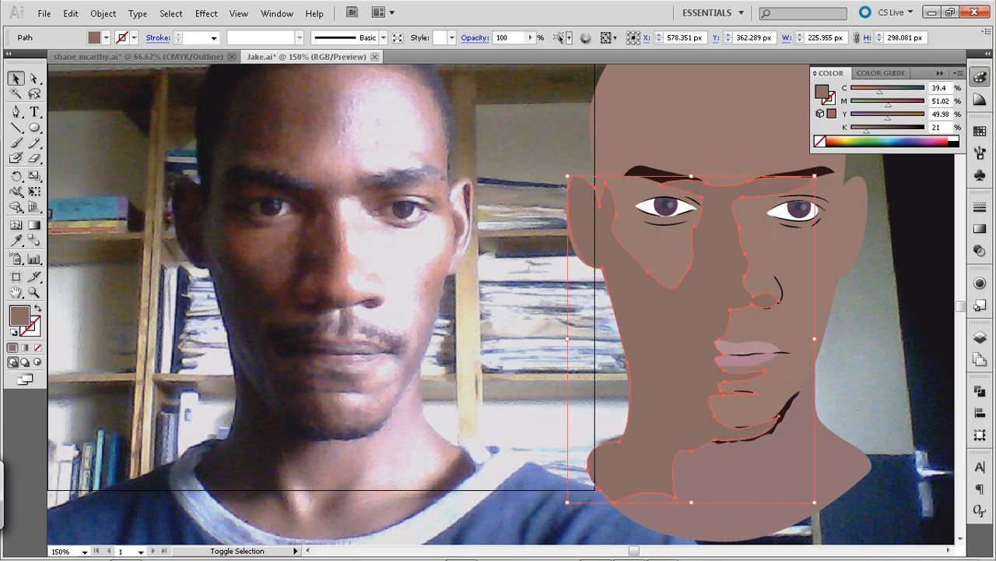
key(ctrl+shift+a)
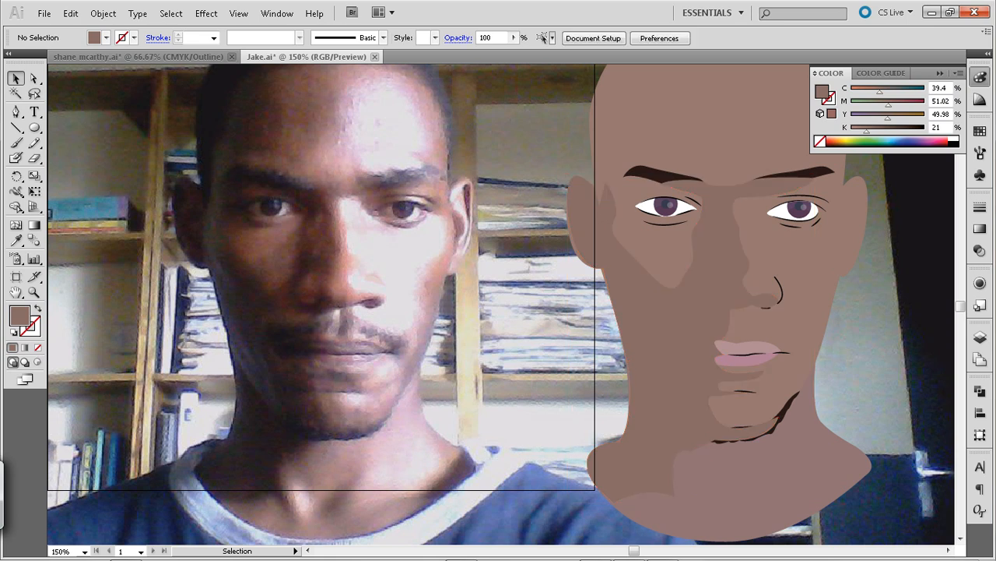
Add an anchor point on the shading shape's outer ear edge and nudge it outward to match the illustrated ear
key(a)
click(663, 335)
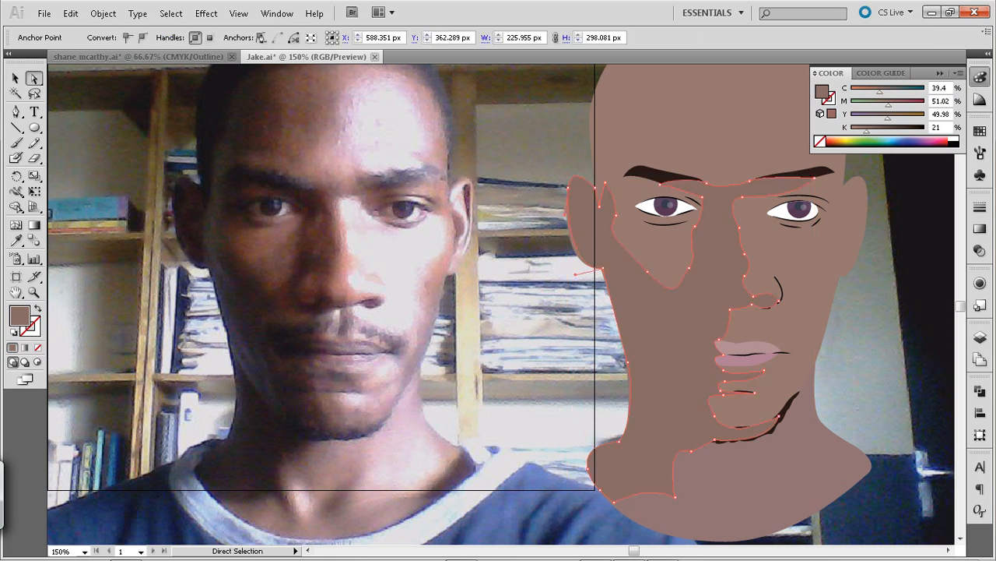
key(plus)
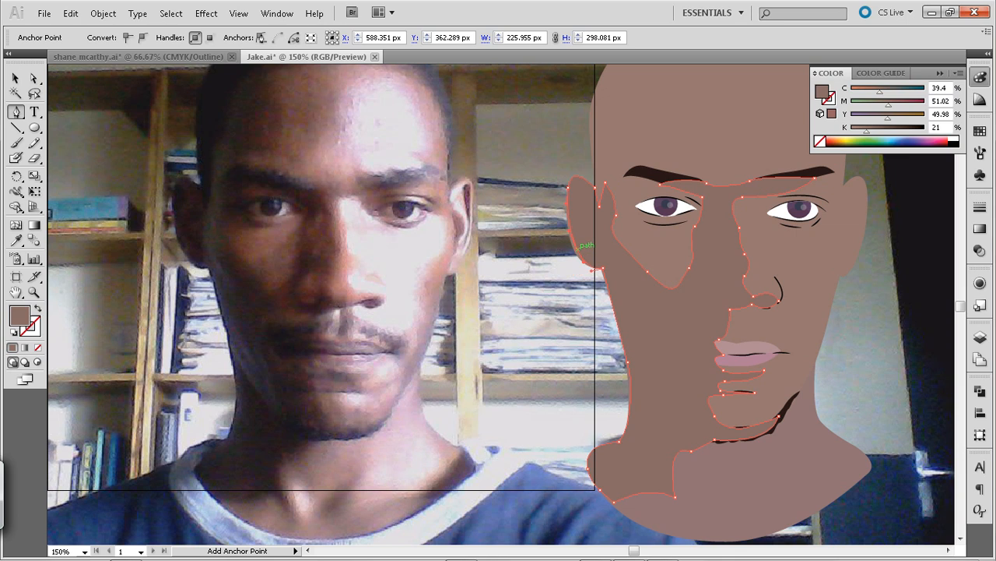
click(578, 249)
key(Left)
key(Left)
key(Left)
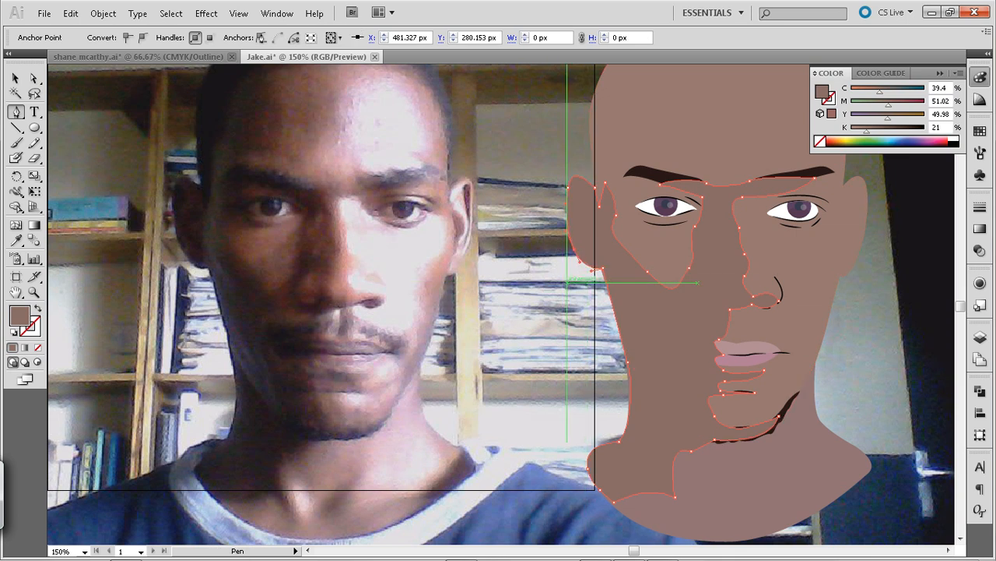
key(v)
key(ctrl+shift+a)
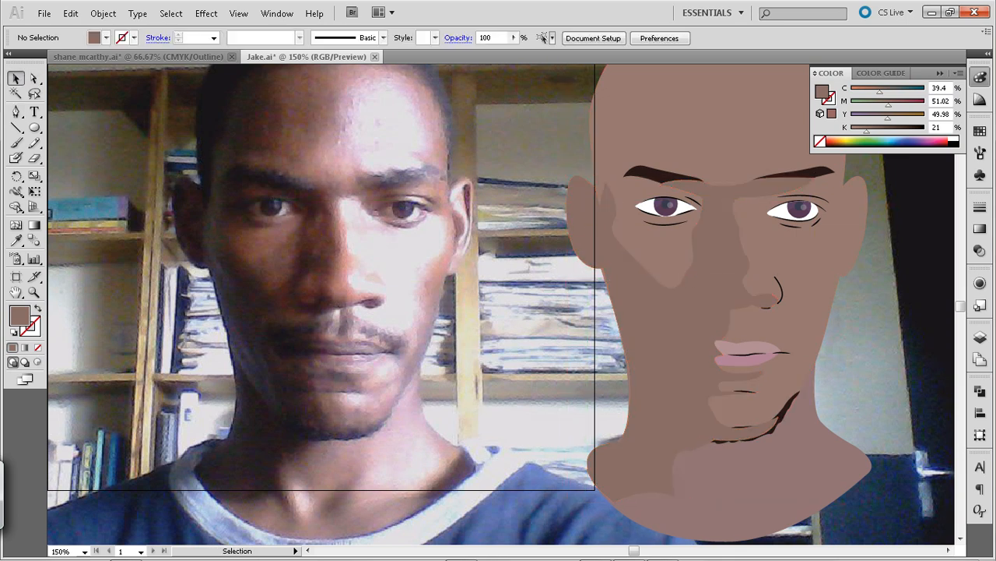
Send the shading shape backward in the stacking order so it sits behind the eyebrows, nose lines, lips and beard
click(661, 335)
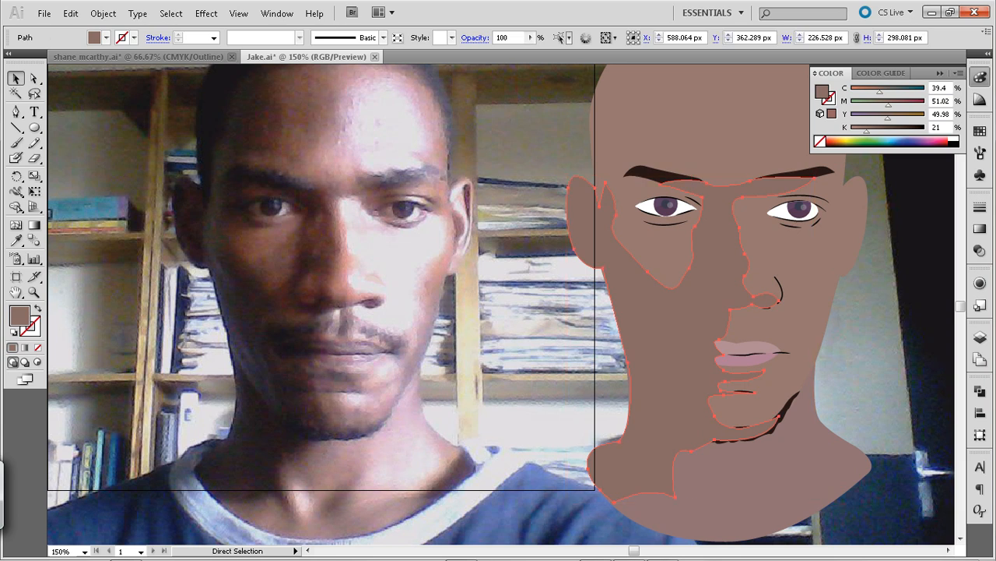
key(ctrl+minus)
key(ctrl+minus)
key(ctrl+minus)
key(ctrl+plus)
key(ctrl+plus)
key(ctrl+plus)
key(ctrl+bracketleft)
key(ctrl+bracketleft)
key(ctrl+bracketright)
key(ctrl+bracketright)
key(ctrl+bracketleft)
key(ctrl+bracketright)
key(ctrl+bracketleft)
key(v)
key(ctrl+shift+a)
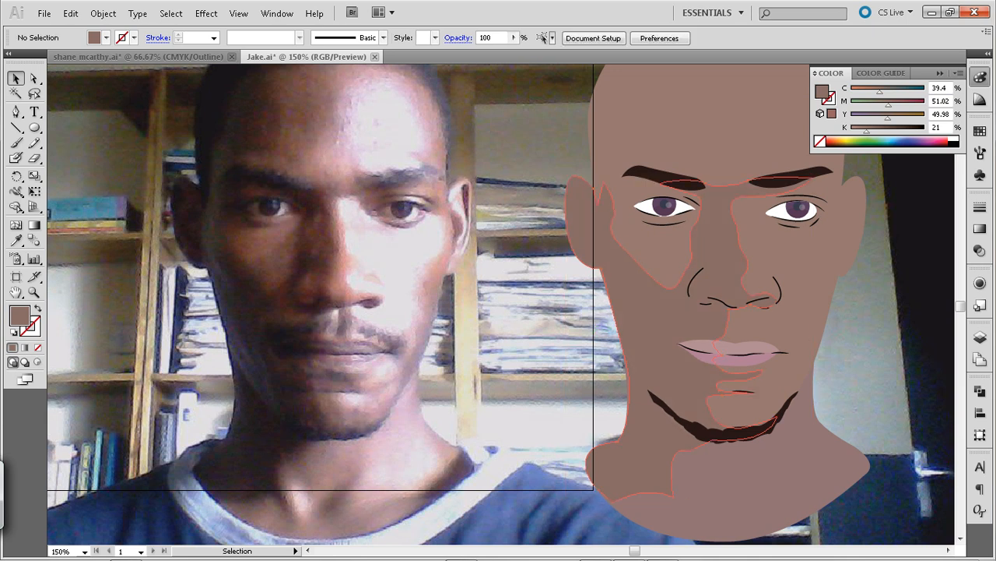
Set the shading shape's opacity to 41% and darken its fill colour to 705551
click(660, 327)
click(529, 37)
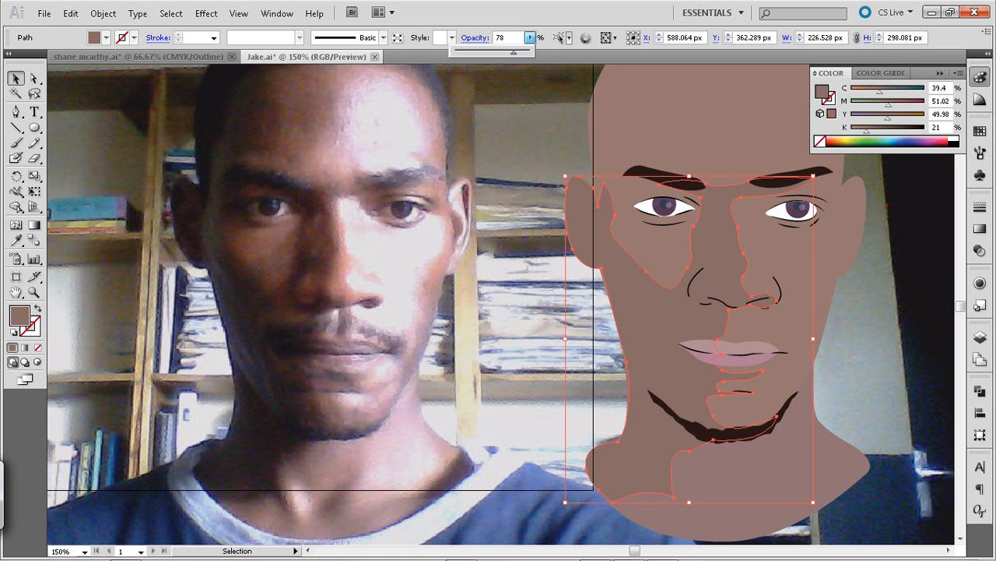
drag(529, 53, 486, 53)
double_click(20, 315)
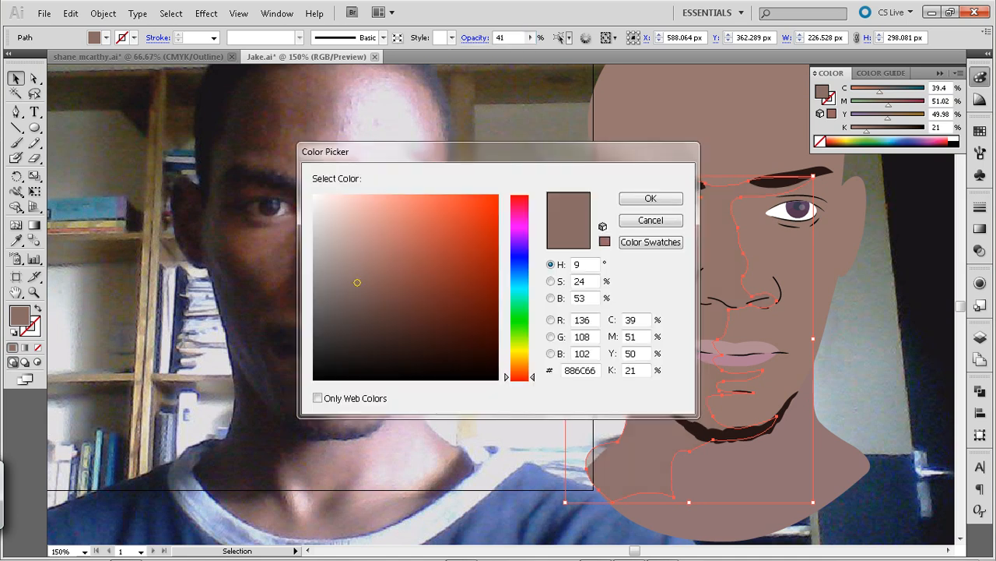
drag(357, 282, 364, 299)
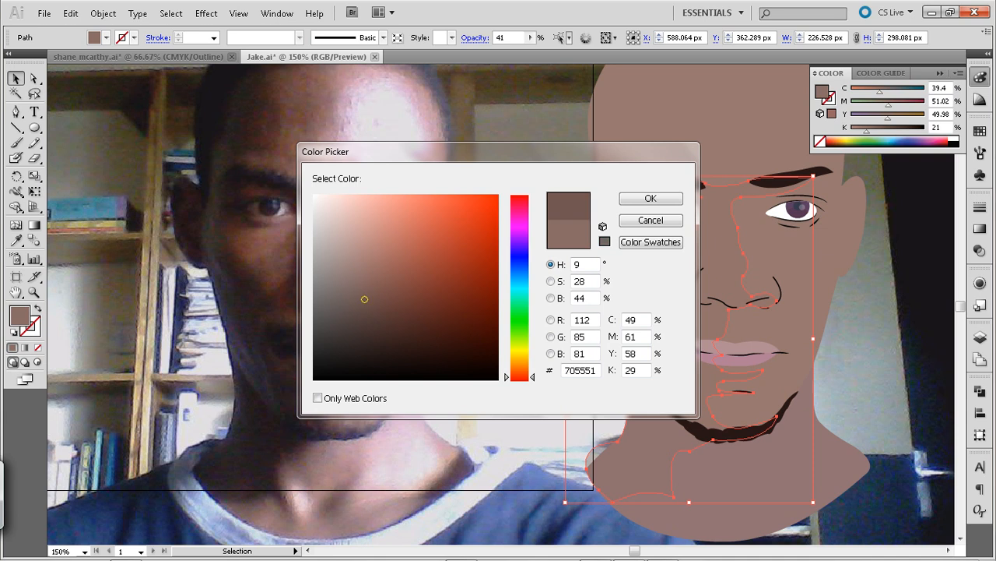
key(Return)
key(ctrl+shift+a)
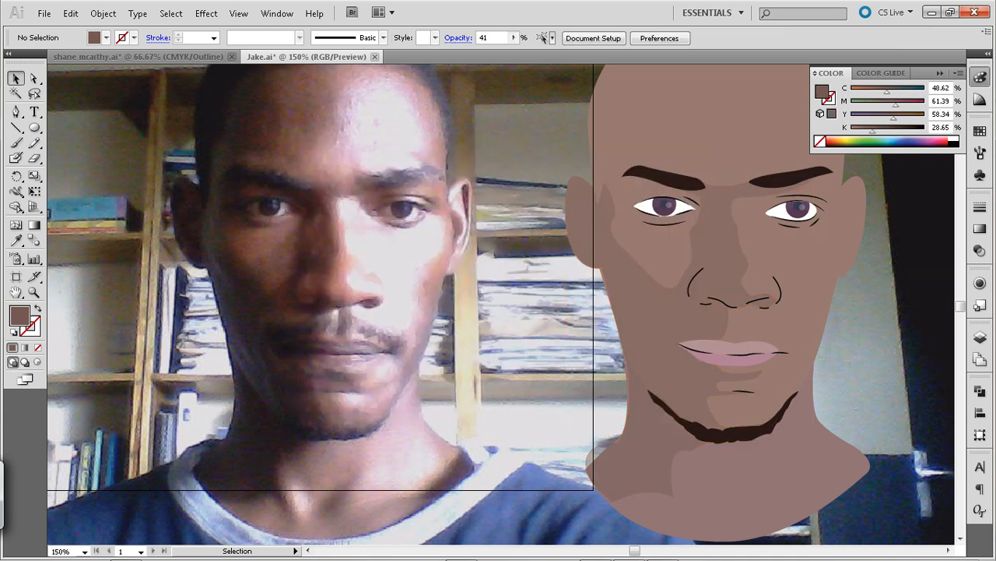
Reduce the large face shading shape's opacity to 21%, deselect it and save the file
click(724, 404)
click(529, 37)
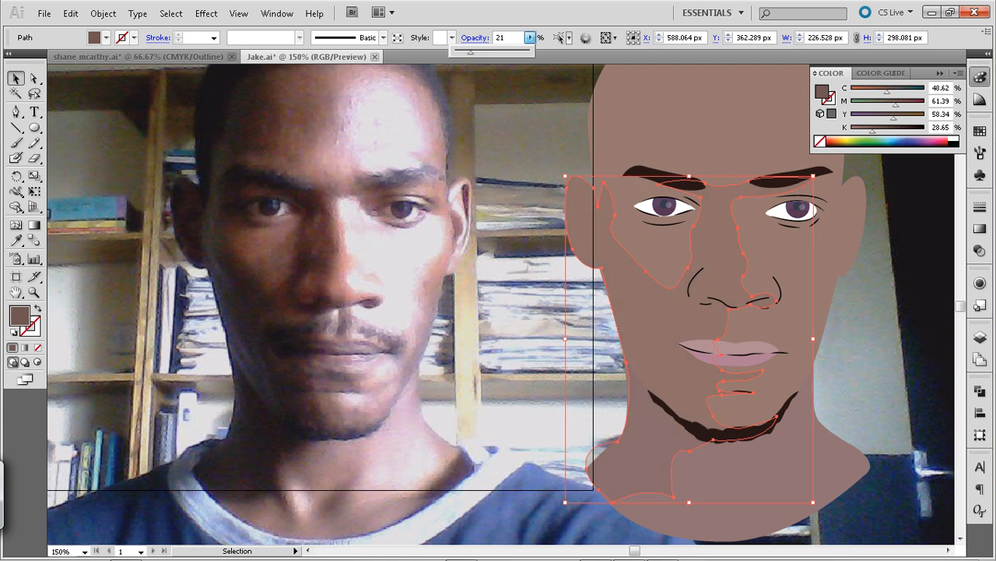
key(Return)
key(ctrl+shift+a)
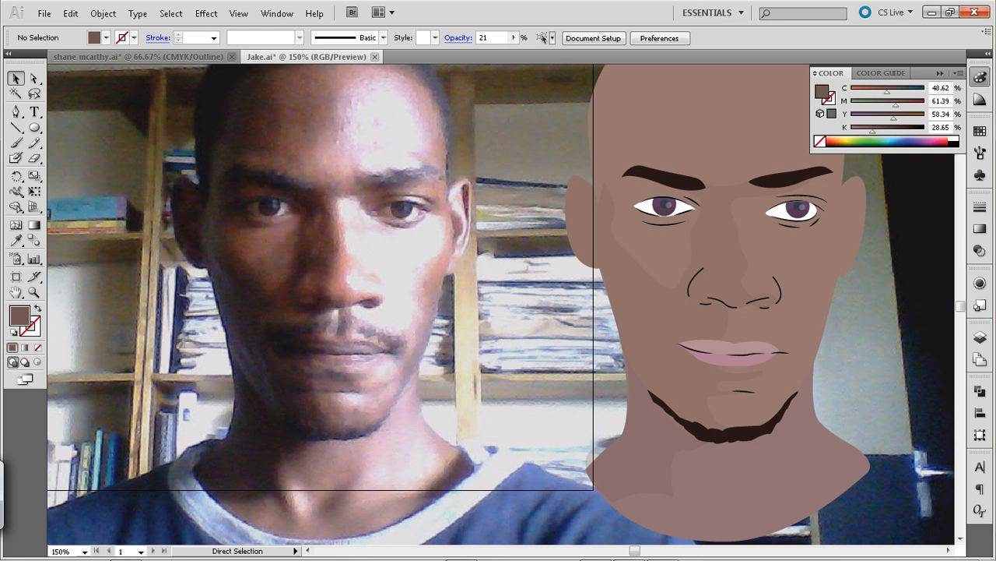
key(ctrl+s)
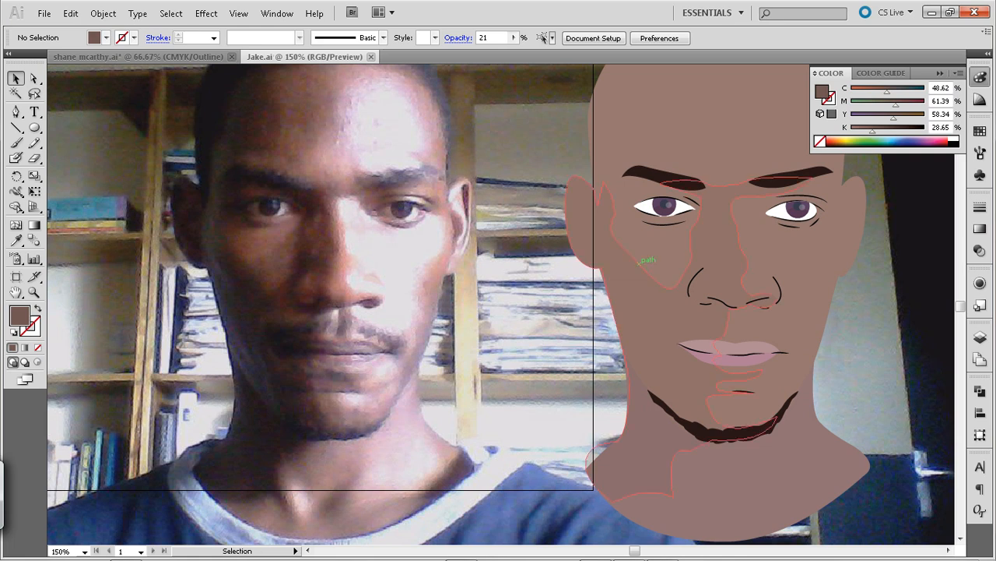
Begin a shading path on the photo from the lit-side eye's outer corner, curving down the cheek to the mouth corner
key(p)
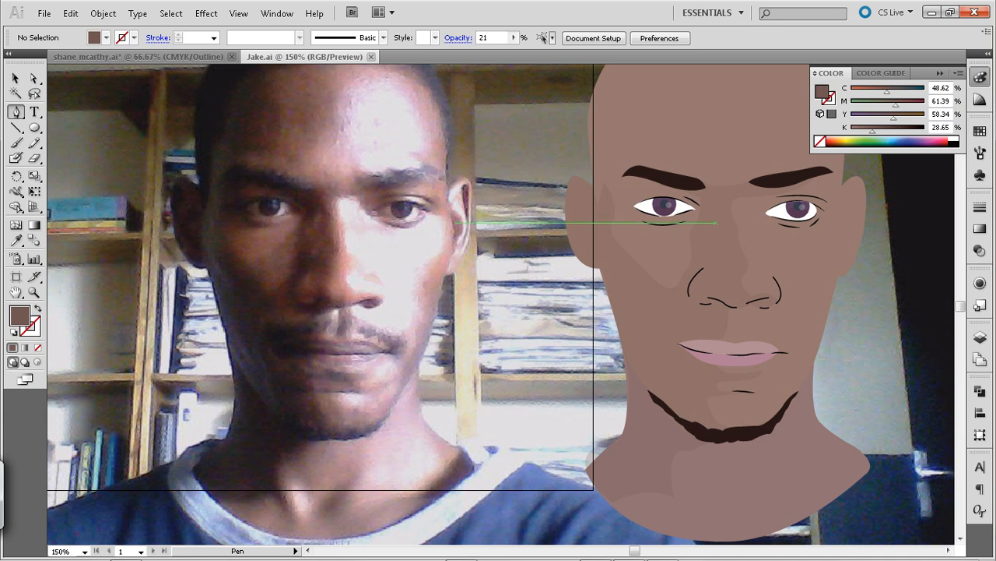
click(430, 211)
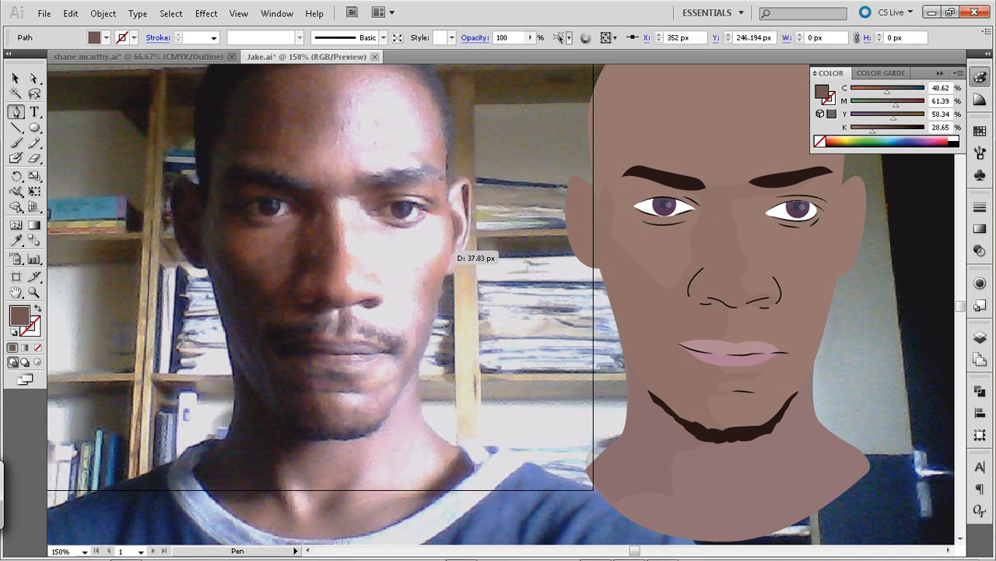
drag(435, 259, 433, 317)
click(434, 258)
click(421, 290)
click(421, 290)
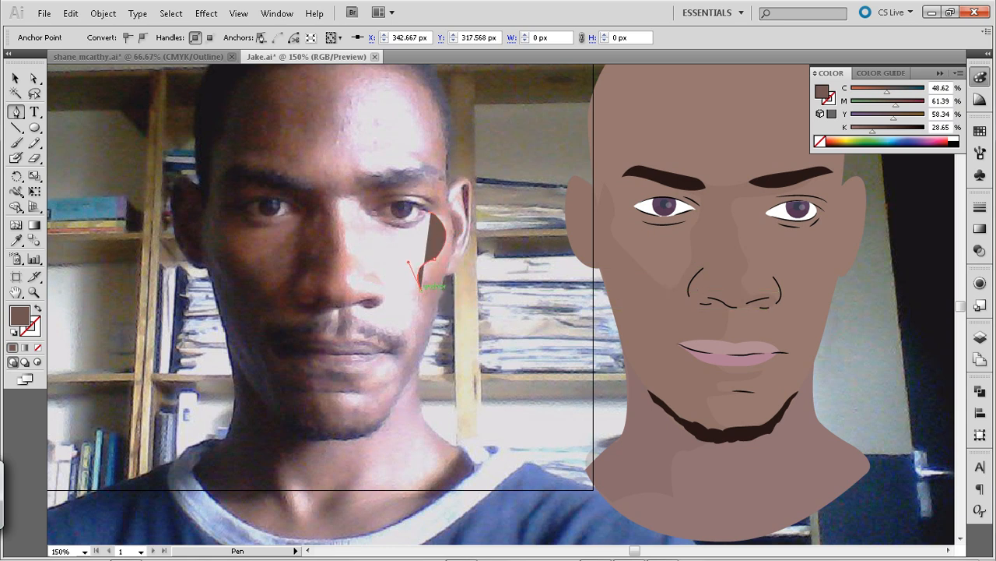
drag(400, 334, 383, 336)
click(400, 334)
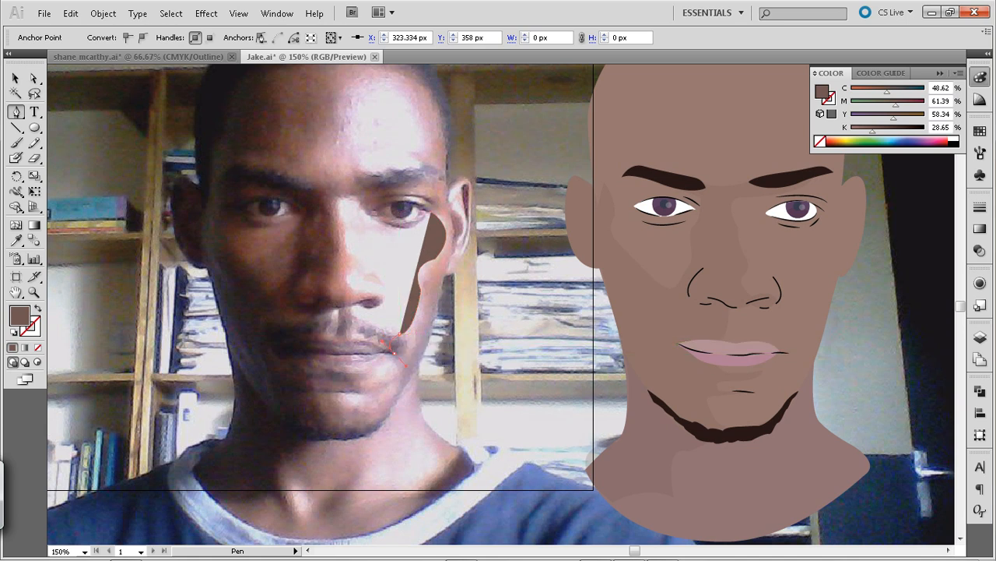
Continue the cheek shading path around the mouth corner and below the lower lip, placing a point back toward the jaw
drag(407, 366, 408, 367)
click(394, 353)
click(386, 384)
drag(366, 384, 362, 402)
click(387, 384)
click(405, 380)
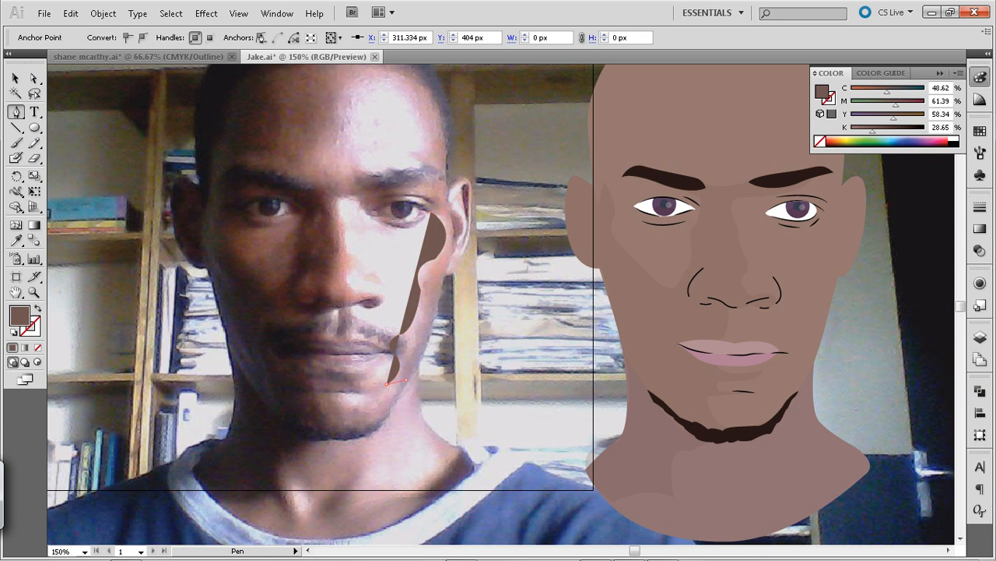
Nudge the anchor beside the chin to X 325.334, Y 394.334 px and extend the cheek shading path down to the jawline
key(Up)
key(Up)
key(Up)
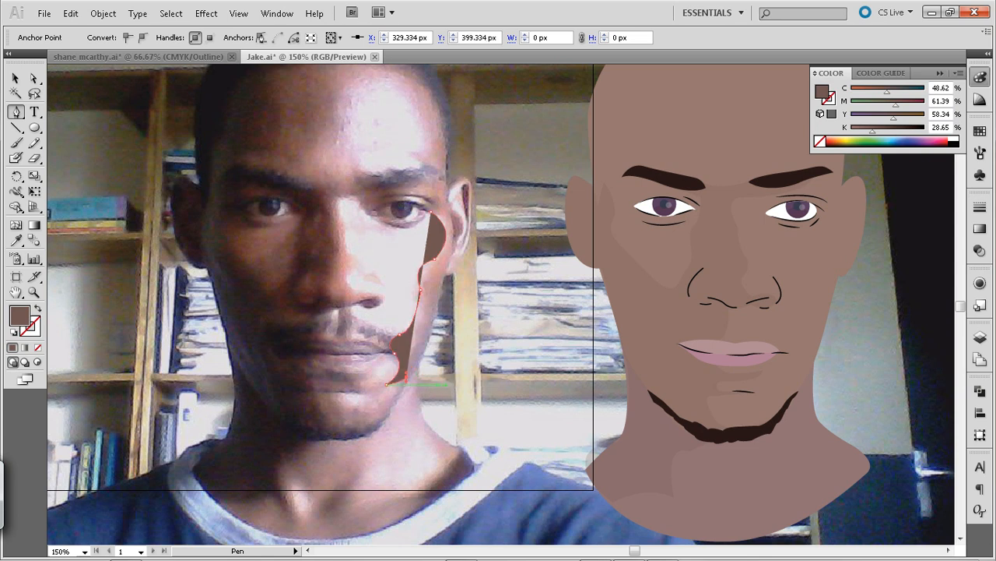
key(Left)
key(Left)
key(Left)
key(Left)
key(Up)
key(Up)
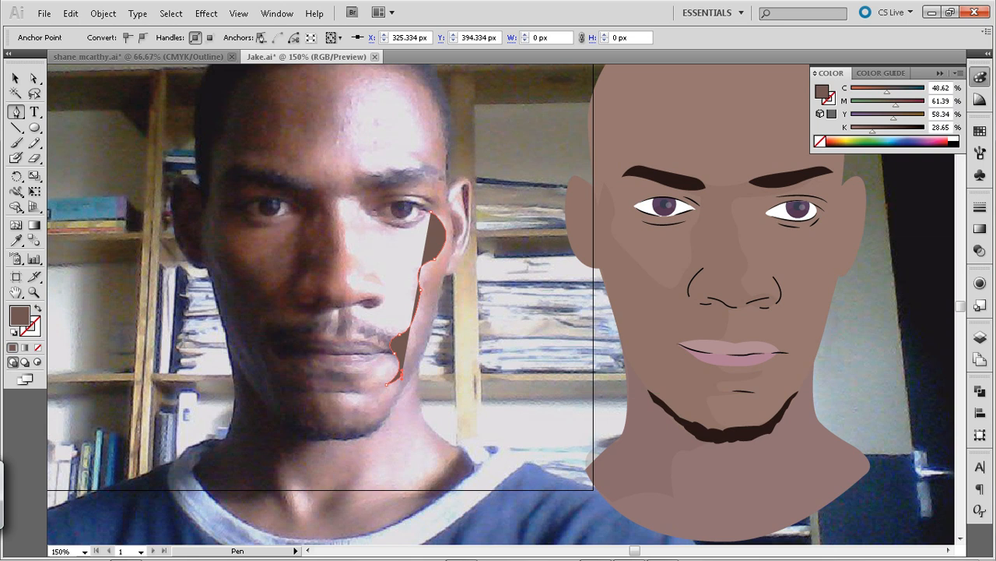
click(393, 403)
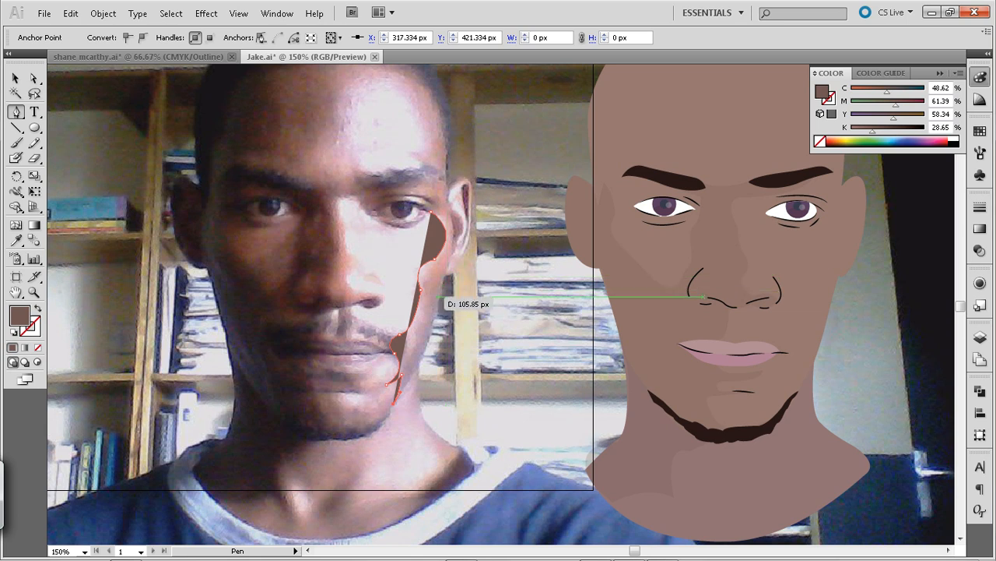
Curve the cheek shading path back up along the outer jaw edge to a point below the ear
click(441, 281)
drag(440, 281, 447, 210)
click(440, 281)
drag(426, 290, 427, 244)
click(450, 254)
drag(453, 246, 454, 245)
key(ctrl+z)
key(ctrl+z)
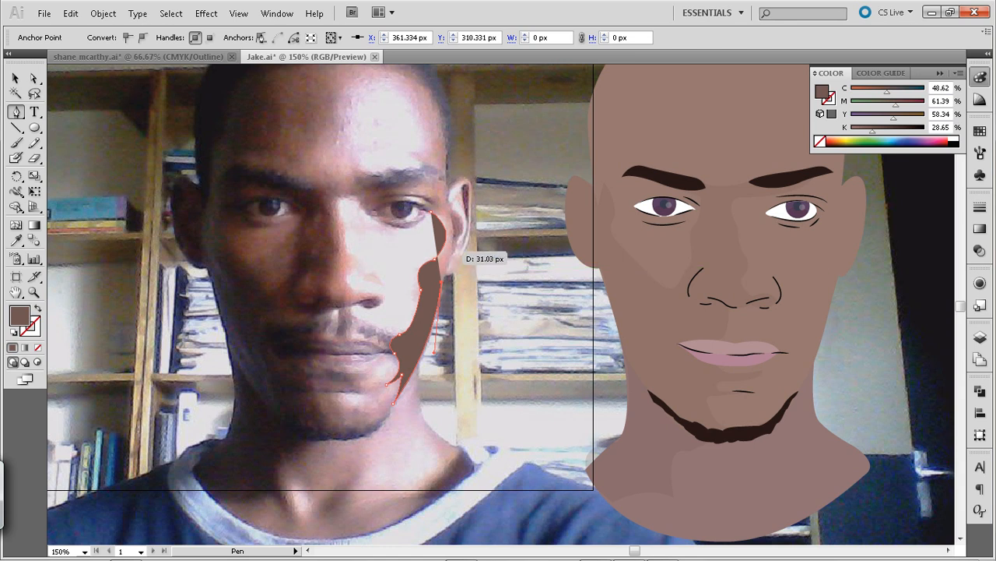
Extend the cheek shading path up through the earlobe and inner ear to where the ear meets the face
click(454, 249)
drag(457, 246, 456, 246)
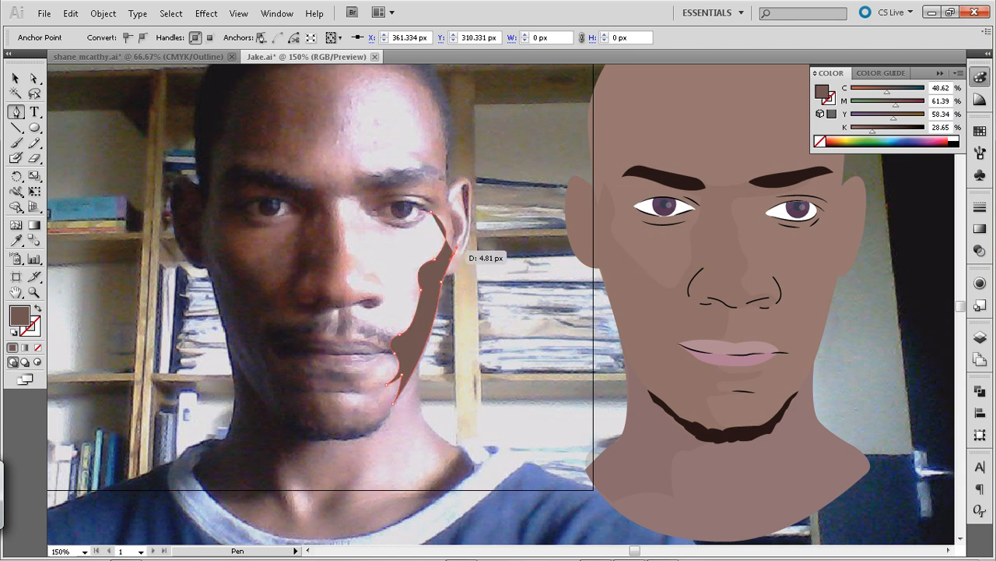
click(454, 251)
click(461, 235)
click(449, 211)
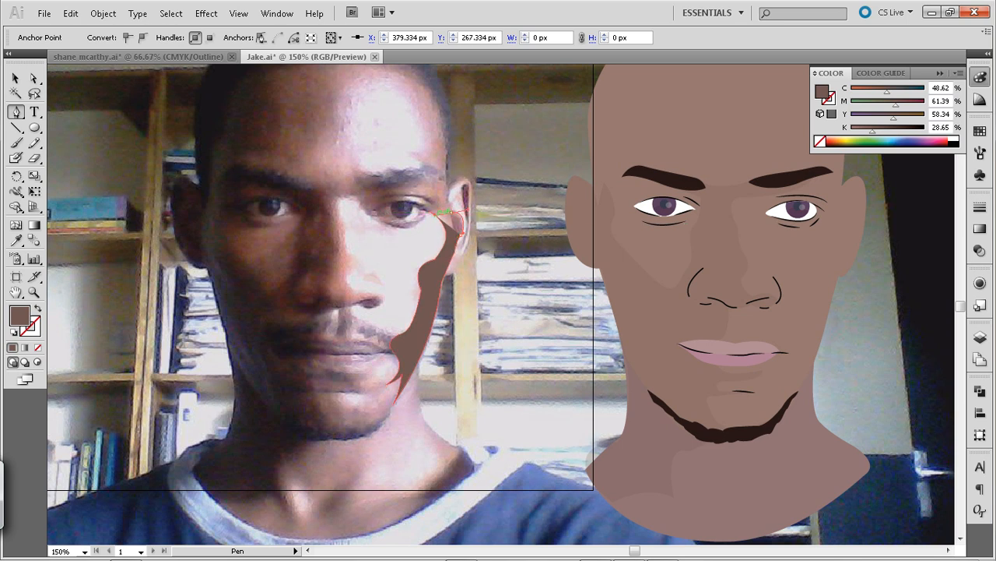
Carry the shading path over the temple to the eyebrow, curve back beside the eye and close it at its starting point
drag(438, 214, 450, 179)
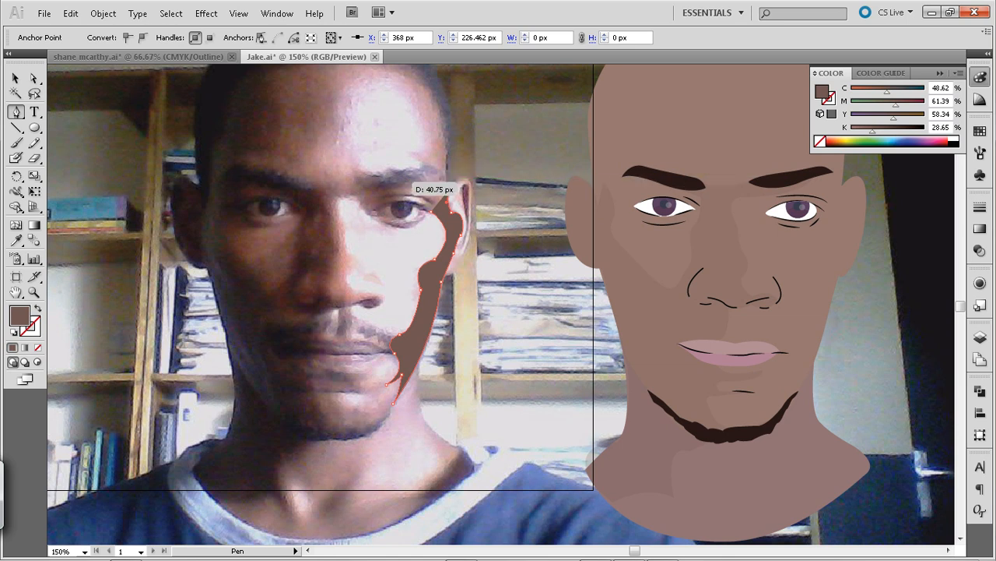
drag(410, 177, 432, 211)
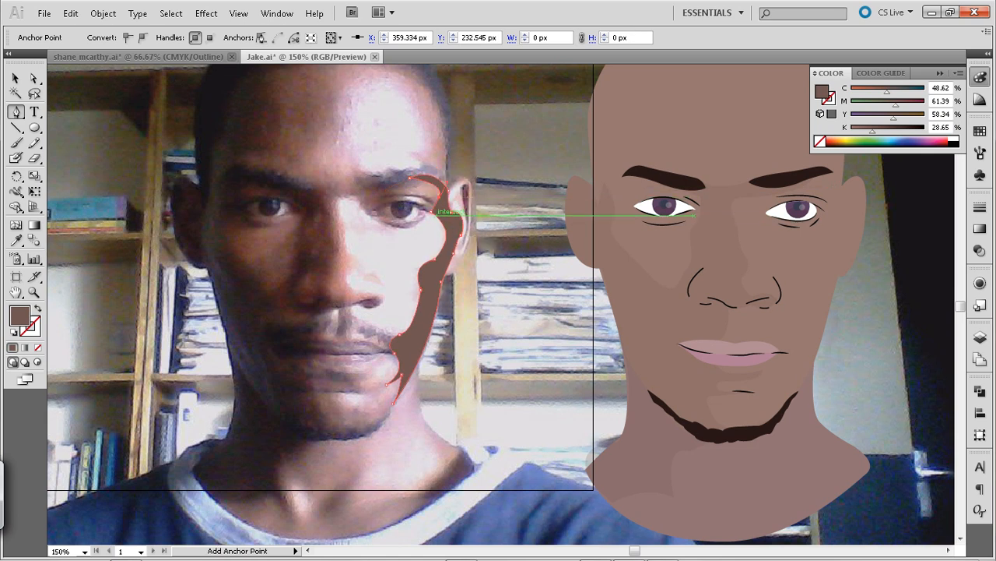
click(433, 209)
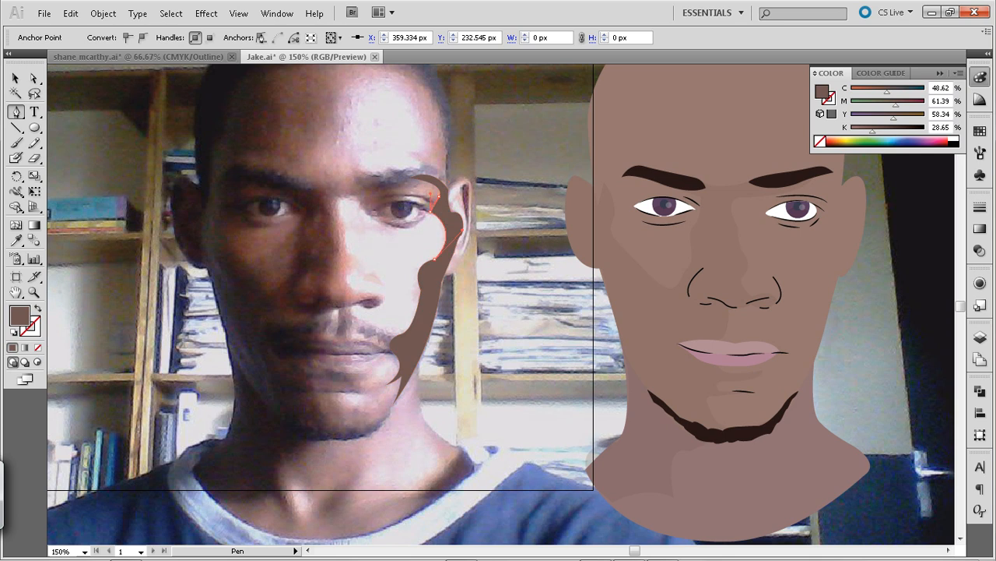
Copy the existing face shading's fill and opacity onto the new cheek shape with the Eyedropper
key(v)
key(i)
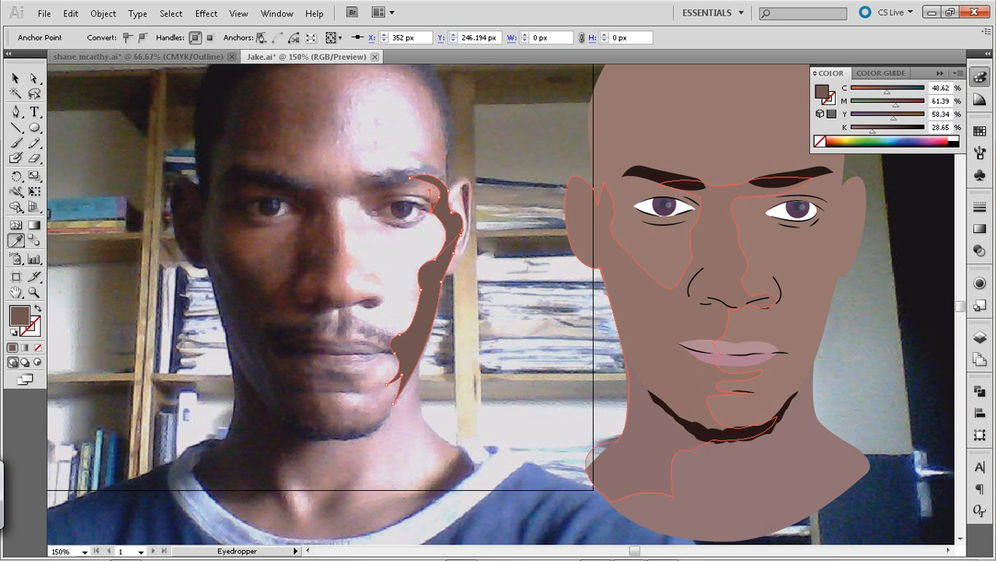
click(609, 220)
key(v)
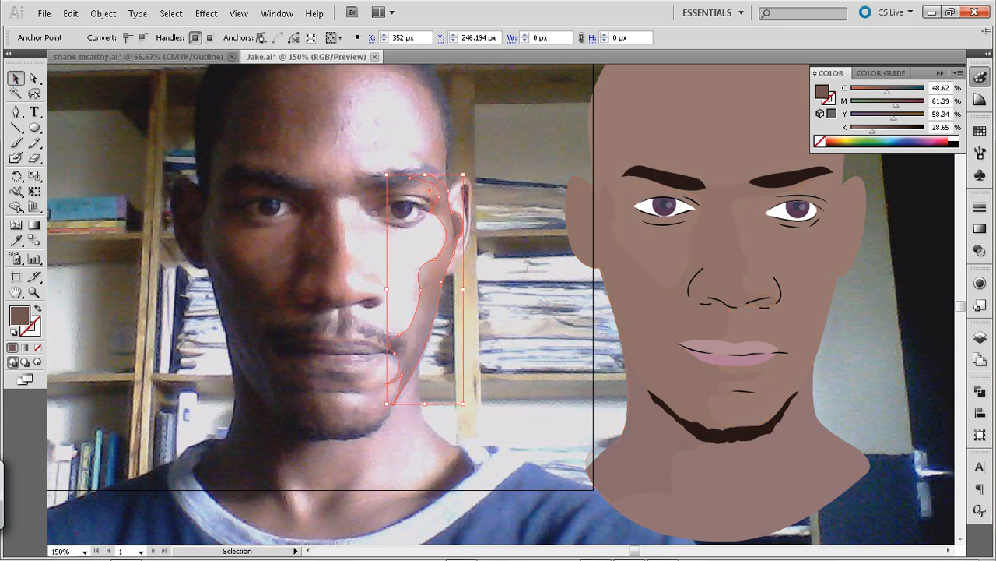
Move the cheek shading shape horizontally onto the illustrated face at X 686.359 px, aligning it with the lit-side face edge
key(shift+Right)
key(shift+Left)
key(ctrl+shift+a)
click(429, 300)
drag(430, 300, 823, 300)
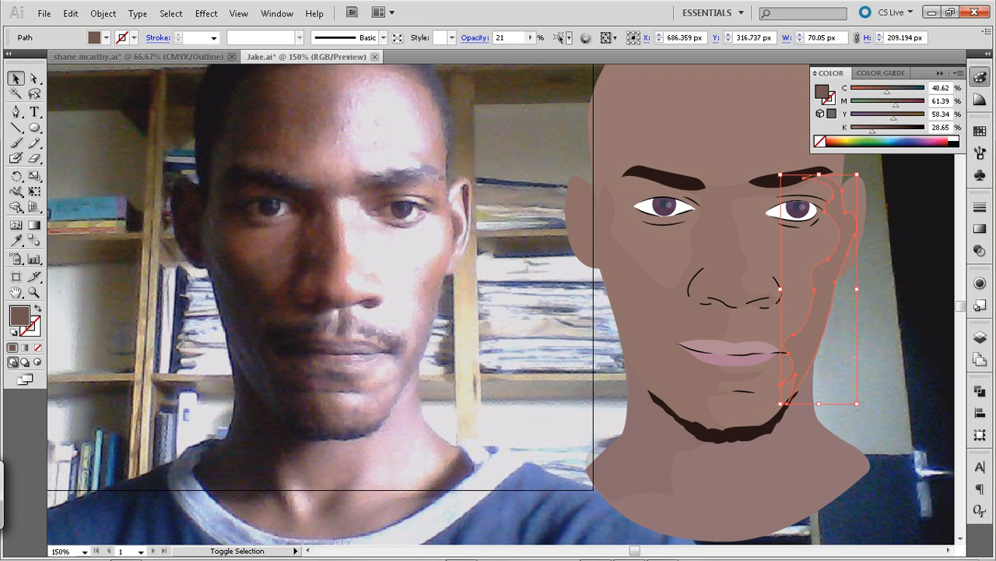
key(ctrl+shift+a)
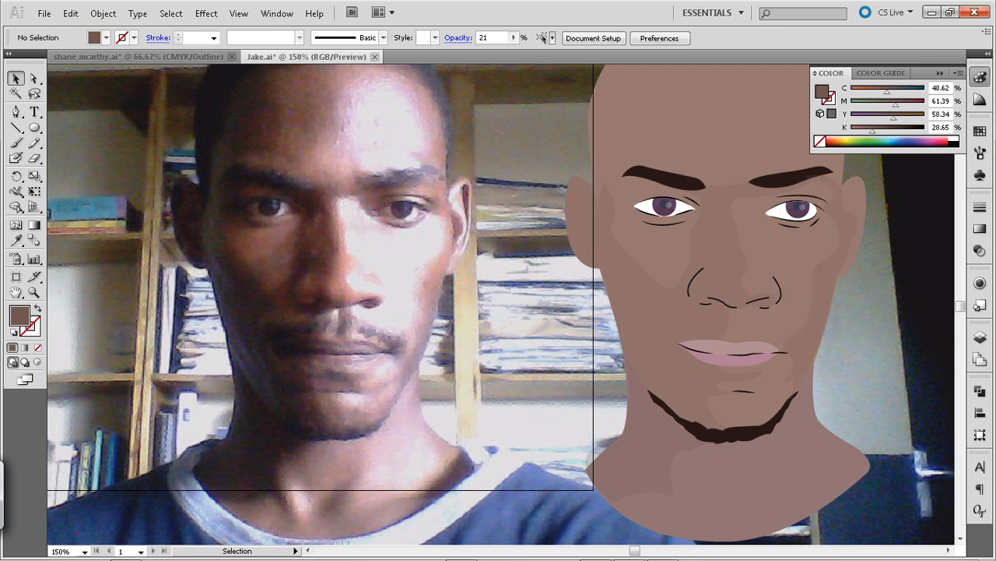
Adjust the curve handle along the cheek shading's outer jaw edge to follow the illustrated face, and deselect the shape
key(a)
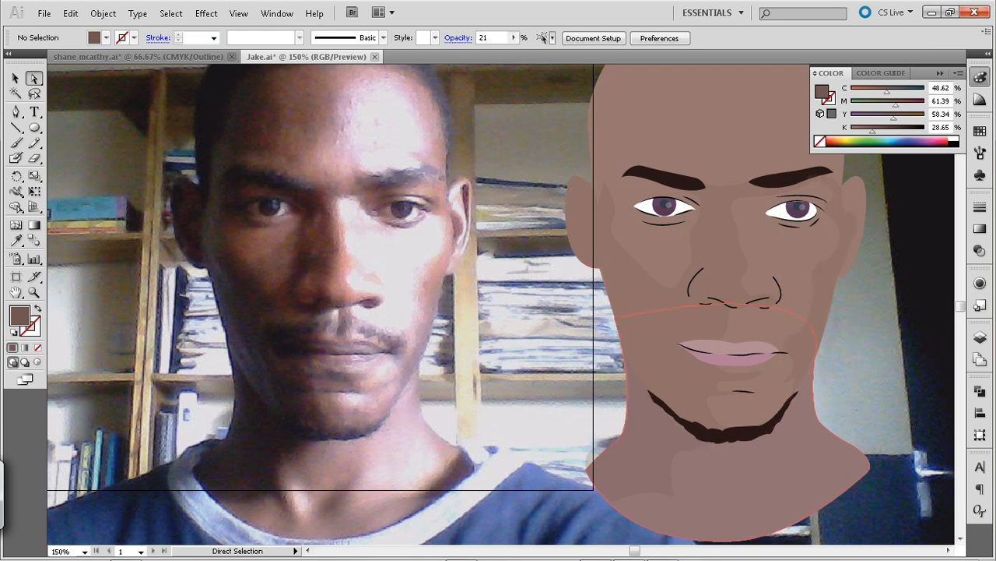
click(788, 399)
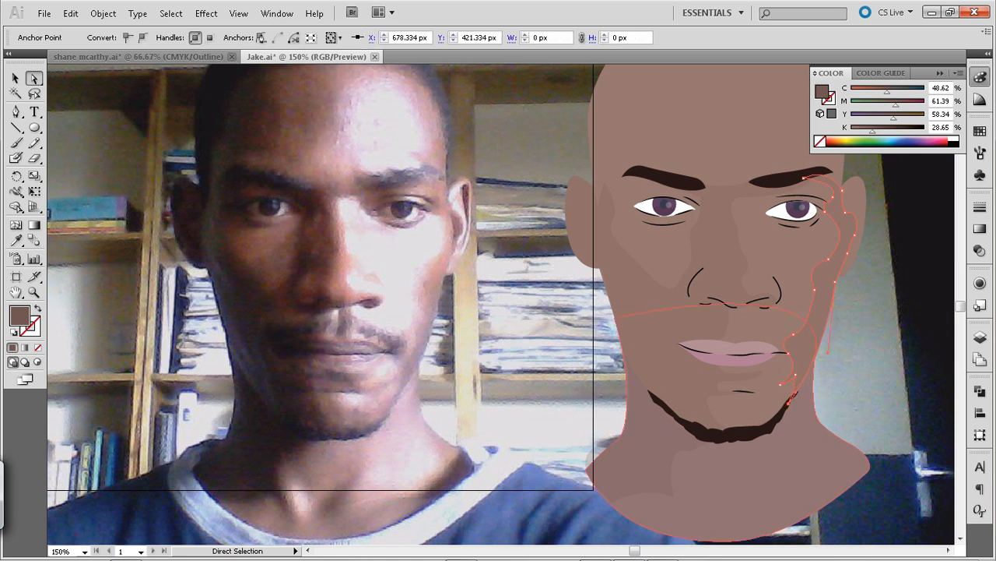
drag(828, 352, 828, 353)
click(851, 355)
key(v)
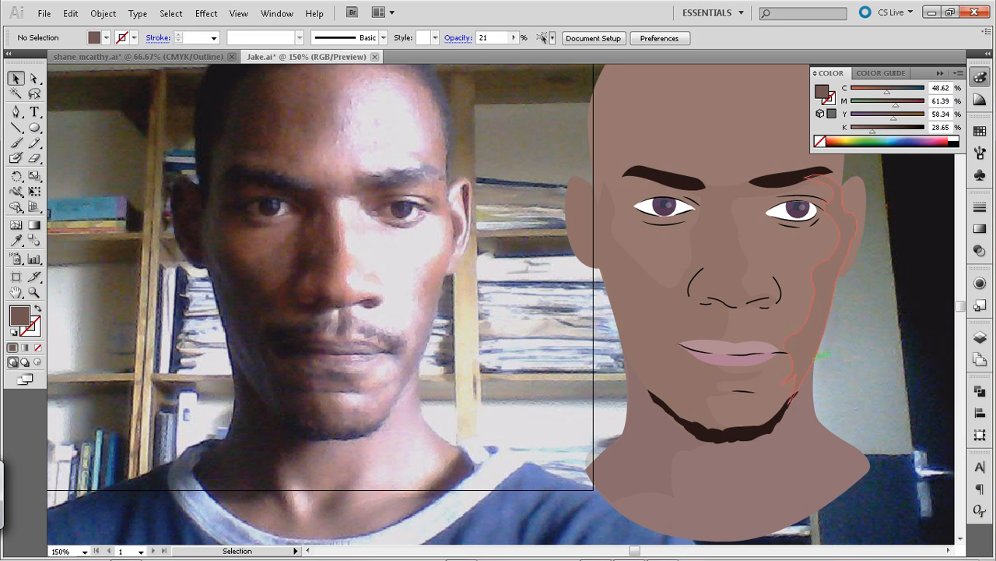
click(826, 311)
click(874, 327)
Draw a closed highlight shape about 65 by 79 px on the photo's forehead above the lit-side eyebrow
key(p)
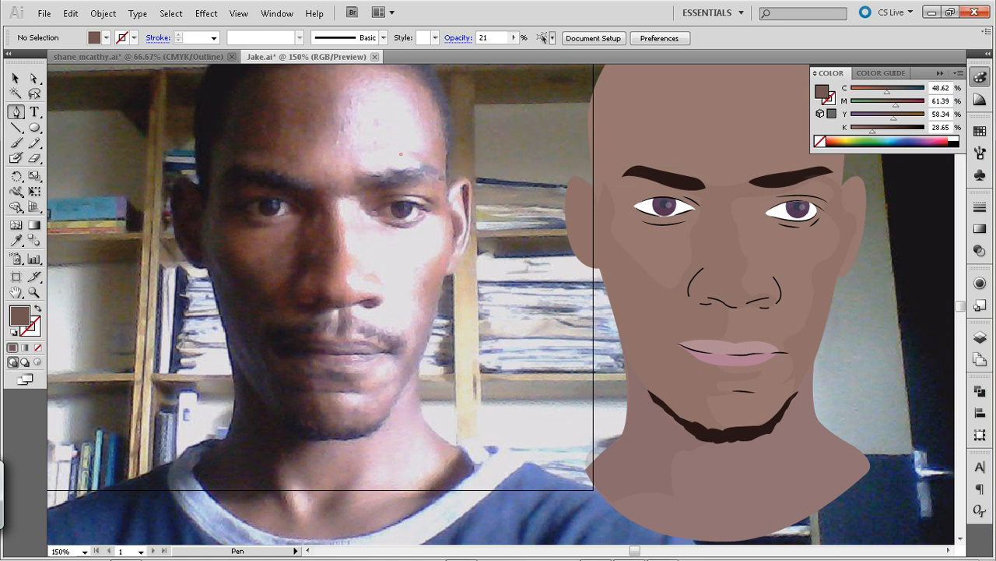
click(401, 154)
click(425, 164)
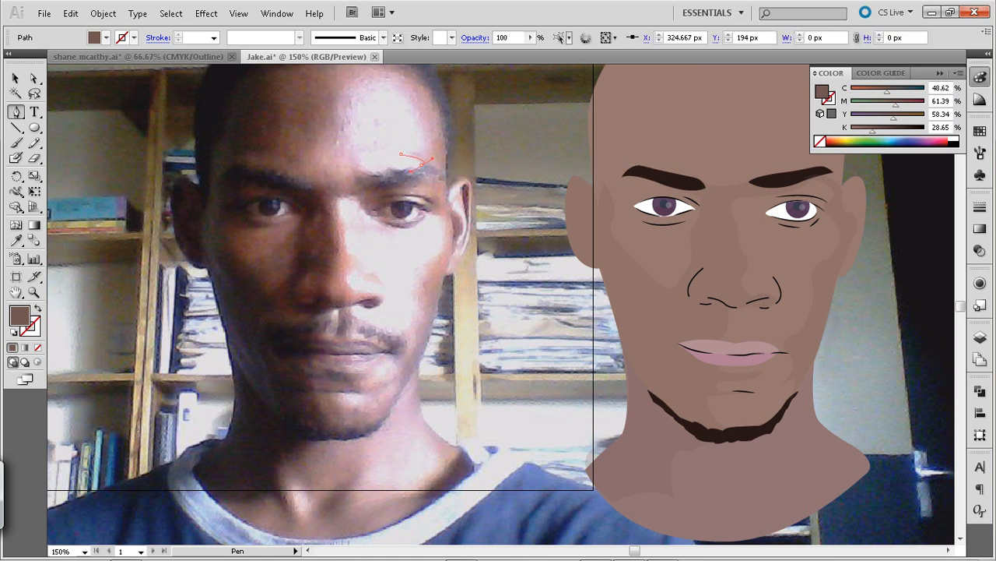
click(422, 164)
drag(362, 166, 403, 145)
click(380, 149)
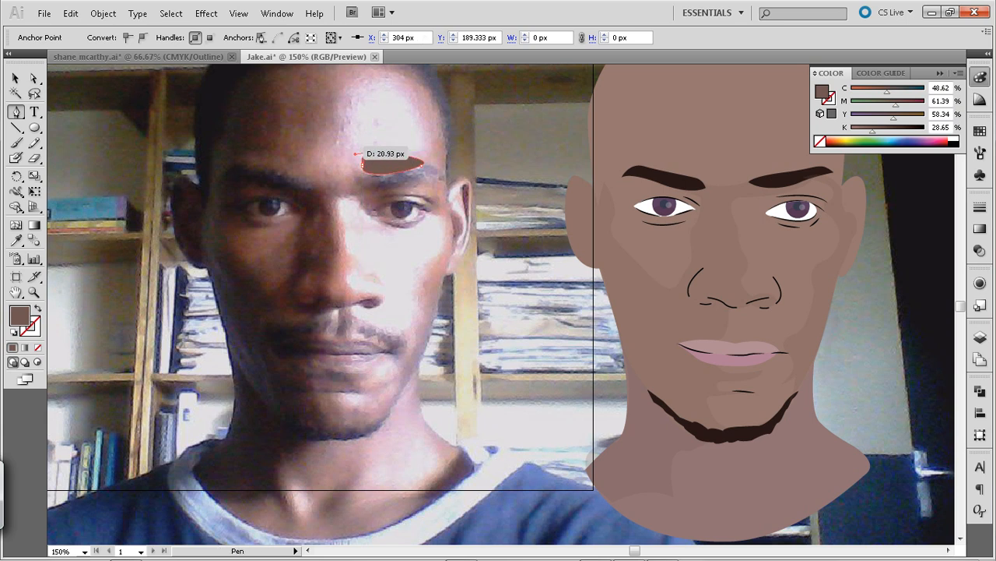
drag(355, 139, 353, 123)
drag(388, 89, 415, 100)
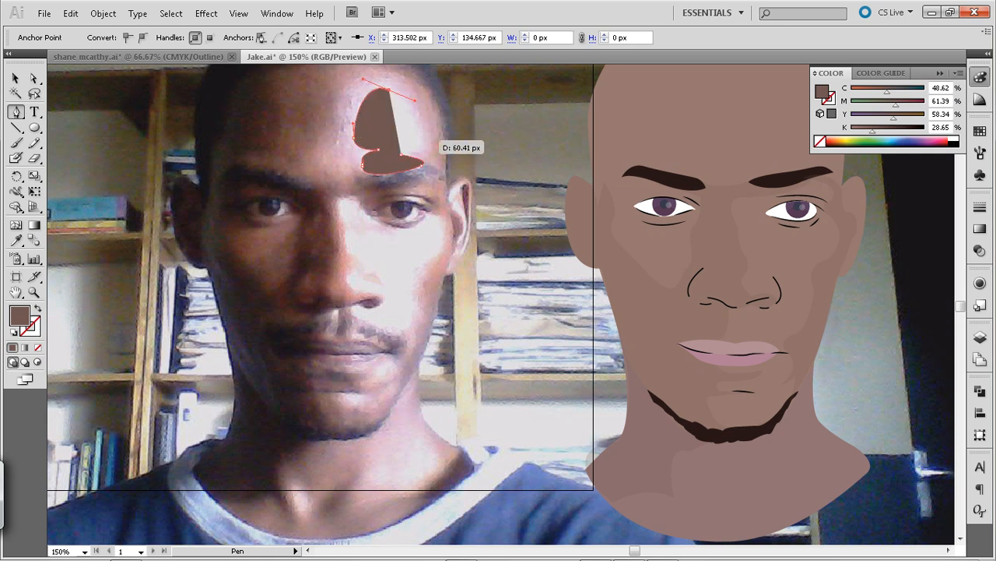
drag(401, 154, 447, 155)
Fill the forehead highlight shape with pale pink sampled from the photo's forehead and deselect it
key(i)
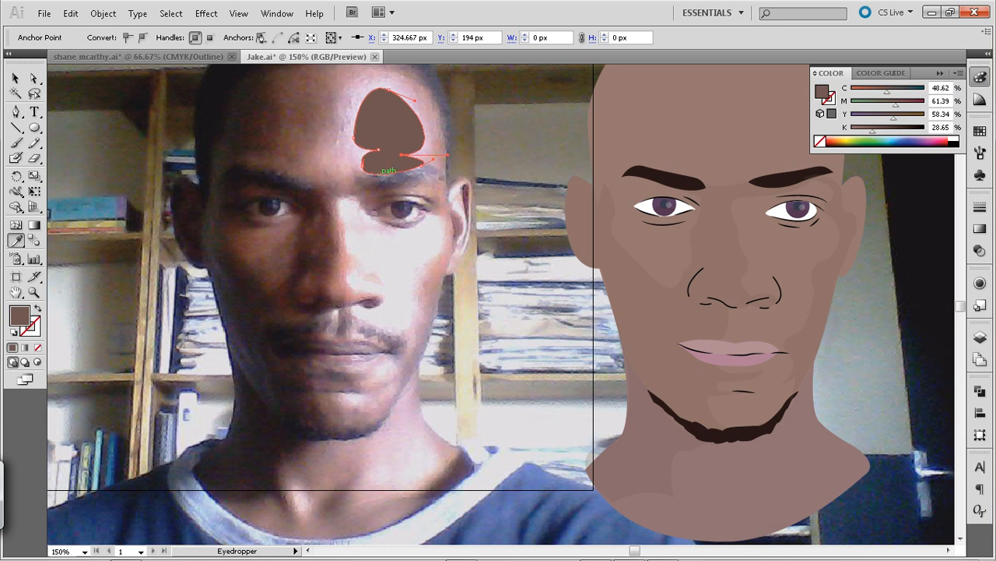
click(361, 98)
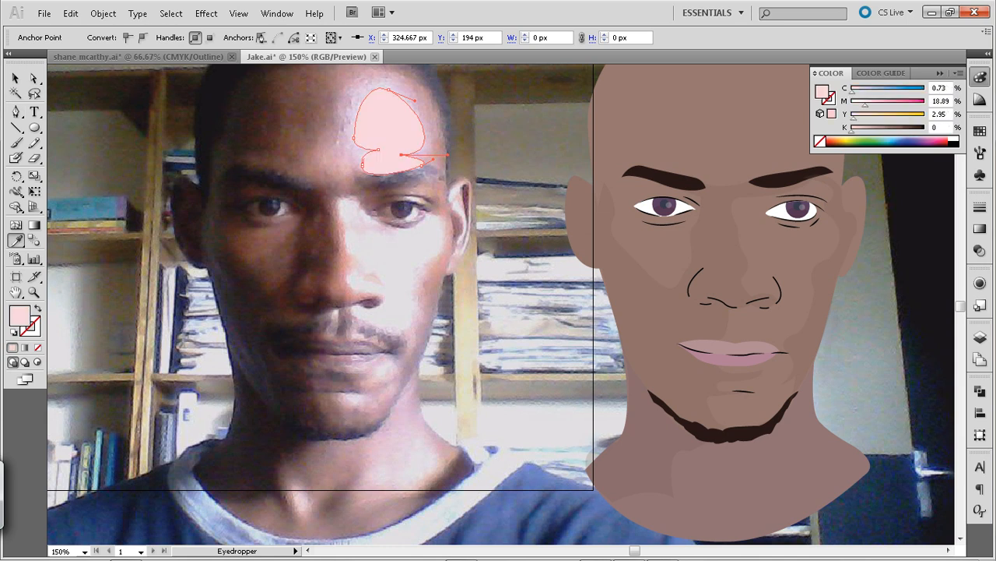
click(16, 79)
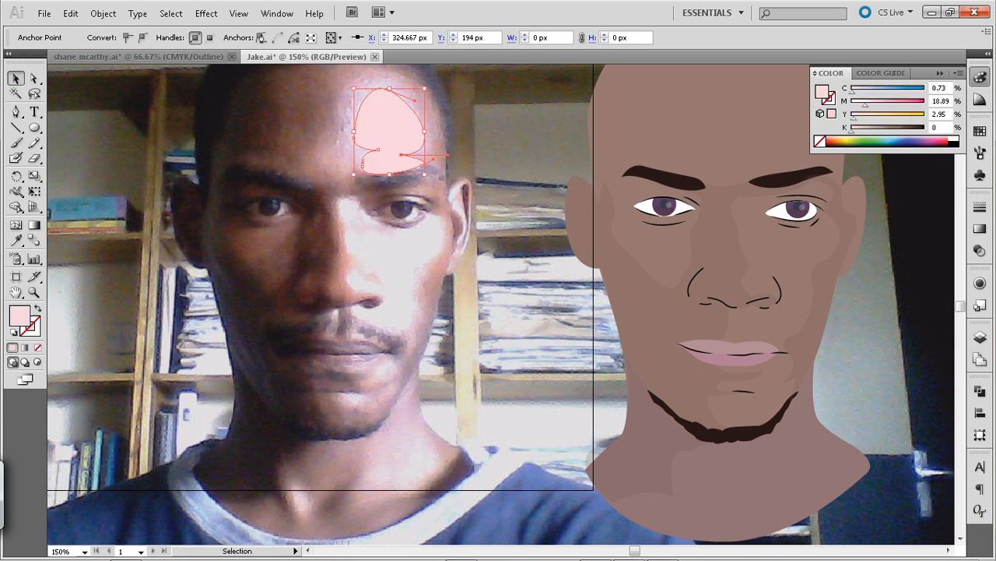
click(311, 132)
Move the forehead highlight shape horizontally onto the illustrated forehead at X 673.739 px
click(378, 128)
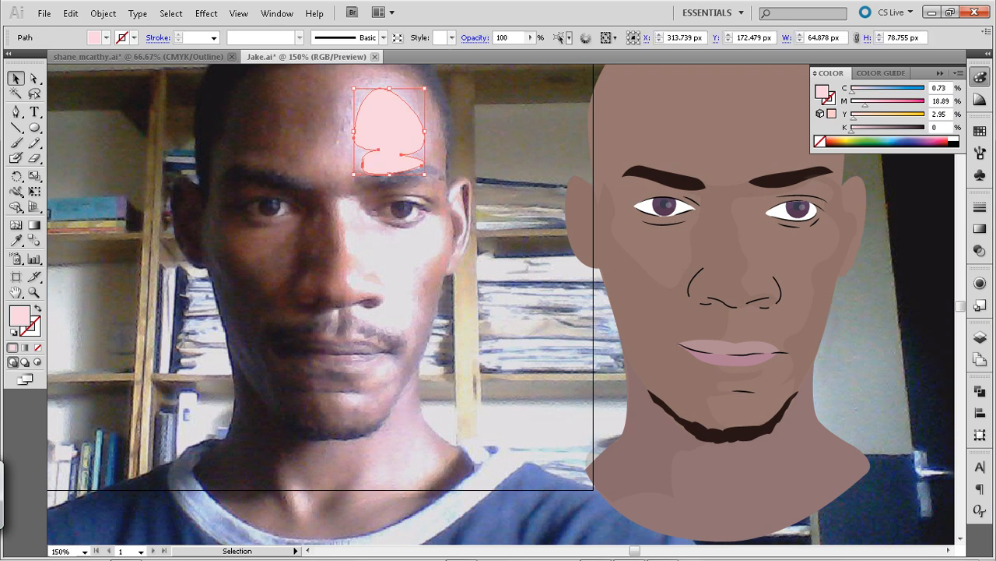
key(shift+Right)
key(shift+Right)
key(shift+Right)
key(shift+Right)
key(shift+Right)
key(shift+Right)
key(shift+Right)
key(shift+Right)
key(shift+Right)
key(shift+Right)
key(shift+Right)
key(shift+Right)
key(shift+Right)
key(shift+Right)
key(shift+Right)
key(shift+Right)
key(shift+Right)
key(shift+Right)
key(shift+Right)
key(shift+Right)
key(shift+Right)
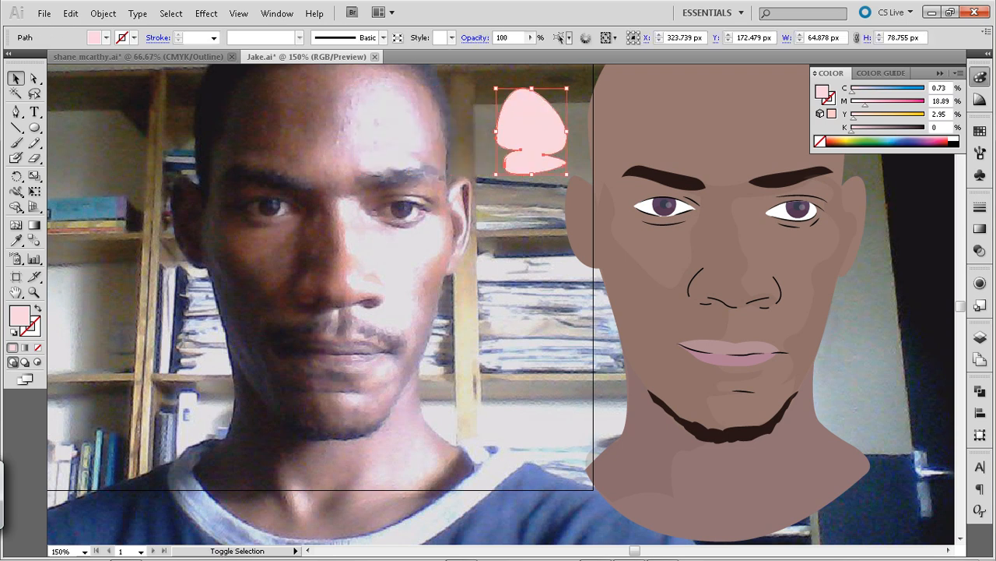
key(shift+Right)
key(shift+Right)
key(shift+Right)
key(shift+Right)
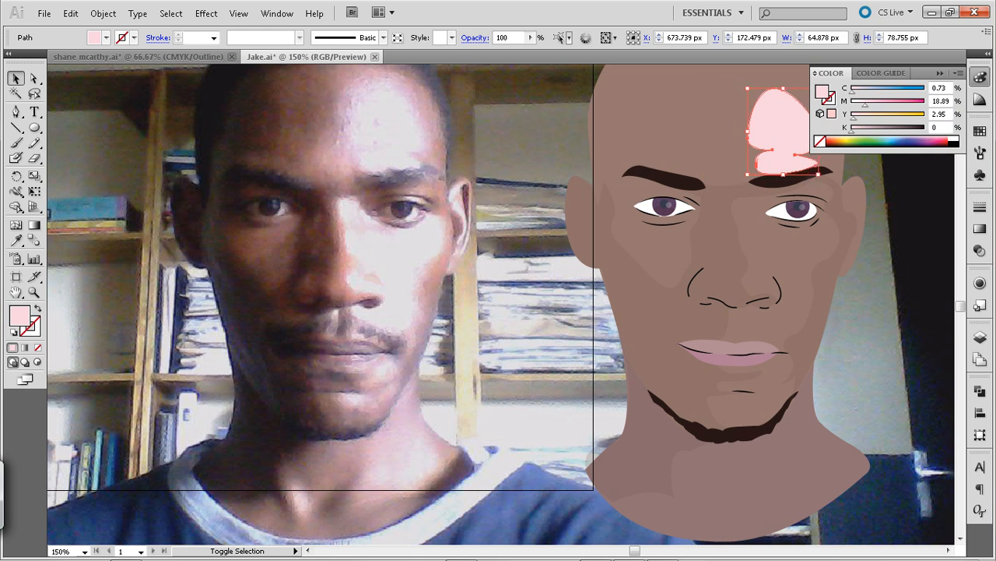
Refill the forehead highlight with light grey sampled from the brightest part of the photo's forehead (C 10.41, M 8.92, Y 7.43, K 0)
key(a)
key(v)
key(i)
click(376, 114)
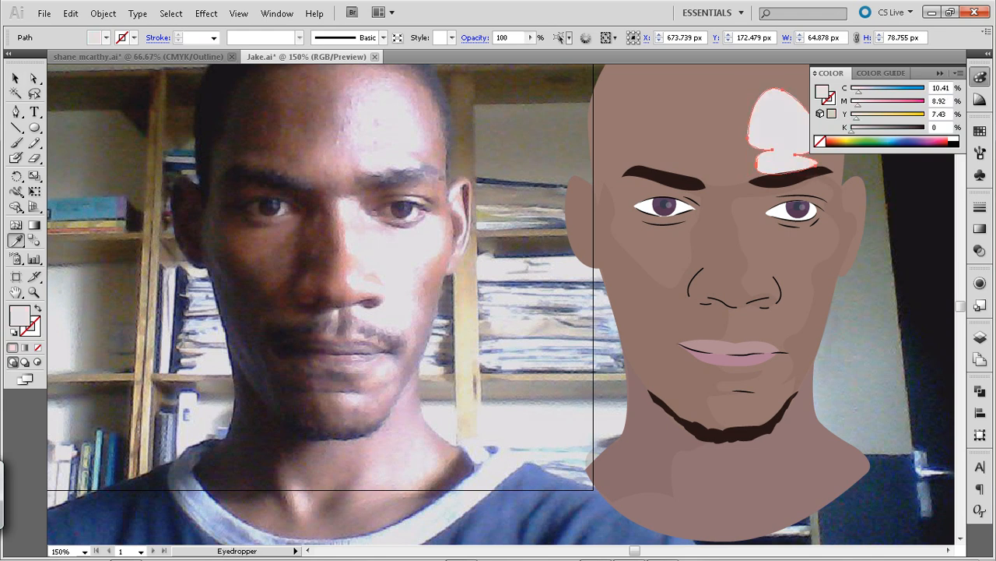
Try filling the forehead highlight with brown sampled from the illustrated face and adjusted to C 31, M 58, Y 59, K 0
click(704, 123)
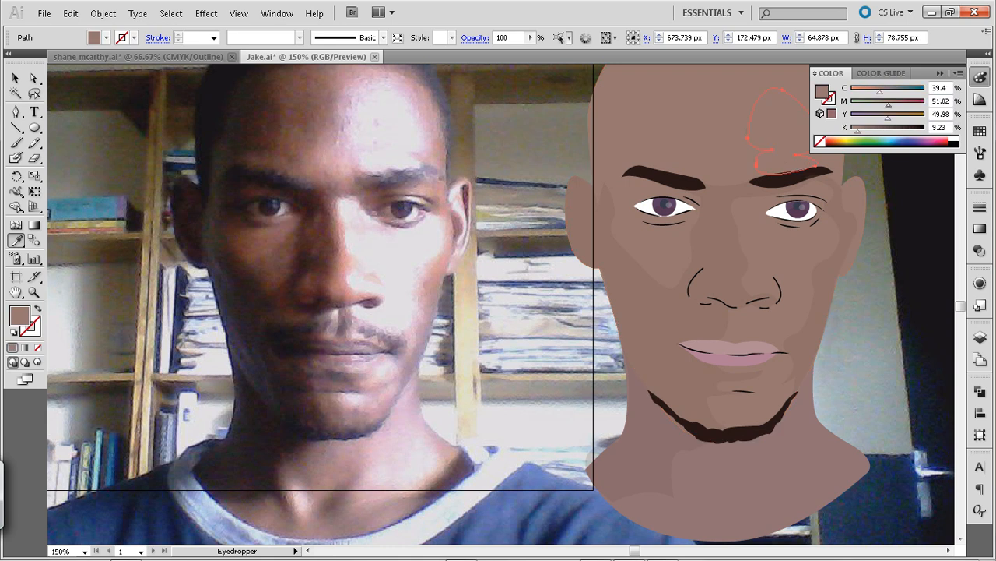
drag(877, 92, 871, 92)
drag(858, 131, 851, 131)
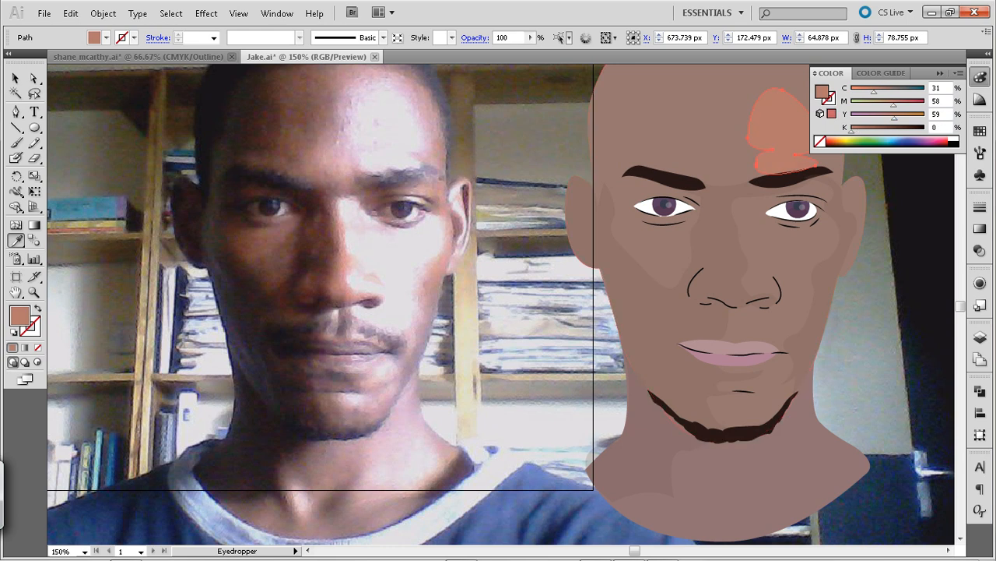
Fill the forehead highlight with pale pink sampled from the photo's forehead (C 10.5, M 17.99, Y 4.63, K 0) and deselect it
click(377, 124)
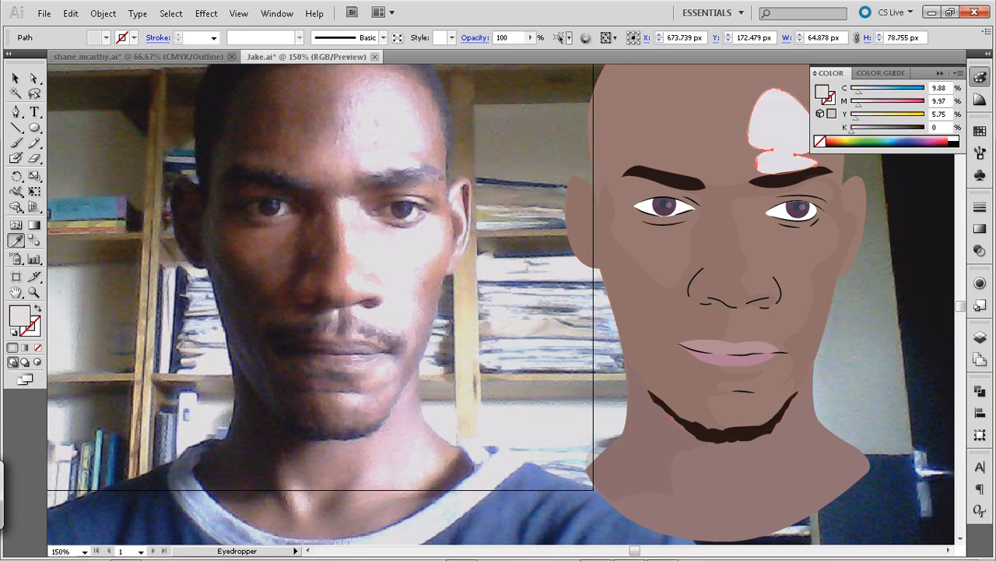
click(375, 129)
click(373, 132)
click(377, 123)
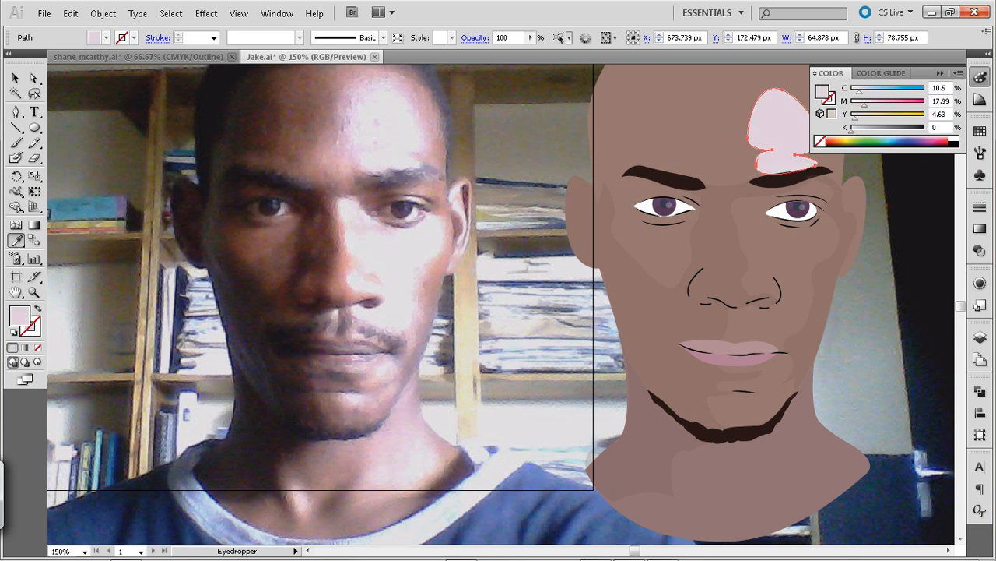
click(16, 78)
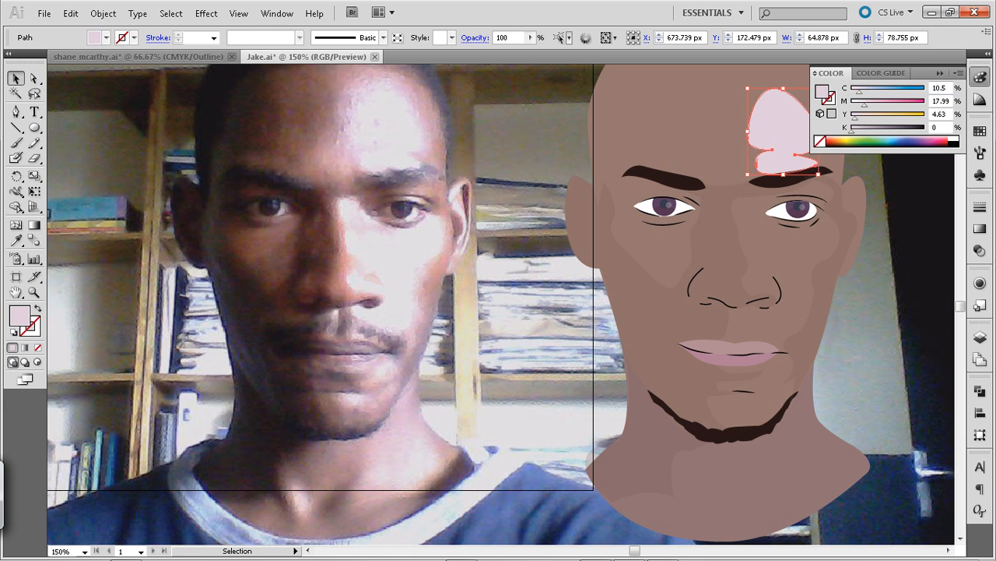
key(ctrl+shift+a)
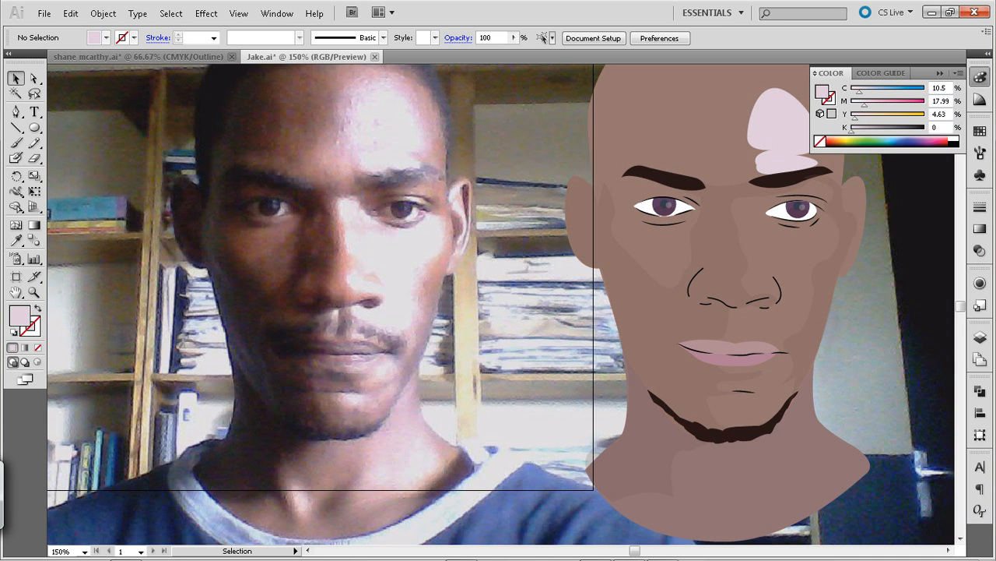
Try sending the eyeball group backward inside the illustrated eye below the forehead highlight, undo it and leave group isolation
key(ctrl+plus)
key(ctrl+plus)
key(ctrl+plus)
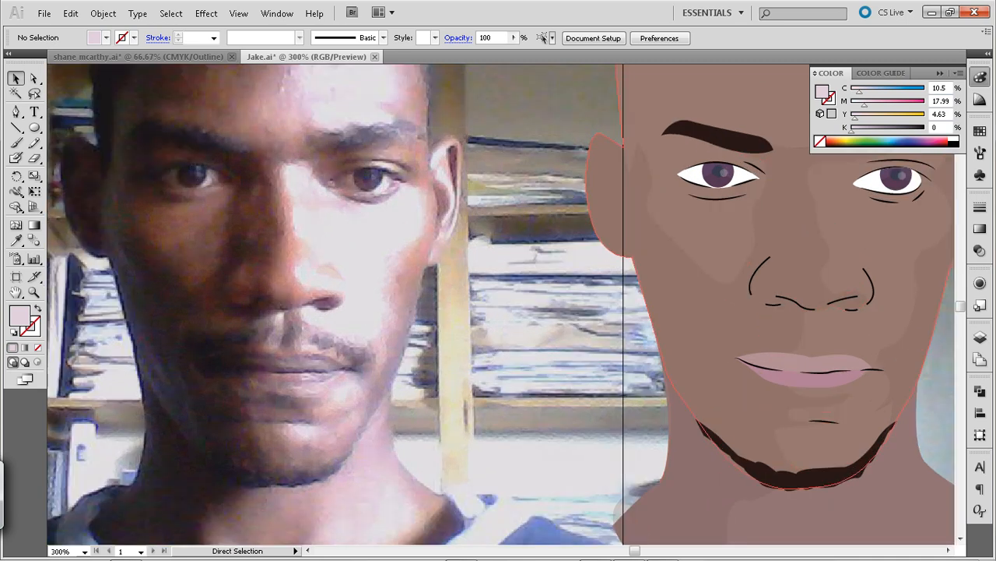
drag(885, 222, 574, 362)
drag(924, 199, 636, 275)
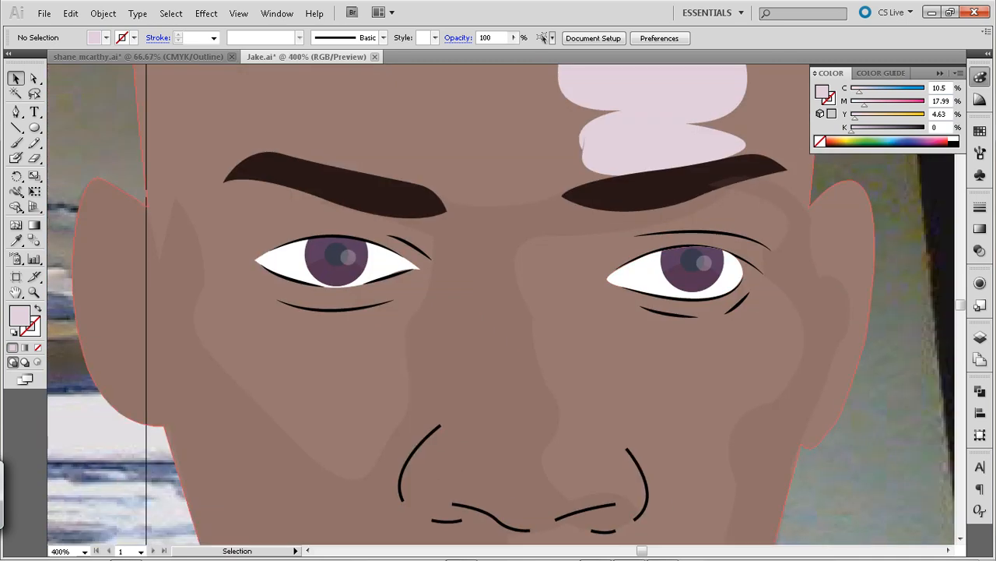
click(729, 272)
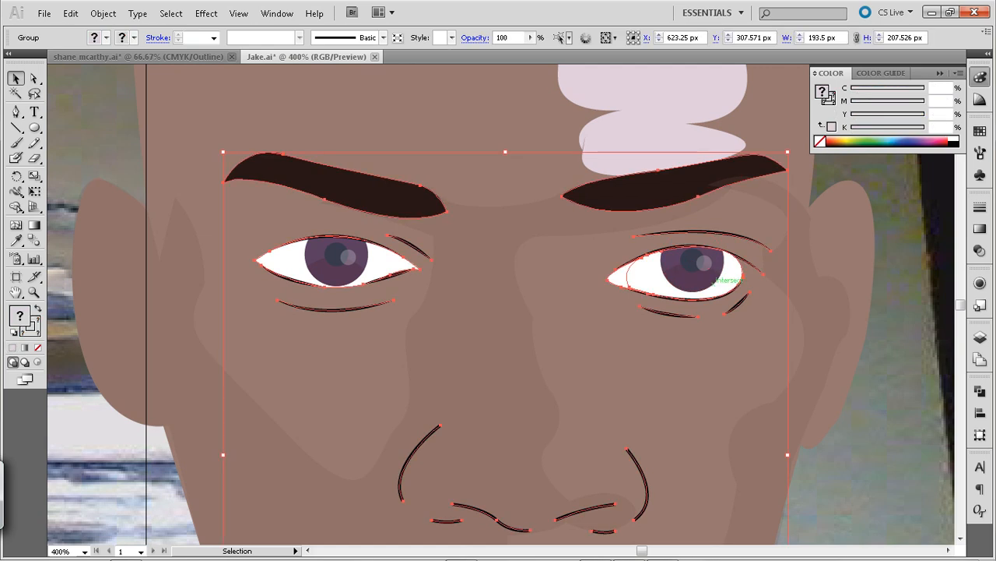
double_click(729, 272)
click(732, 274)
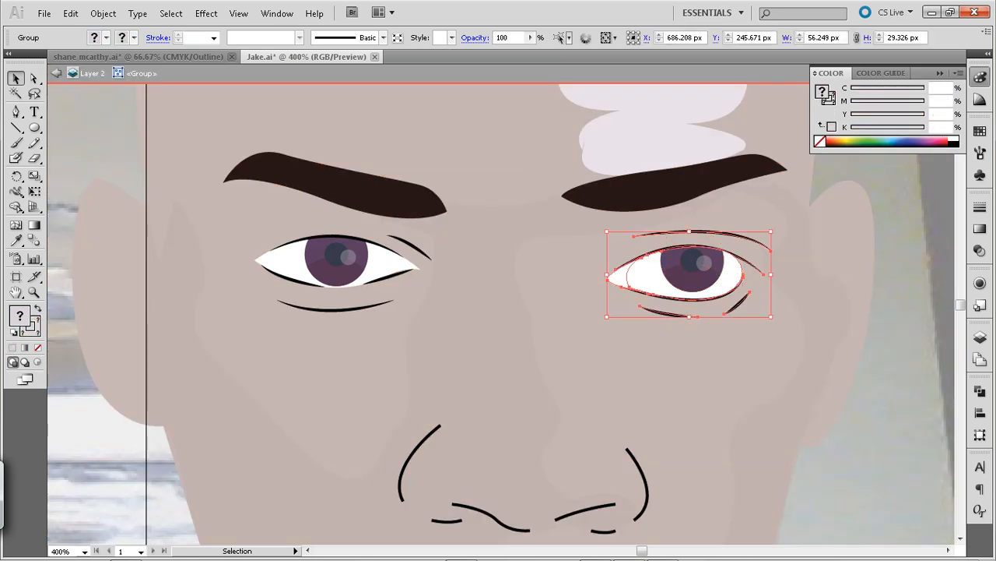
key(a)
key(v)
double_click(729, 277)
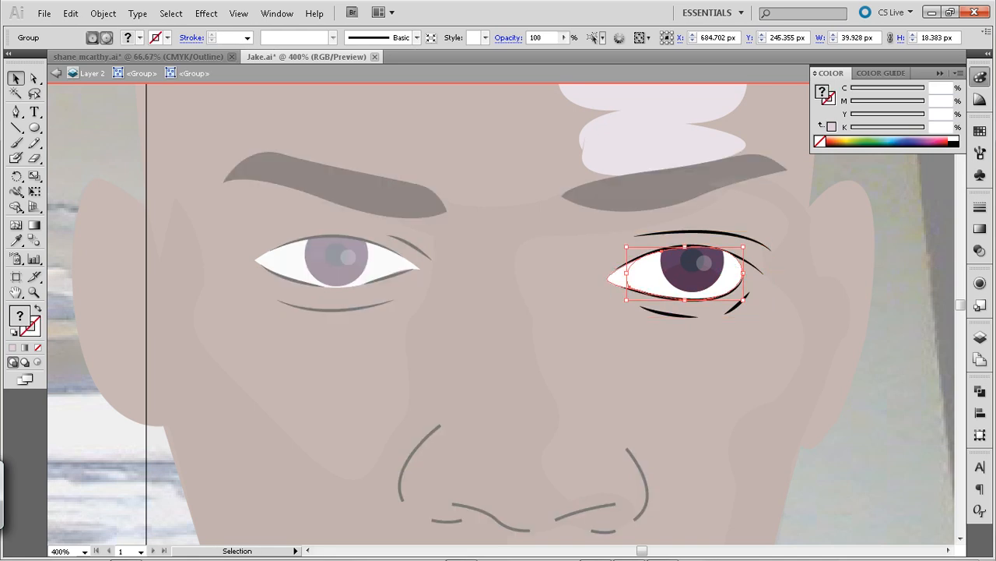
key(ctrl+[)
key(ctrl+z)
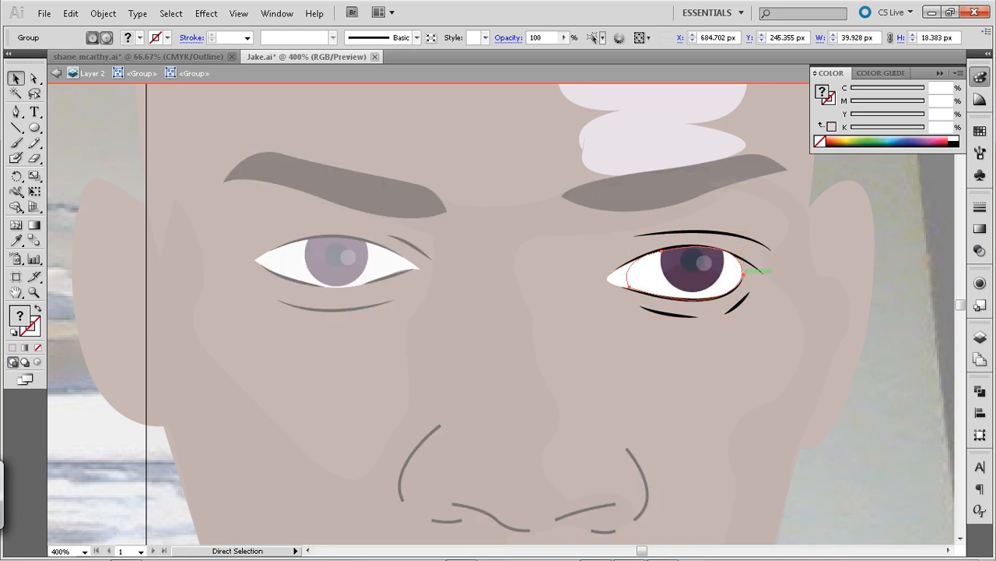
click(754, 267)
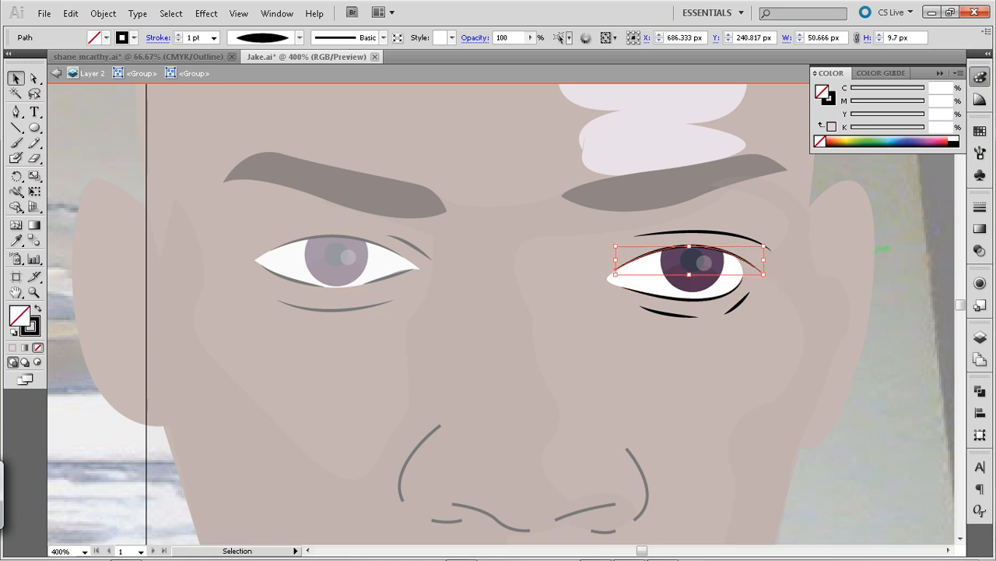
double_click(878, 248)
key(a)
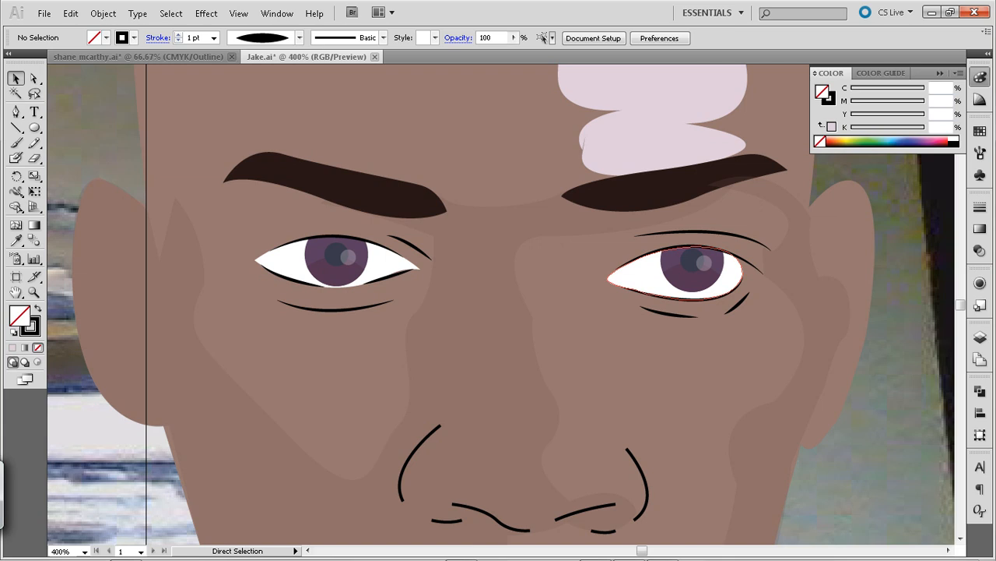
Save the illustration, then isolate the facial features group and apply a tapered width profile to all the nose lines
key(ctrl+s)
click(506, 288)
double_click(628, 449)
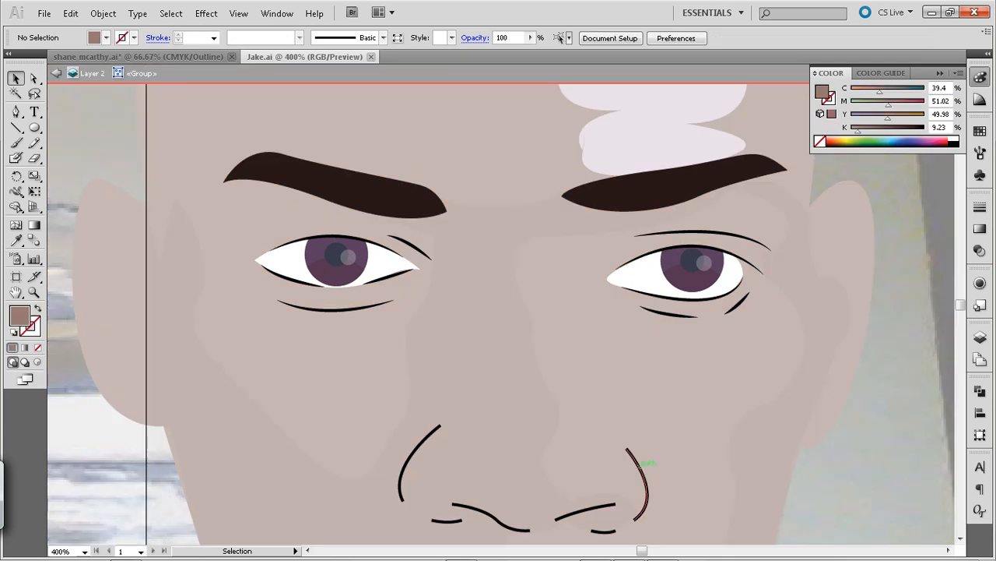
click(629, 449)
mouse_move(343, 398)
mouse_down()
mouse_move(645, 534)
mouse_move(699, 467)
mouse_move(699, 447)
mouse_up()
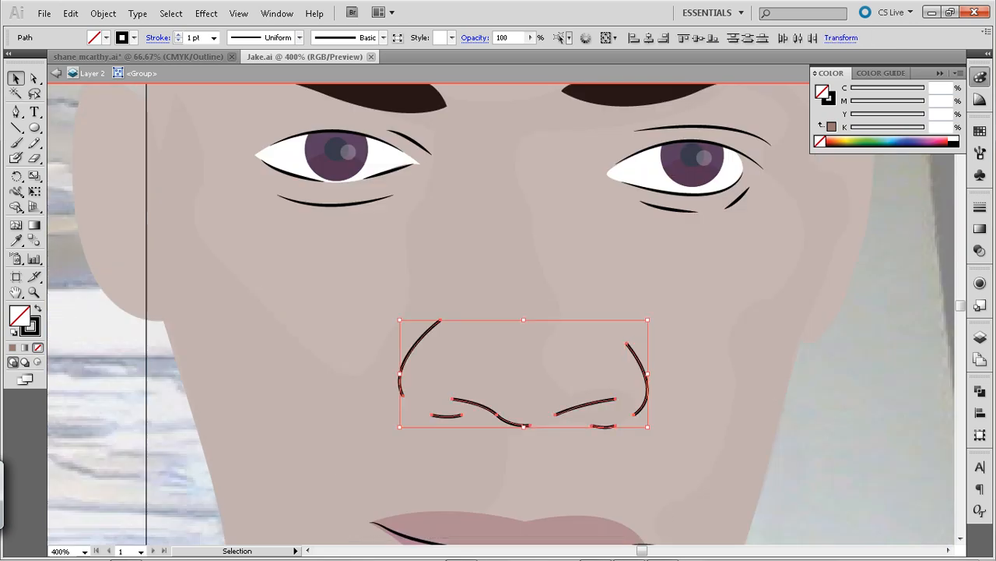
click(300, 38)
click(238, 85)
click(301, 127)
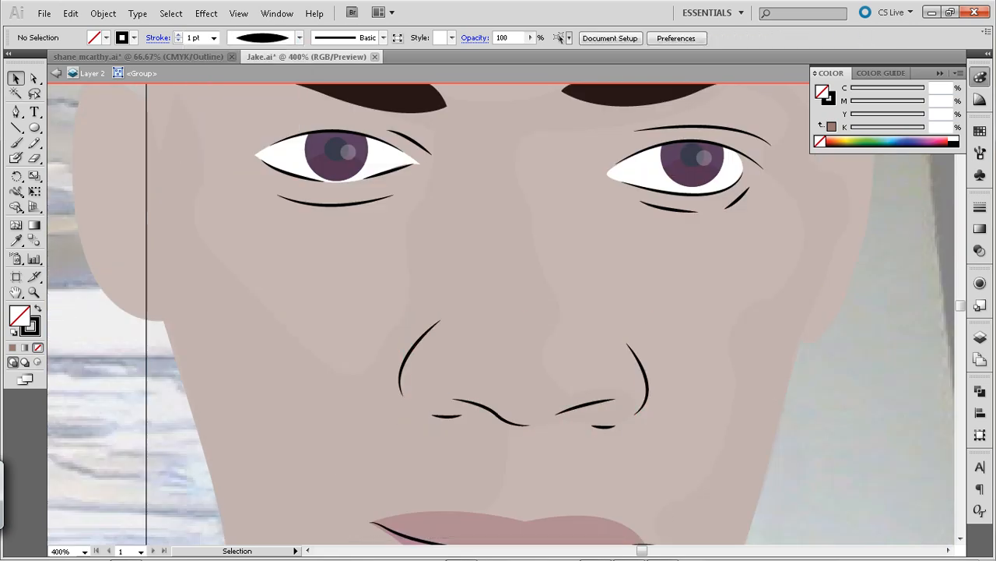
key(ctrl+0)
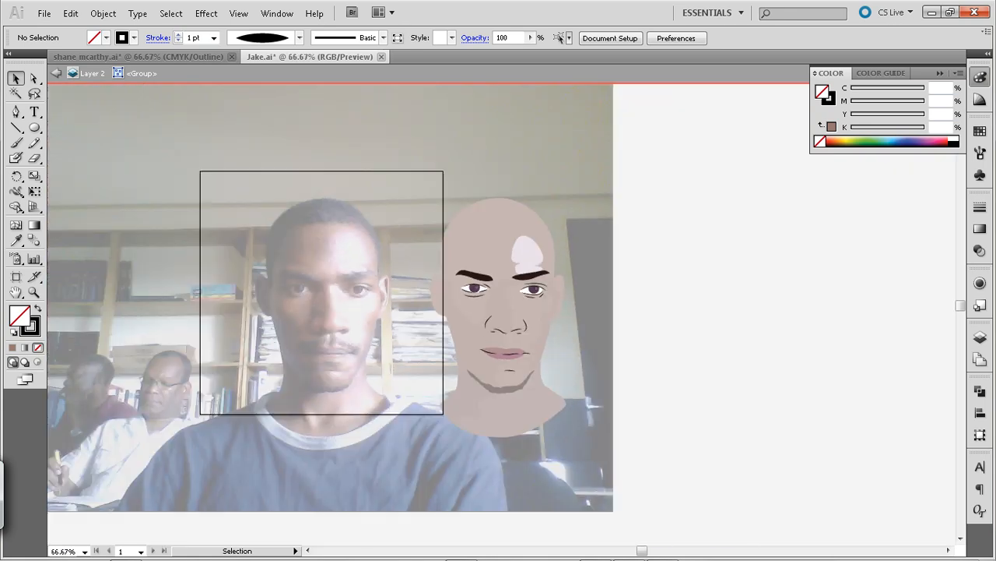
Trace the hairline on the photo with the Pen tool, from the shaded-side ear across the forehead to the lit-side ear
key(space)
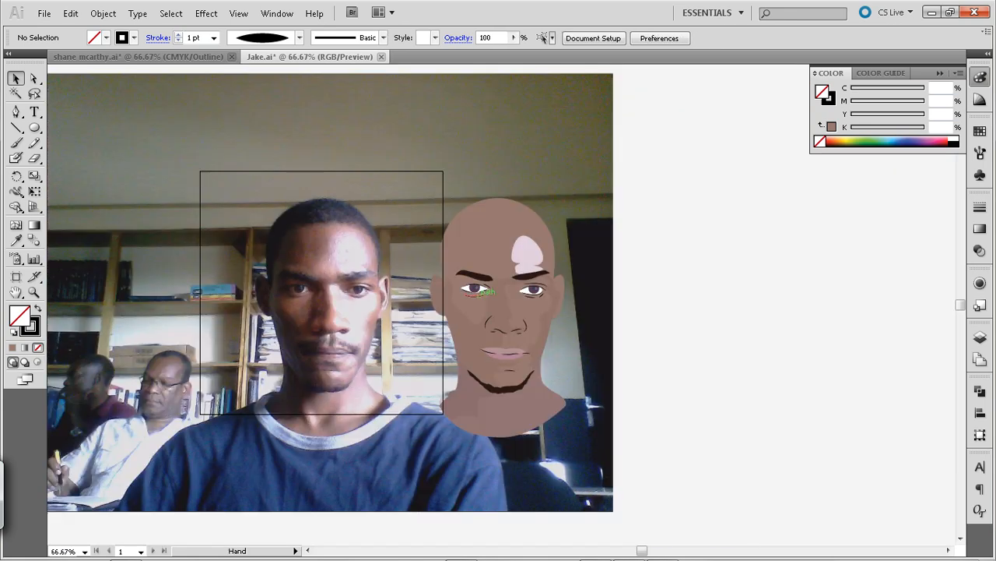
drag(481, 291, 543, 283)
key(ctrl+equal)
key(ctrl+equal)
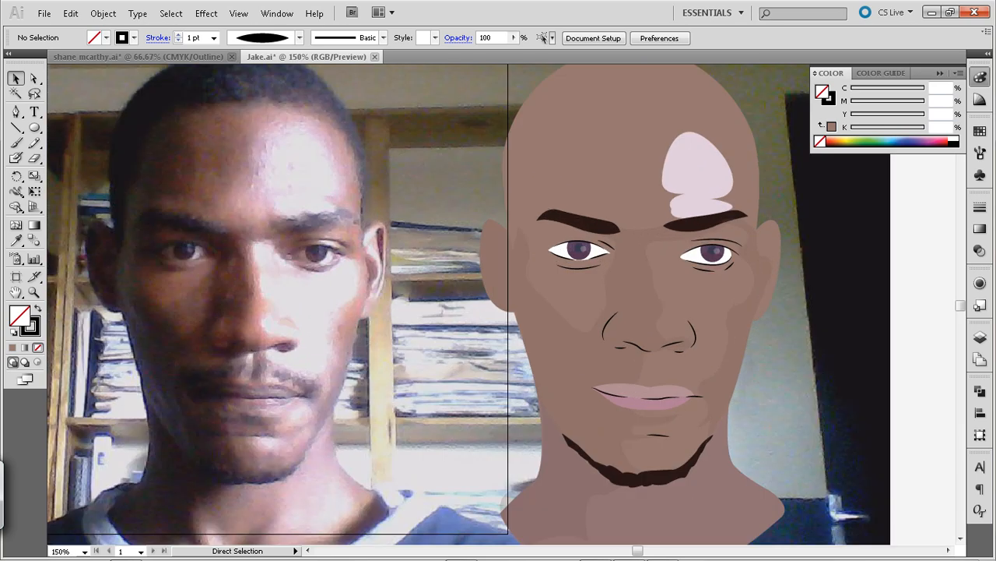
drag(467, 280, 678, 332)
key(p)
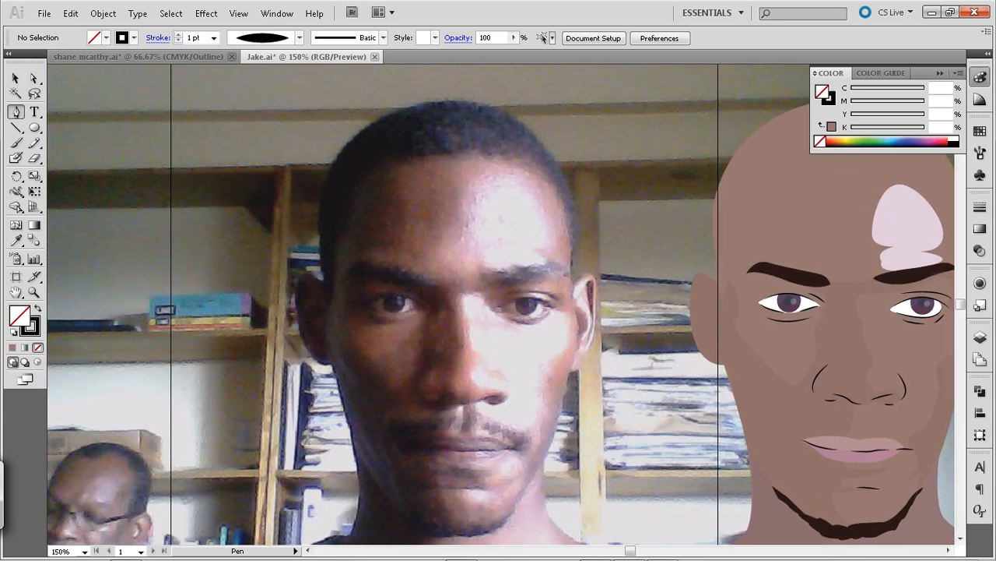
click(334, 272)
click(328, 305)
click(347, 232)
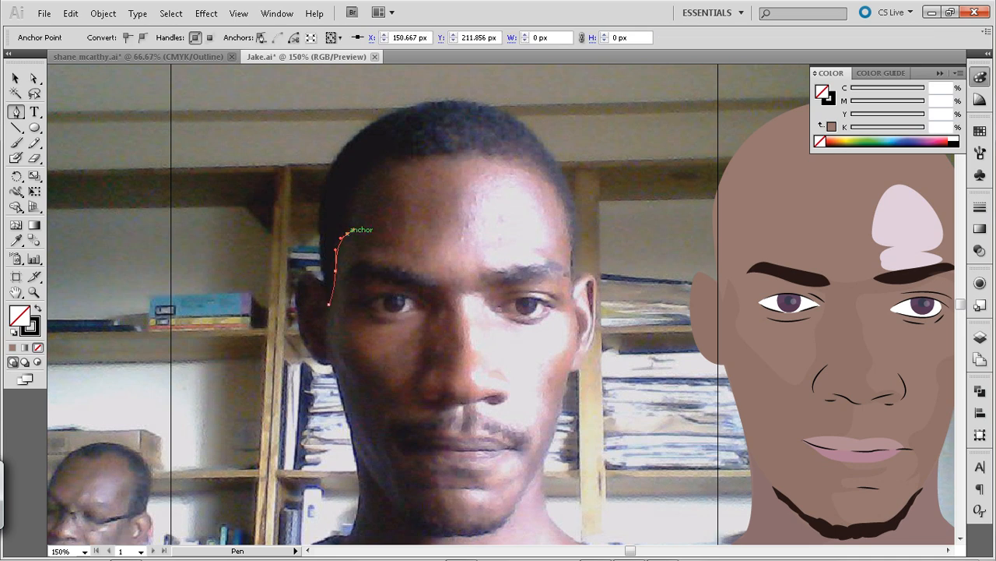
drag(376, 165, 405, 150)
click(377, 164)
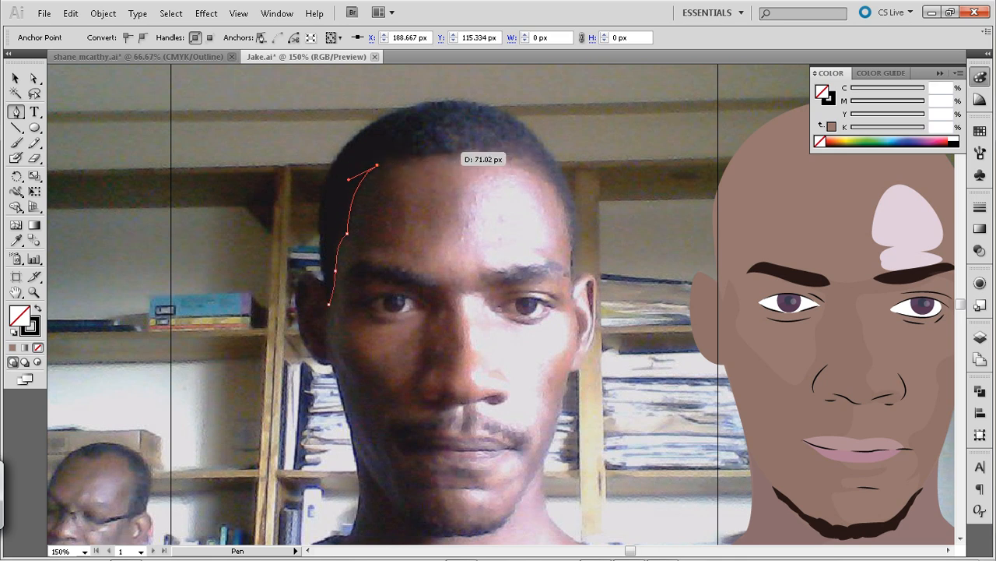
drag(454, 152, 487, 160)
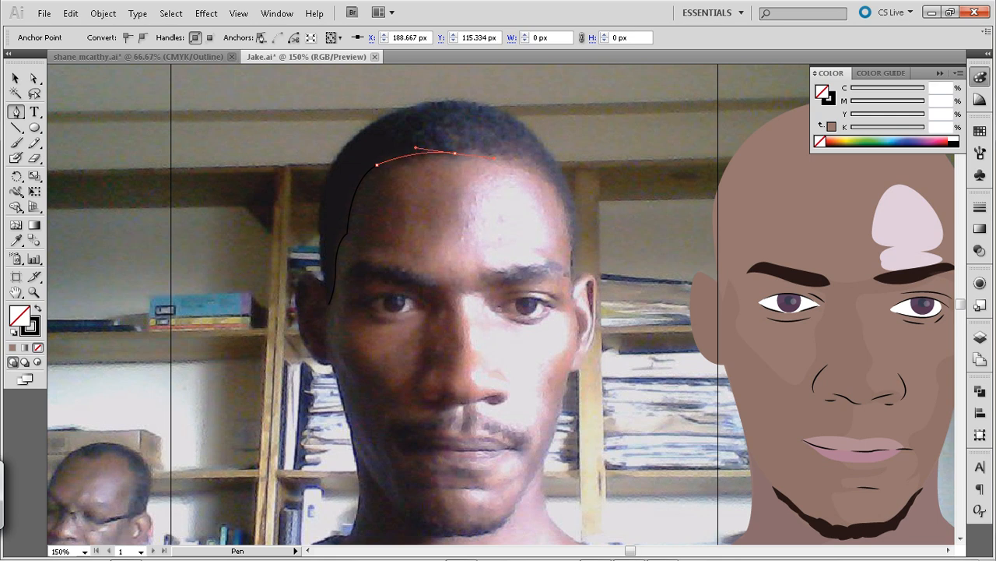
click(454, 152)
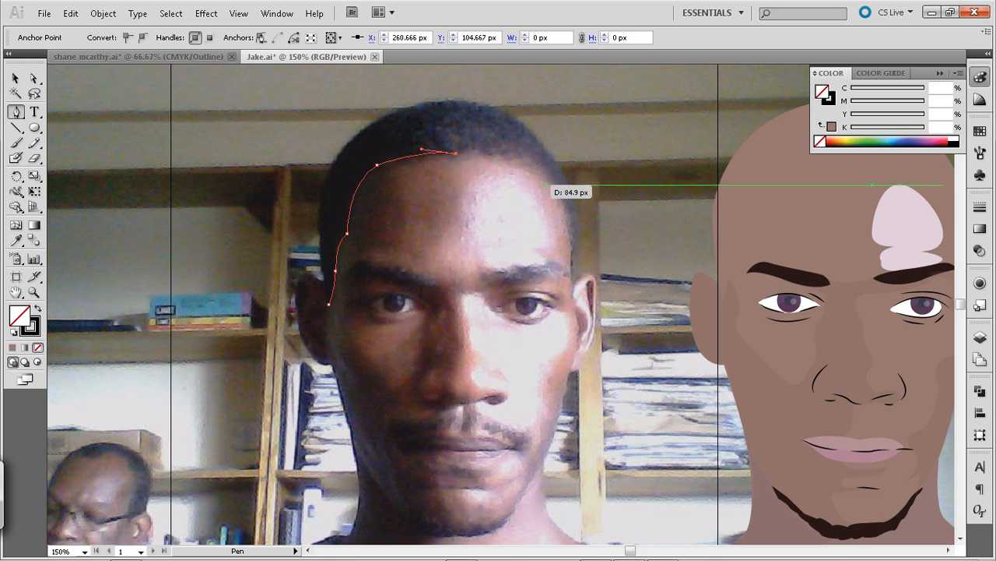
click(540, 173)
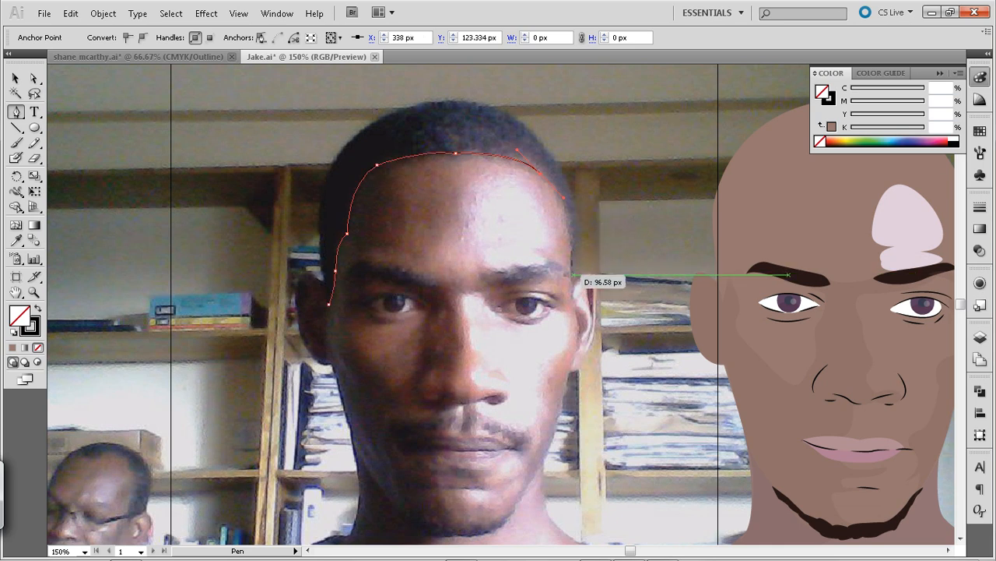
click(572, 276)
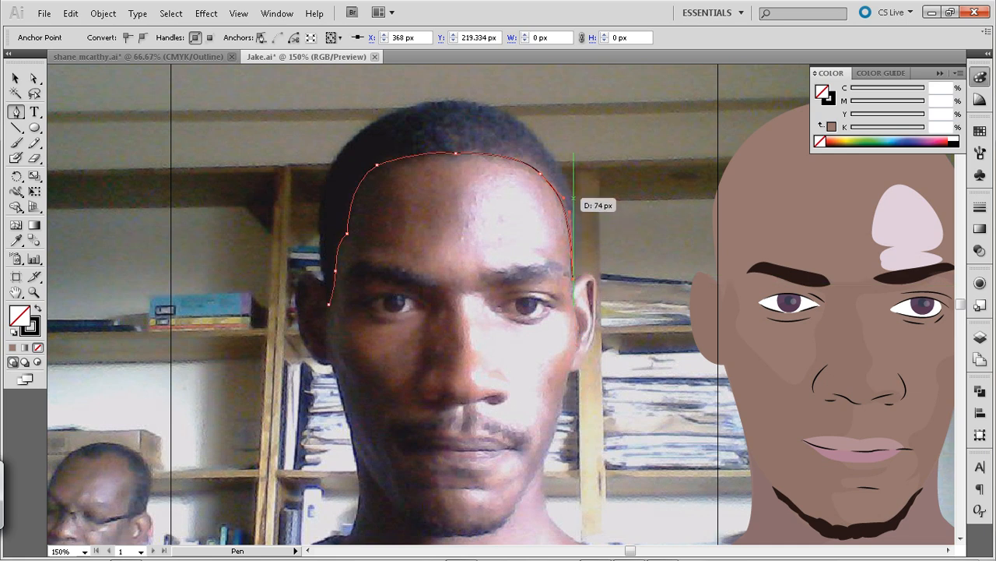
Continue the hair outline from the lit-side ear up around the outside of the hair and over the crown
drag(562, 170, 531, 112)
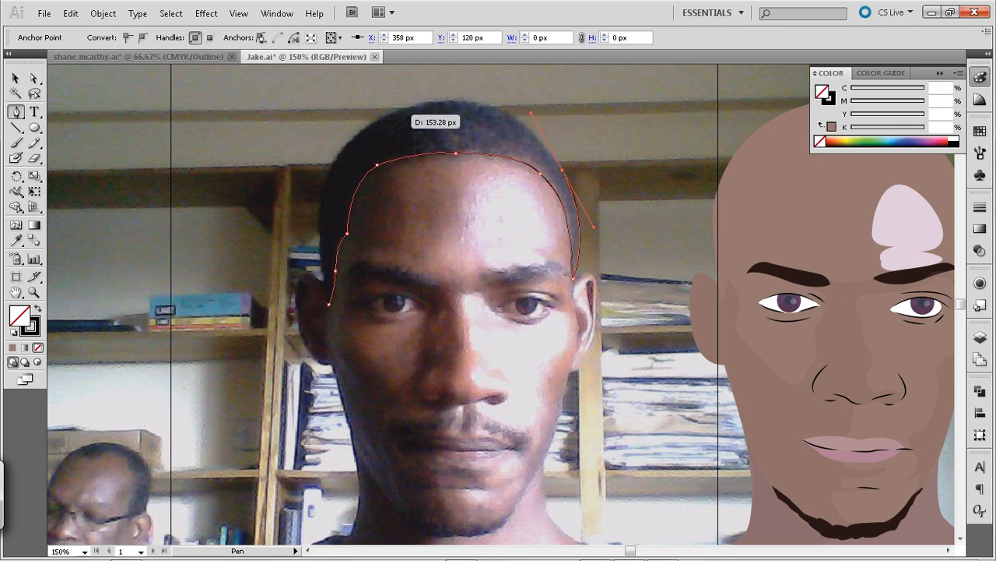
click(388, 118)
drag(388, 119, 321, 158)
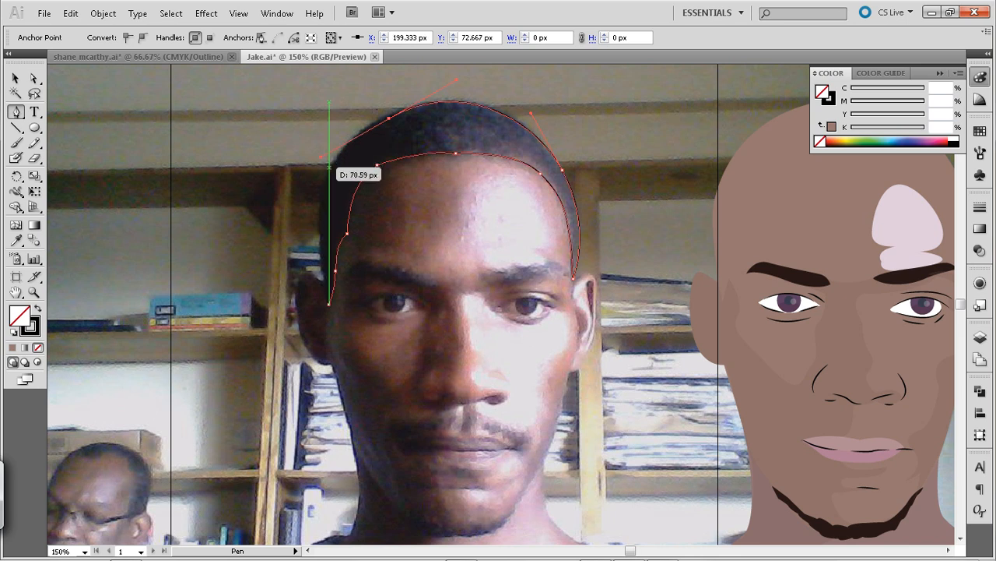
click(341, 183)
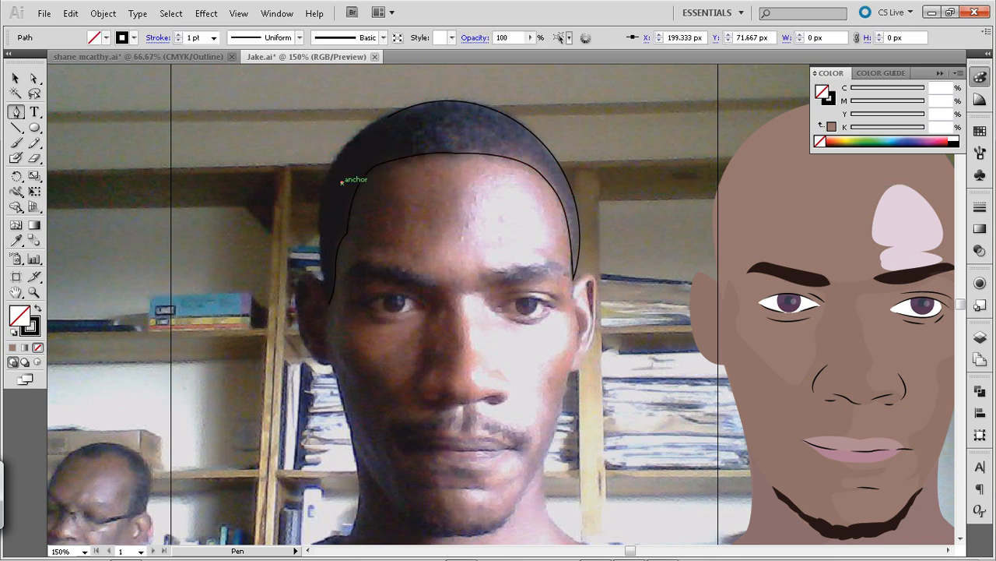
key(a)
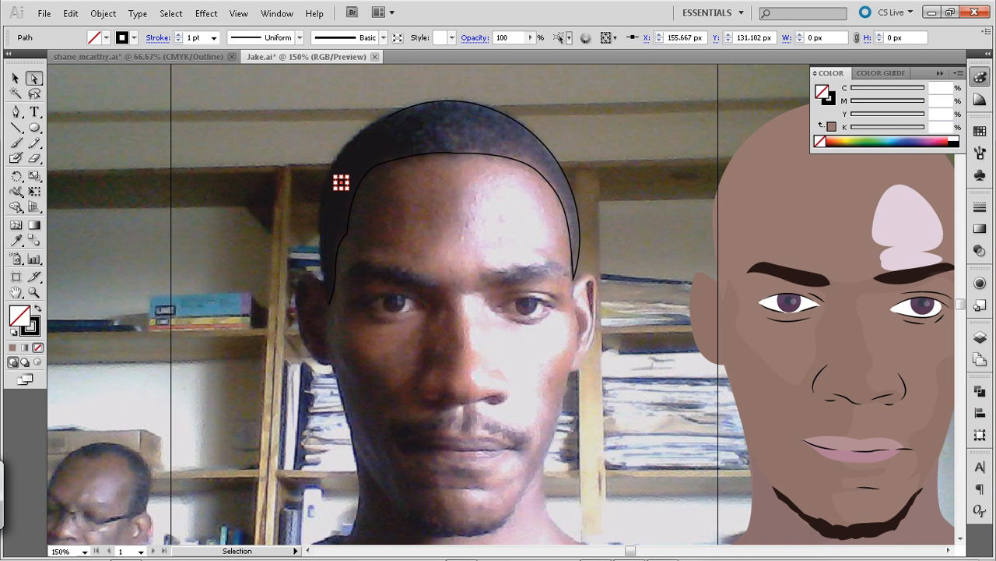
key(ctrl+z)
key(ctrl+z)
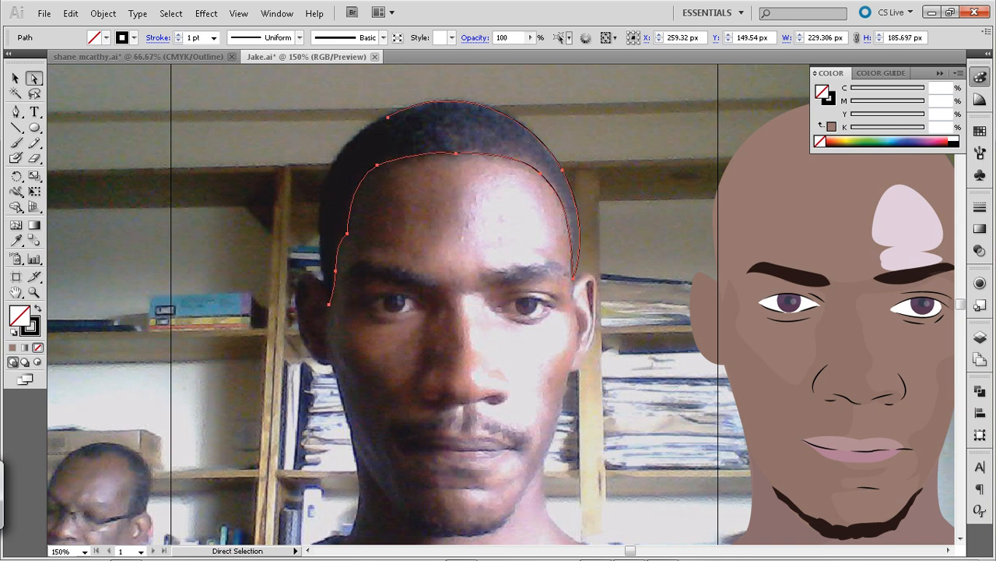
Move the hair outline's end anchor on the crown to X 196.333 px, Y 69.667 px and reactivate the Pen tool
click(387, 117)
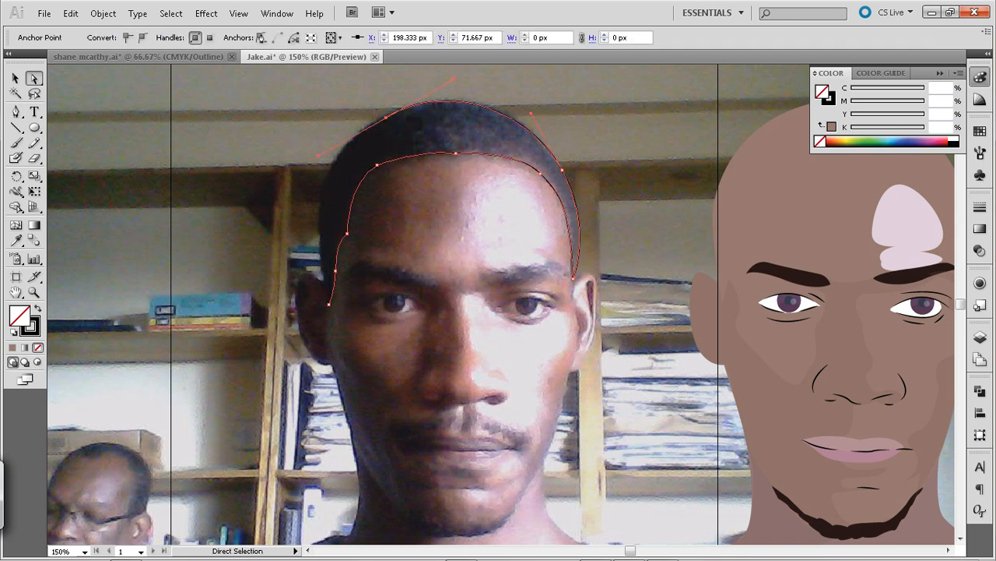
key(Up)
key(Up)
key(p)
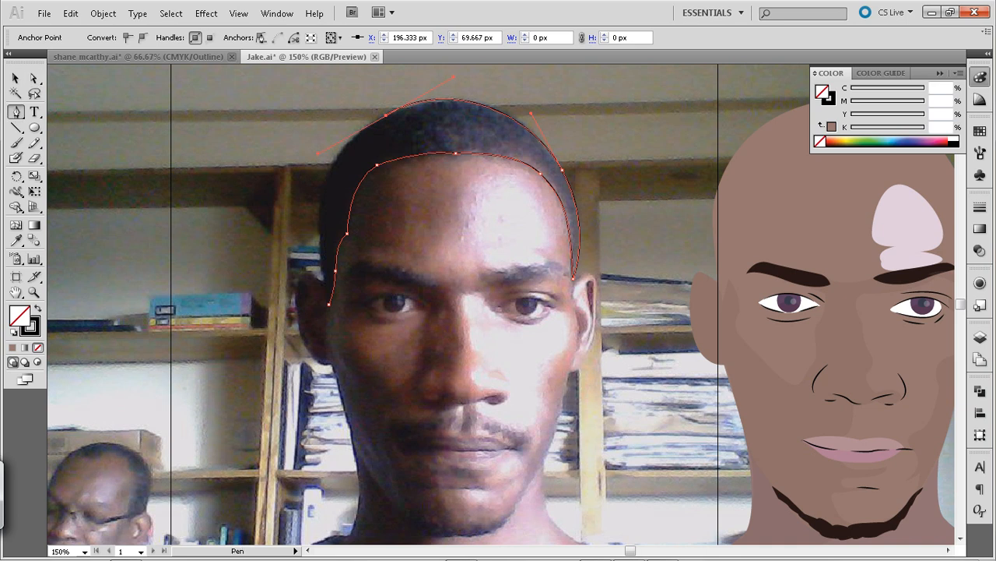
key(ctrl)
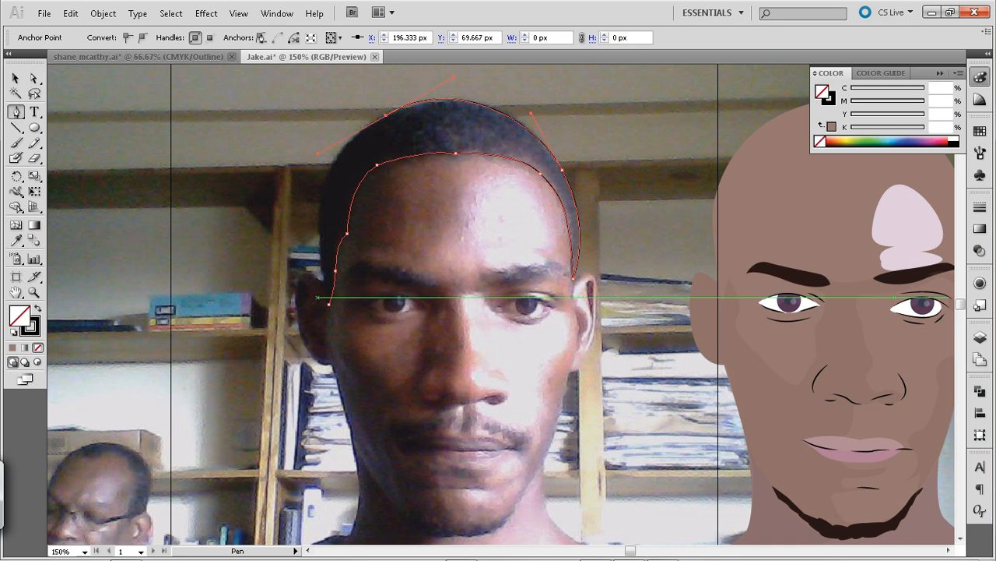
Close the hair outline with a curve from the shaded-side ear up to the crown anchor
drag(330, 304, 331, 315)
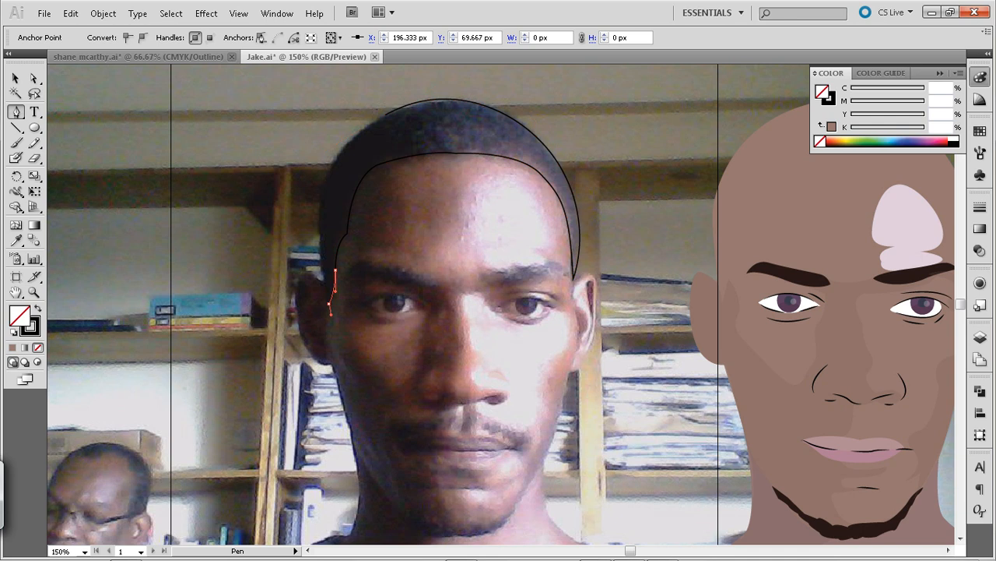
key(ctrl+z)
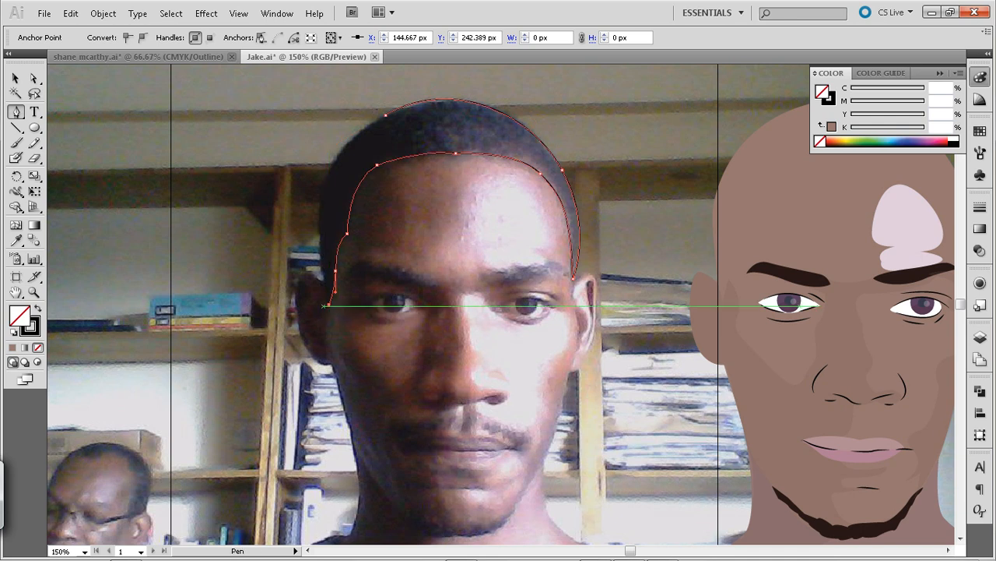
drag(386, 115, 485, 67)
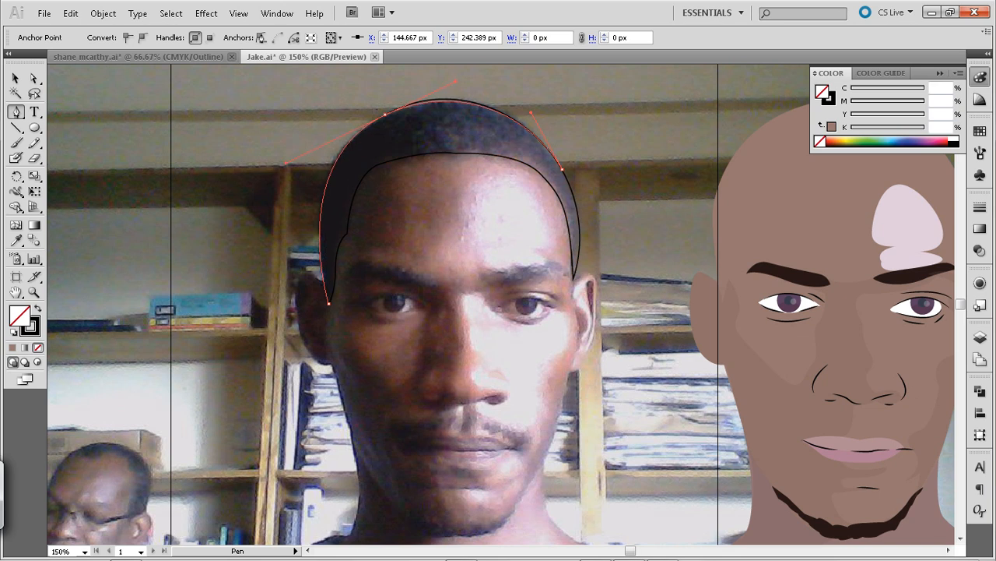
scroll(502, 304, up, 10)
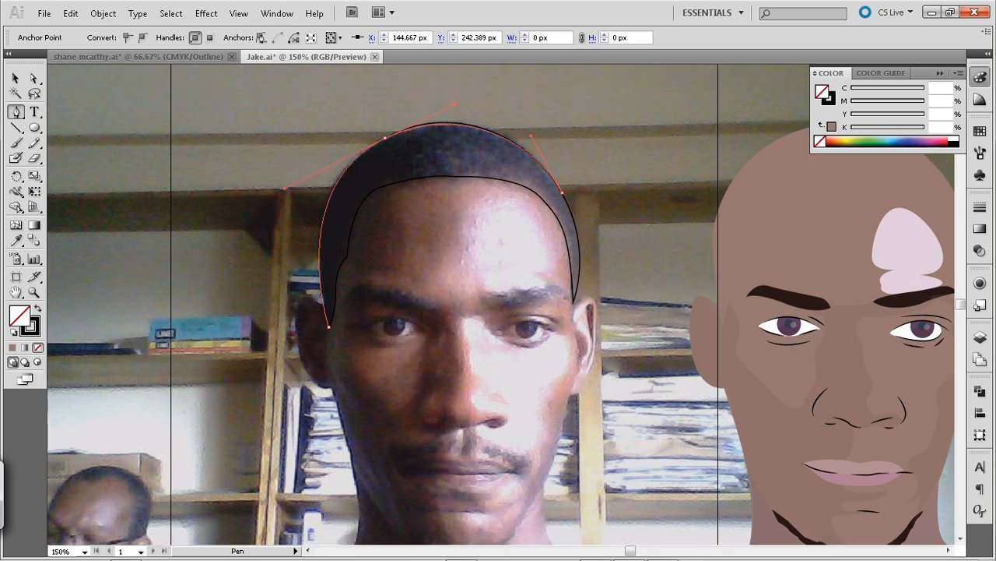
drag(292, 491, 279, 500)
drag(451, 475, 451, 235)
Adjust the crown anchor's direction handle so the hair outline follows the top of the head in the photo
key(a)
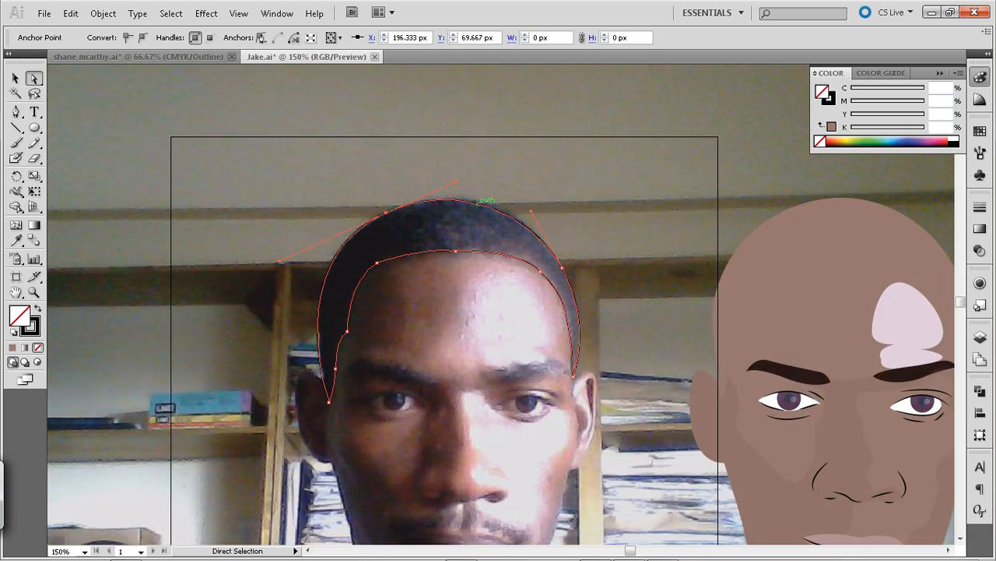
key(ctrl+shift+a)
click(385, 212)
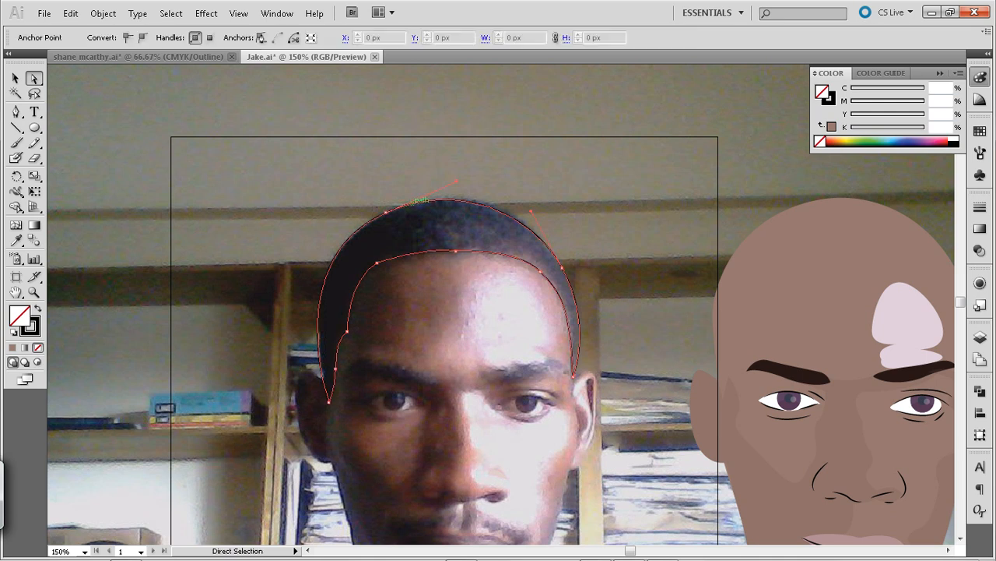
drag(457, 178, 465, 176)
key(ctrl+shift+a)
key(space)
drag(436, 342, 450, 246)
Add an anchor point to the outer hair outline just above the shaded-side ear and nudge it slightly inward
click(332, 255)
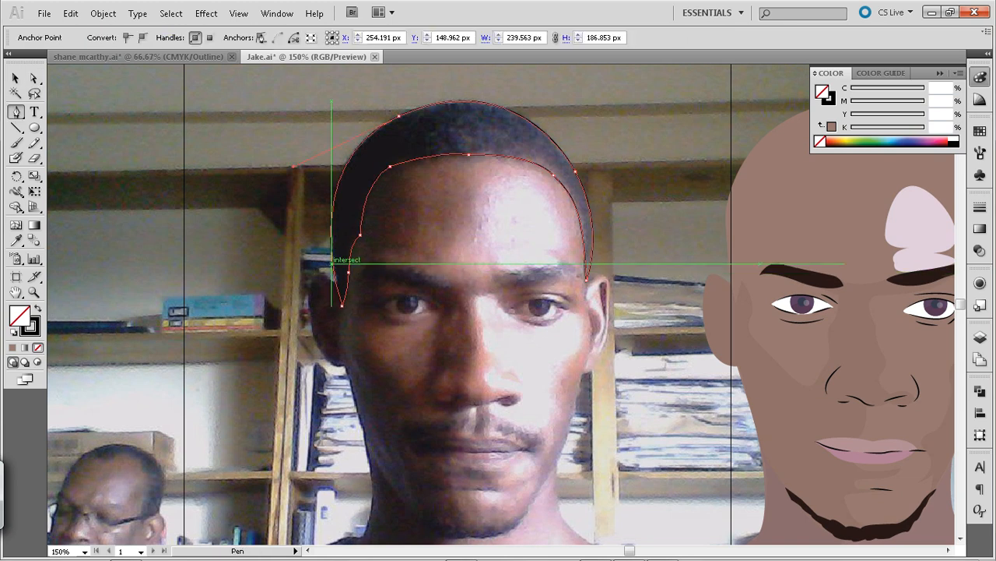
key(p)
key(ctrl+z)
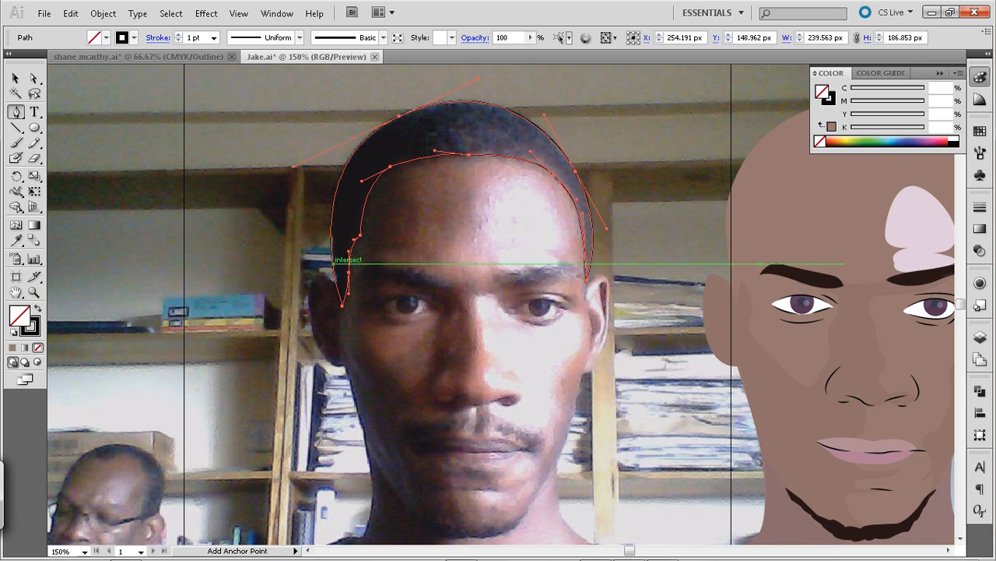
click(335, 262)
key(Right)
key(v)
key(ctrl+shift+a)
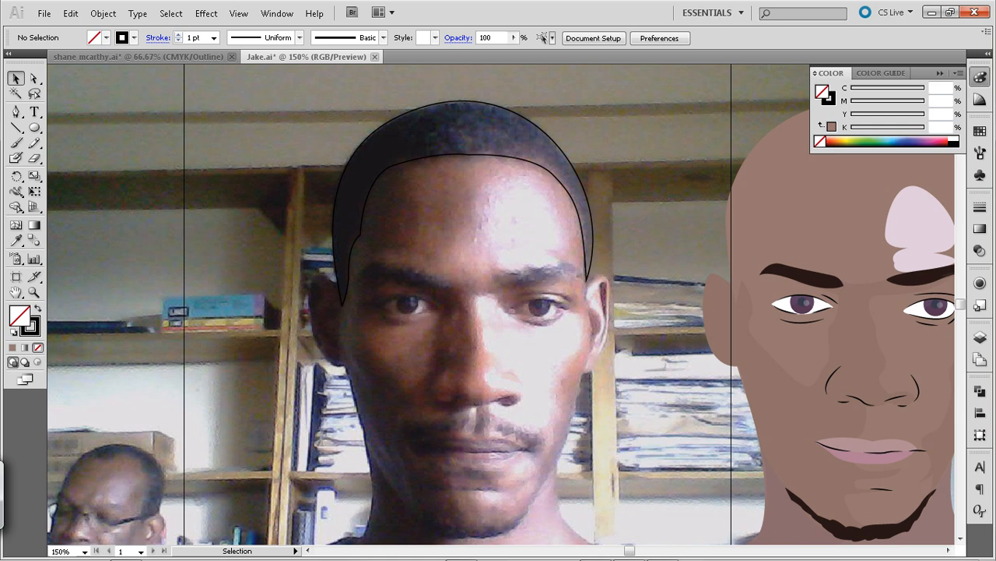
Add an anchor point to the hairline at the lit-side temple at X 353.261 px, Y 141.183 px
key(p)
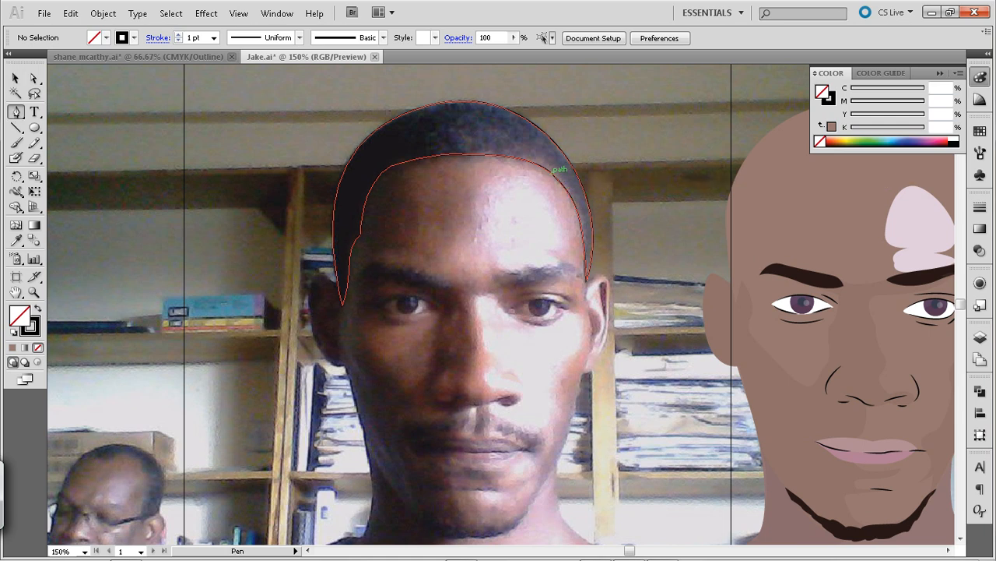
key(a)
click(571, 173)
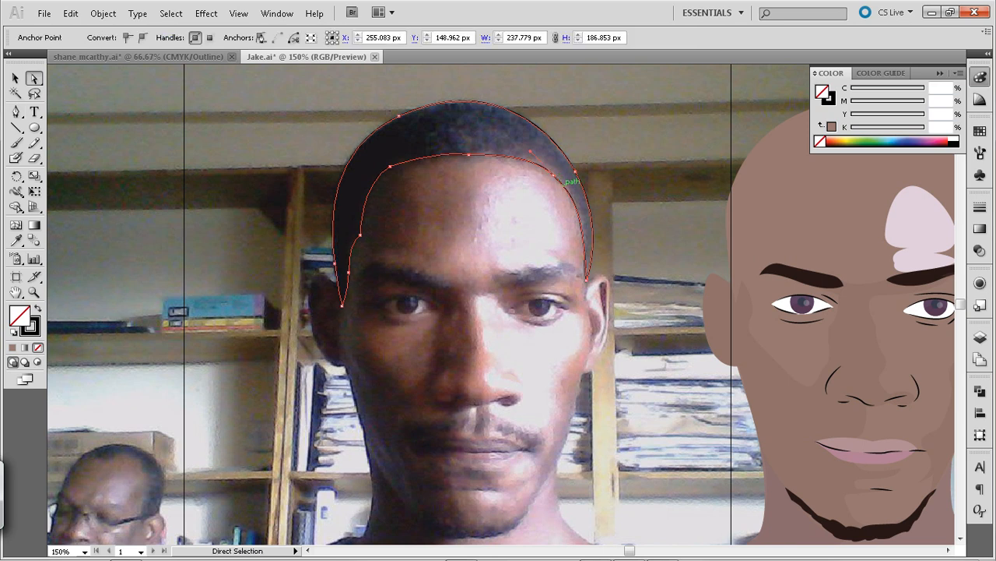
key(p)
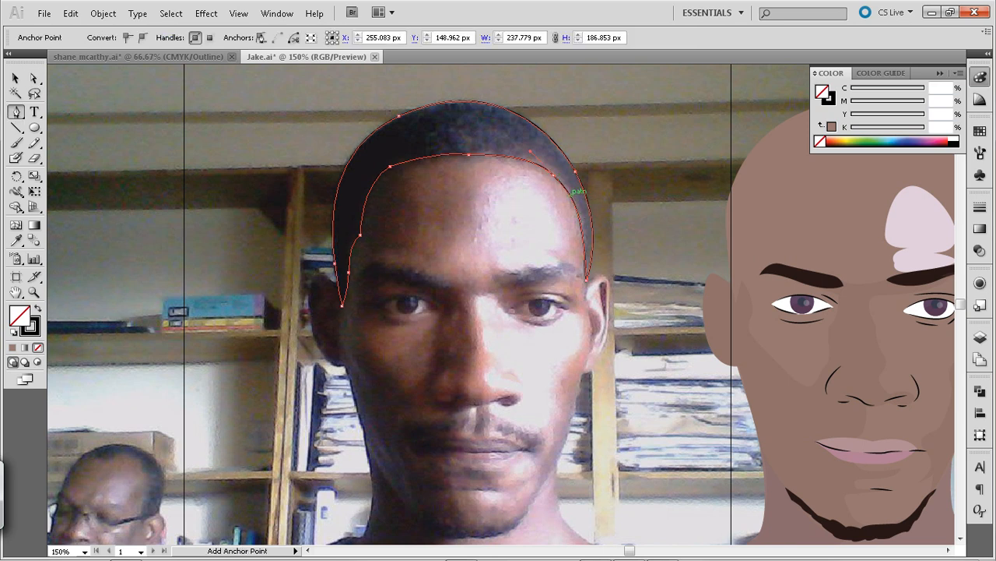
click(574, 189)
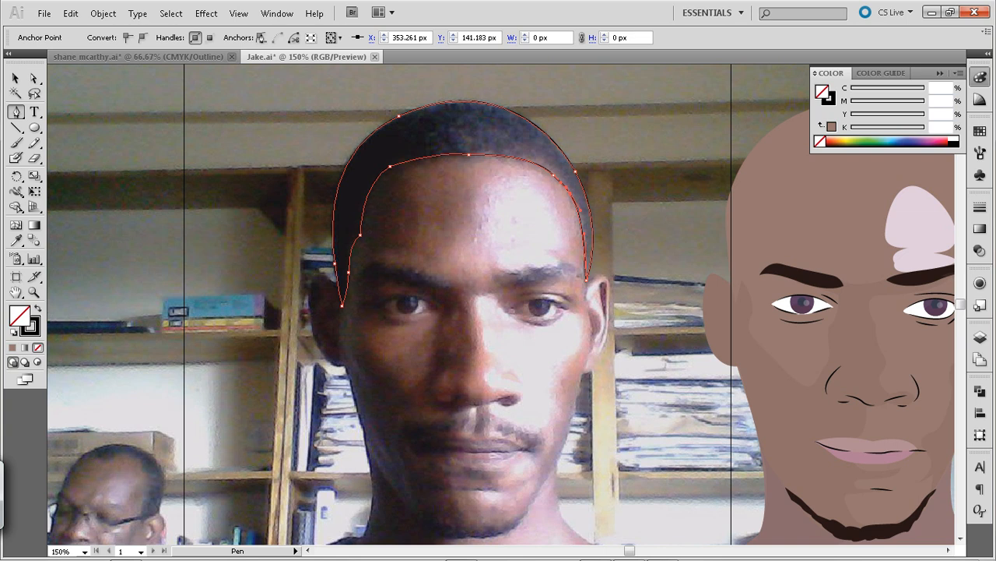
click(15, 78)
click(116, 148)
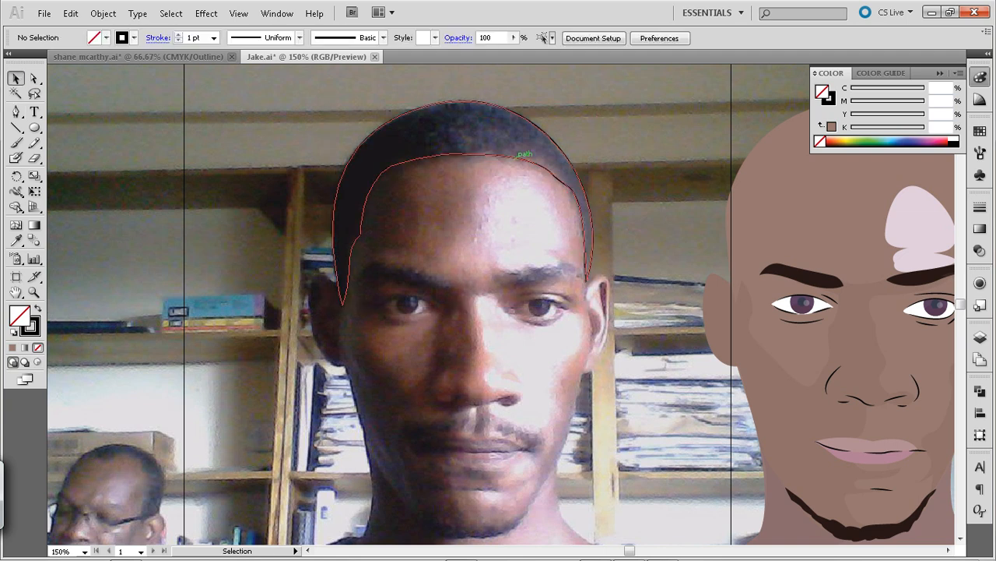
Move the hair shape horizontally from the photo onto the illustrated head, to X 615.083 px
click(514, 158)
key(shift+Right)
key(shift+Right)
key(shift+Right)
key(shift+Right)
key(shift+Right)
key(shift+Right)
key(shift+Right)
key(shift+Right)
key(shift+Right)
key(shift+Right)
key(shift+Right)
key(shift+Right)
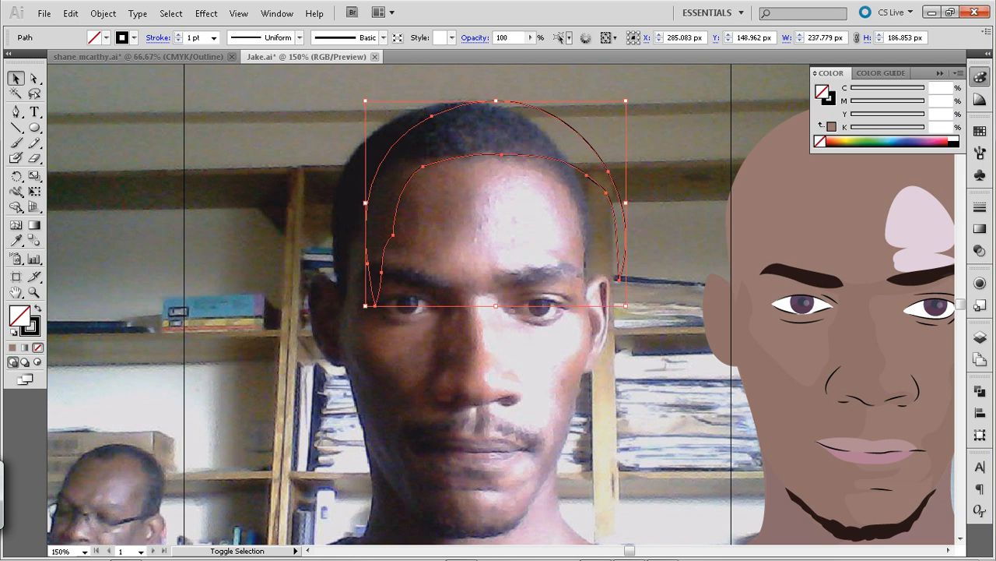
key(shift+Right)
key(shift+Right)
key(shift+Right)
key(shift+Right)
key(shift+Right)
key(shift+Right)
key(shift+Right)
key(shift+Right)
key(shift+Right)
key(shift+Right)
key(shift+Right)
key(shift+Right)
key(shift+Right)
key(shift+Right)
key(shift+Right)
key(shift+Right)
key(shift+Right)
key(shift+Right)
key(shift+Right)
key(shift+Right)
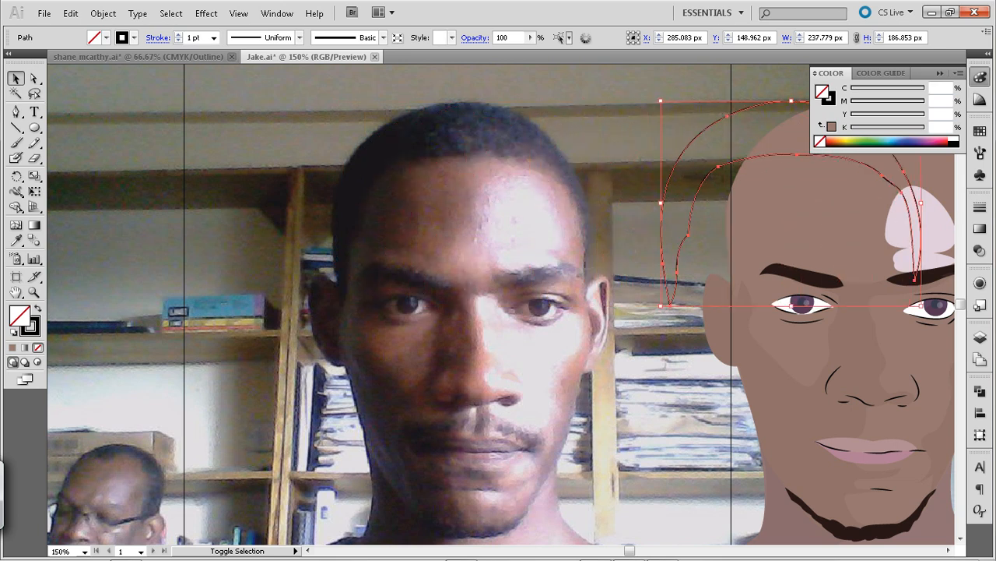
key(space)
drag(700, 233, 507, 317)
Fill the hair shape with the eyebrow's dark brown, without a stroke, and save the illustration
key(i)
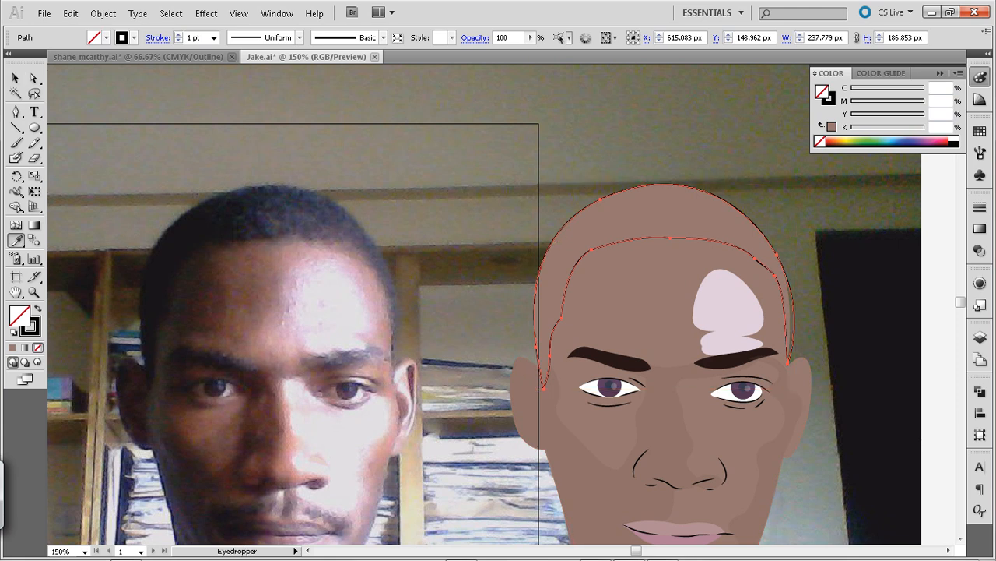
click(269, 214)
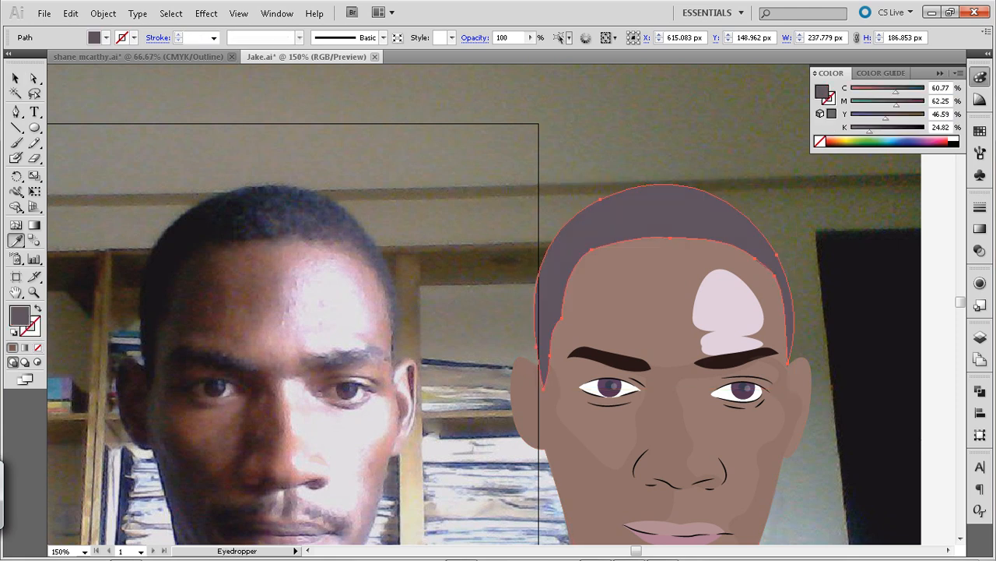
click(611, 362)
click(15, 78)
click(452, 155)
key(space)
drag(482, 343, 434, 200)
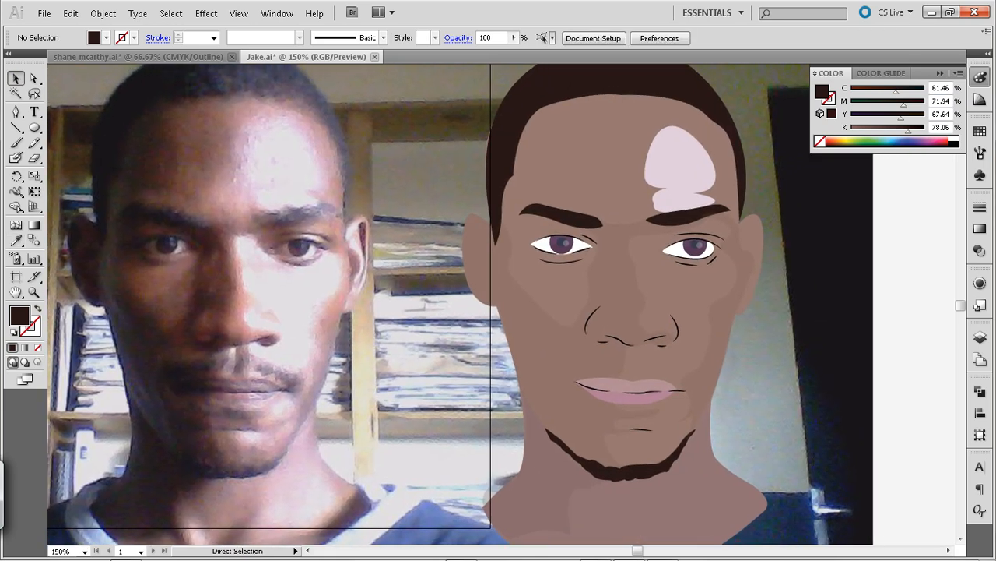
key(ctrl+s)
Trace a curved shadow shape around the shaded-side nostril on the photo with the Pen tool
key(space)
drag(434, 200, 538, 190)
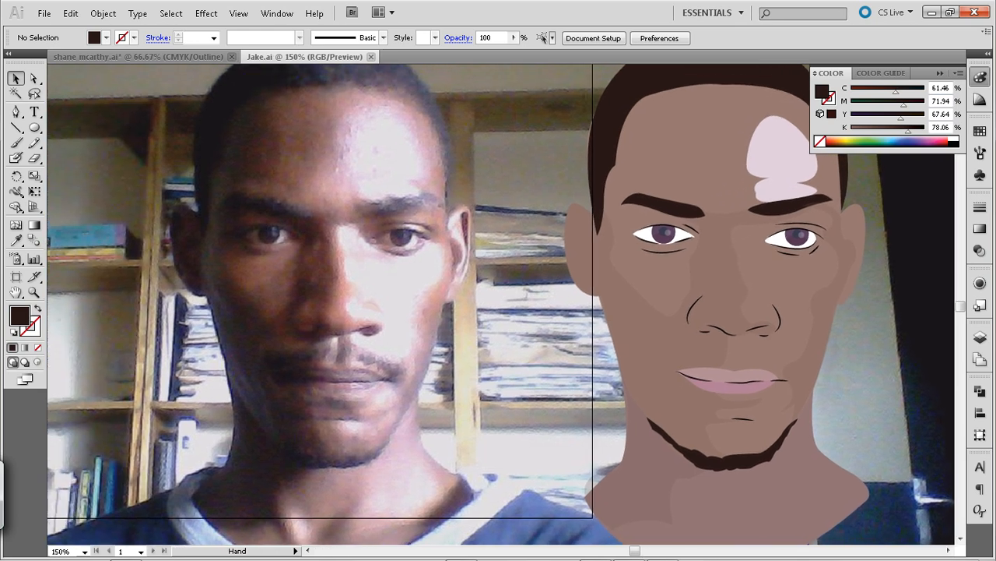
key(p)
click(310, 297)
drag(320, 282, 293, 301)
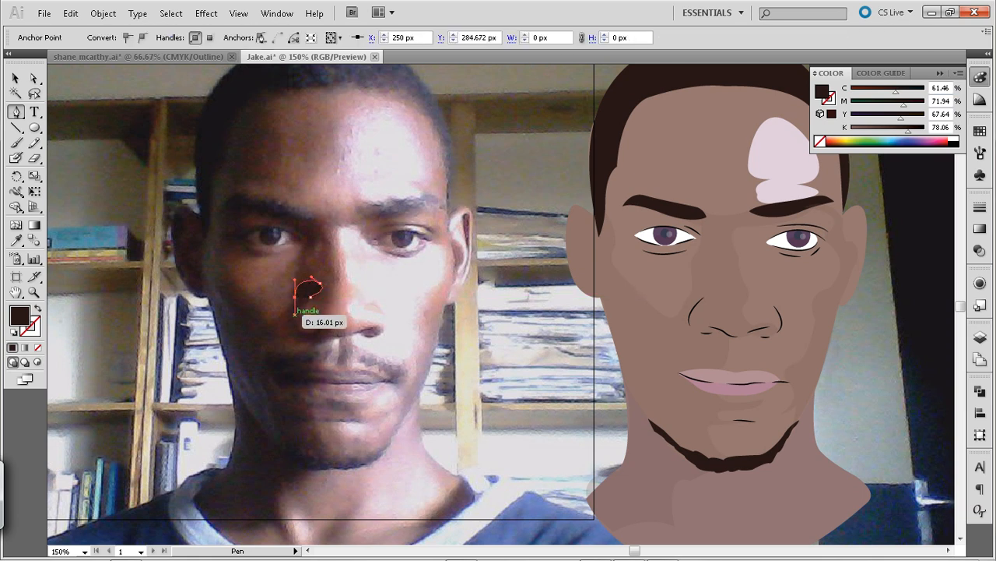
drag(309, 290, 314, 351)
click(294, 336)
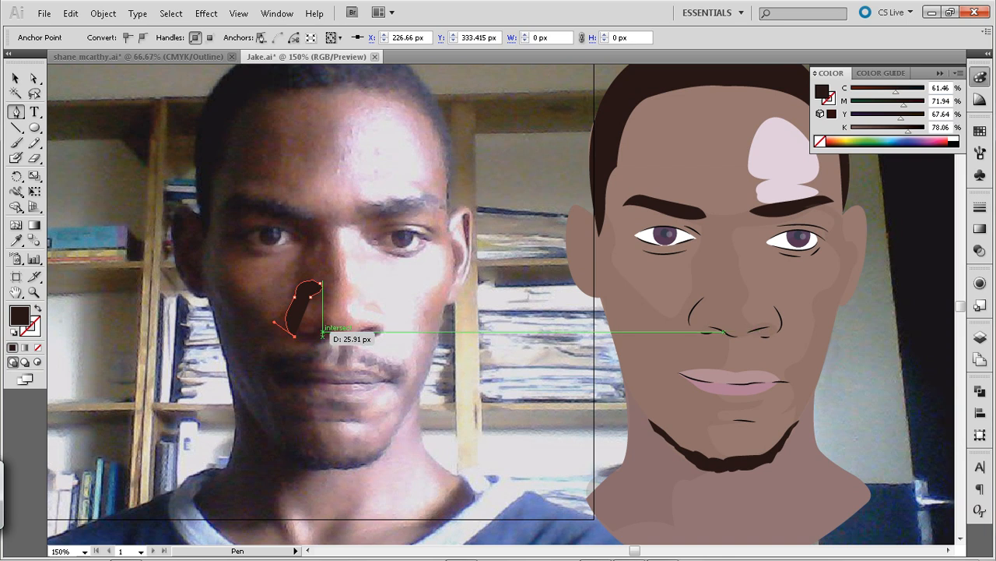
click(322, 334)
drag(328, 316, 685, 314)
click(320, 331)
Refine the nostril shadow shape and place it over the shaded-side nostril of the illustration
key(a)
click(311, 297)
click(327, 304)
click(689, 303)
key(ctrl+shift+a)
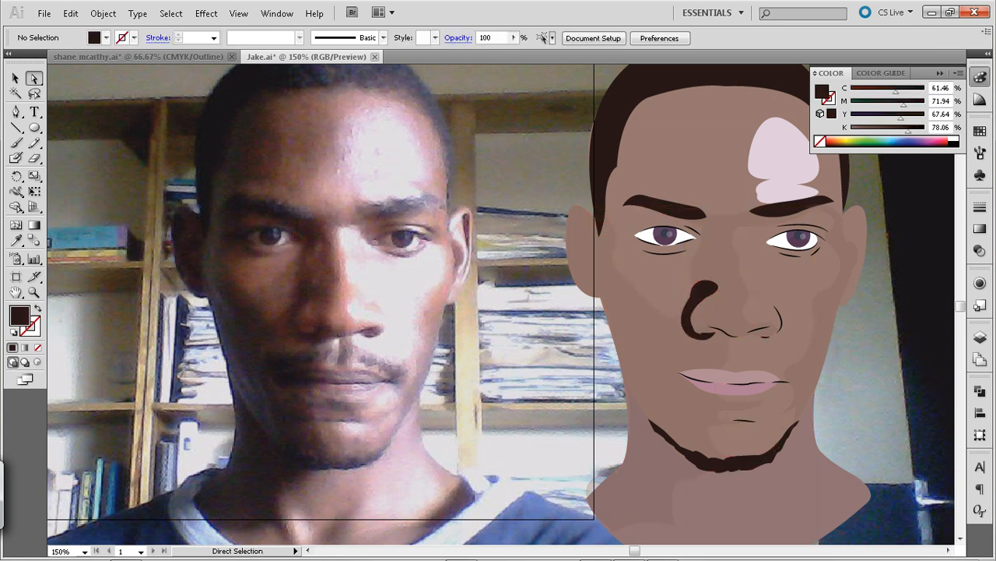
Copy the existing face shadow's brown fill and 21% opacity onto the nostril shadow shape
key(i)
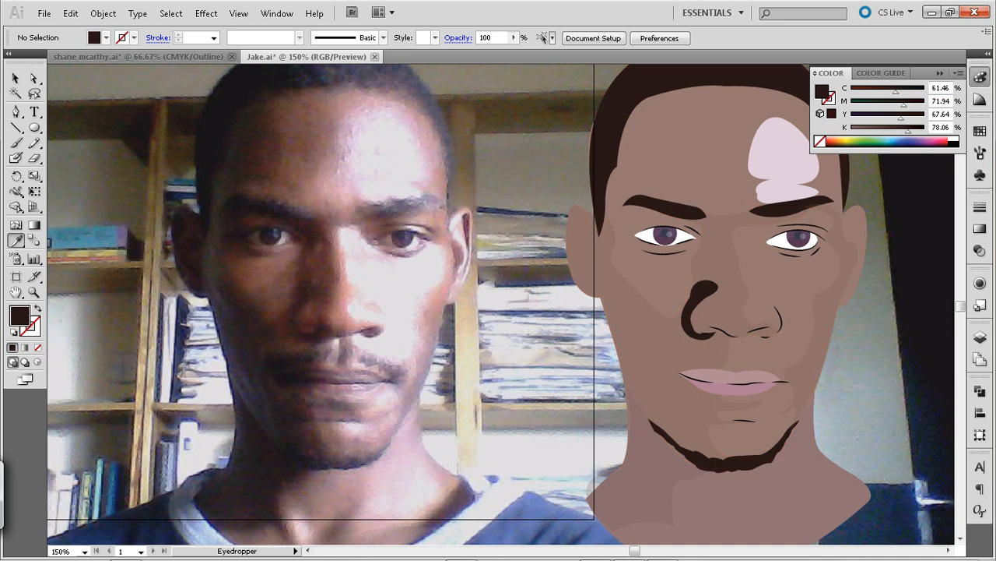
click(668, 351)
key(v)
click(700, 291)
key(i)
click(666, 337)
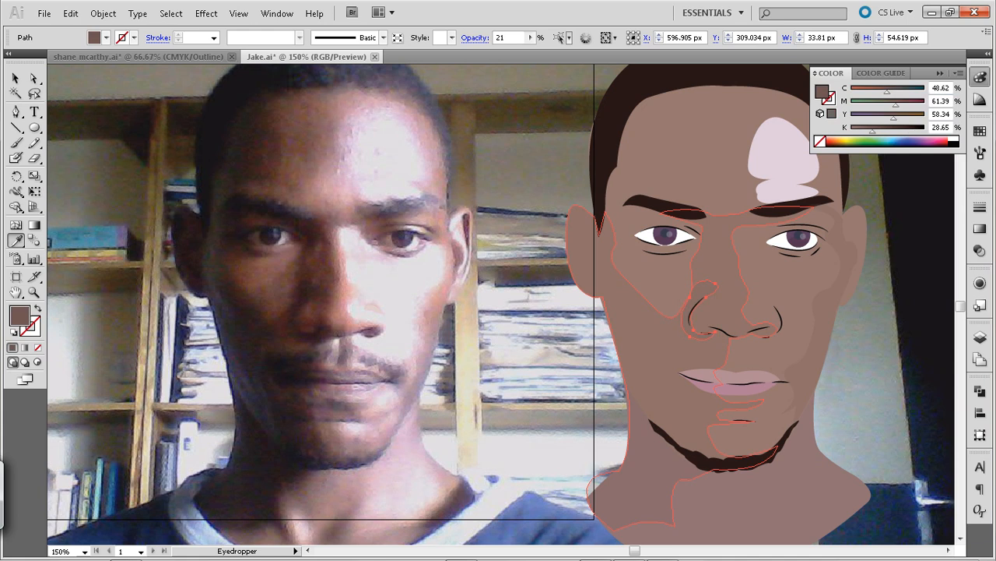
key(v)
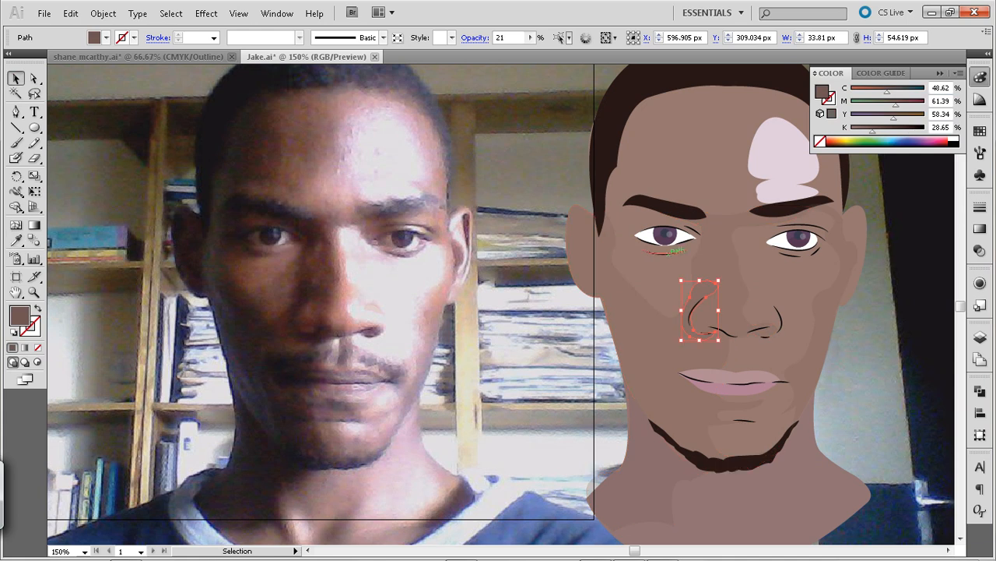
Nudge the nostril shadow's lower anchor point outward to X 590.63 px, Y 326.068 px
key(a)
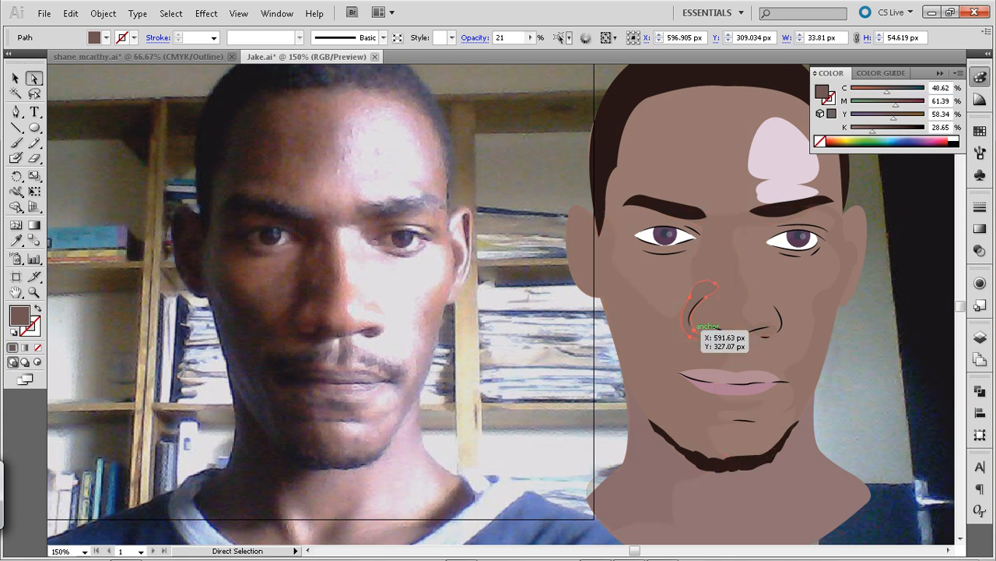
click(694, 333)
key(Left)
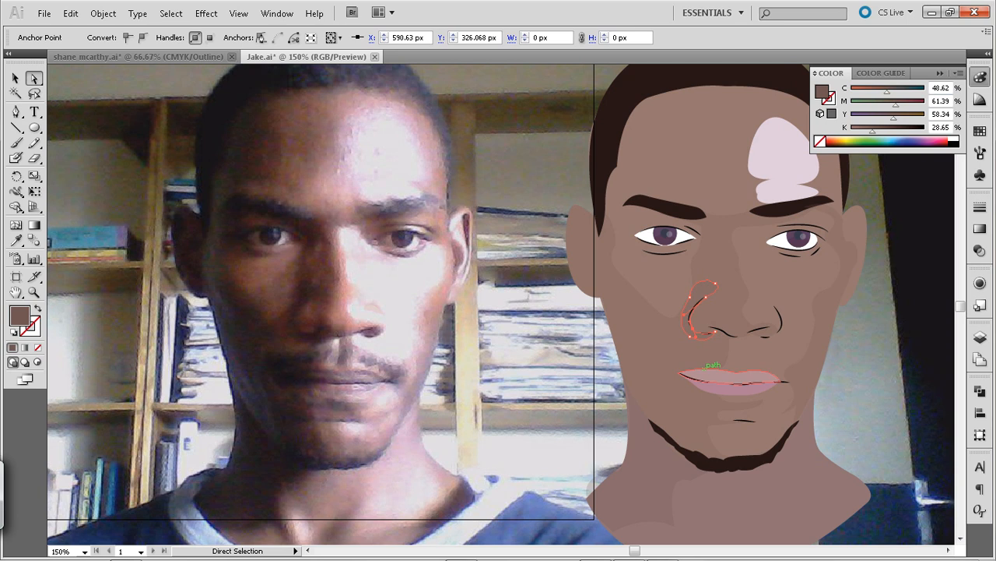
click(561, 350)
Darken the nostril shadow's fill to K 40% and set its opacity to 50%
click(702, 290)
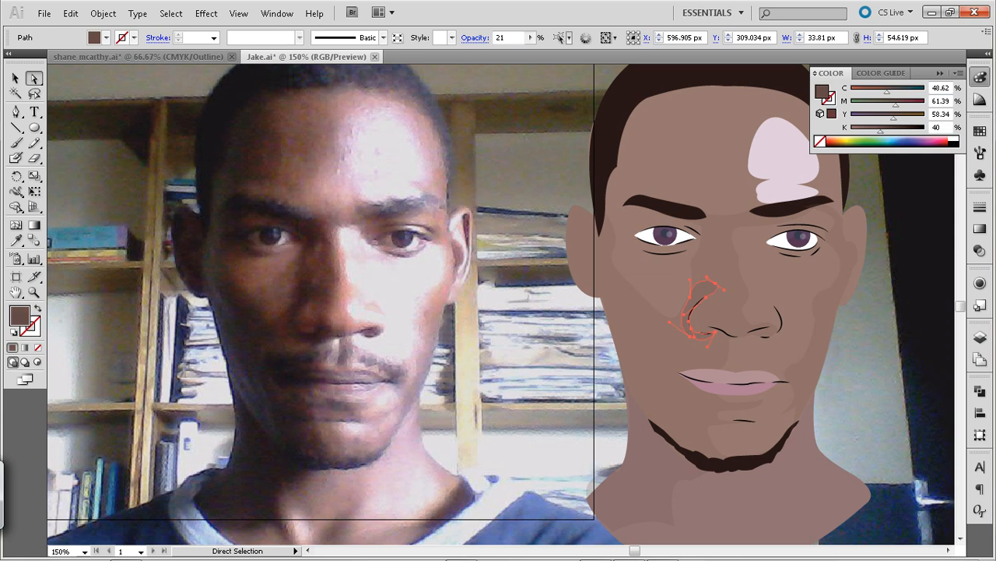
drag(488, 53, 493, 52)
key(Return)
key(ctrl+shift+a)
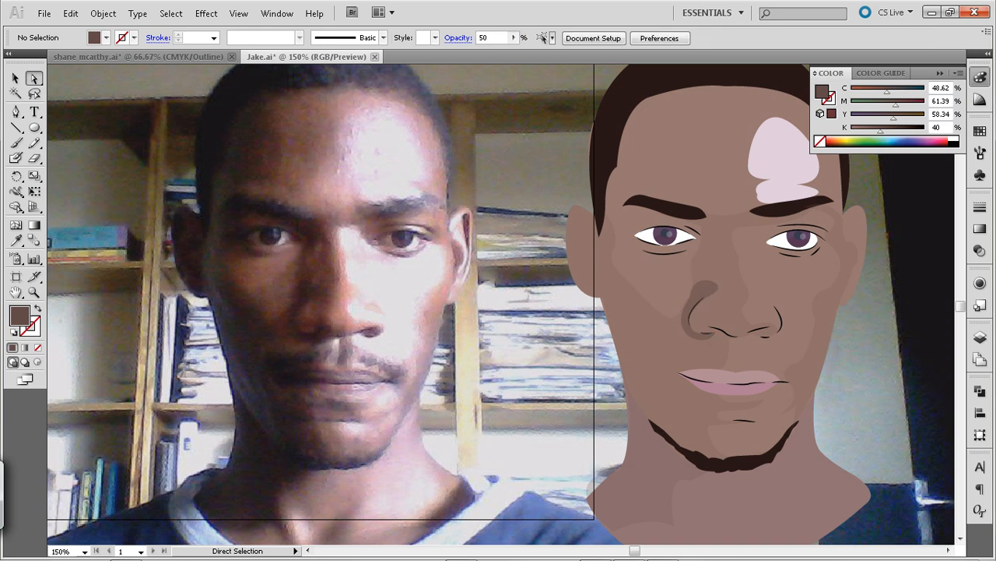
Reduce the nostril shadow's opacity to 30% and save the illustration
click(695, 305)
click(529, 38)
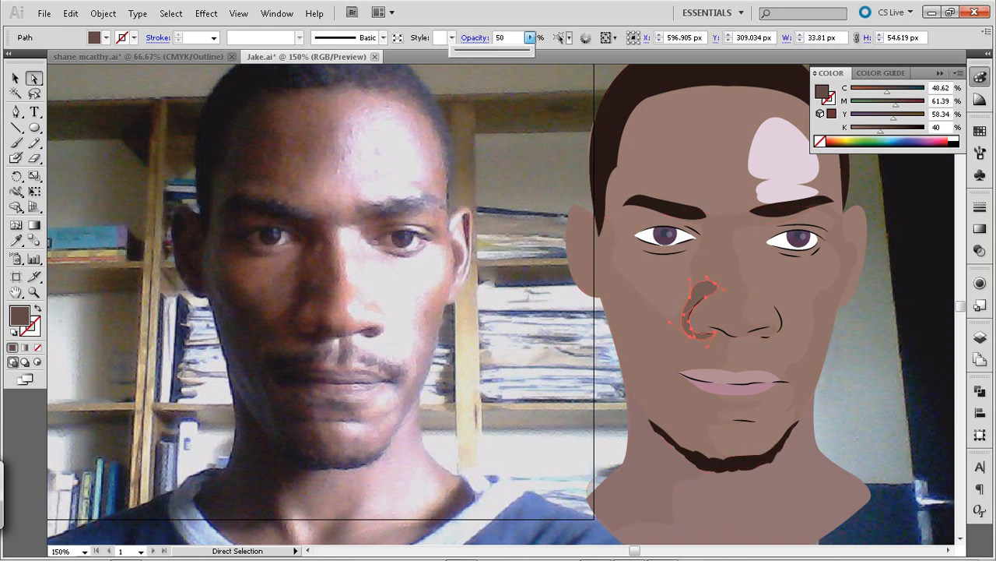
key(Return)
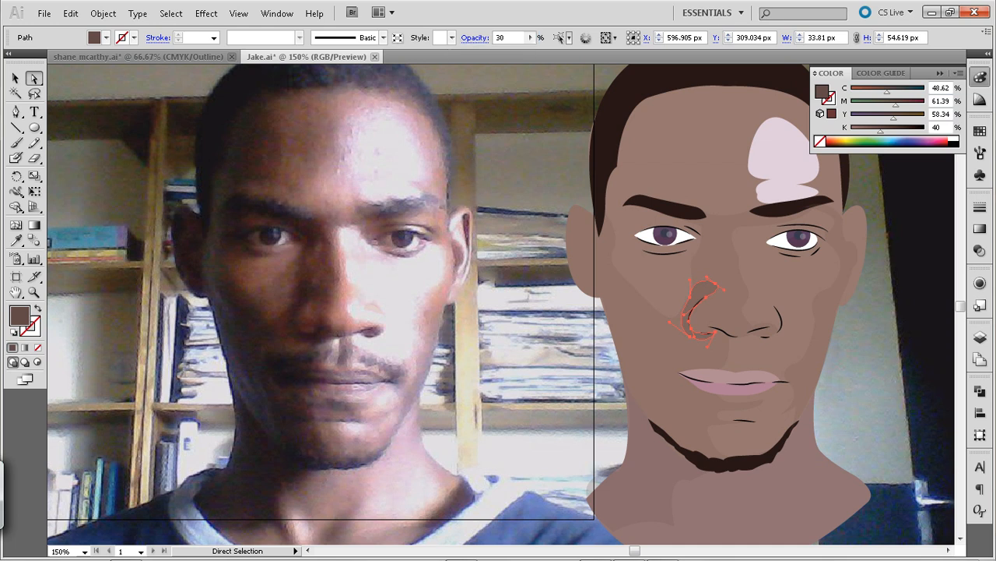
key(ctrl+shift+a)
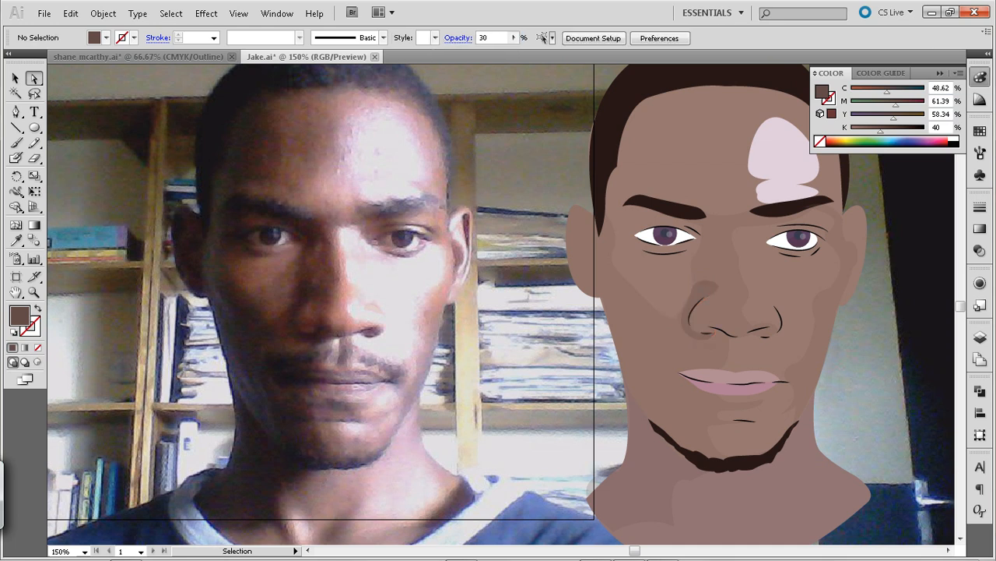
key(ctrl+s)
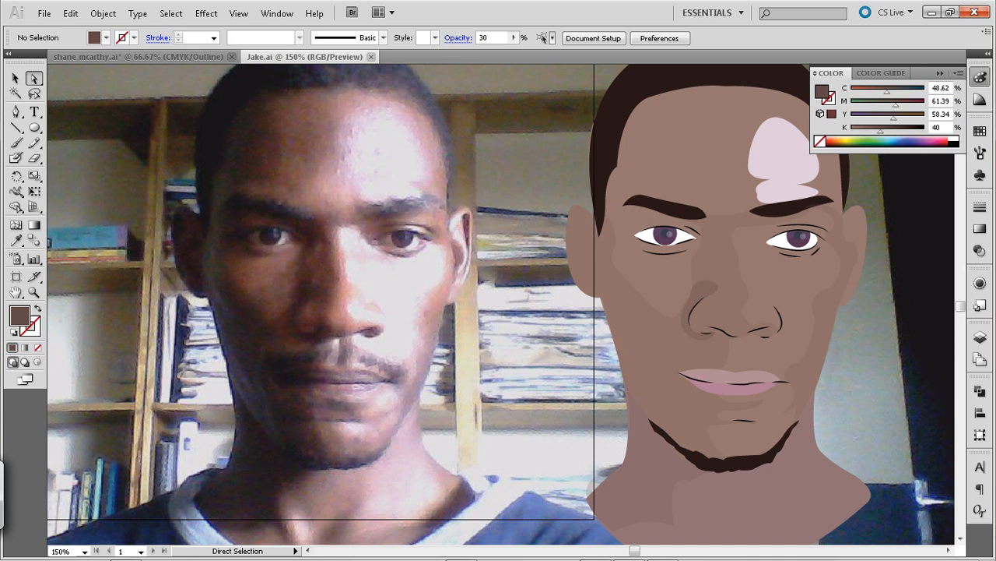
Draw a narrow filled shadow sliver about 6 × 57 px along the photo's right-hand outer ear with the Pen tool
key(ctrl+plus)
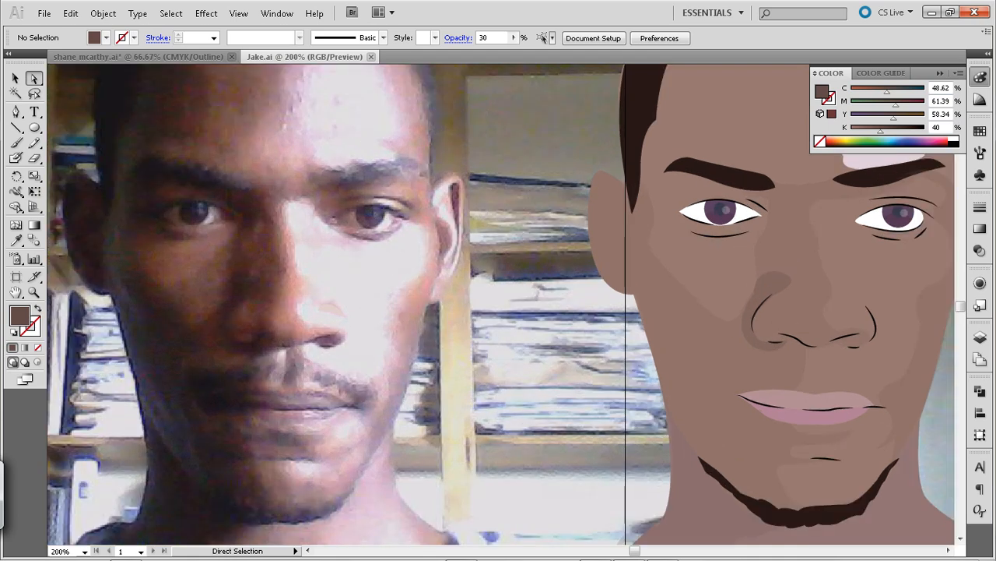
drag(623, 311, 577, 347)
key(p)
drag(404, 299, 406, 302)
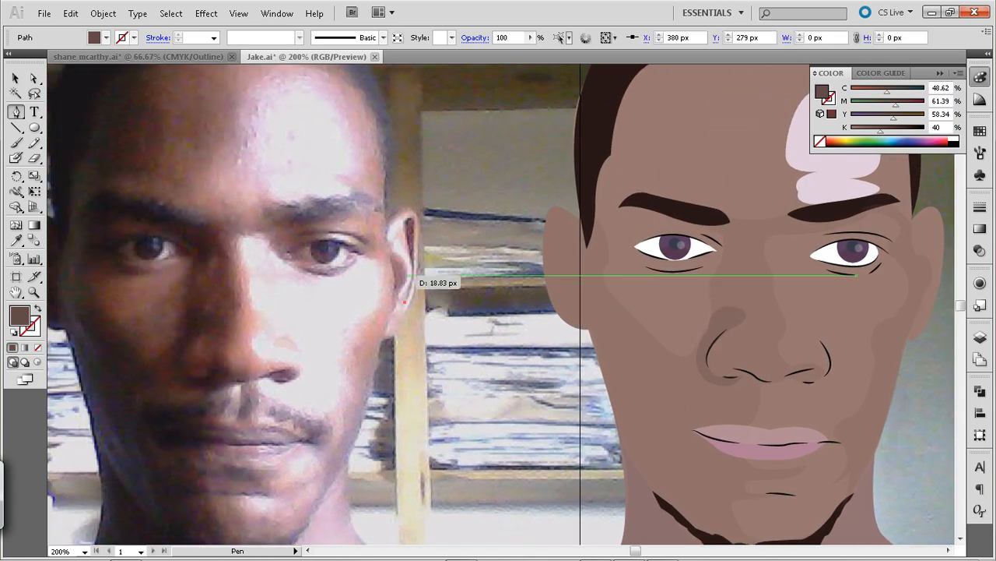
drag(410, 255, 414, 227)
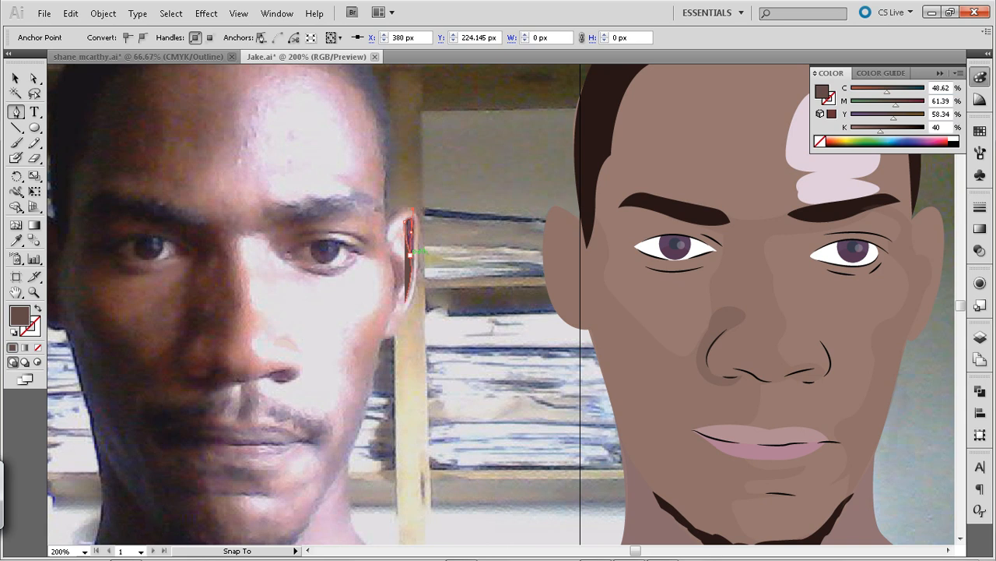
drag(410, 254, 411, 255)
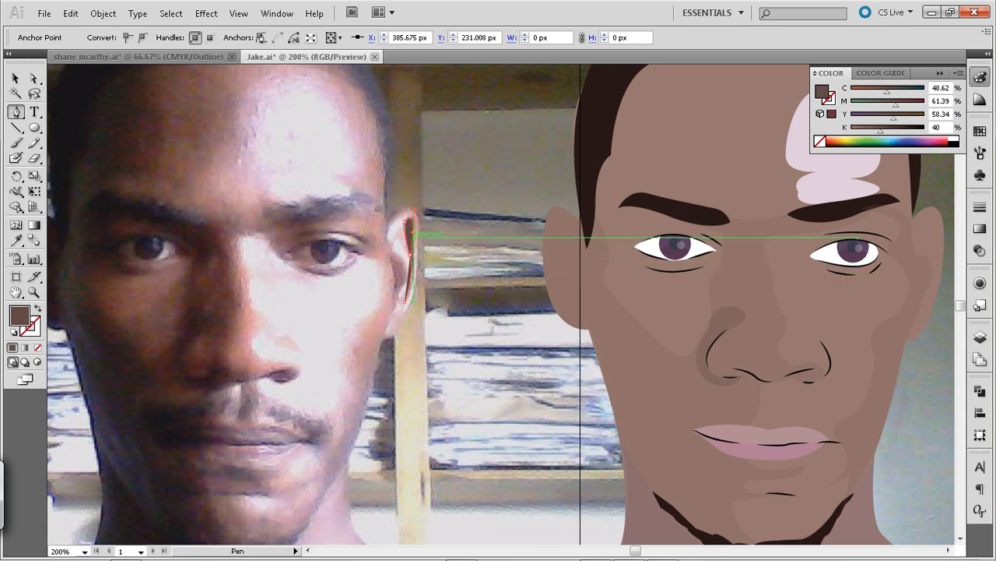
drag(412, 263, 408, 299)
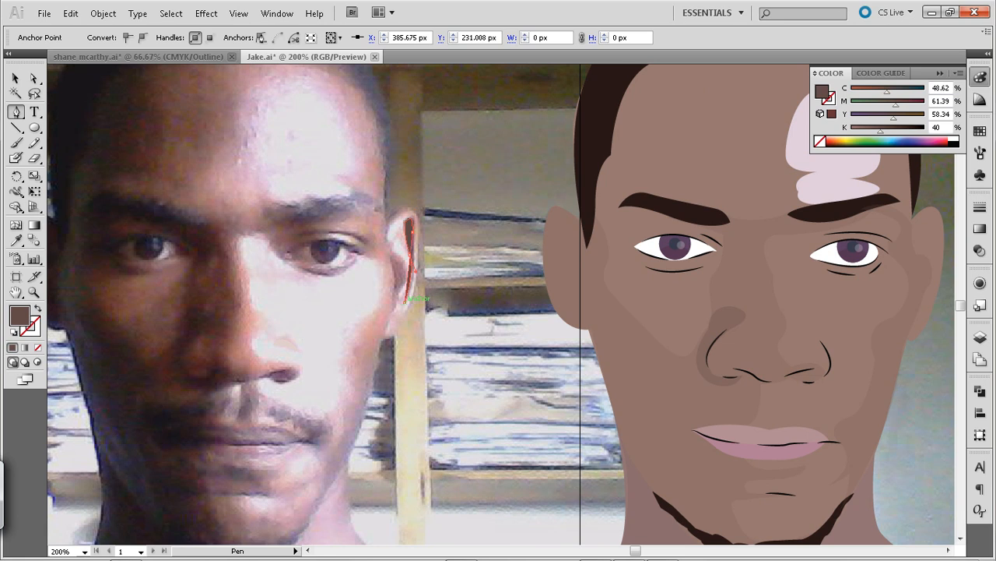
key(v)
click(420, 241)
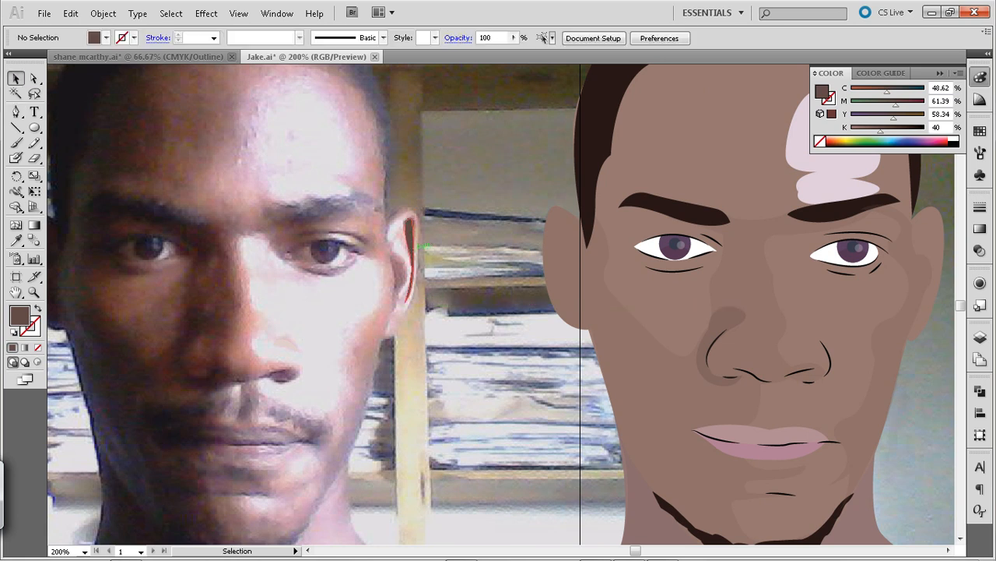
Move the narrow ear shadow from the photo onto the matching ear of the illustration
click(410, 238)
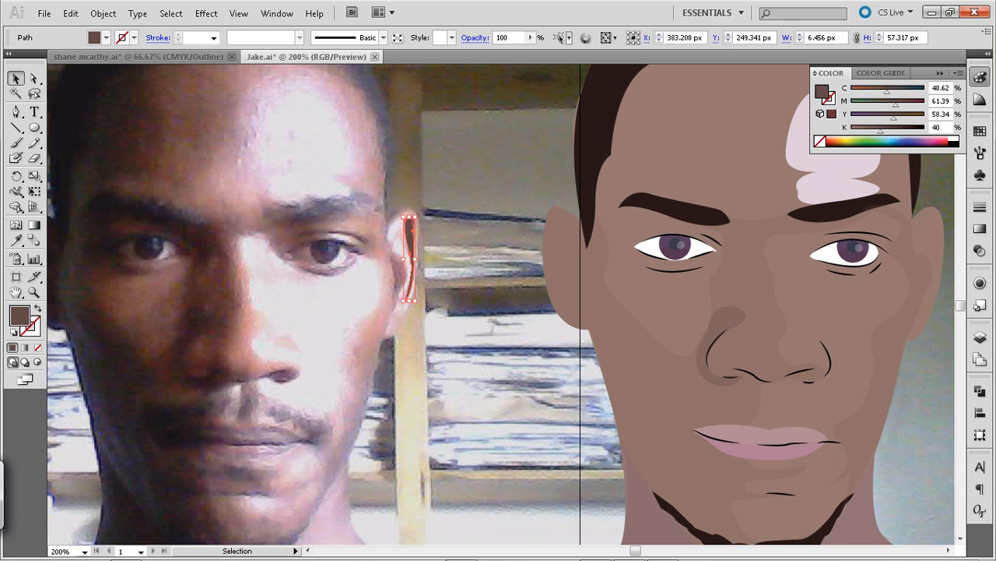
key(shift+Right)
key(shift+Right)
key(shift+Right)
key(shift+Right)
key(shift+Right)
key(shift+Right)
key(shift+Right)
key(shift+Right)
key(shift+Right)
key(shift+Right)
key(shift+Right)
key(shift+Right)
key(shift+Right)
key(shift+Right)
key(shift+Right)
key(shift+Right)
key(shift+Right)
key(shift+Right)
key(shift+Right)
key(shift+Right)
key(shift+Right)
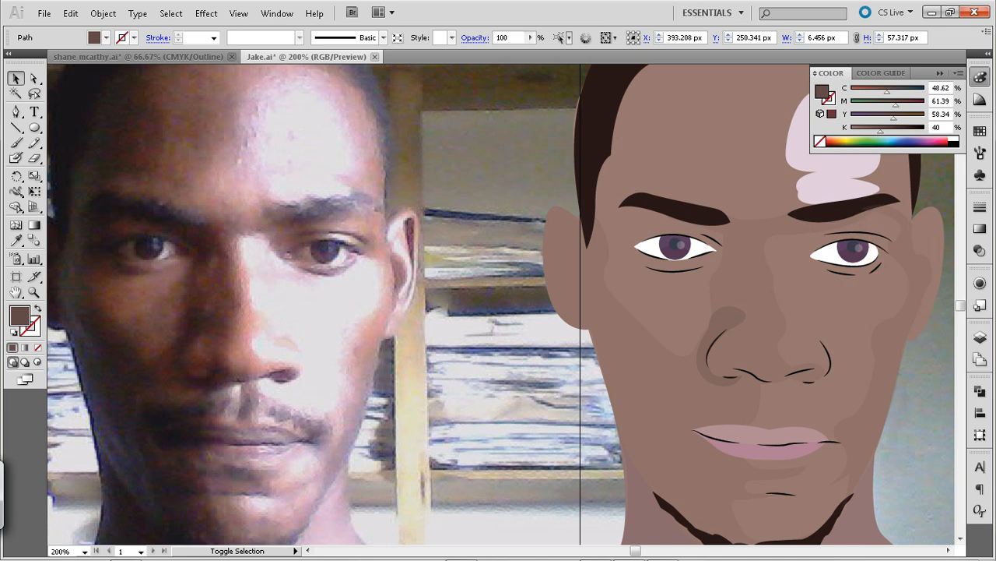
key(shift+Left)
key(shift+Left)
key(shift+Left)
key(shift+Right)
key(ctrl+shift+a)
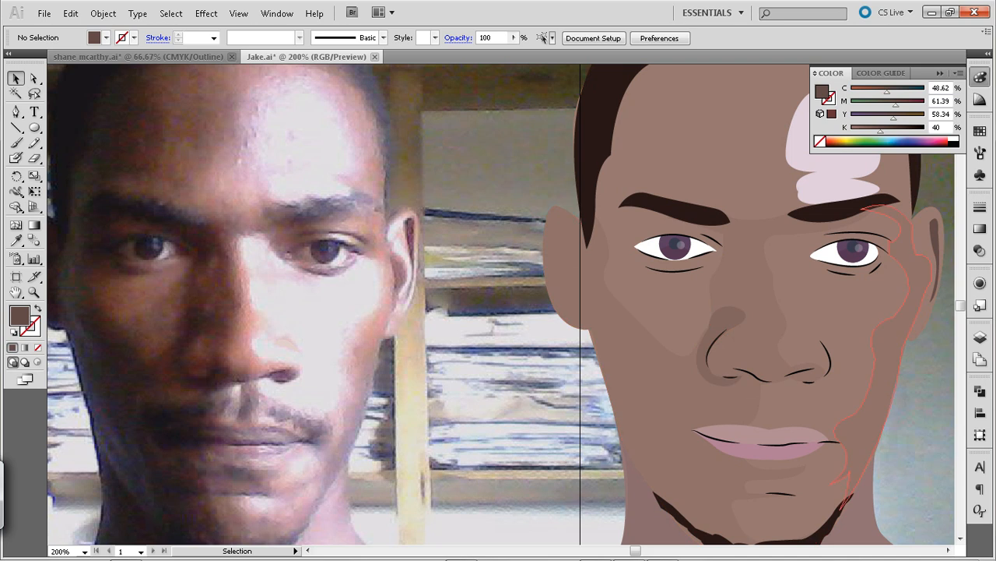
Draw a filled crescent shadow about 12 × 41 px over the photo's inner ear, where it meets the cheek
key(p)
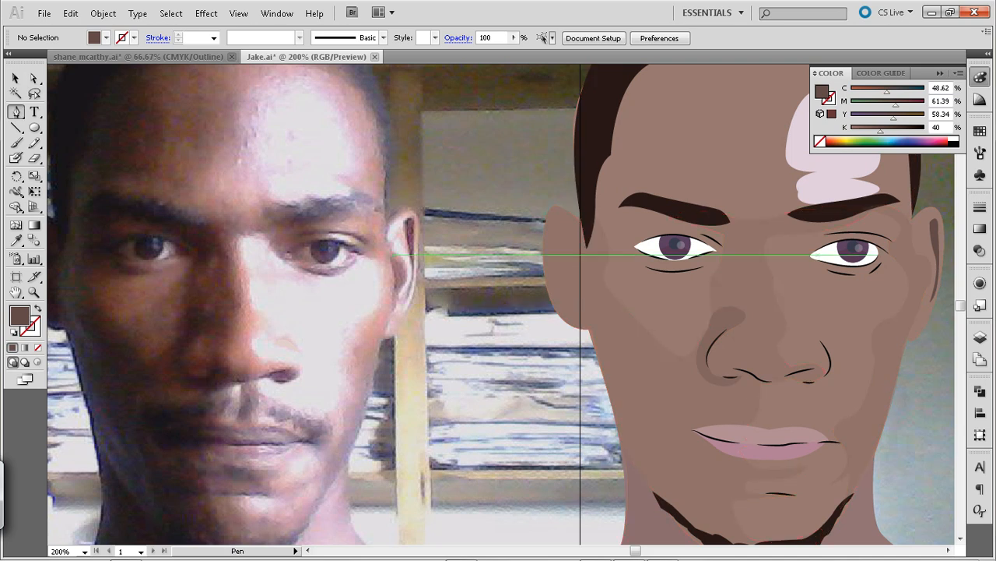
drag(390, 253, 380, 321)
click(389, 313)
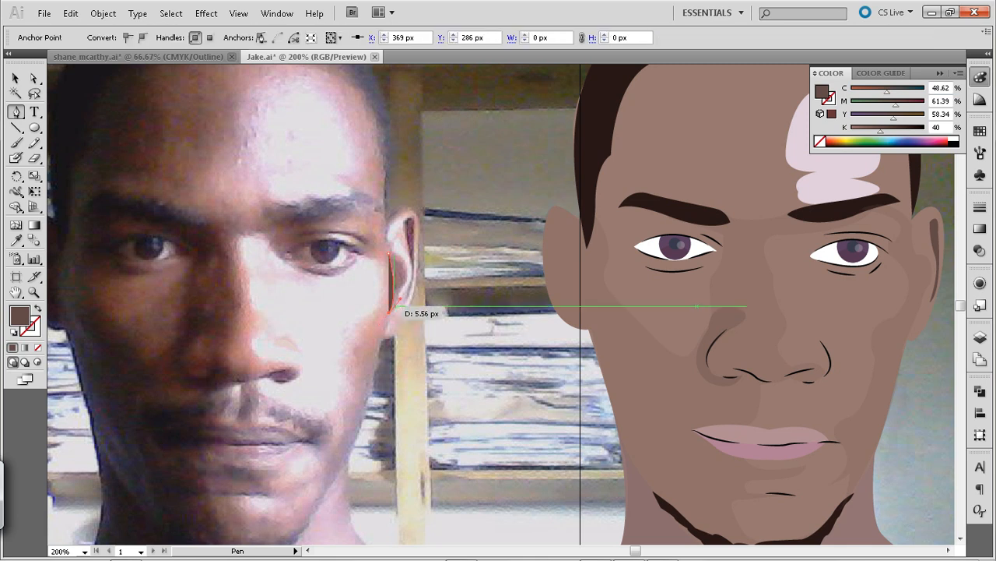
drag(402, 288, 409, 279)
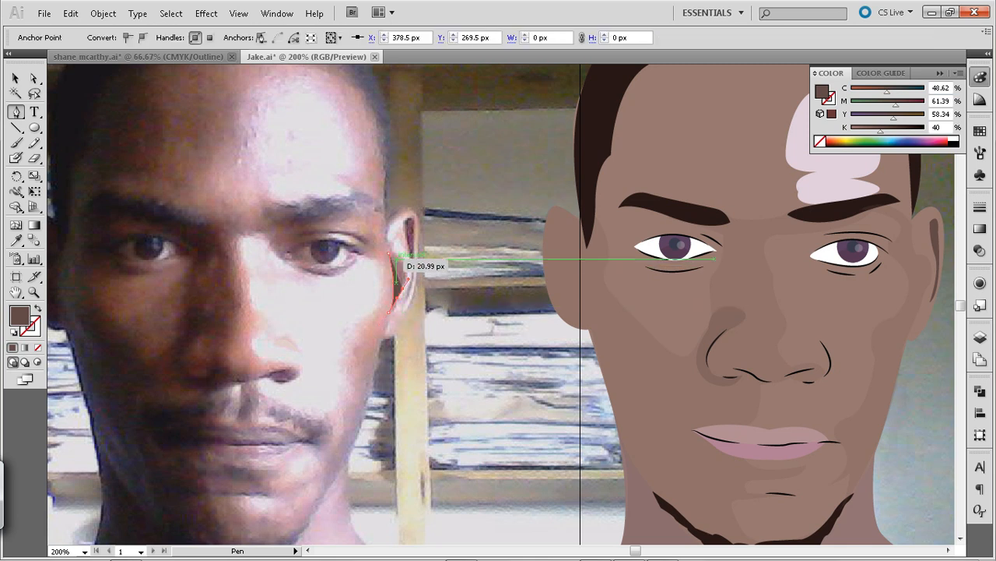
click(389, 253)
key(v)
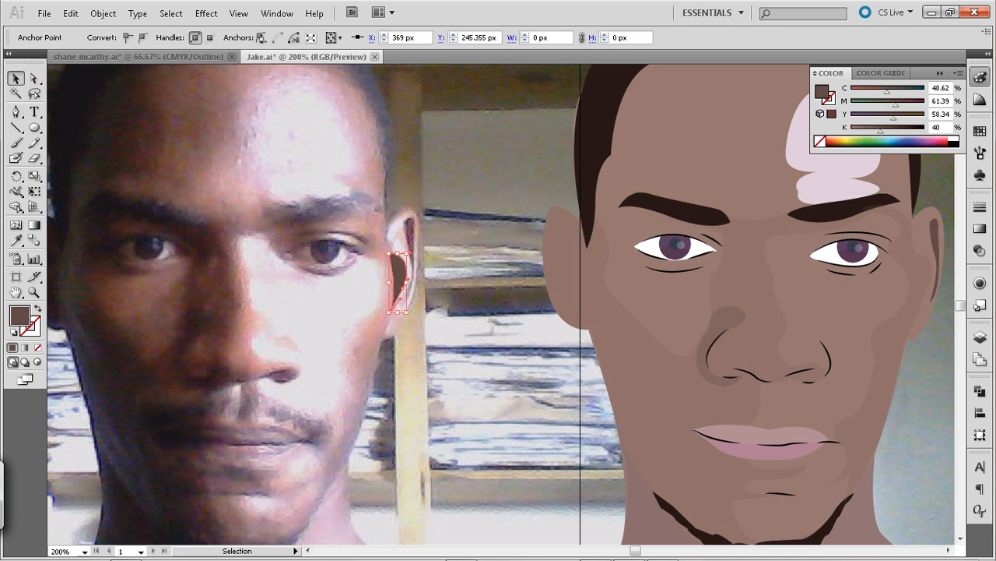
click(425, 292)
Move the crescent shadow onto the illustration's ear, beside the cheek and below the narrow ear shadow
click(404, 285)
key(shift+Right)
drag(413, 280, 940, 294)
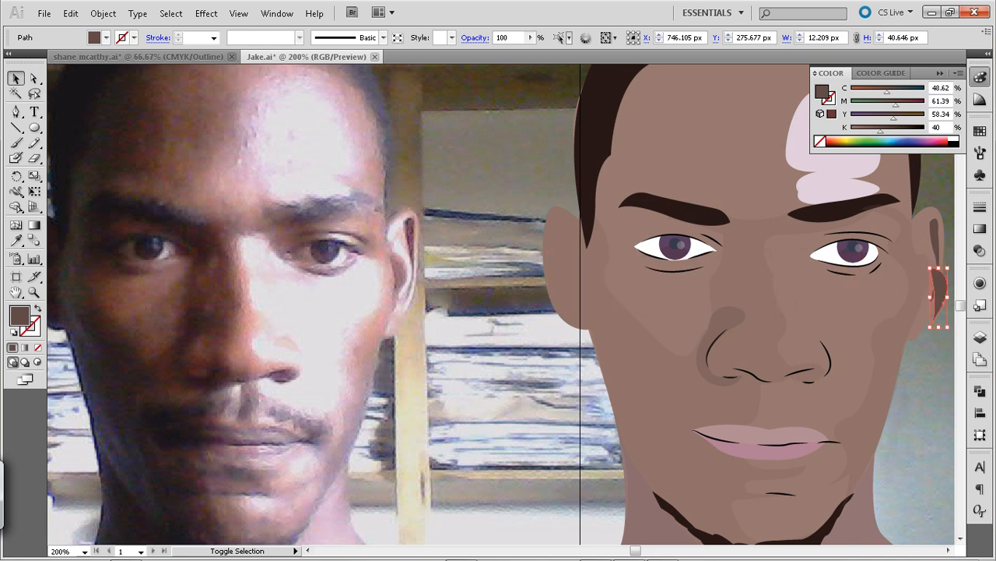
key(shift+Up)
key(shift+Left)
key(ctrl+shift+a)
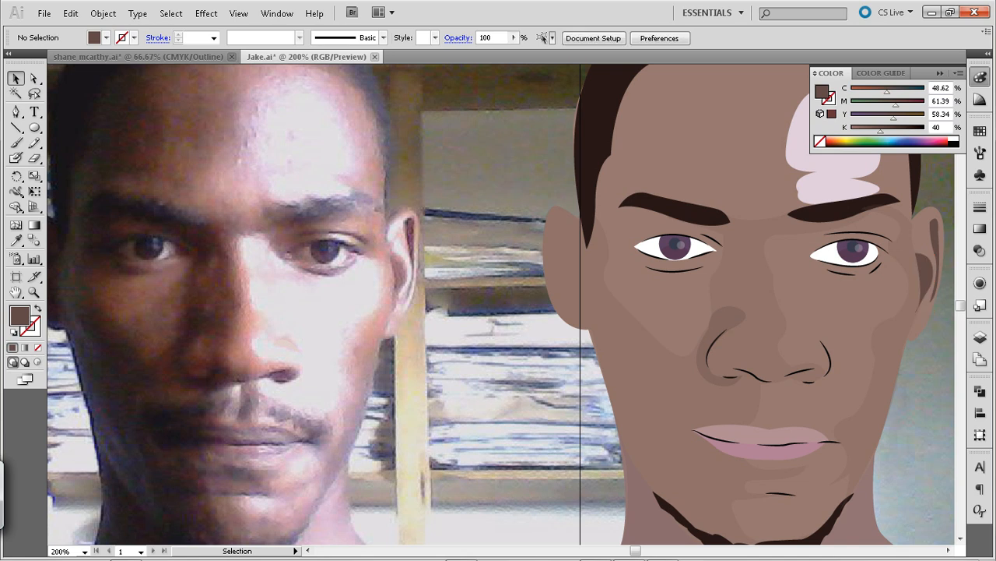
Start a Pen outline for the photo's darker face side, tracing from beside the mouth up the cheek to below the eye
drag(498, 312, 643, 324)
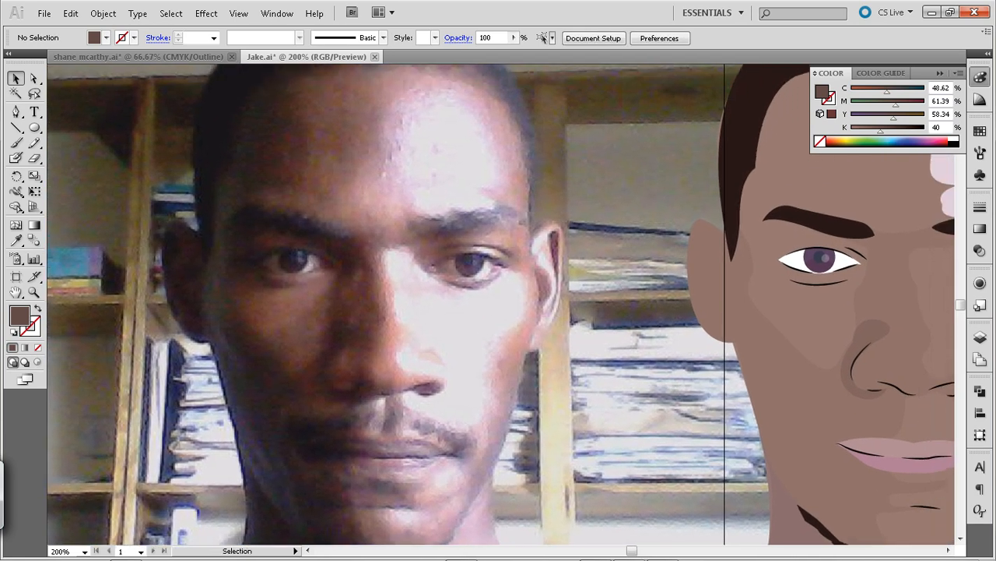
drag(498, 311, 443, 239)
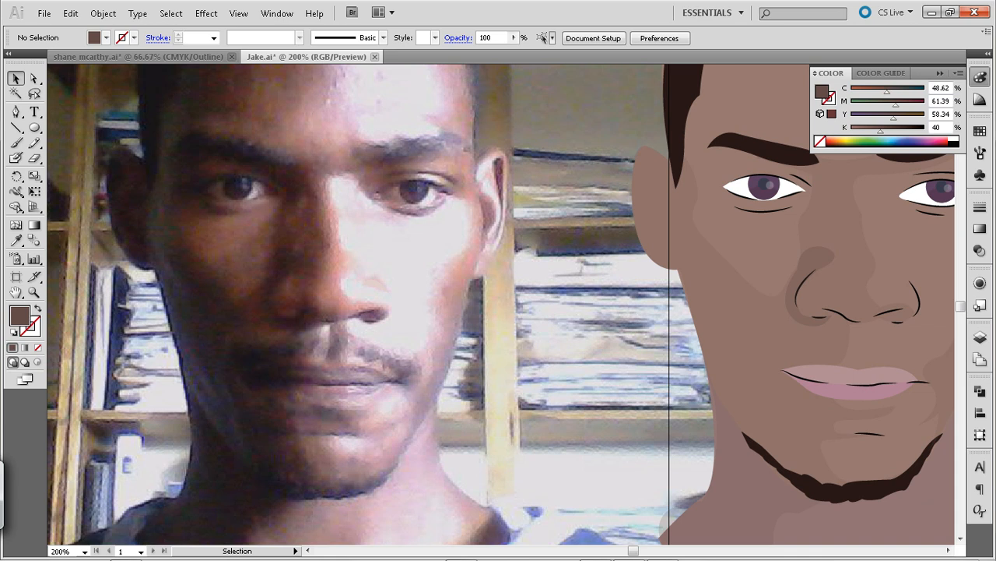
key(p)
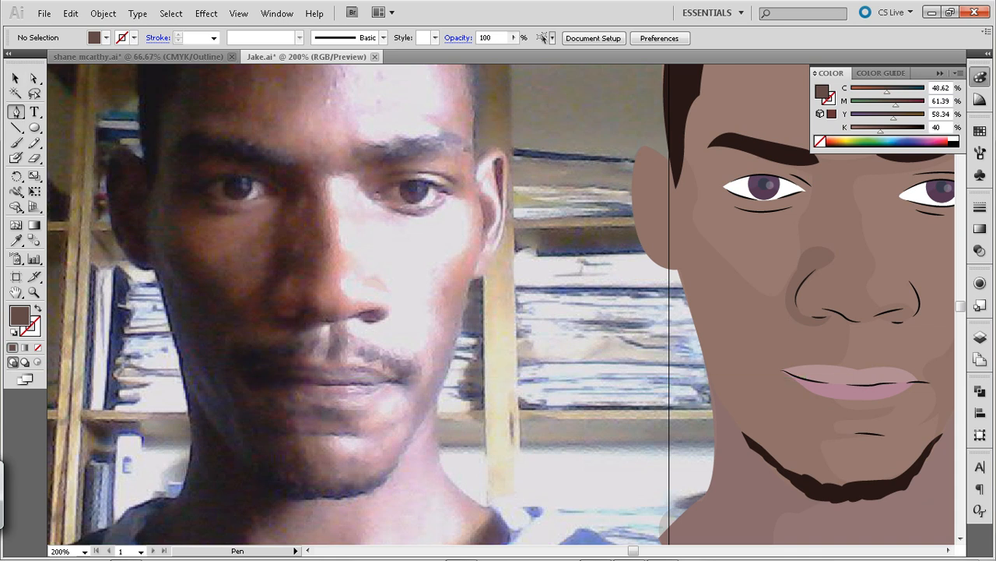
click(225, 350)
drag(244, 322, 260, 319)
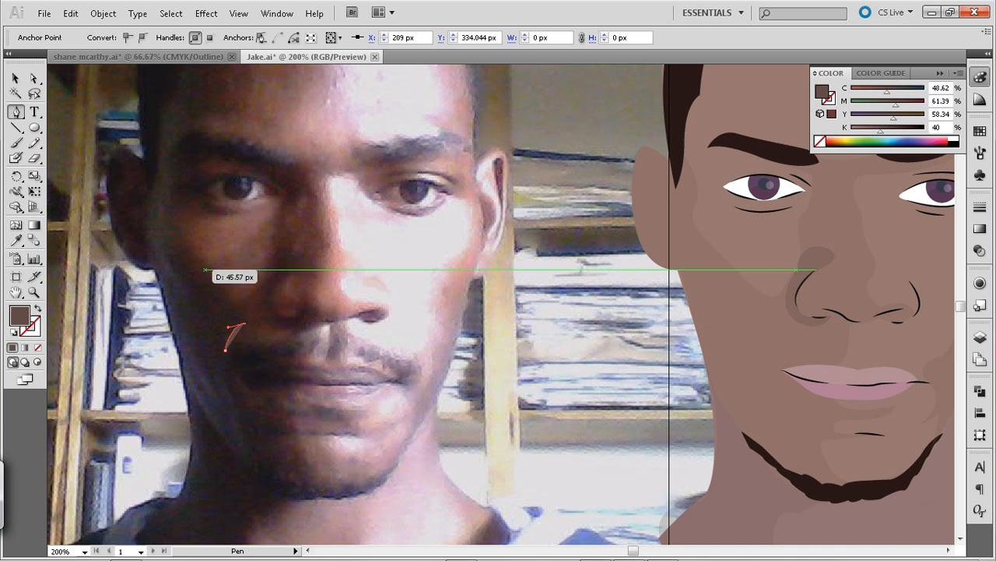
drag(219, 279, 190, 266)
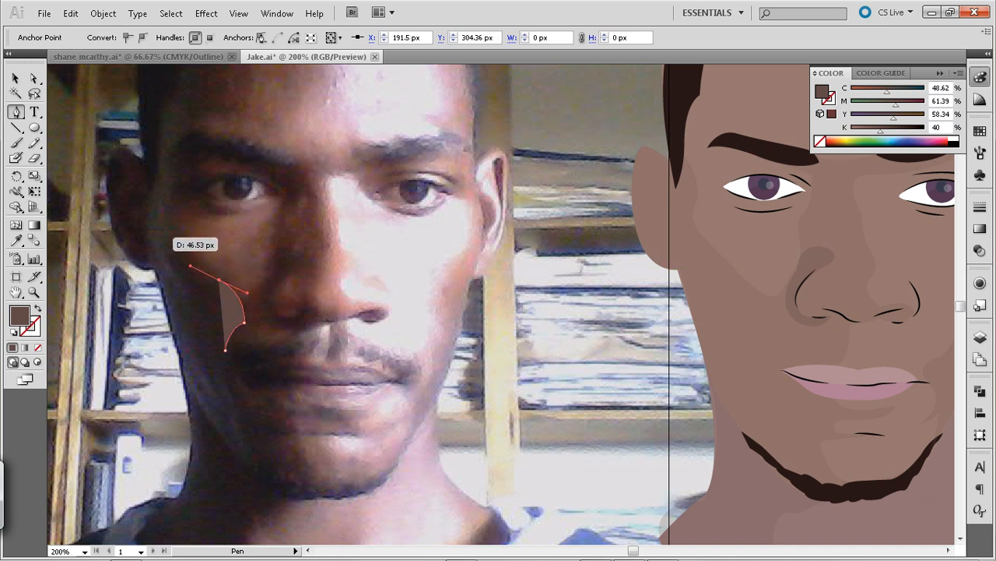
drag(213, 214, 245, 214)
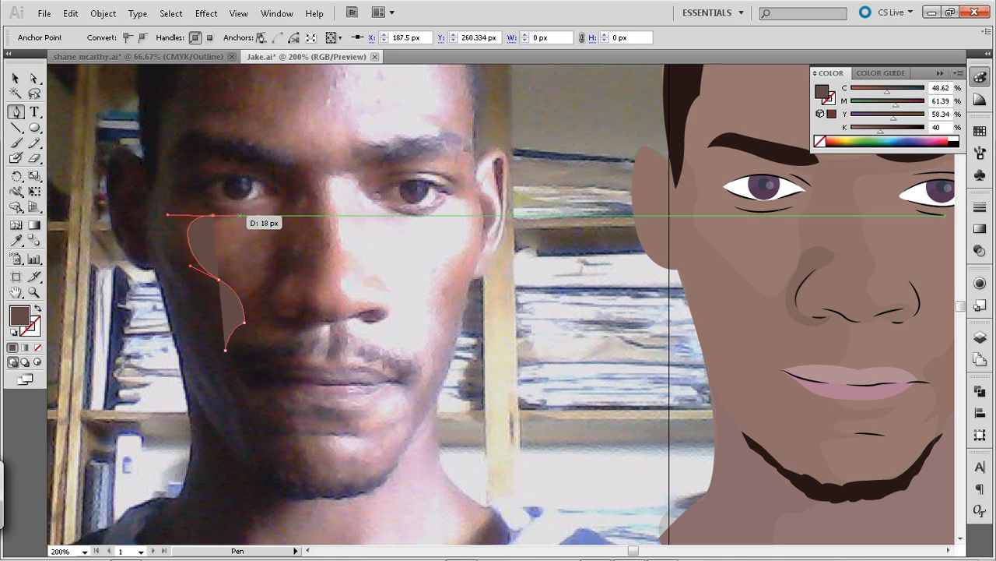
click(244, 215)
key(ctrl+z)
click(212, 215)
click(239, 209)
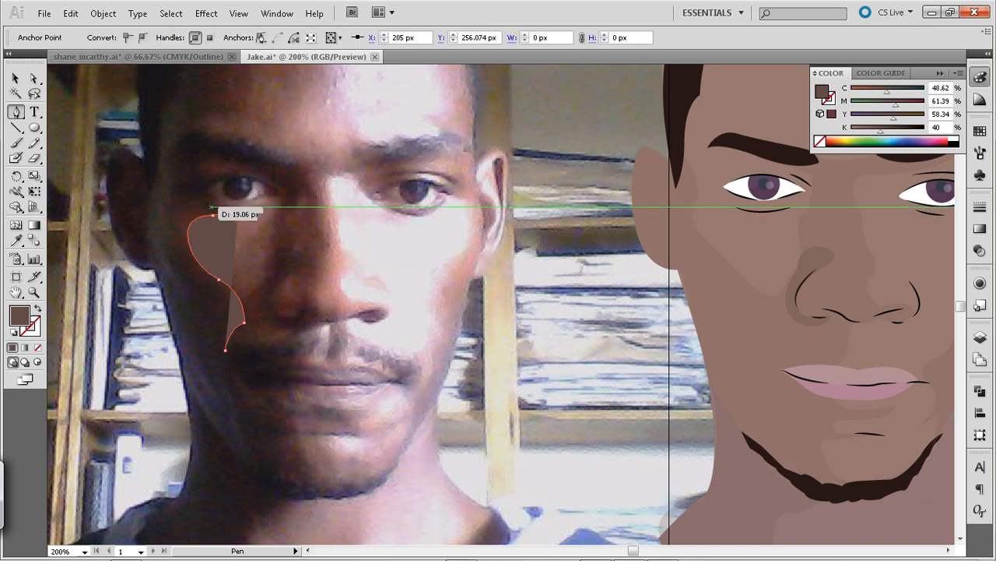
Continue the face shadow outline around the eye's outer corner and over the upper eyelid to the bridge of the nose
drag(193, 195, 183, 186)
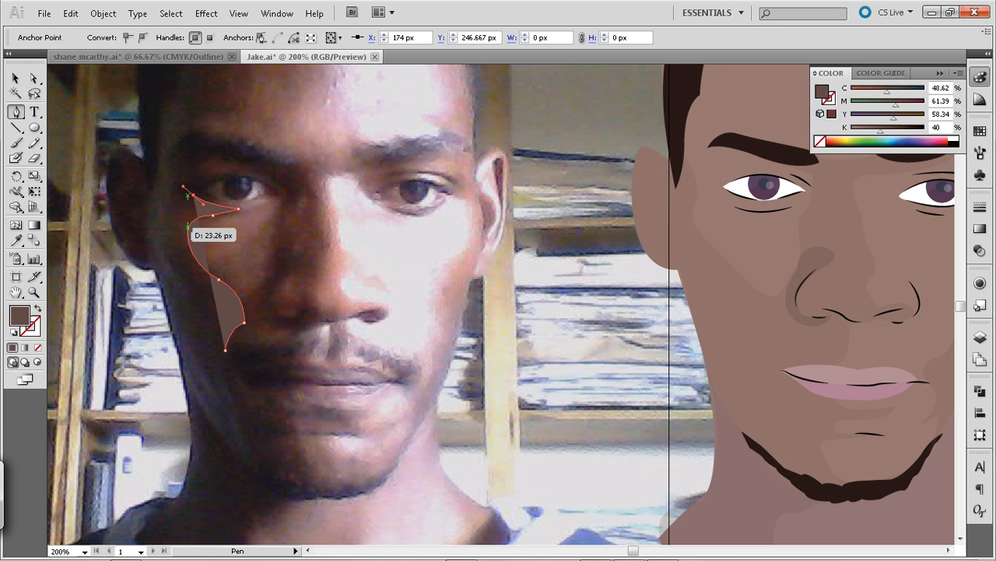
click(196, 197)
key(ctrl+z)
click(194, 195)
drag(274, 189, 288, 197)
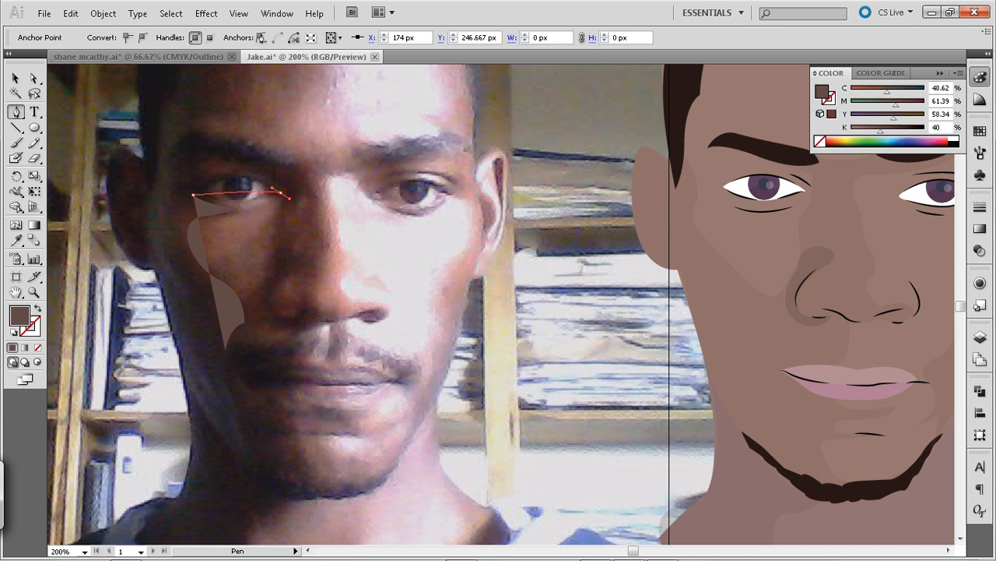
drag(321, 225, 336, 232)
click(281, 193)
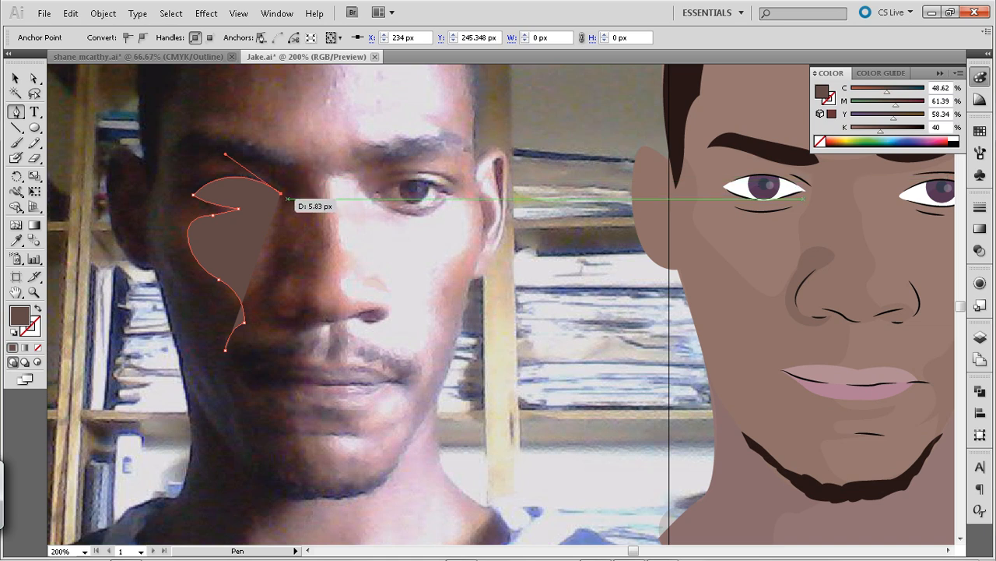
drag(287, 201, 293, 163)
click(286, 201)
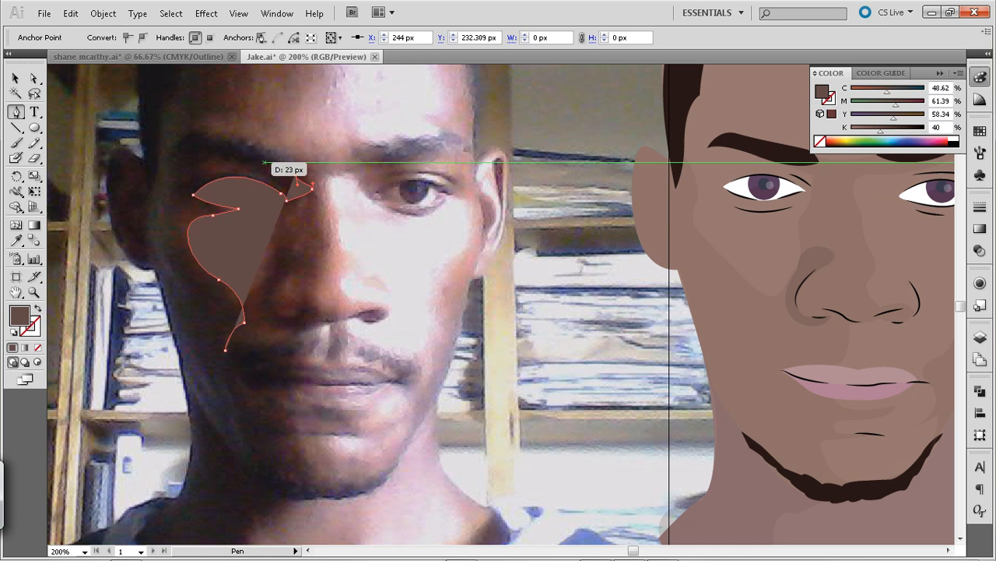
Extend the face shadow outline along the eyebrow, across the forehead and down the hairline towards the ear
drag(171, 174, 201, 329)
drag(236, 300, 243, 271)
click(236, 301)
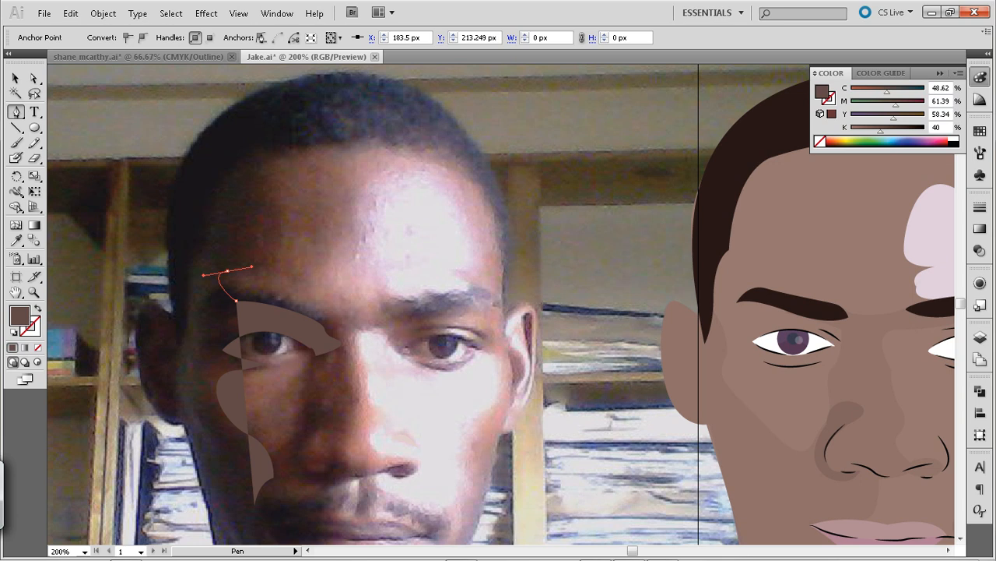
drag(254, 159, 181, 96)
click(255, 160)
drag(180, 259, 174, 353)
drag(199, 483, 185, 285)
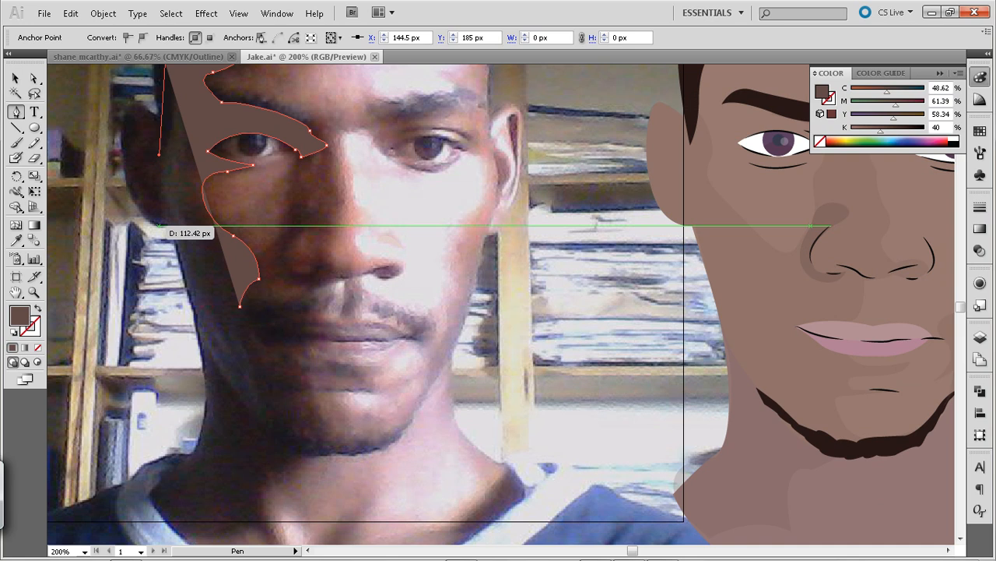
click(160, 151)
drag(150, 123, 195, 227)
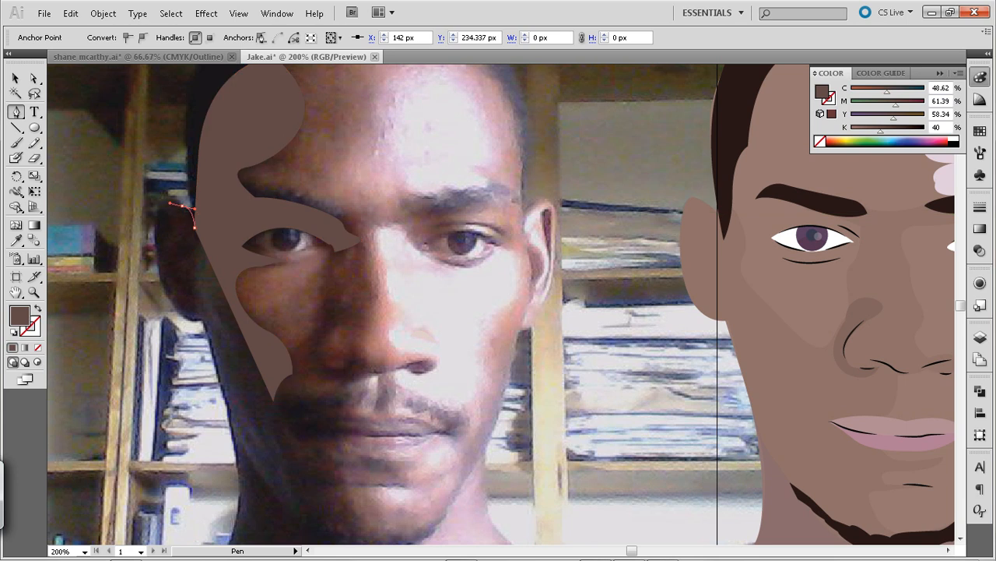
Trace the face shadow outline around the top of the ear and down the side of the face to the upper jaw
click(182, 205)
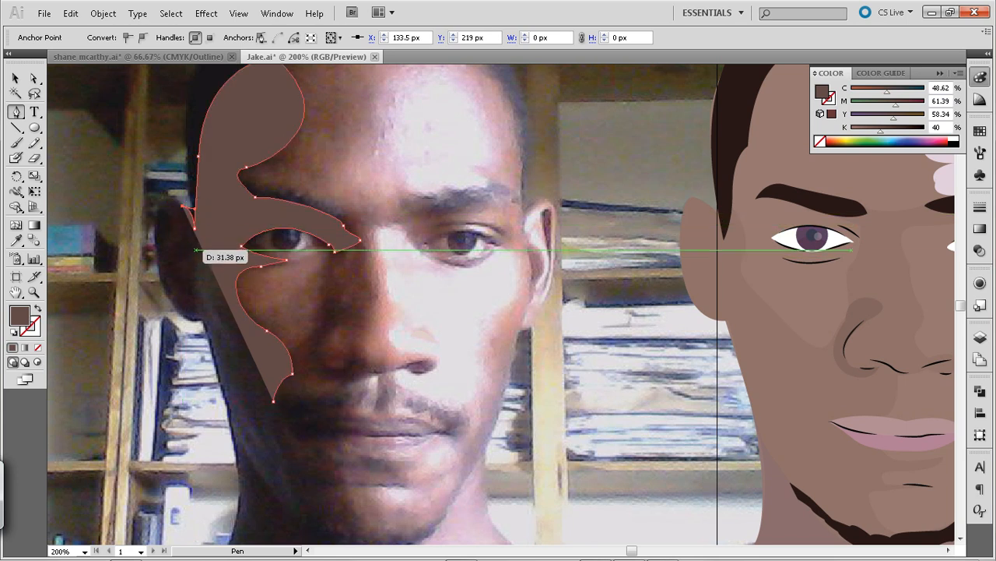
click(195, 251)
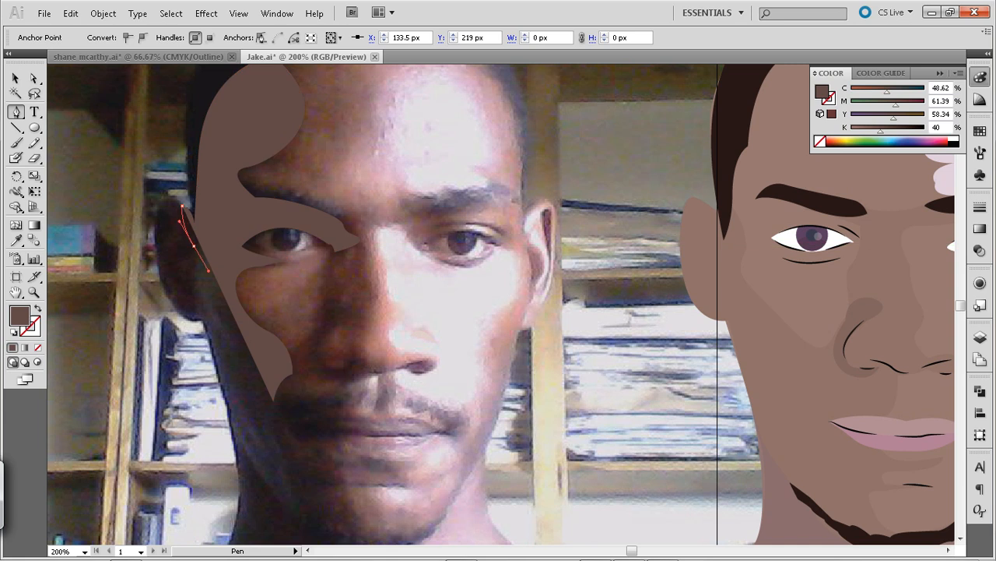
drag(204, 278, 204, 278)
click(194, 246)
click(211, 340)
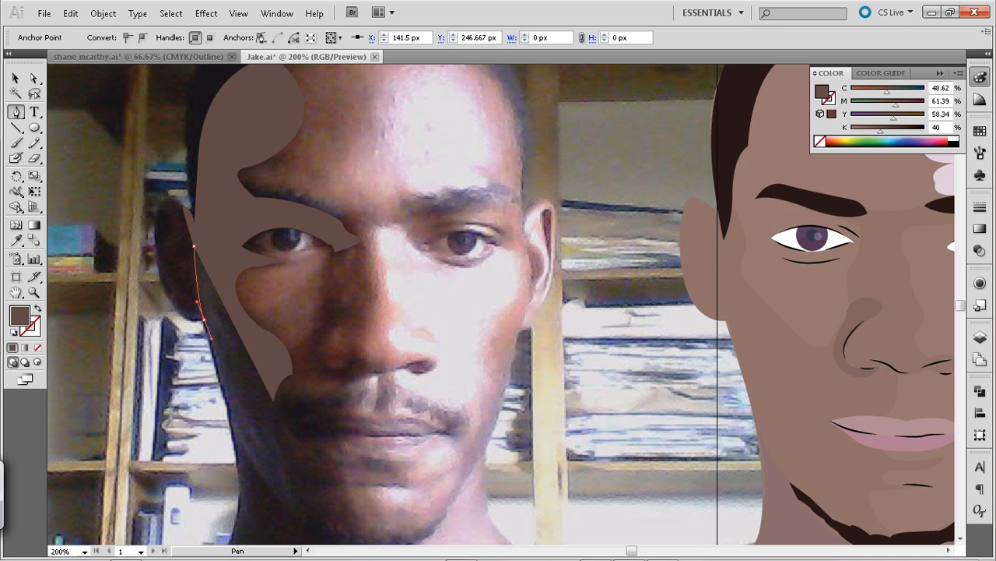
drag(211, 345, 211, 346)
Run the face shadow outline down the jaw to beside the chin and close it at its starting point near the mouth
key(space)
drag(237, 406, 204, 250)
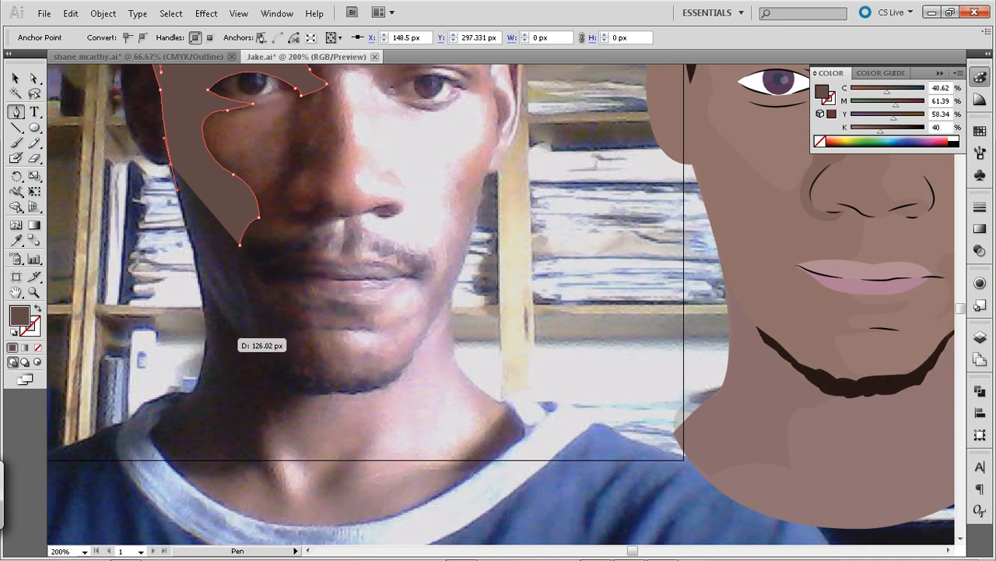
drag(232, 322, 267, 354)
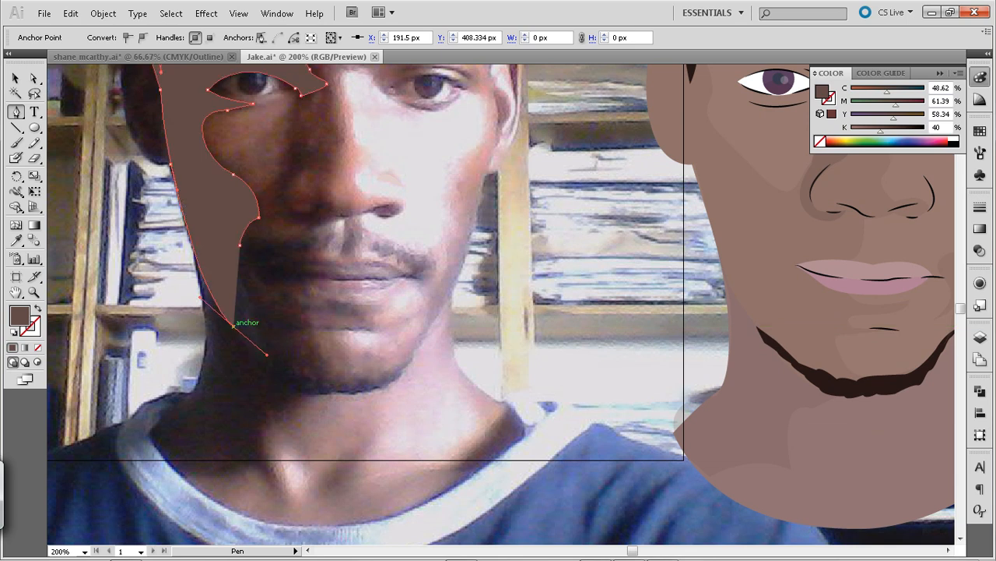
drag(240, 245, 236, 245)
drag(266, 211, 257, 204)
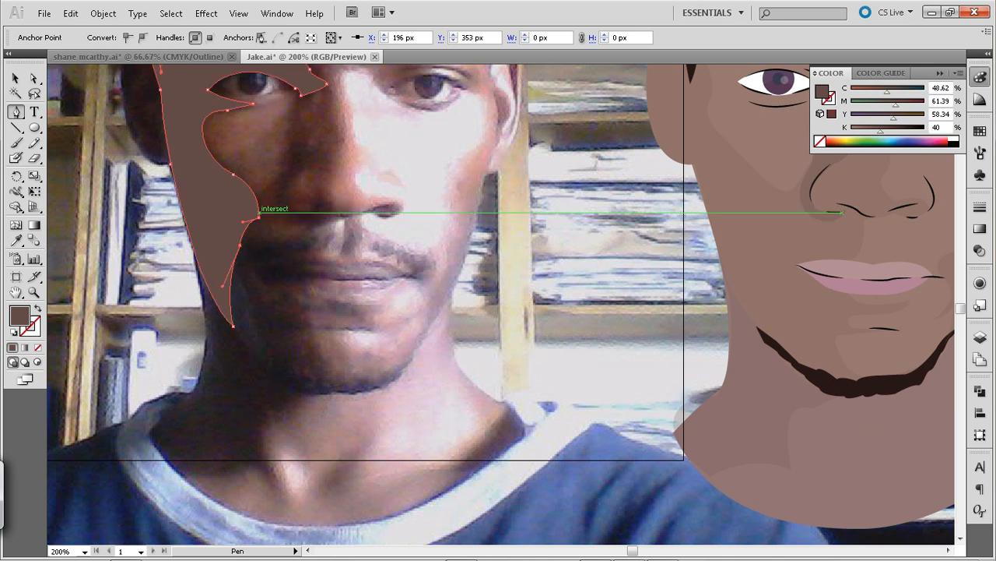
Move the finished face shadow shape horizontally from the photo onto the matching side of the illustrated face
key(a)
click(125, 180)
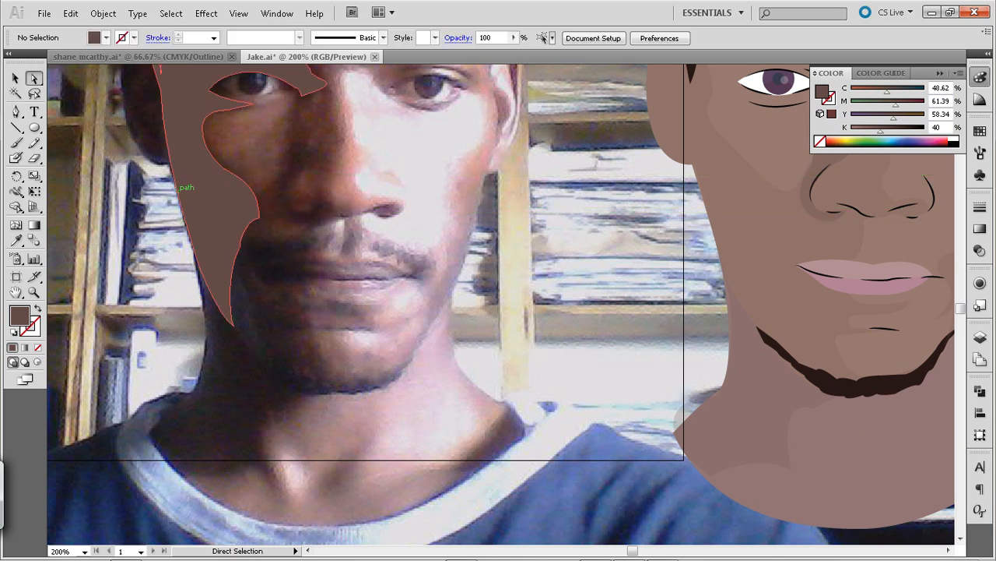
key(v)
click(185, 177)
drag(185, 177, 711, 178)
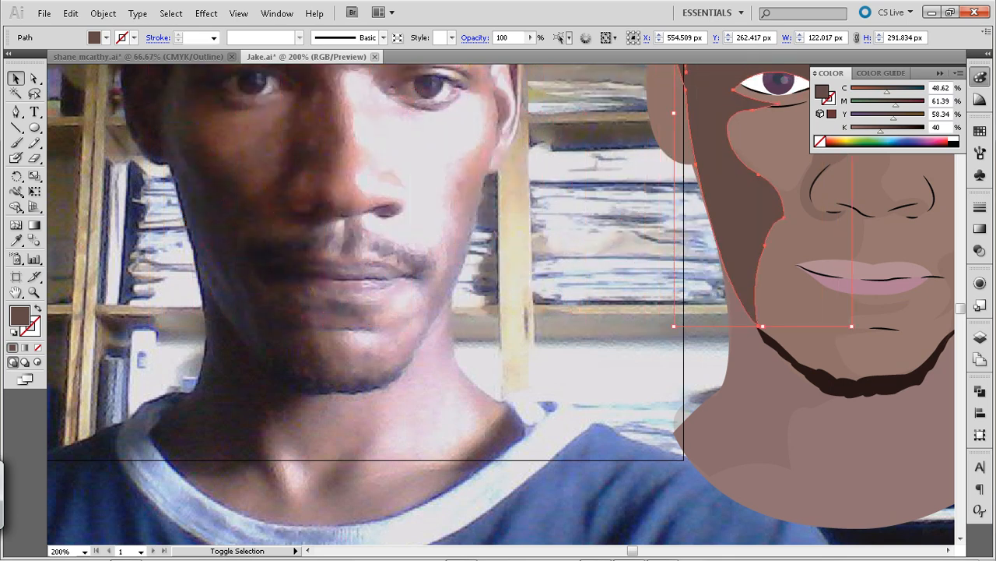
key(ctrl+1)
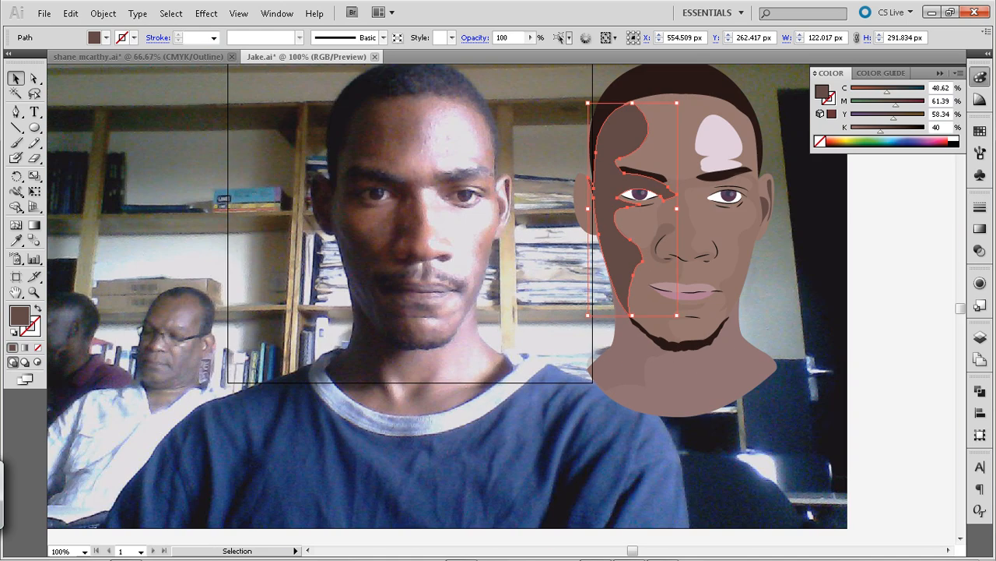
Send the face shadow backward in the stacking order so it sits behind the eyebrow
key(ctrl+shift+a)
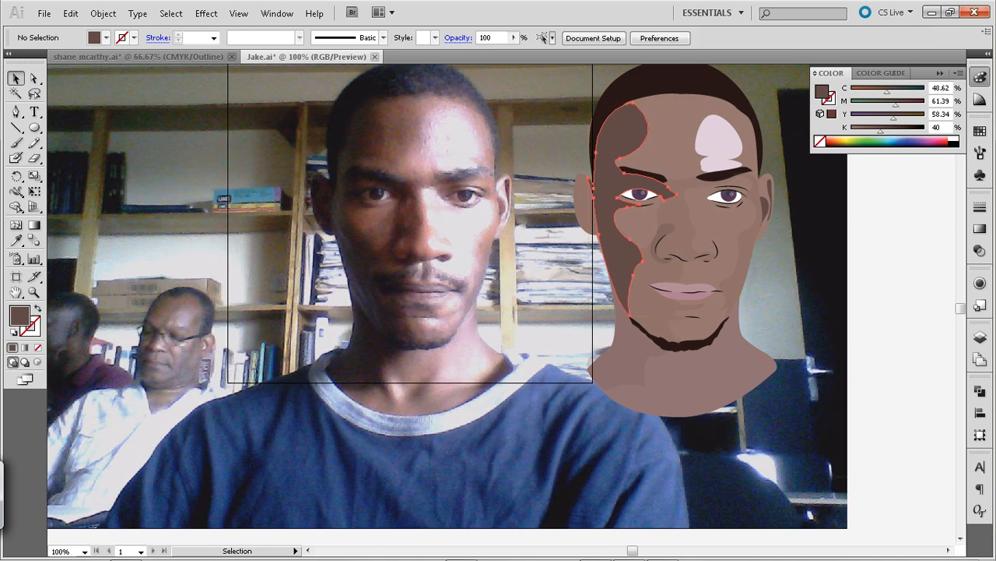
click(619, 134)
key(ctrl+[)
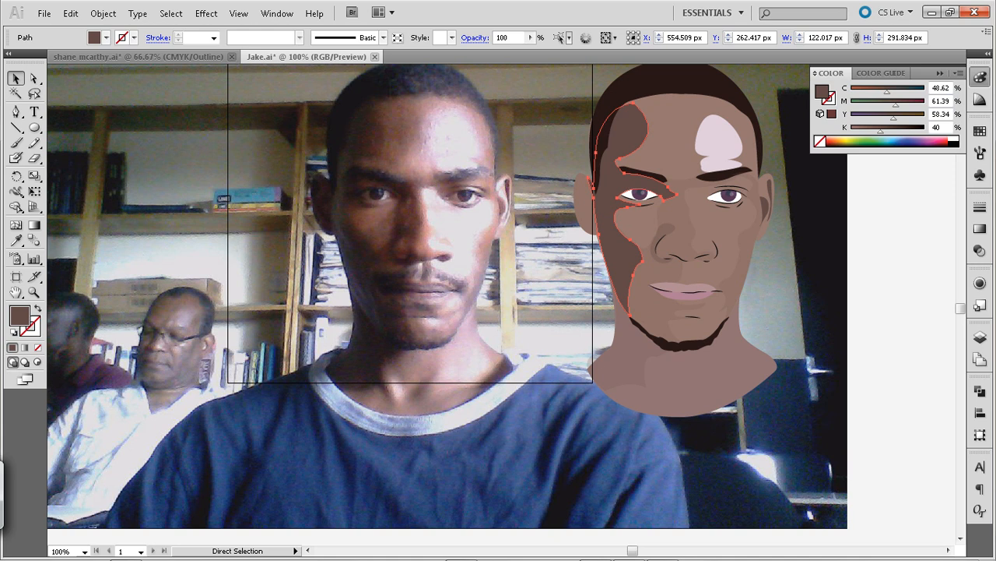
key(ctrl+[)
key(ctrl+])
Reduce the face shadow's opacity to 39% and save the document
click(530, 38)
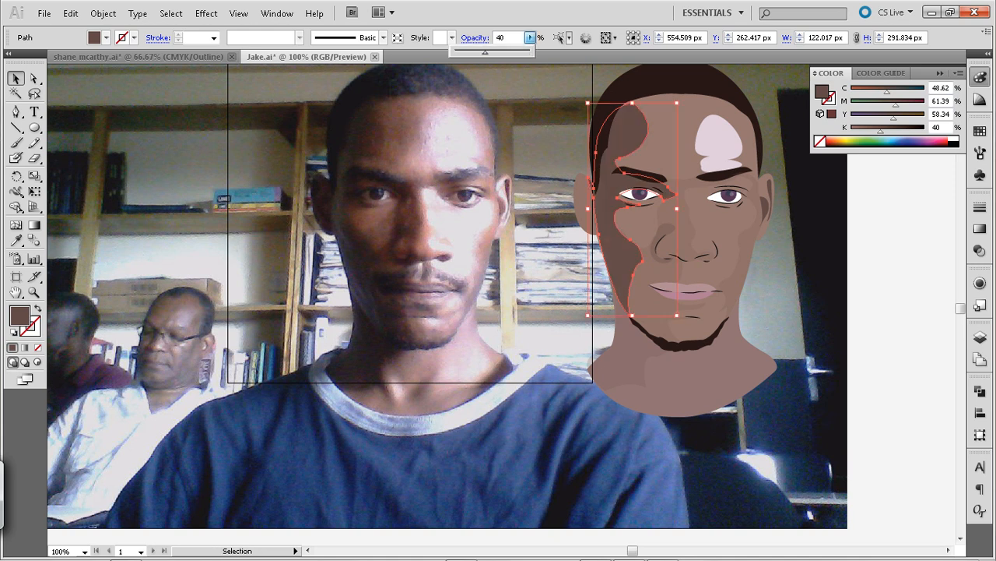
drag(487, 52, 484, 53)
key(Return)
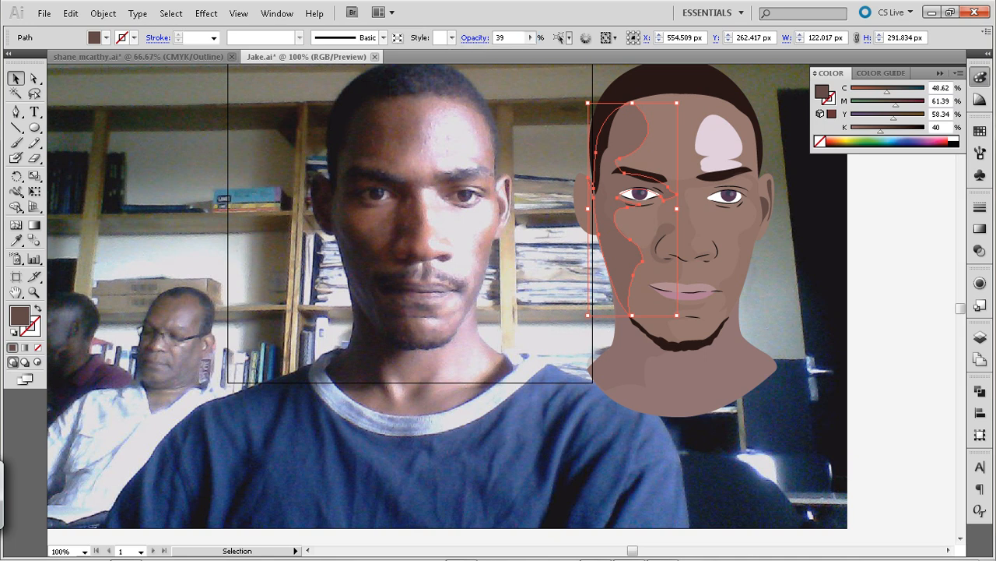
key(ctrl+shift+a)
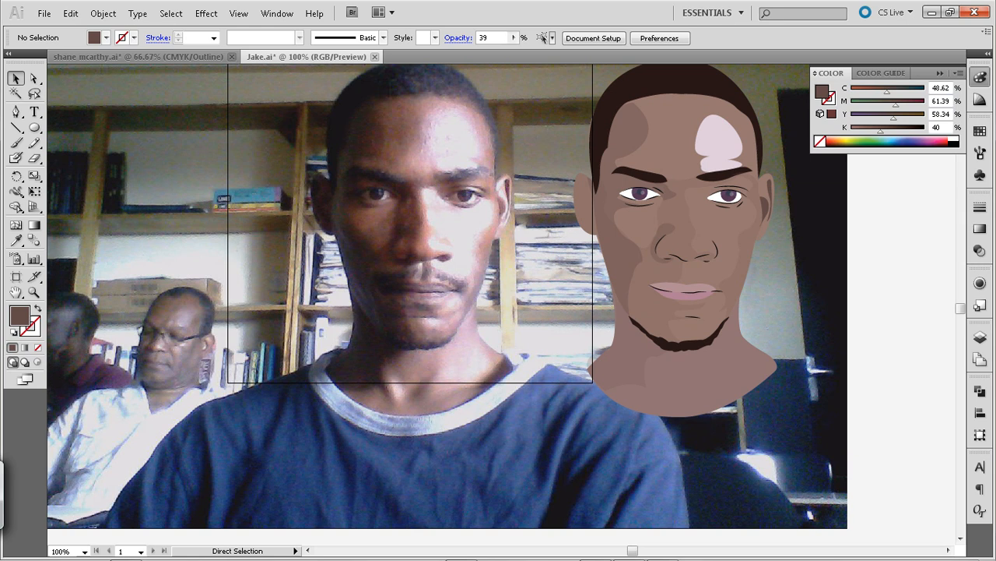
key(ctrl+s)
Lower the opacity of the pale forehead highlight to 42% and save the document
click(719, 140)
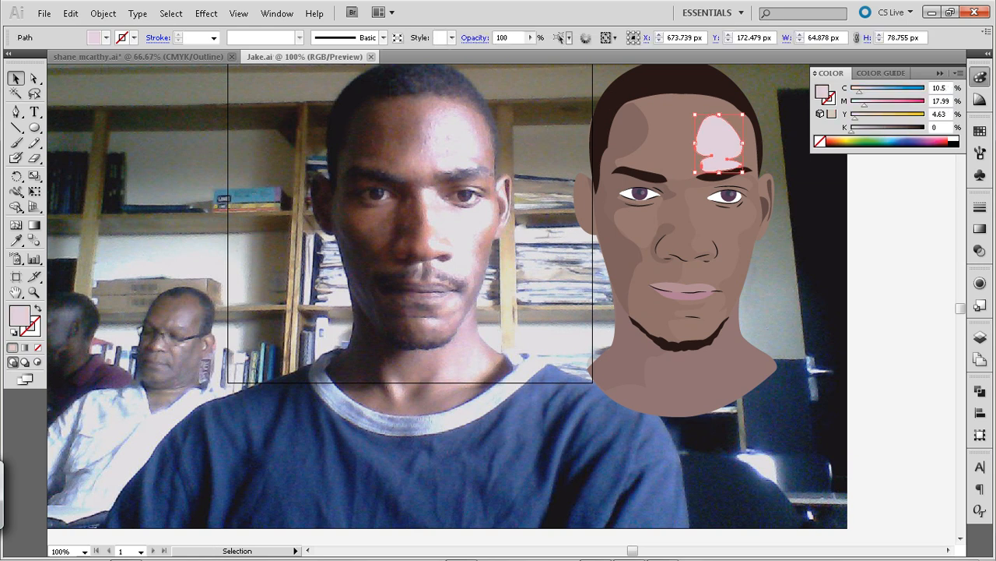
key(ctrl+shift+a)
click(719, 140)
click(531, 37)
drag(532, 52, 486, 52)
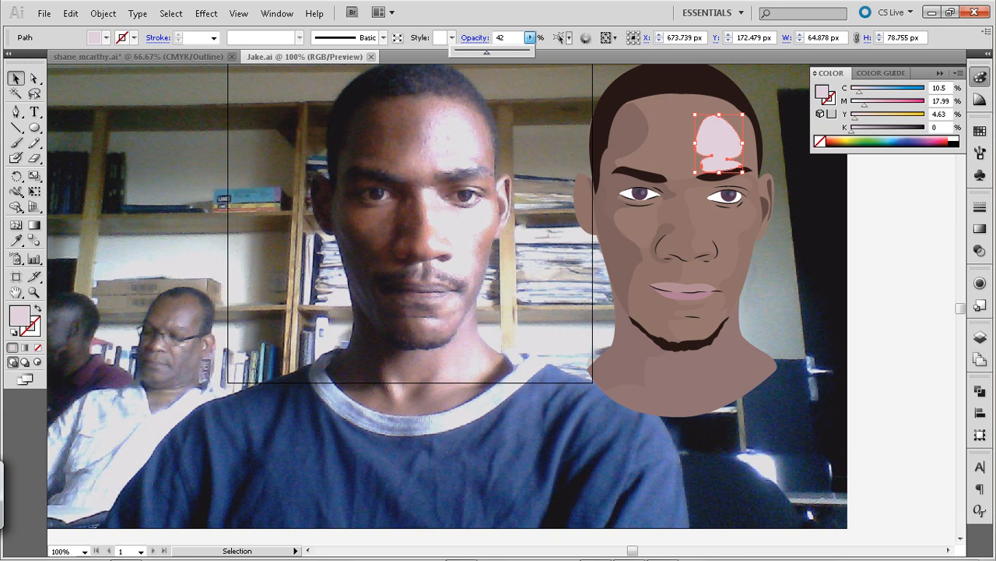
key(Return)
key(ctrl+shift+a)
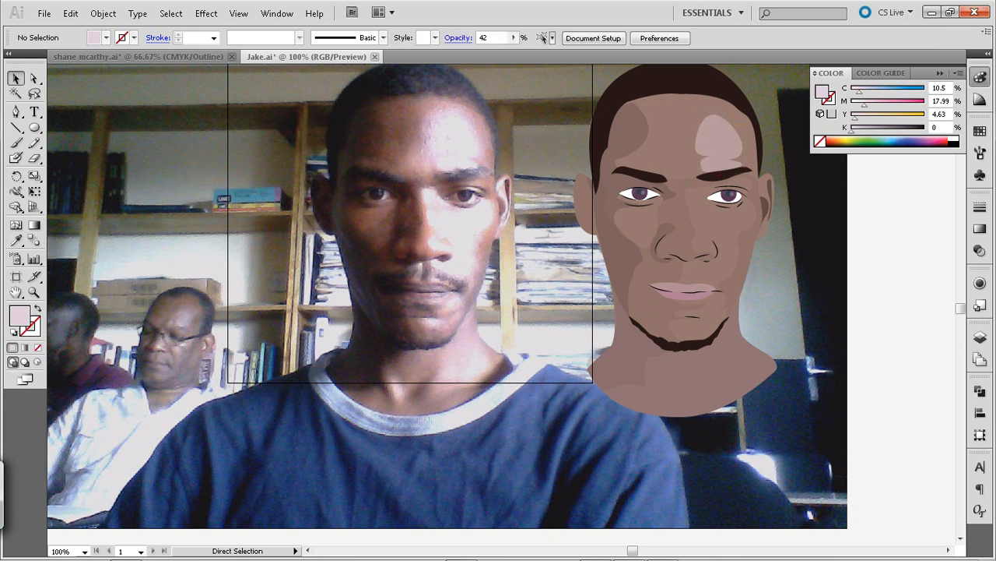
key(ctrl+s)
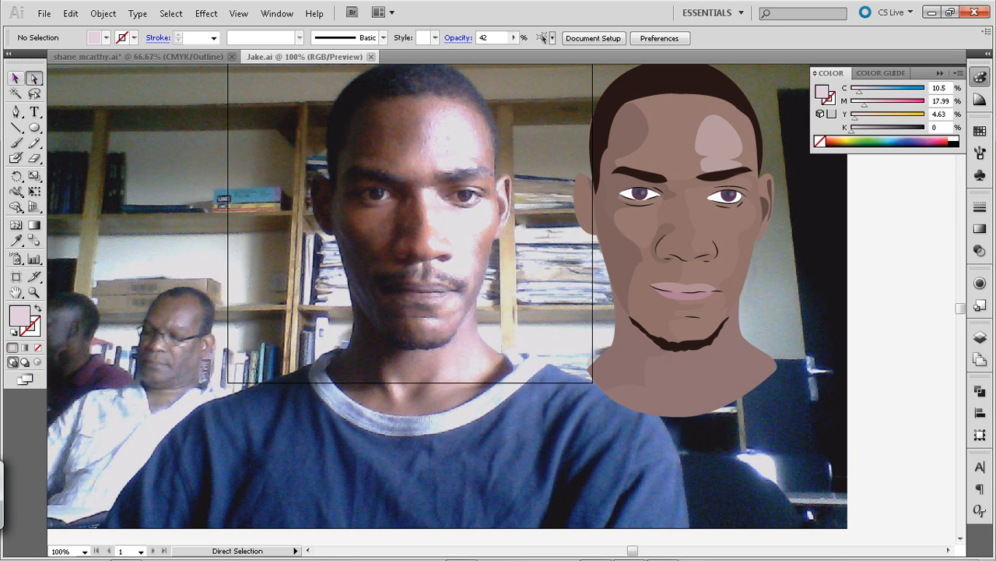
Draw a slanted neck shadow sliver about 40 by 36 px on the photo and copy the illustrated face's shading style to it
key(space)
drag(223, 201, 109, 147)
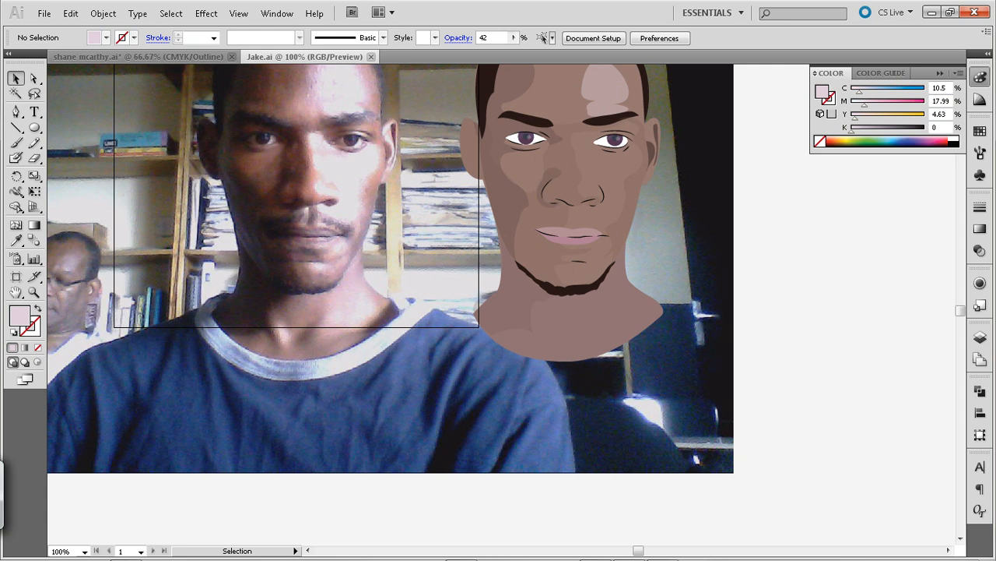
key(p)
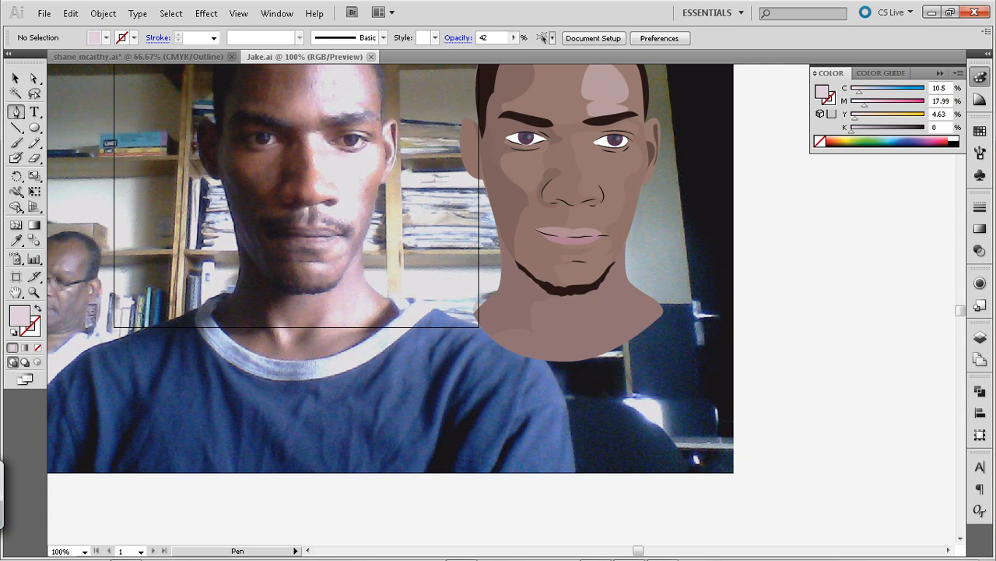
drag(296, 342, 271, 346)
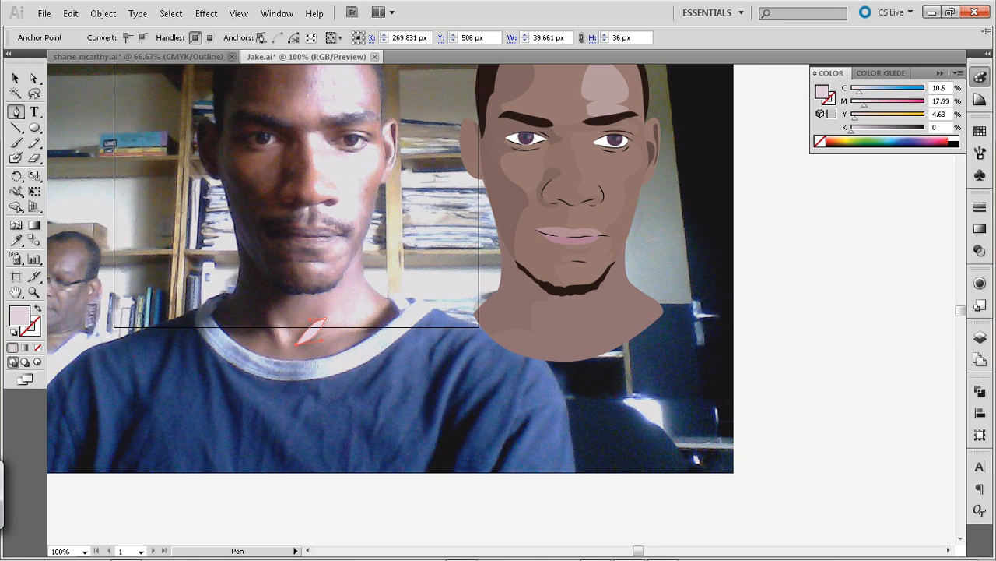
key(v)
key(i)
click(510, 179)
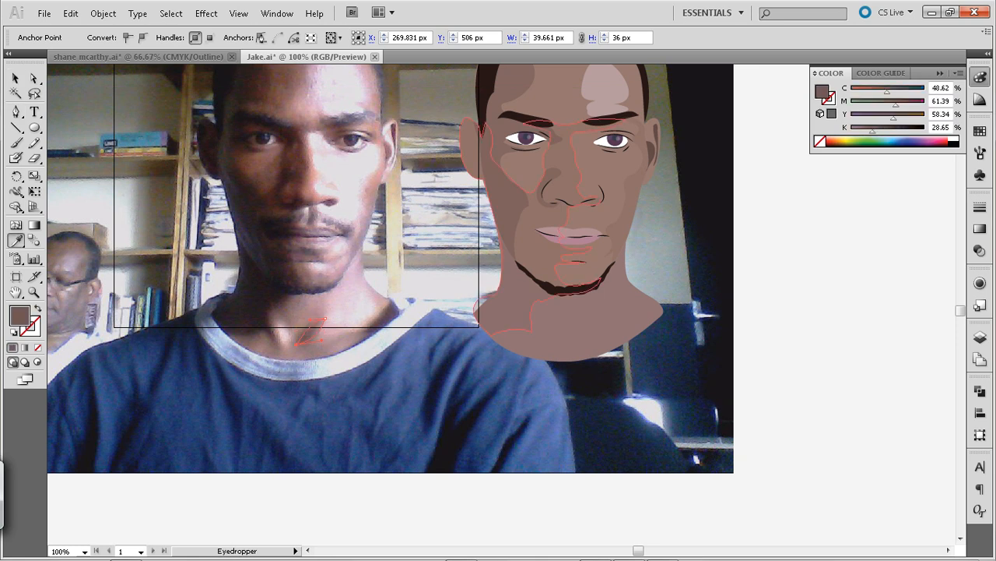
key(v)
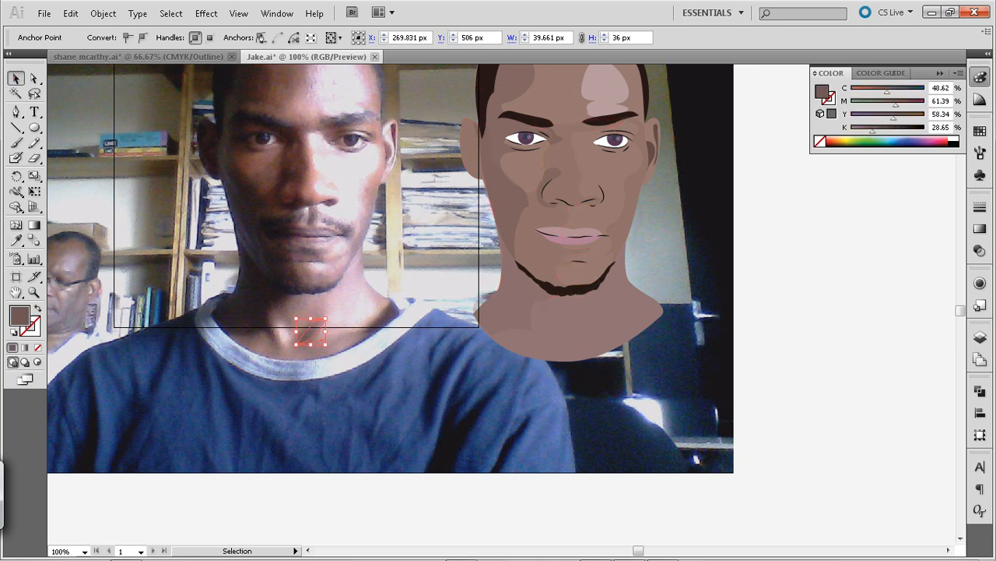
Move the neck shadow sliver horizontally from the photo onto the illustration's lower neck
key(ctrl+shift+a)
click(310, 331)
key(shift+Right)
drag(318, 331, 588, 331)
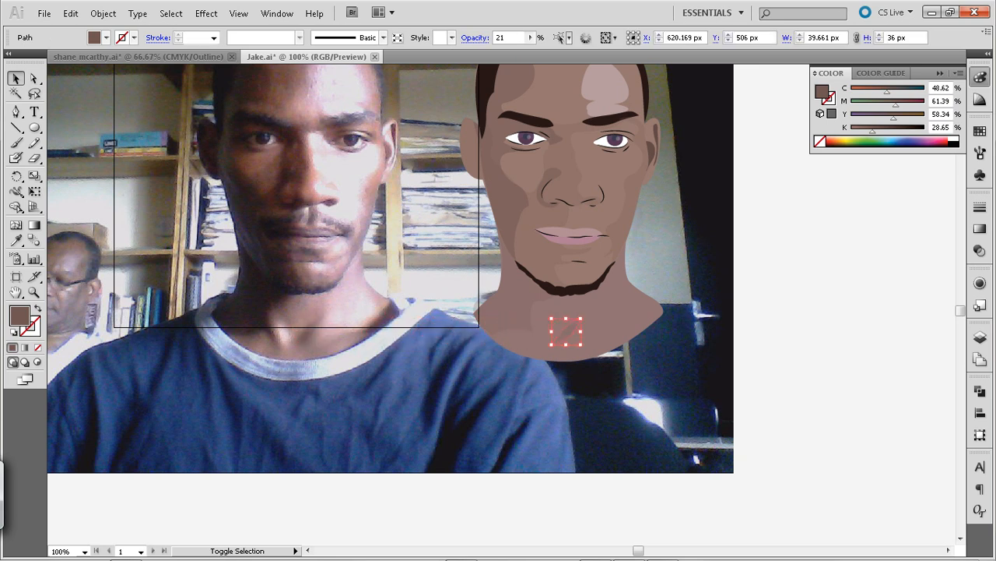
key(shift+Left)
key(a)
key(v)
key(ctrl+shift+a)
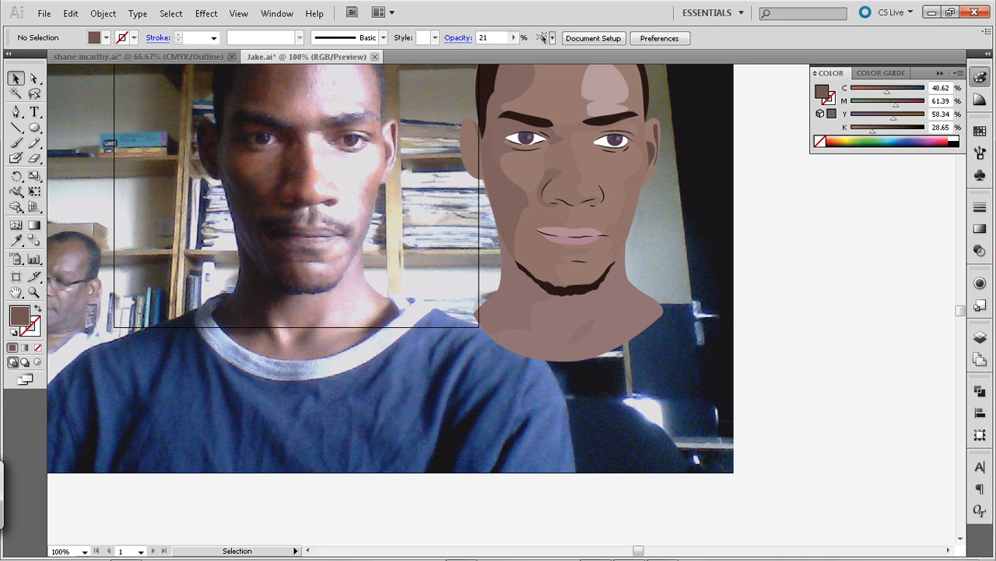
Draw a throat highlight about 18 by 28 px on the photo and give it the forehead highlight's appearance
key(p)
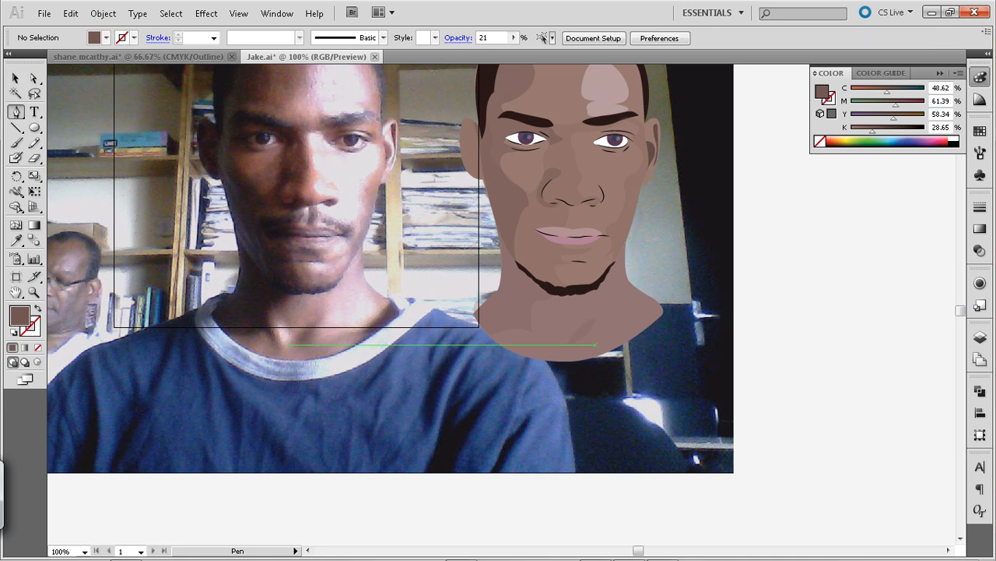
click(278, 328)
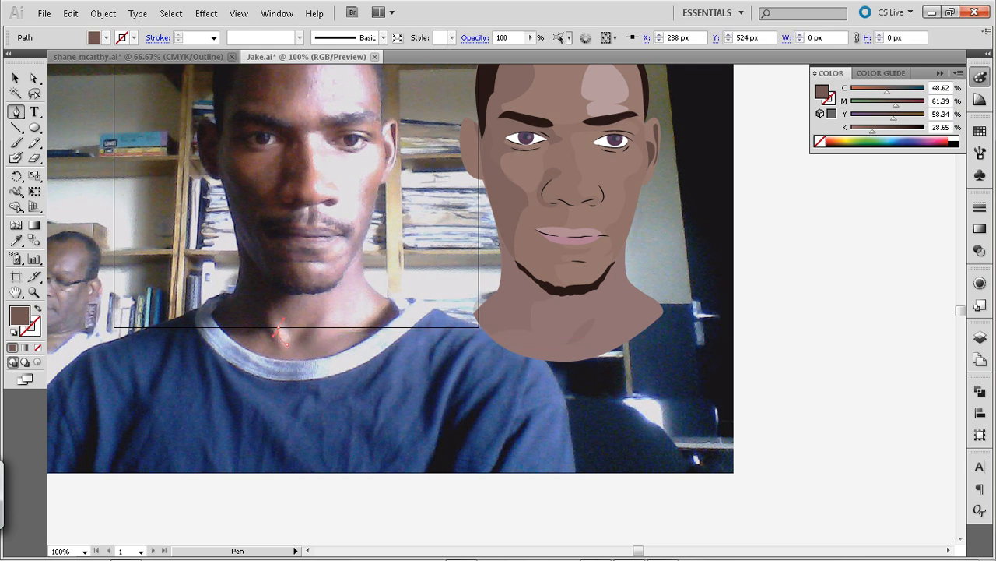
drag(279, 326, 278, 339)
key(i)
click(606, 88)
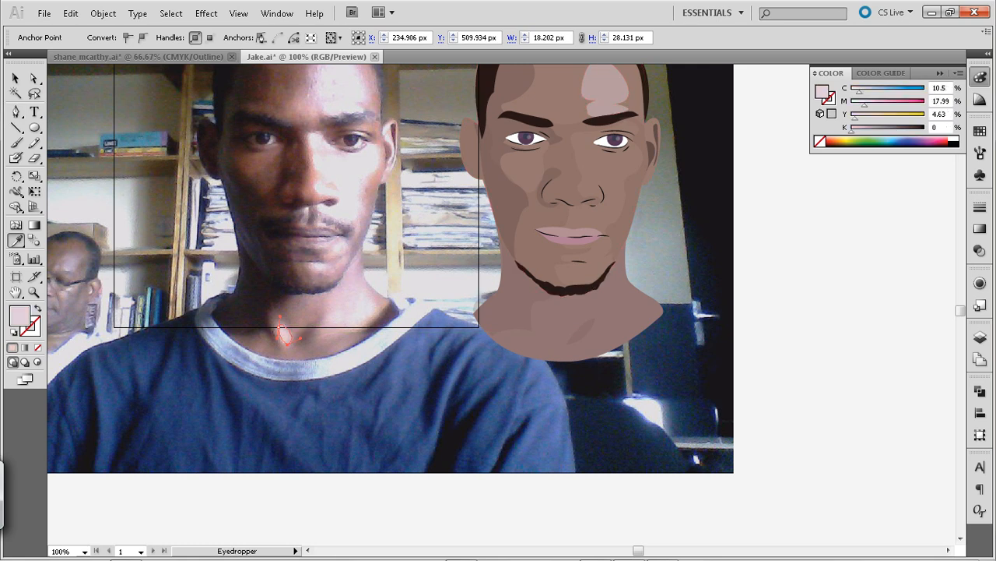
click(15, 78)
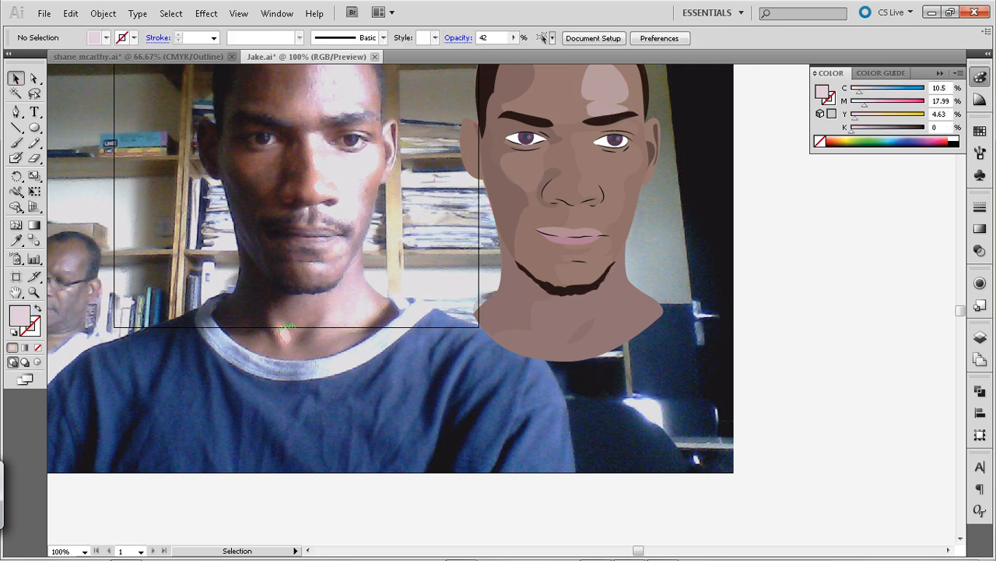
Move the throat highlight horizontally onto the illustrated neck, beside the shadow sliver
drag(285, 334, 556, 334)
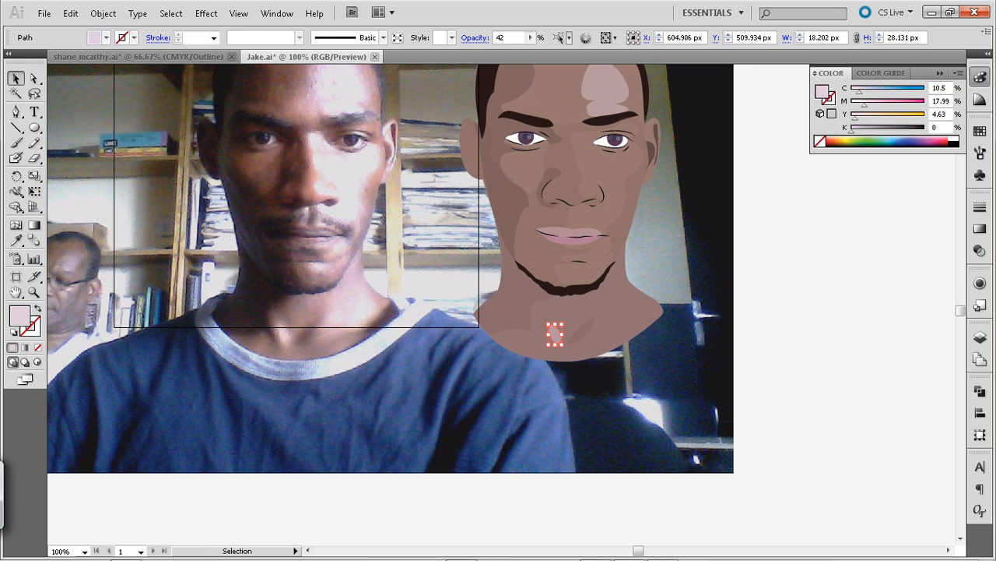
key(Right)
key(Left)
key(ctrl+shift+a)
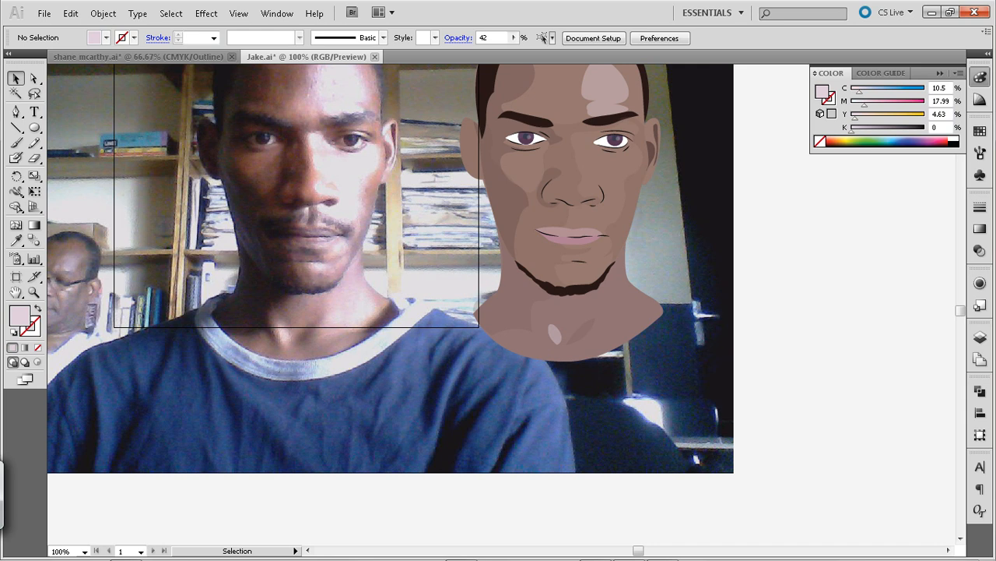
Outline the neck shadow beside the shirt collar, about 64 by 54 px, and copy the illustration's skin shading style to it
key(p)
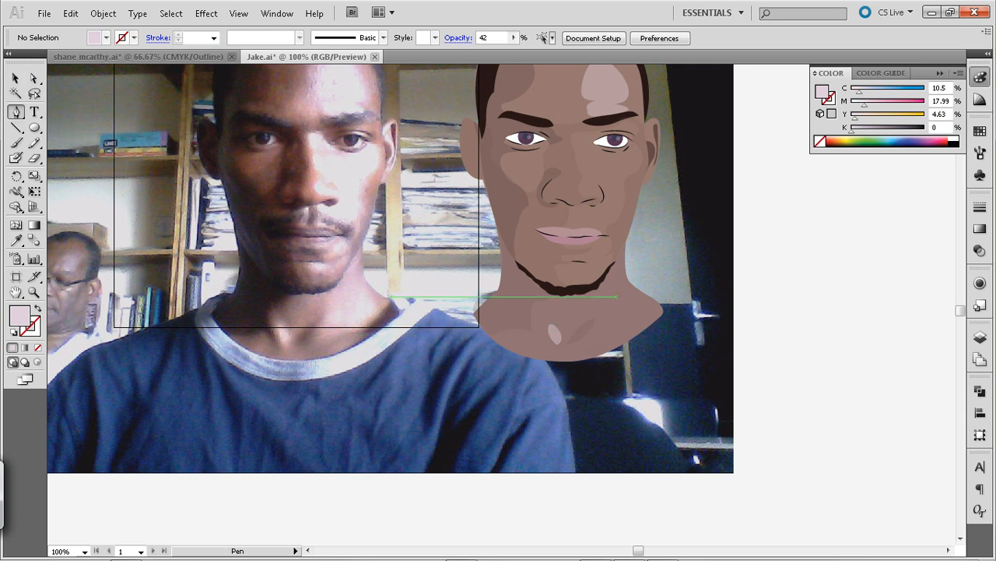
click(390, 296)
drag(352, 333, 330, 339)
click(353, 333)
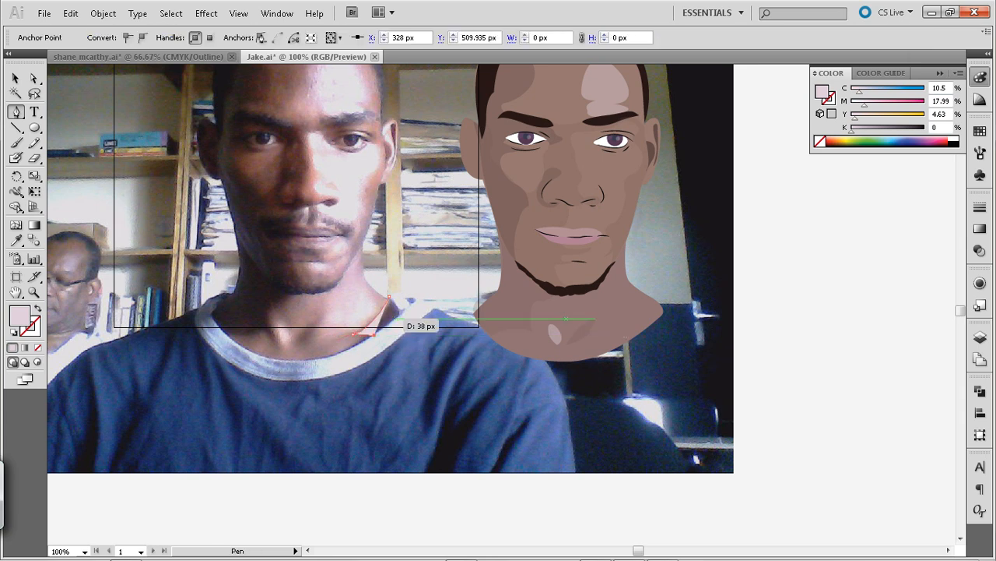
click(402, 314)
drag(389, 296, 400, 305)
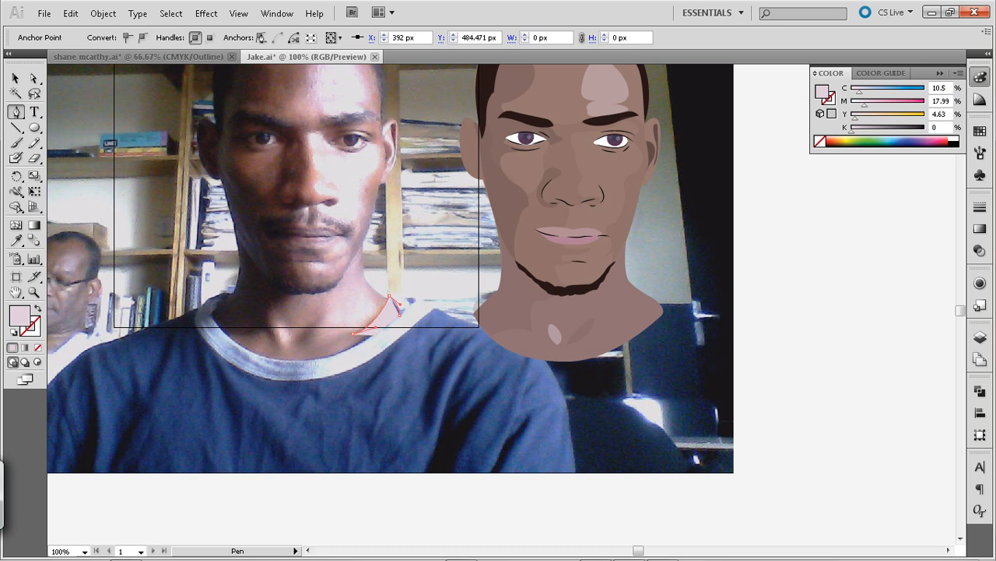
click(15, 78)
key(i)
click(558, 293)
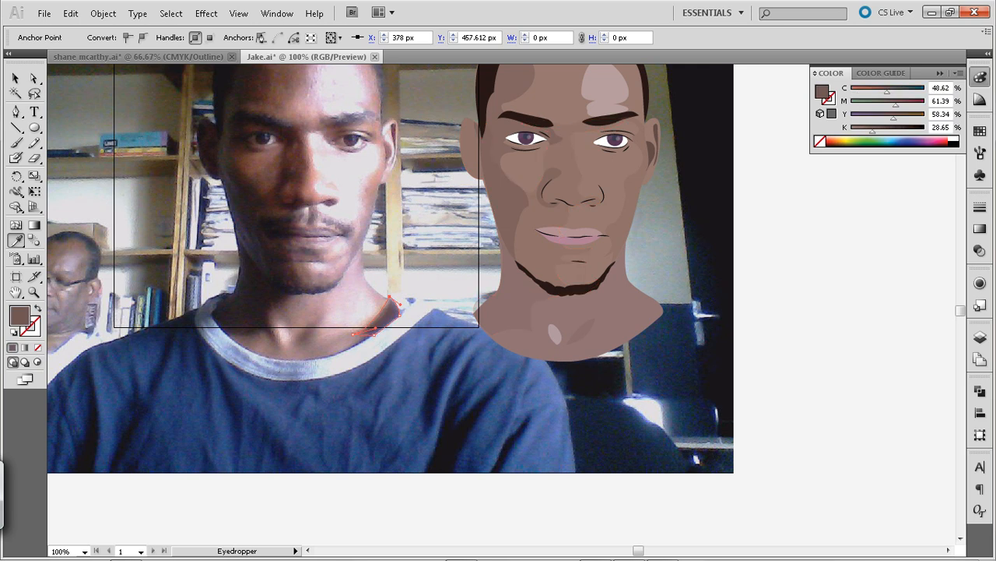
Move the collar-side shadow horizontally from the photo onto the outer edge of the illustrated neck
click(15, 78)
key(shift+Right)
key(shift+Right)
key(shift+Right)
key(shift+Right)
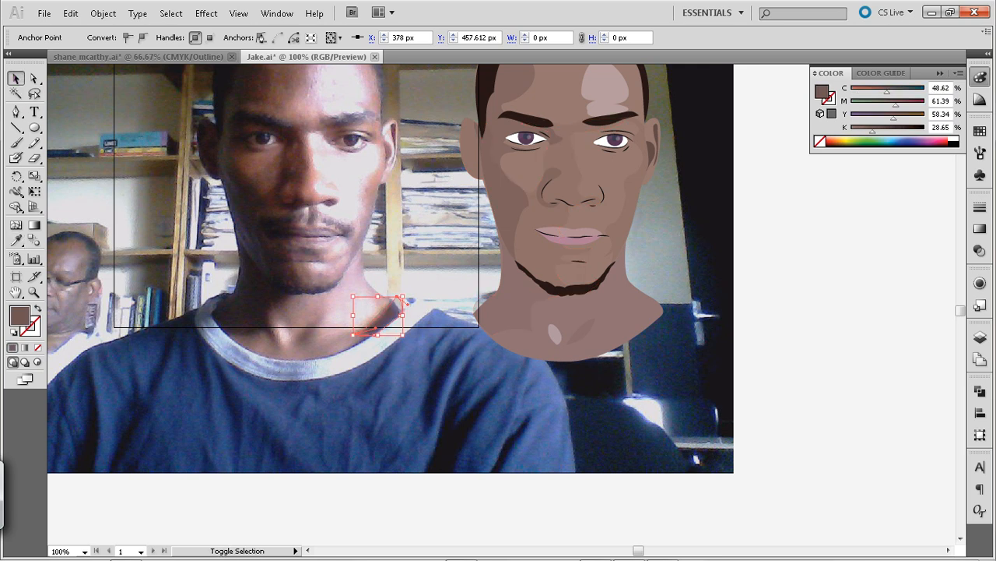
key(shift+Left)
key(shift+Left)
key(shift+Left)
key(shift+Left)
click(416, 309)
click(399, 307)
key(shift+Right)
key(shift+Right)
key(shift+Right)
key(shift+Right)
key(shift+Right)
key(shift+Right)
key(shift+Right)
key(shift+Right)
key(shift+Right)
key(shift+Right)
key(shift+Right)
key(shift+Right)
key(shift+Right)
key(shift+Right)
key(shift+Right)
key(shift+Right)
key(shift+Right)
key(shift+Right)
key(shift+Right)
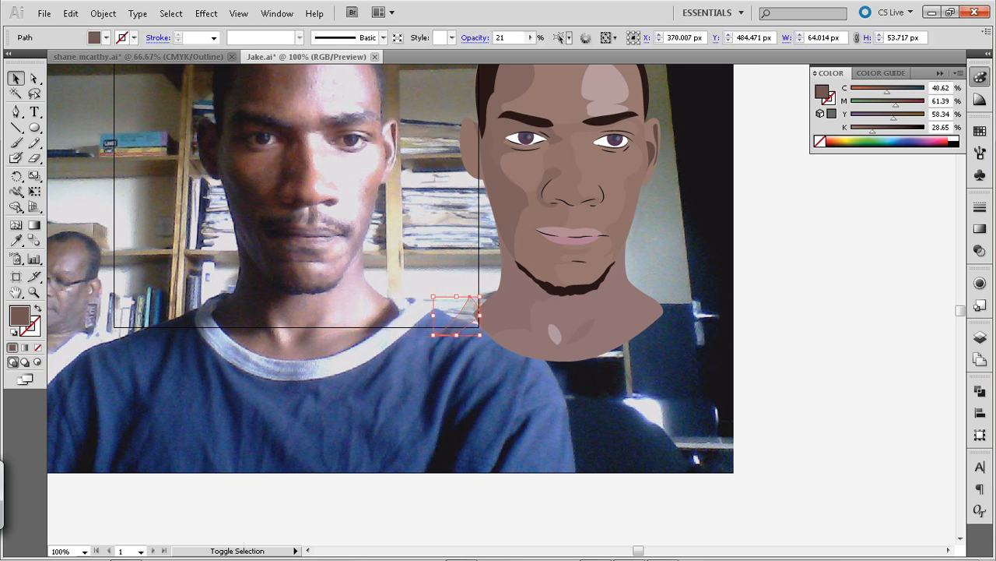
key(shift+Right)
key(shift+Right)
key(shift+Right)
key(shift+Right)
key(shift+Right)
key(shift+Right)
key(shift+Right)
key(shift+Right)
key(shift+Right)
key(shift+Right)
key(shift+Right)
key(shift+Right)
key(shift+Right)
key(shift+Right)
key(shift+Right)
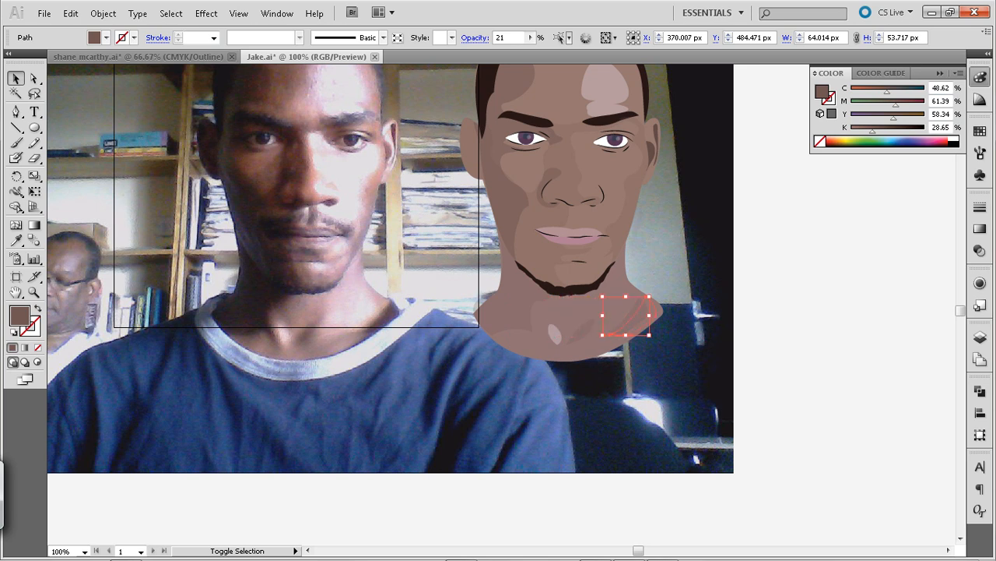
key(ctrl+shift+a)
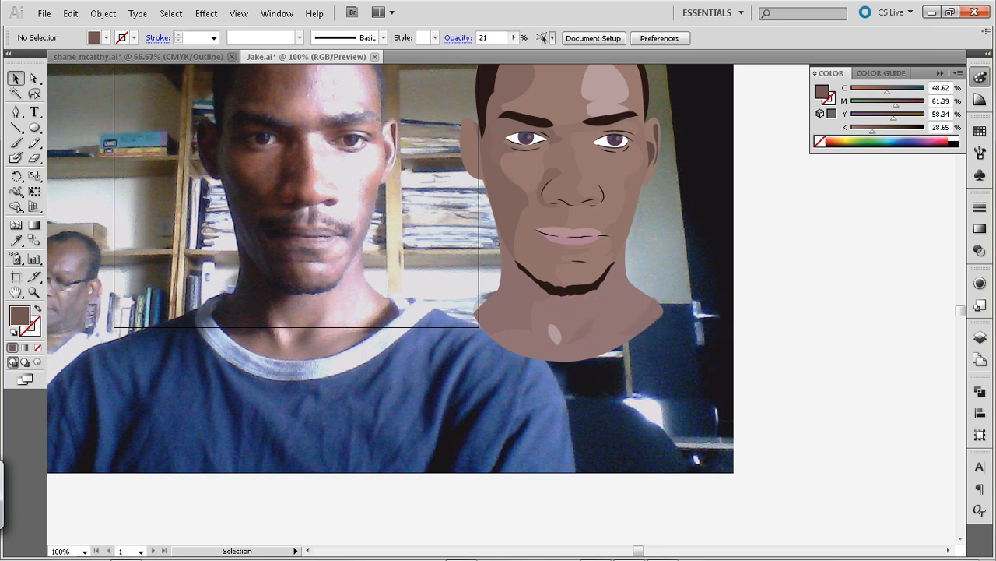
Outline the large shadow on the neck's darker side in the photo, from jaw to collar, about 111 by 148 px
key(space)
drag(538, 311, 609, 337)
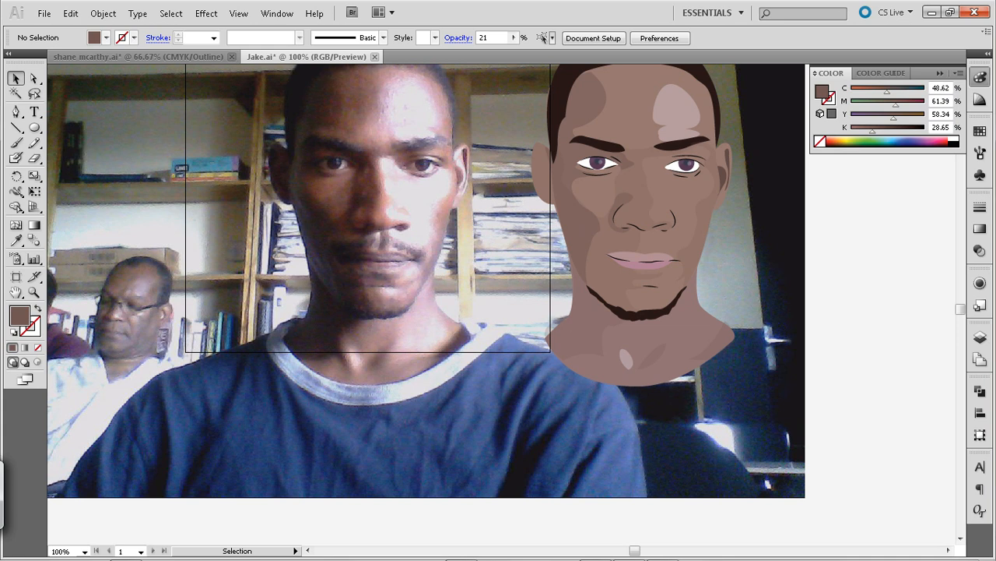
key(p)
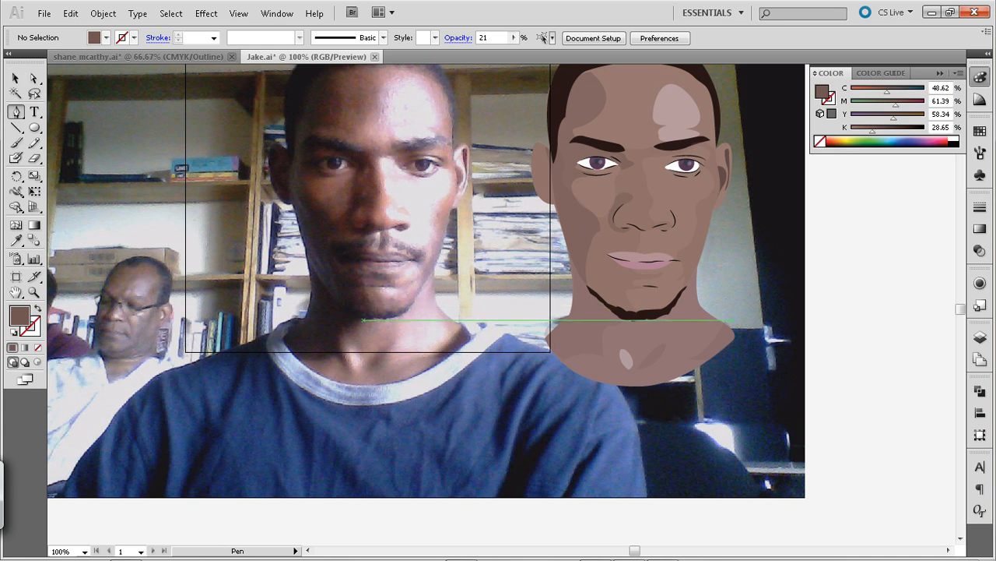
click(364, 320)
drag(334, 331, 343, 352)
click(346, 366)
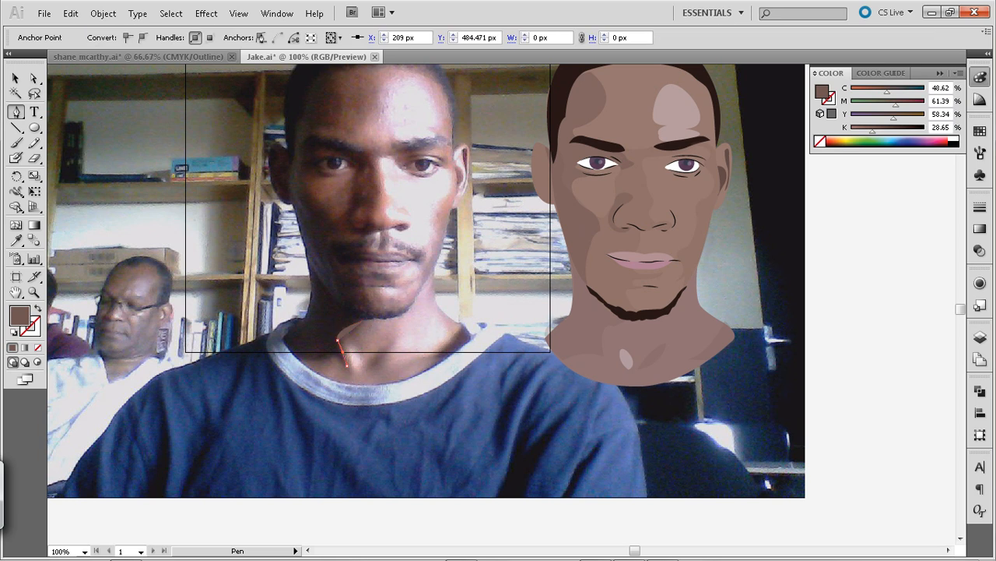
drag(324, 359, 293, 366)
click(284, 337)
drag(284, 328, 285, 328)
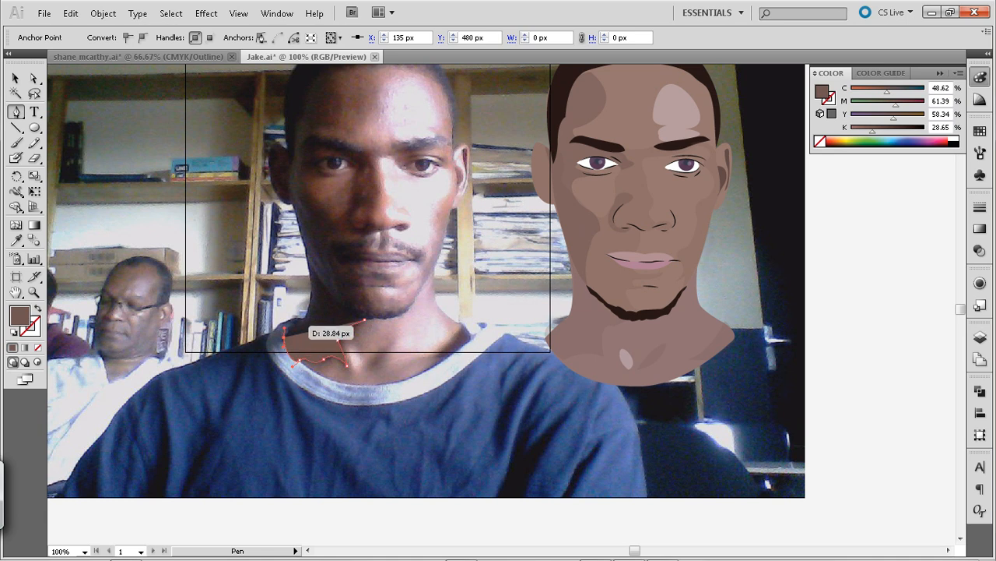
click(306, 317)
drag(308, 316, 302, 241)
click(306, 256)
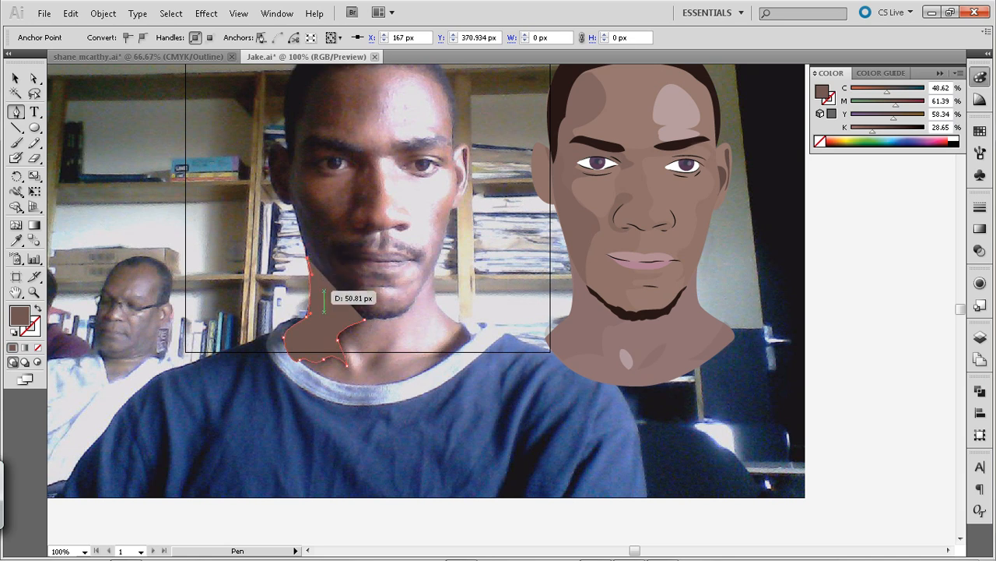
drag(366, 316, 365, 301)
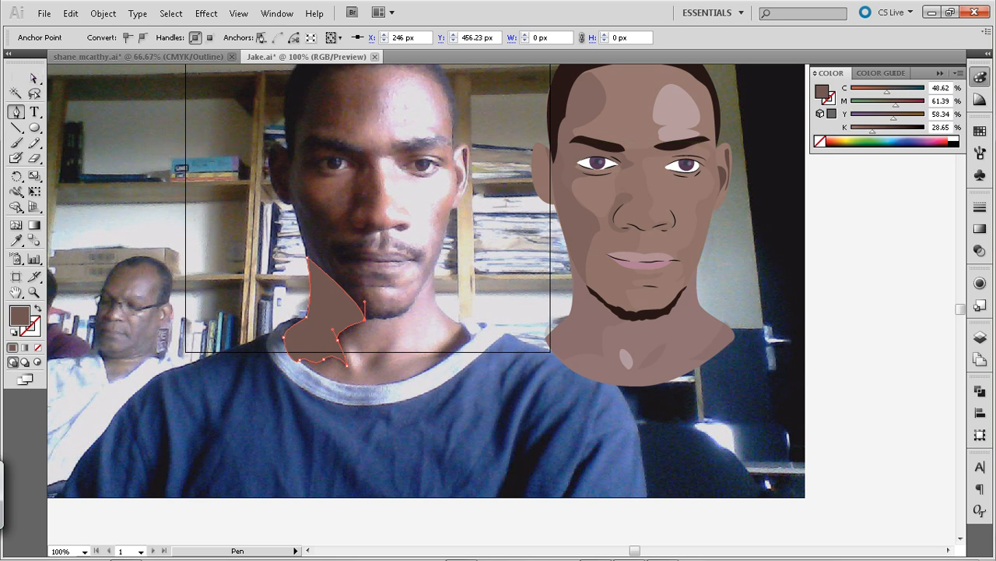
Copy the illustrated cheek shadow's fill and 21% opacity to the large neck shadow with the Eyedropper
key(i)
click(592, 216)
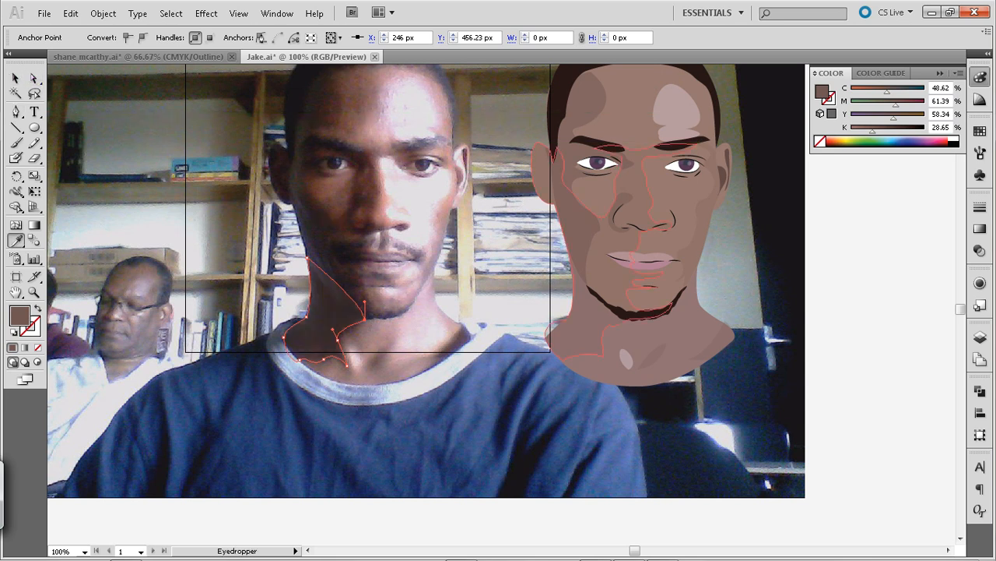
key(v)
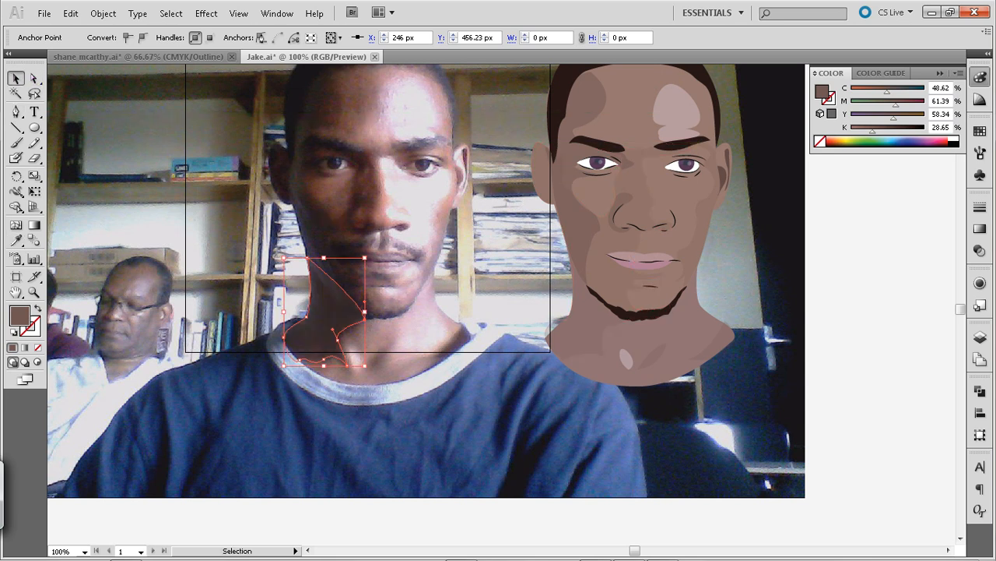
Move the large neck shadow horizontally onto the illustrated neck, at X 550.473 px, and dismiss the low-battery warning
key(ctrl+shift+a)
click(320, 315)
key(shift+Right)
key(shift+Right)
key(shift+Right)
key(shift+Right)
key(shift+Right)
key(shift+Right)
key(shift+Right)
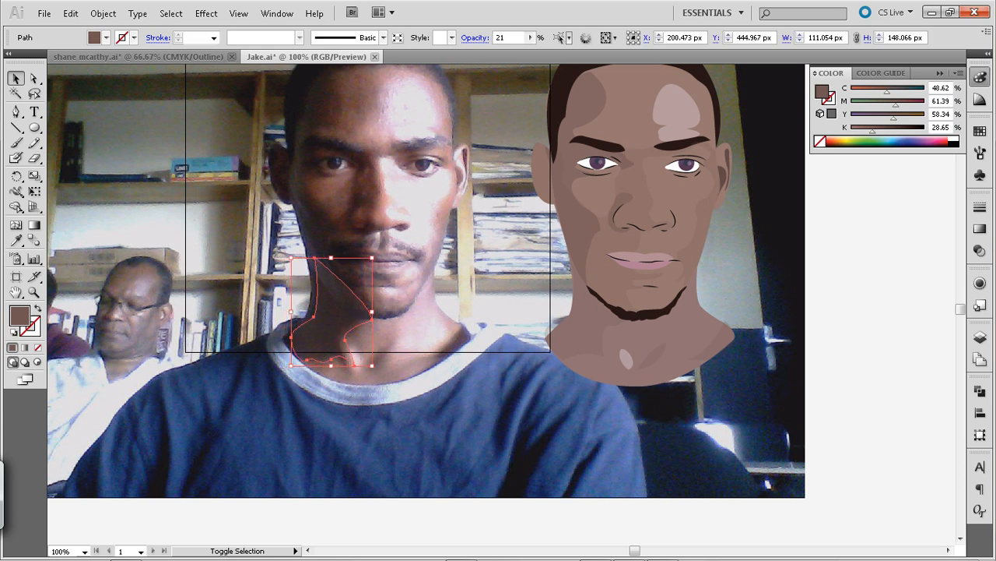
key(shift+Right)
key(shift+Right)
key(shift+Right)
key(shift+Right)
key(shift+Right)
key(shift+Right)
key(shift+Right)
key(shift+Right)
key(shift+Right)
key(shift+Right)
key(shift+Right)
key(shift+Right)
key(shift+Right)
key(shift+Right)
key(shift+Right)
key(shift+Right)
key(shift+Right)
key(shift+Right)
key(shift+Right)
key(shift+Right)
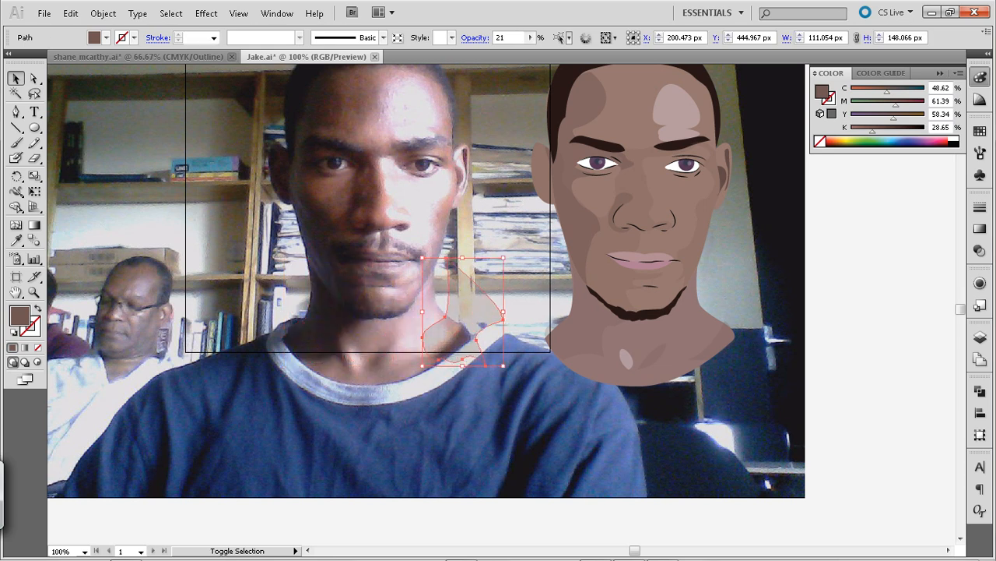
key(shift+Right)
key(shift+Right)
key(shift+Right)
key(shift+Right)
key(shift+Right)
key(shift+Right)
key(shift+Right)
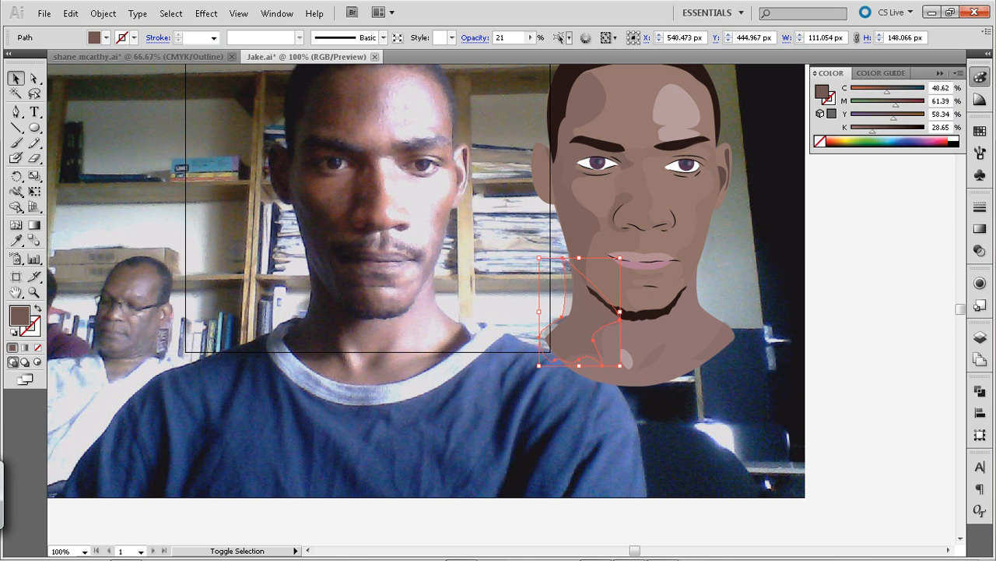
key(a)
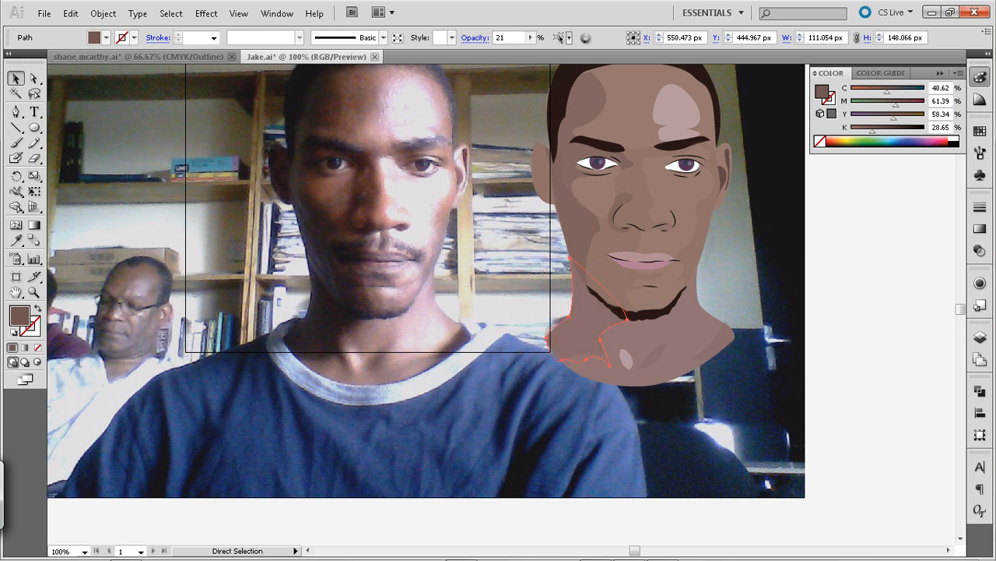
key(v)
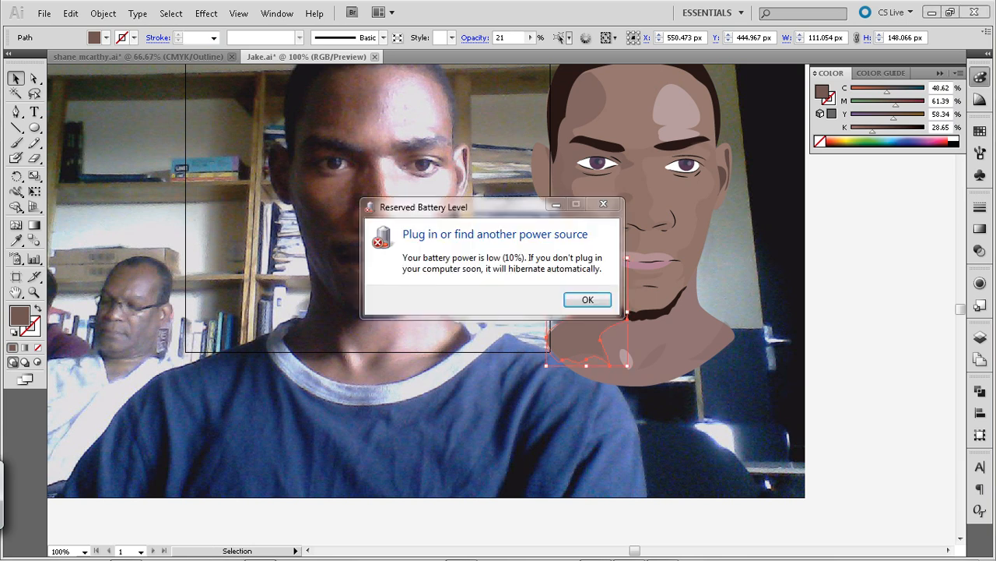
key(Return)
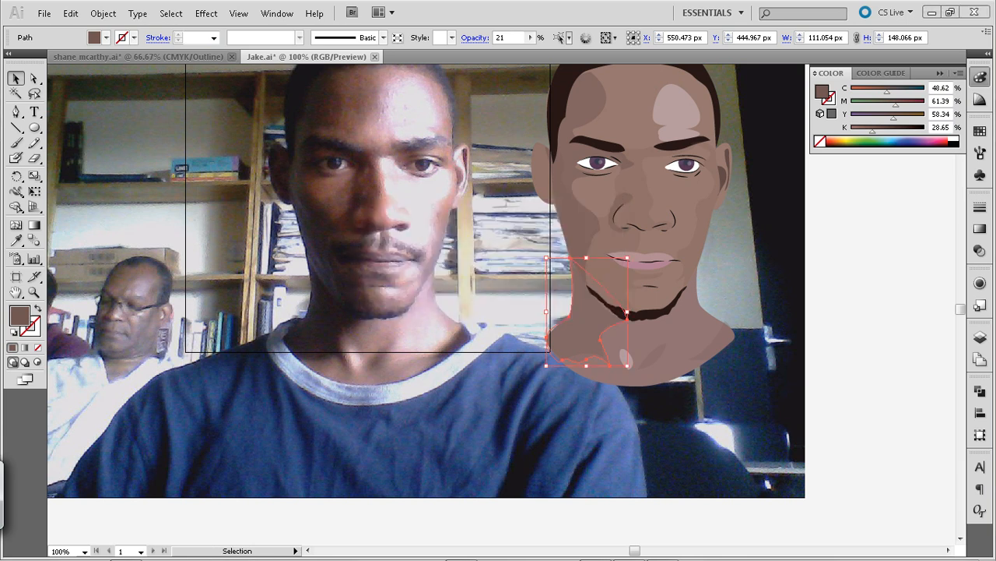
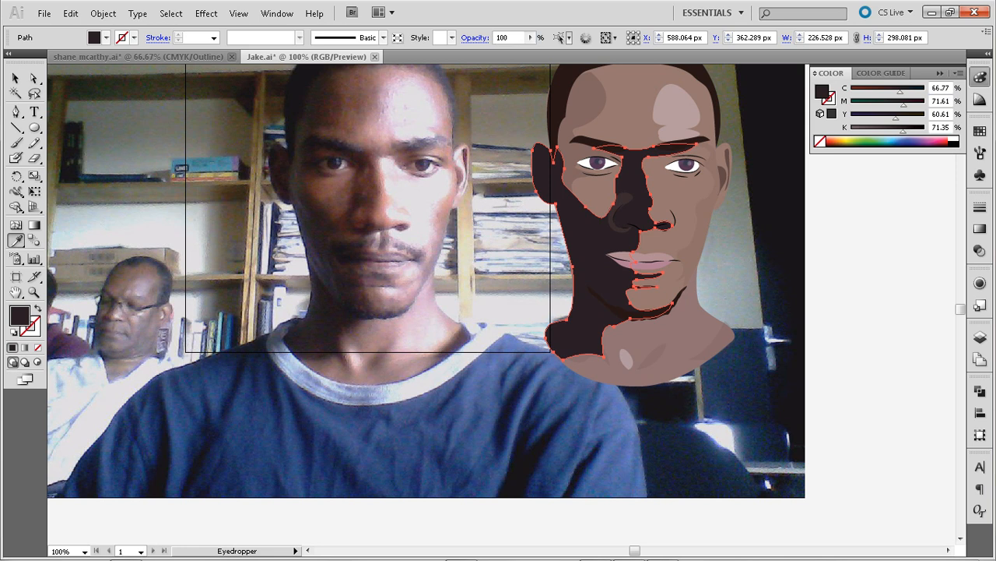
Lower the opacity of the large face-and-neck shadow to 29% and deselect it
click(530, 37)
drag(533, 51, 476, 51)
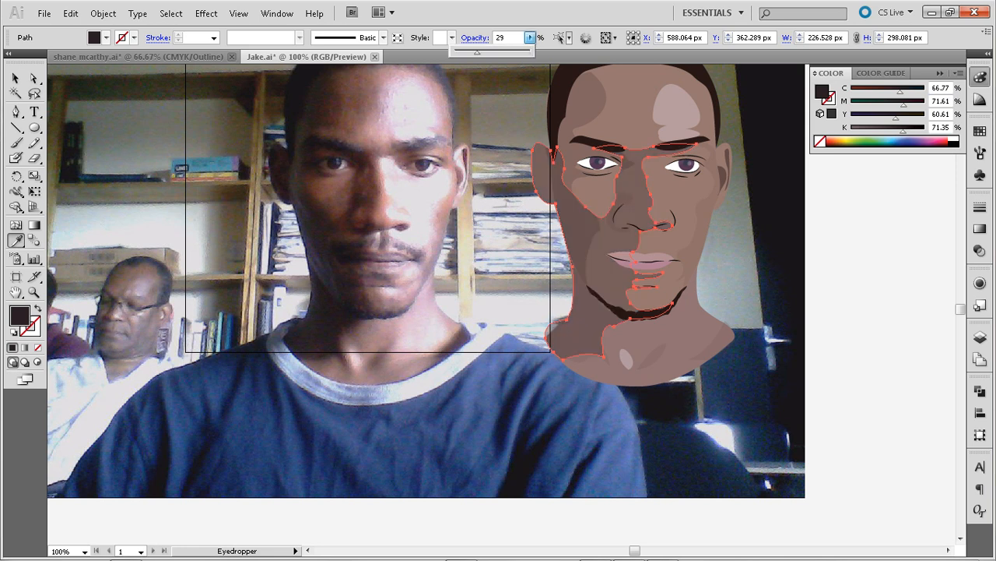
click(14, 77)
click(56, 109)
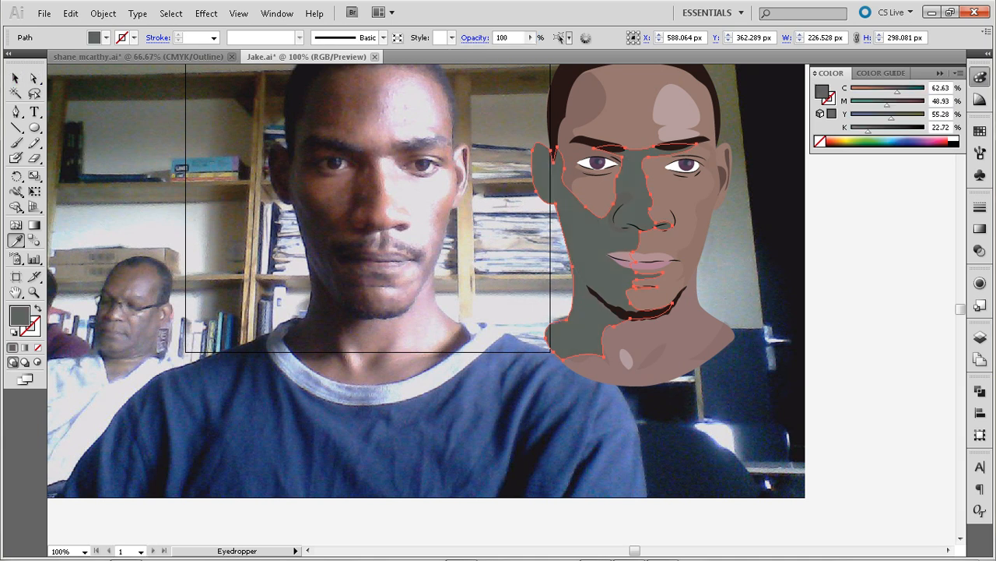
key(ctrl+z)
click(15, 78)
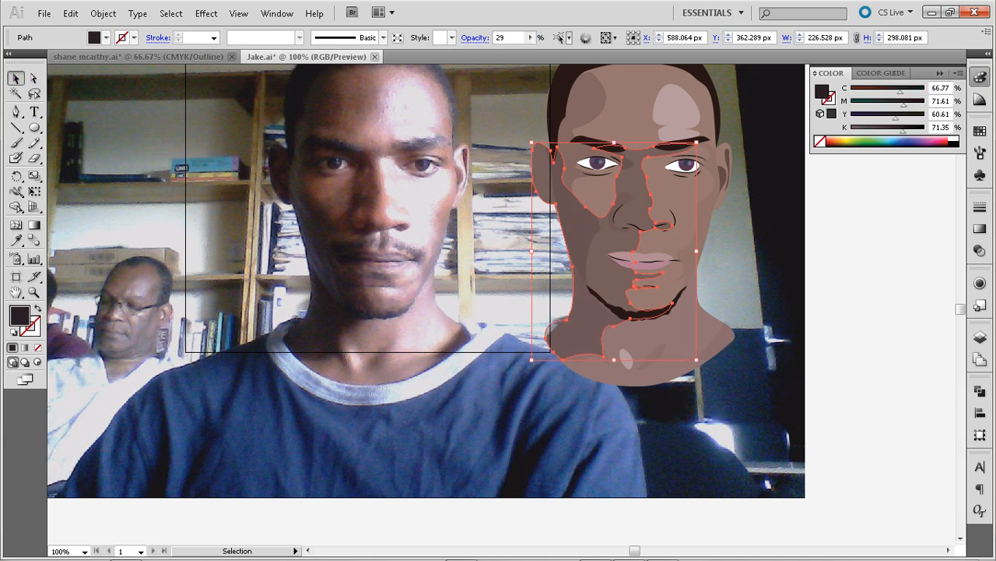
click(94, 125)
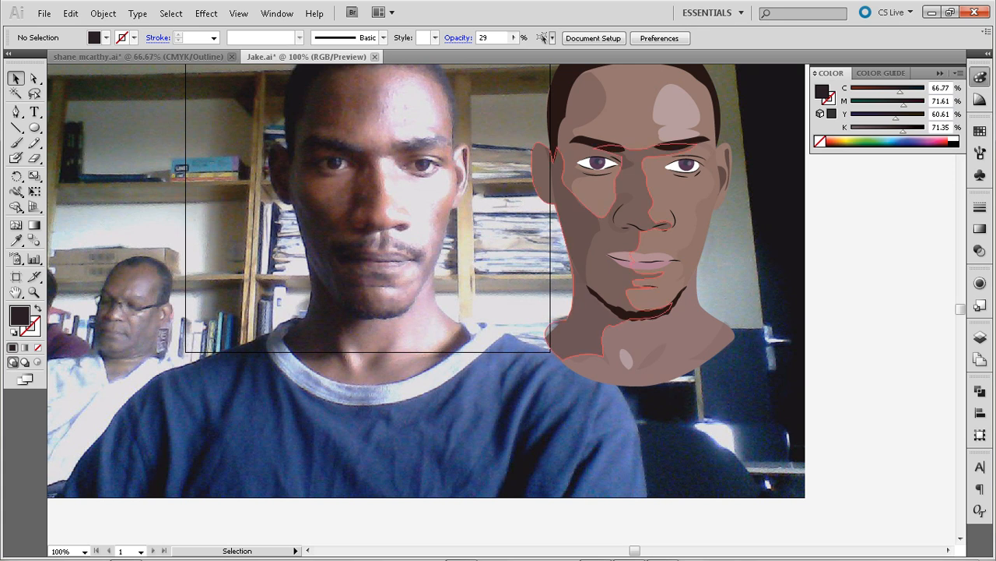
Set the large face-and-neck shadow's opacity to 15% and deselect it
click(578, 221)
key(ctrl+c)
key(ctrl+f)
click(530, 38)
drag(477, 52, 465, 52)
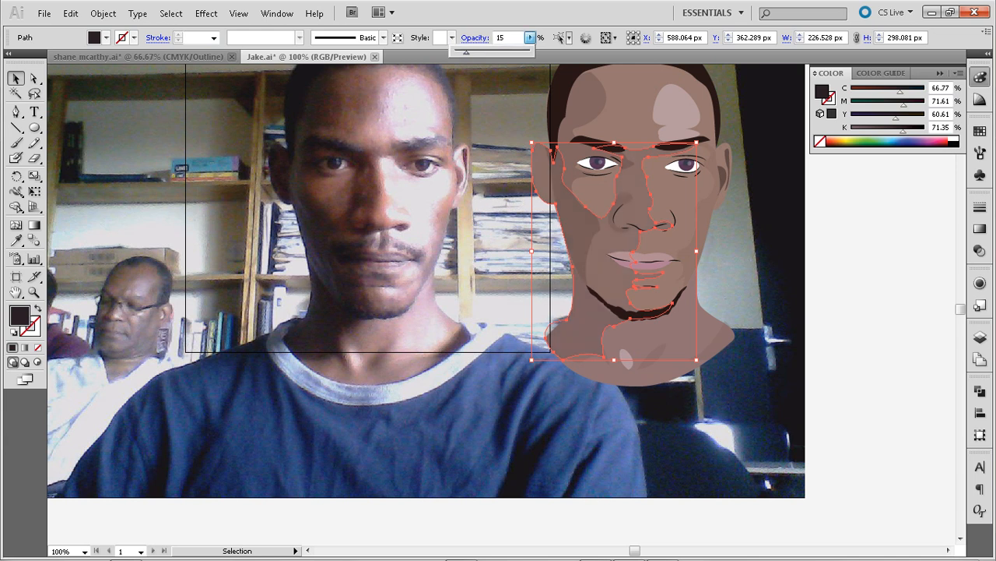
key(Return)
key(ctrl+shift+a)
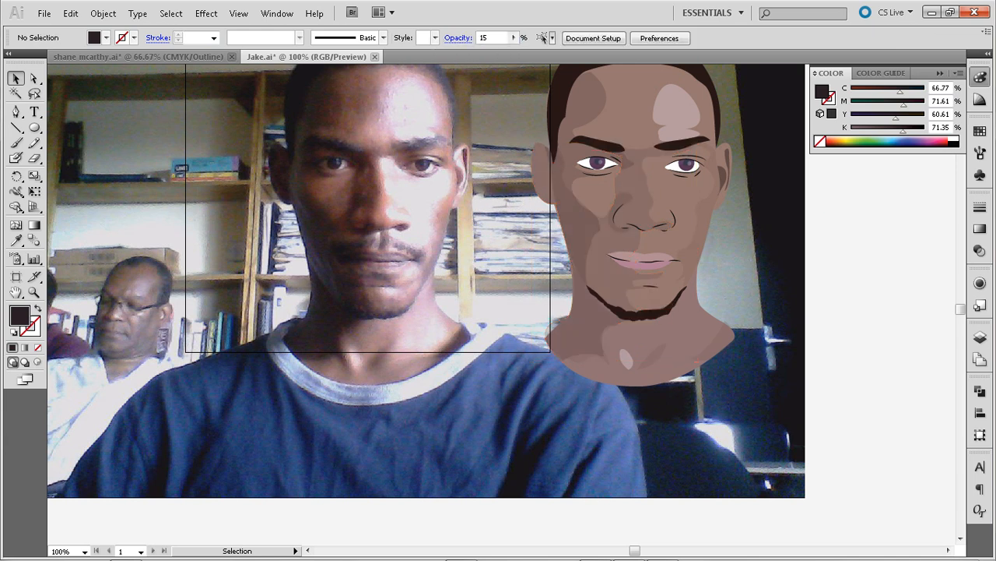
key(space)
drag(576, 257, 468, 309)
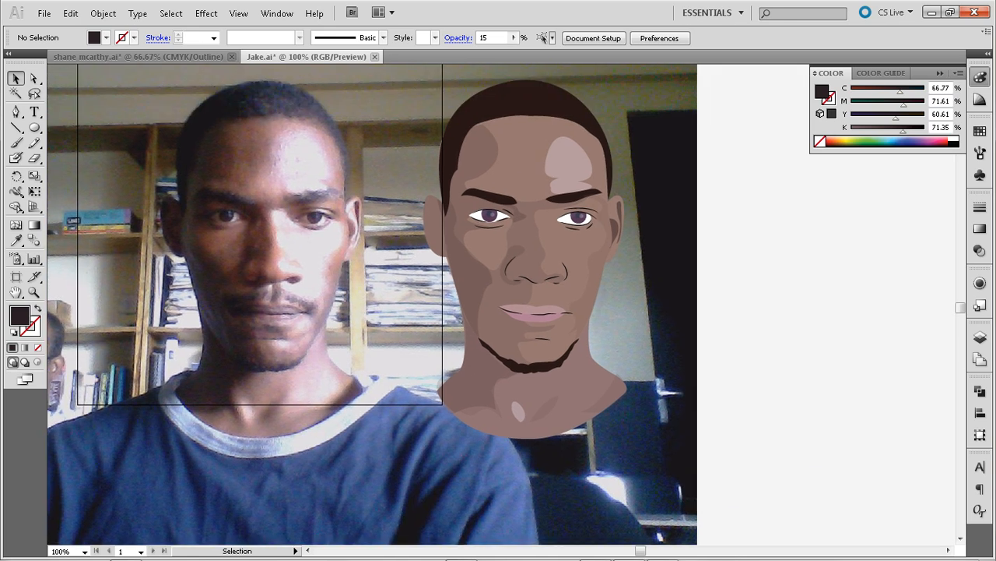
key(ctrl+plus)
key(ctrl+plus)
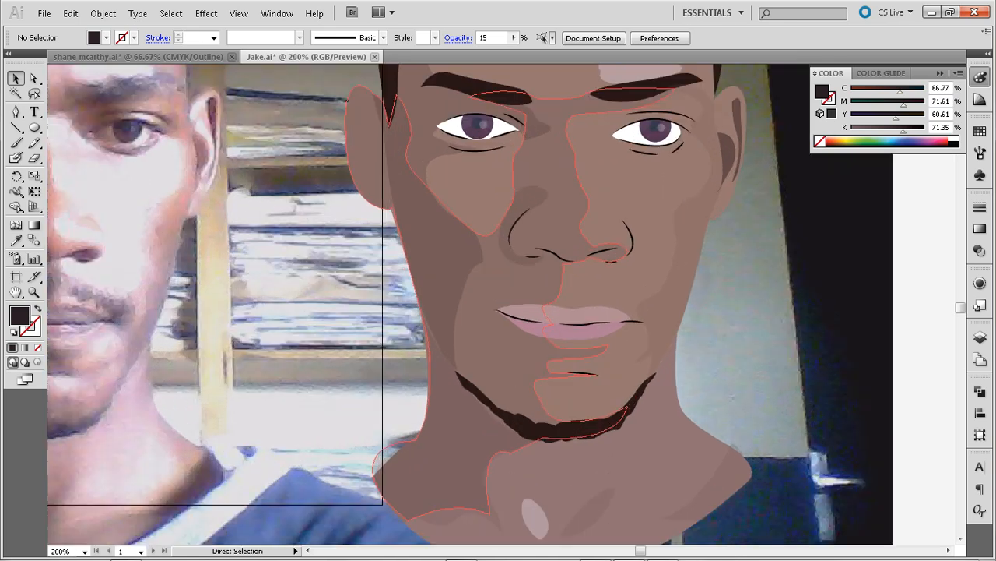
drag(436, 303, 653, 260)
key(p)
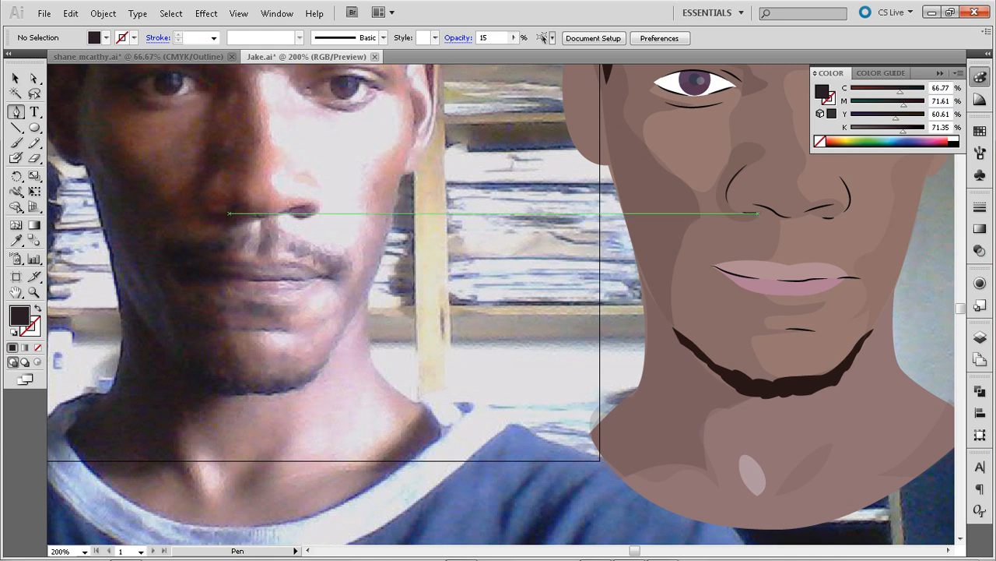
click(16, 143)
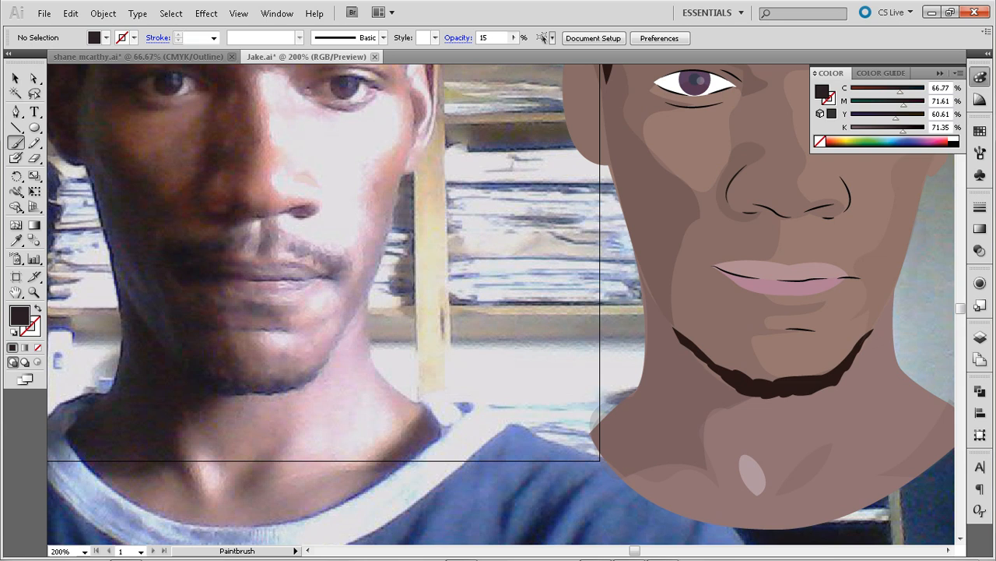
click(980, 336)
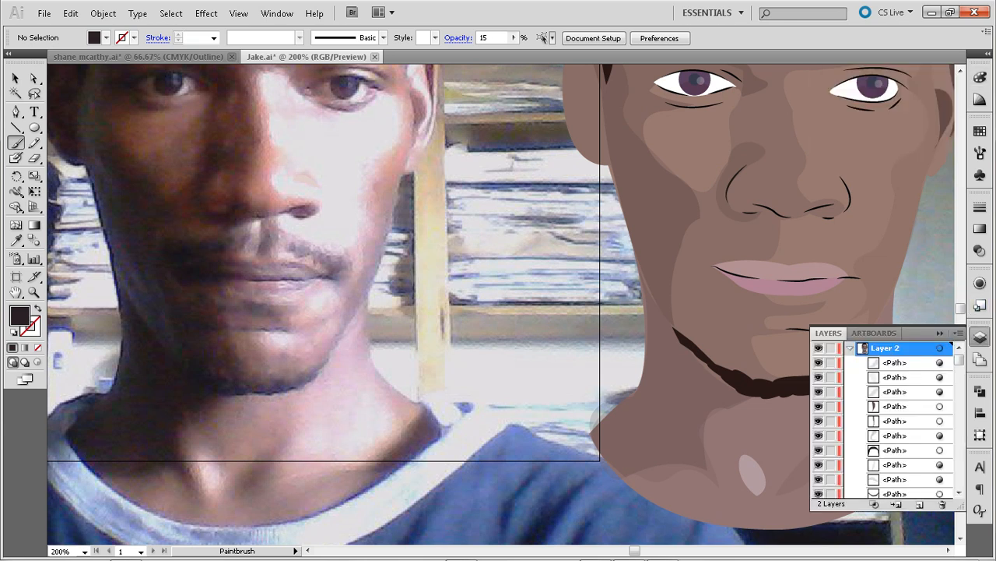
click(896, 363)
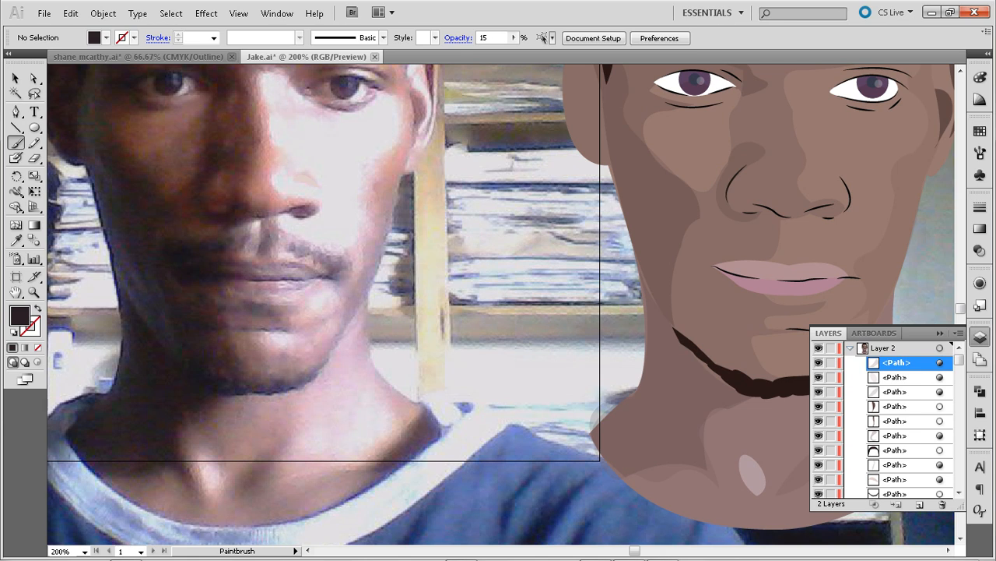
key(n)
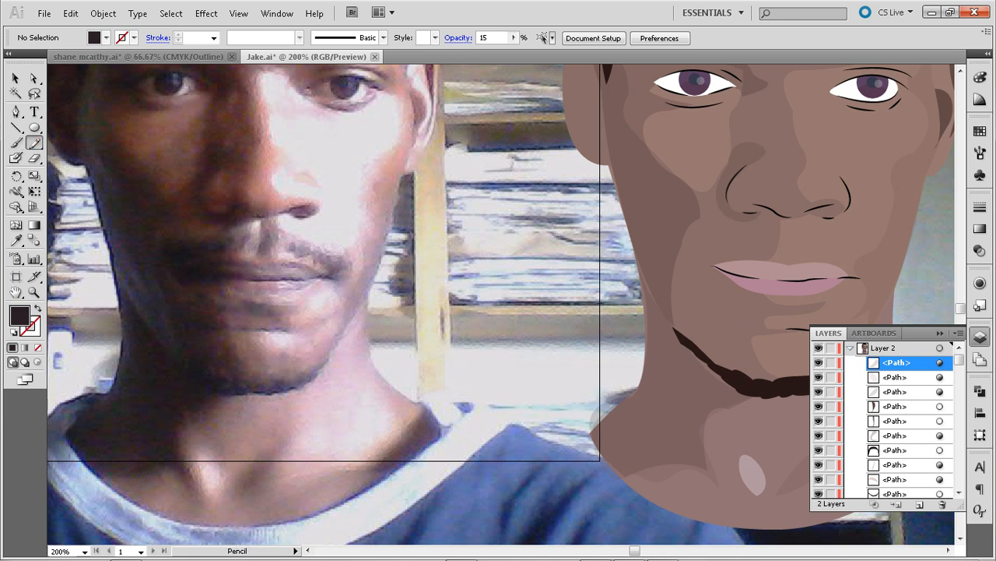
drag(267, 231, 265, 253)
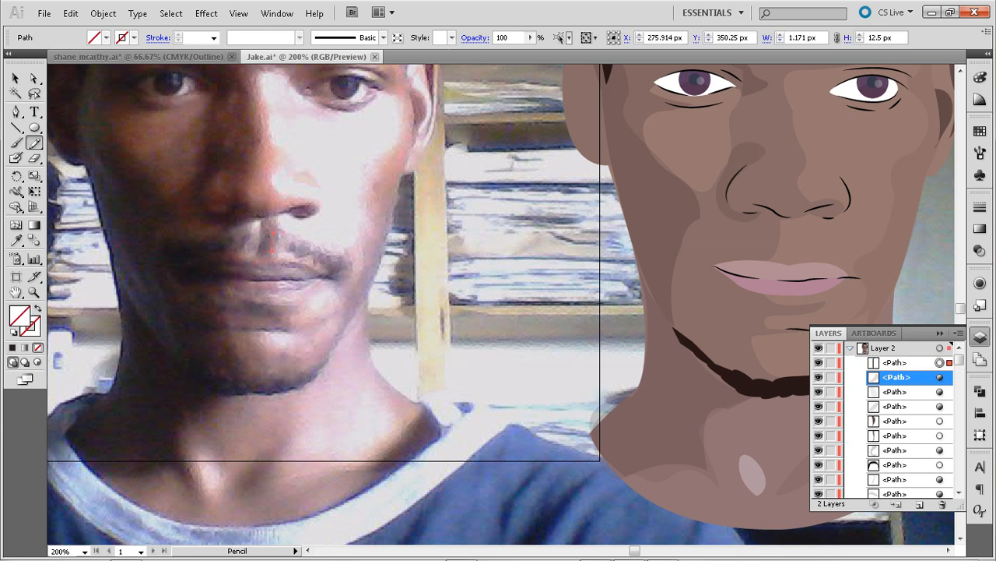
key(ctrl+y)
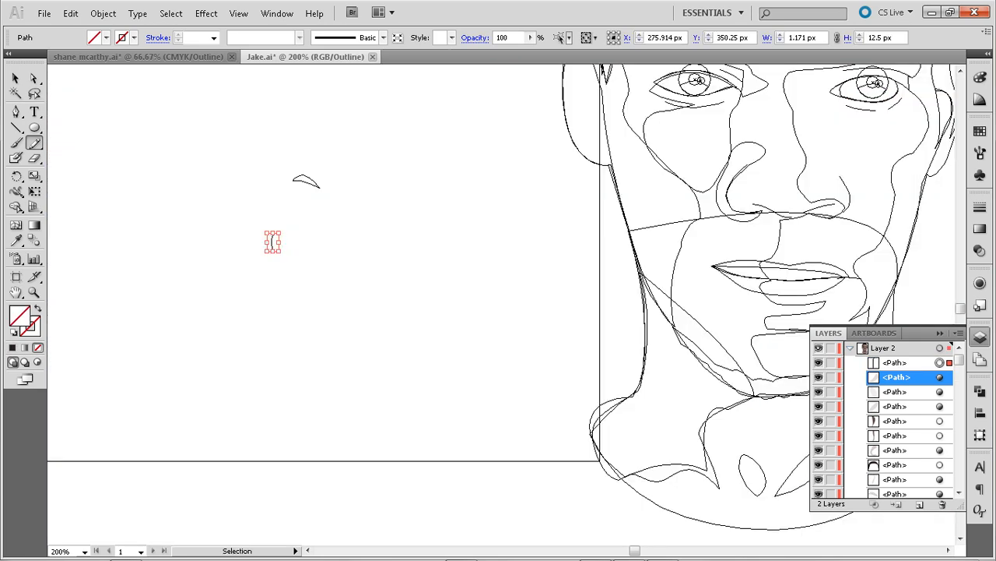
key(ctrl+y)
key(v)
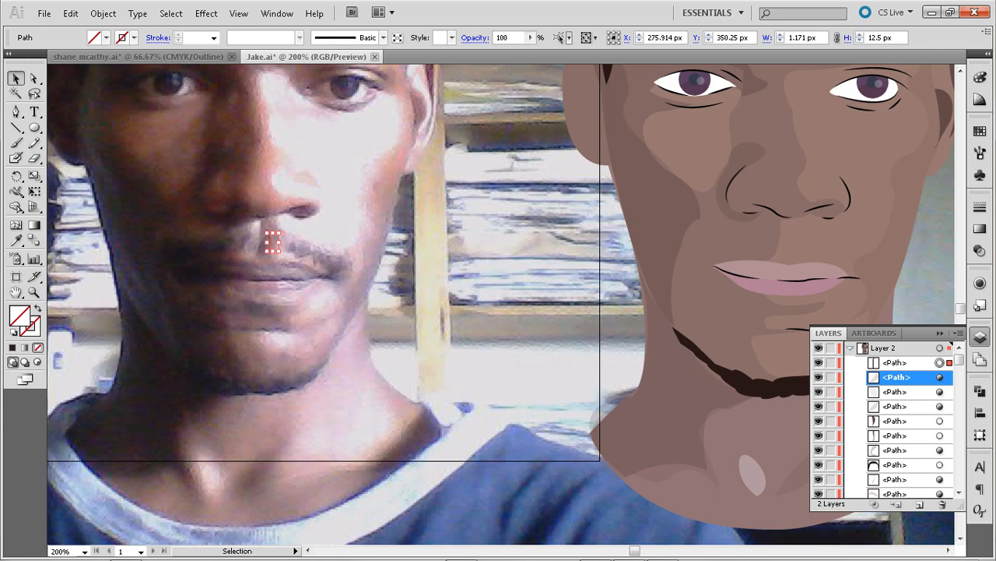
key(Delete)
Move the small nostril shape horizontally from the photo onto the lighter side of the illustrated nose, at X 659.333 px
click(311, 180)
key(shift+Right)
key(shift+Right)
key(shift+Right)
key(shift+Right)
key(shift+Right)
key(shift+Right)
key(shift+Right)
key(shift+Right)
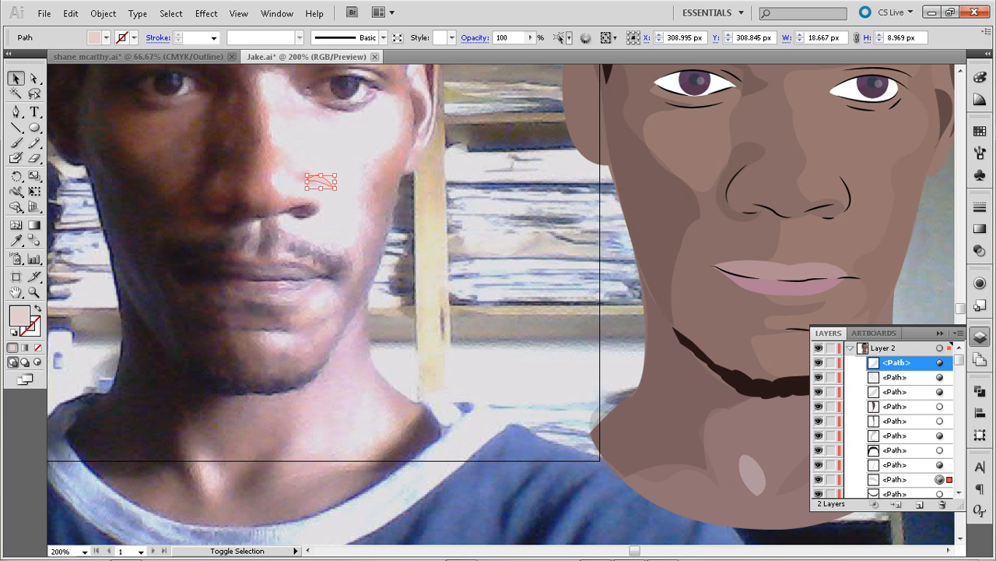
key(shift+Right)
key(shift+Right)
key(shift+Right)
key(shift+Right)
key(shift+Right)
key(shift+Right)
key(shift+Right)
key(shift+Right)
key(shift+Right)
key(shift+Right)
key(shift+Right)
key(shift+Right)
key(shift+Right)
key(shift+Right)
key(shift+Right)
key(shift+Right)
key(shift+Right)
key(shift+Right)
key(shift+Right)
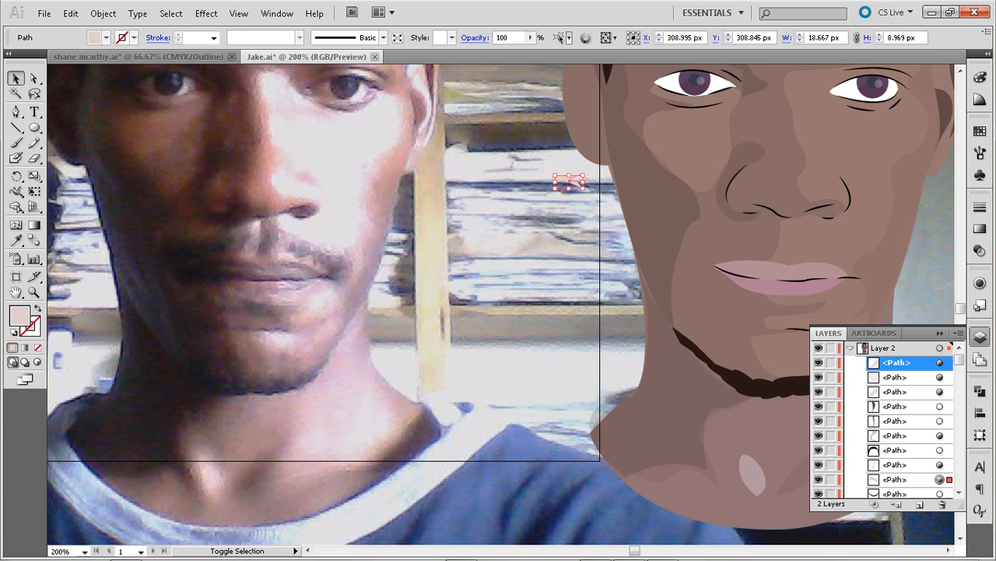
key(shift+Right)
key(shift+Right)
key(shift+Right)
key(shift+Right)
key(shift+Right)
key(shift+Right)
key(shift+Right)
key(shift+Right)
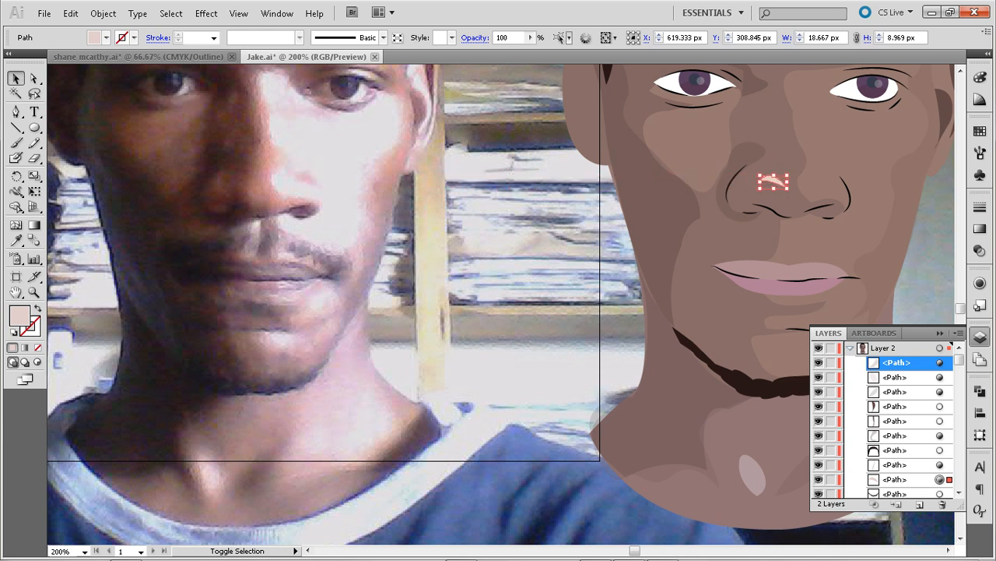
key(shift+Right)
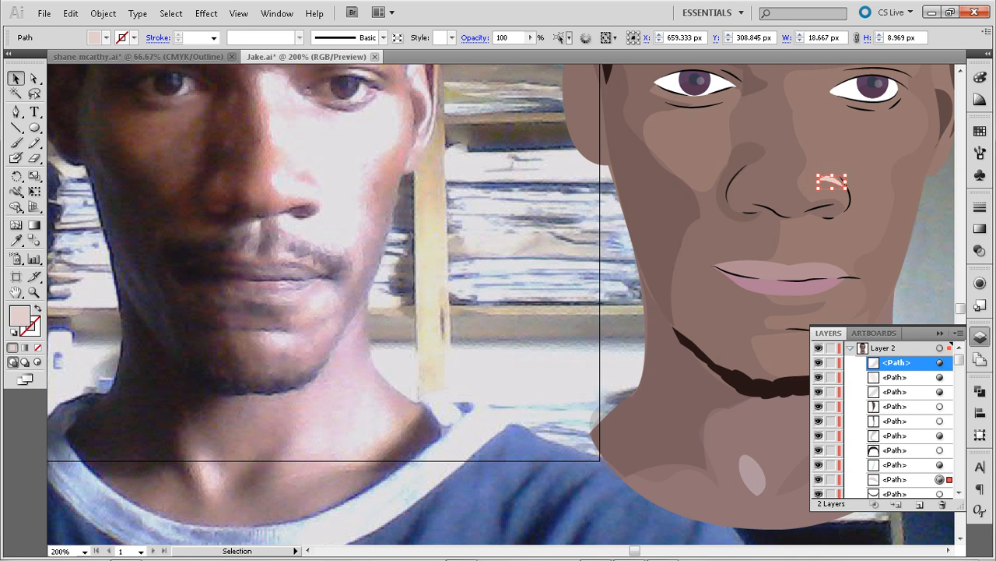
Copy the illustrated nose shadow's dark fill and 15% opacity to the small nostril shape with the Eyedropper, and deselect it
key(i)
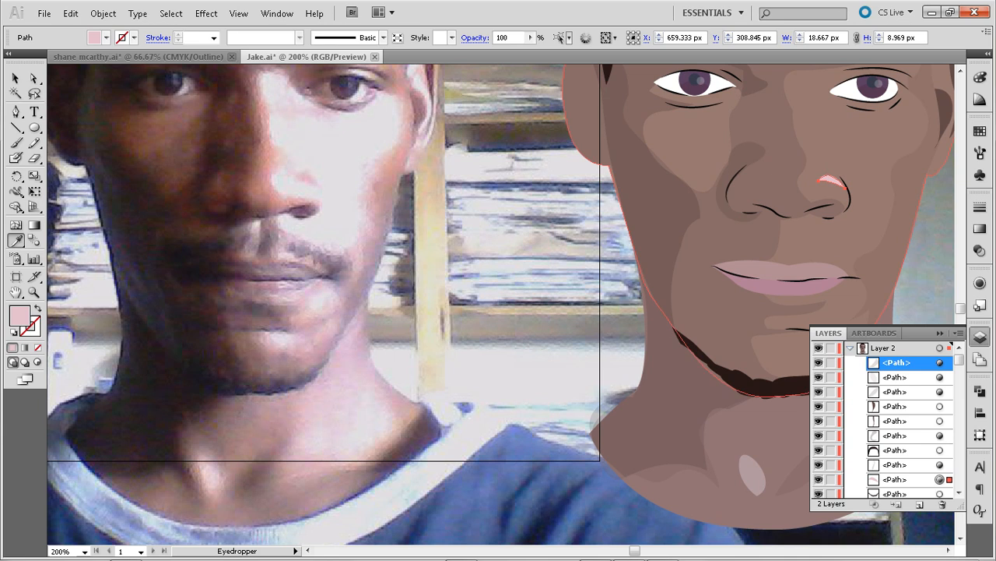
click(749, 153)
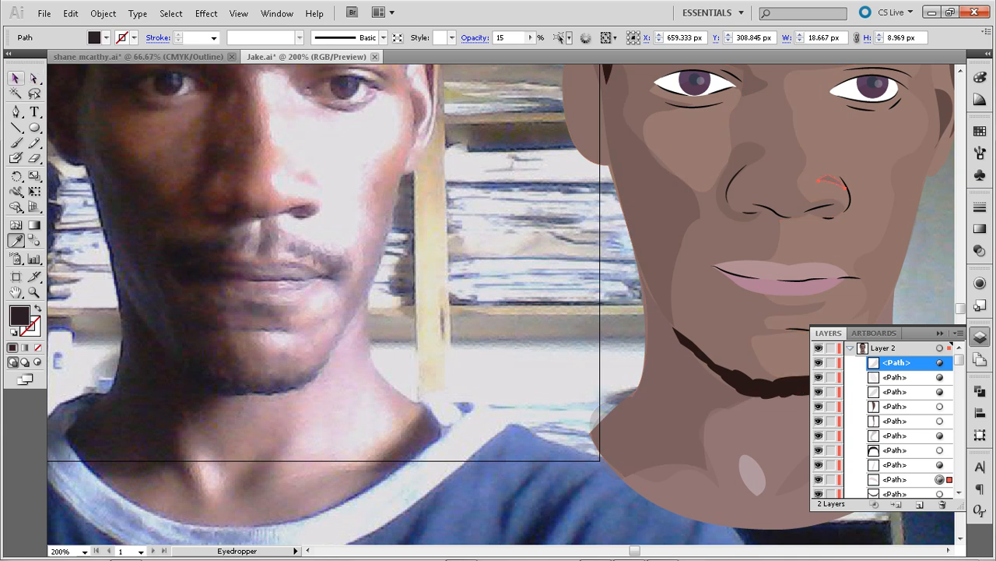
click(16, 78)
click(467, 234)
Trace the lower edge of the moustache half on the photo's lighter side with the Pen tool, from lip centre to outer tip
key(space)
drag(467, 234, 478, 250)
key(space)
key(space)
key(space)
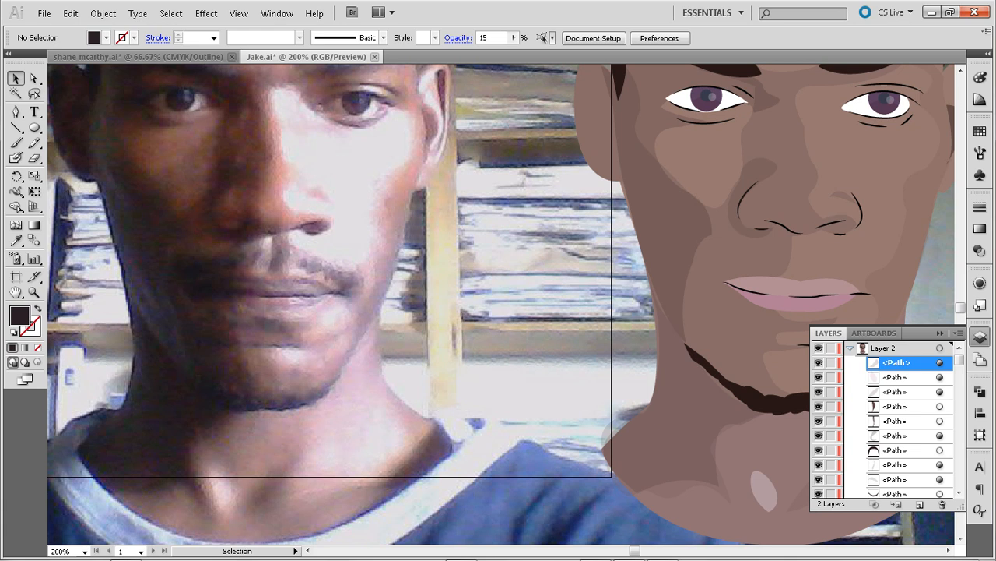
key(p)
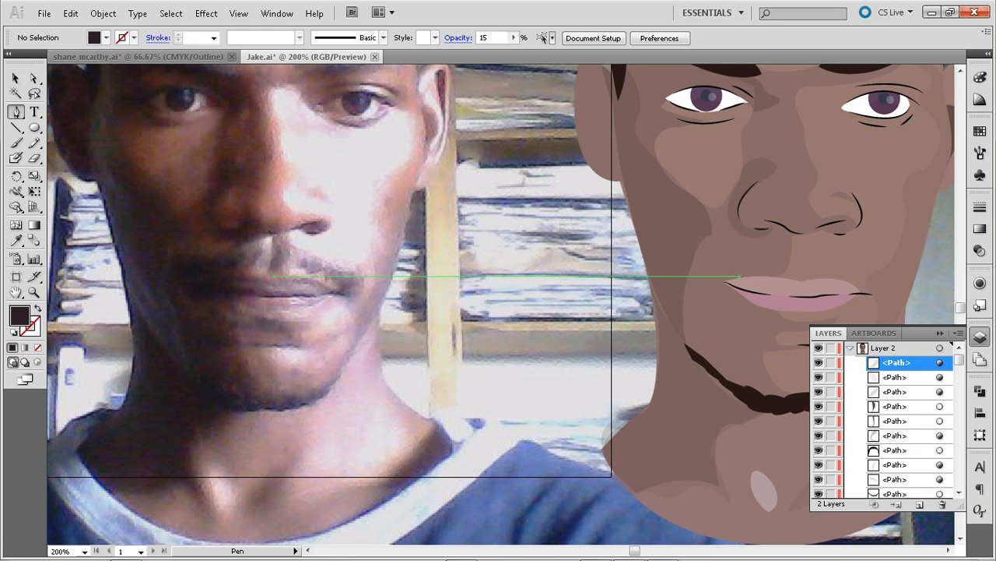
click(272, 277)
click(305, 277)
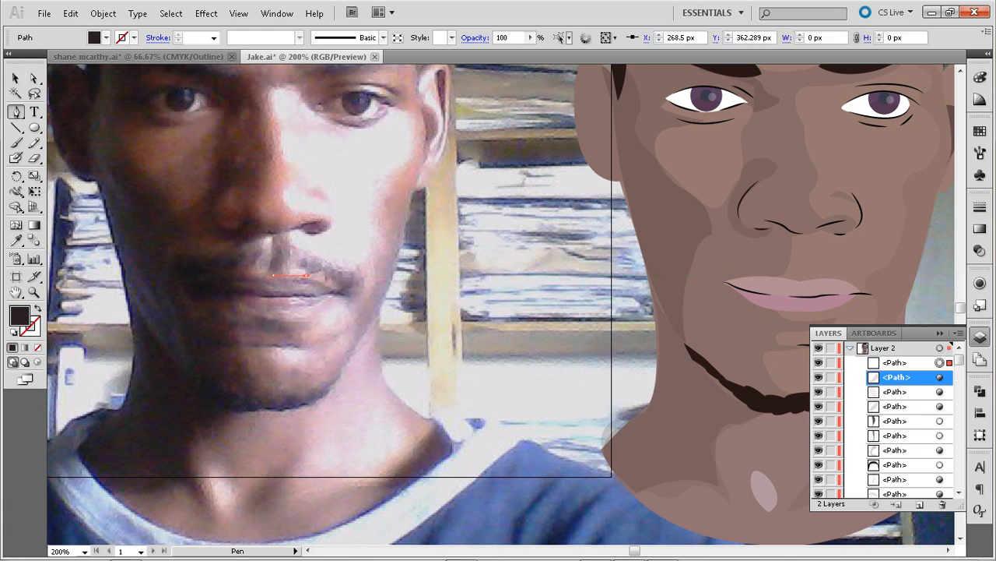
drag(315, 285, 319, 290)
click(307, 275)
click(318, 276)
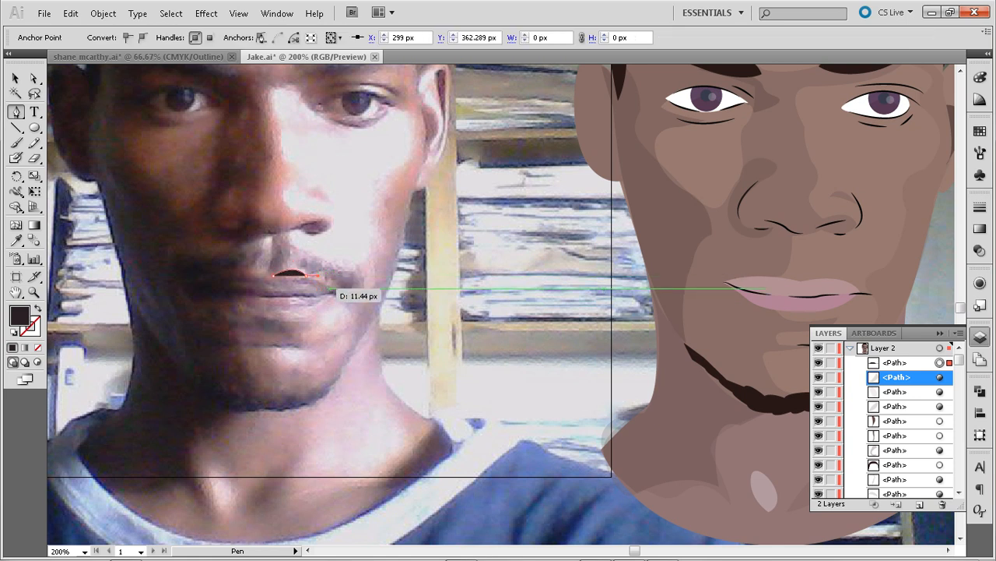
drag(328, 282, 343, 288)
click(328, 282)
click(335, 282)
click(345, 294)
click(362, 281)
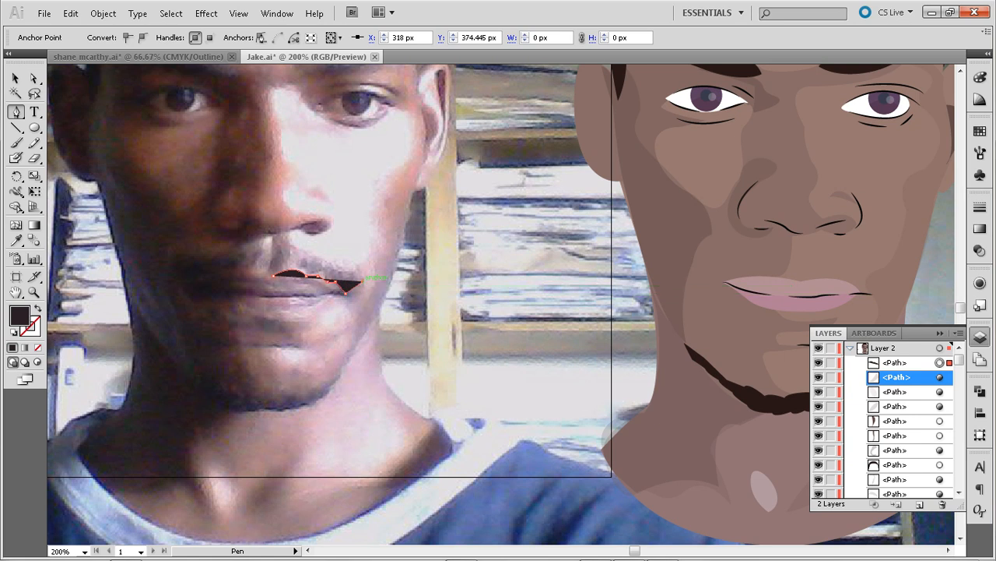
Trace the moustache half's upper edge back to the lip centre and close the shape at about 61 by 33 px
click(357, 275)
drag(335, 265, 287, 245)
click(289, 245)
click(274, 252)
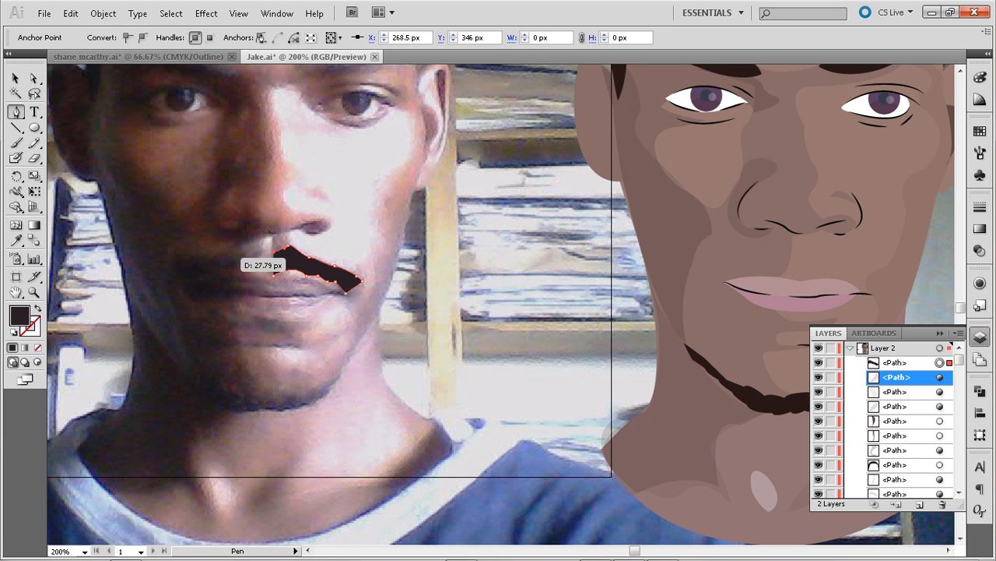
click(274, 275)
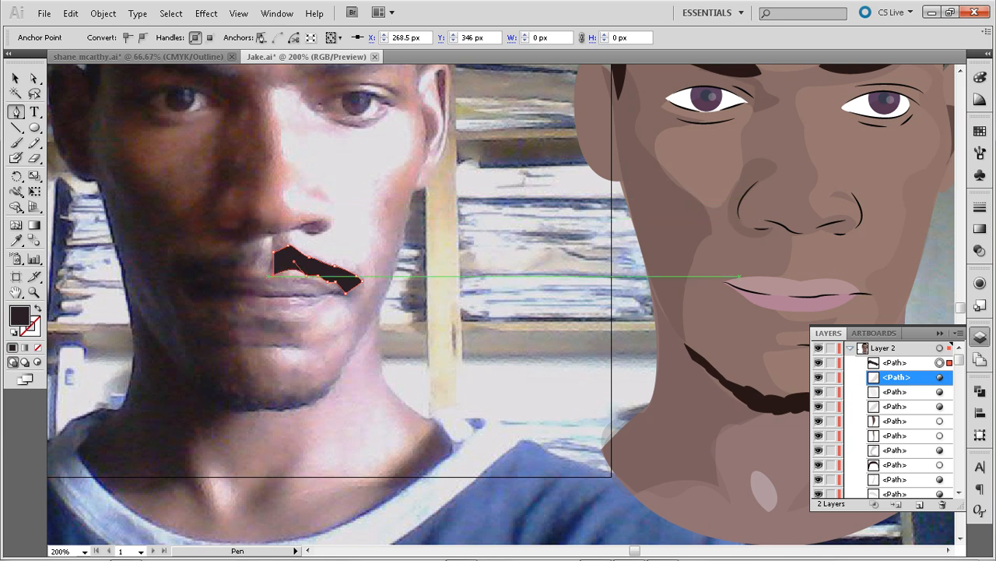
click(262, 269)
click(274, 275)
key(ctrl+z)
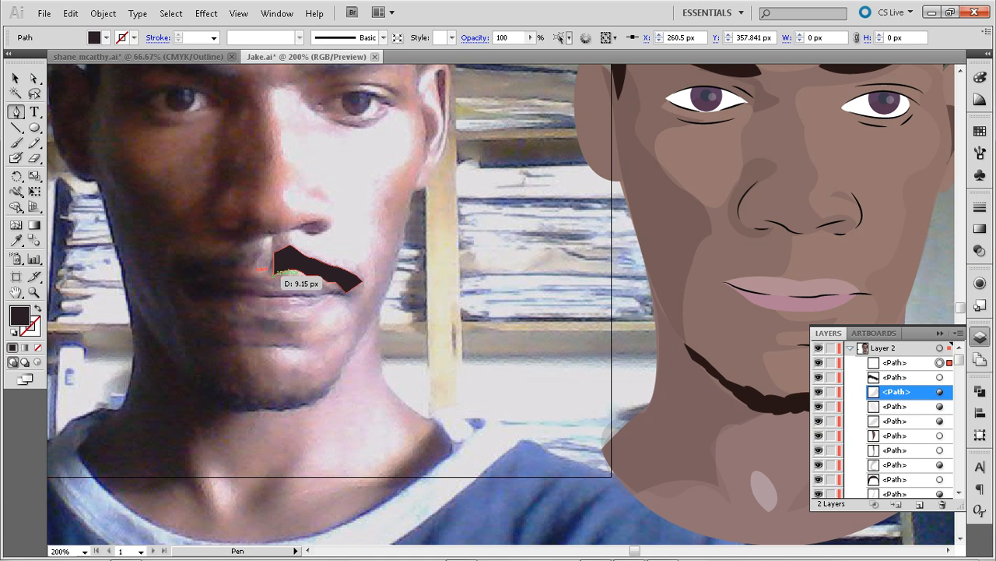
key(ctrl+z)
key(ctrl+z)
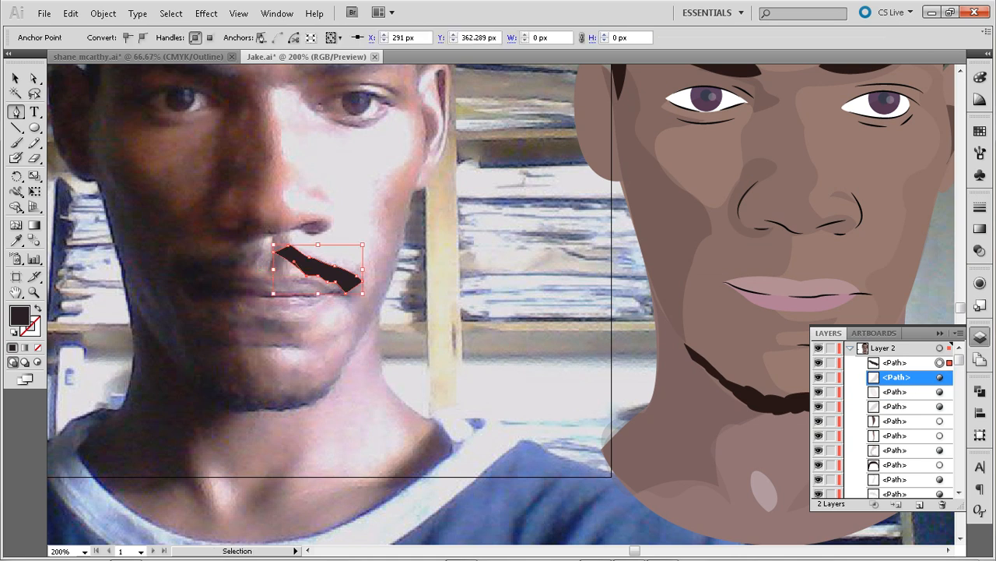
key(ctrl+z)
key(a)
click(274, 275)
key(p)
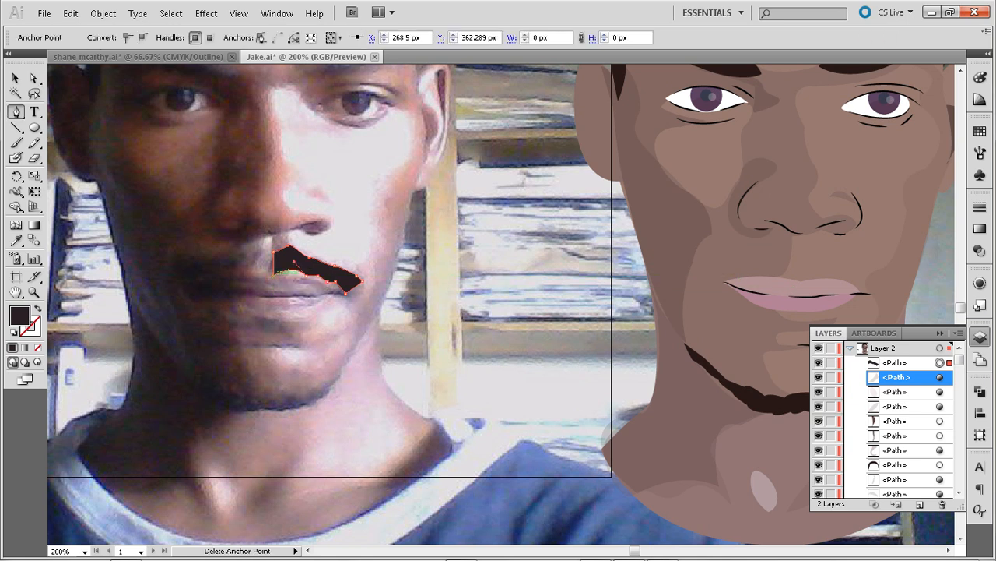
click(263, 269)
key(ctrl+z)
Remove the upper inner corner anchor from the moustache half, tapering its end at the lip centre
click(274, 251)
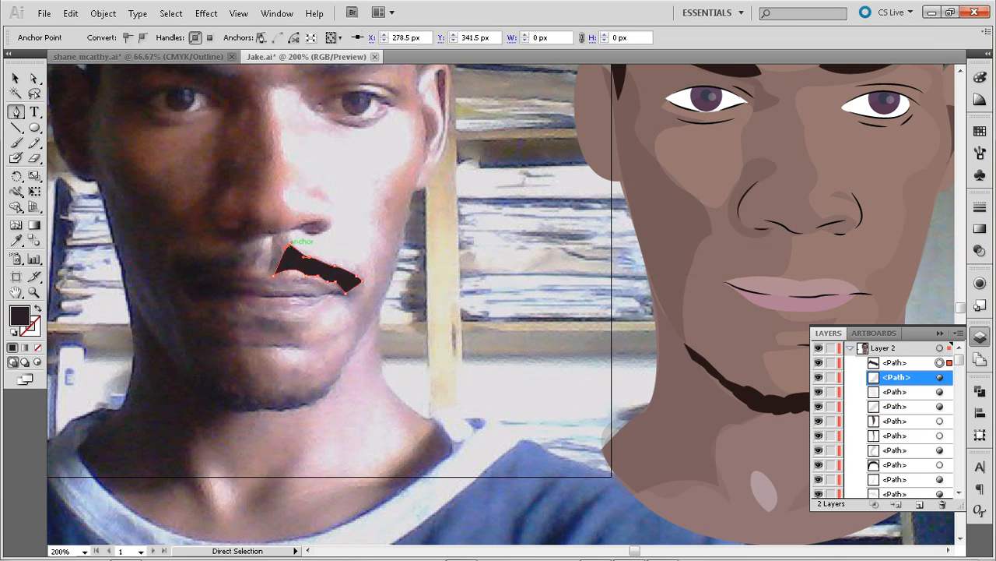
click(274, 246)
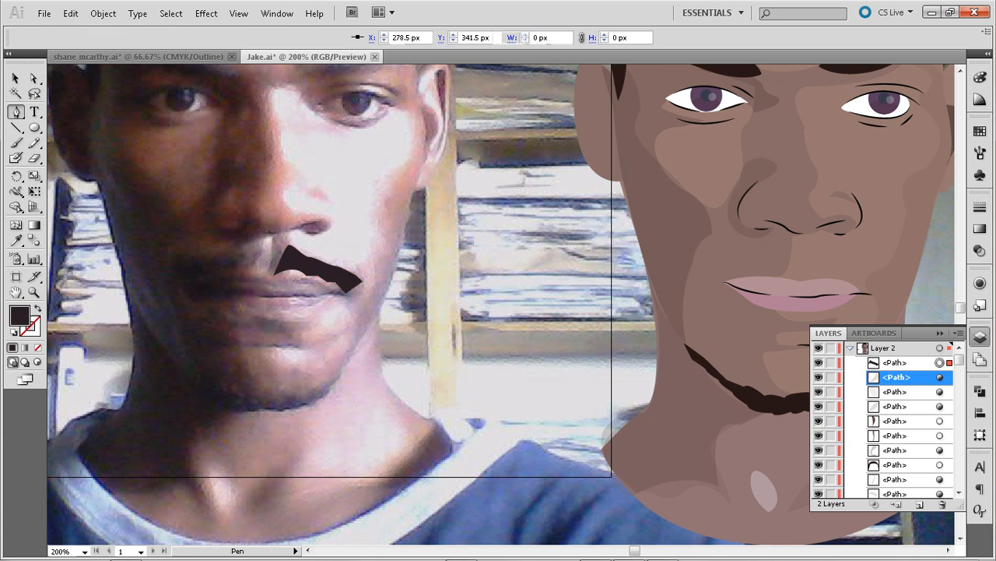
ctrl+click(290, 250)
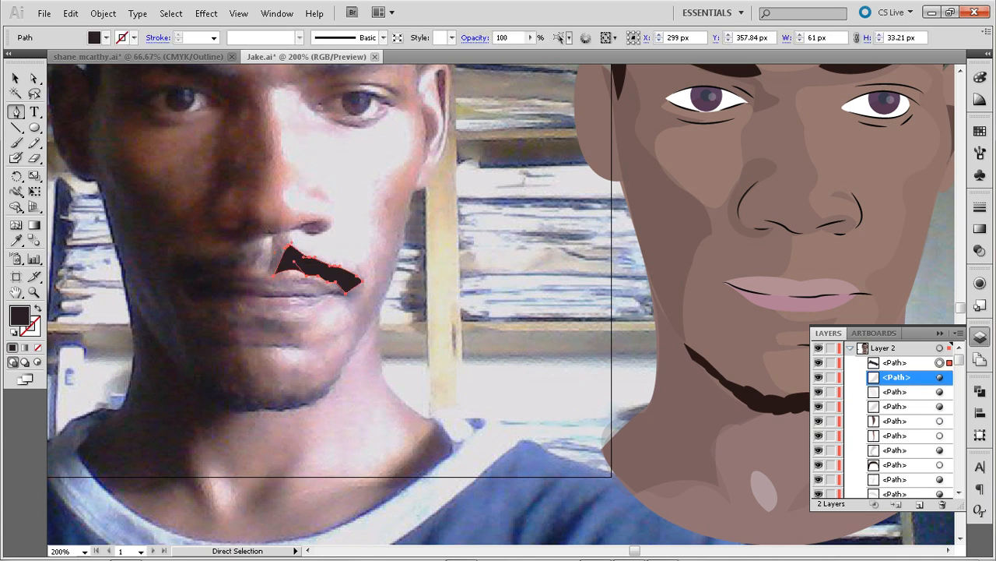
Restore the upper inner corner anchor of the moustache half at the lip centre and deselect the shape
ctrl+click(274, 252)
click(274, 276)
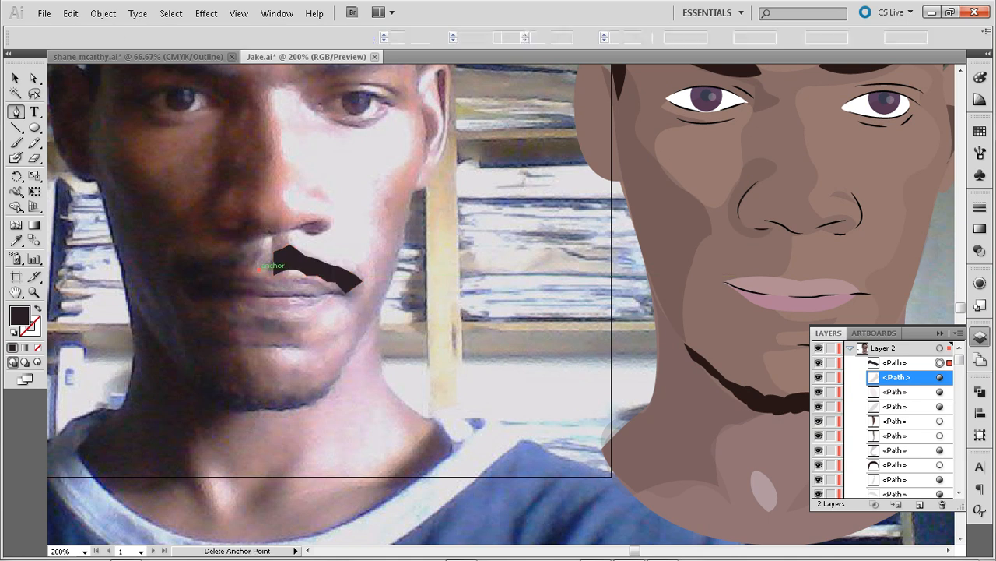
click(259, 270)
click(274, 276)
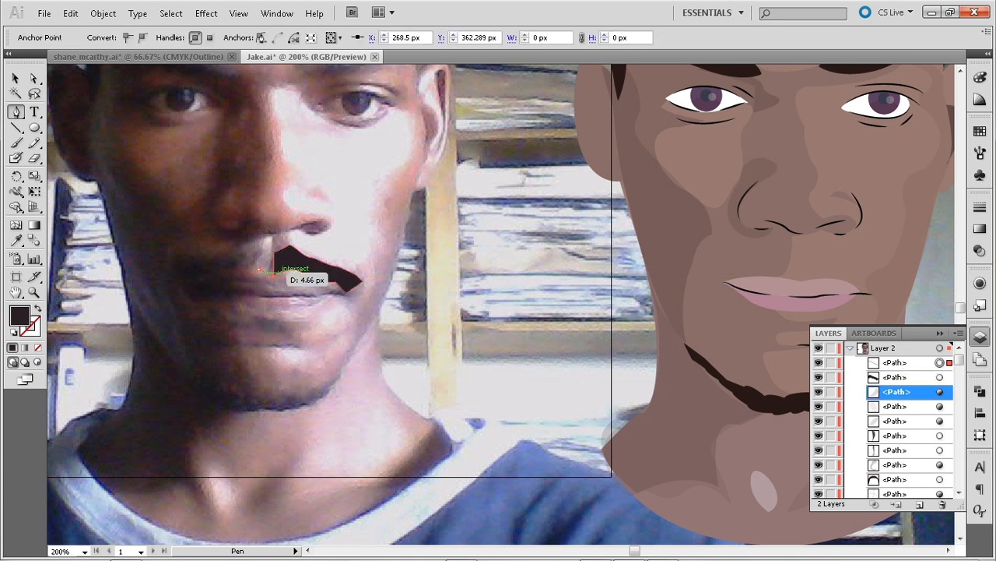
click(259, 269)
click(246, 269)
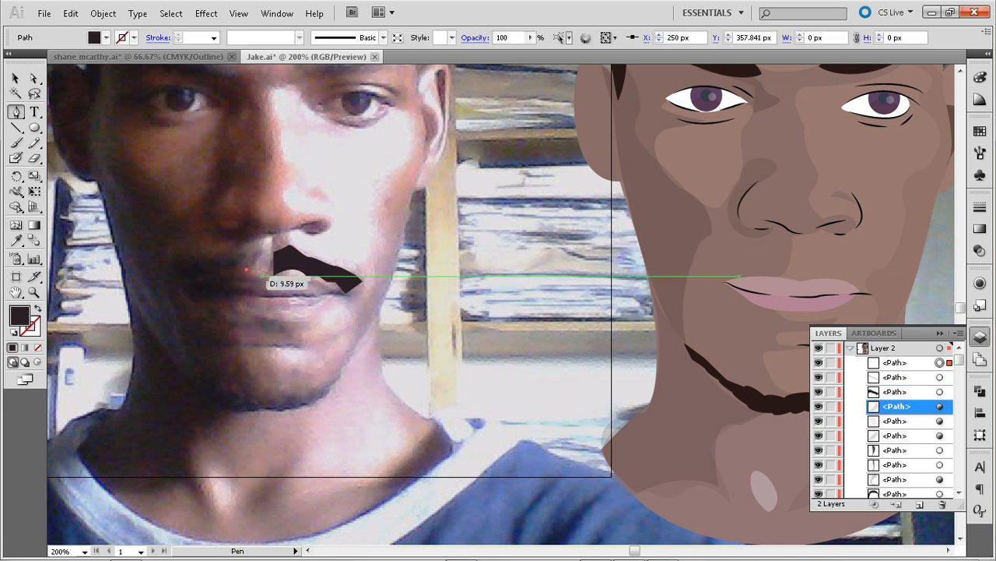
click(260, 269)
key(ctrl+z)
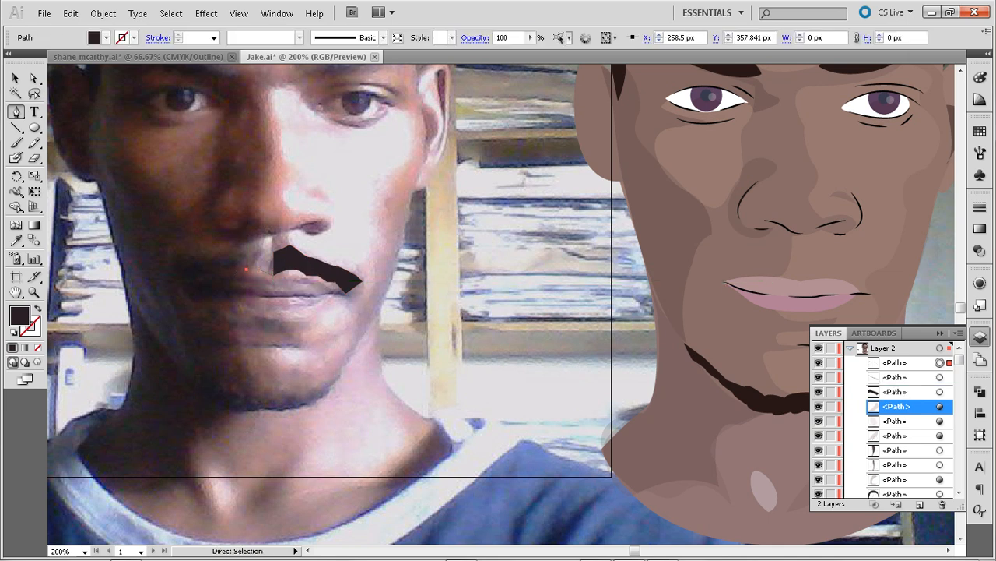
key(ctrl+z)
key(ctrl+z)
key(ctrl+z)
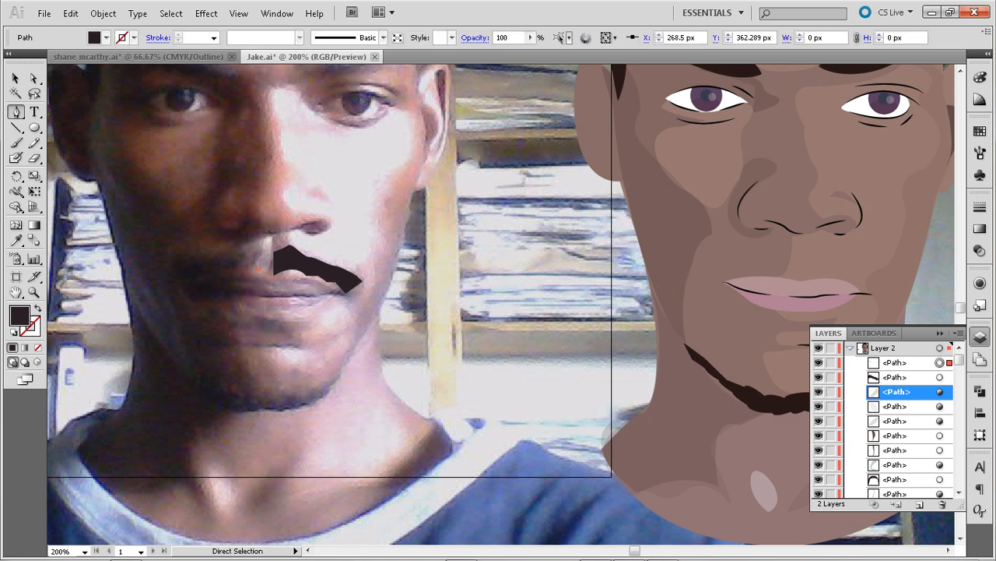
key(ctrl+z)
key(a)
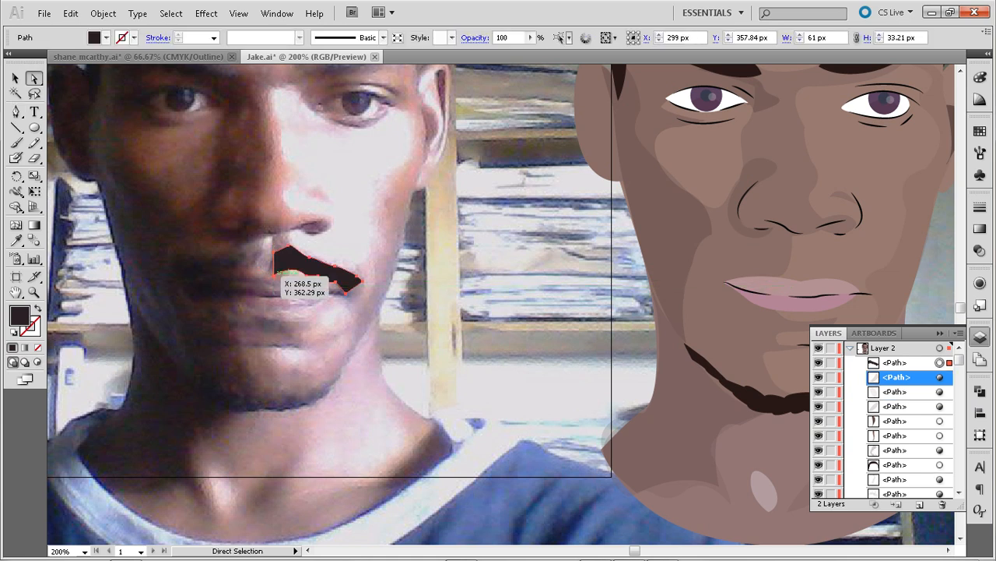
click(274, 272)
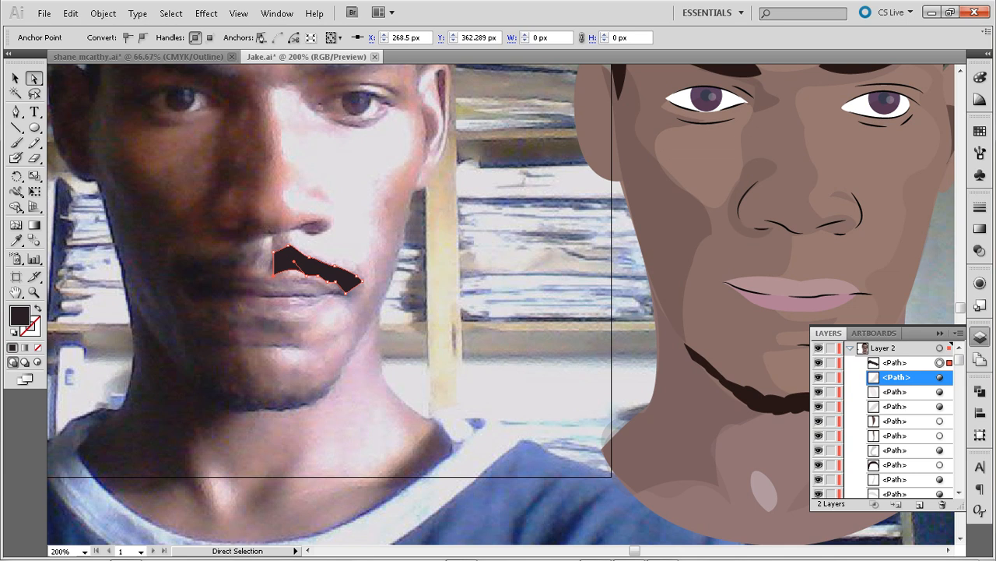
mouse_move(654, 558)
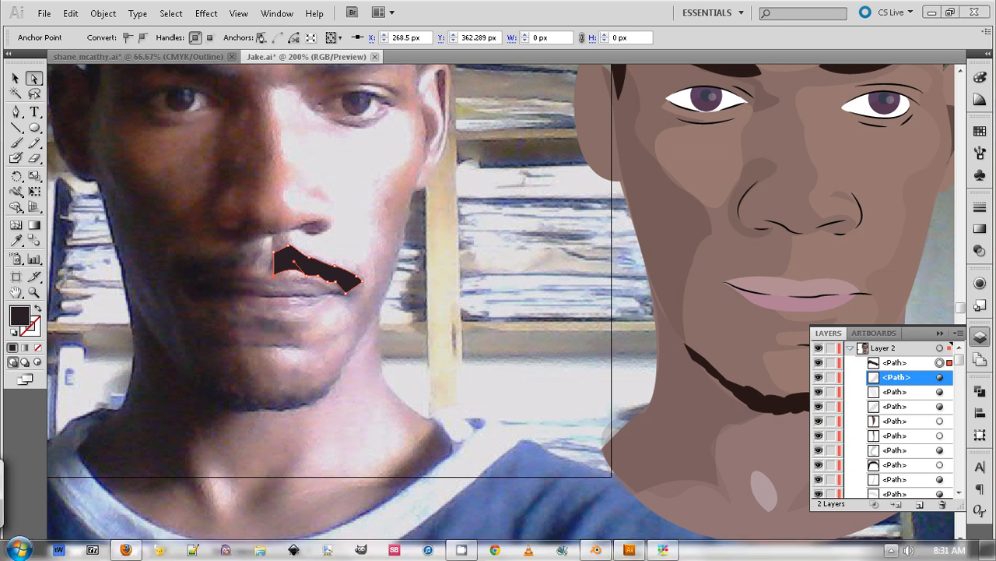
click(891, 549)
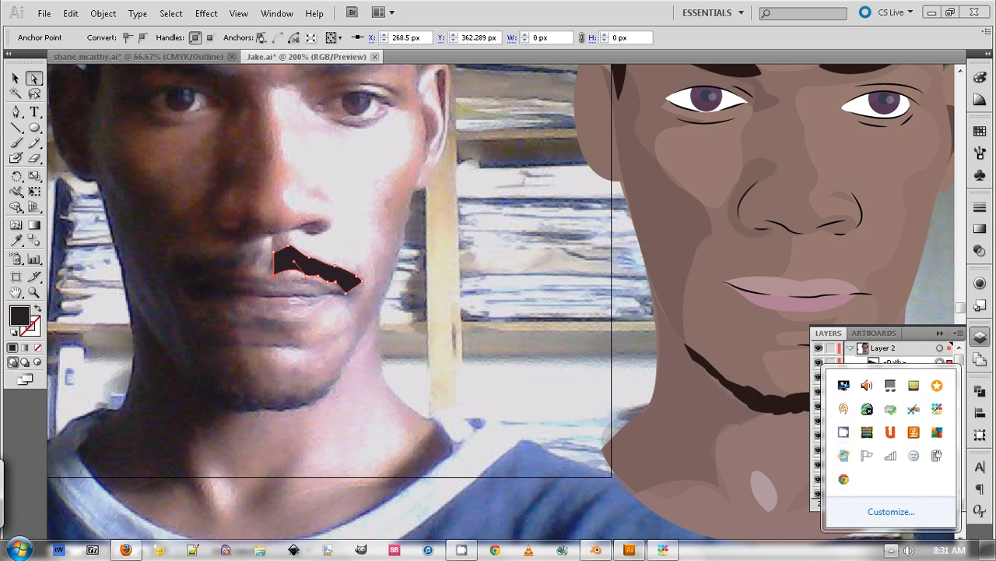
right_click(844, 432)
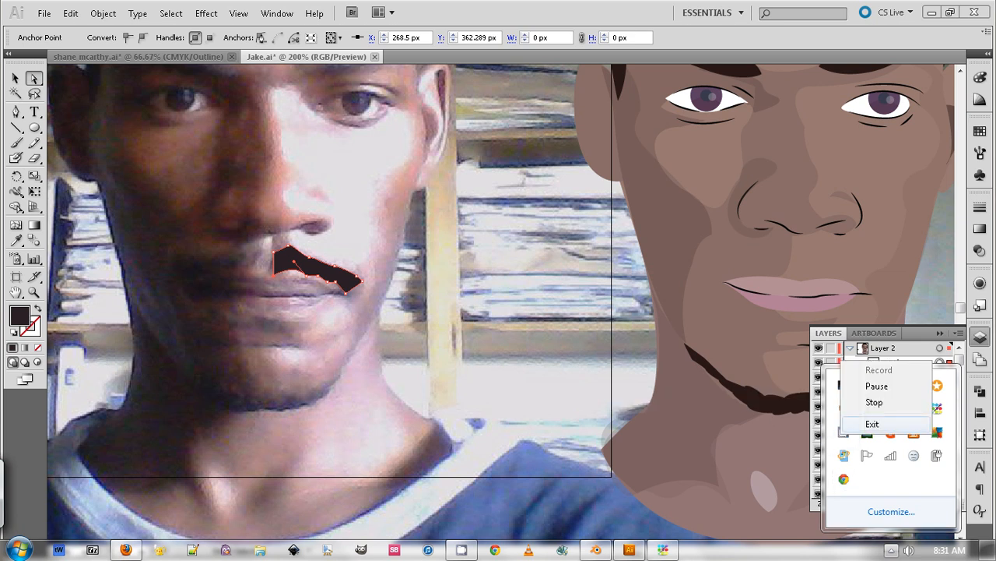
click(877, 386)
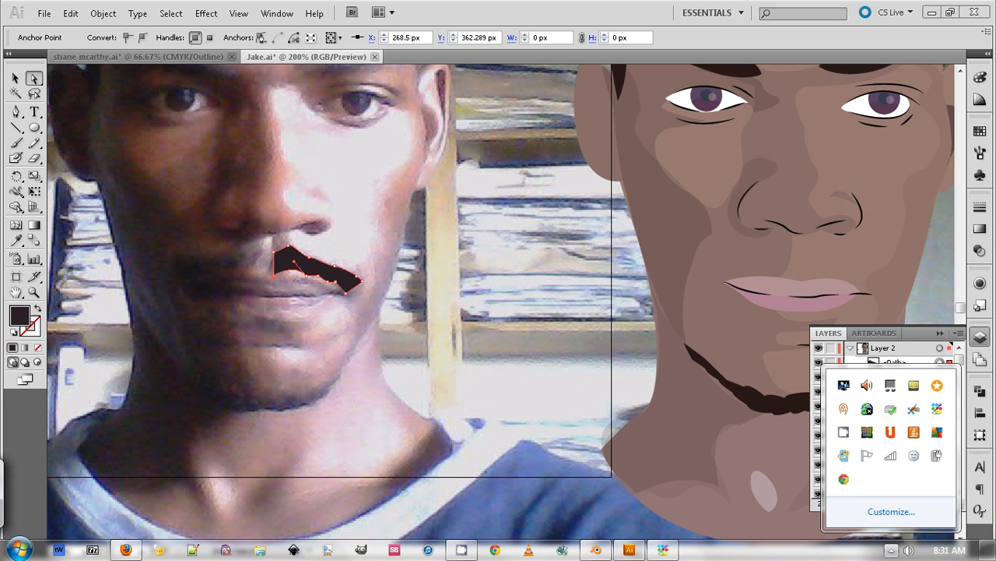
click(499, 335)
click(327, 274)
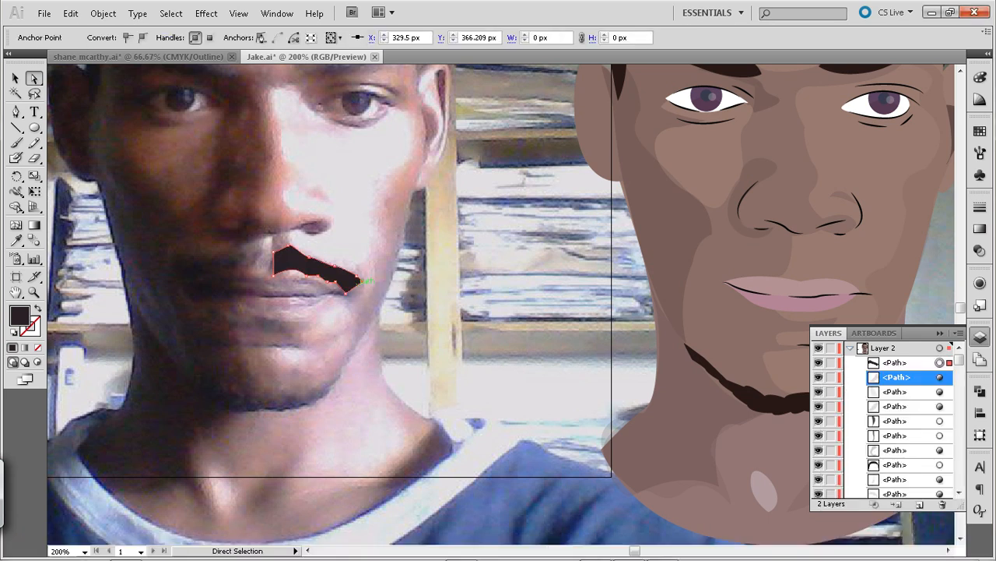
key(ctrl+shift+a)
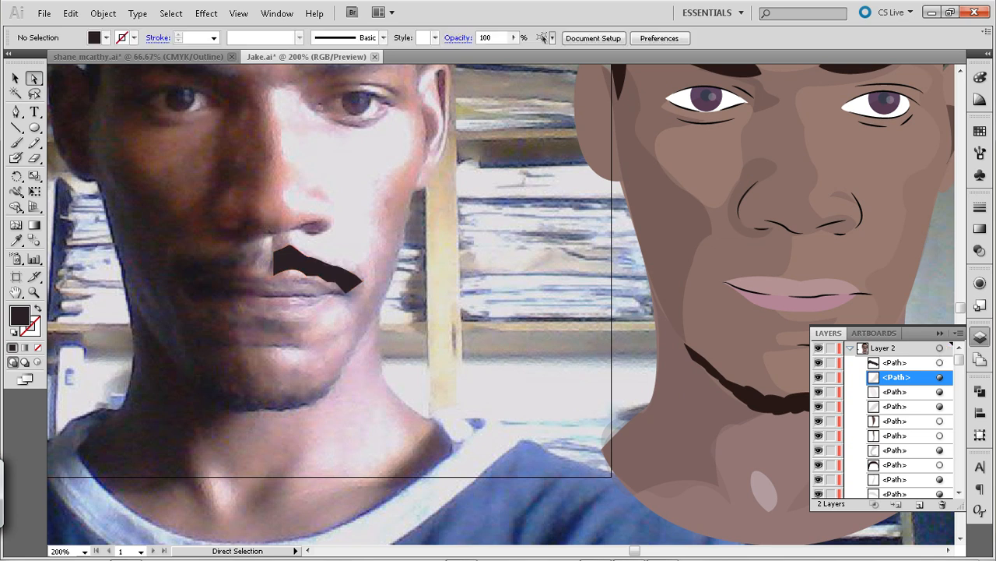
Copy the dark brown fill of the illustrated chin beard to the moustache half with the Eyedropper
click(294, 262)
key(i)
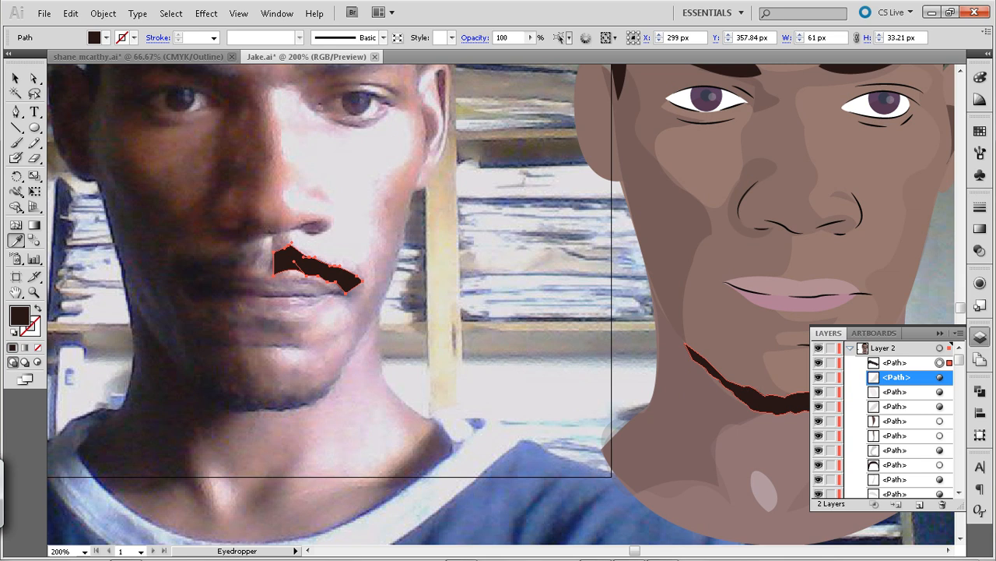
Pull the curve handle near the chin beard's outer end to thicken its lower edge, and deselect it
key(a)
click(736, 393)
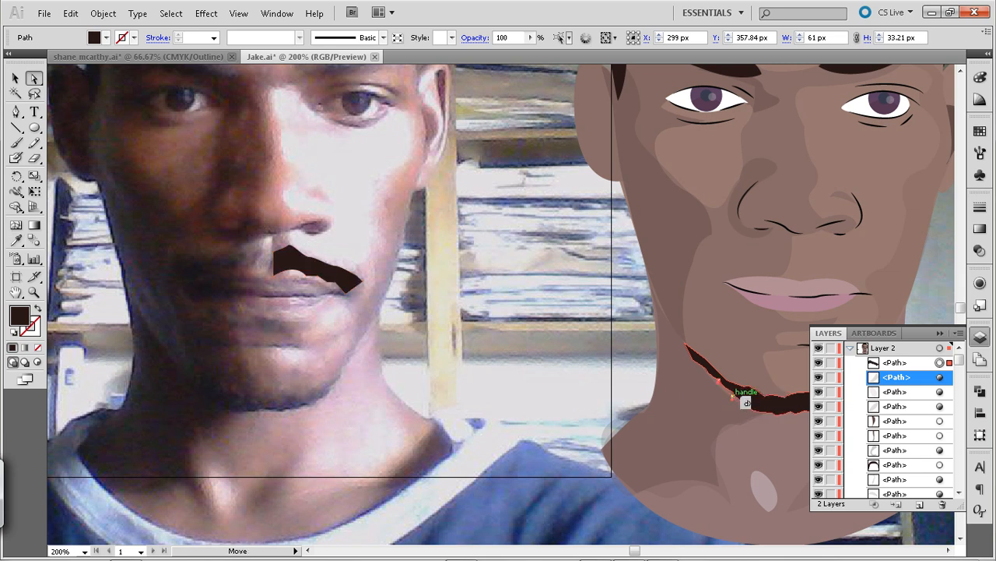
drag(718, 382, 686, 358)
key(ctrl+shift+a)
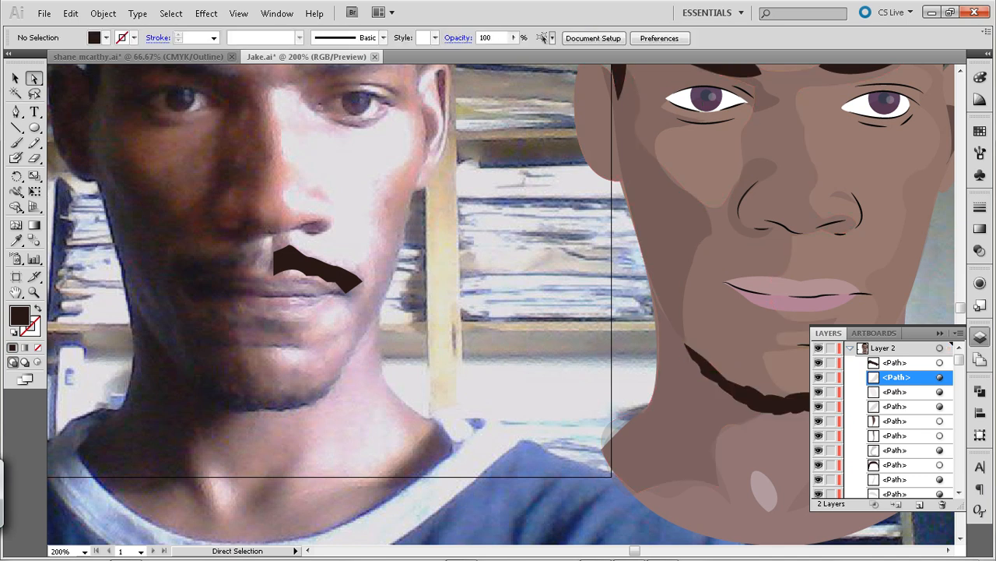
Nudge the large 15% opacity shadow covering the ear, face side and neck 2 px left, and deselect everything
click(673, 282)
drag(673, 282, 657, 304)
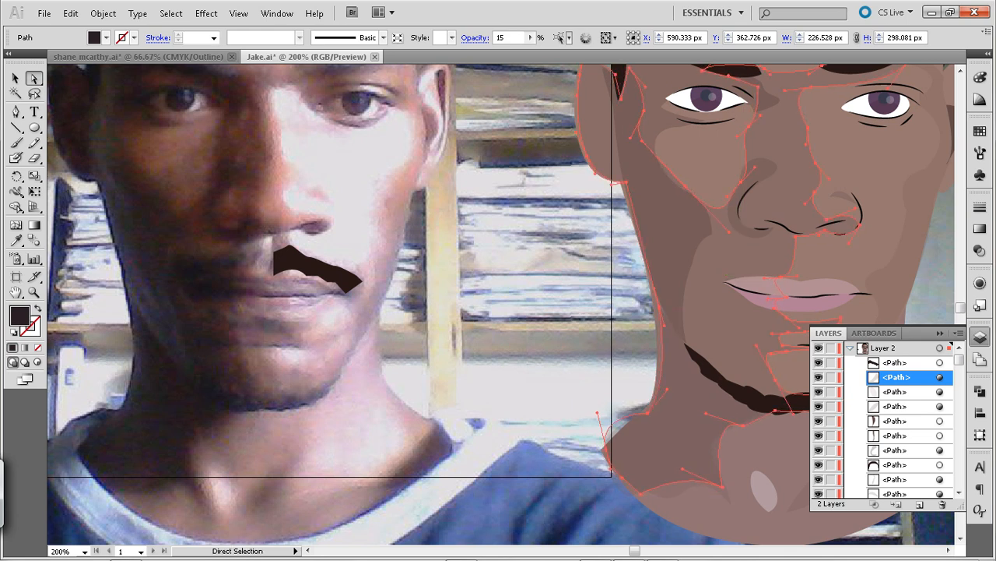
key(Left)
key(Left)
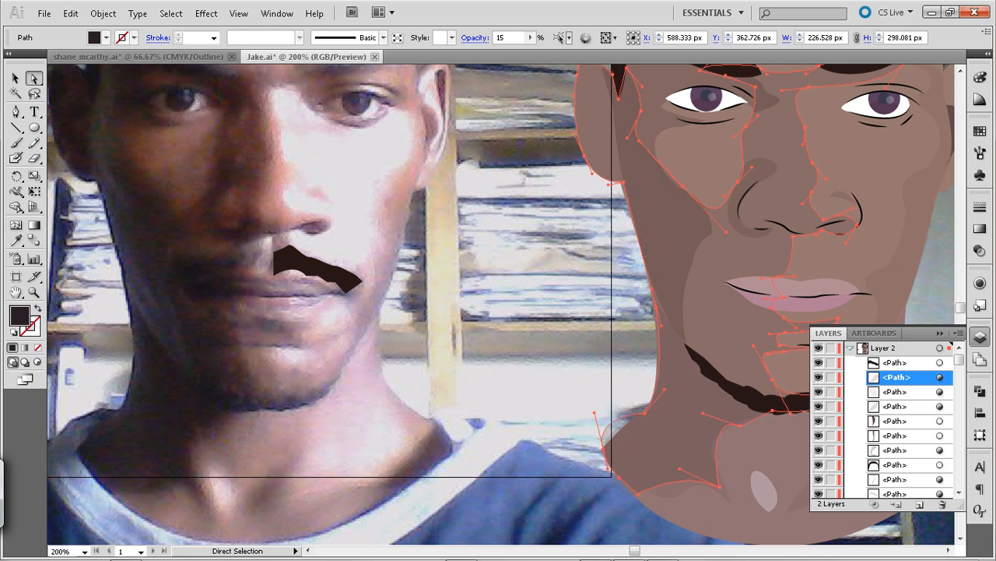
click(612, 341)
key(space)
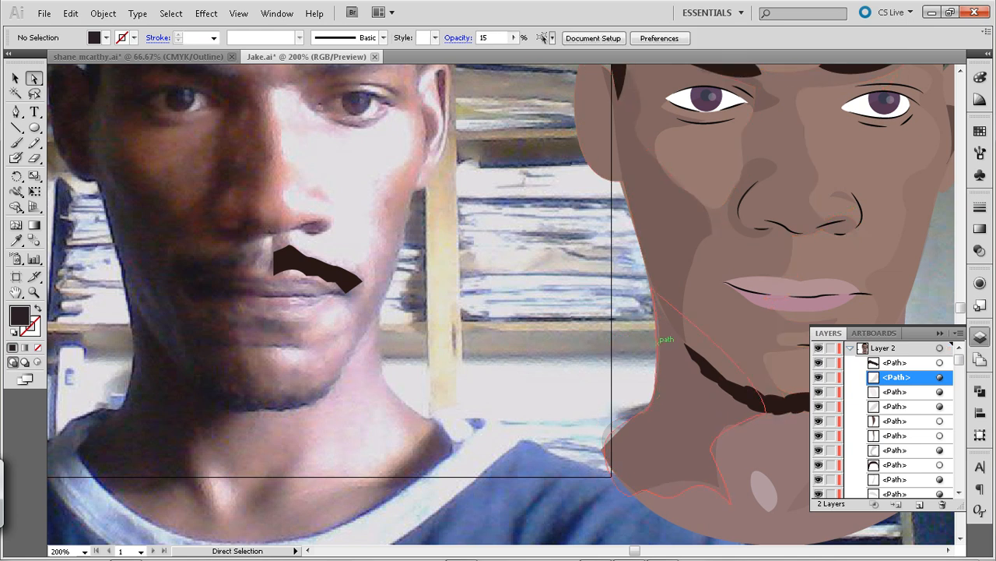
click(658, 319)
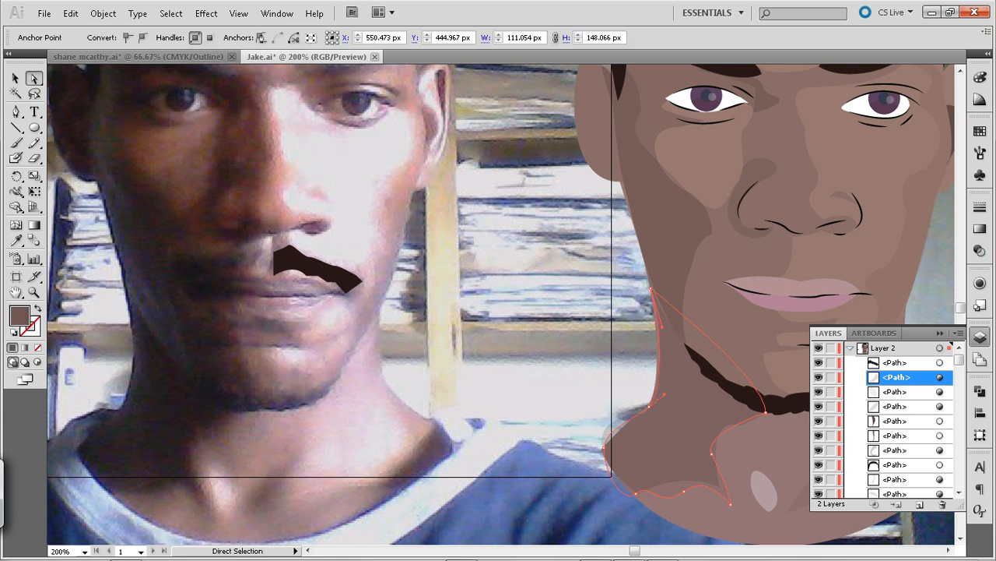
key(ctrl+shift+a)
key(space)
drag(436, 296, 621, 374)
key(p)
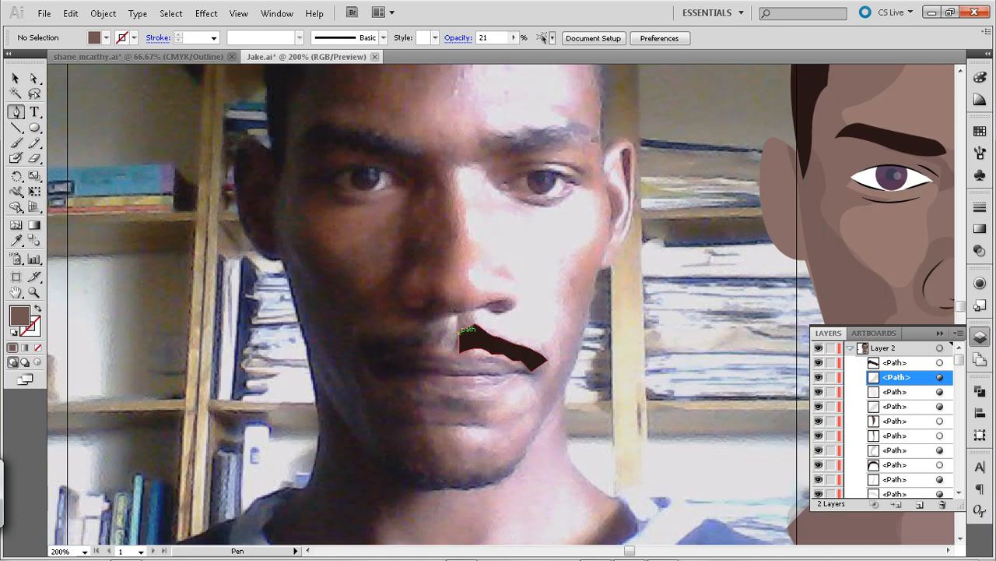
click(460, 331)
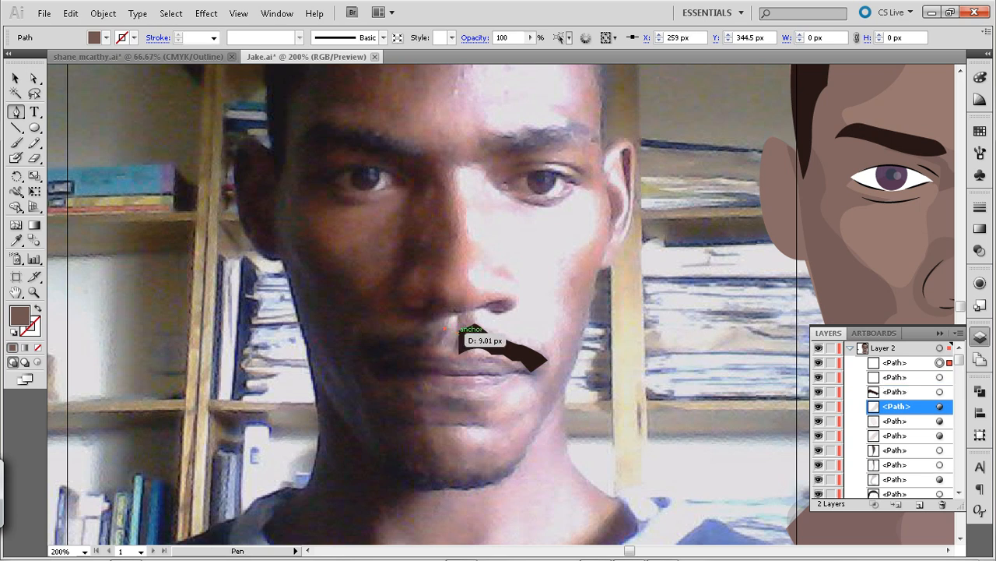
click(457, 333)
drag(474, 337, 481, 328)
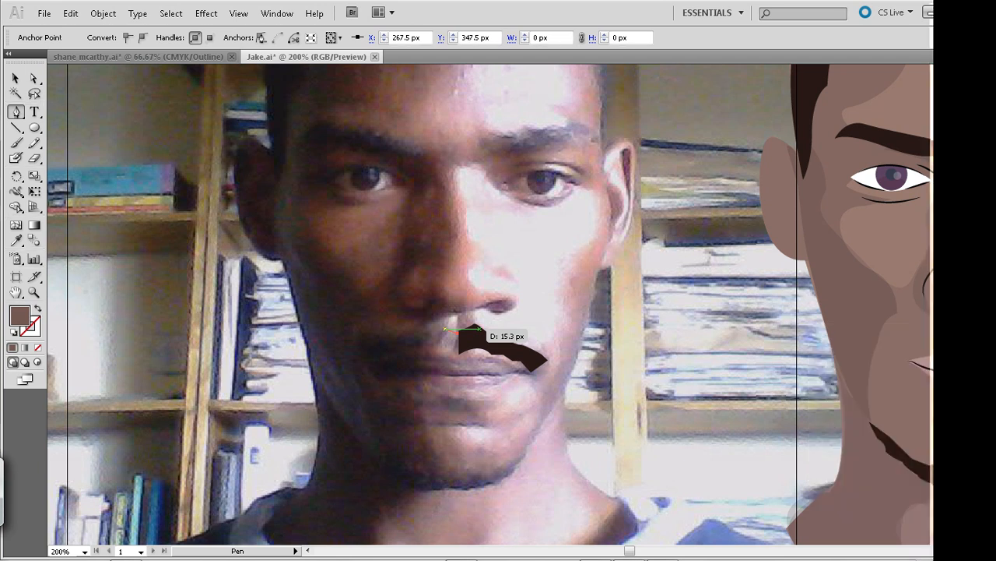
click(444, 328)
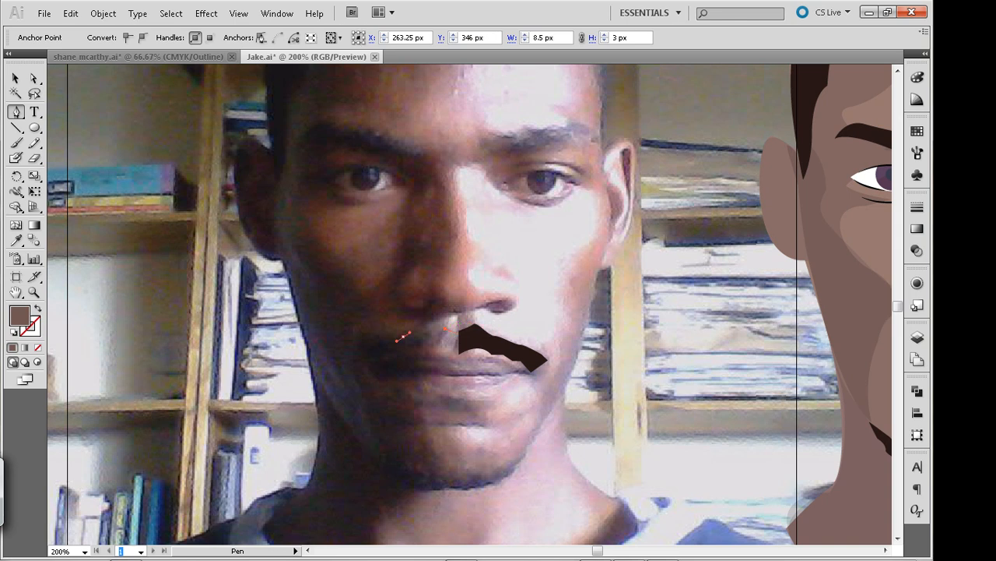
key(ctrl+z)
key(ctrl+z)
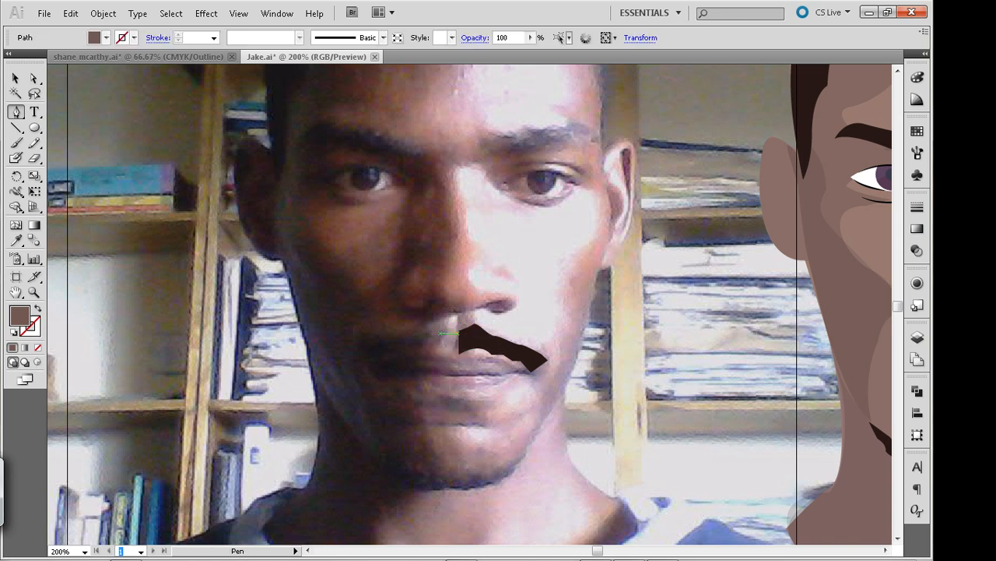
key(ctrl+z)
Trace the upper edge of the other moustache half with the Pen tool, from the lip centre to the outer tip on the photo's darker side
click(459, 331)
drag(442, 322, 432, 327)
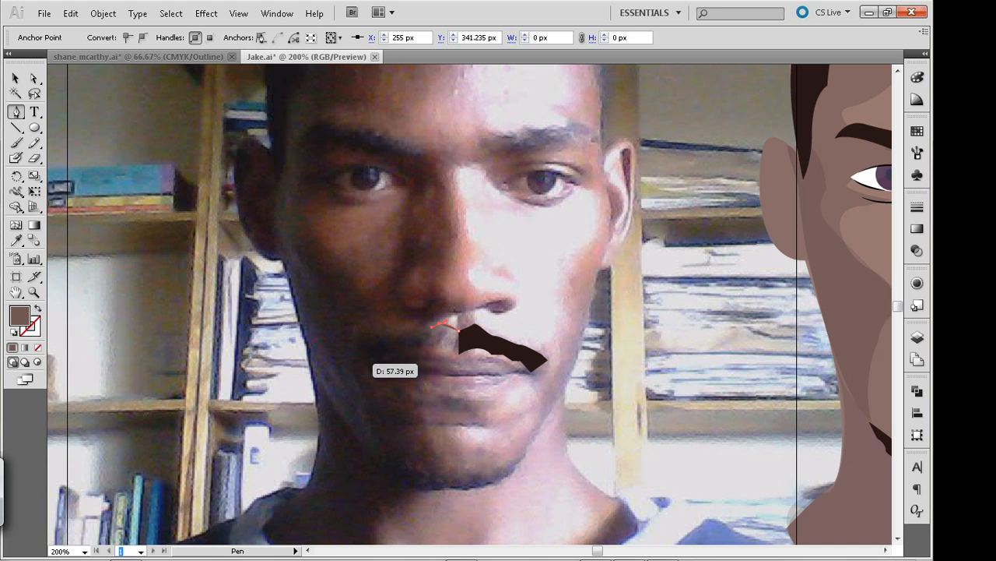
drag(397, 332, 387, 334)
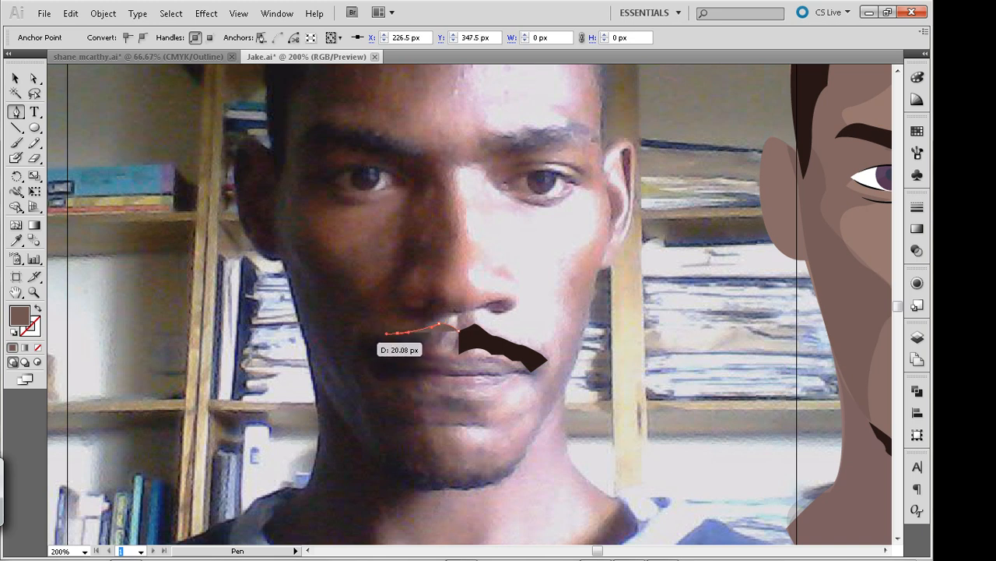
drag(369, 348, 366, 351)
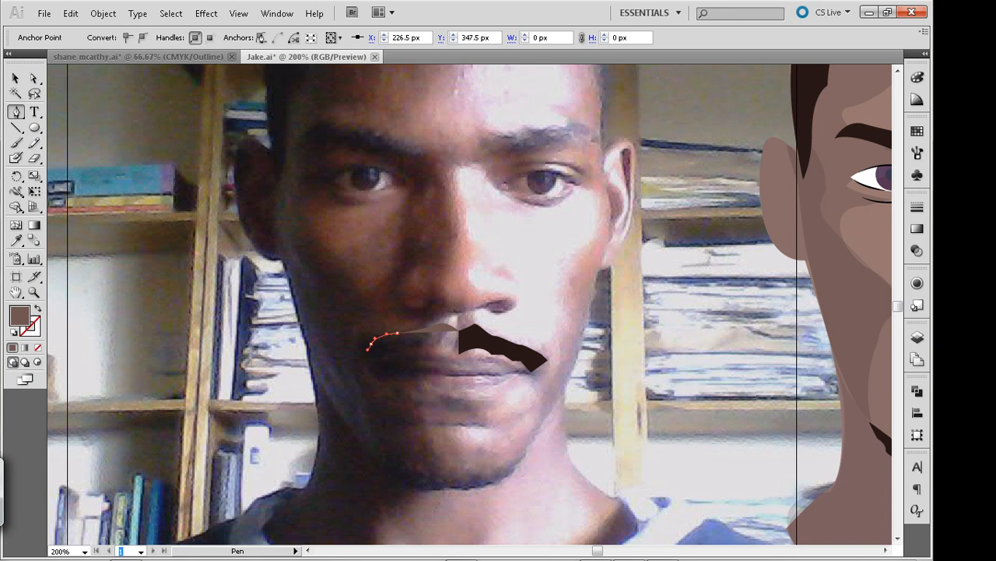
click(372, 344)
click(367, 355)
Trace the second moustache half's lower edge back to the lip centre and close the shape against the first half
click(402, 348)
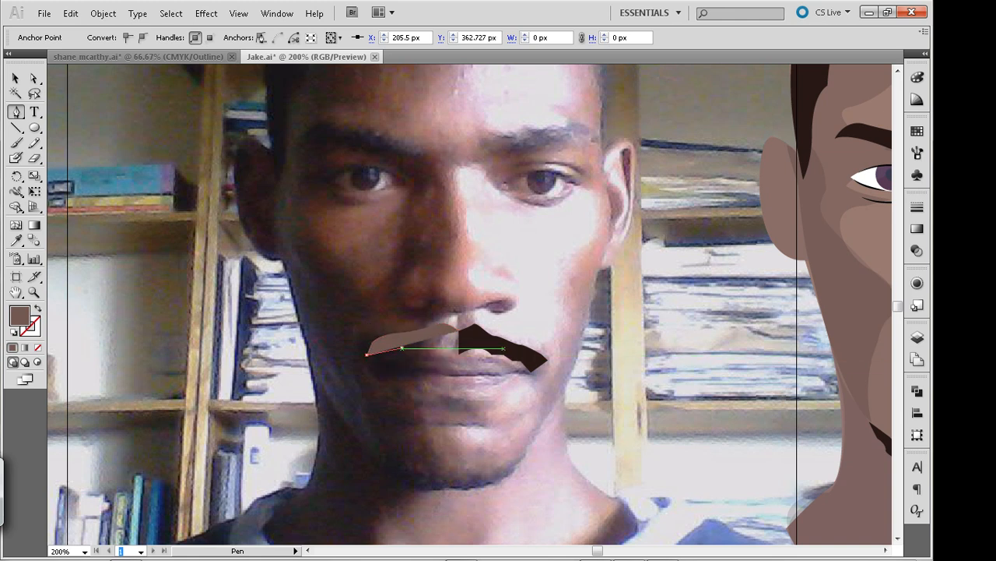
drag(401, 348, 440, 346)
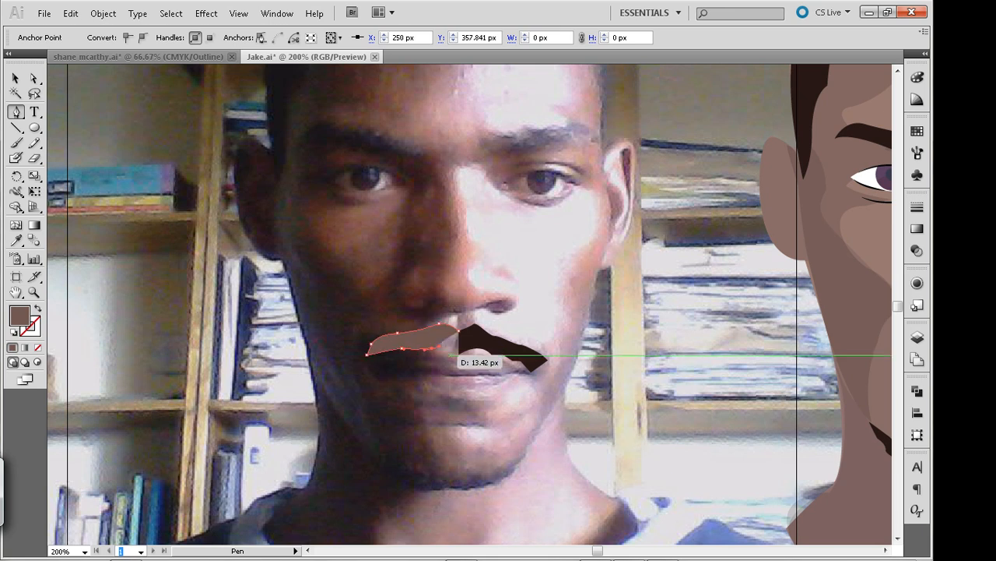
click(458, 351)
click(459, 329)
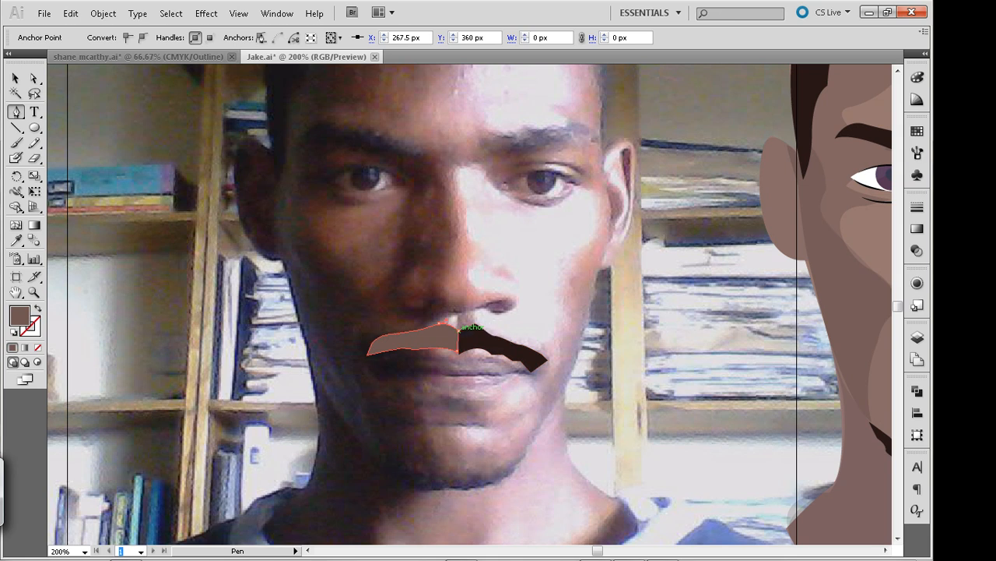
Copy the first moustache half's dark brown fill to the second half with the Eyedropper, and deselect it
key(i)
click(503, 344)
click(15, 78)
click(296, 249)
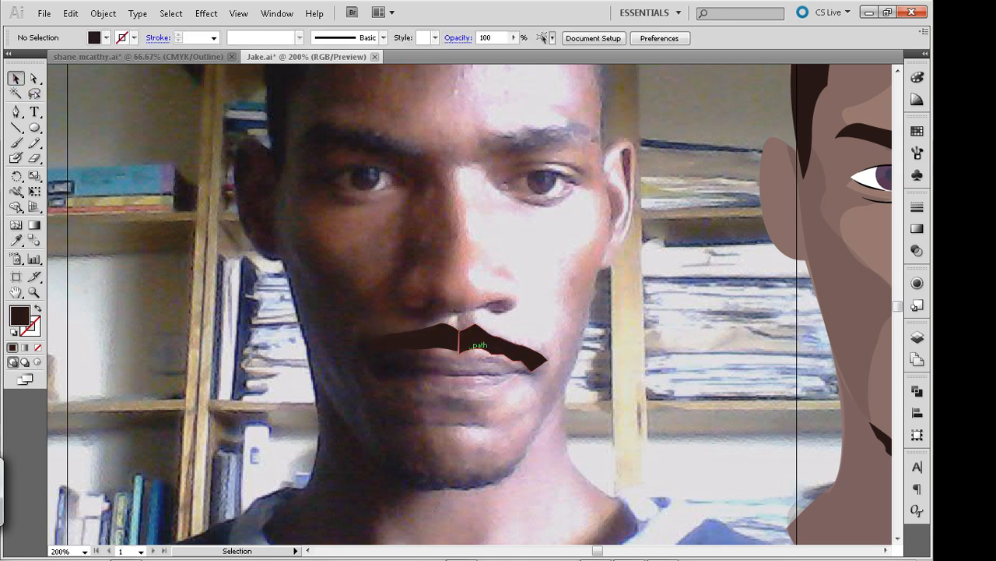
Nudge the lower inner corner anchor of the moustache at the lip centre one step left and one step up, and deselect it
key(a)
click(459, 354)
key(Left)
key(Up)
click(467, 397)
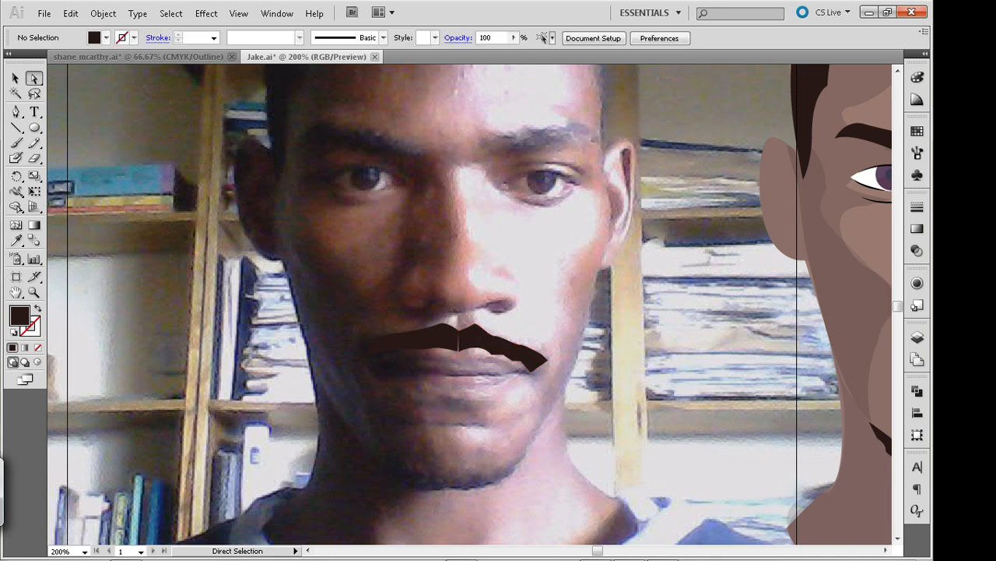
click(458, 351)
click(467, 397)
Select both moustache halves together and group them
click(15, 79)
click(440, 338)
shift+click(481, 340)
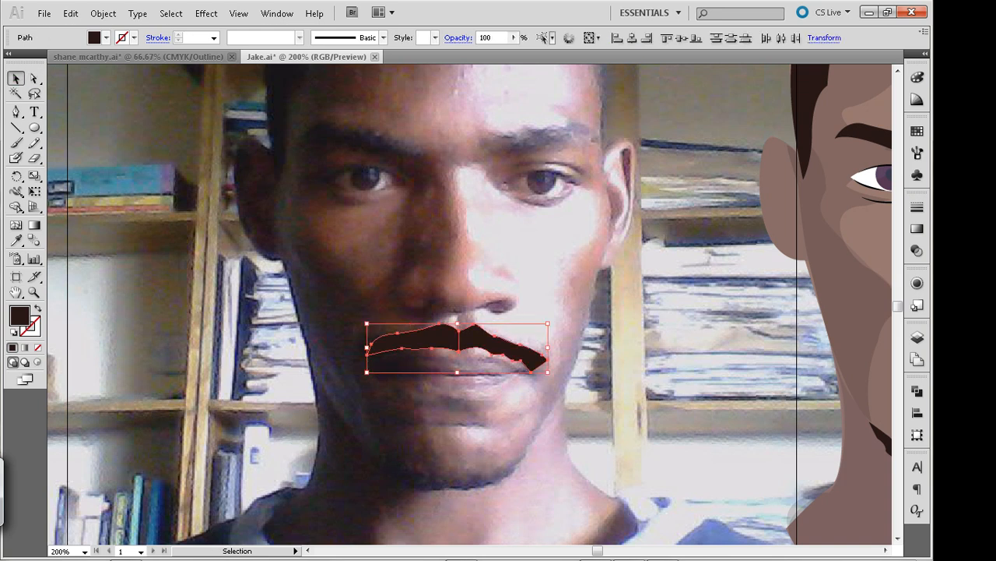
key(ctrl+g)
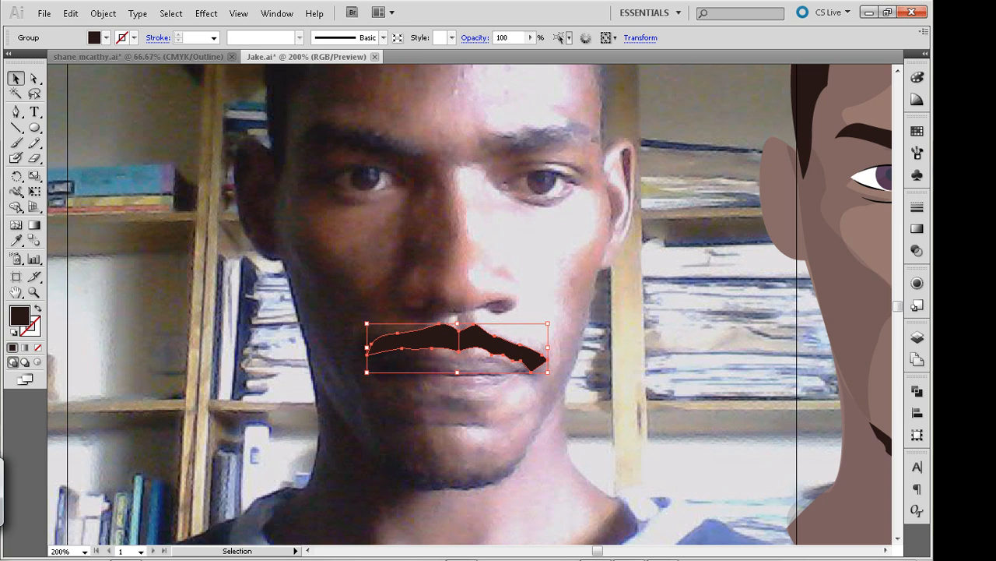
Move the grouped moustache from the photo onto the illustrated face, nudging it left until it is centred above the lips
drag(457, 342, 965, 343)
key(ctrl+1)
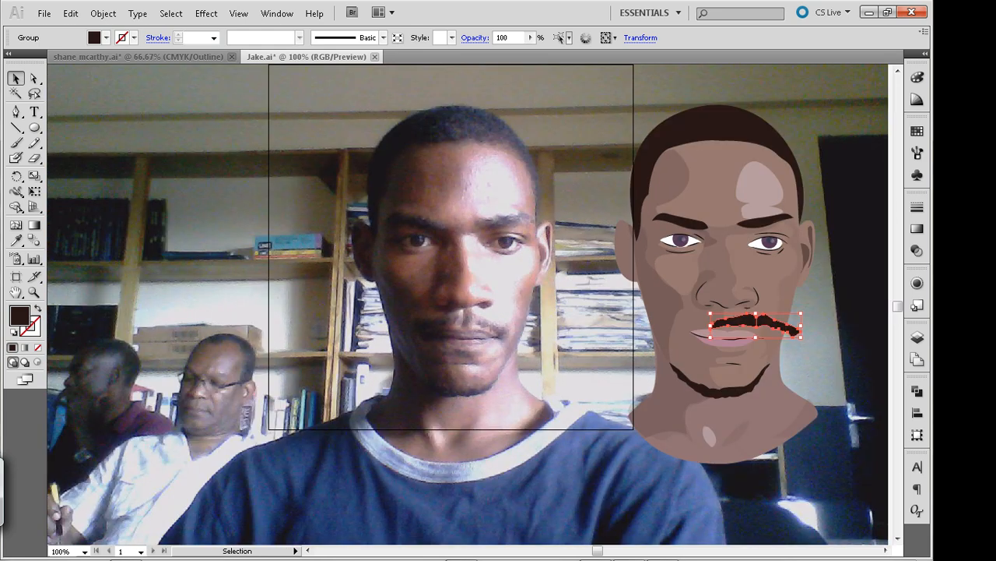
key(shift+Left)
key(shift+Left)
key(shift+Left)
key(shift+Left)
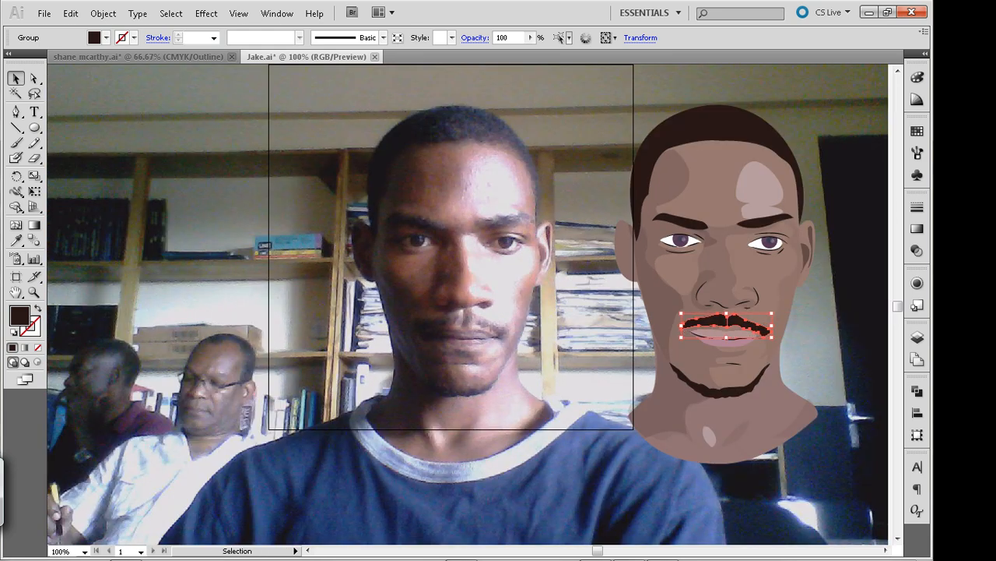
key(ctrl+shift+a)
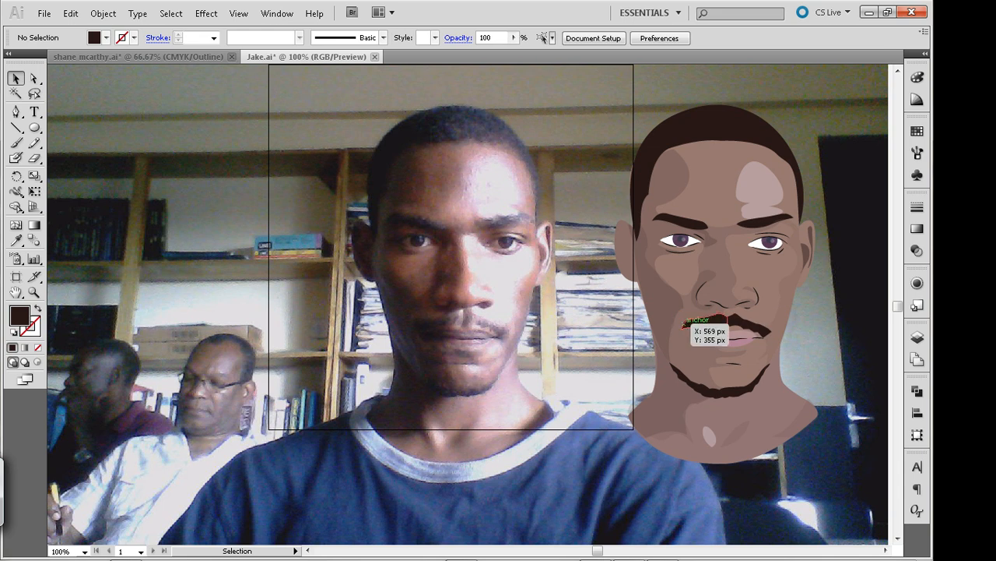
click(715, 321)
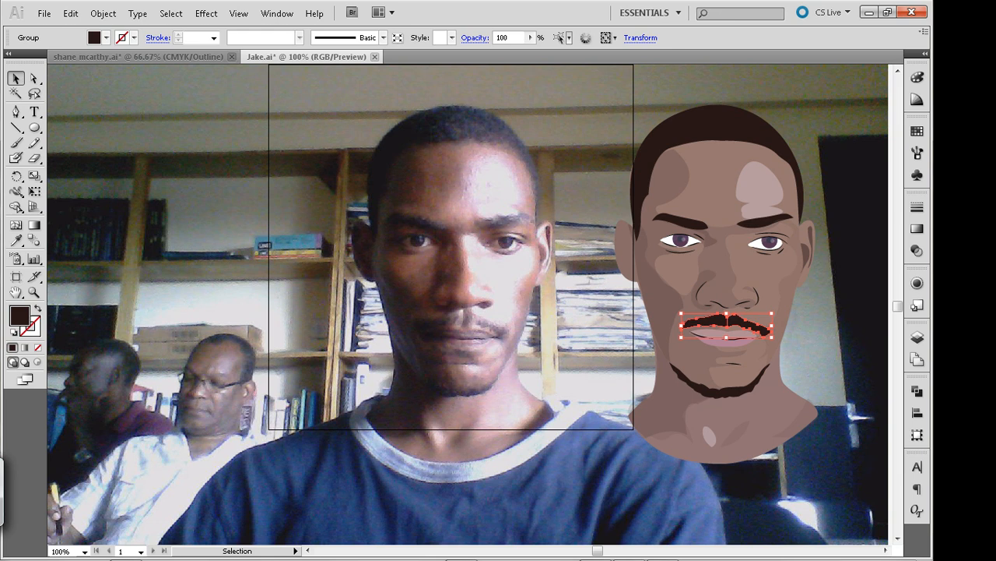
key(p)
click(457, 320)
drag(445, 321, 411, 320)
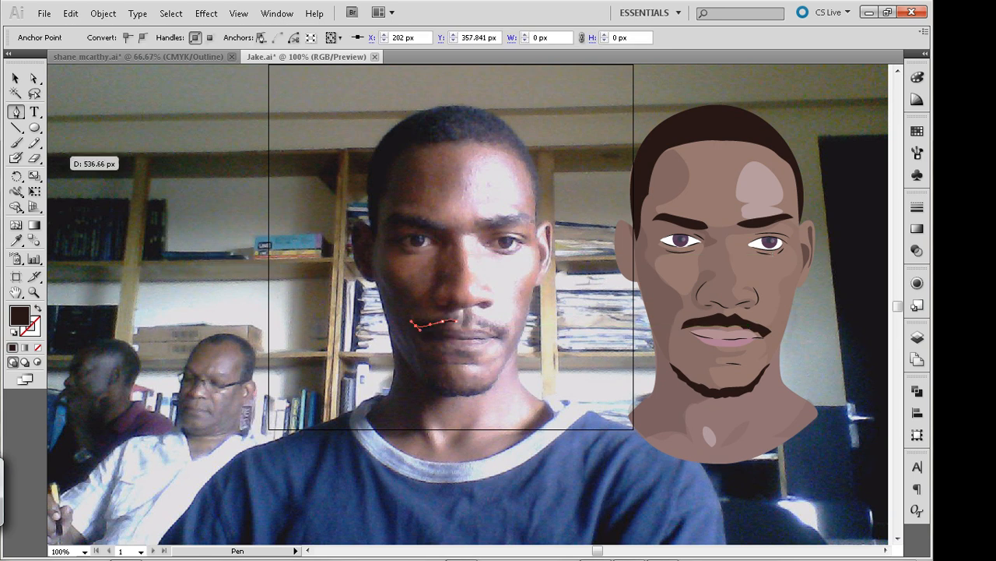
click(16, 78)
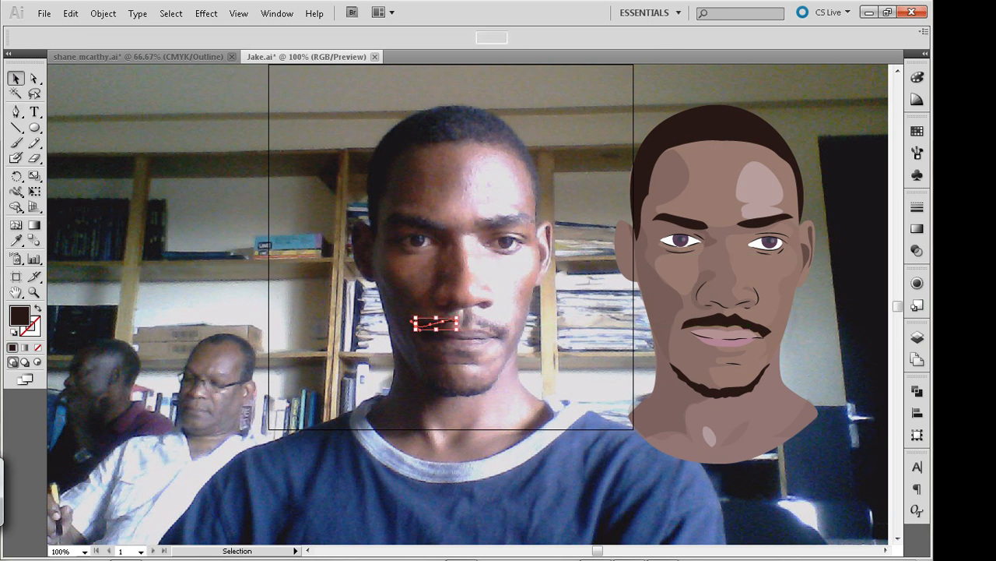
key(Delete)
key(ctrl+z)
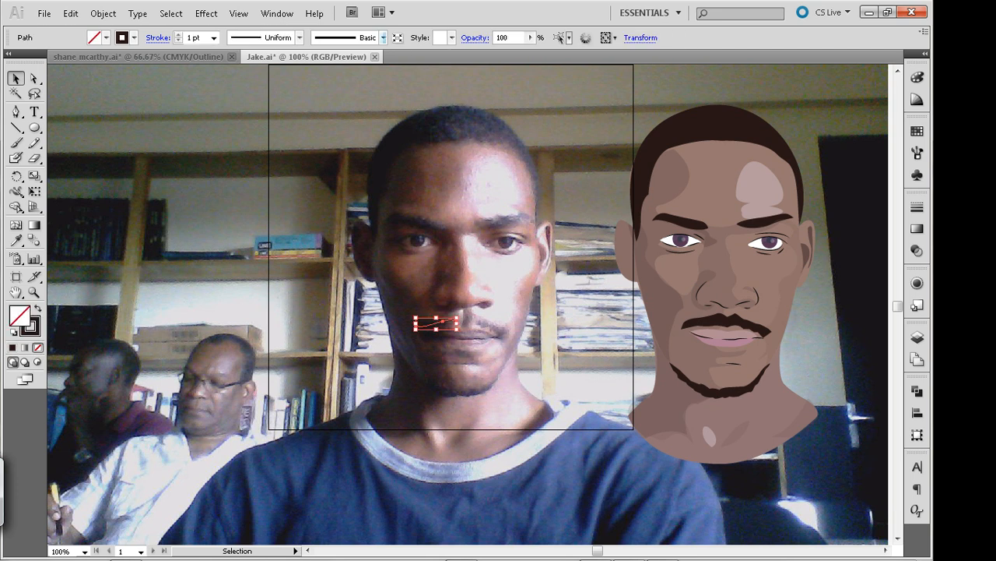
click(383, 37)
click(381, 50)
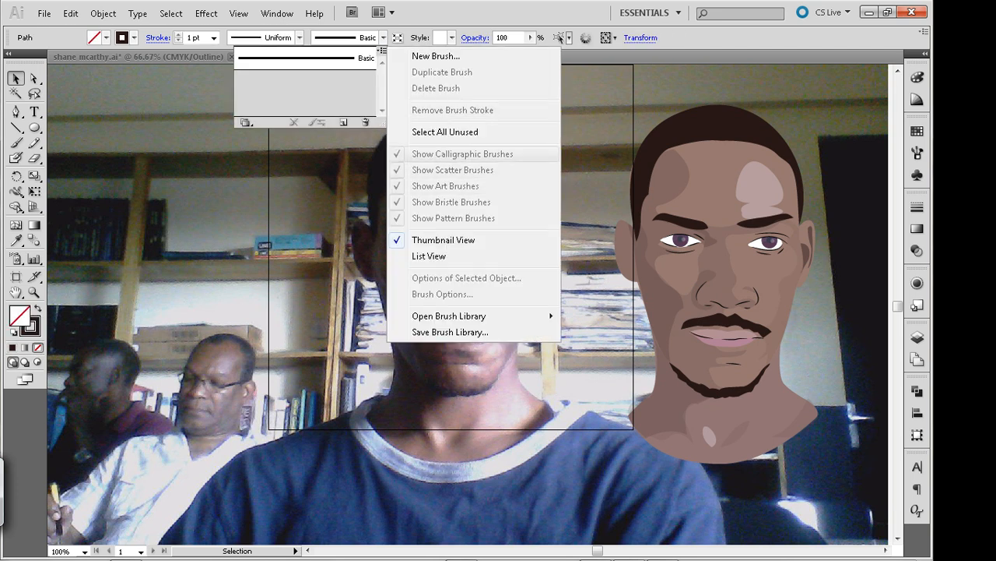
mouse_move(449, 315)
mouse_move(289, 347)
key(Escape)
Clear the selection and save the document
key(space)
drag(499, 311, 396, 325)
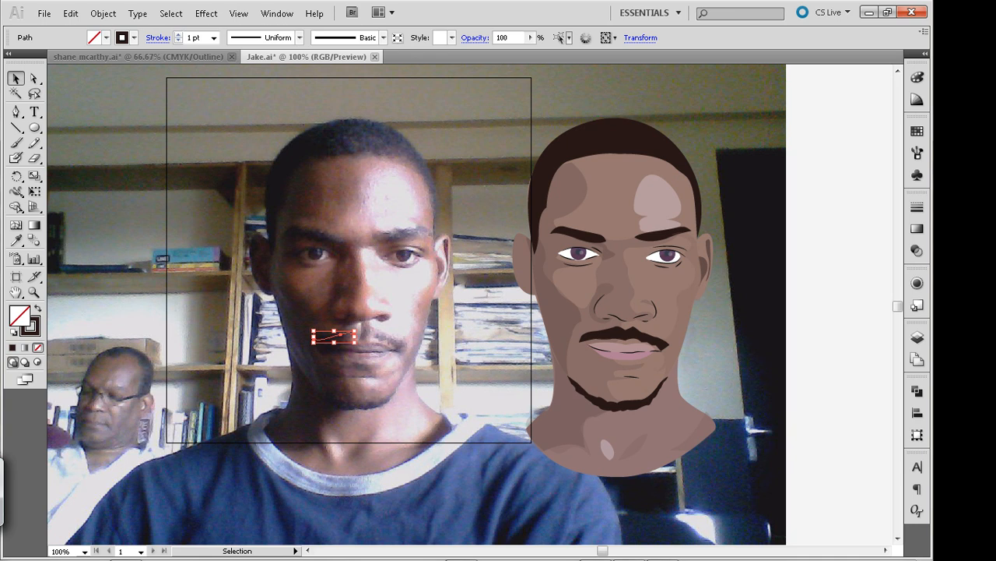
key(ctrl+shift+a)
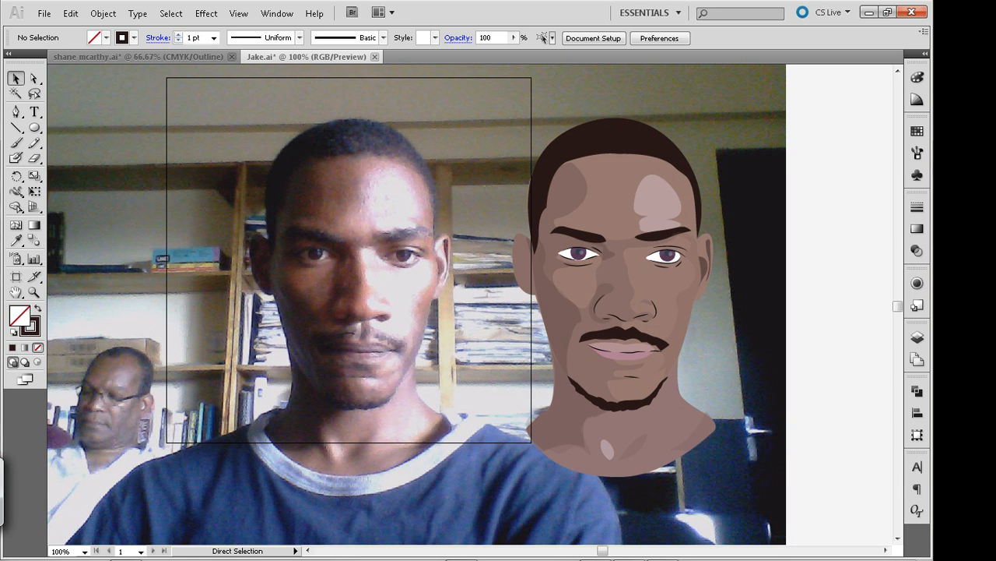
key(ctrl+s)
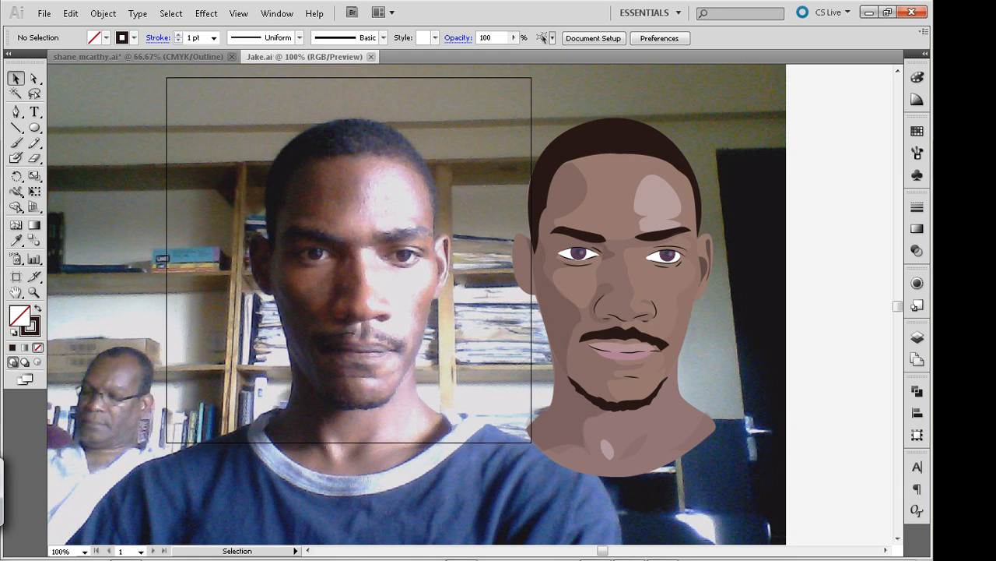
Select all the shapes of the illustrated head and neck, group them, and deselect the group
drag(471, 95, 766, 495)
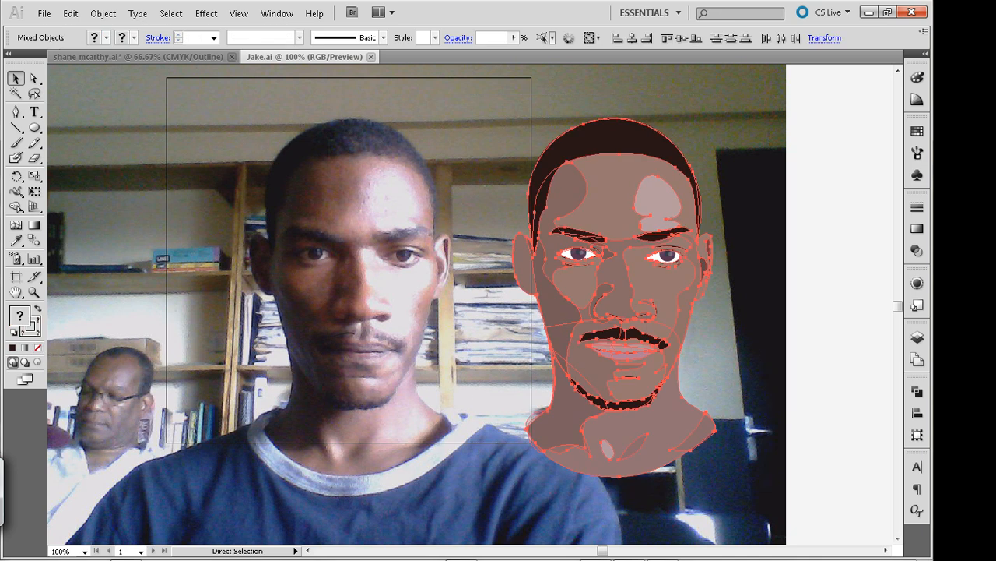
click(766, 495)
drag(477, 105, 780, 495)
key(ctrl+g)
click(780, 495)
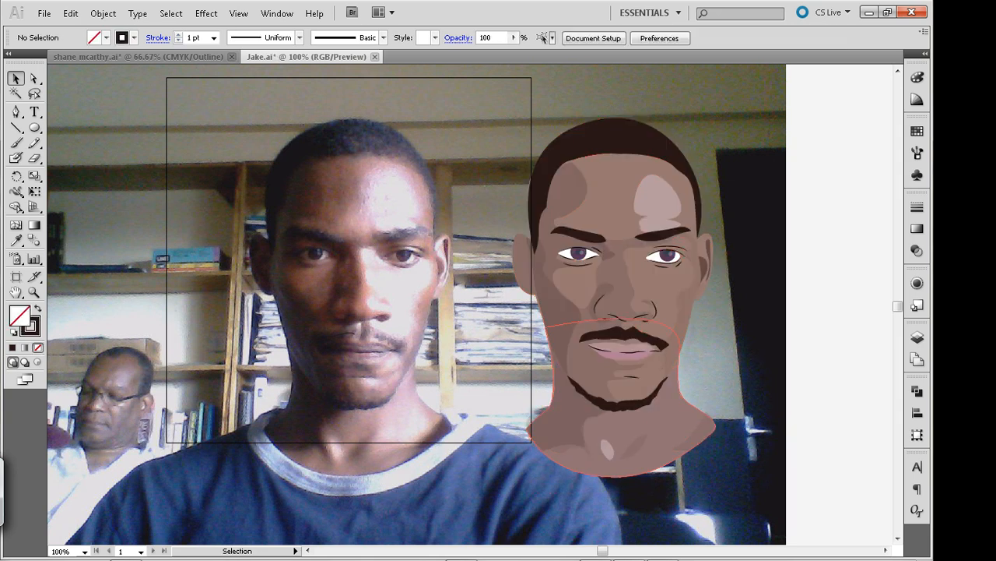
Copy the head, ear and neck base shapes from inside the portrait group and paste them in front of the illustration
click(671, 424)
double_click(713, 432)
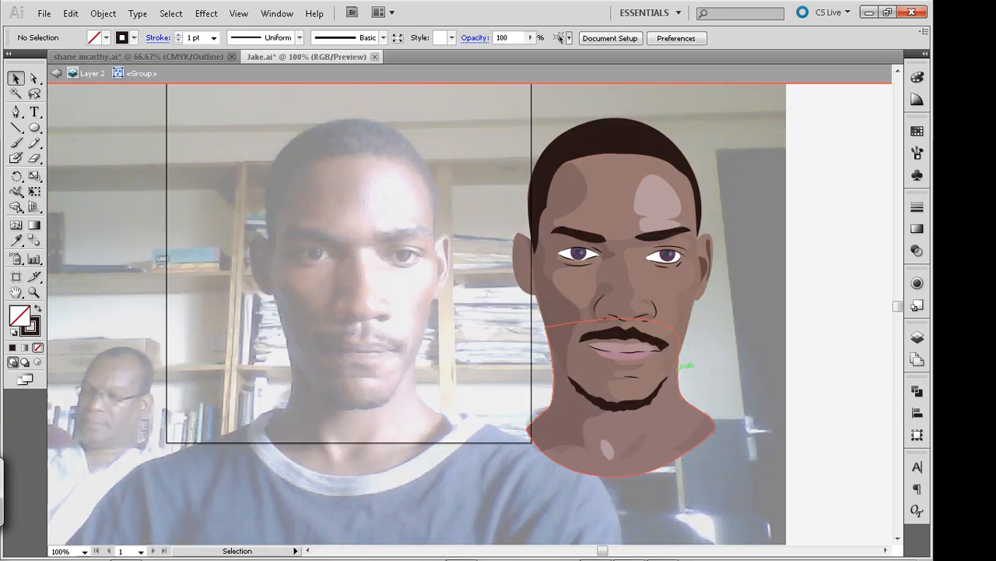
key(ctrl+a)
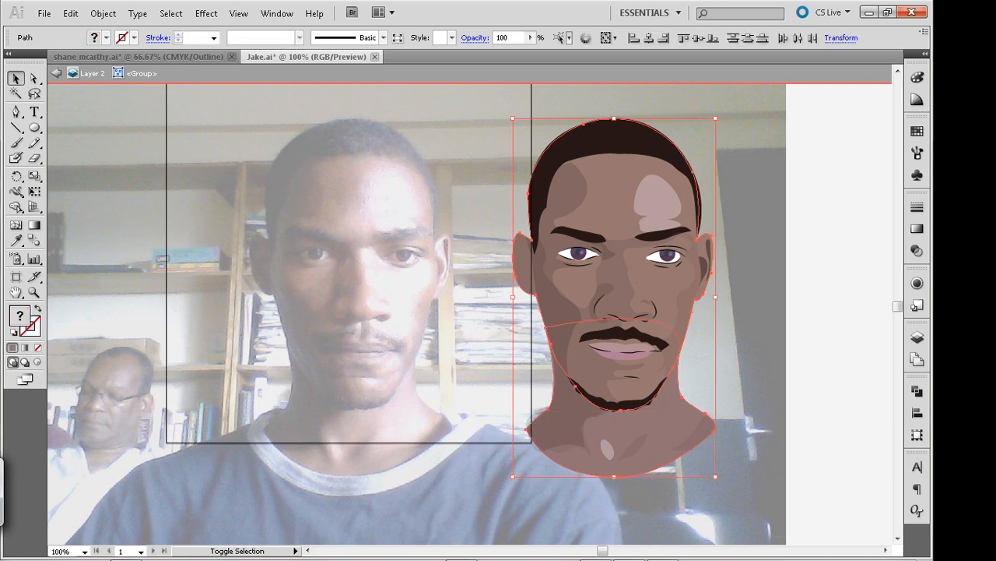
key(ctrl+shift+a)
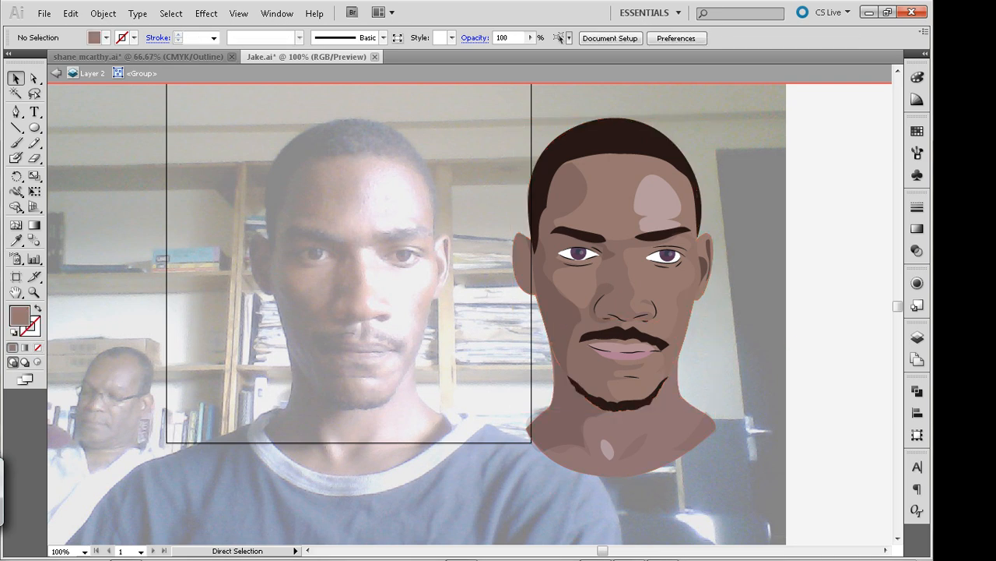
double_click(786, 315)
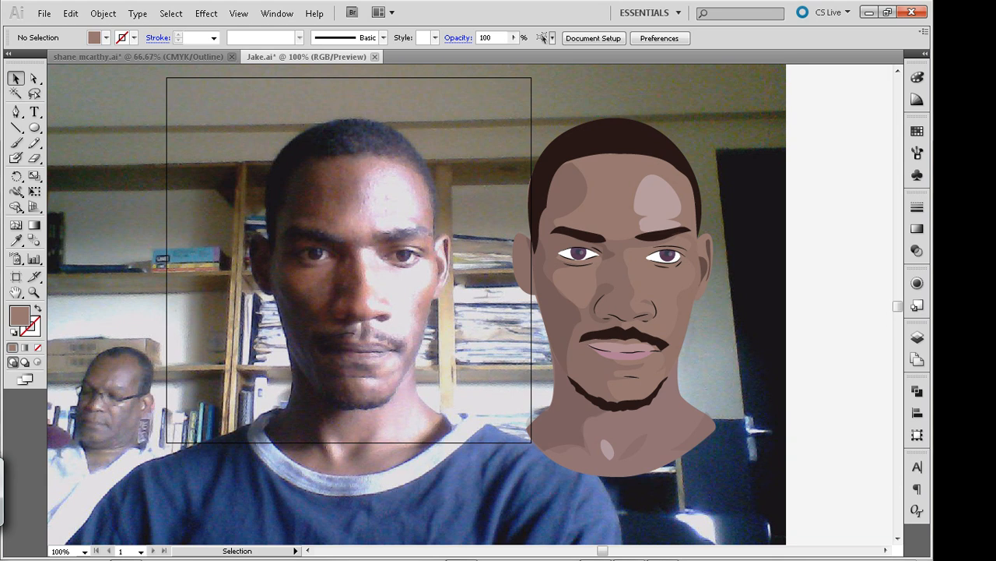
key(ctrl+f)
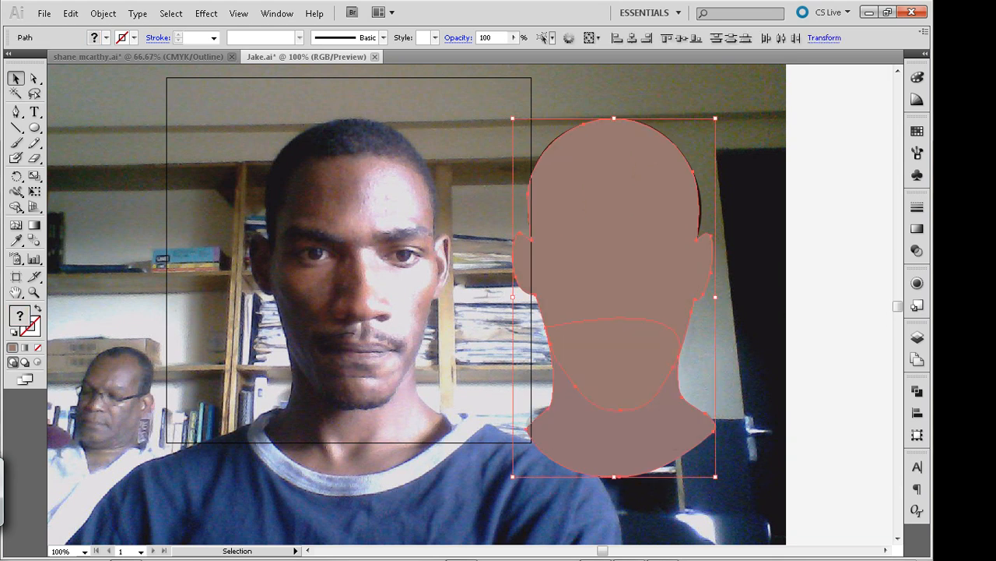
Unite the pasted head, ear and neck shapes into a single silhouette with Pathfinder
key(ctrl)
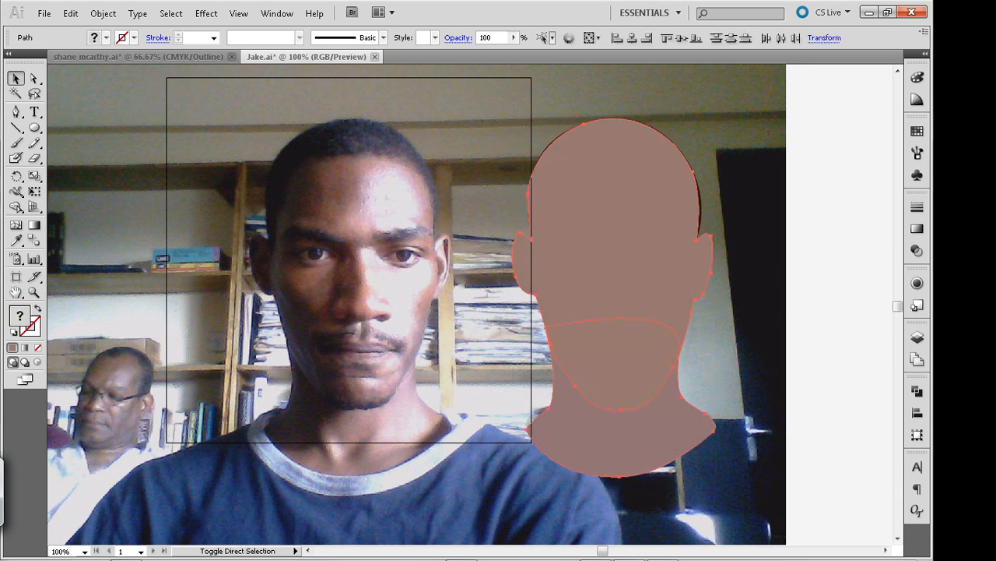
key(ctrl+shift+F9)
click(760, 413)
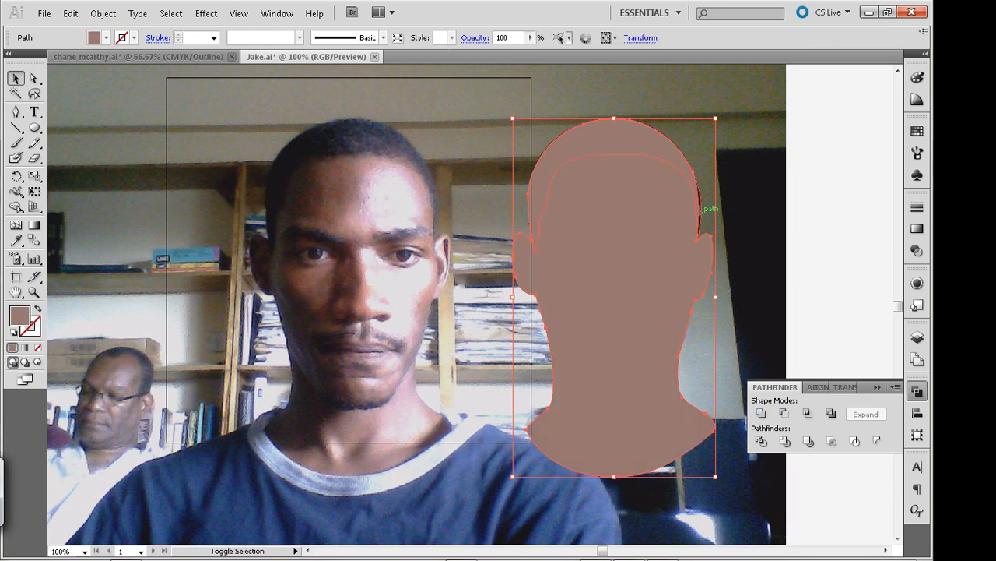
Make a clipping mask from the united silhouette and the portrait group beneath it, and deselect
right_click(638, 259)
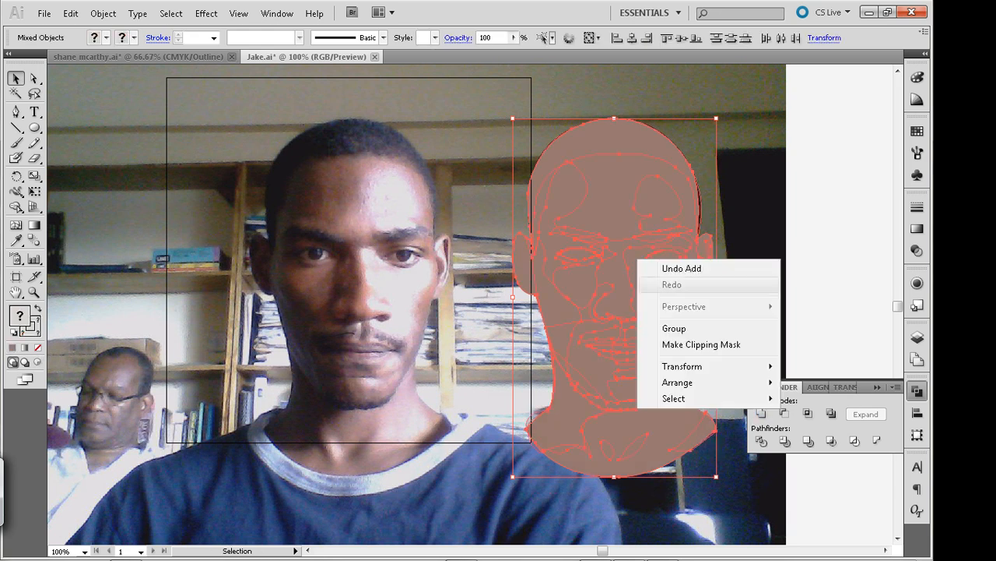
click(701, 345)
key(ctrl+shift+a)
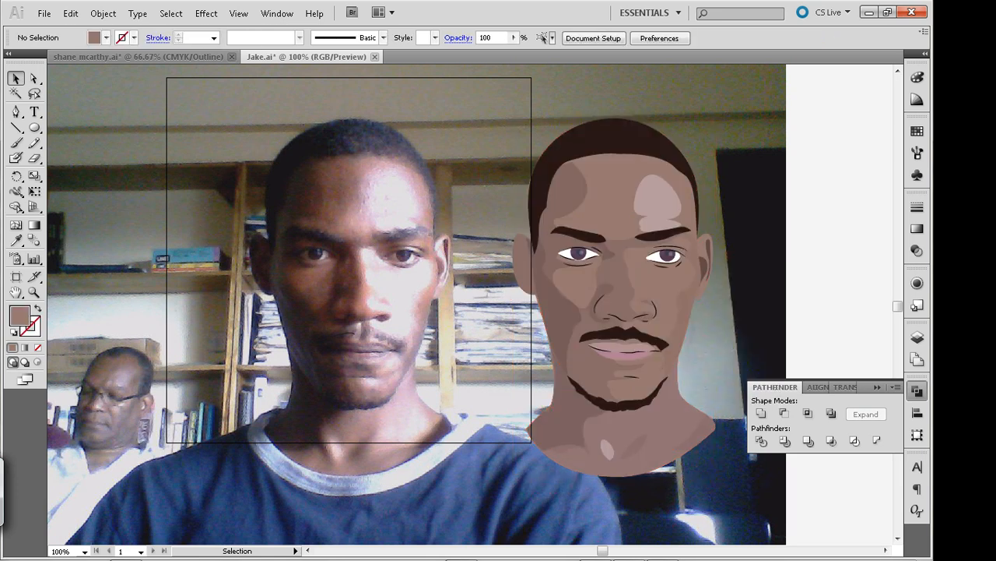
Move the clipped portrait horizontally in large nudges until it lies over the head in the photo, and deselect it
drag(655, 331, 652, 331)
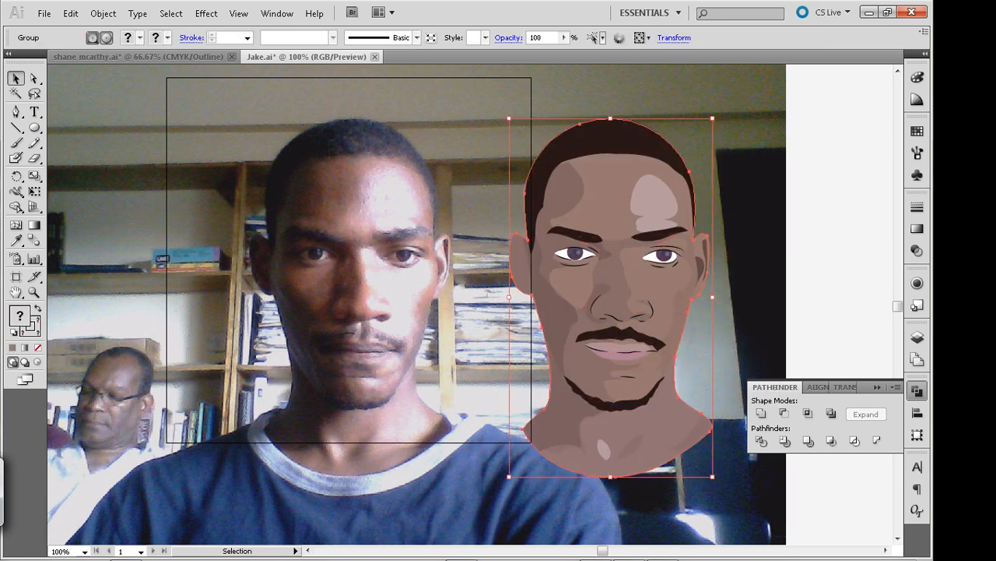
key(ctrl+z)
key(shift+Left)
key(shift+Left)
key(shift+Left)
key(shift+Left)
key(shift+Left)
key(shift+Left)
key(shift+Left)
key(shift+Left)
key(shift+Left)
key(shift+Left)
key(shift+Left)
key(shift+Left)
key(shift+Left)
key(shift+Left)
key(shift+Left)
key(shift+Left)
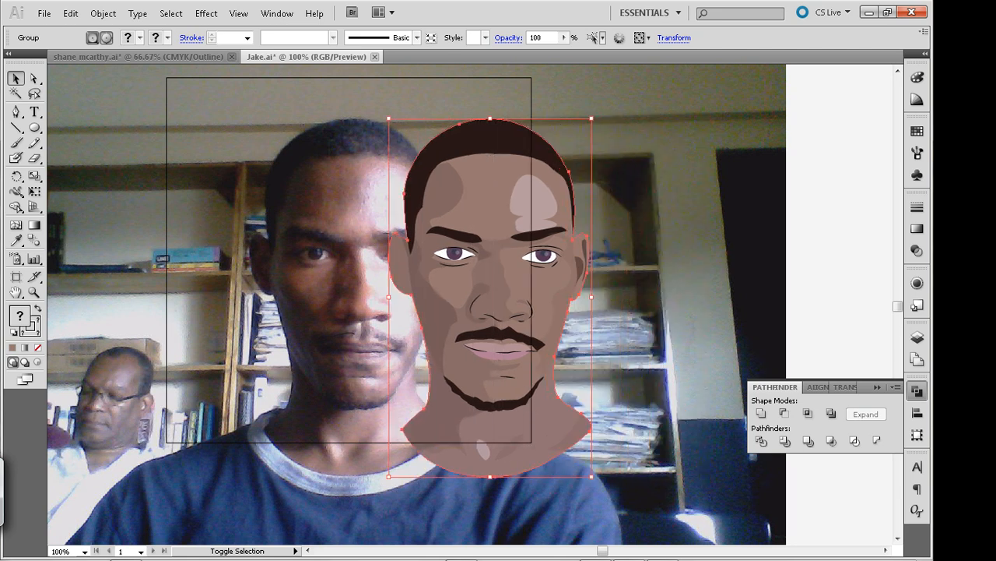
key(shift+Left)
key(shift+Left)
key(shift+Left)
key(shift+Left)
key(shift+Left)
key(shift+Left)
key(shift+Left)
key(shift+Left)
key(shift+Left)
key(shift+Left)
key(shift+Left)
key(shift+Left)
key(shift+Left)
key(shift+Left)
key(shift+Left)
key(shift+Left)
key(shift+Left)
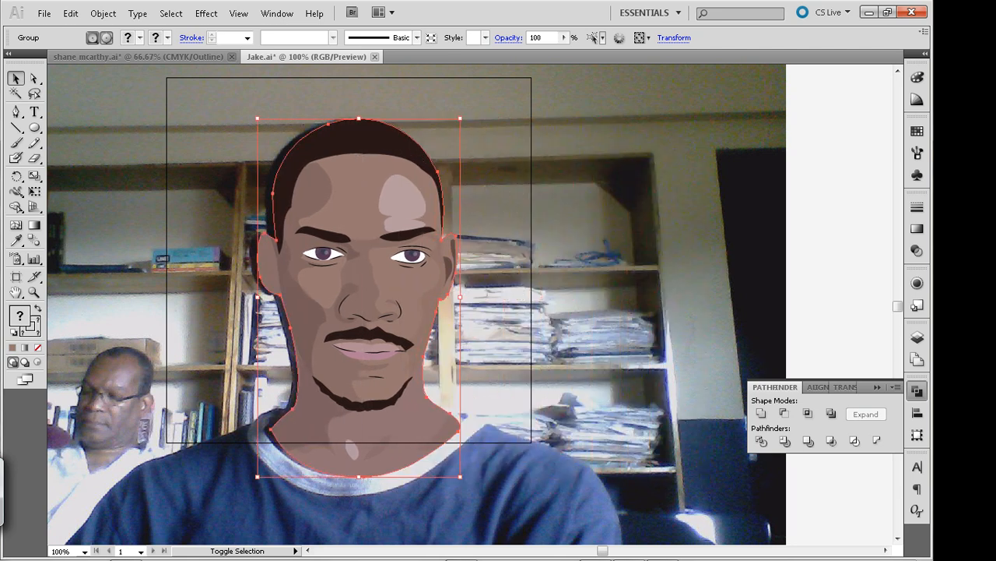
key(shift+Left)
key(ctrl+shift+a)
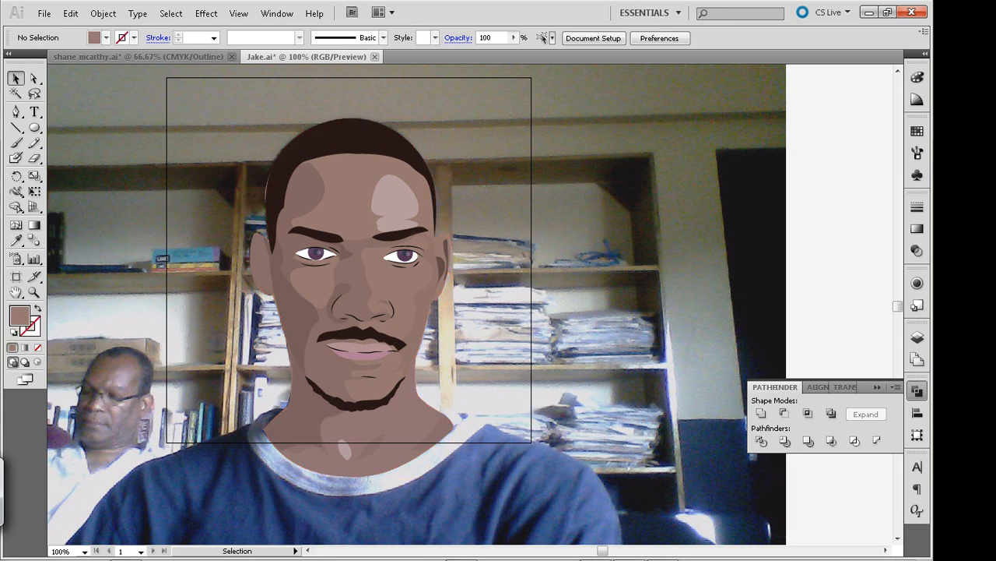
Nudge the clipping outline's outer neck corner anchor at the shirt collar one step right and one step down, and deselect it
key(a)
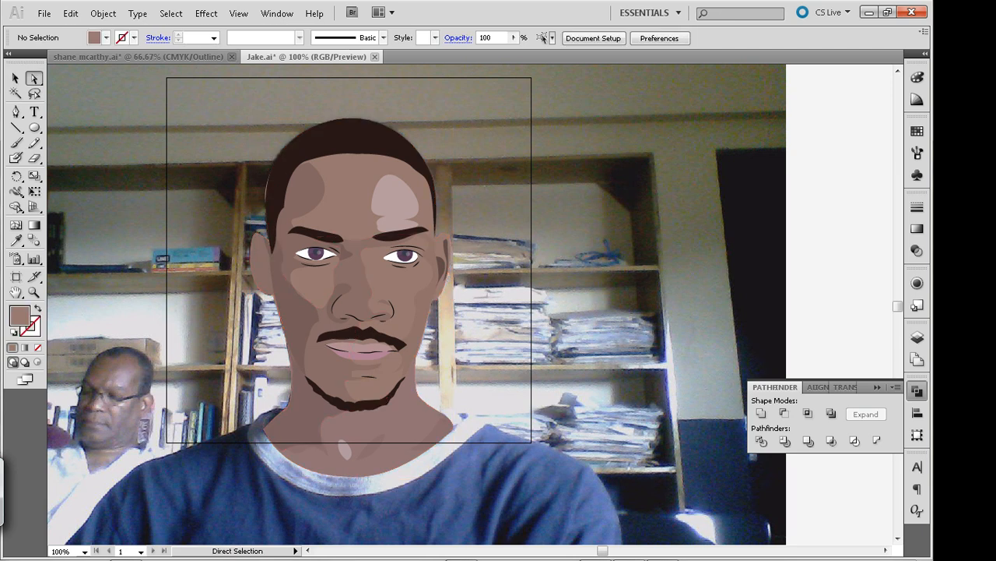
click(265, 430)
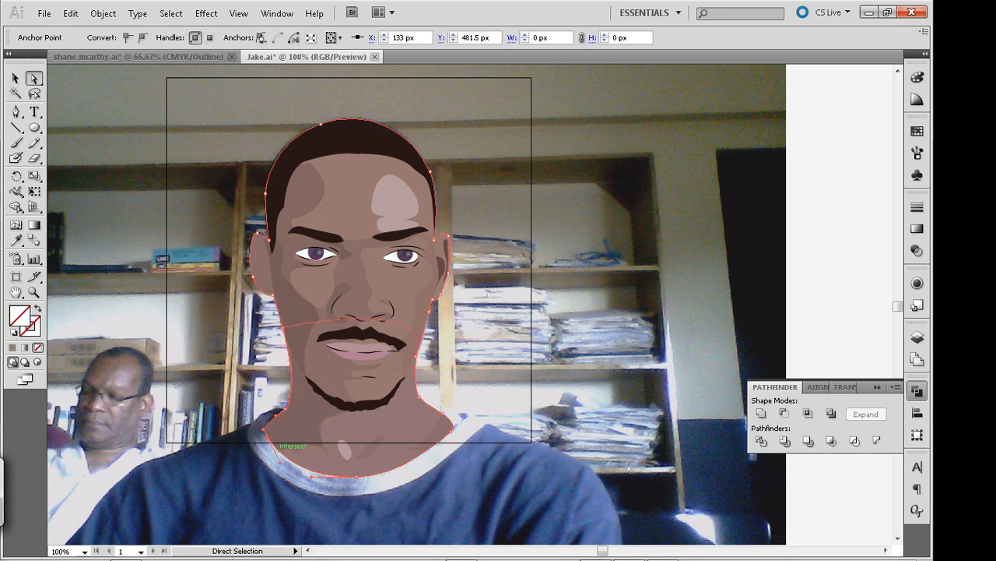
key(Right)
key(Right)
key(Right)
key(Left)
key(Left)
key(Down)
key(ctrl+shift+a)
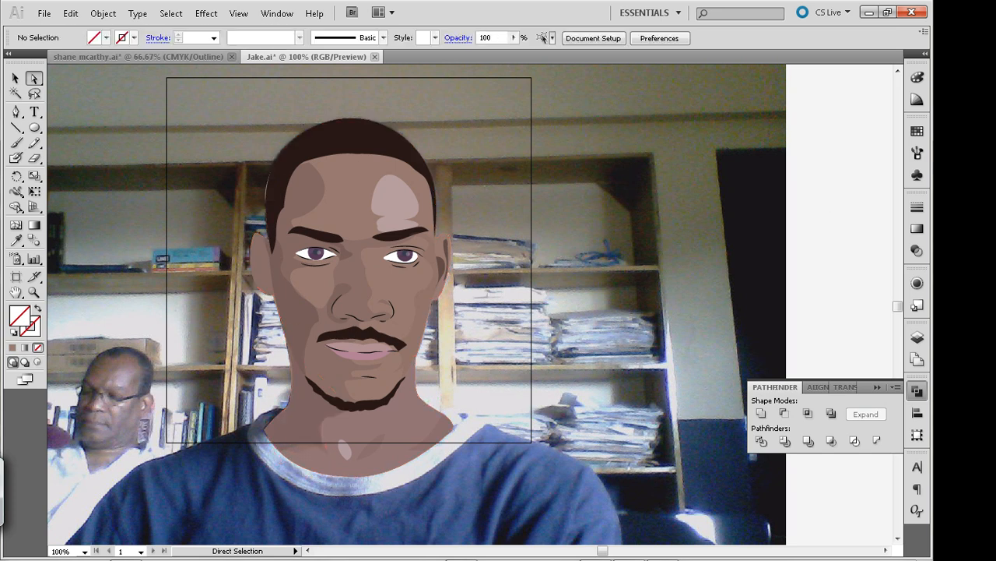
Select only the hair shape within the clipped portrait, nudge it two steps left, and deselect it
click(304, 161)
click(297, 156)
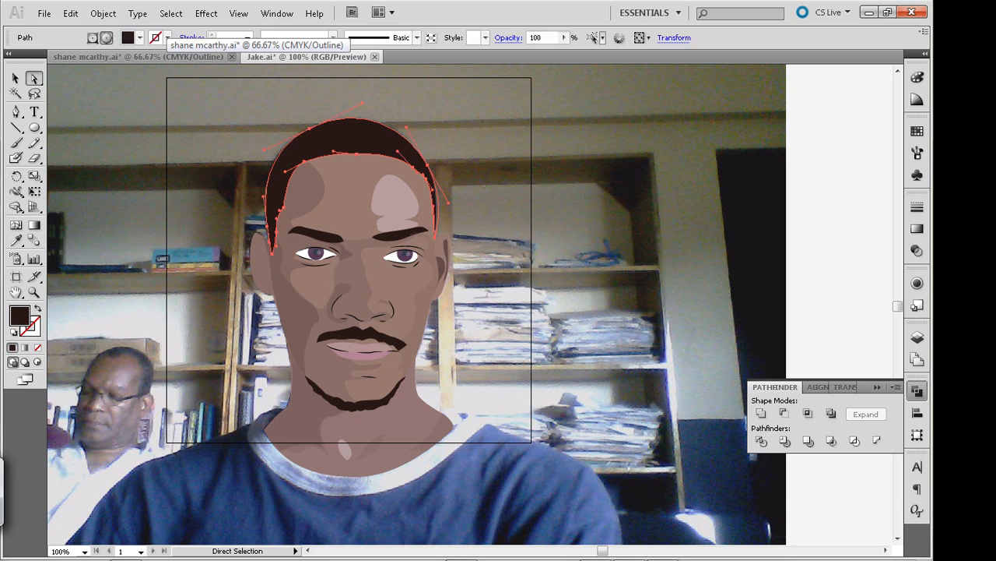
key(v)
key(a)
key(Left)
key(Left)
key(Left)
key(Right)
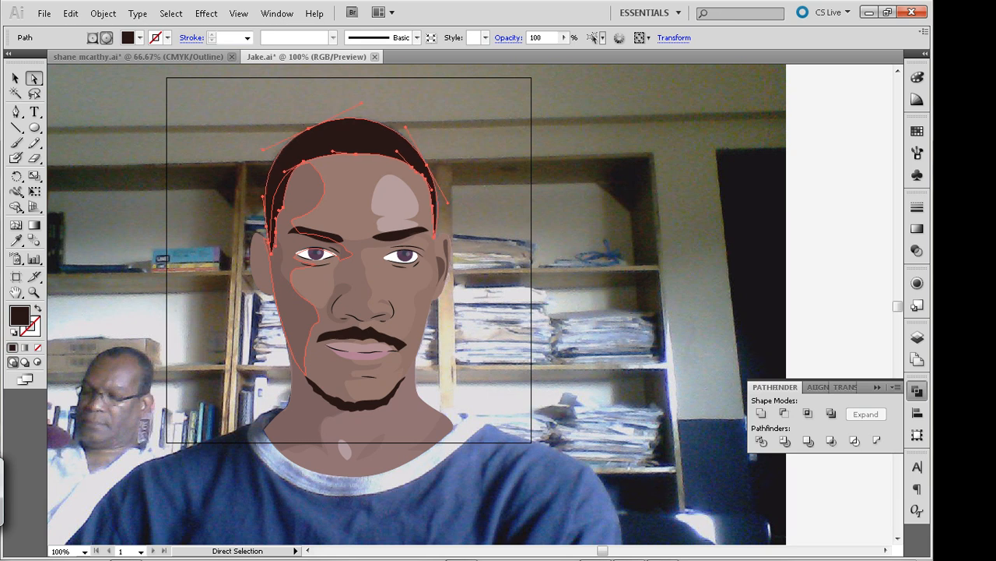
key(ctrl+shift+a)
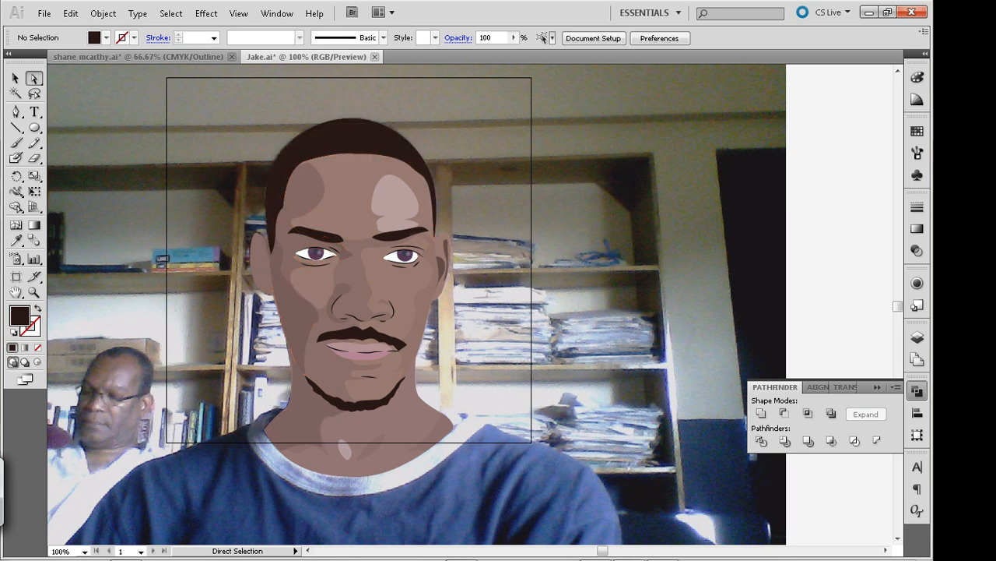
Adjust the outline's curve at the side of the hair above the ear, and save the document
click(266, 193)
drag(266, 192, 260, 189)
key(ctrl+shift+a)
key(ctrl)
key(v)
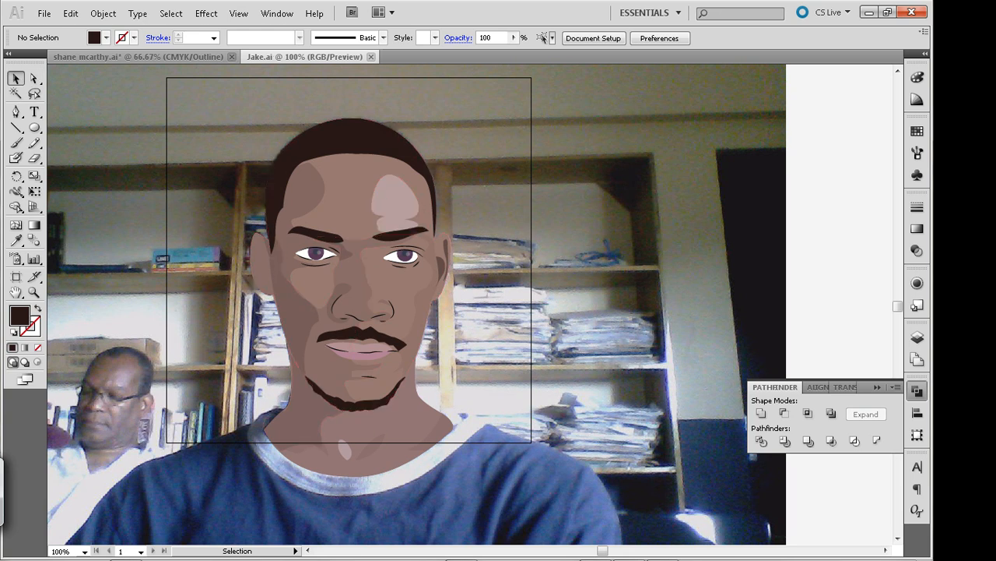
click(352, 138)
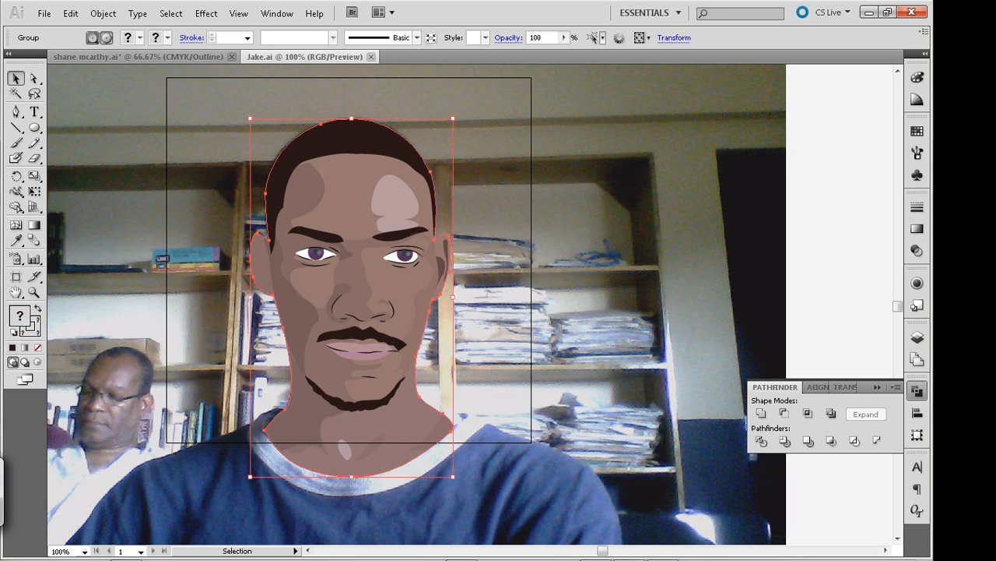
key(ctrl+shift+a)
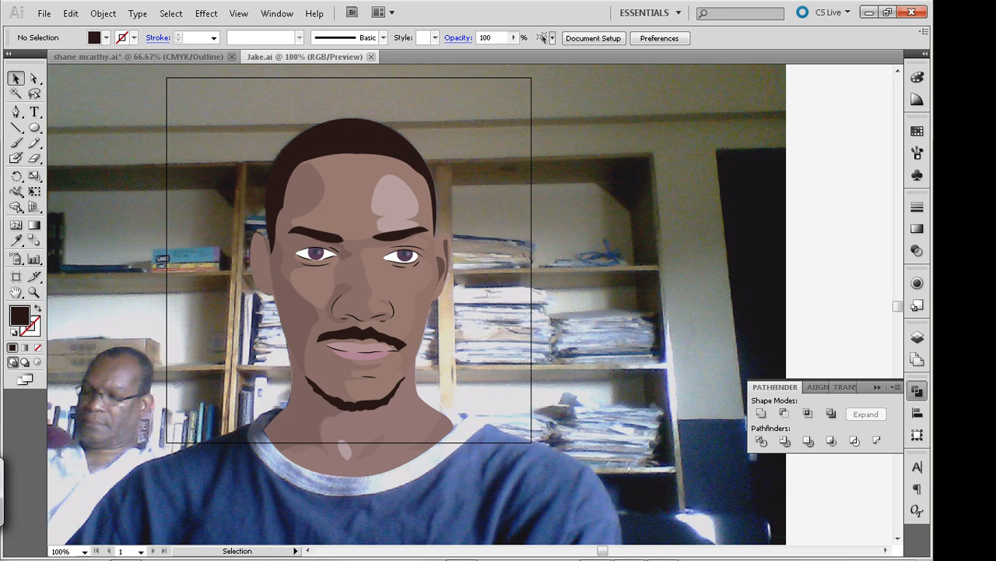
Compare the vector portrait with the underlying photo by repeatedly hiding and showing Layer 2
key(F7)
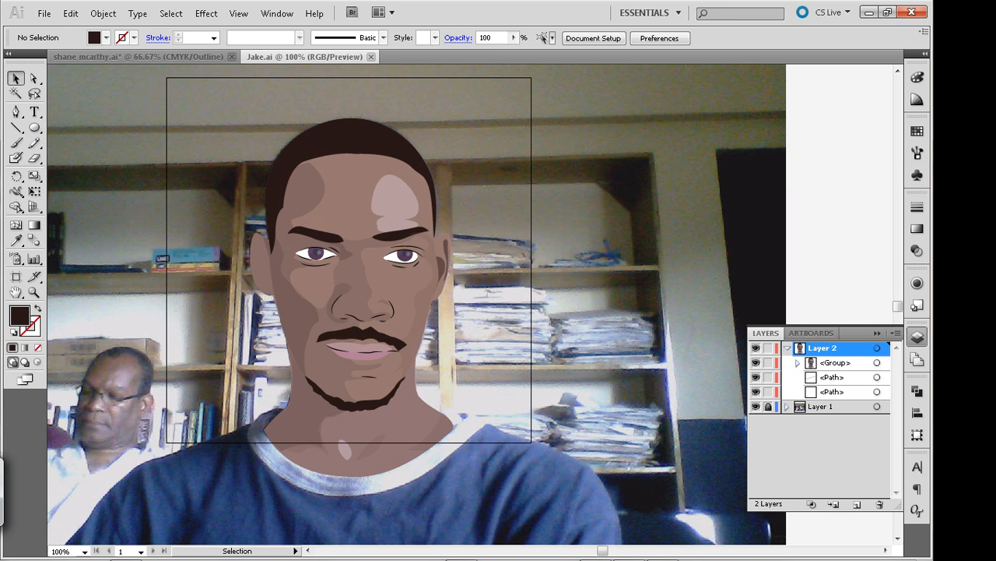
click(755, 348)
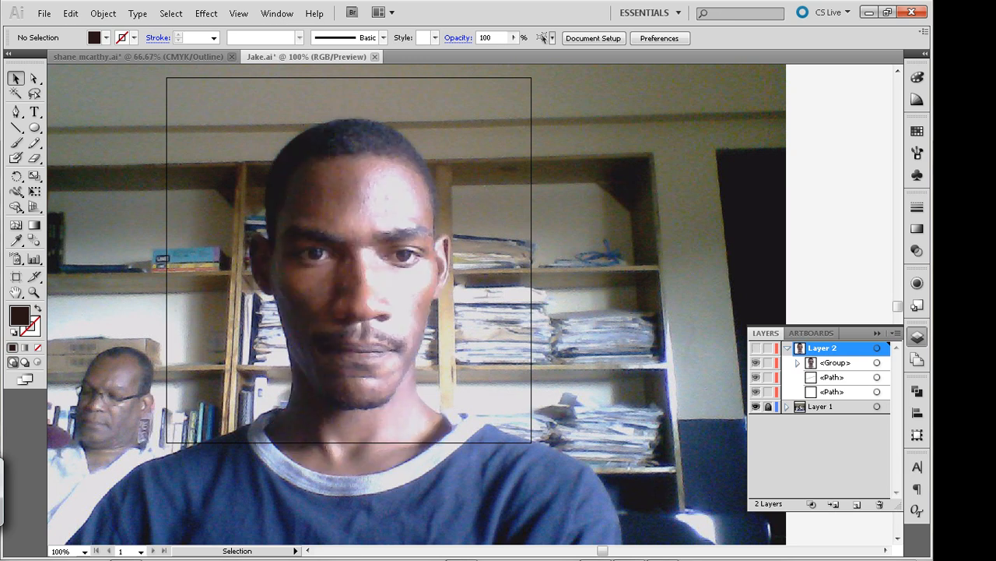
click(755, 348)
click(755, 348)
click(755, 348)
click(755, 348)
click(755, 348)
click(755, 348)
click(755, 348)
click(755, 348)
click(755, 348)
click(755, 348)
click(756, 348)
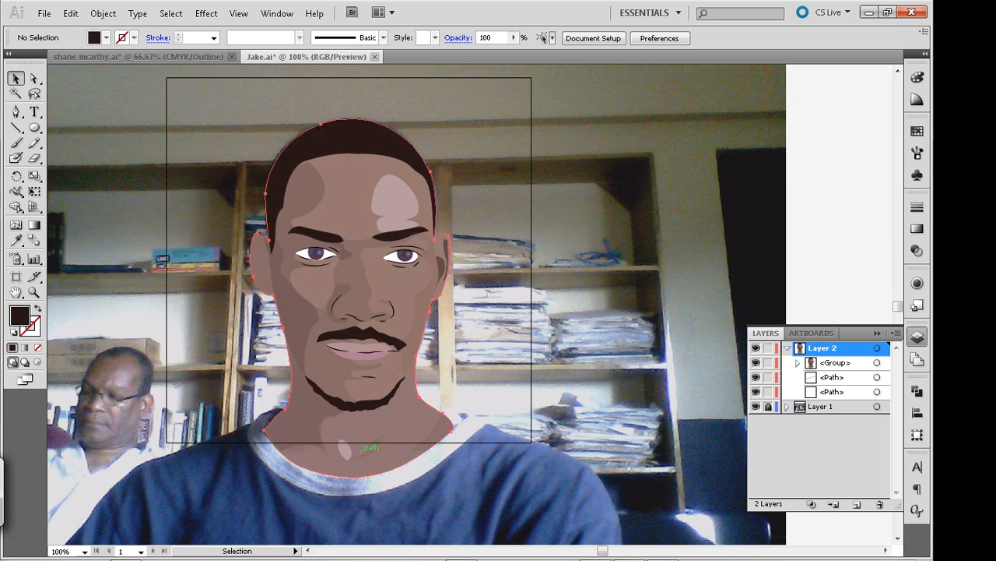
Isolate the grouped neck shading, nudge its small highlight and adjacent shadow shape left together, exit isolation, and save the document
double_click(364, 447)
click(363, 448)
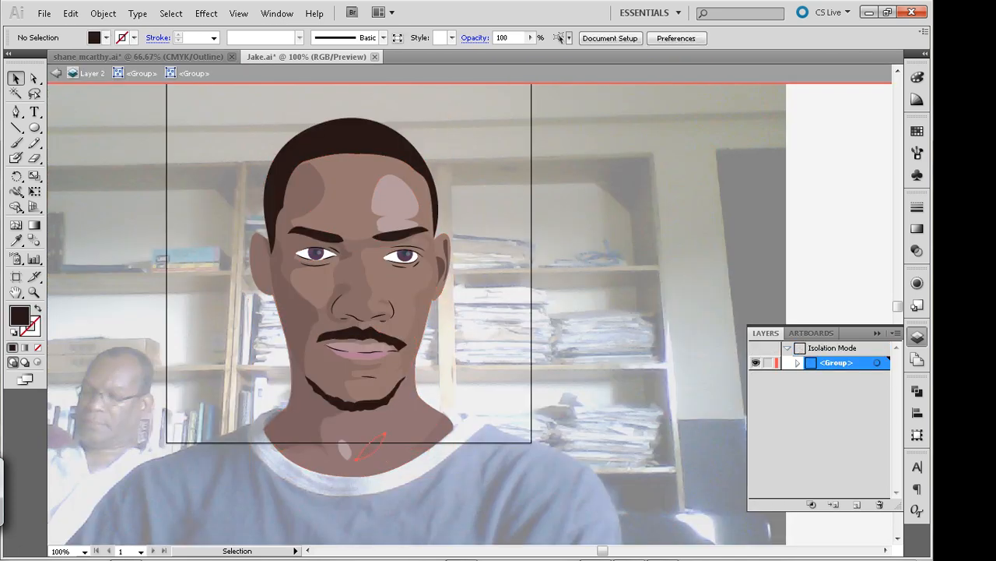
shift+click(347, 450)
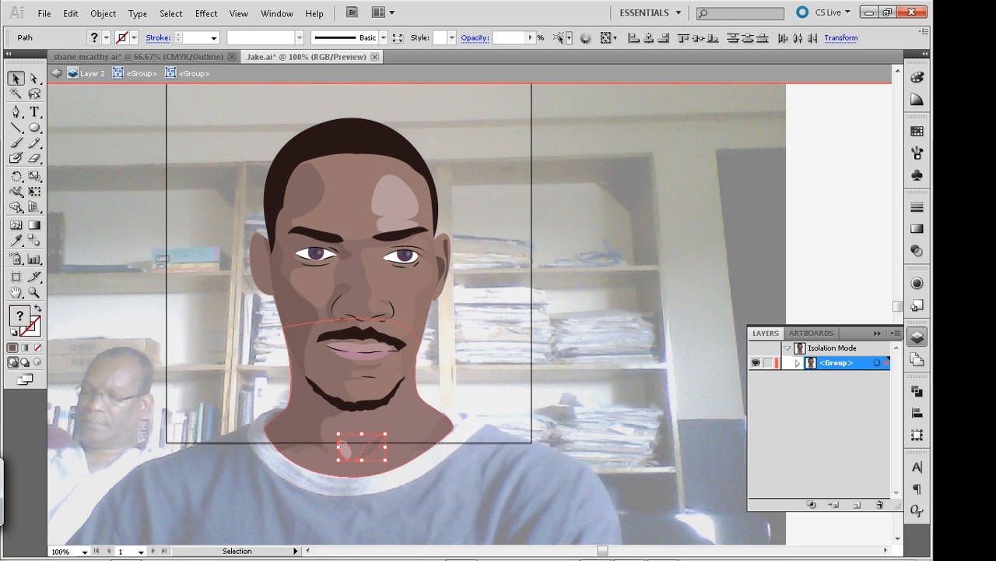
key(Left)
key(Left)
key(Left)
key(Left)
key(Left)
key(Left)
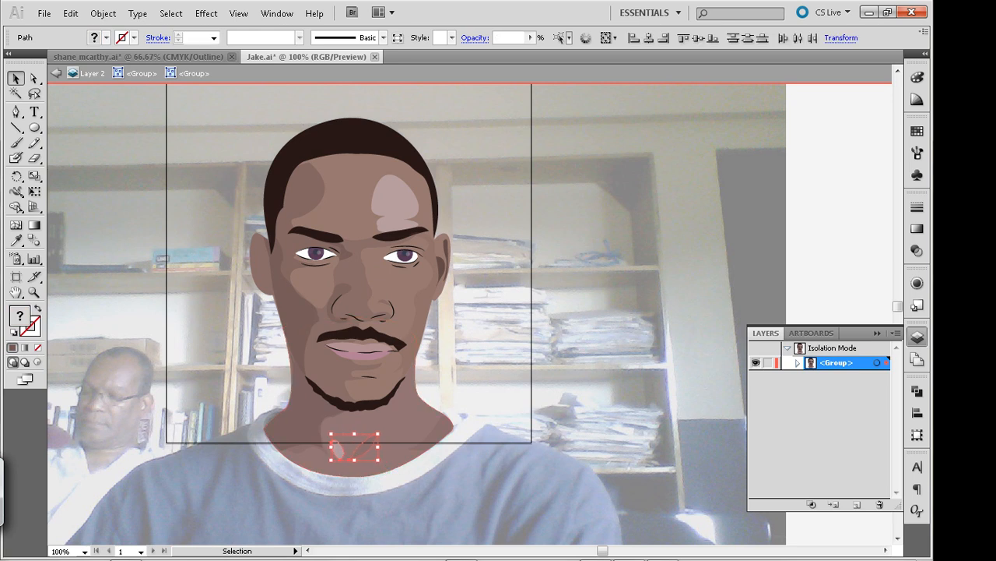
double_click(506, 459)
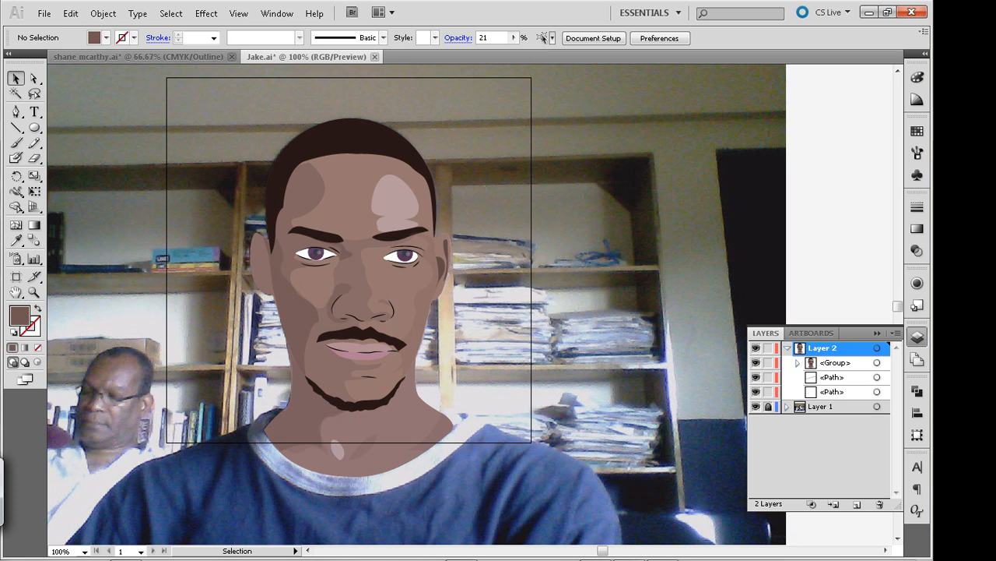
key(a)
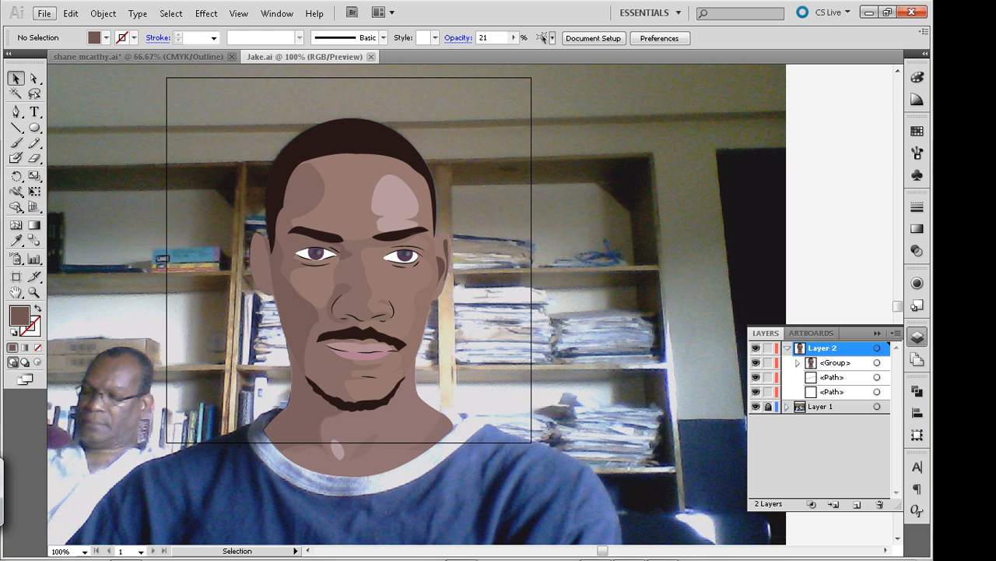
click(44, 13)
click(45, 14)
click(829, 549)
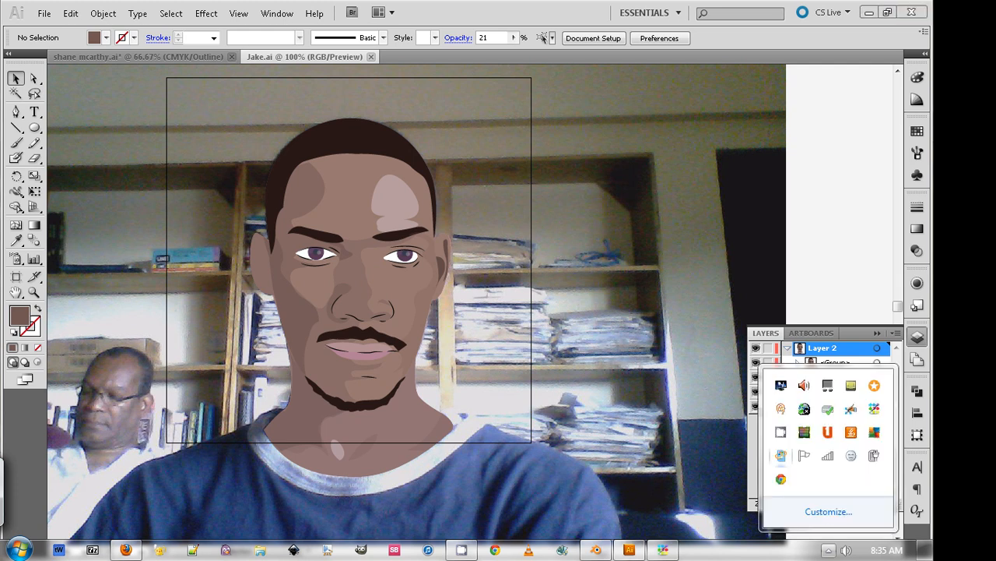